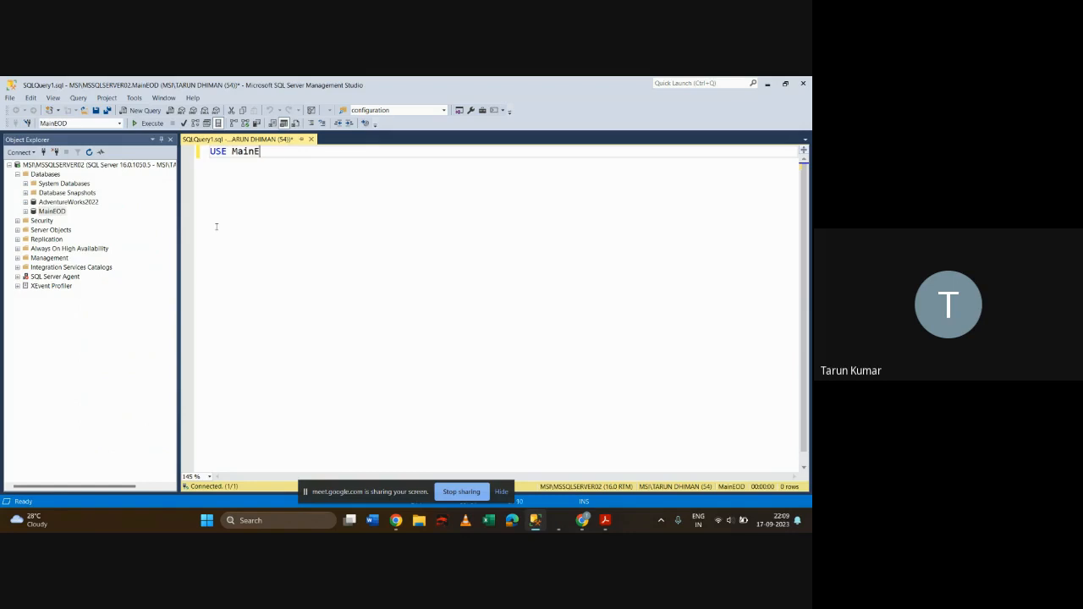
Step: Run USE MainEOD; to set the active database, and clear the statement from the query editor
text(;)
key(Return)
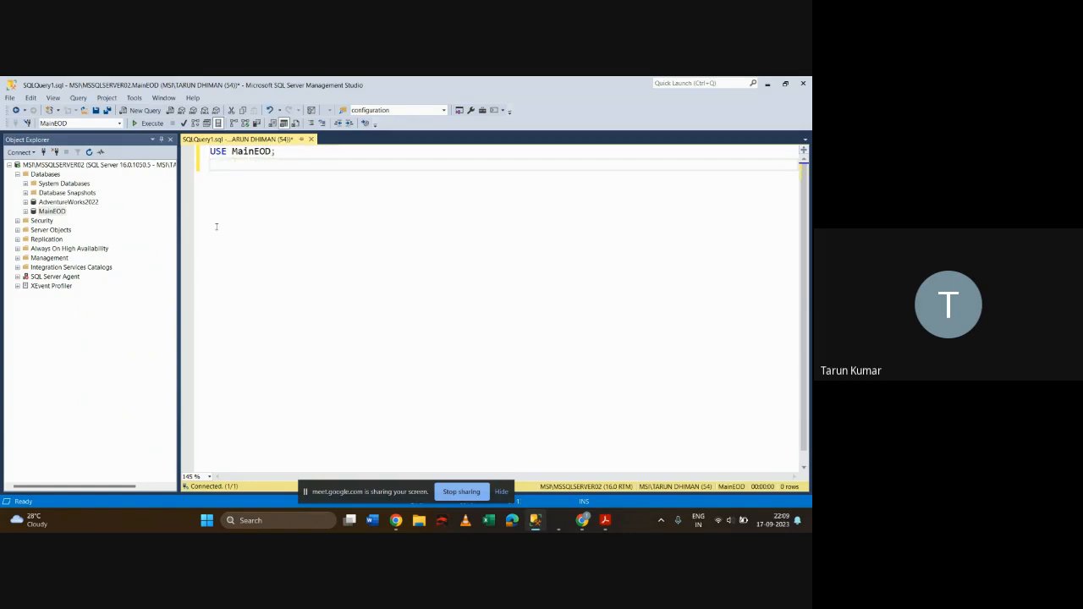
key(F5)
key(ctrl+a)
key(BackSpace)
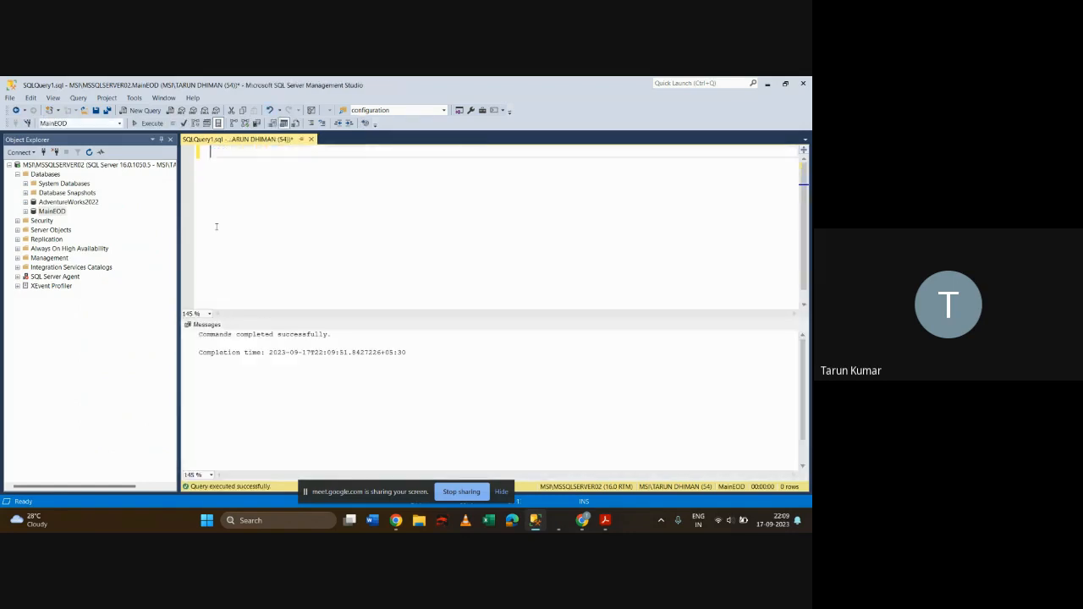
Step: Write the query Select * FROM MainEOD.dbo.Employee_Master
text(Select * FROM Maind)
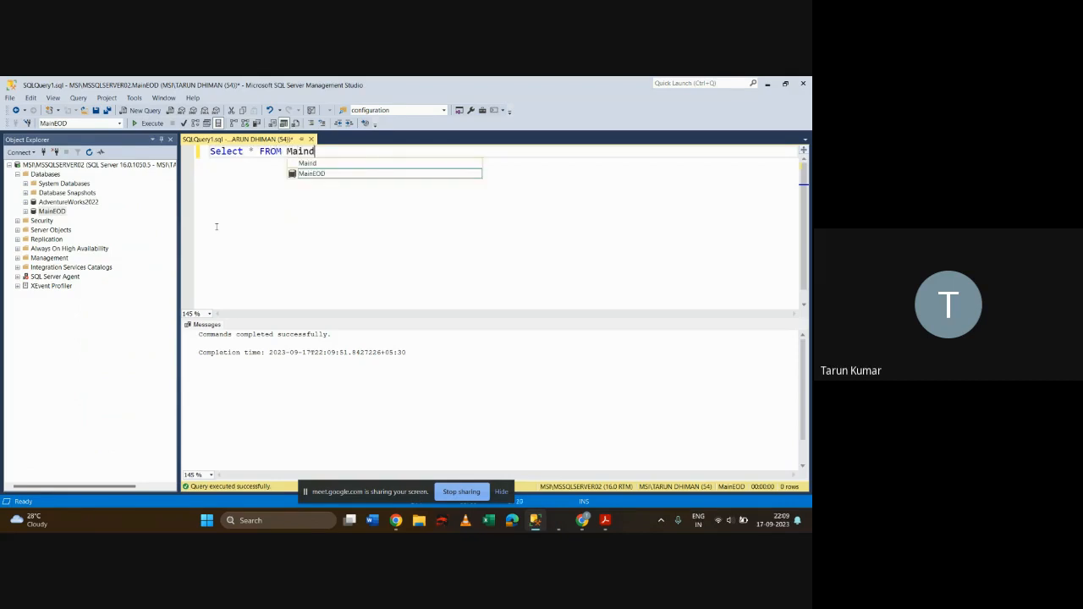
key(Escape)
key(BackSpace)
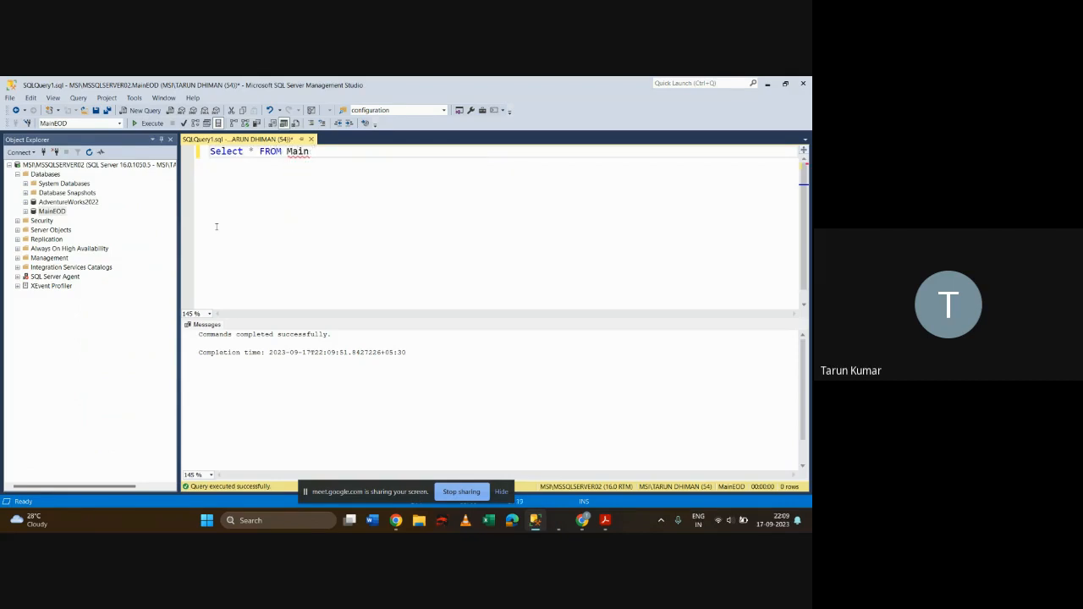
text(EOD)
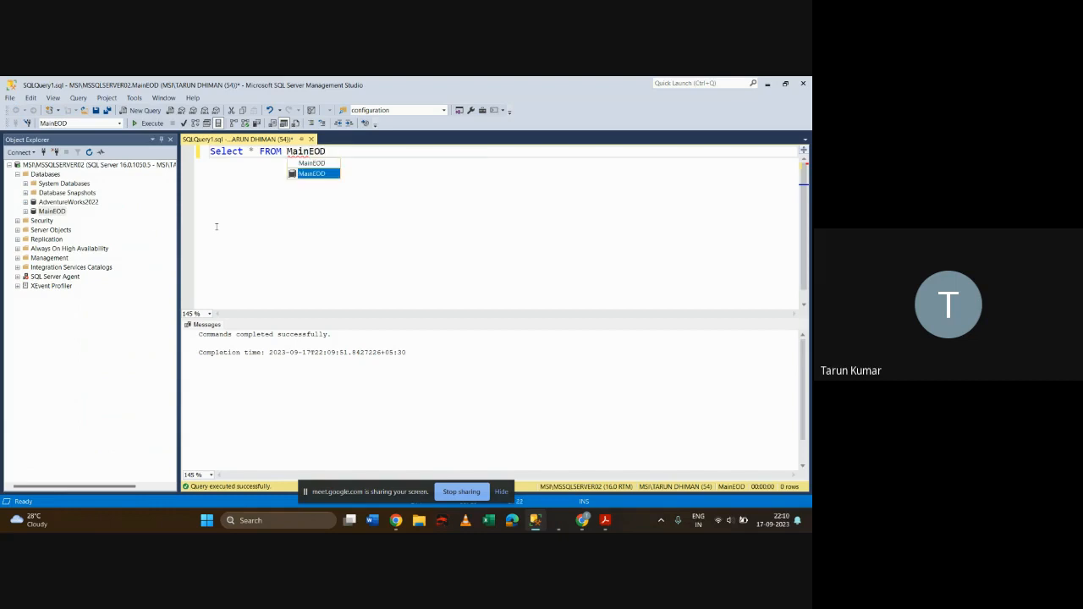
text(.dbo.)
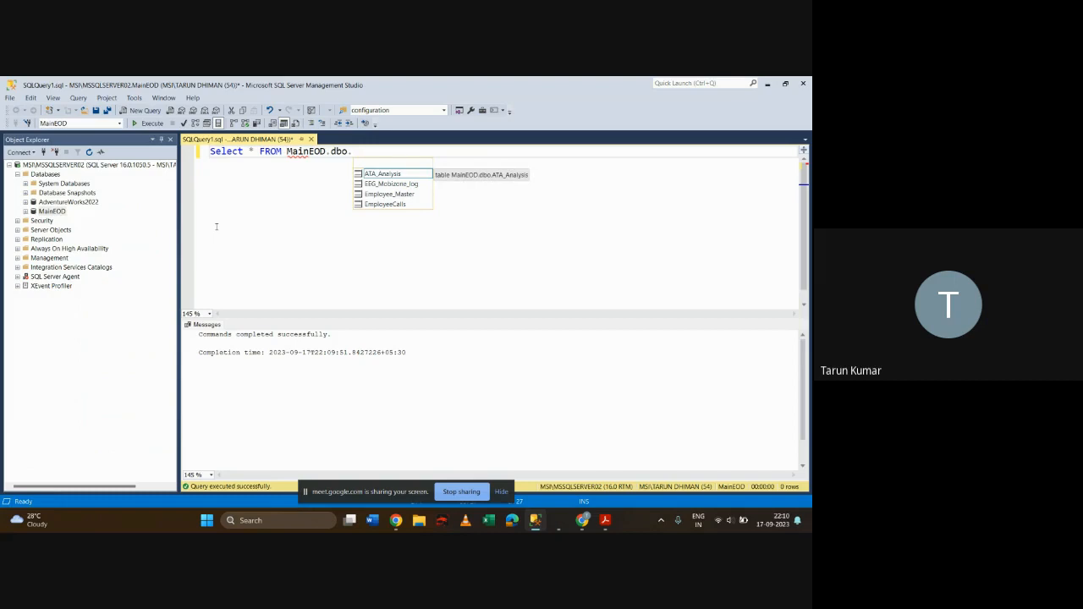
key(Down)
key(Down)
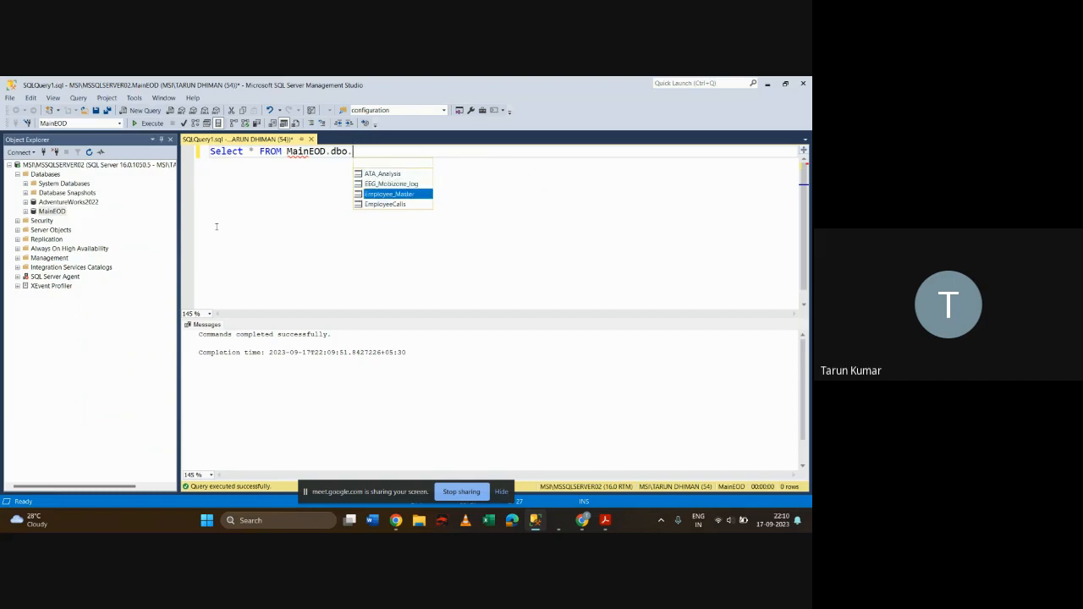
key(Tab)
Step: Execute the Employee_Master query and enlarge the results area to show more rows
key(ctrl+shift+Left)
key(F5)
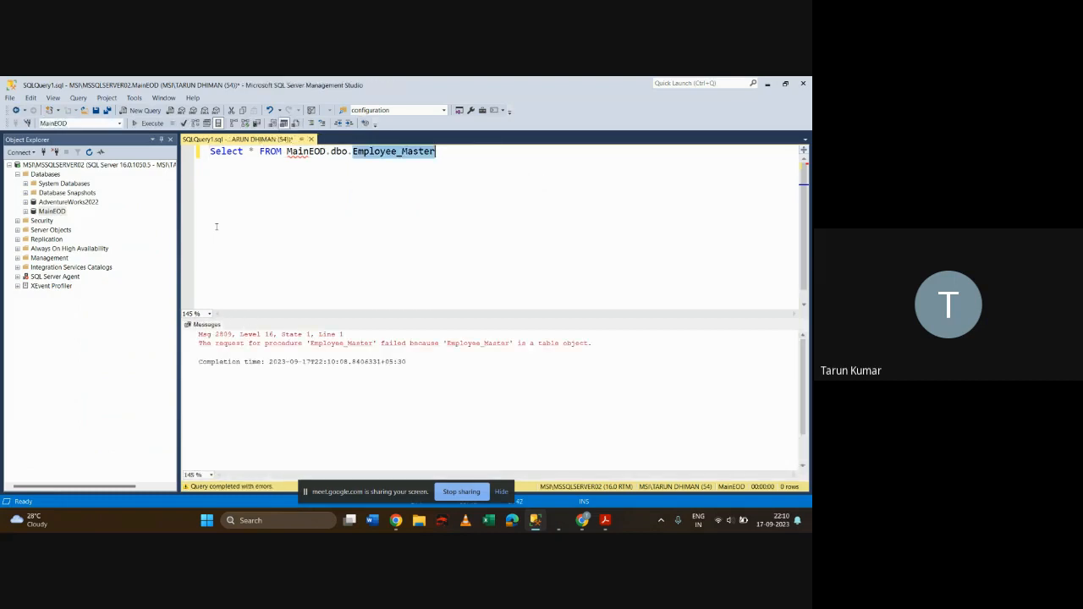
click(292, 223)
key(F5)
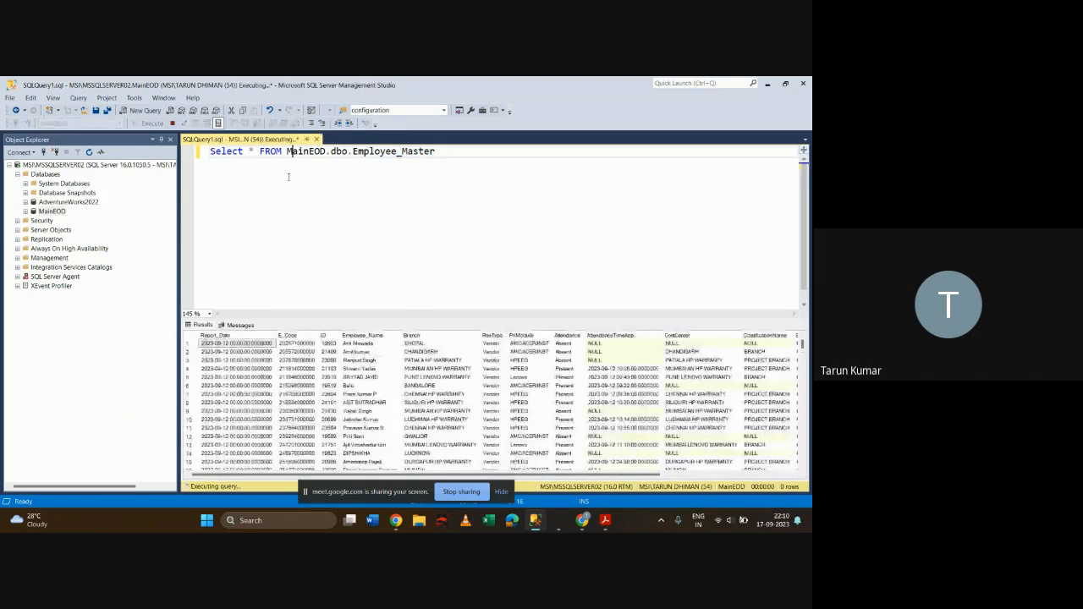
drag(336, 318, 338, 239)
click(377, 319)
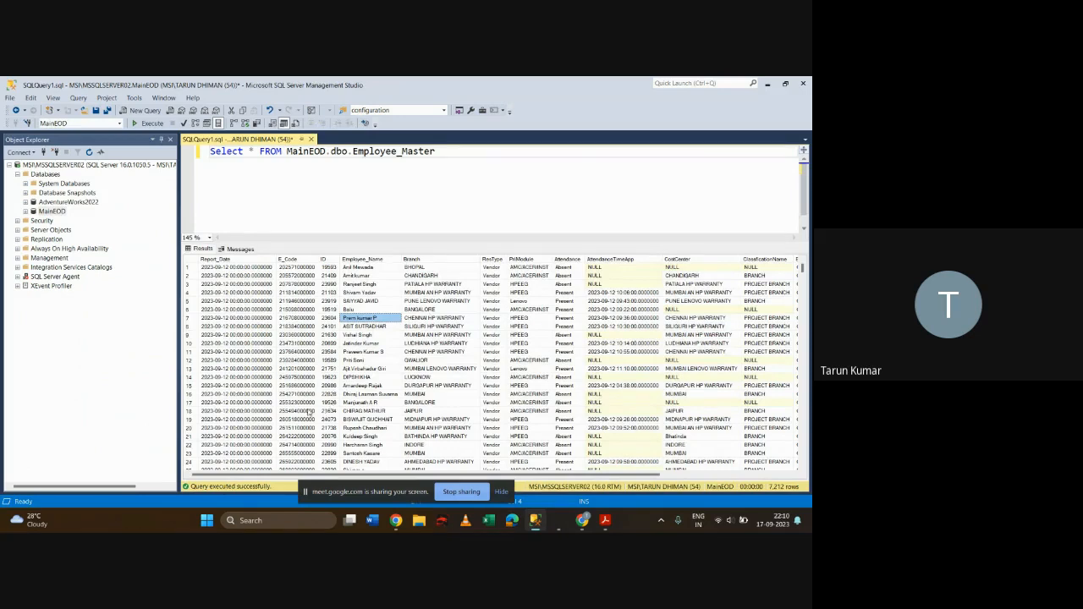
Step: Start Windows Magnifier and enlarge the screen view of the query and its results
key(super)
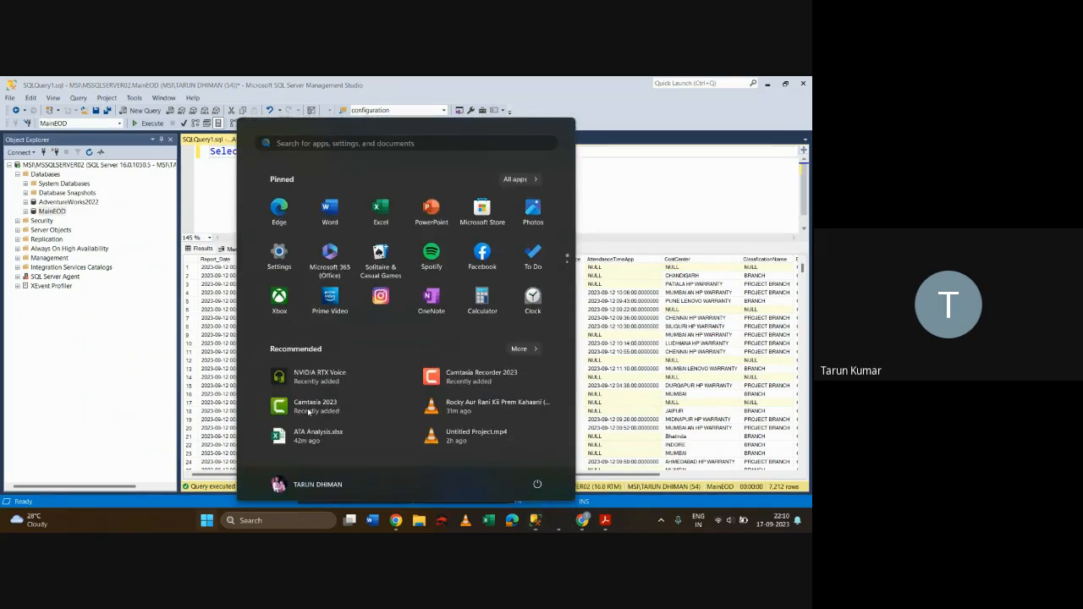
text(magnifier)
key(Return)
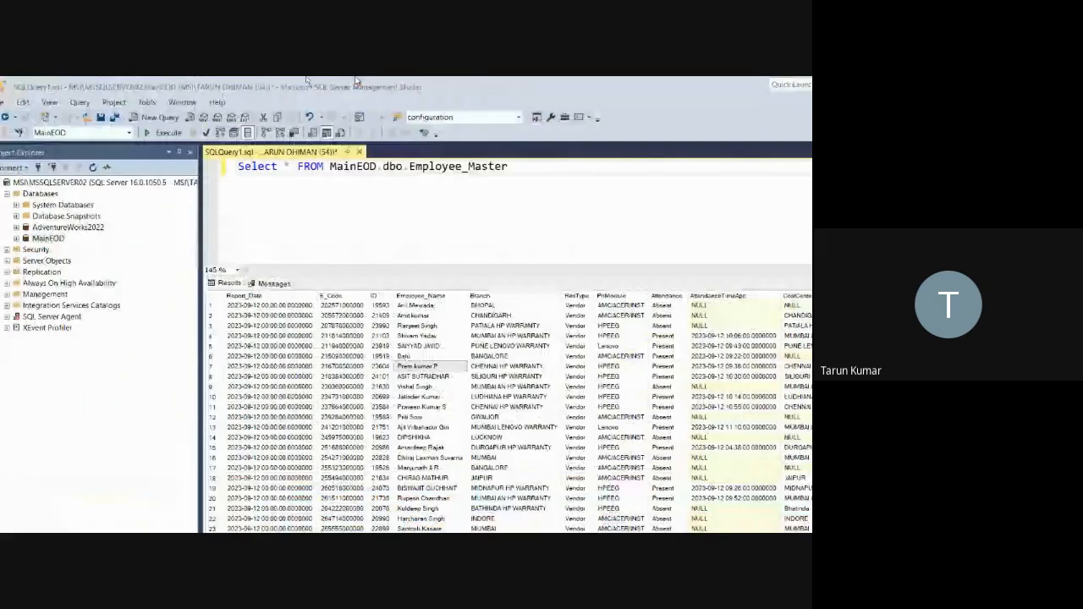
click(74, 518)
click(91, 512)
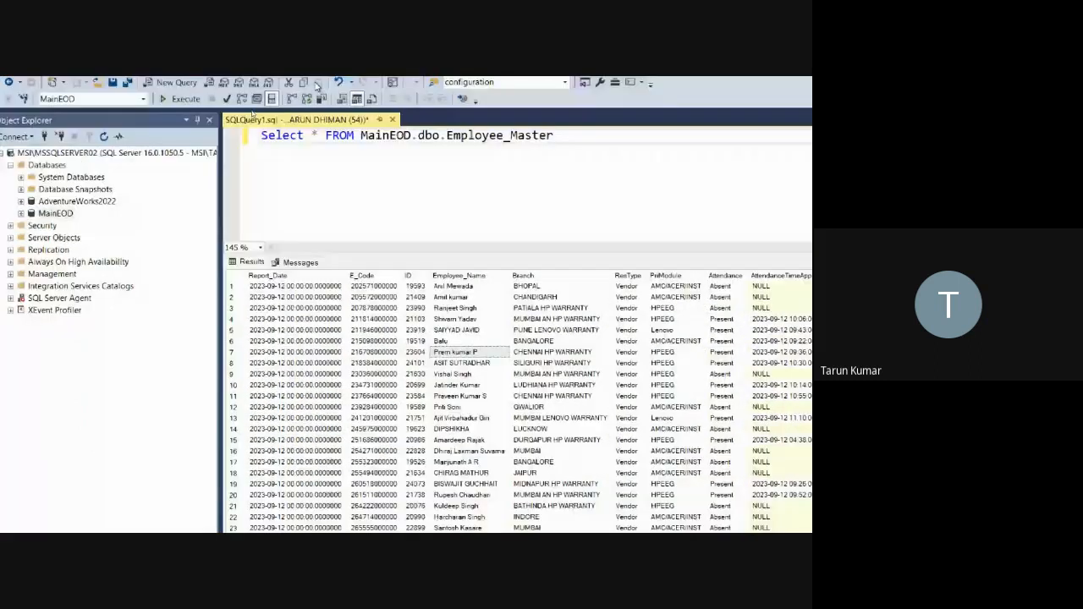
Step: Review the Employee_Master select statement together with its returned records
drag(589, 171, 259, 171)
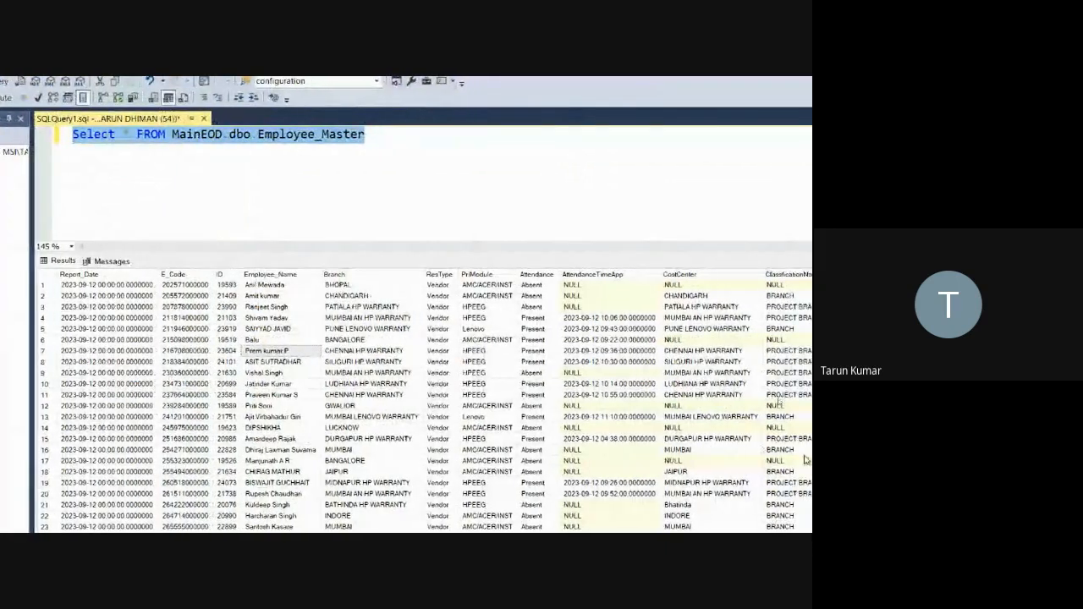
click(63, 318)
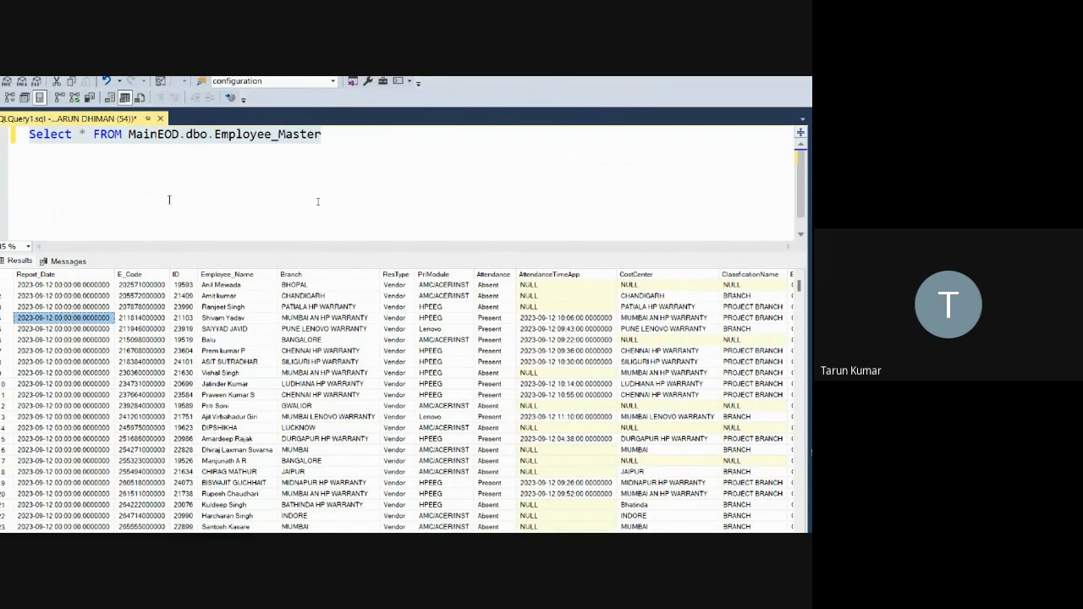
click(169, 199)
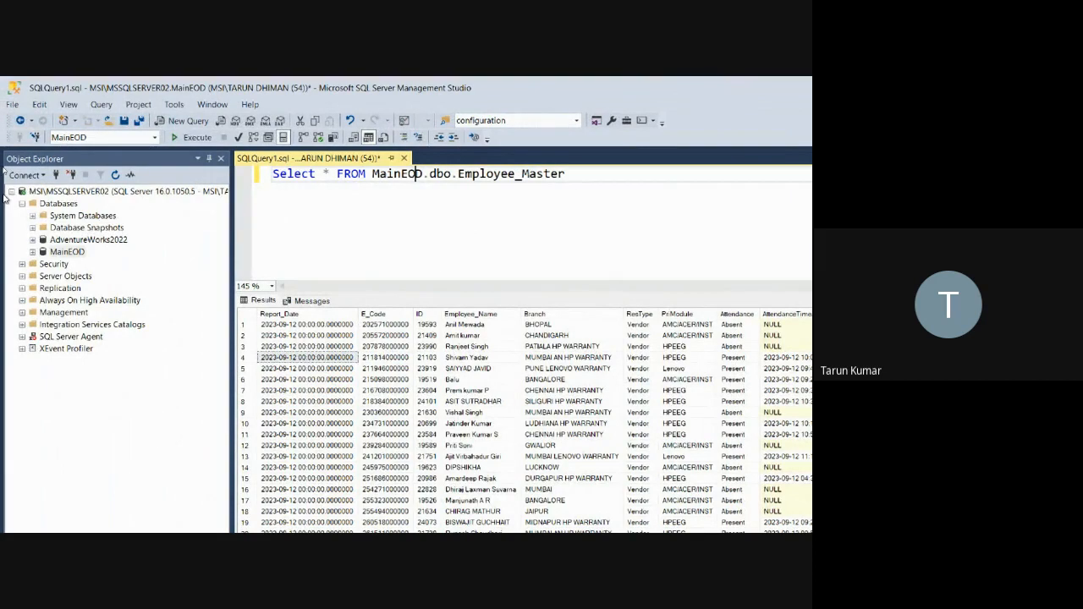
click(434, 191)
Step: View the properties of the MSI\MSSQLSERVER02 server, highlight its Name value, and close the dialog
click(50, 193)
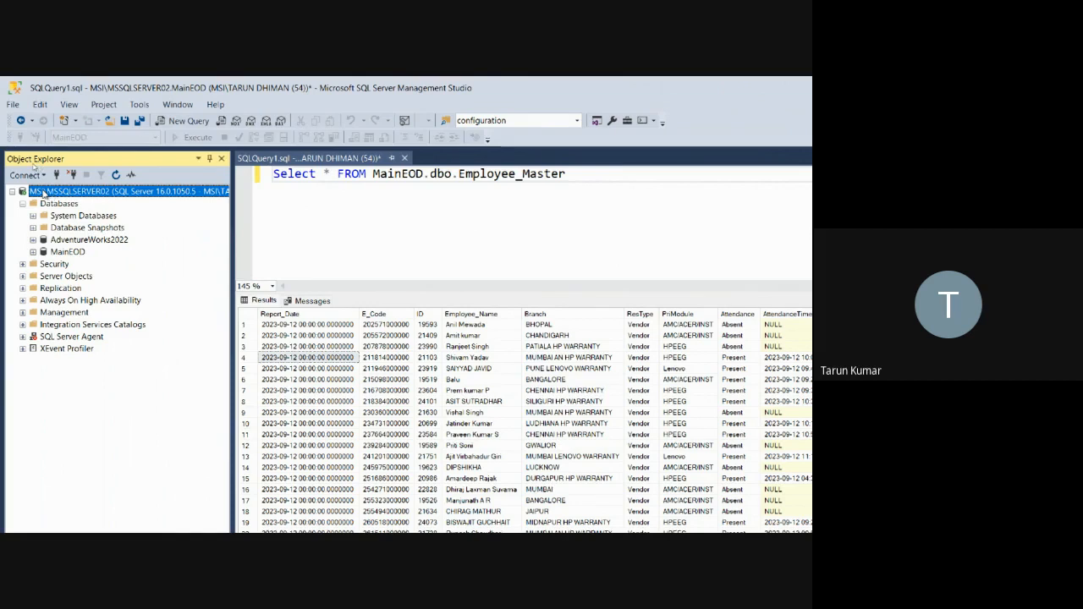
right_click(46, 194)
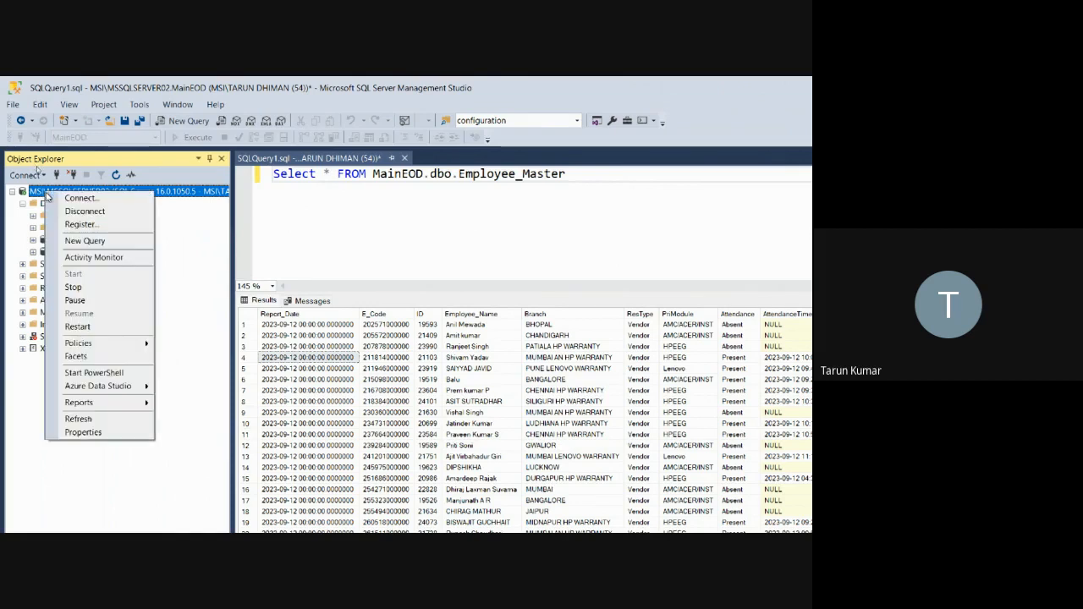
click(85, 433)
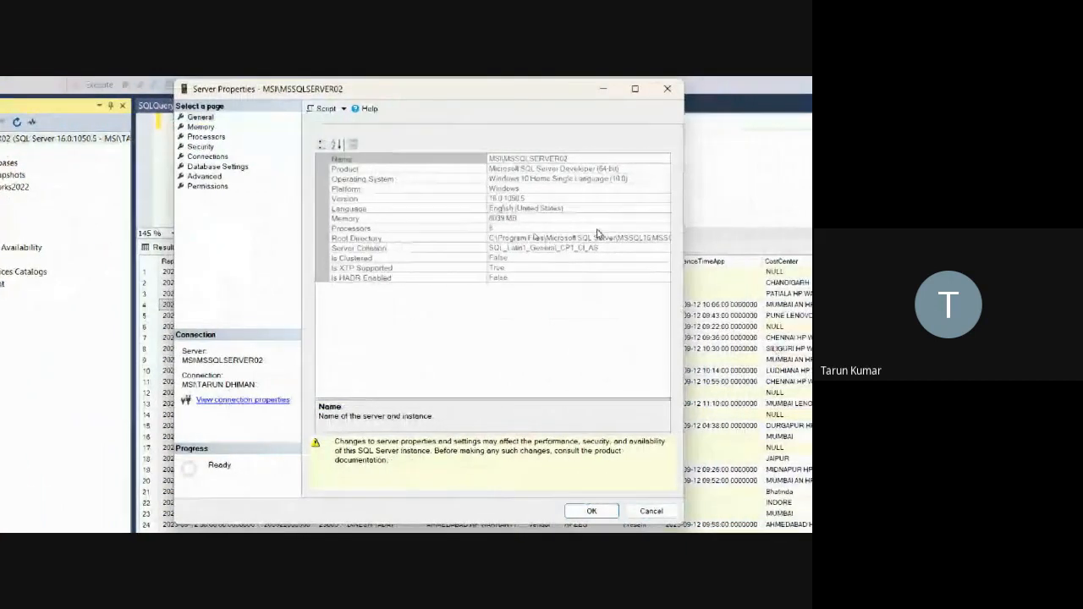
click(541, 160)
drag(574, 158, 479, 159)
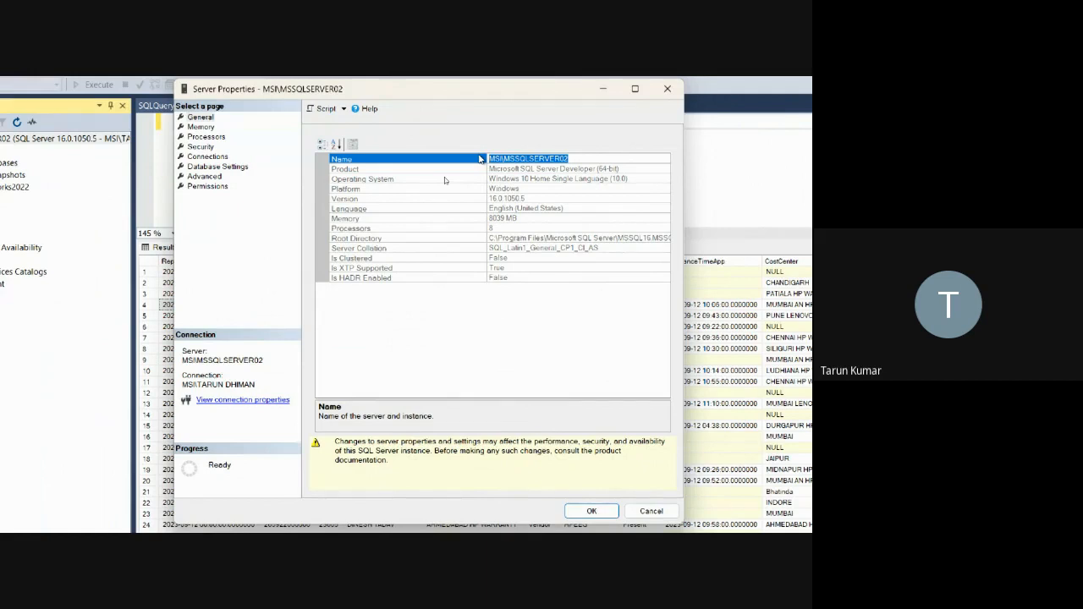
click(594, 512)
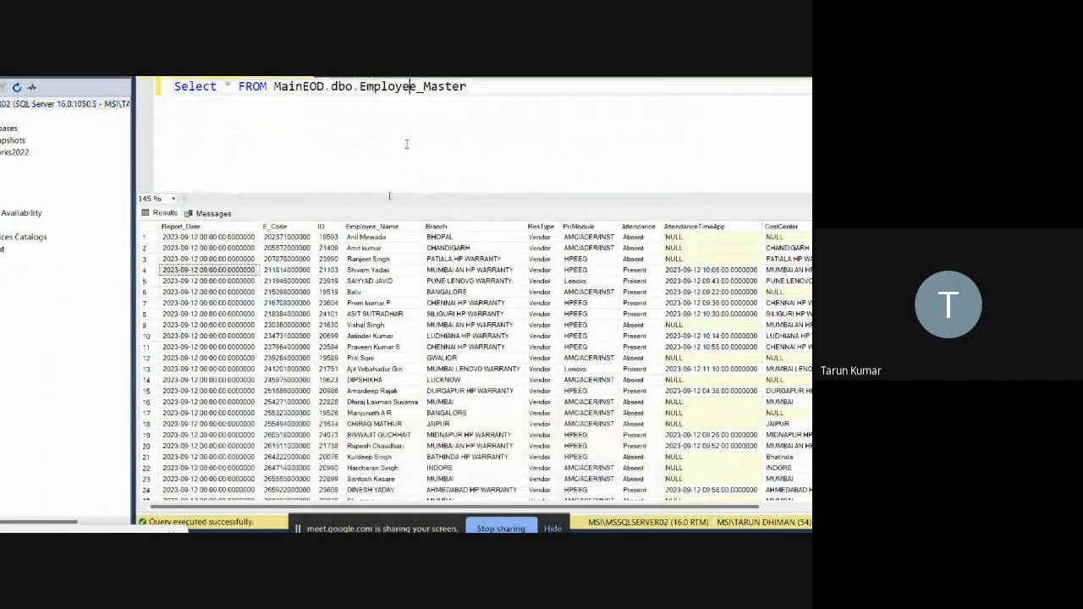
Step: Examine the seventh result record field by field, from E_Code through Branch, ResType and Attendance to CostCenter
click(395, 106)
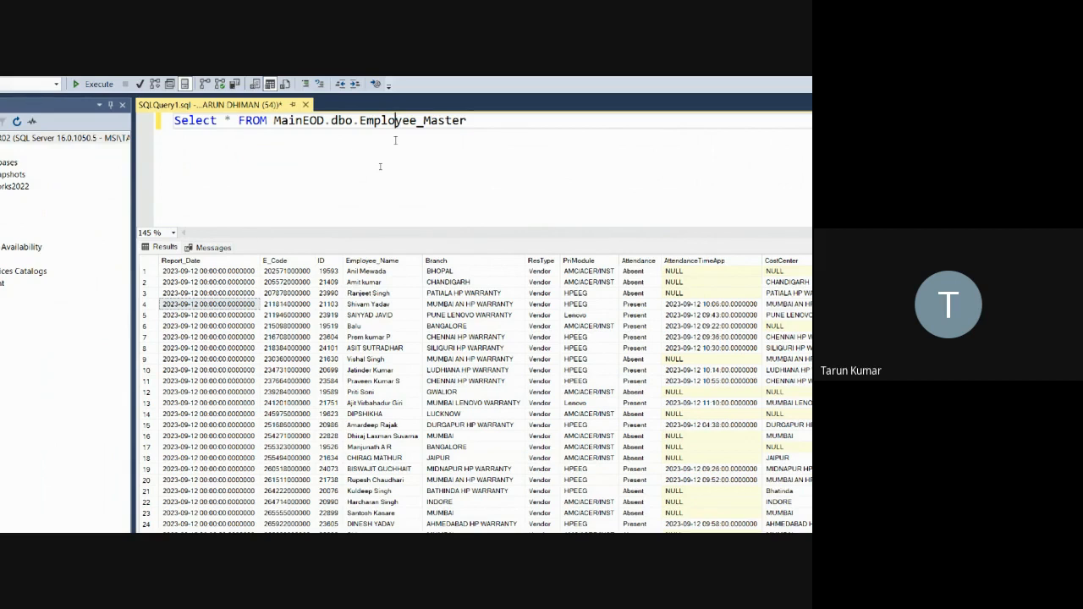
click(604, 328)
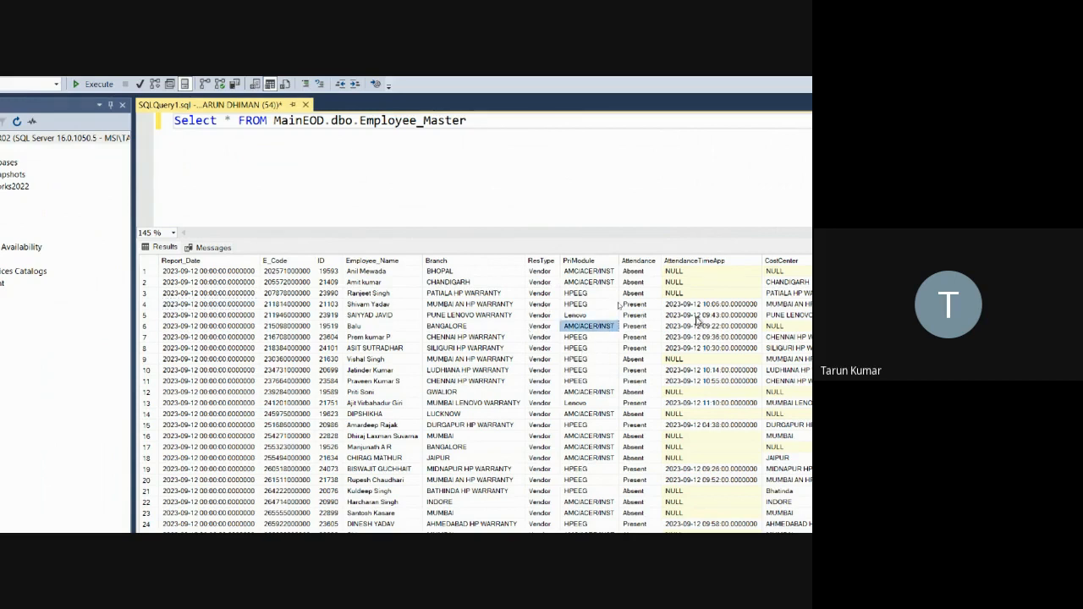
click(267, 339)
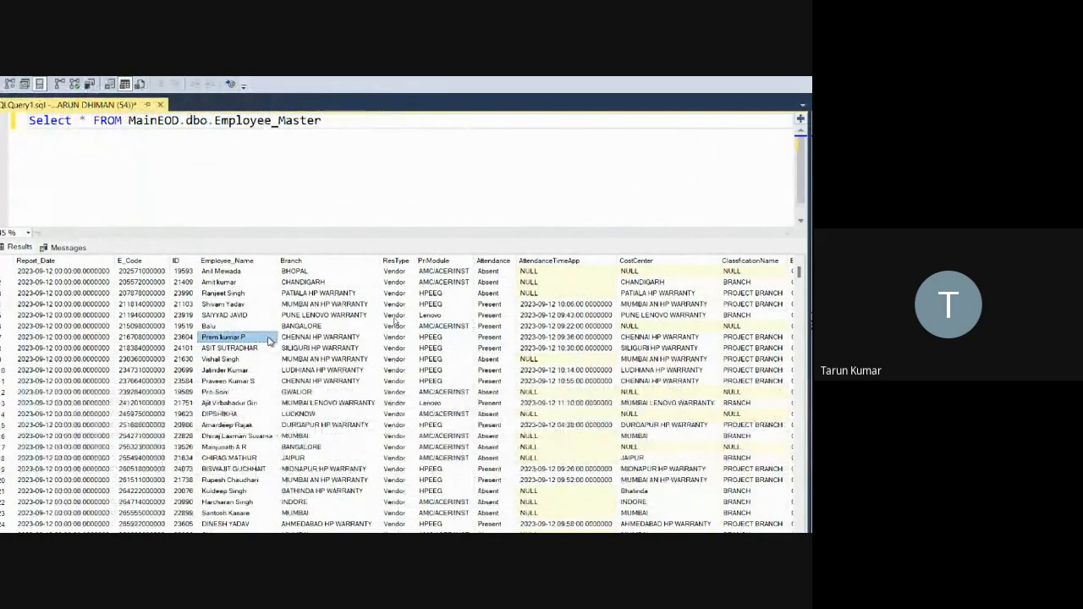
key(Left)
key(Left)
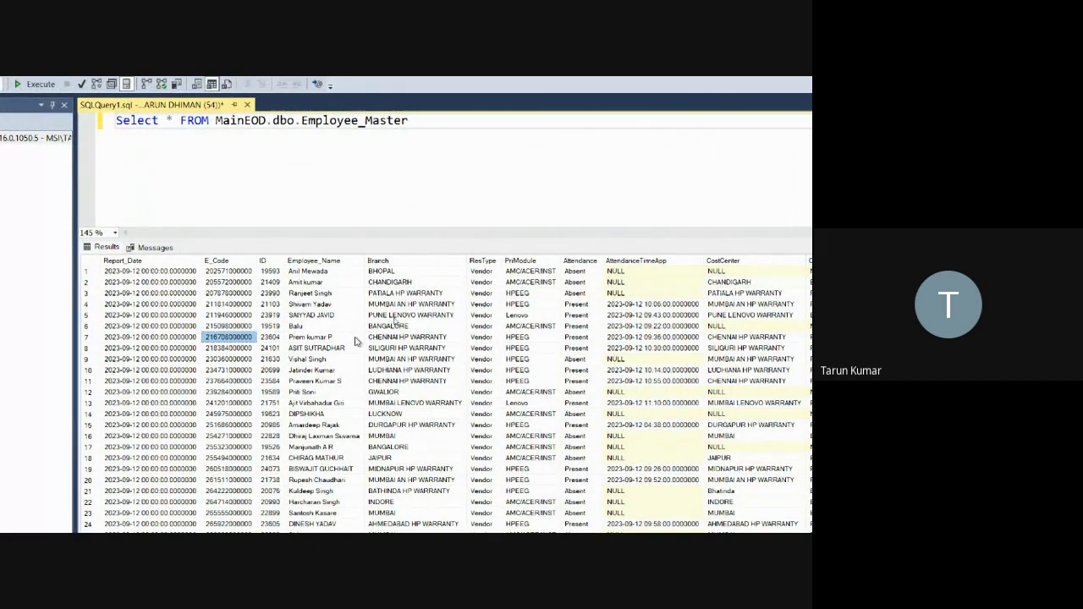
key(Right)
key(Right)
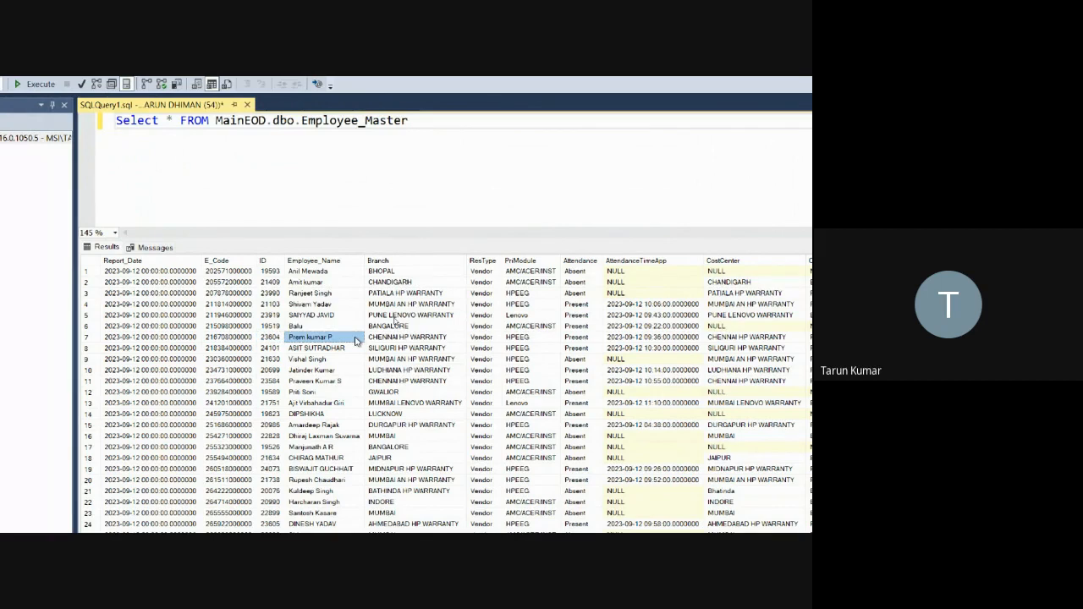
key(Right)
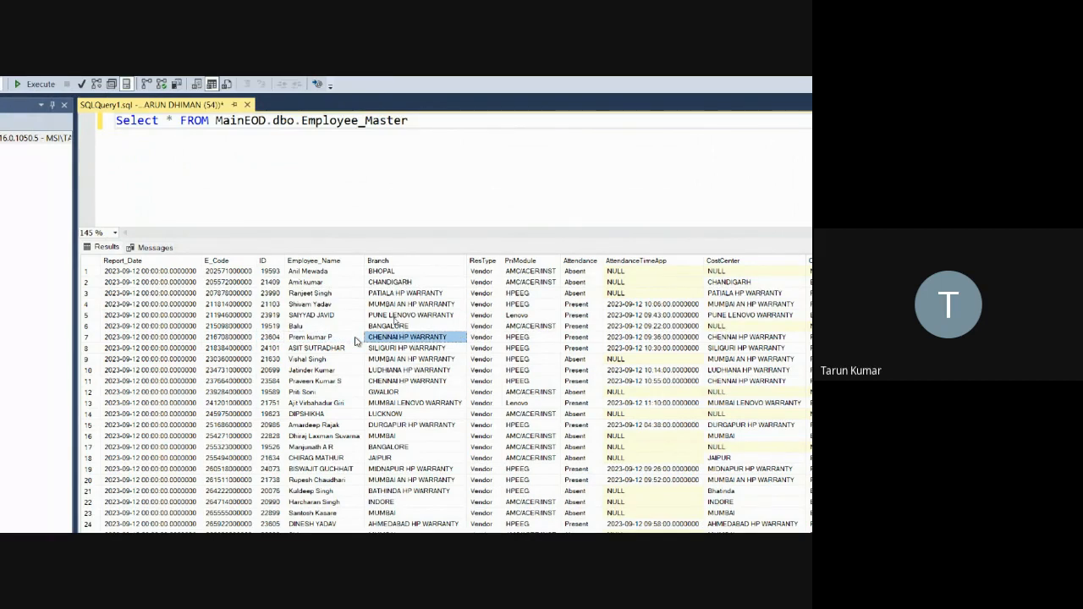
key(Right)
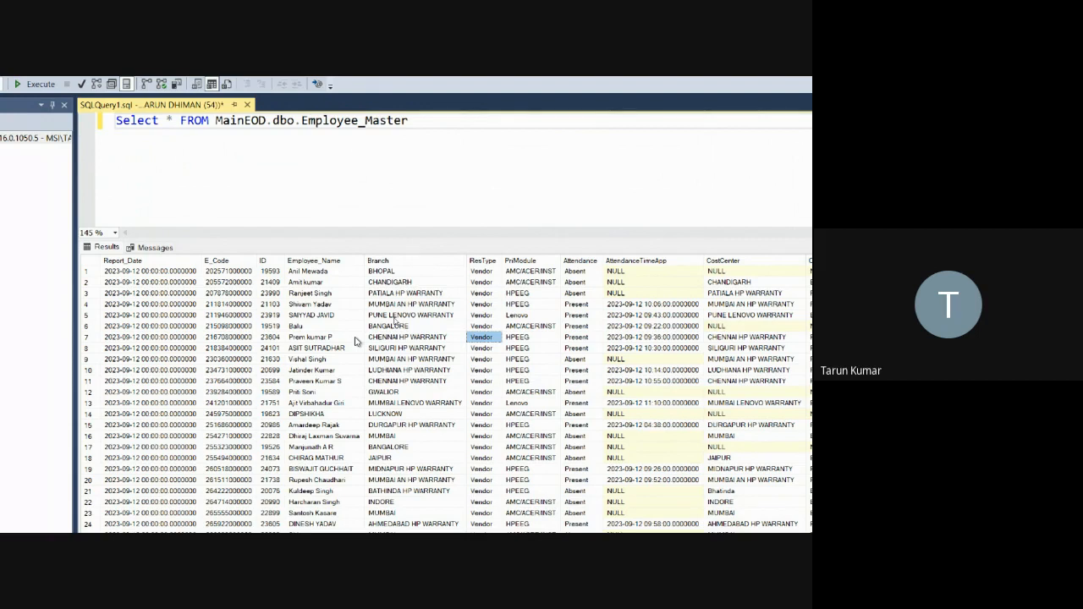
key(Right)
key(Right)
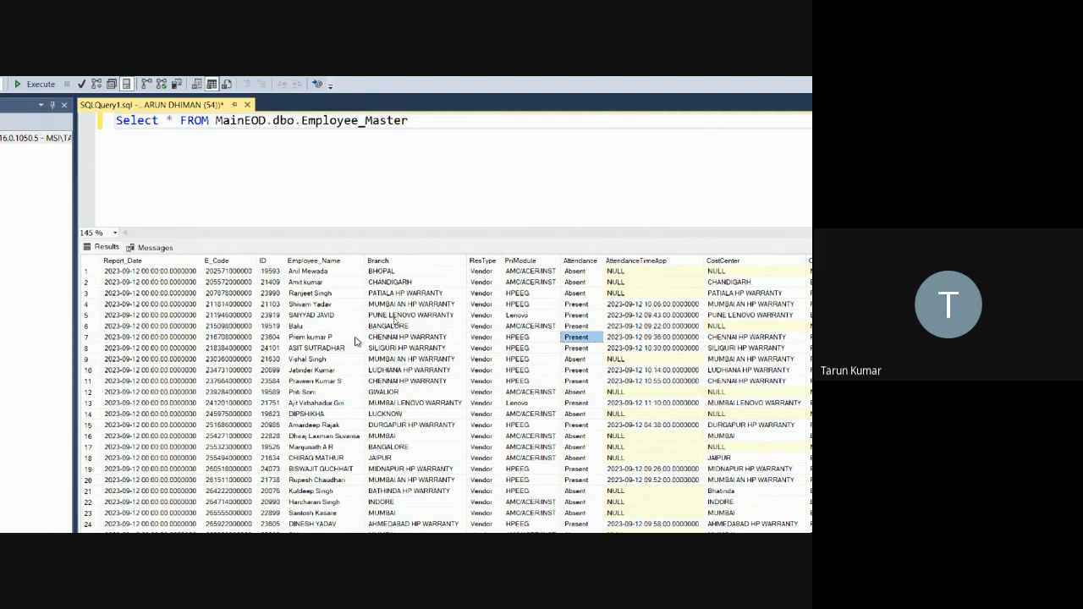
key(Right)
key(Right)
key(Left)
key(Left)
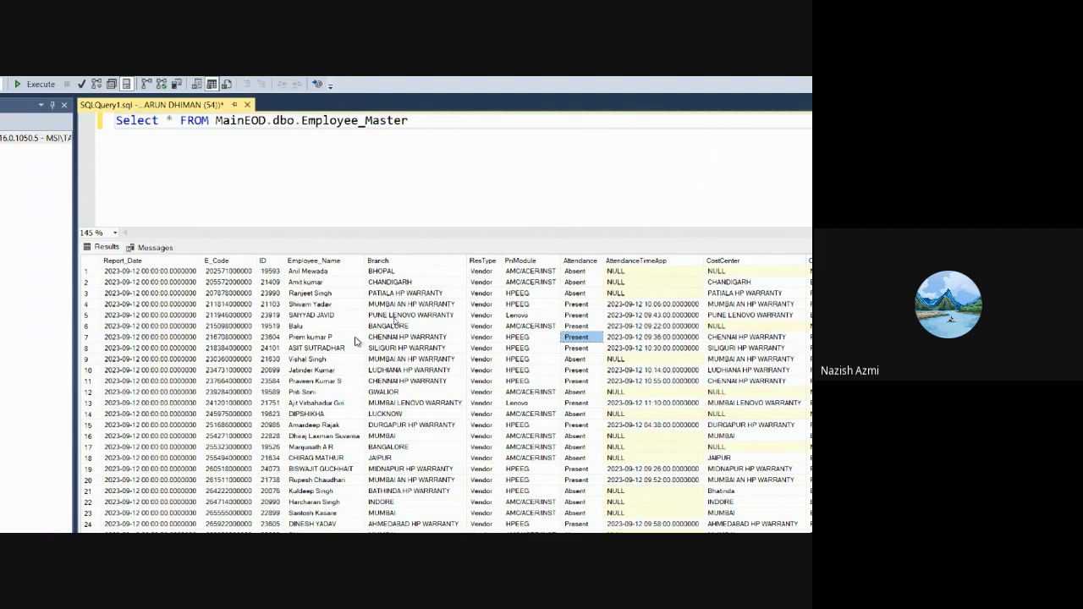
key(Right)
key(Right)
key(Right)
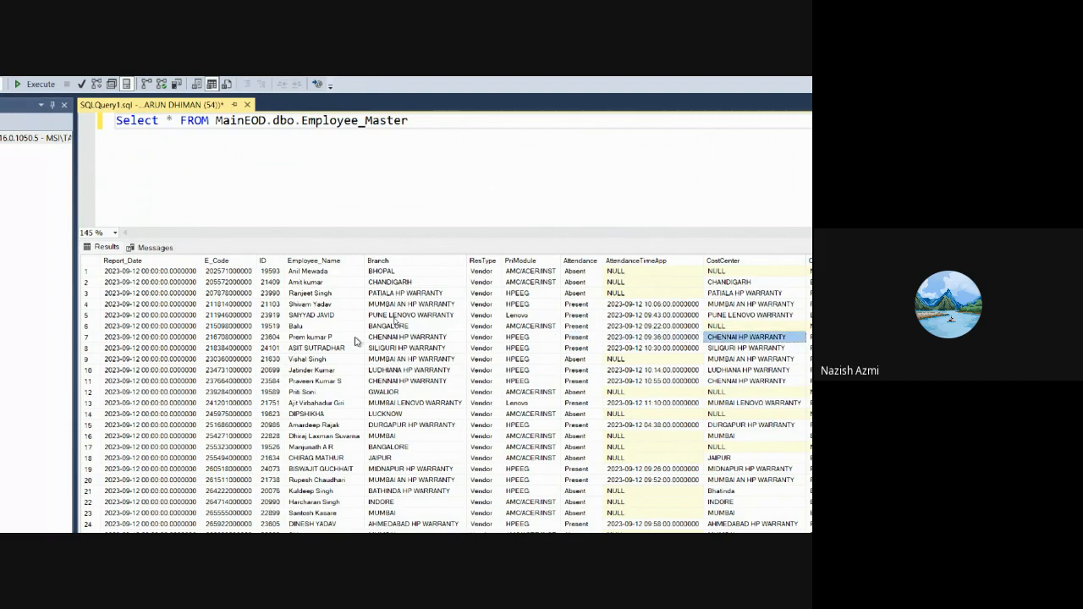
key(Left)
key(Left)
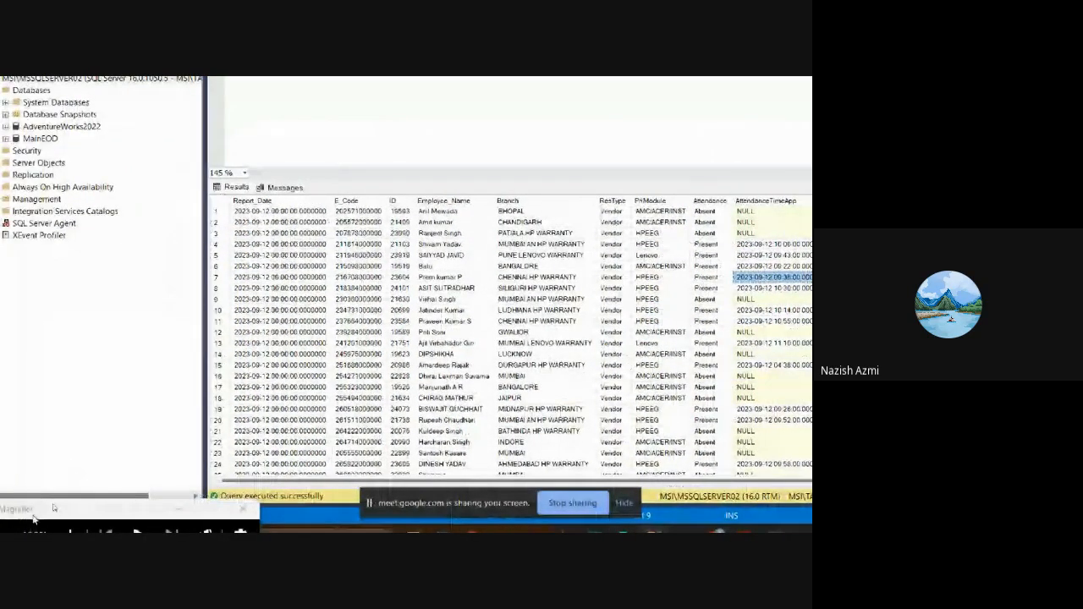
Step: Magnify the results further and examine the AttendanceTimeApp values in the first rows
click(72, 525)
click(72, 525)
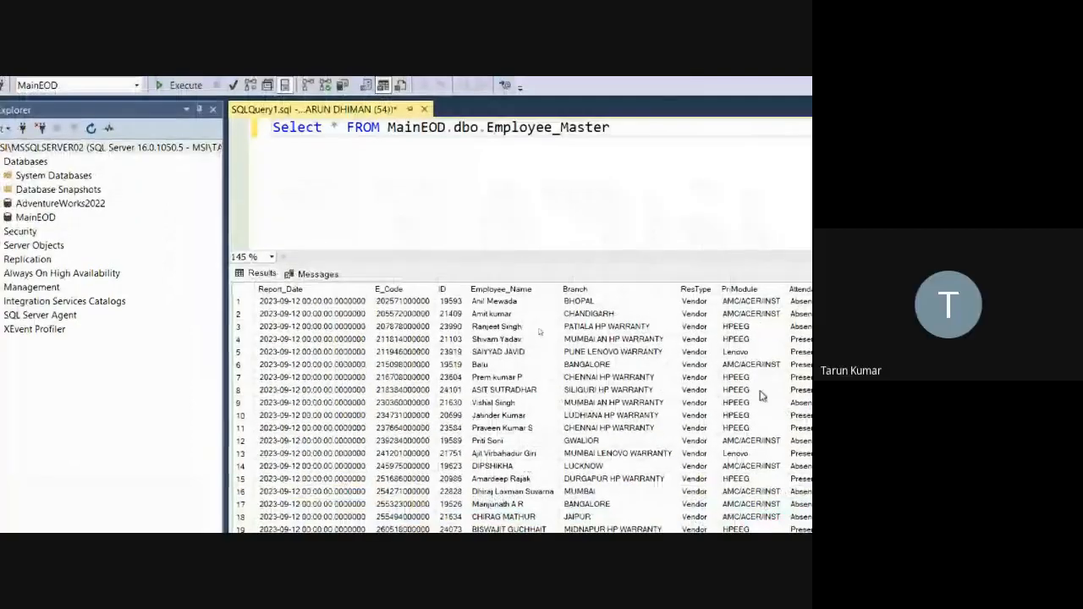
click(677, 302)
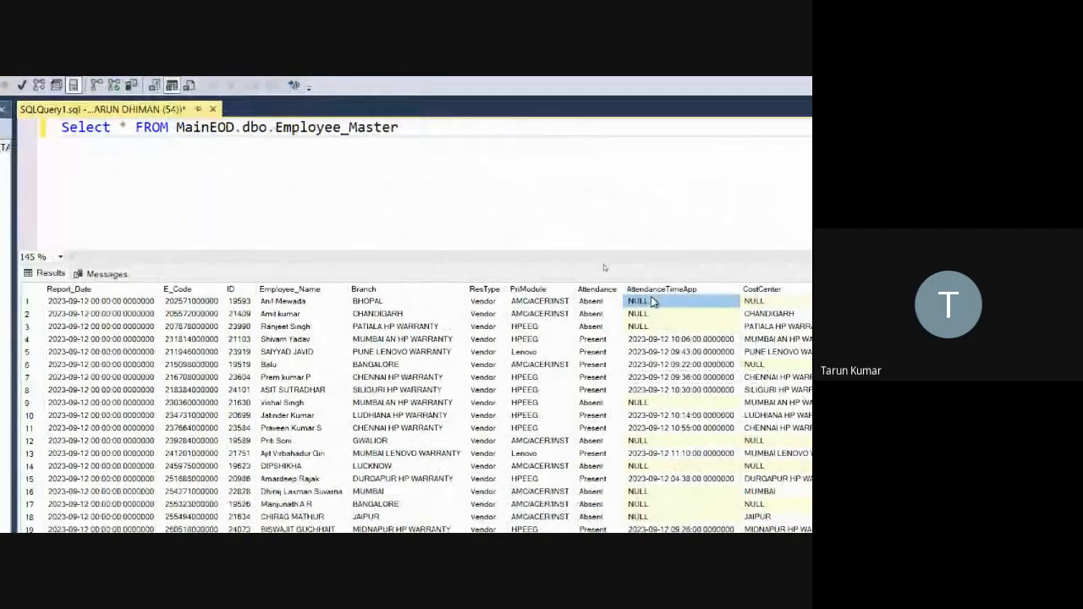
key(Right)
key(Left)
key(Down)
key(Down)
key(Down)
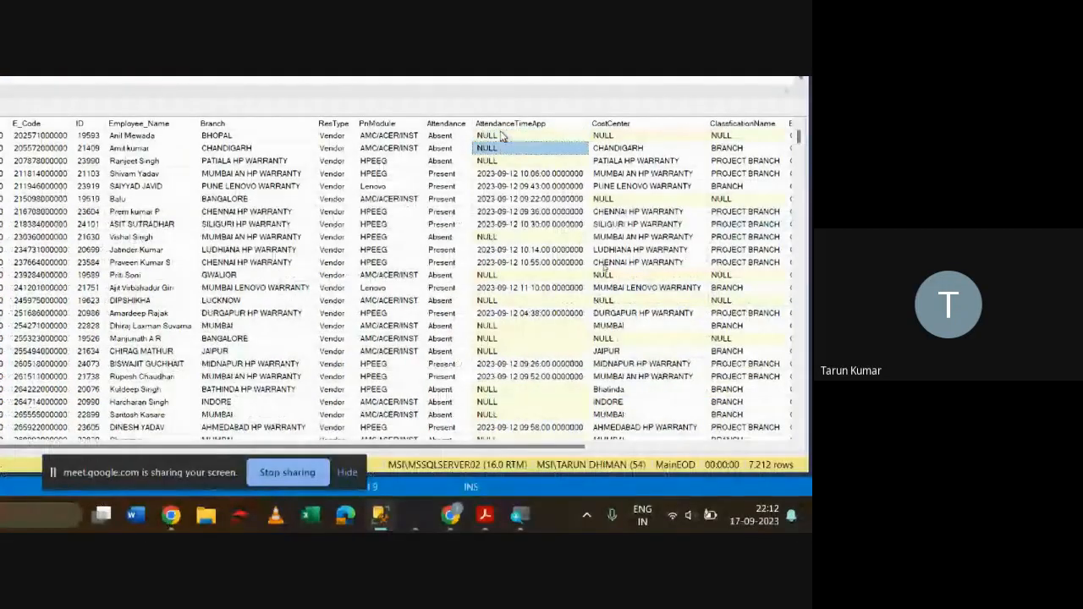
Step: Examine the fourth result record field by field, from CostCenter through ClassficationName, ExpHead and Emp_Created_On to Assigned_Pending_Calls
key(Left)
key(Right)
key(Right)
key(Right)
key(Right)
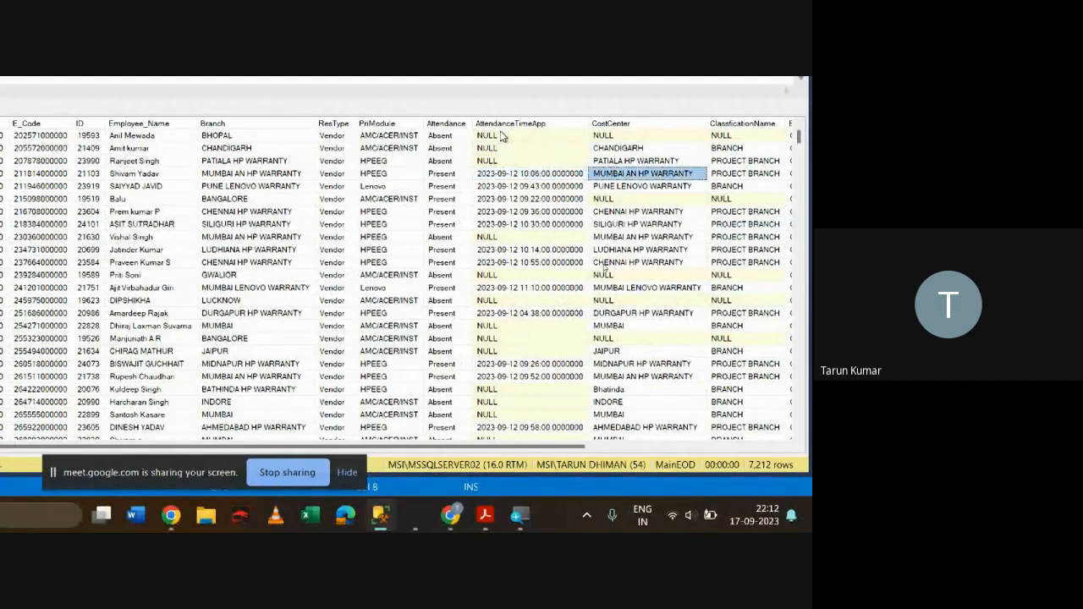
key(Right)
key(Right)
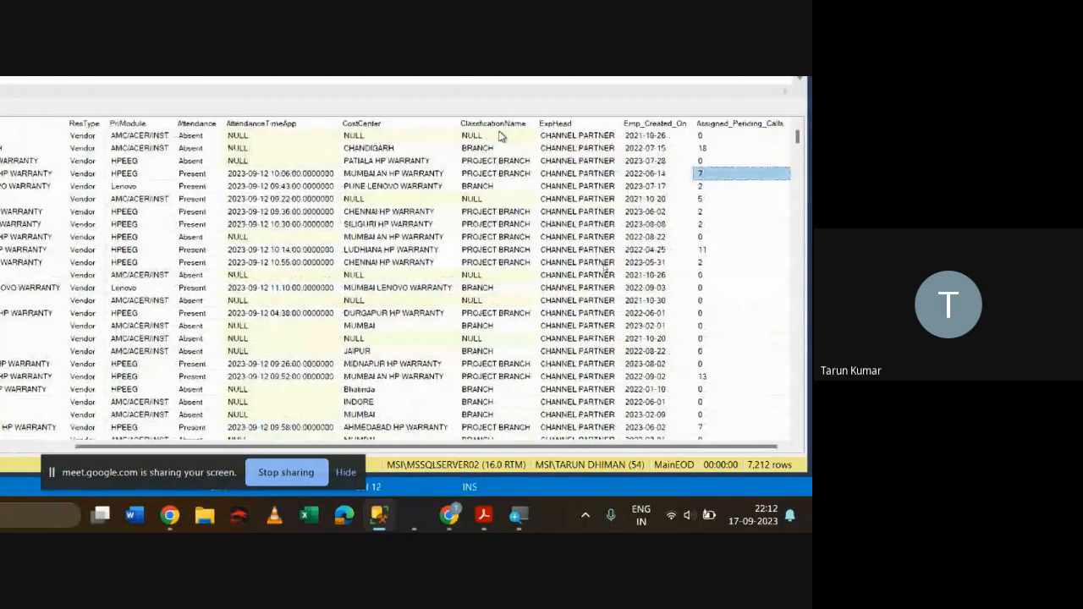
Step: Go back through the fourth record's fields to Report_Date and return to the first result record
key(Left)
key(Left)
key(Left)
key(Left)
key(Left)
key(Left)
key(Left)
key(Left)
key(Left)
key(Left)
key(Left)
key(Left)
key(Left)
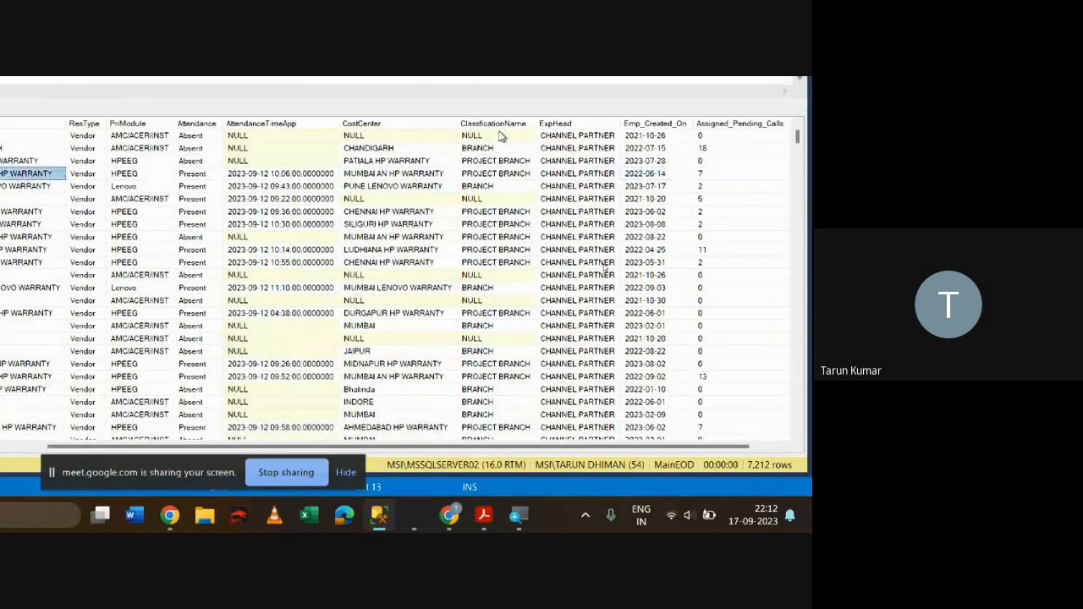
key(Up)
key(Up)
key(Up)
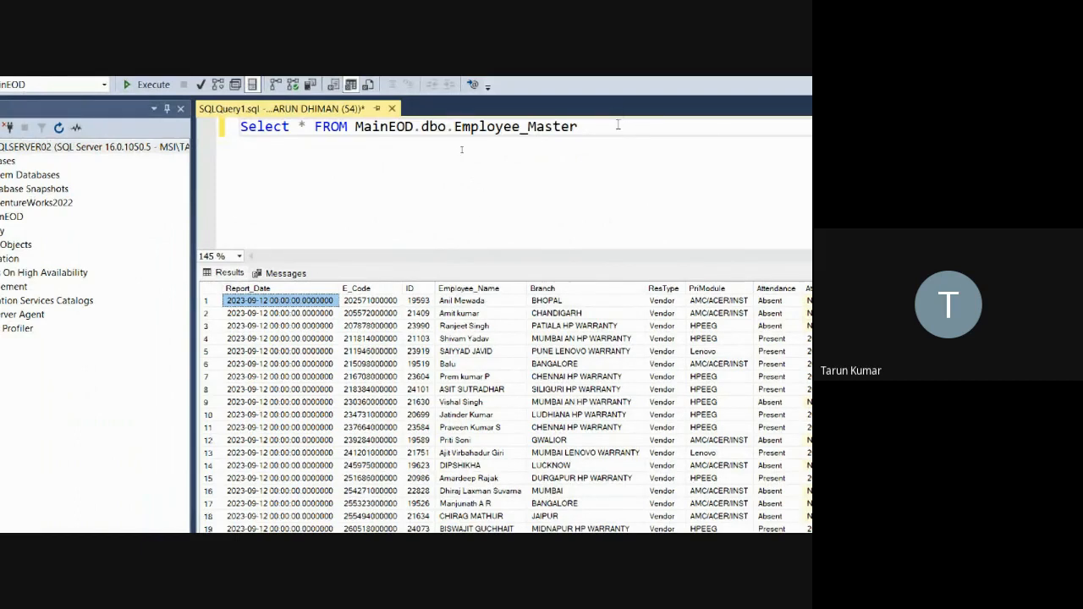
Step: Start a Where clause on a new line below the Employee_Master select statement
click(622, 129)
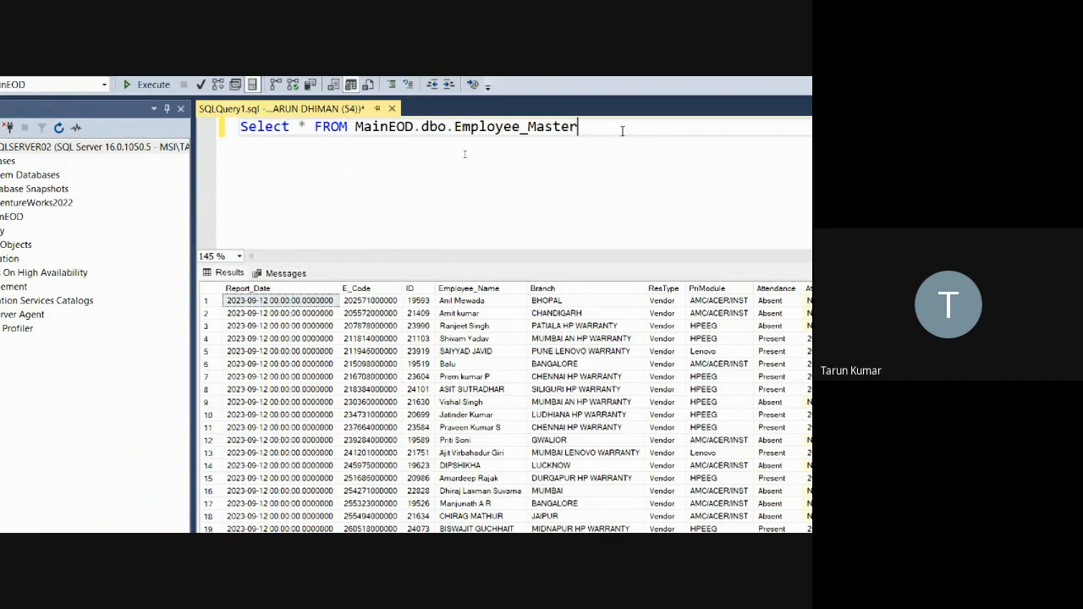
key(Return)
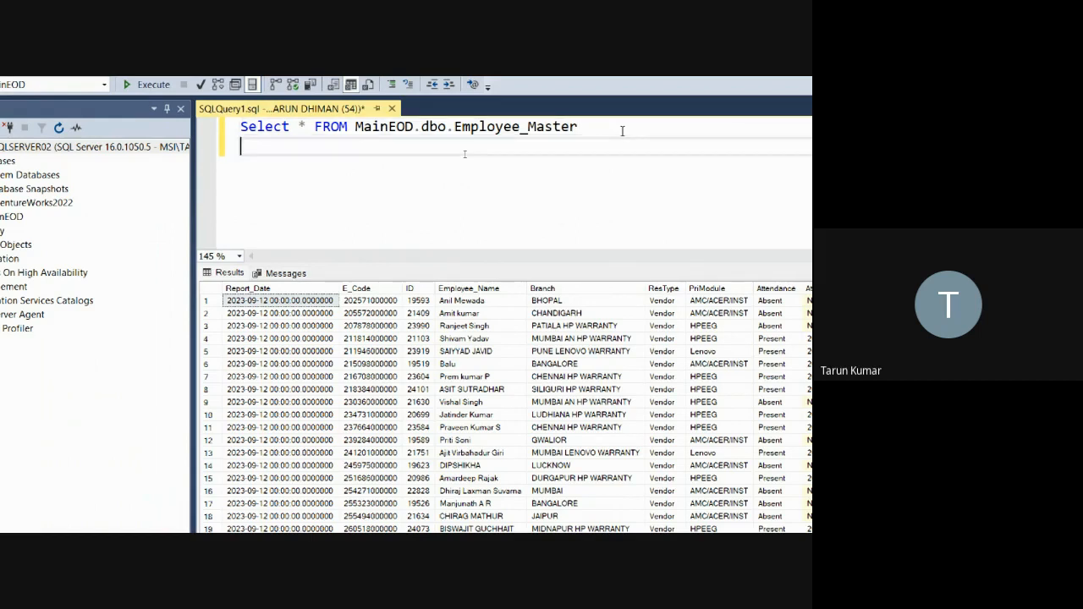
text(Where)
shift+click(622, 130)
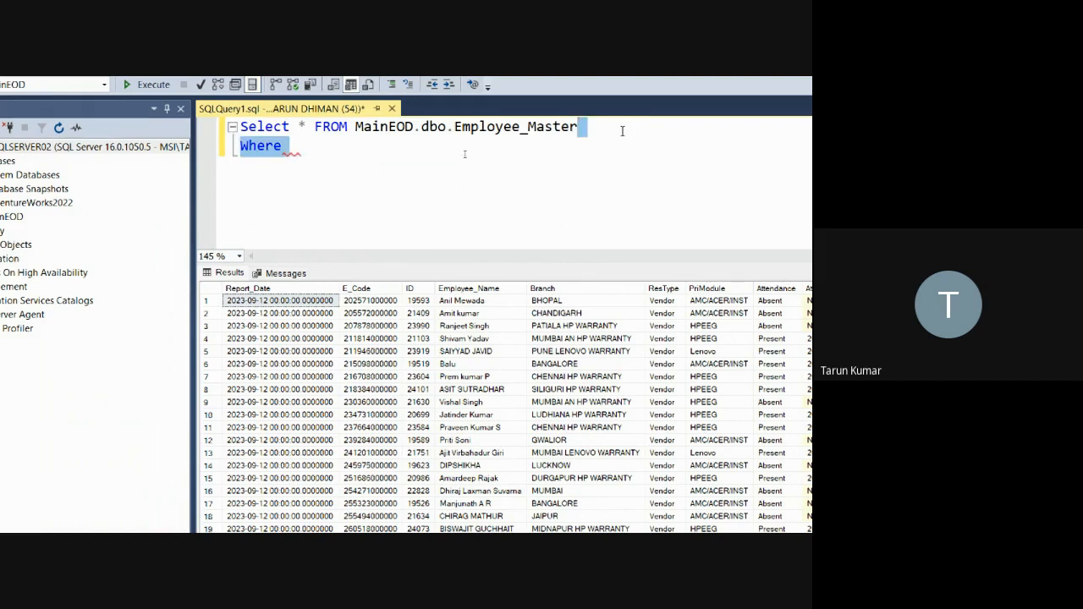
text(A)
key(ctrl+z)
key(ctrl+z)
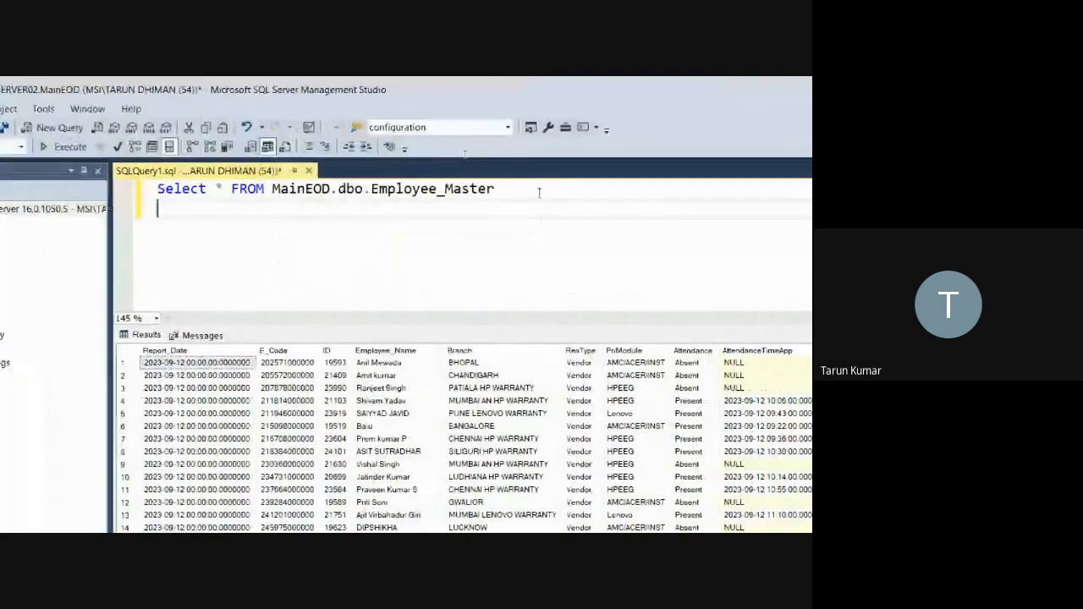
key(ctrl+z)
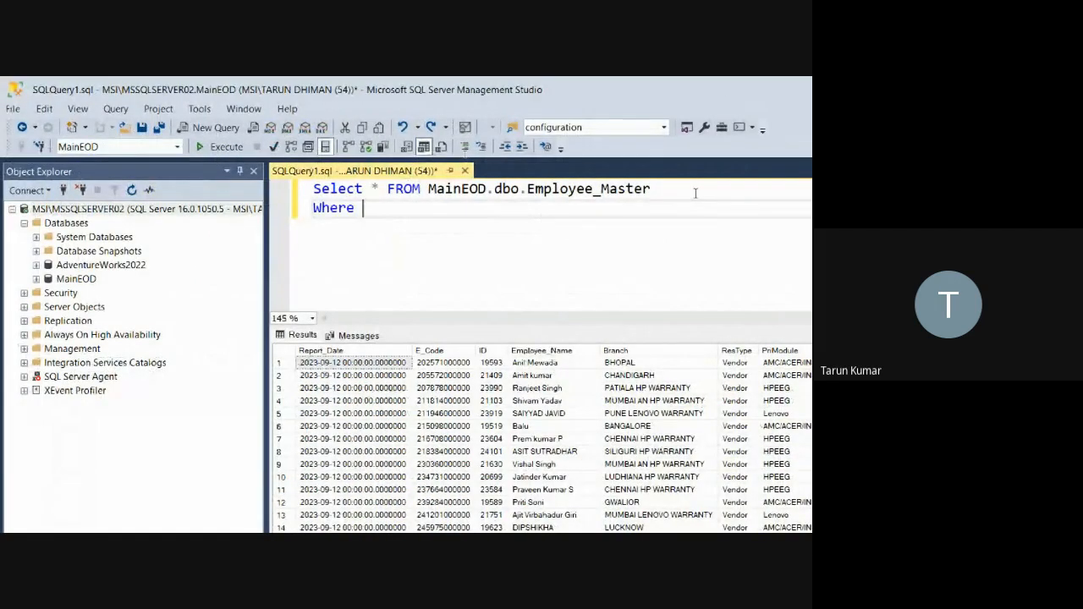
Step: Complete the filter with the condition Attendance = 'Present' and run the query
text(Attendance = 'Present)
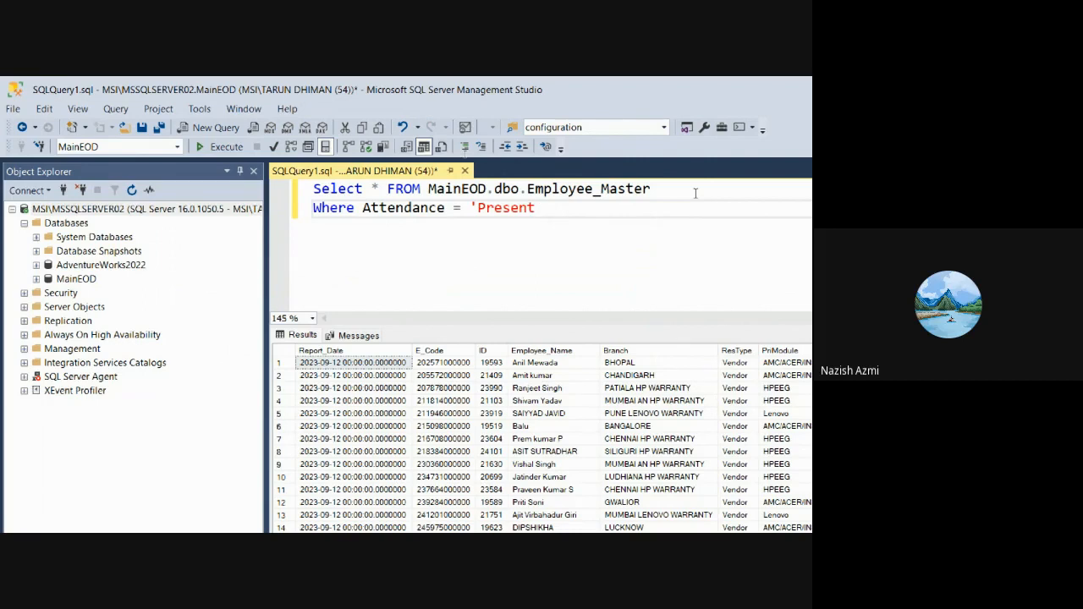
text(')
key(F5)
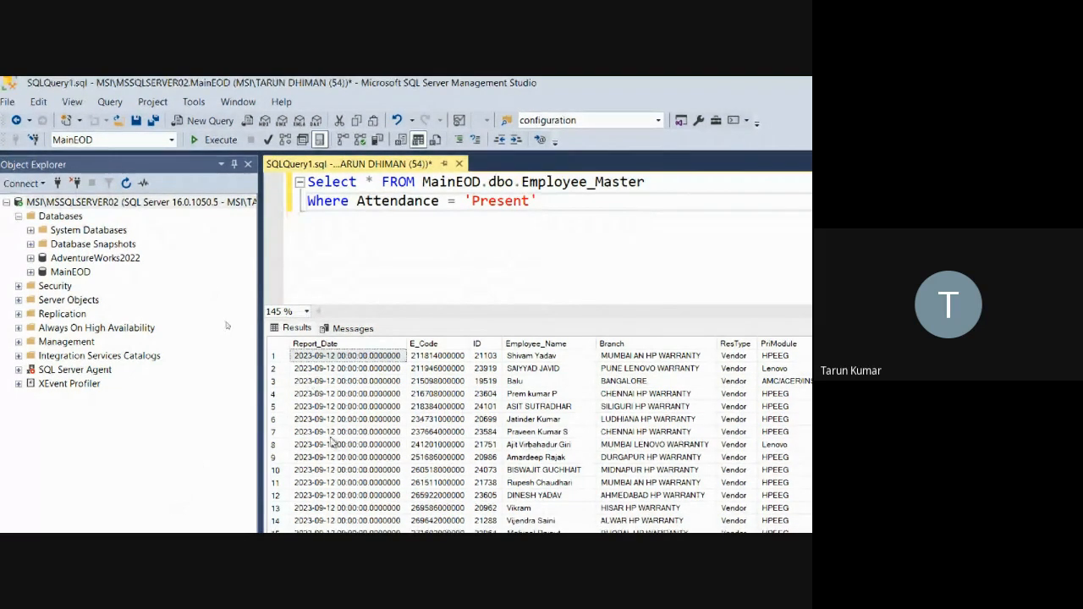
Step: Extend the filter with and Report_Date = '2023-09-12', run the query and look through the returned records
text(and Repor)
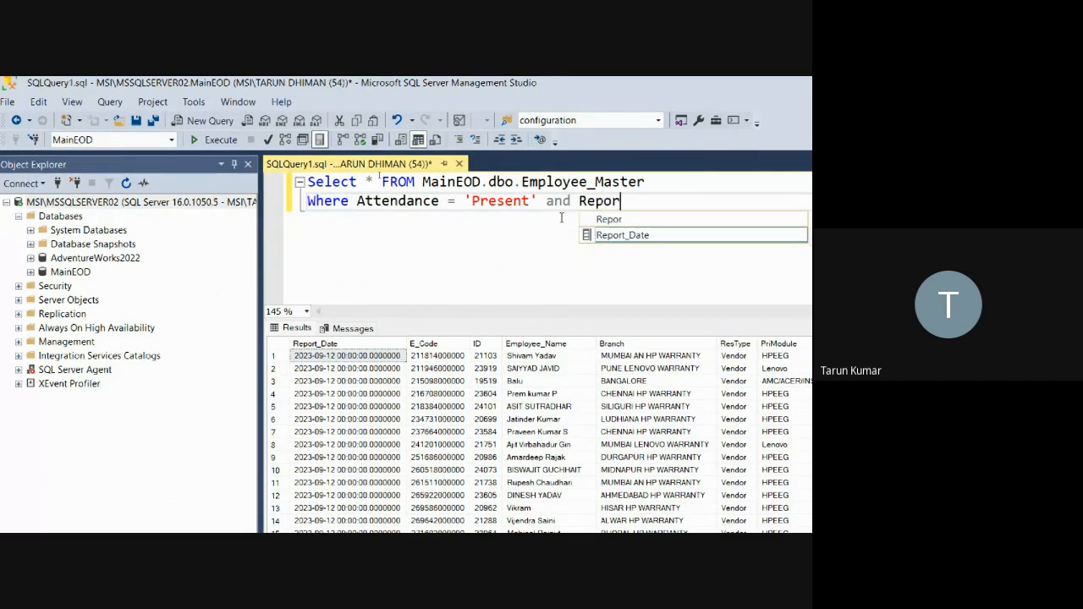
key(Tab)
text(= )
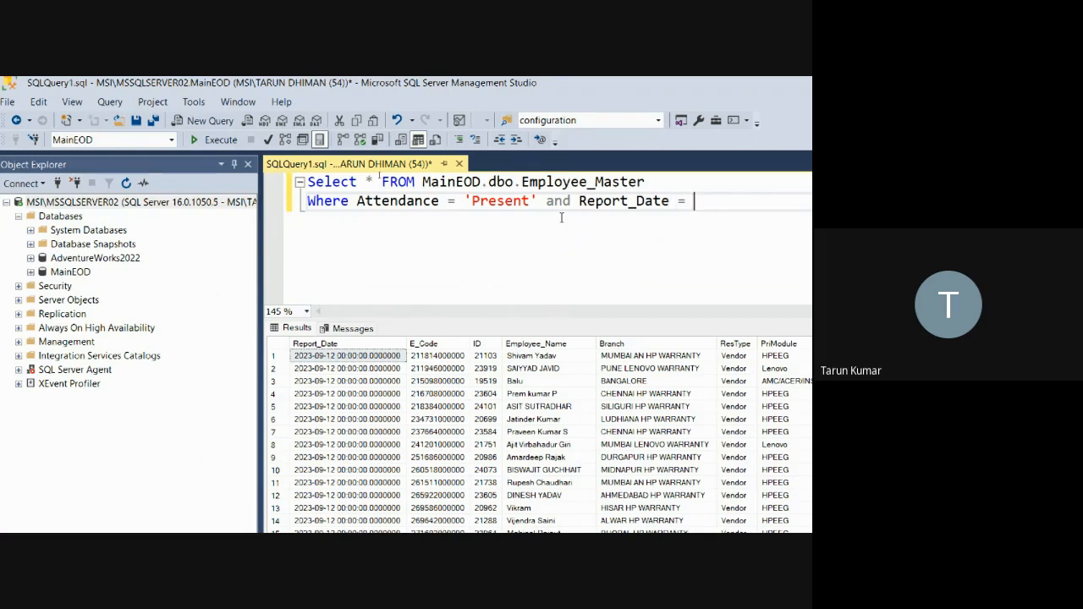
text('2023)
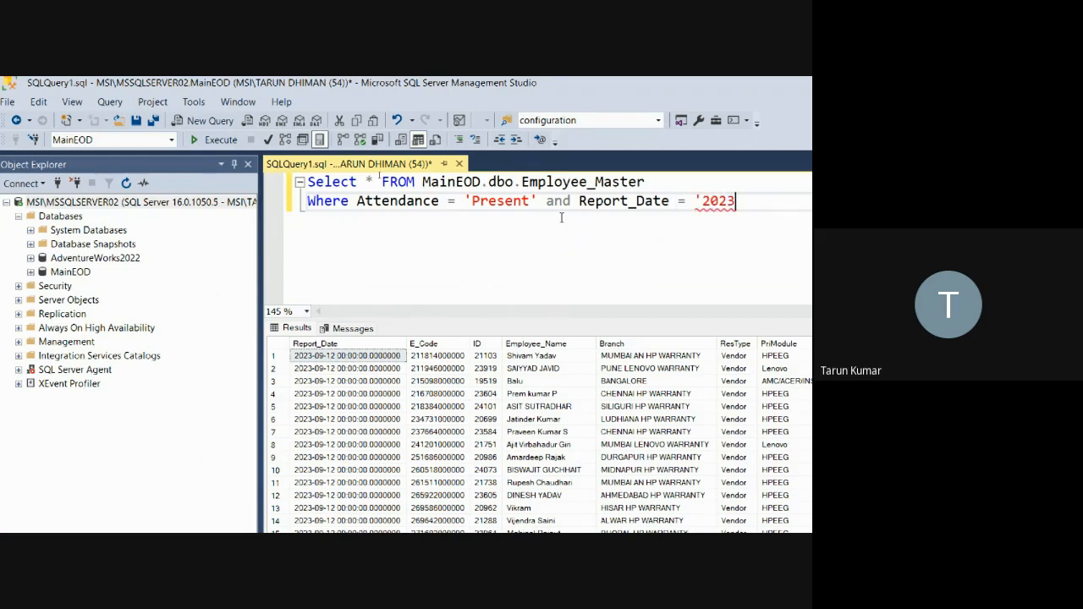
text(-09)
text(-12')
key(F5)
scroll(381, 430, down, 20)
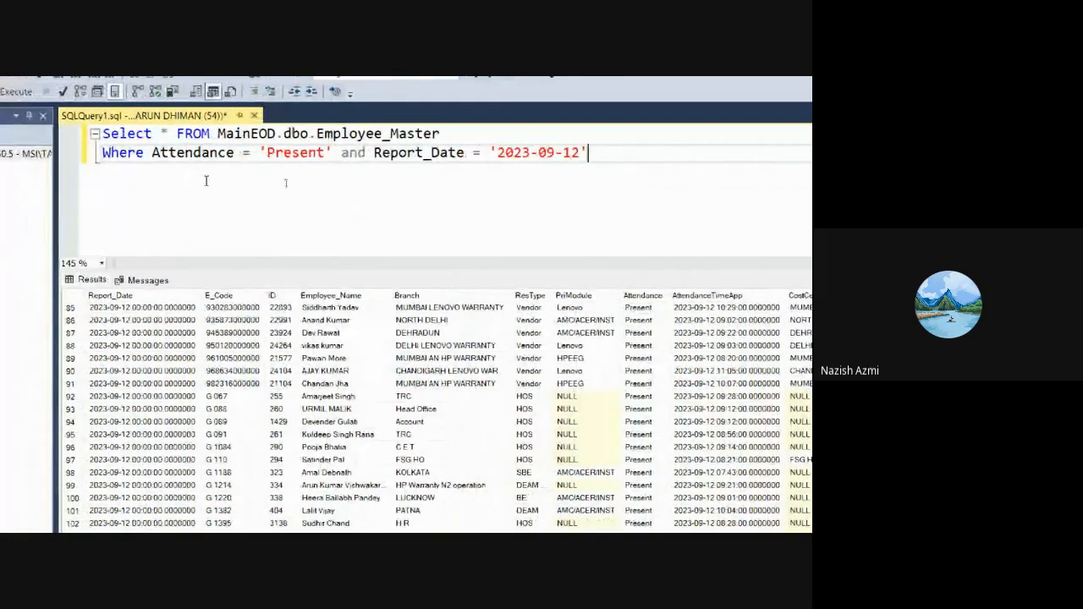
Step: Copy the complete two-line Employee_Master query and reset the screen magnification to 100%
drag(589, 152, 83, 115)
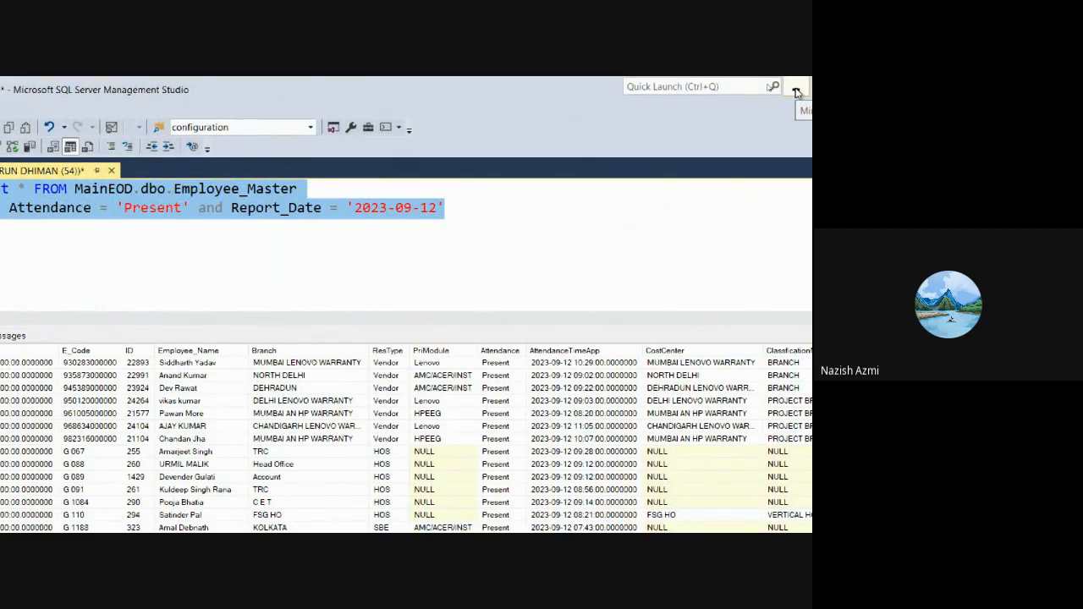
click(69, 283)
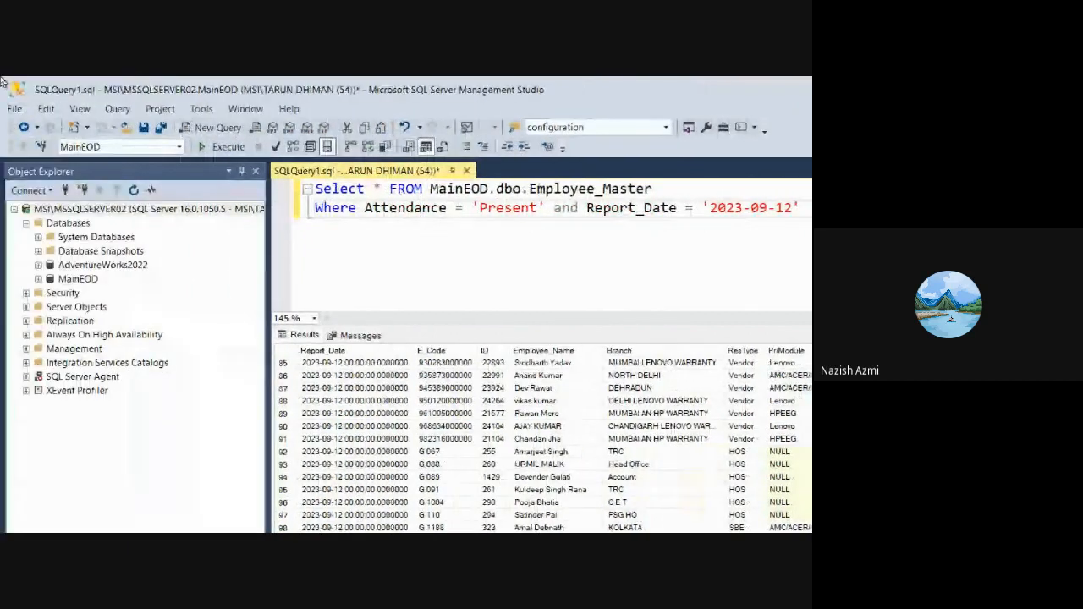
click(512, 262)
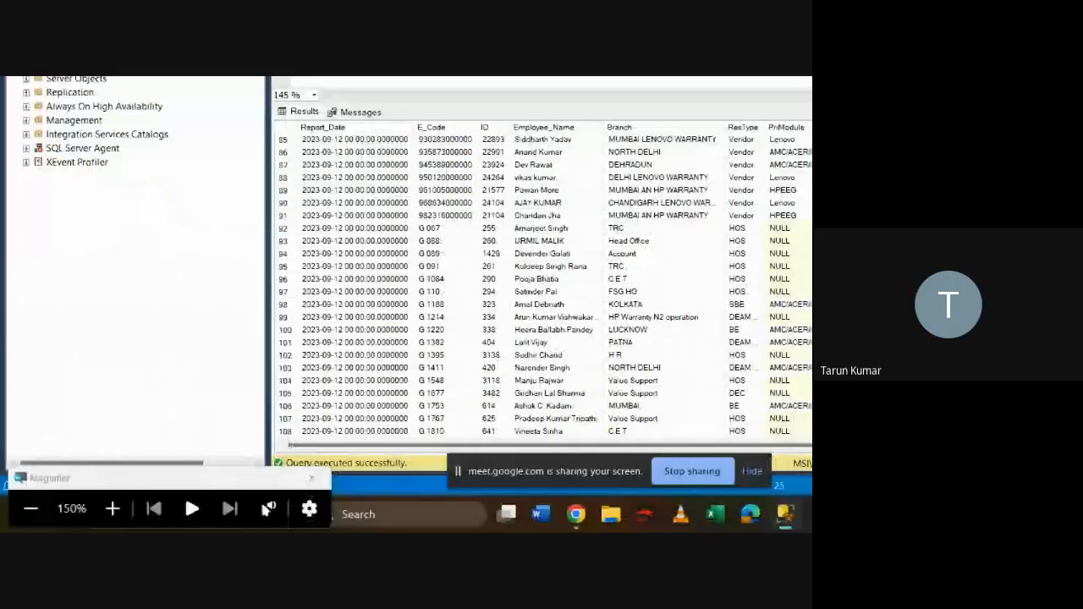
click(20, 513)
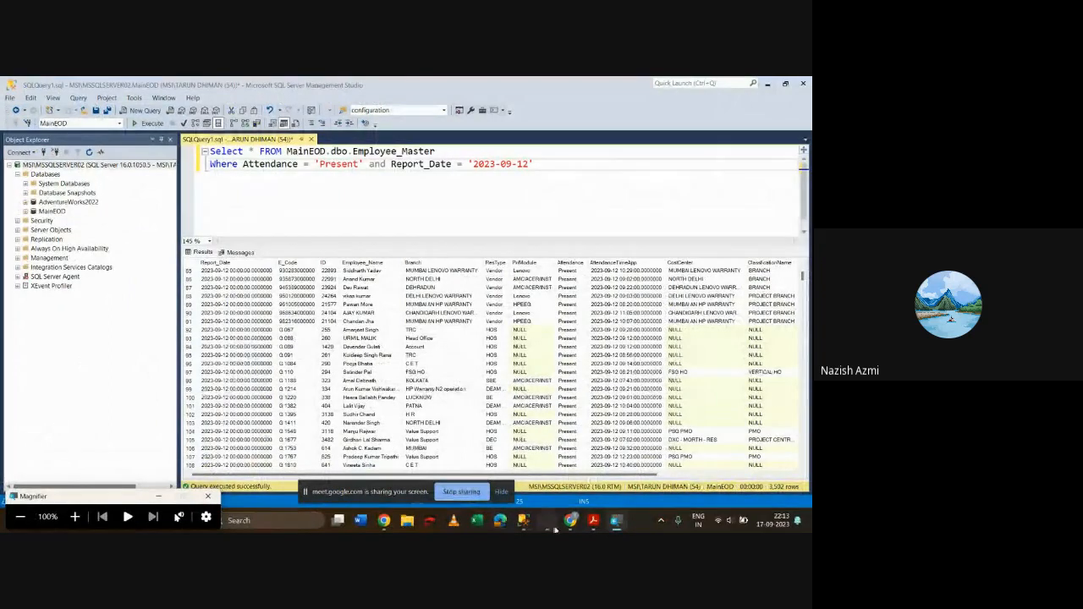
Step: Switch to Power BI Desktop and open the full Get Data list of sources
mouse_move(593, 526)
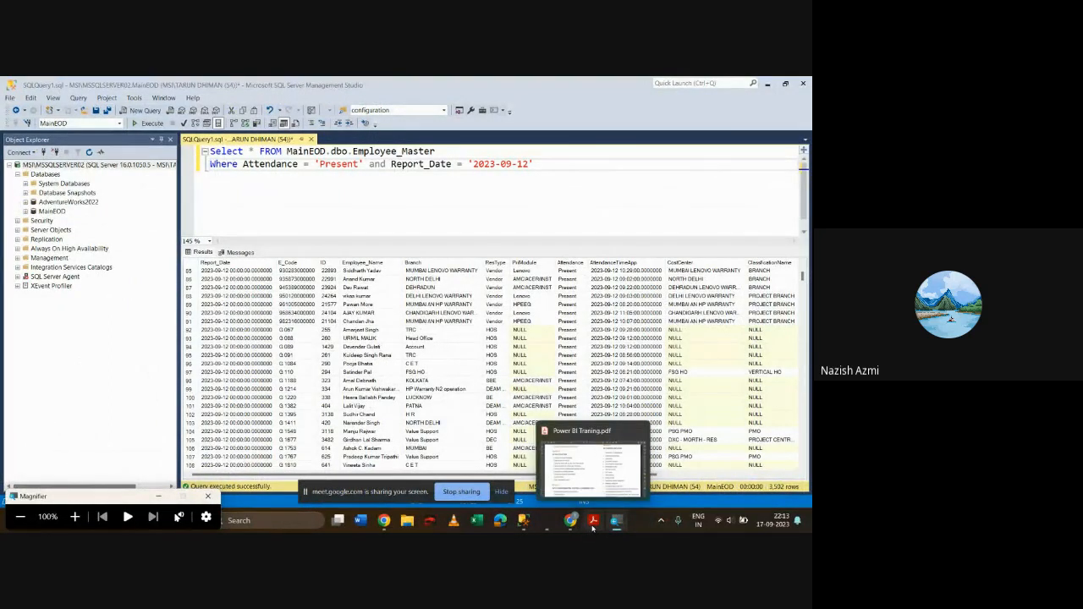
click(558, 522)
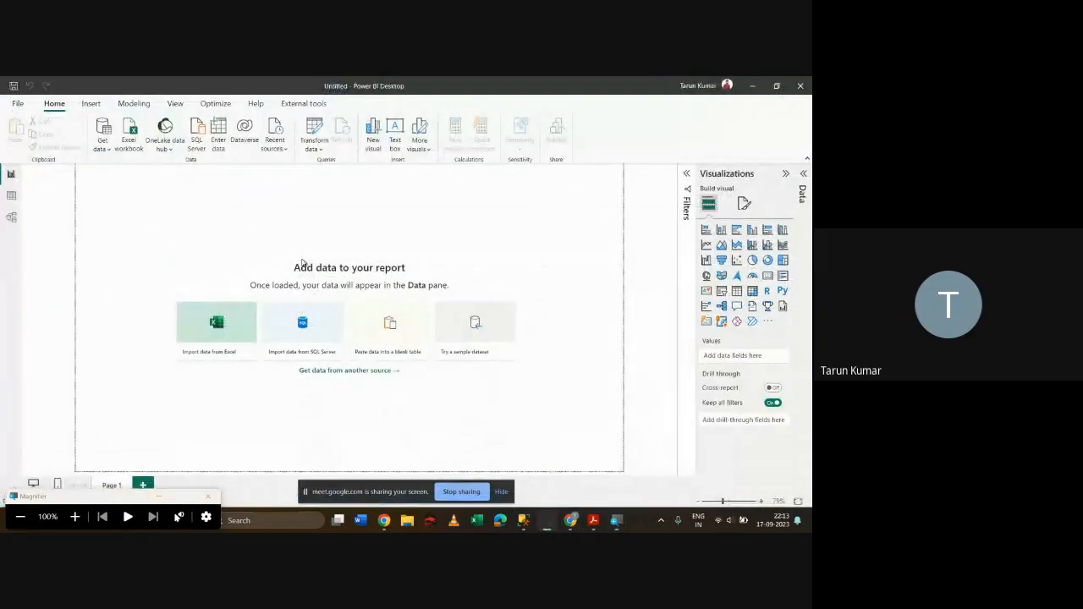
click(103, 137)
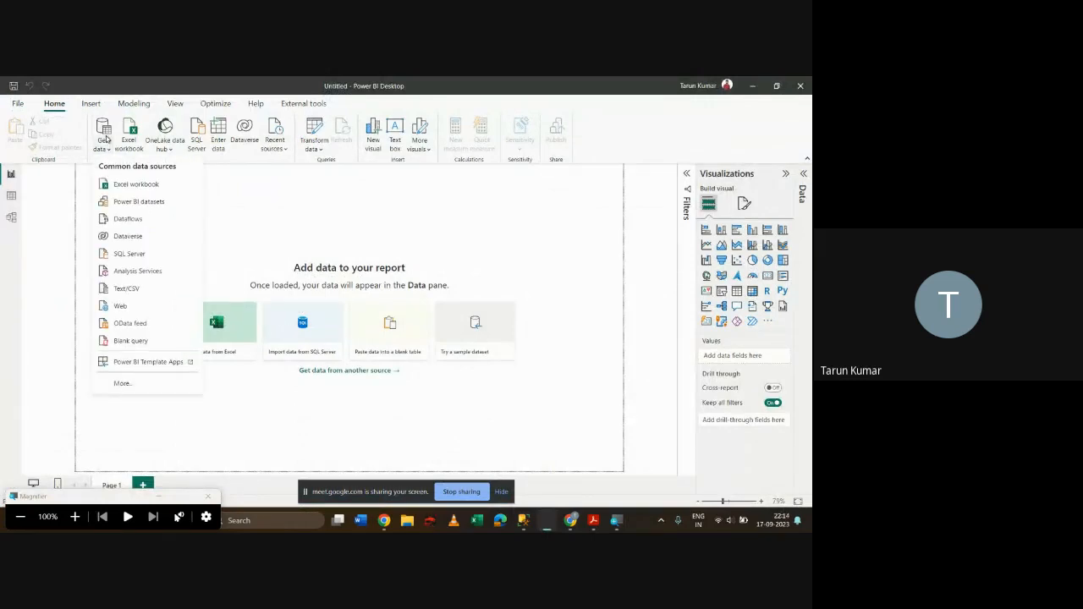
click(133, 385)
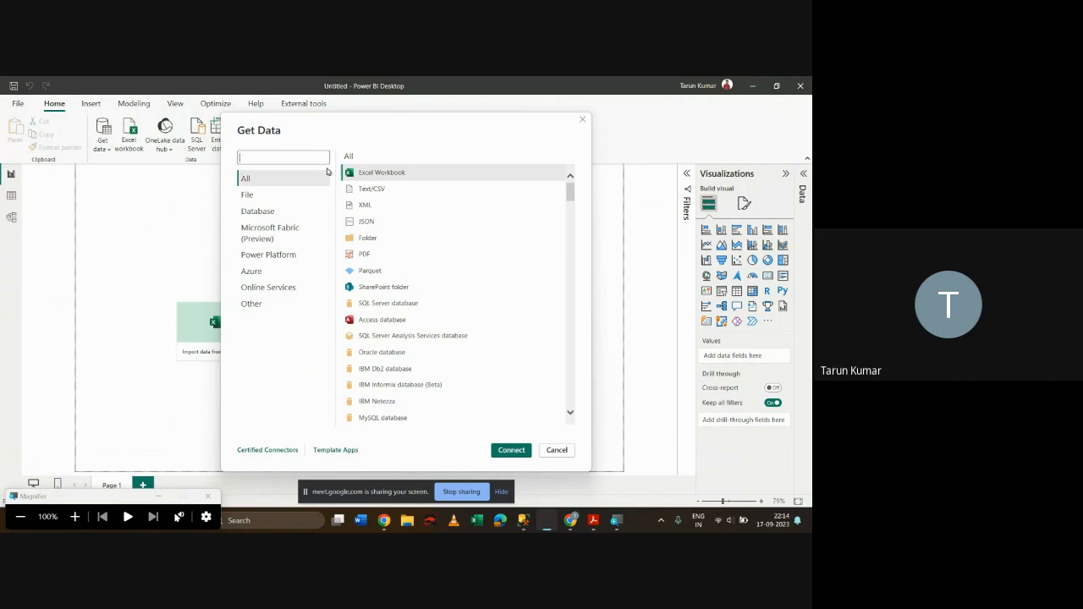
Step: Choose SQL Server database as the data source, magnify the screen to 130% and open its connection settings
click(359, 187)
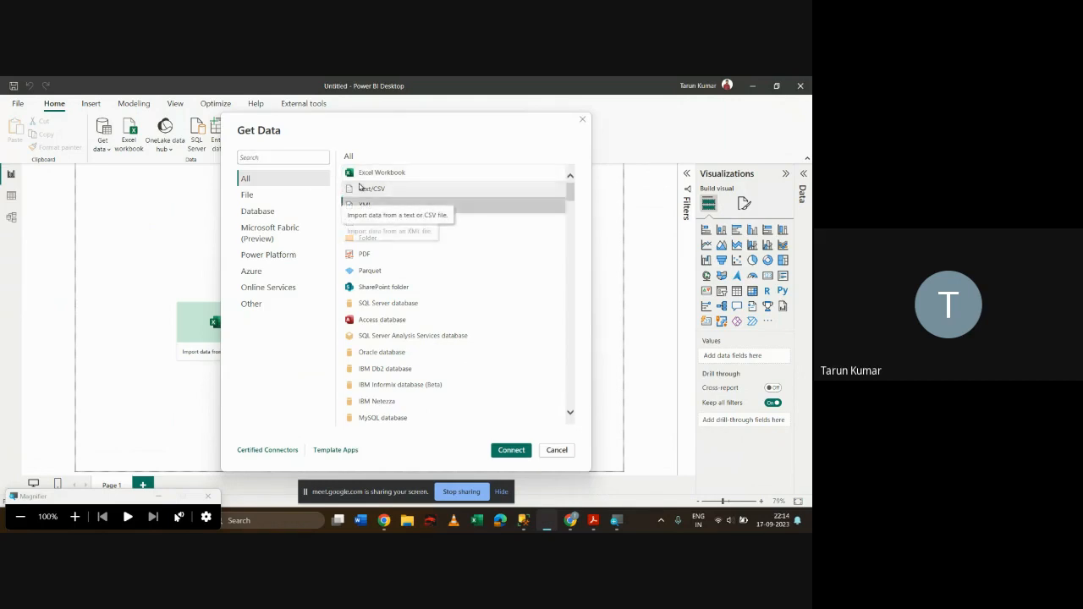
click(368, 220)
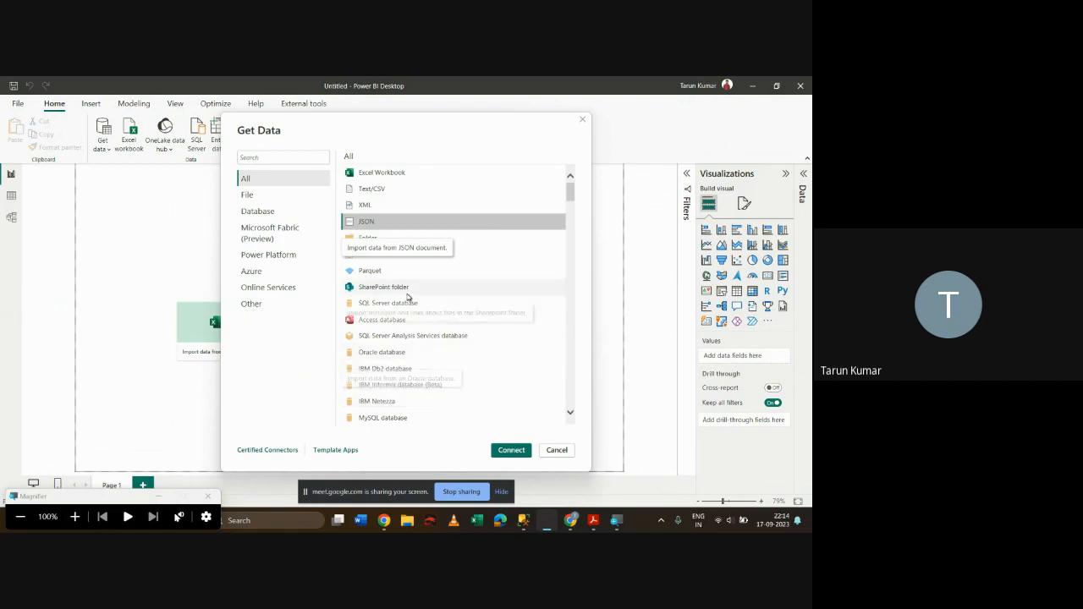
click(406, 304)
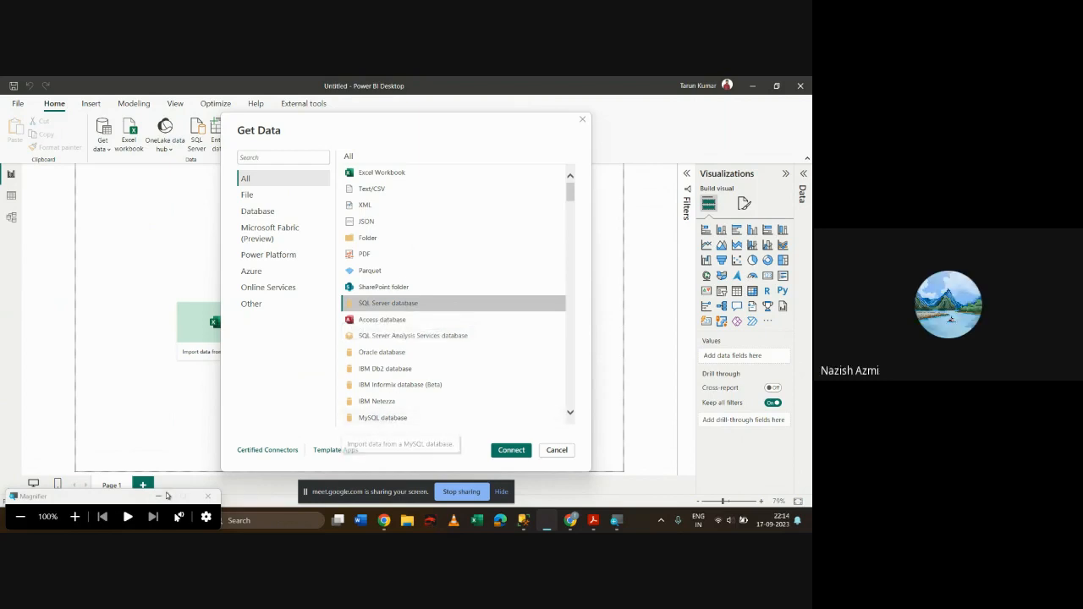
click(74, 517)
click(74, 517)
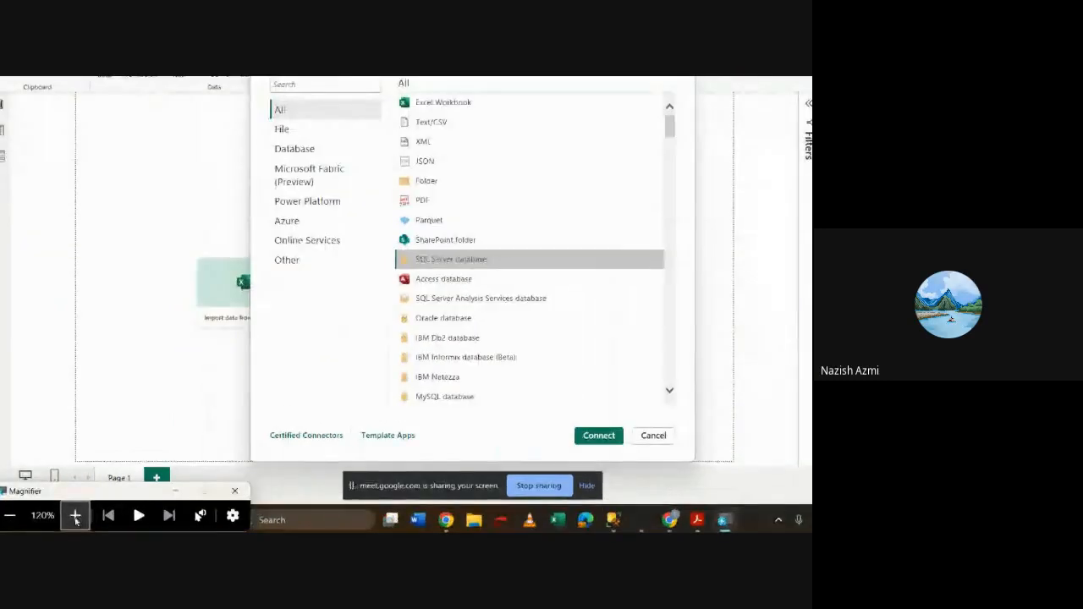
click(75, 517)
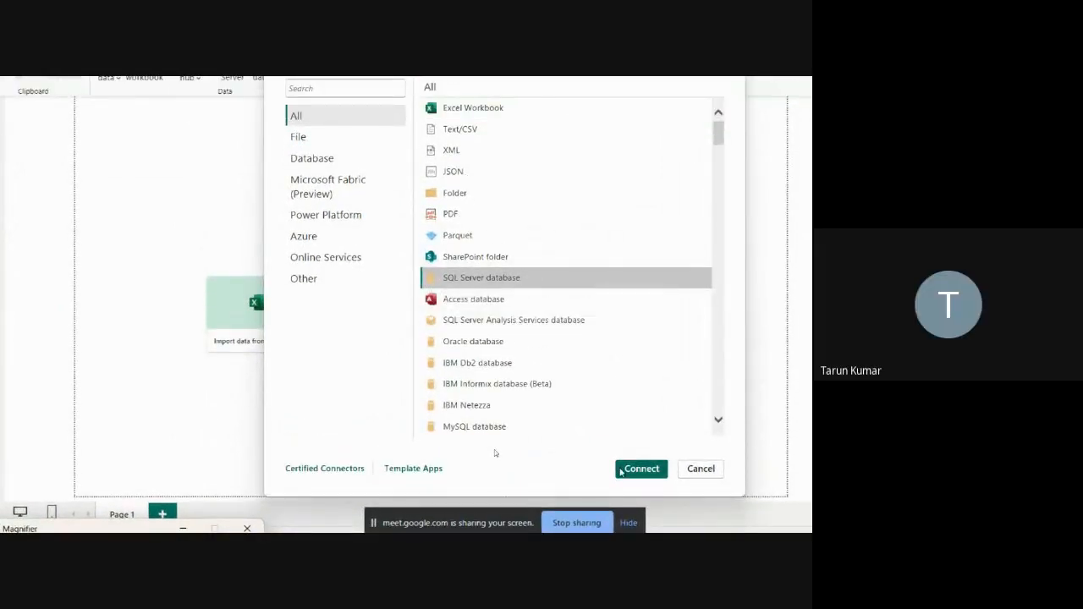
click(636, 471)
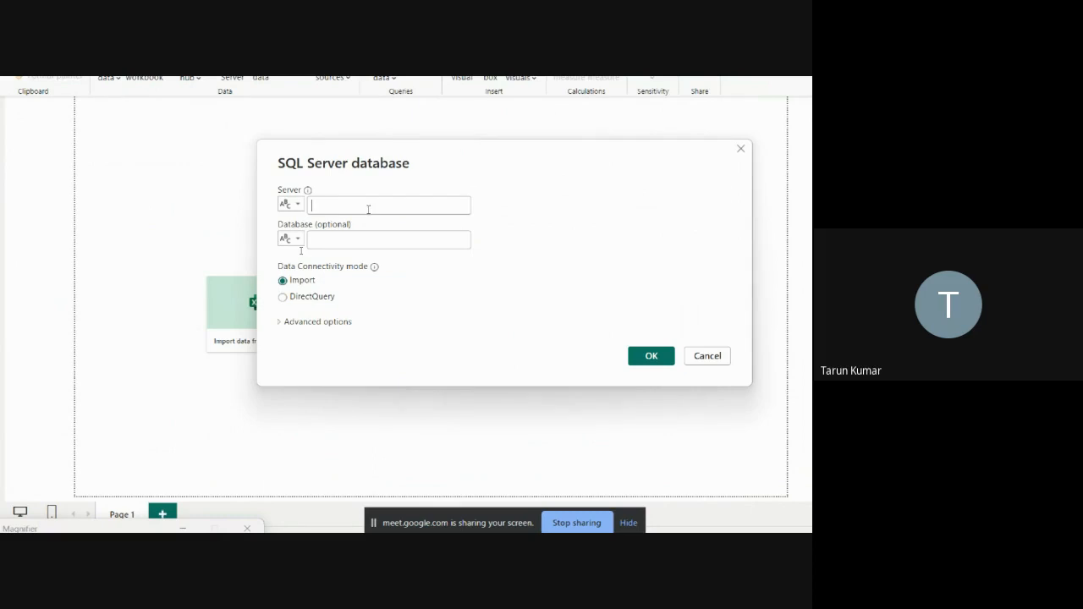
text(Select * FROM MainEOD.dbo.Employee_Master)
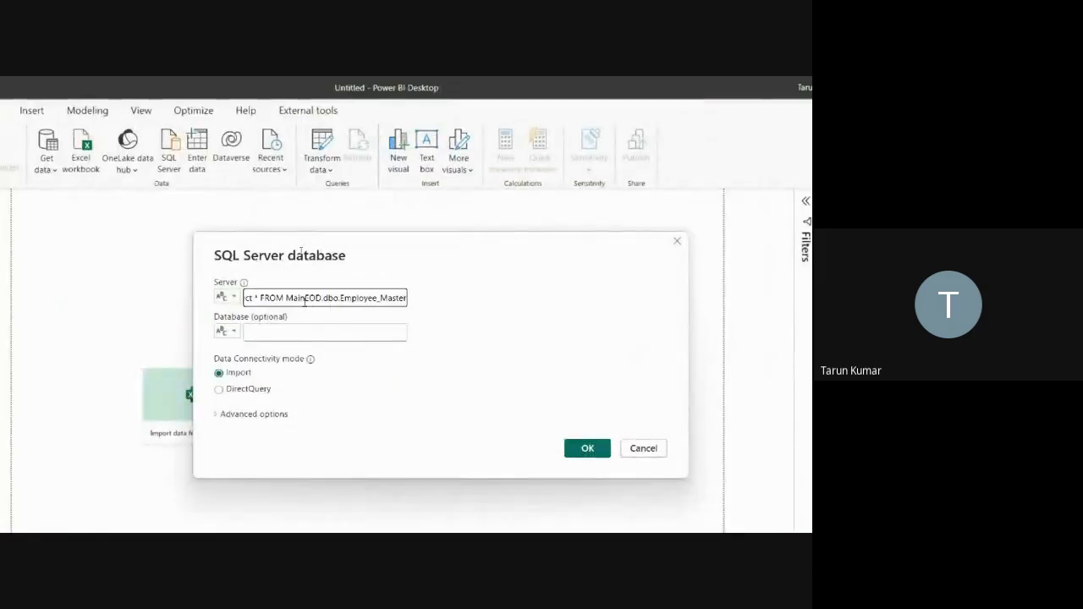
key(ctrl+a)
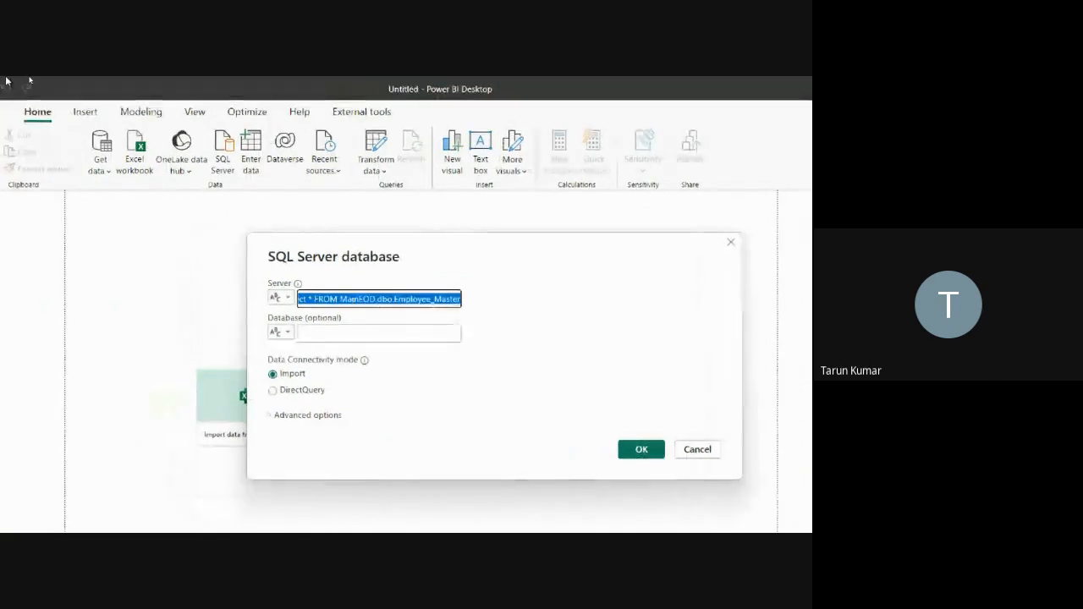
key(BackSpace)
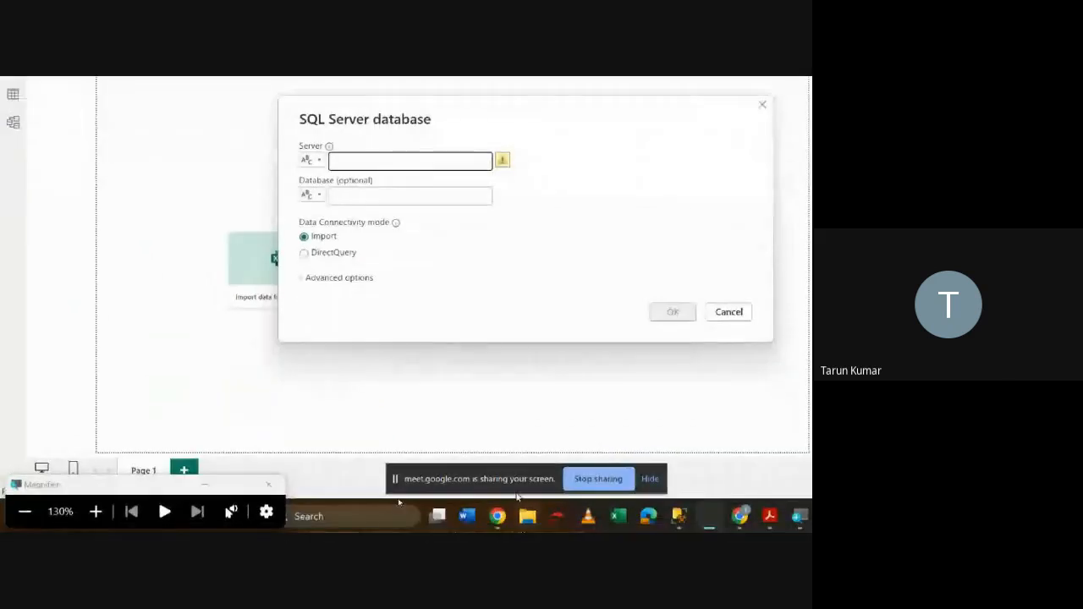
Step: Switch to SQL Server Management Studio and copy the server name MSI\MSSQLSERVER02 from the server's properties
click(682, 522)
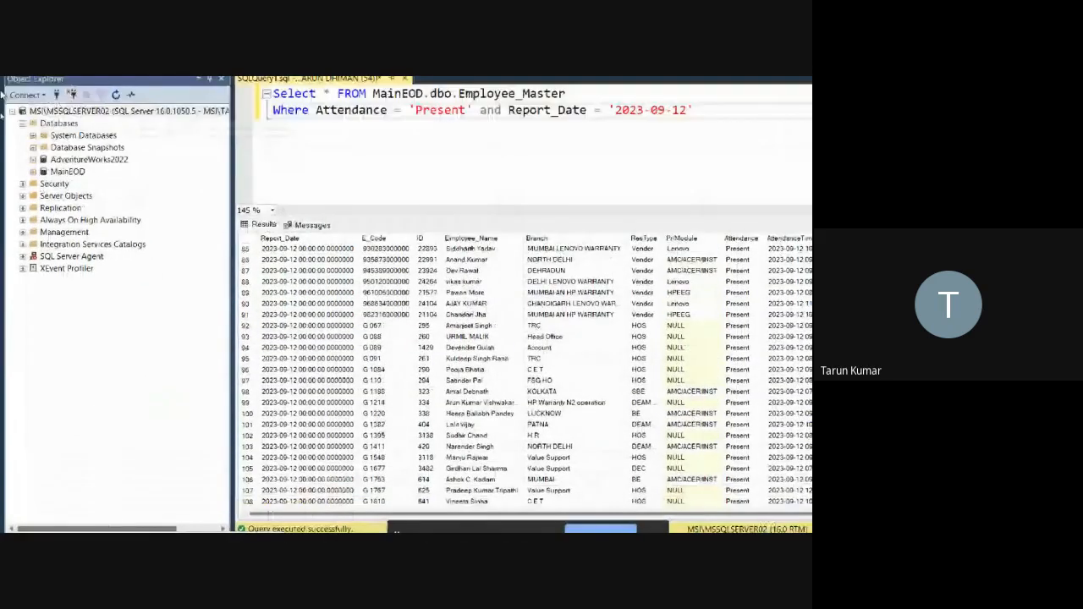
click(52, 158)
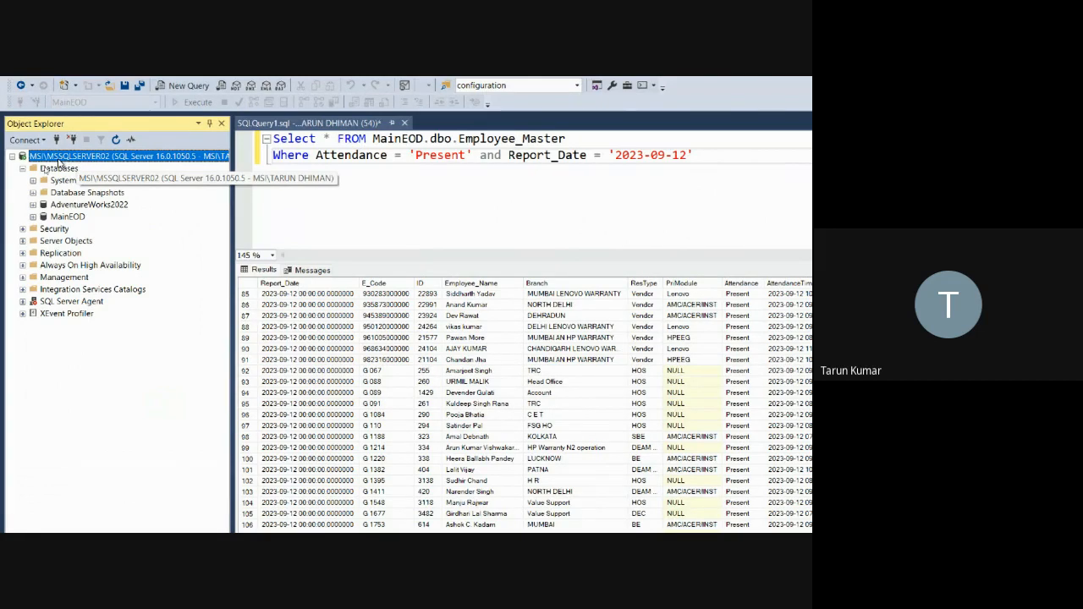
right_click(75, 162)
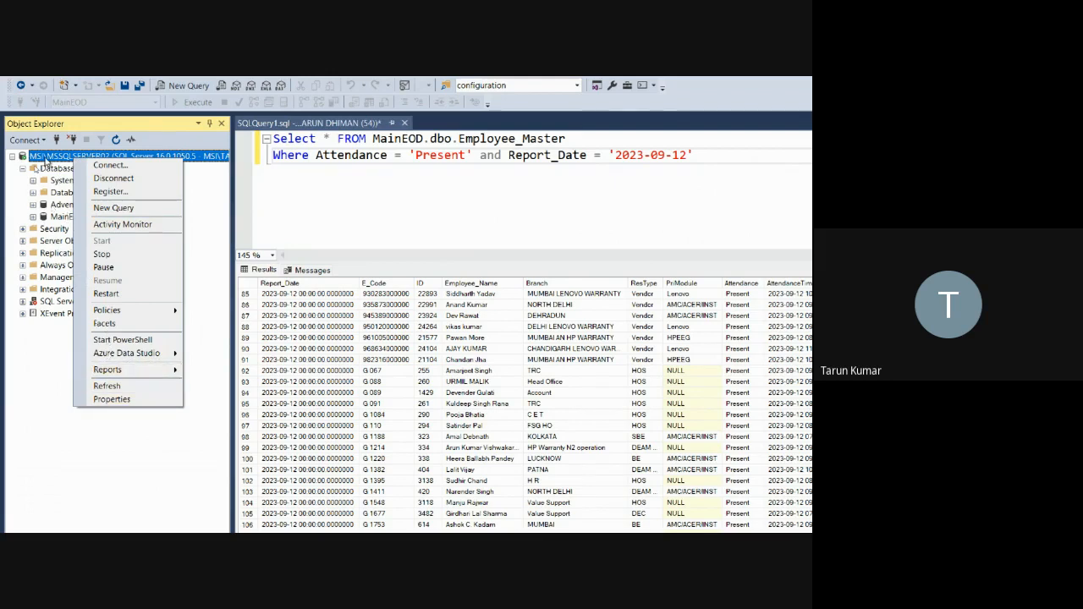
click(112, 398)
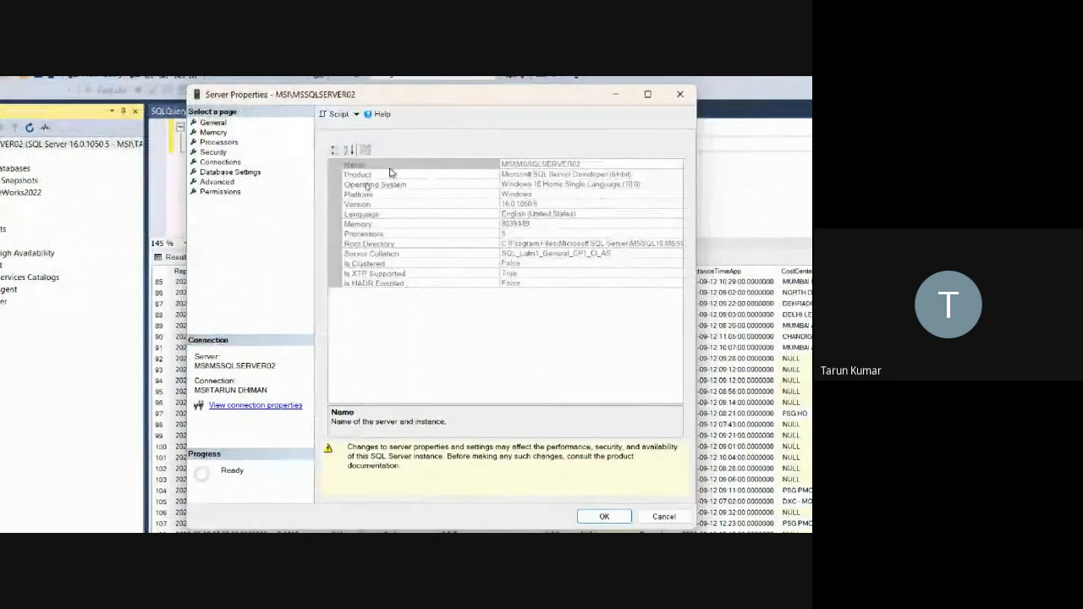
click(525, 164)
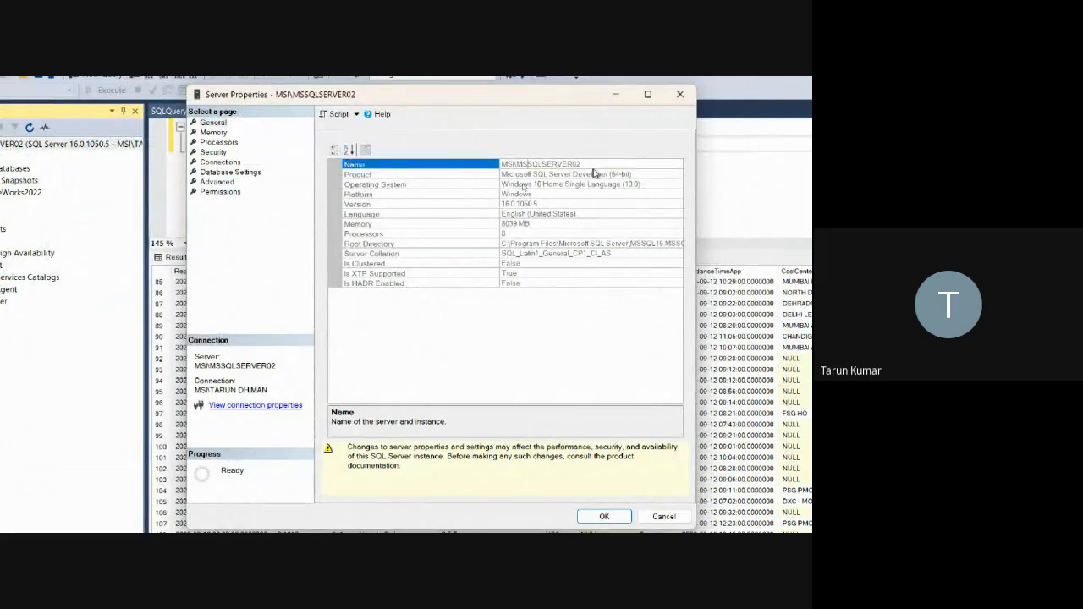
drag(593, 165, 498, 166)
key(ctrl+c)
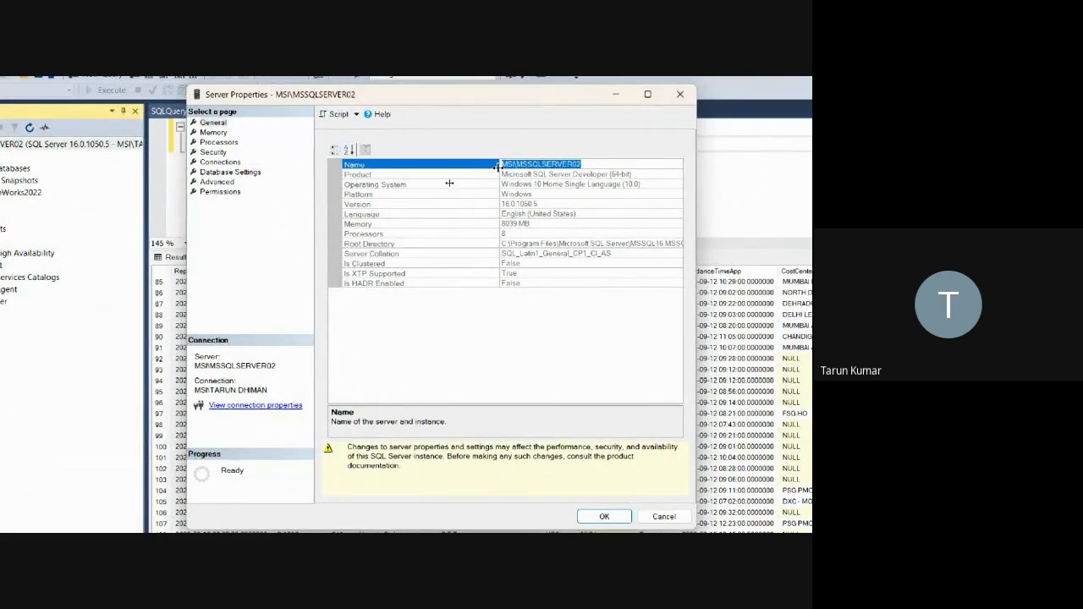
click(605, 517)
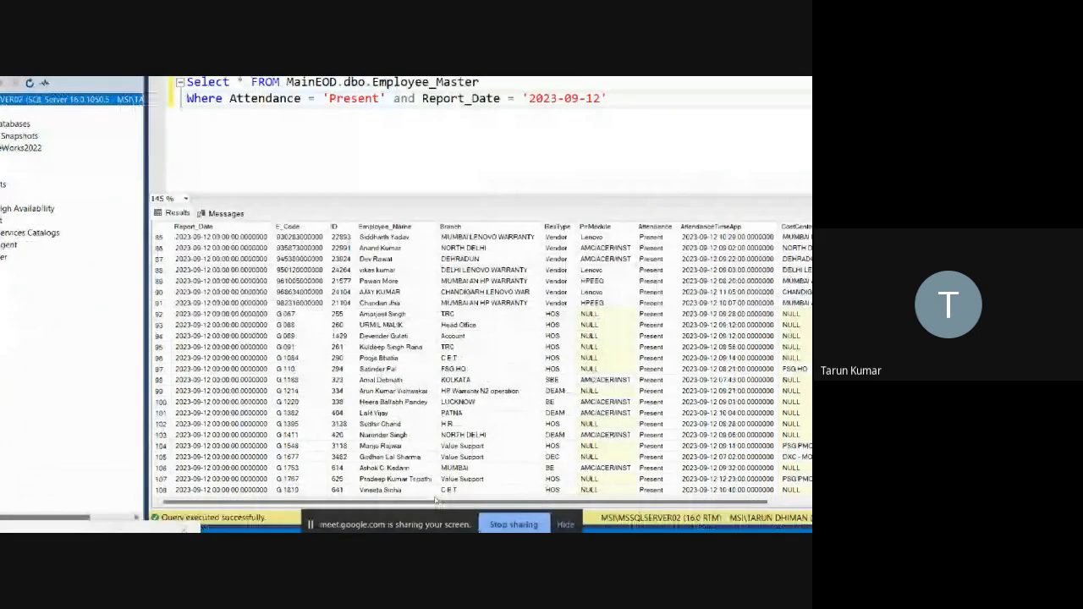
Step: Switch to Power BI Desktop and fill in the SQL Server connection with server MSI\MSSQLSERVER02, database MainEOD and DirectQuery mode
click(623, 517)
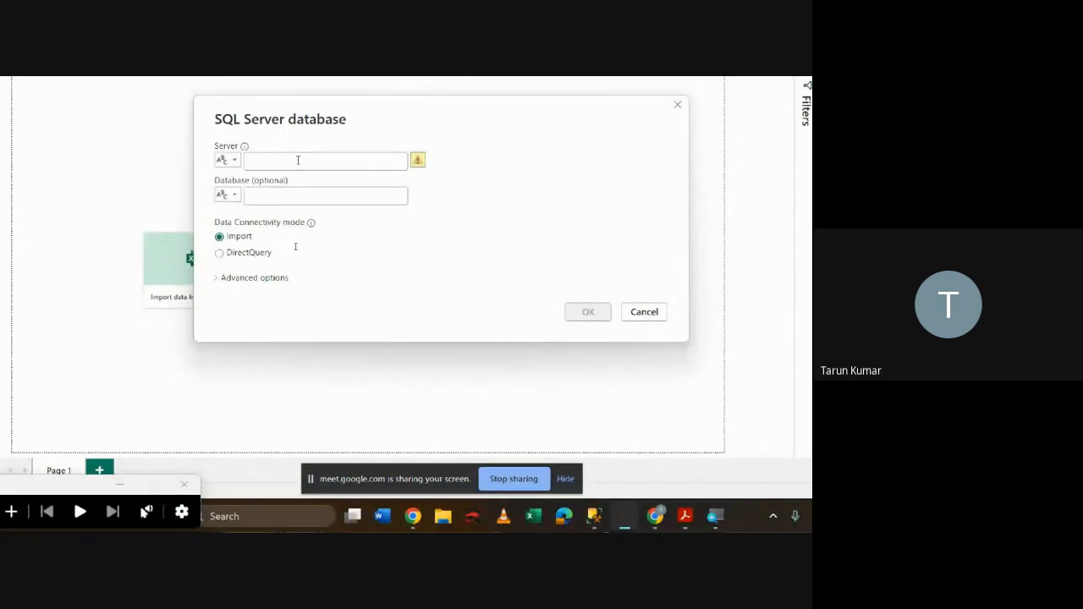
key(ctrl+v)
click(373, 333)
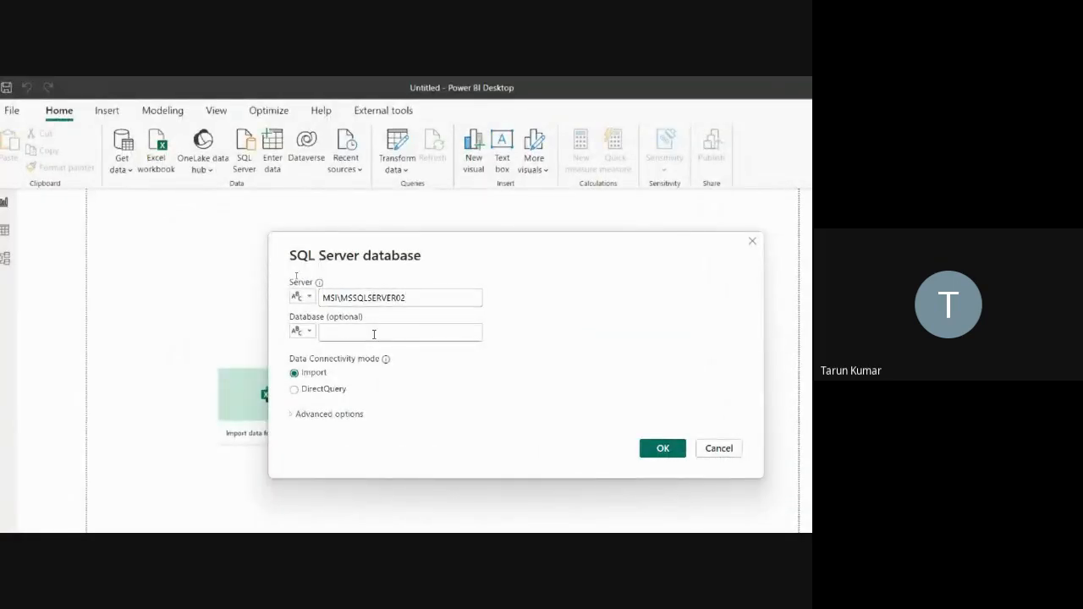
click(308, 396)
text(MainEOD)
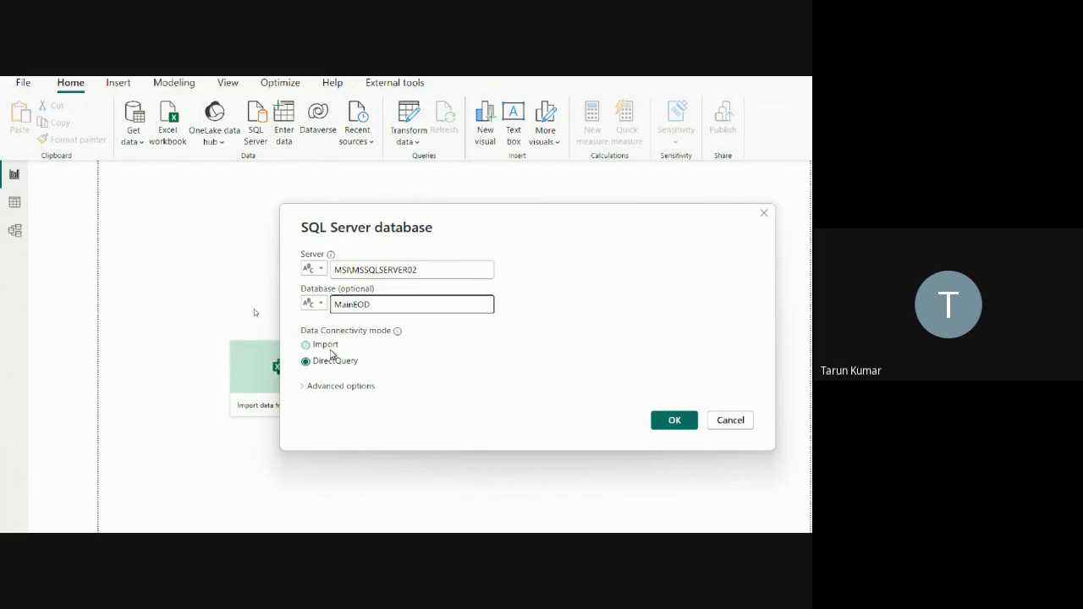
Step: Examine the SQL Server connection's advanced options, then cancel the connection and dismiss the Excel file selection
click(333, 387)
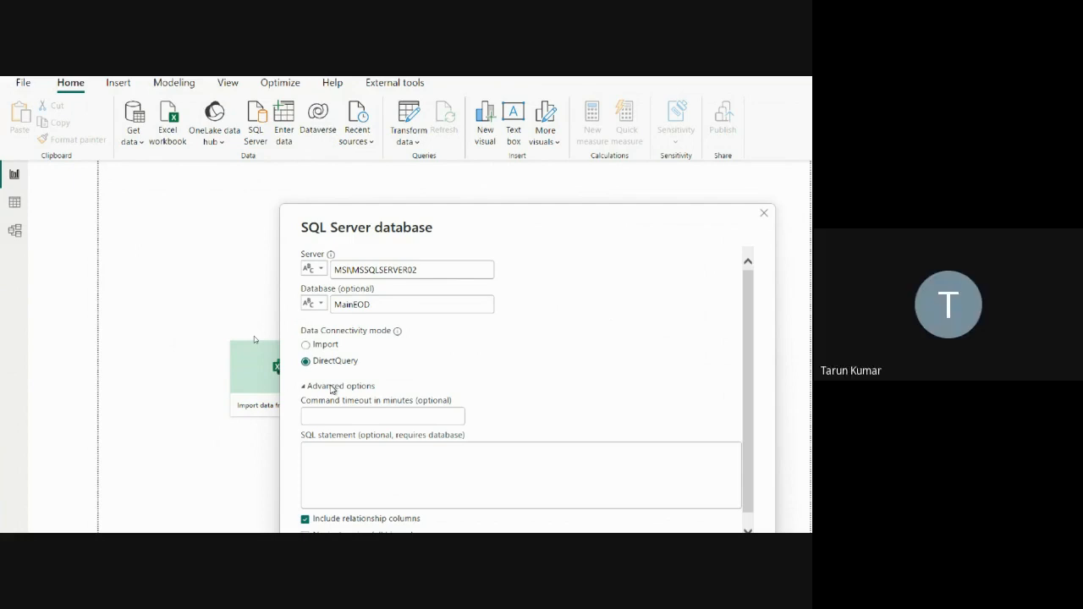
click(333, 388)
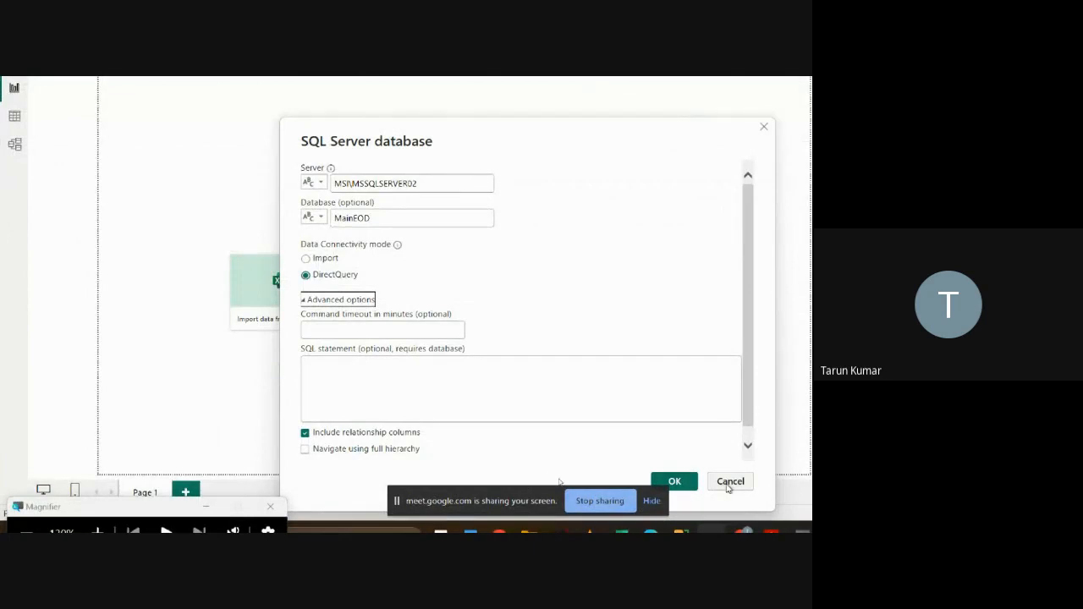
click(730, 482)
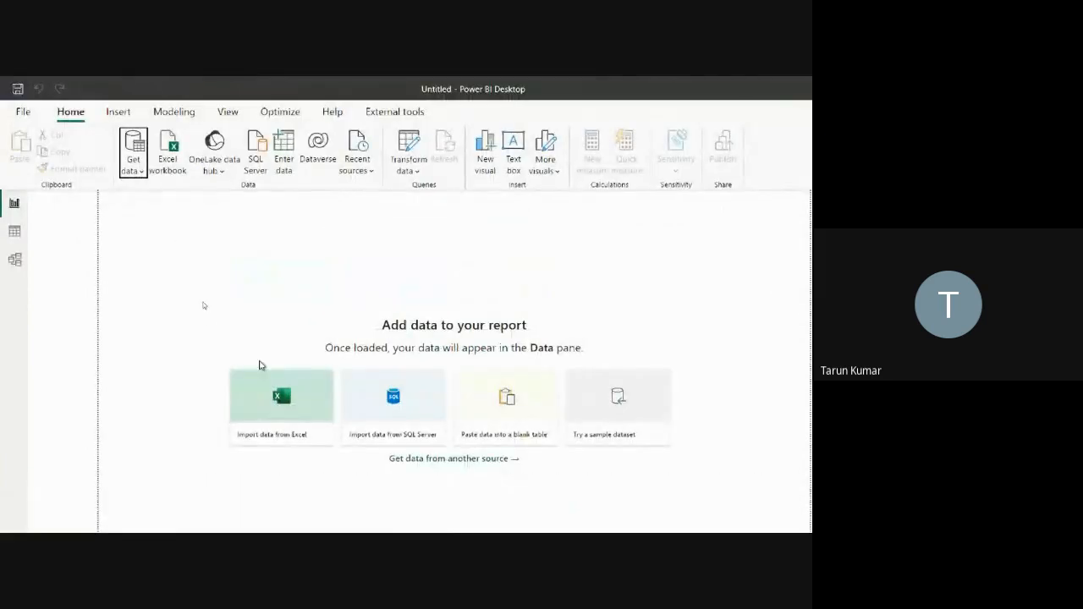
click(288, 415)
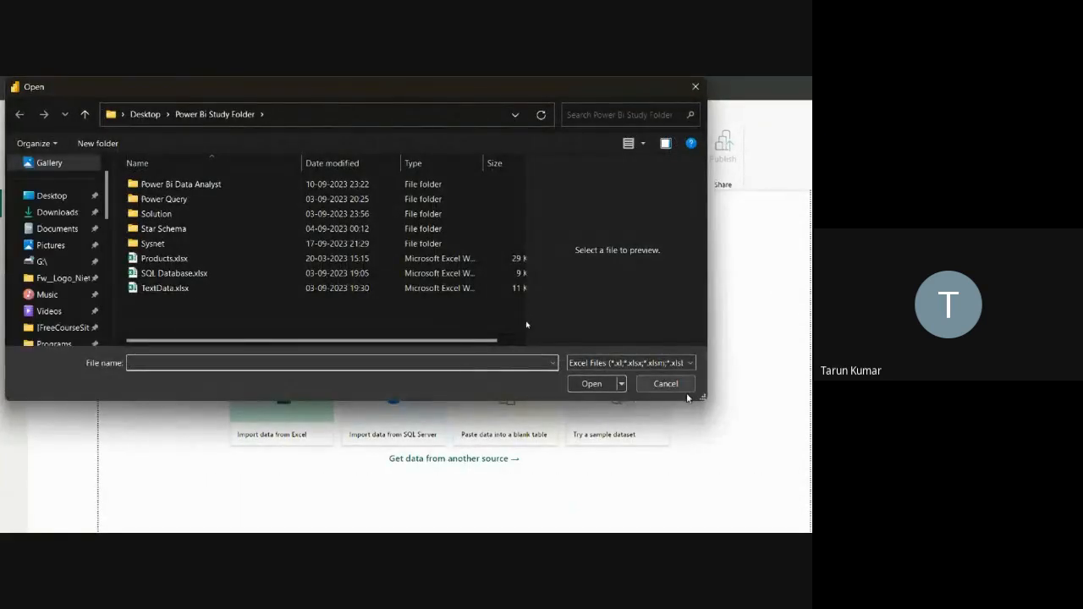
click(666, 384)
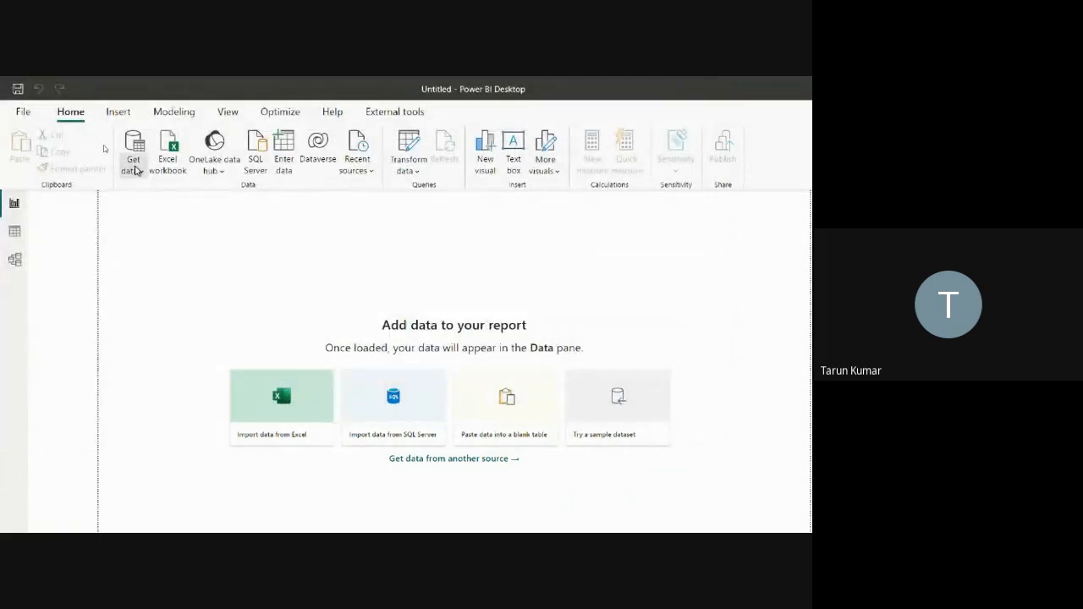
Step: Import Global-Superstore.csv as a text/CSV source, open it in Power Query Editor, and close and apply the query
click(133, 156)
click(169, 352)
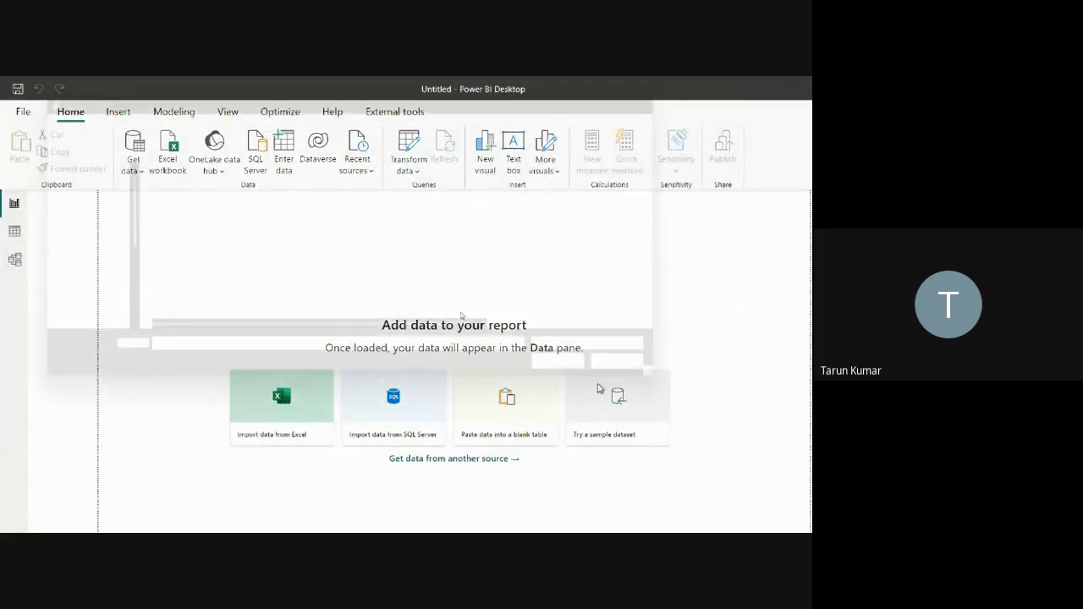
double_click(265, 259)
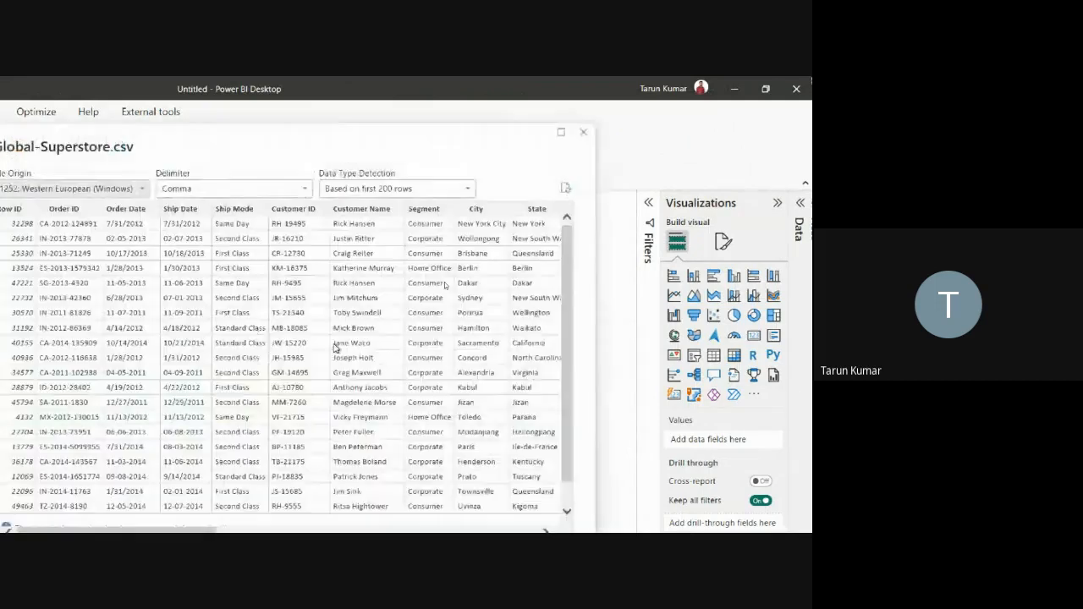
click(471, 489)
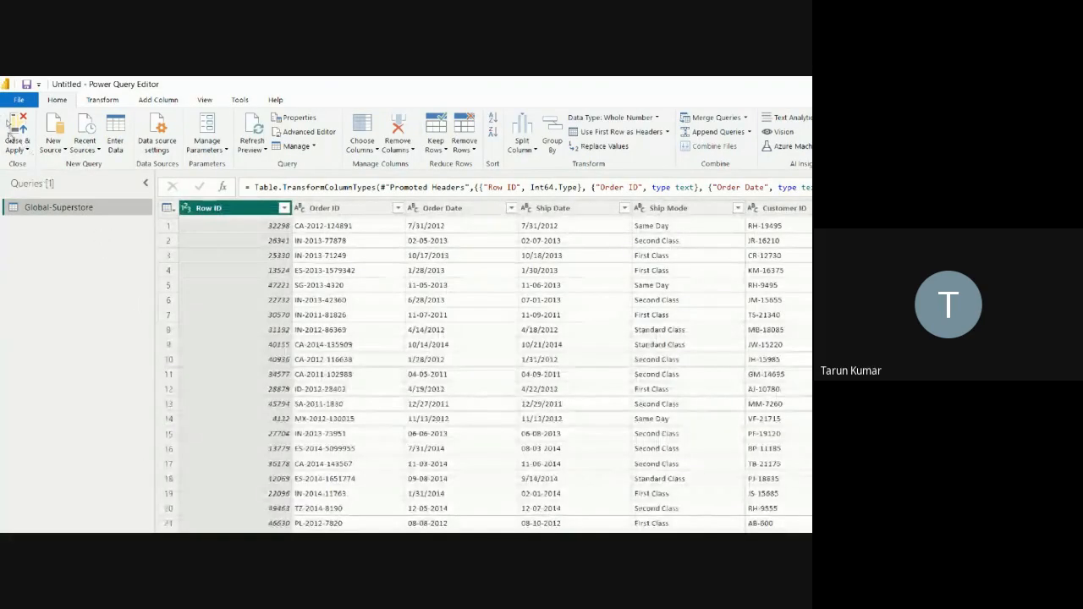
click(23, 149)
click(25, 165)
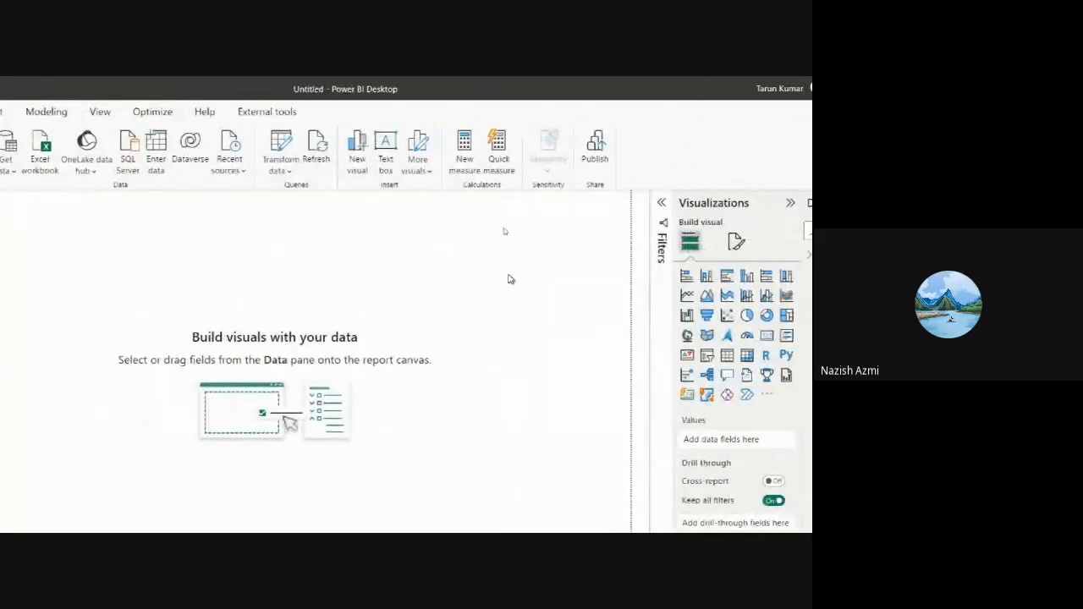
Step: Insert a pie chart on the report page, move it away from the corner and enlarge it to about half the canvas width
click(749, 316)
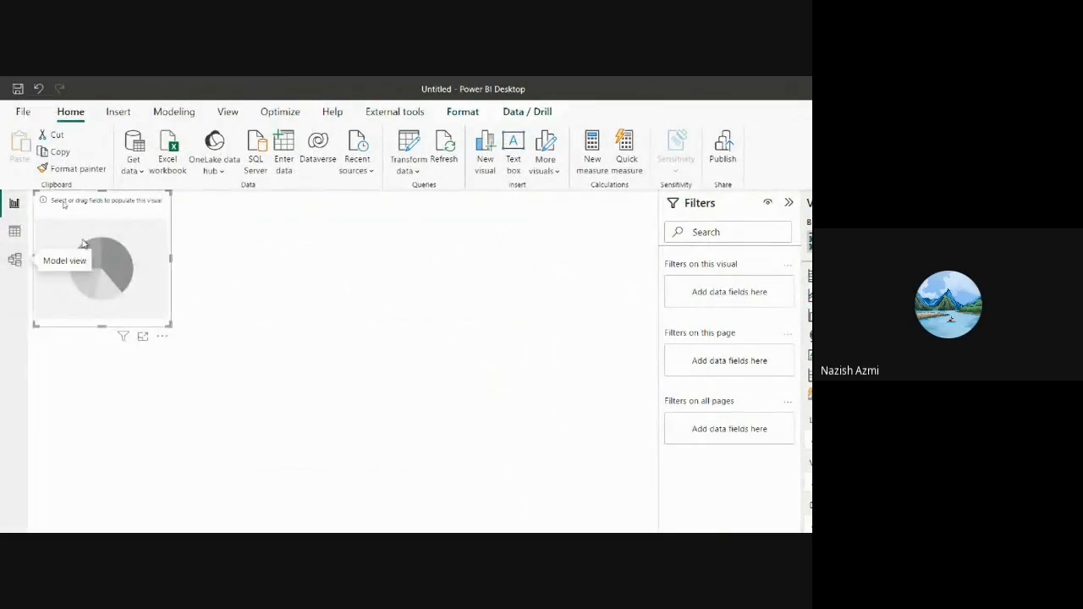
drag(134, 283, 220, 339)
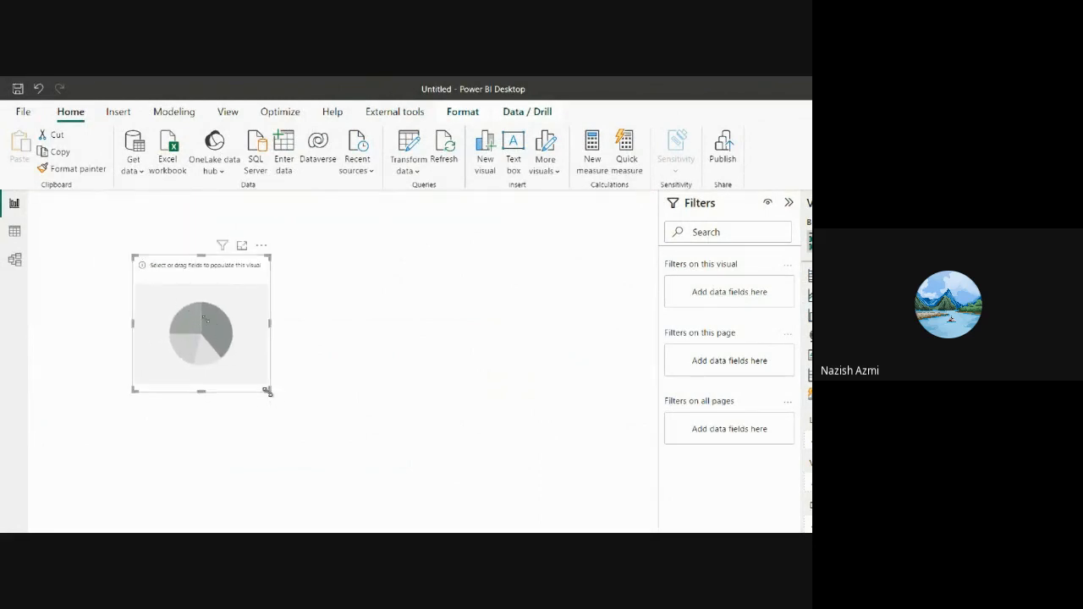
drag(269, 391, 447, 479)
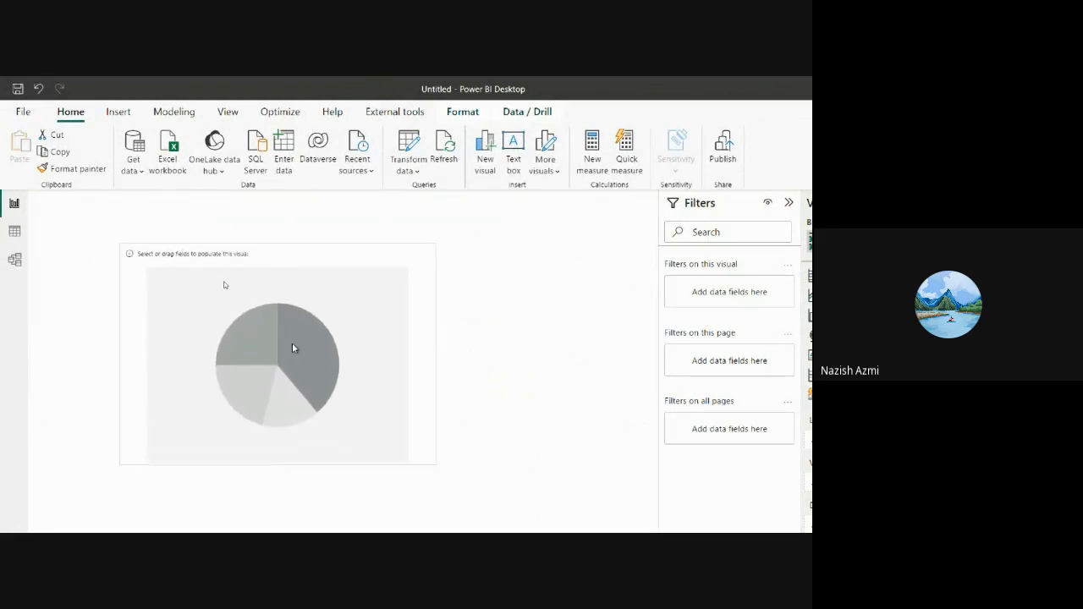
drag(269, 327, 268, 326)
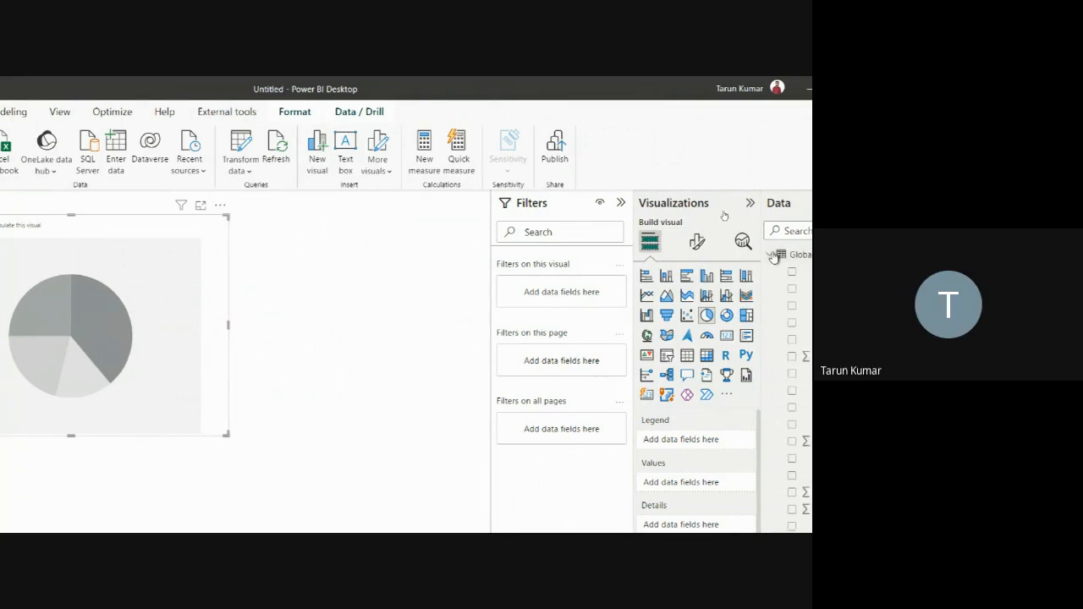
Step: Add Country as the pie chart's legend and Sales as its values from the Global-Superstore table
click(777, 255)
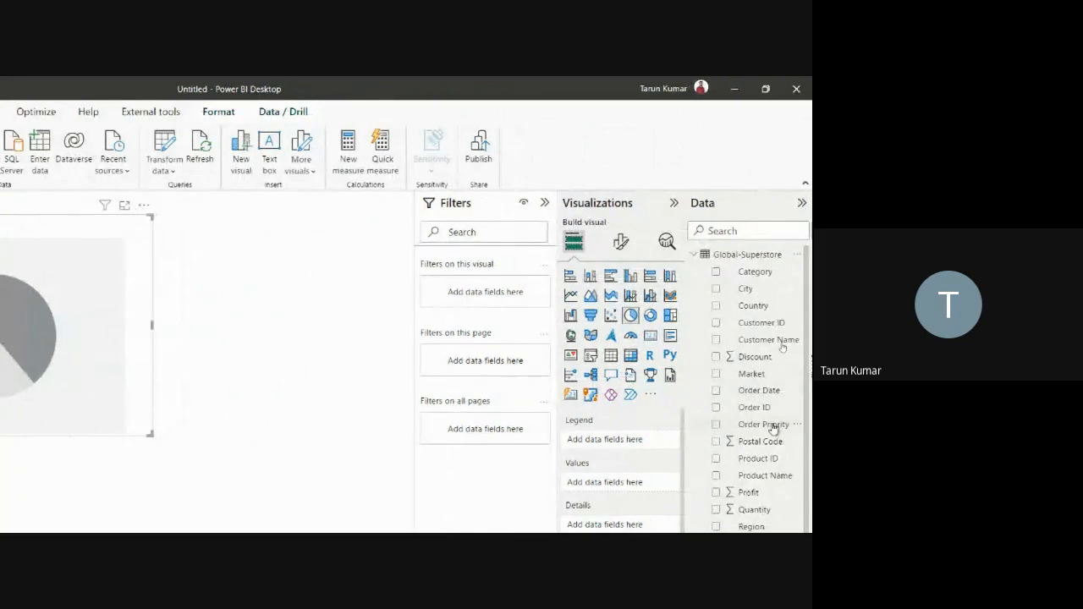
click(718, 308)
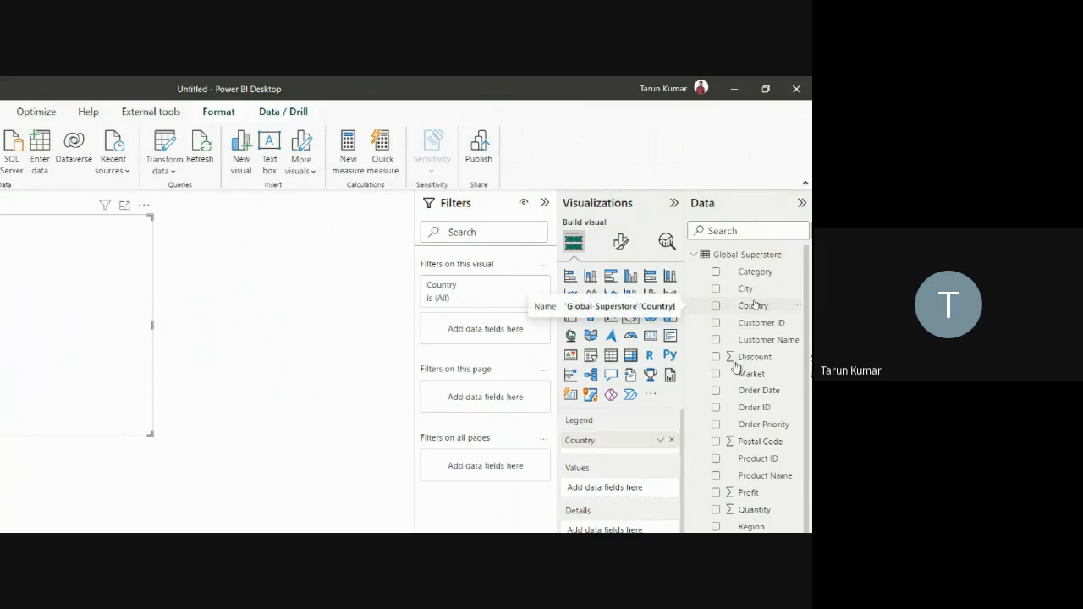
scroll(750, 443, down, 2)
click(716, 504)
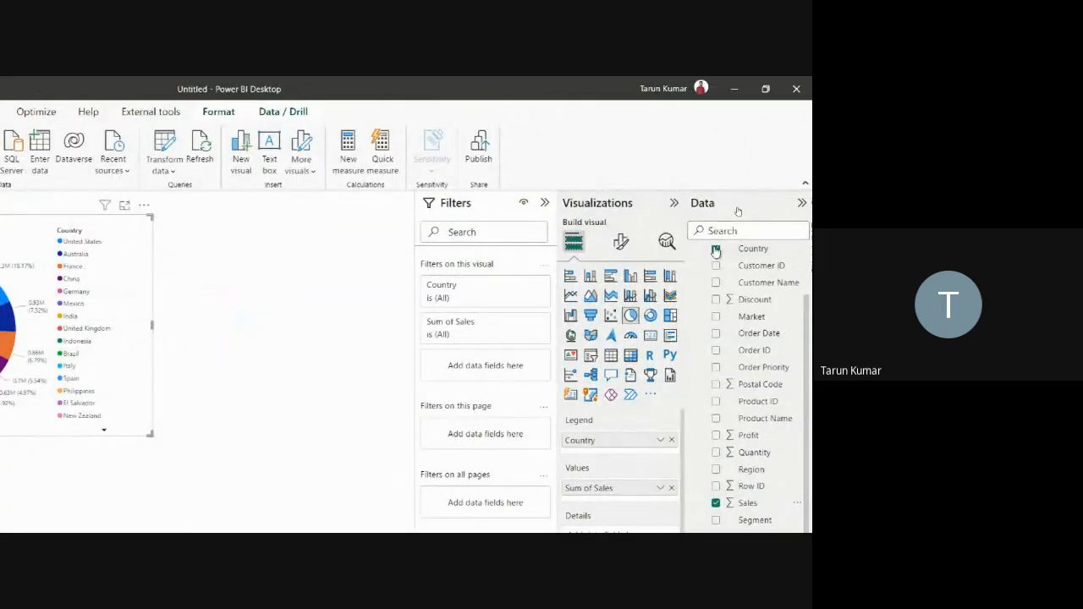
Step: Replace Country with Region in the pie chart's legend and deselect the chart
click(716, 250)
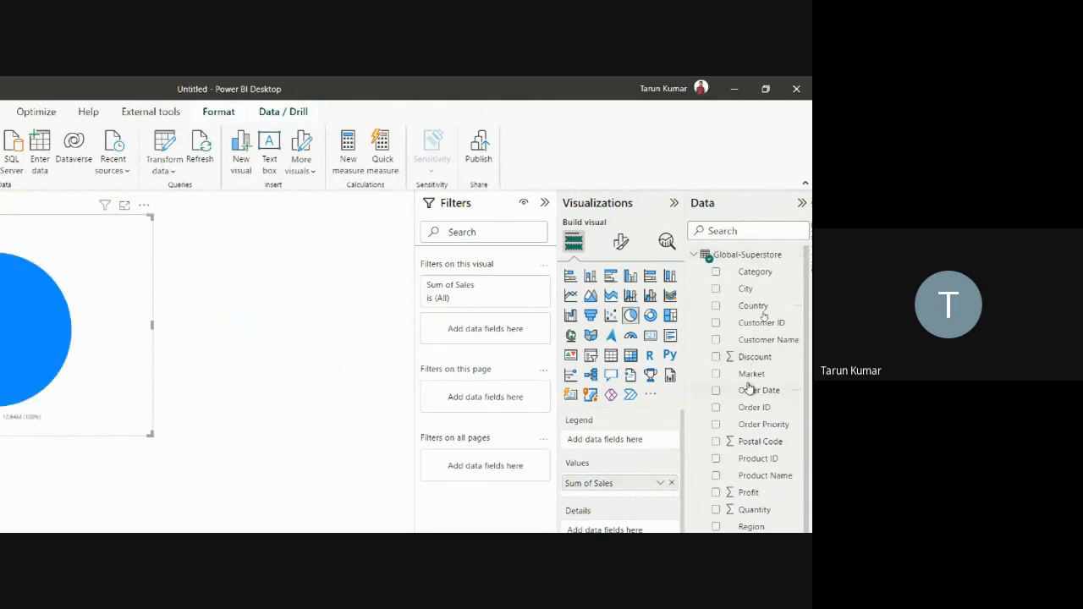
scroll(720, 457, down, 2)
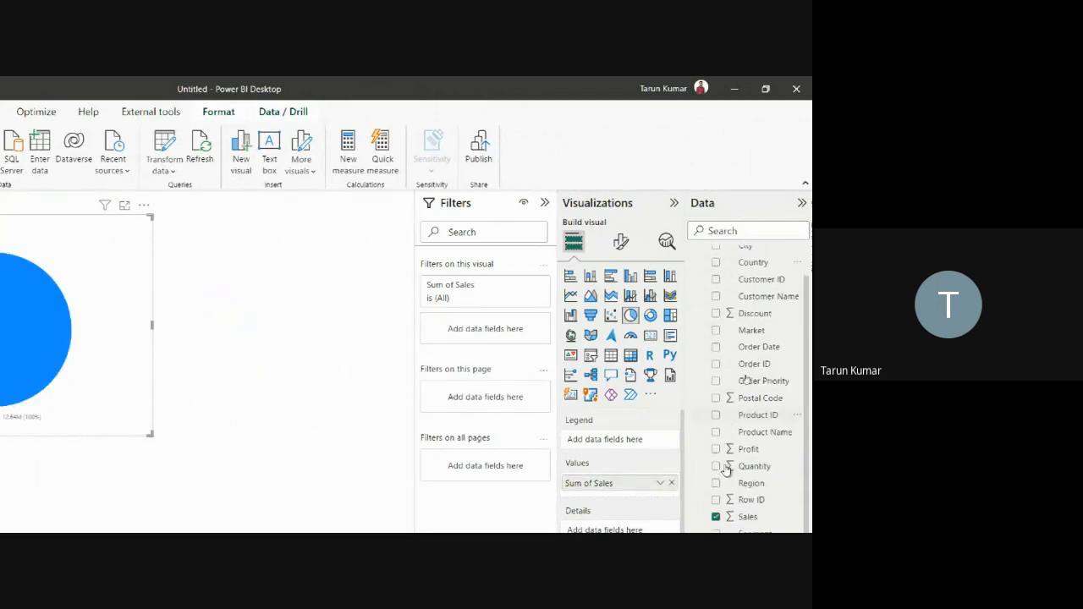
click(716, 470)
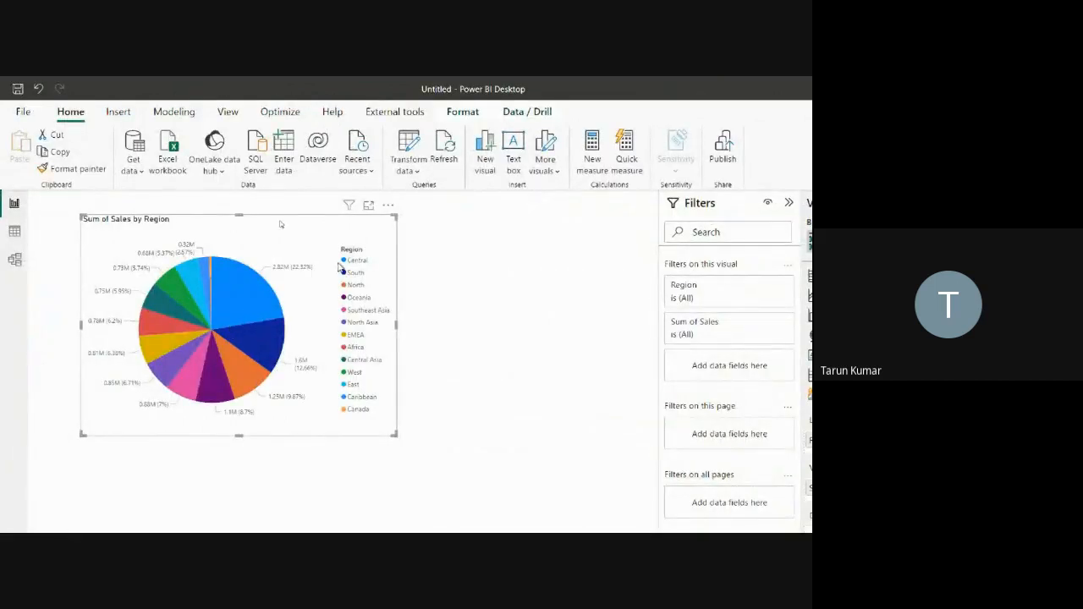
click(518, 278)
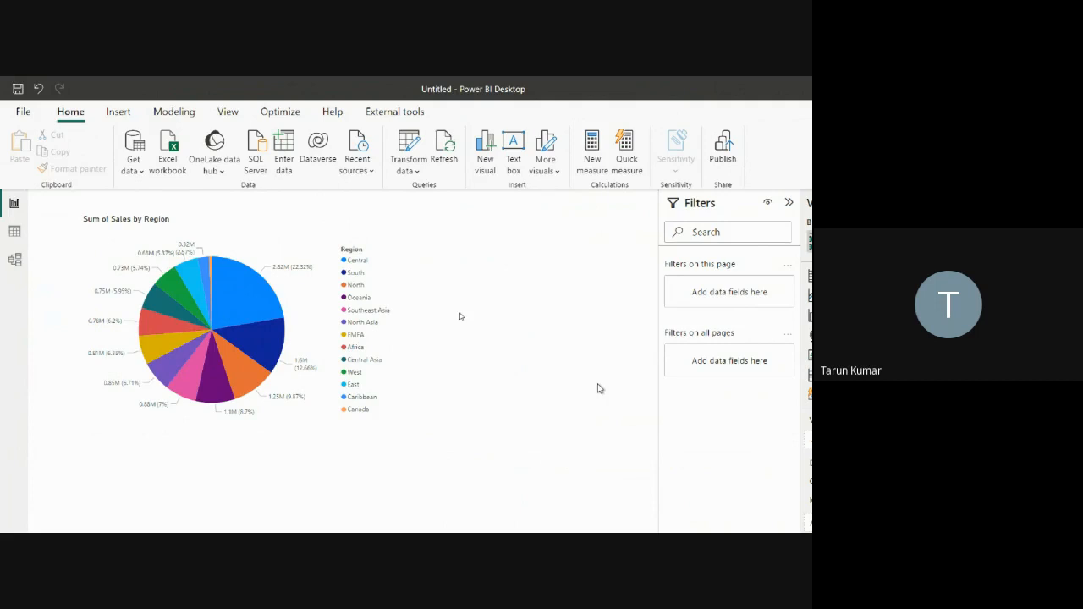
Step: Save the report as TEST FILE in the Power Bi Study Folder as a Power BI file
key(ctrl+s)
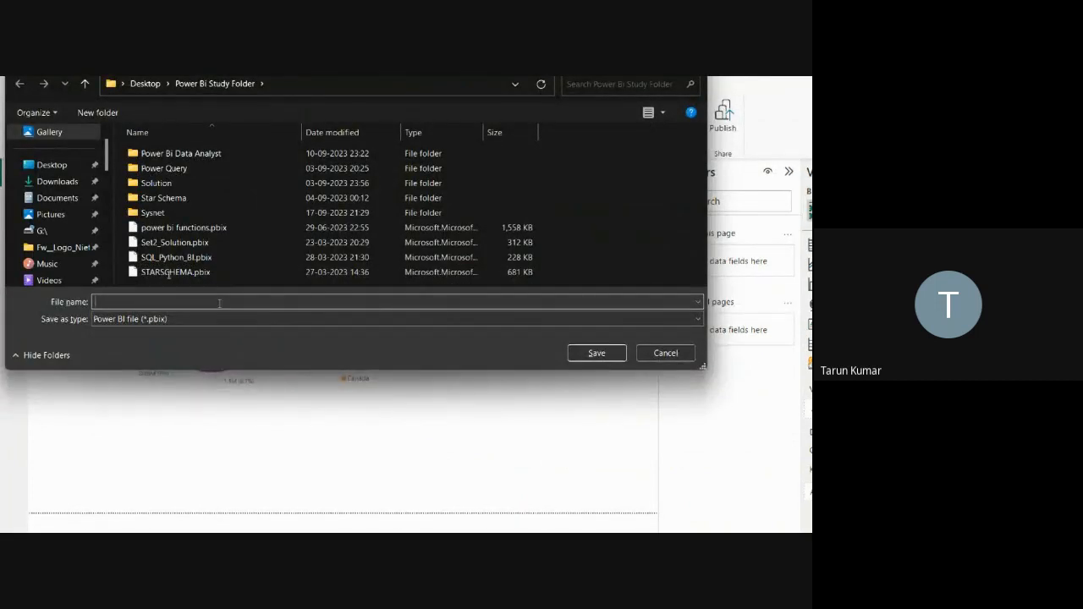
text(TEST)
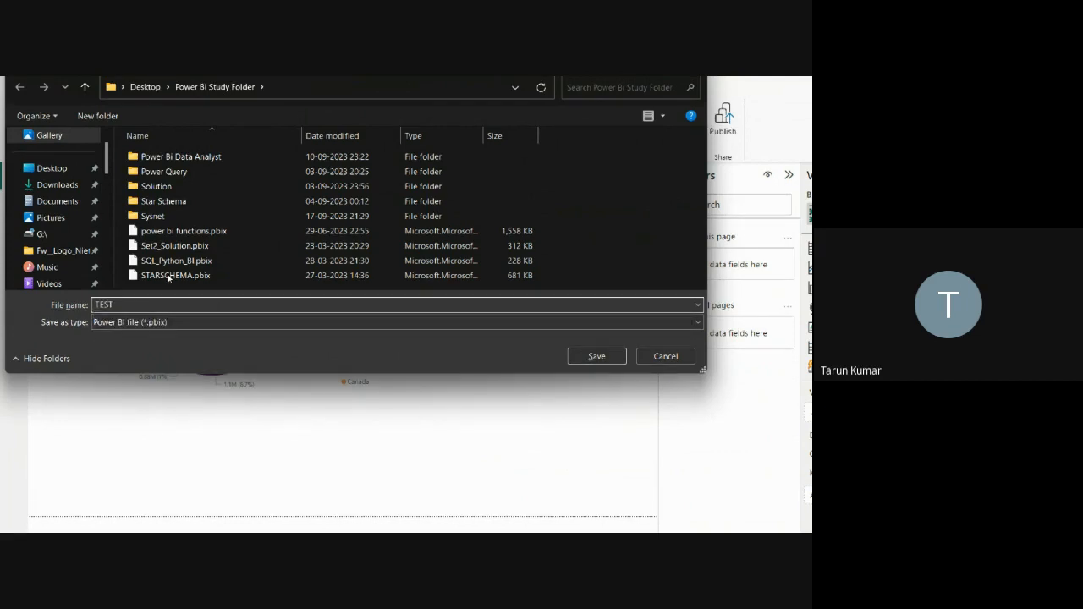
text( FILE)
key(Return)
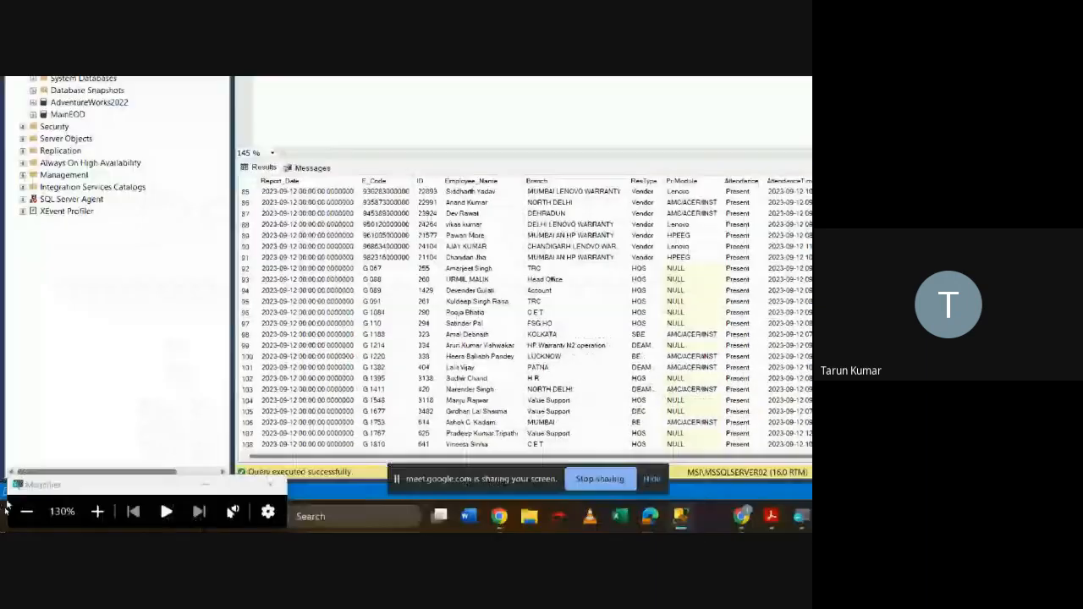
Step: Open the Power Bi Study Folder on the desktop in File Explorer and select the saved TEST FILE.pbix
click(25, 514)
click(25, 513)
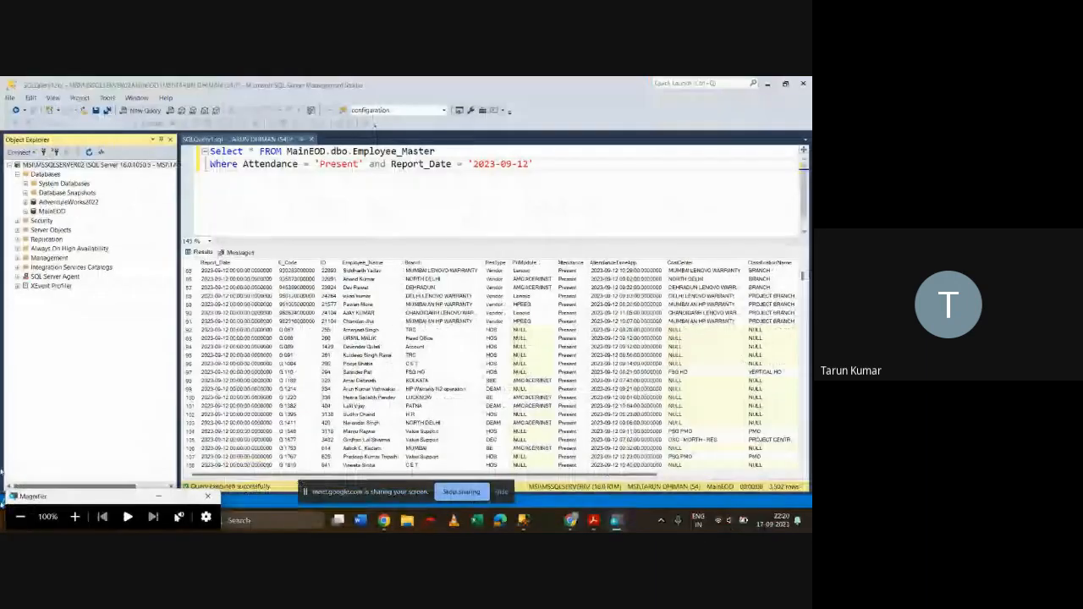
click(410, 522)
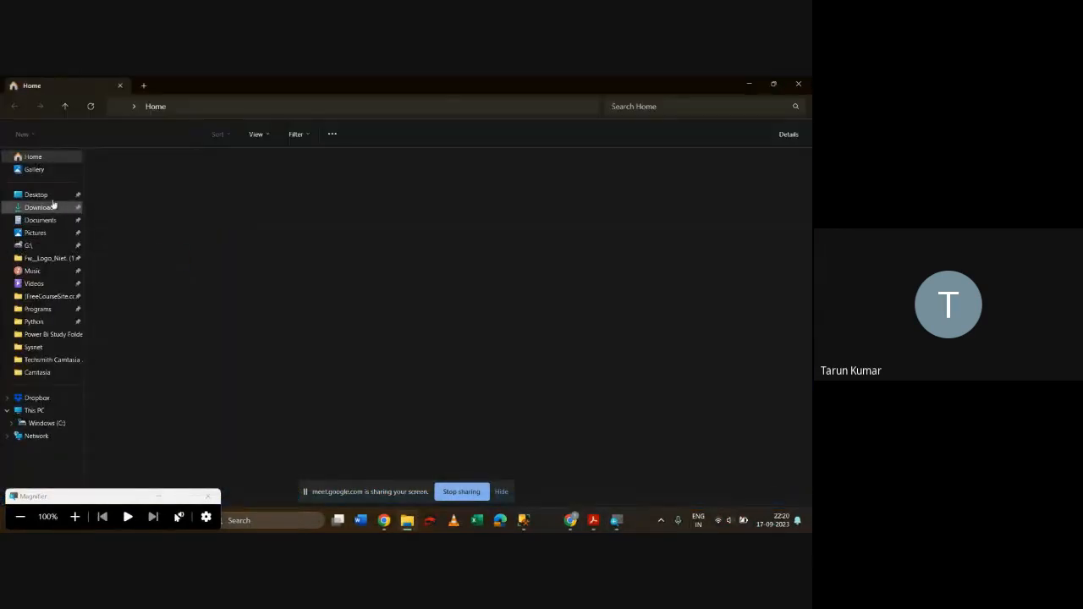
click(49, 196)
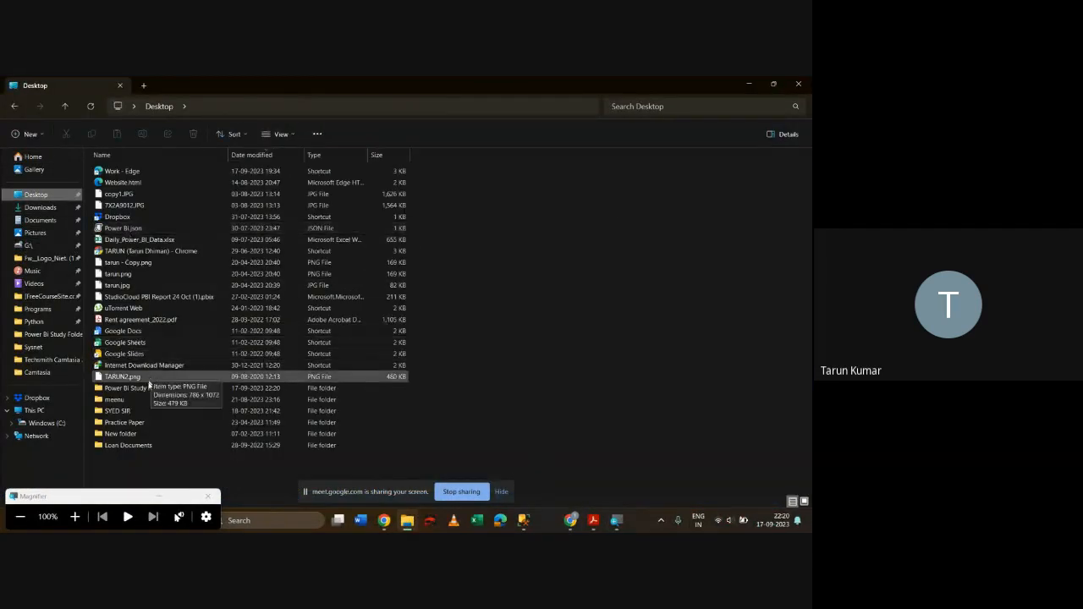
double_click(143, 387)
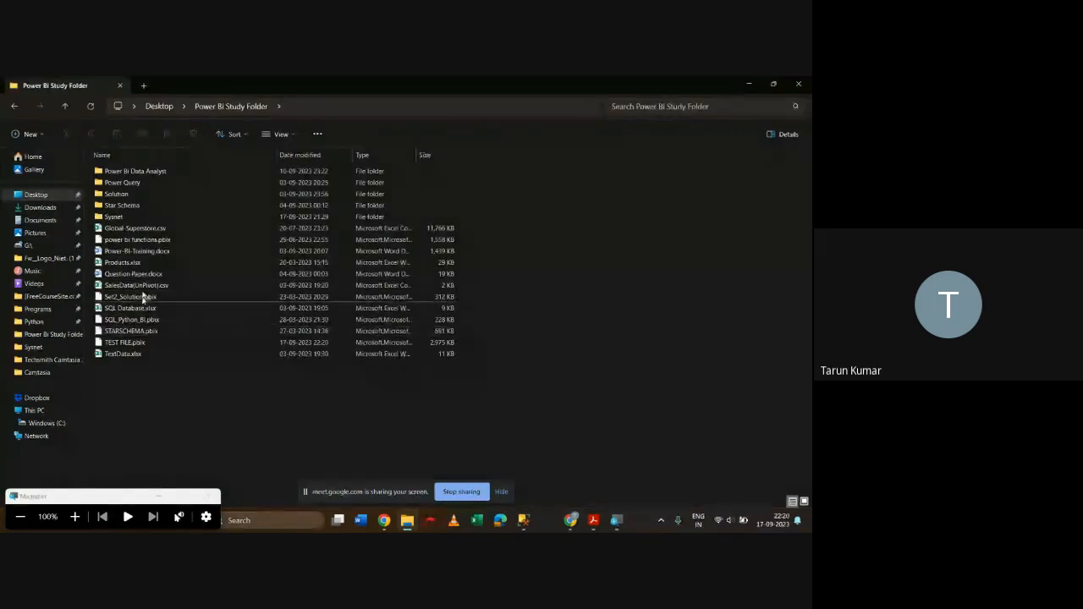
click(140, 251)
click(141, 286)
click(142, 342)
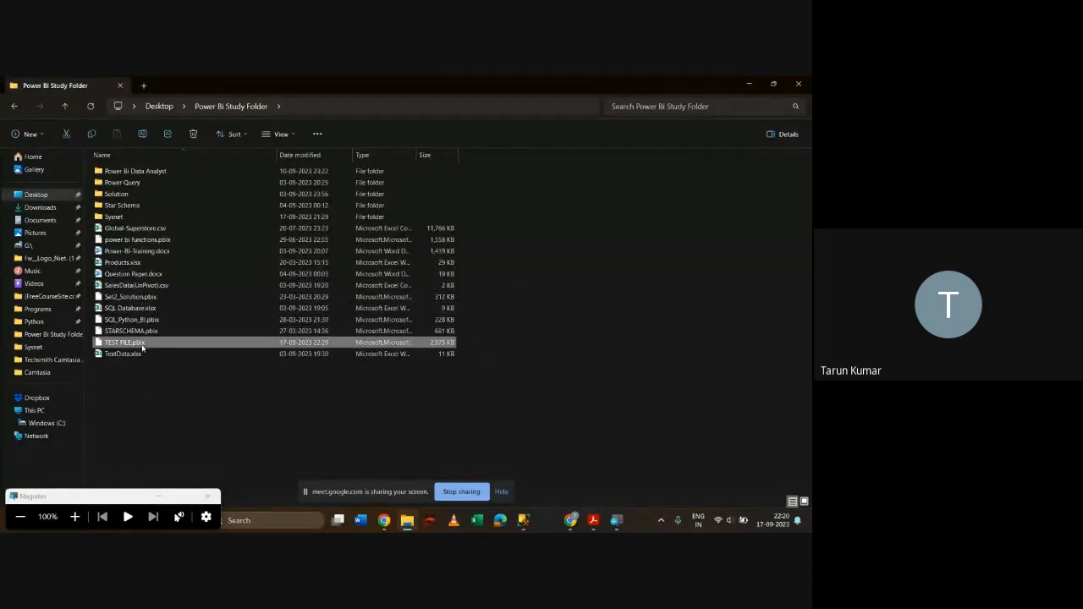
click(74, 516)
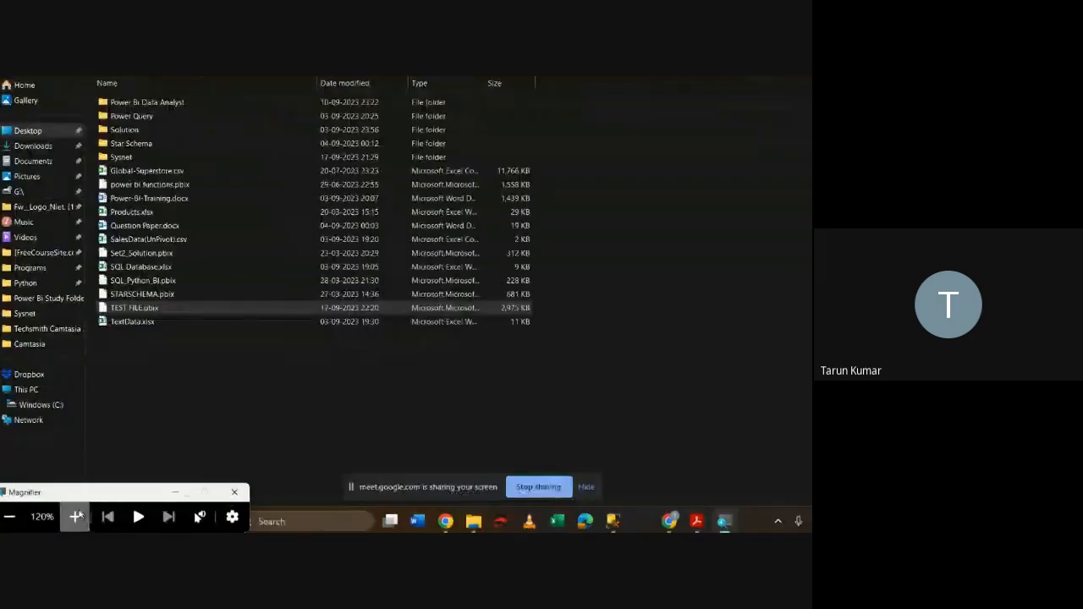
click(74, 516)
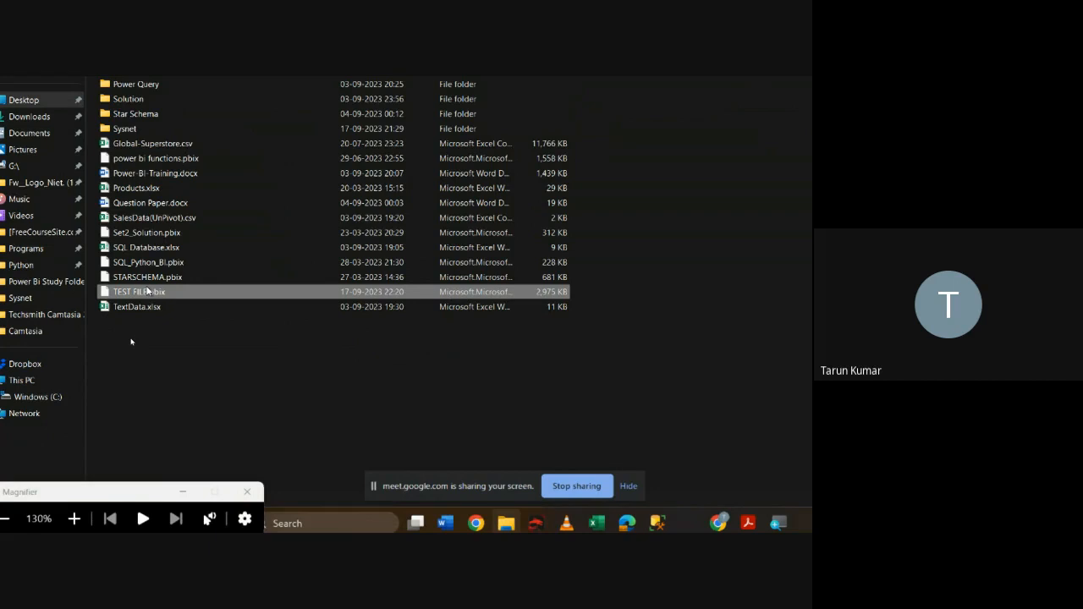
Step: Remove Global-Superstore.csv from the Power Bi Study Folder and reopen TEST FILE.pbix in Power BI Desktop
click(147, 145)
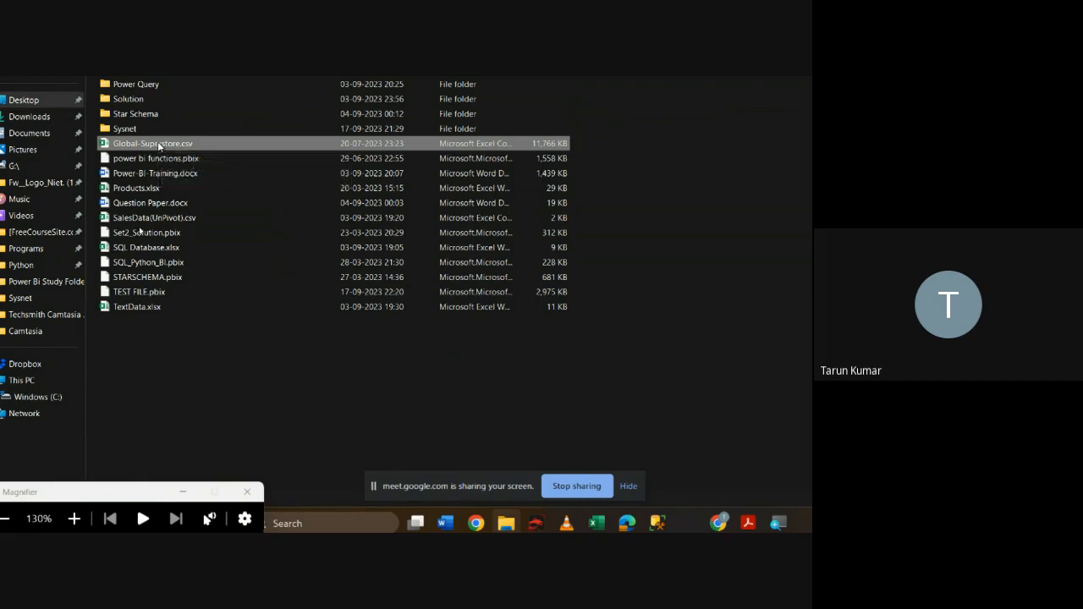
key(super+d)
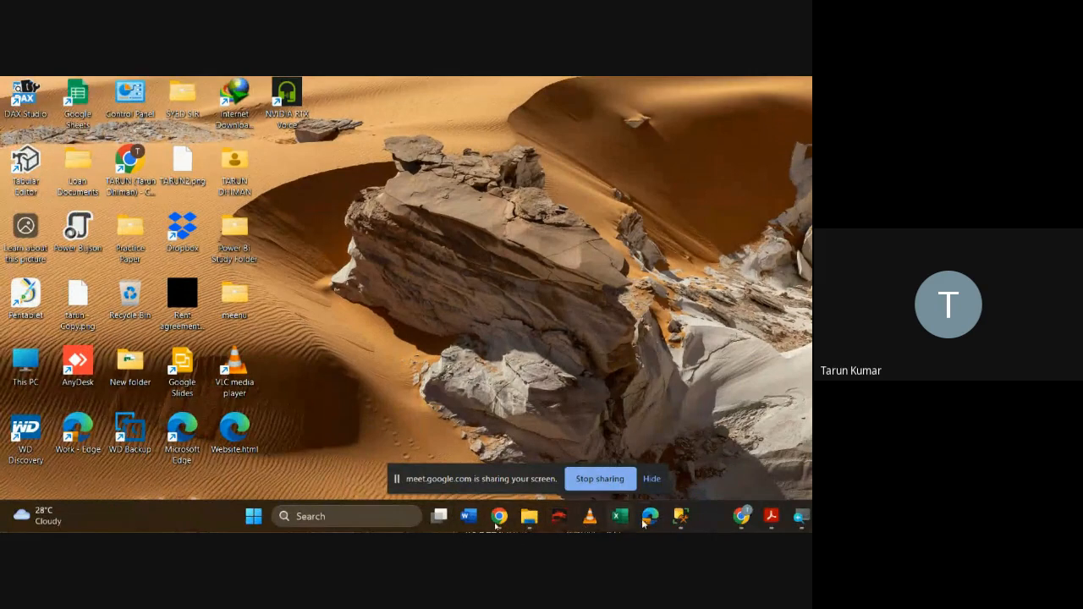
click(529, 516)
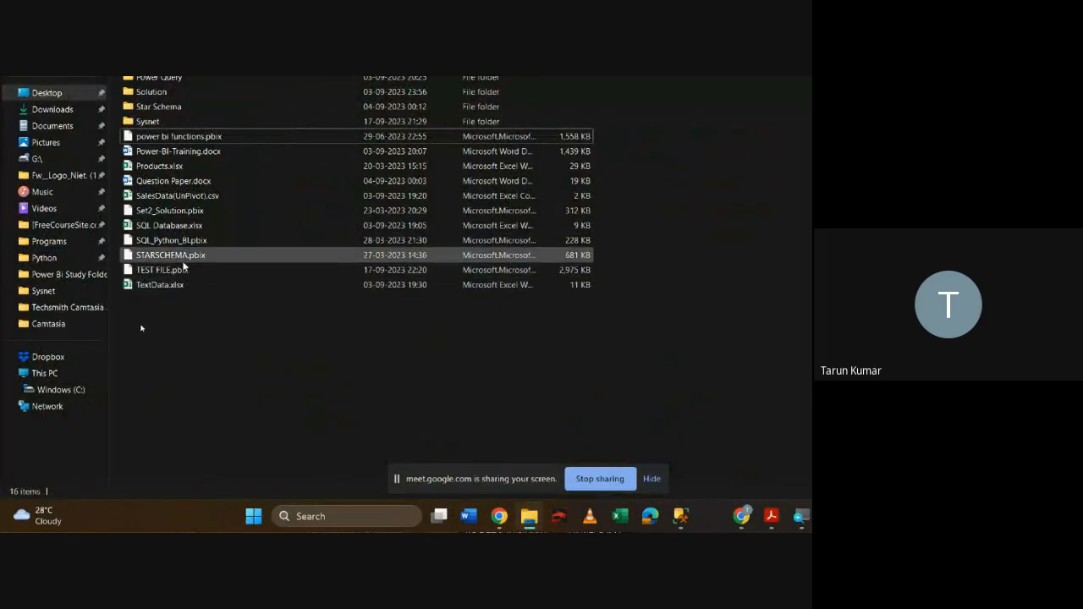
double_click(189, 270)
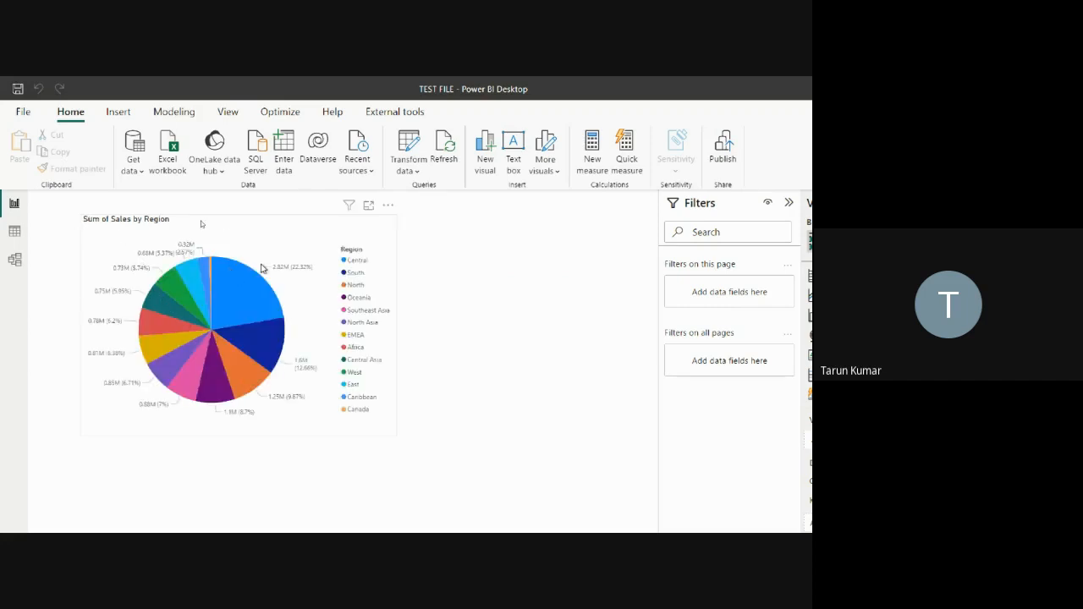
Step: View the report's data source settings to check the path of its source file, then close them
click(22, 111)
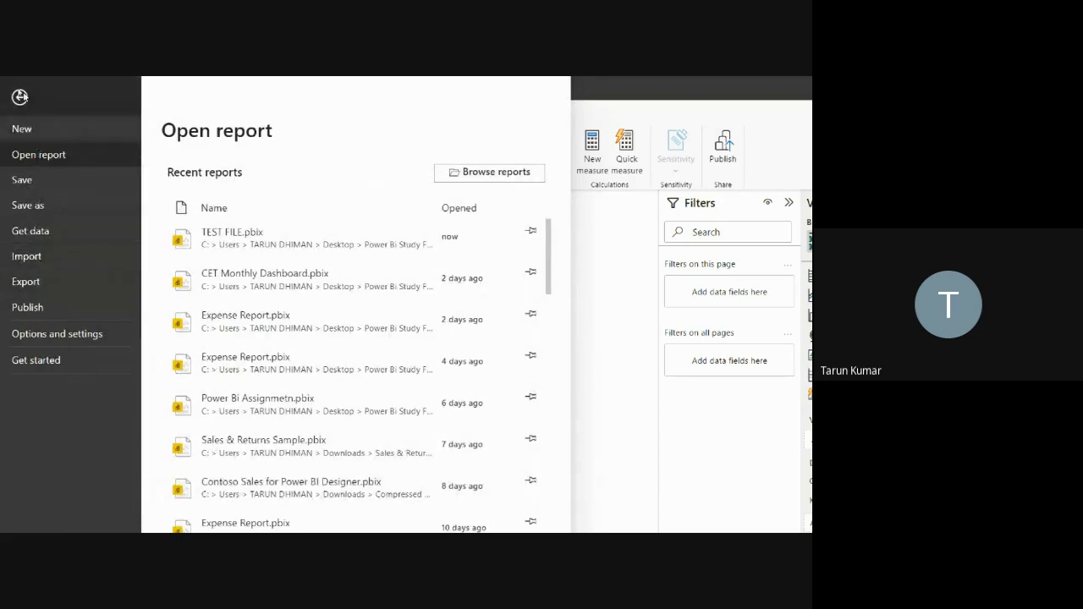
click(20, 96)
click(23, 110)
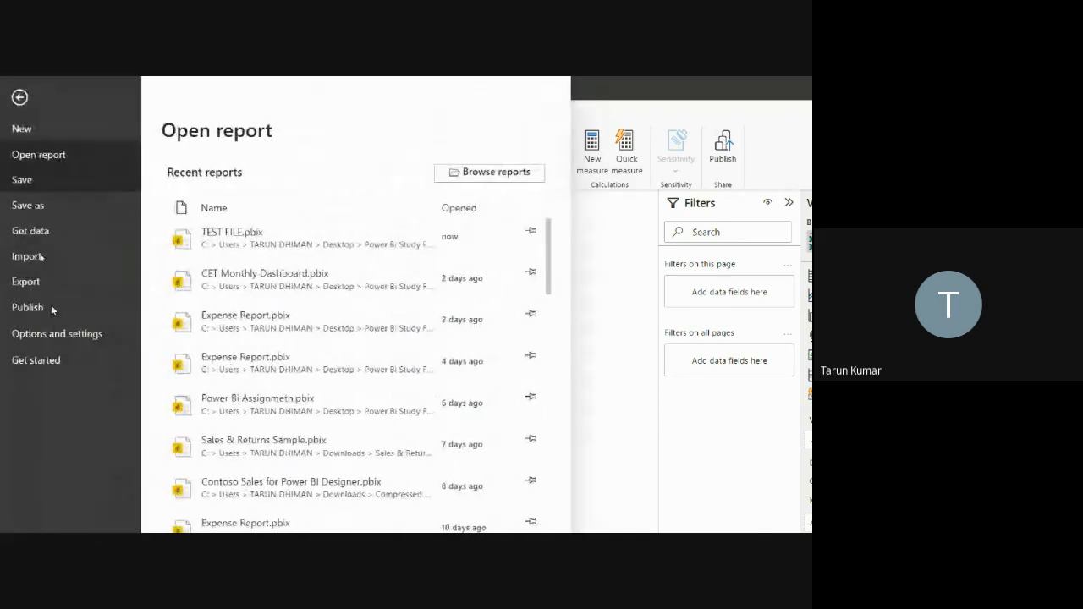
click(57, 335)
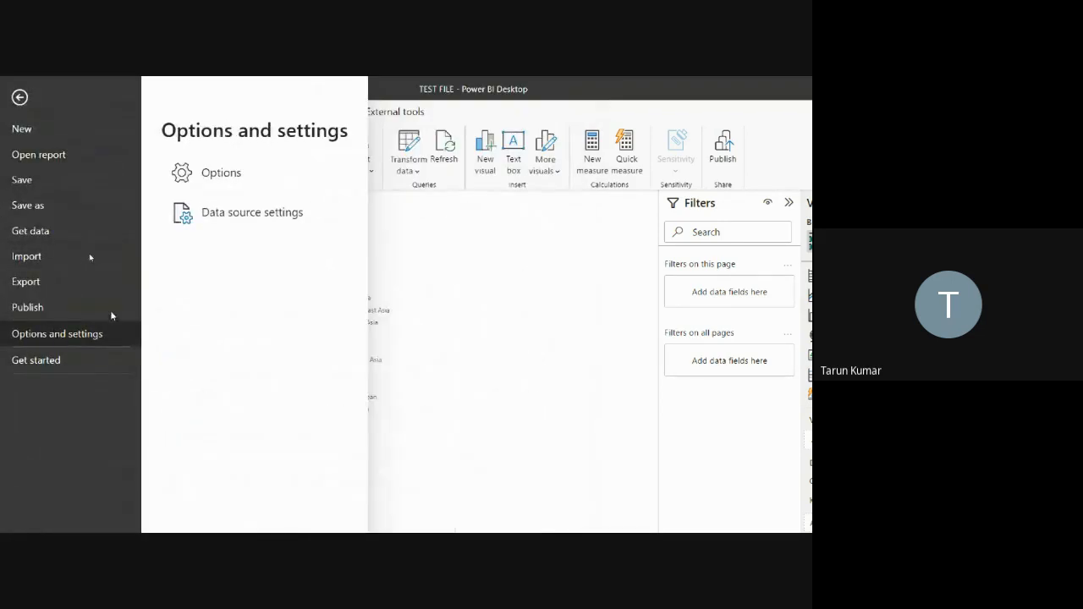
click(227, 218)
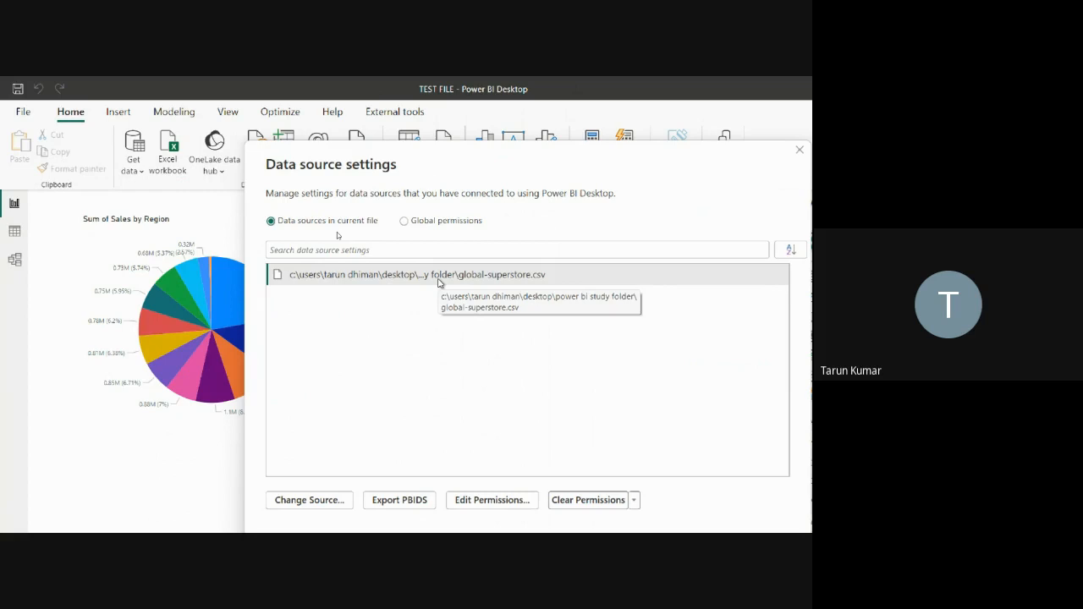
click(678, 153)
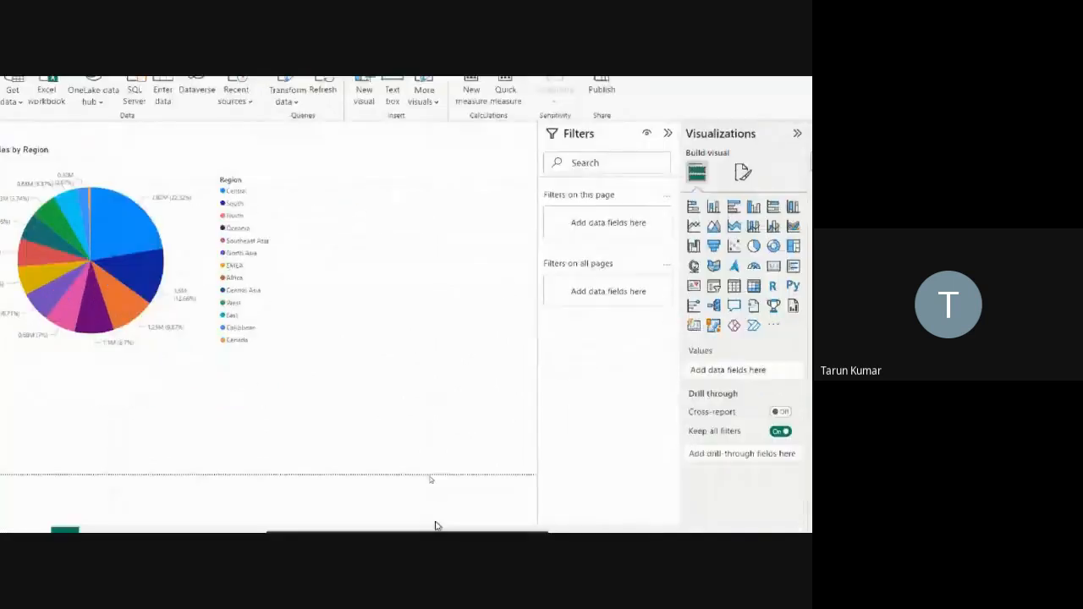
Step: Return to the Power Bi Study Folder in File Explorer and look through its files for the report's CSV source
click(410, 516)
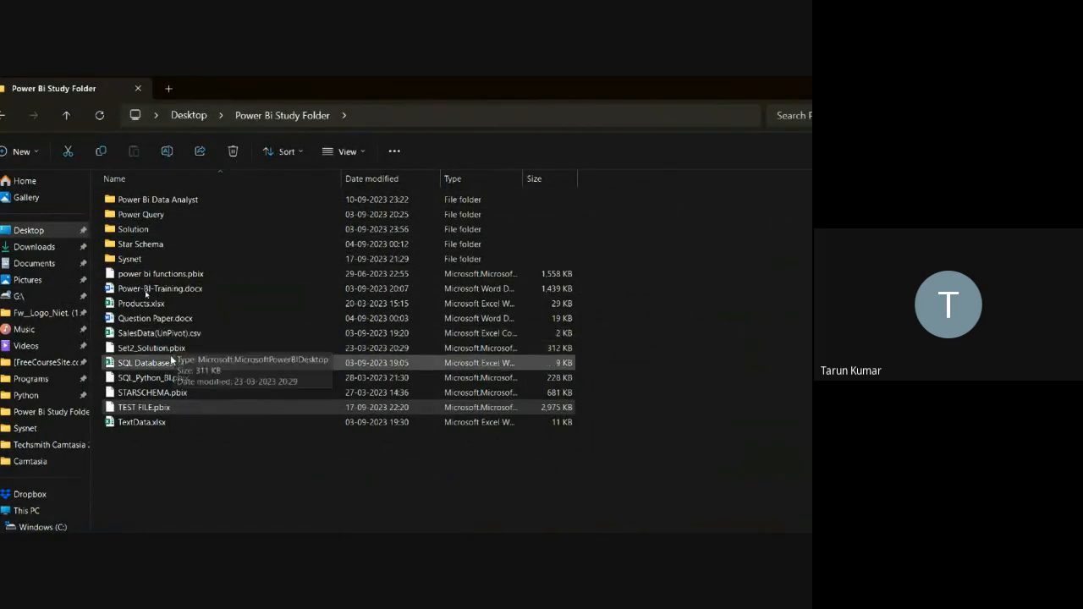
click(169, 379)
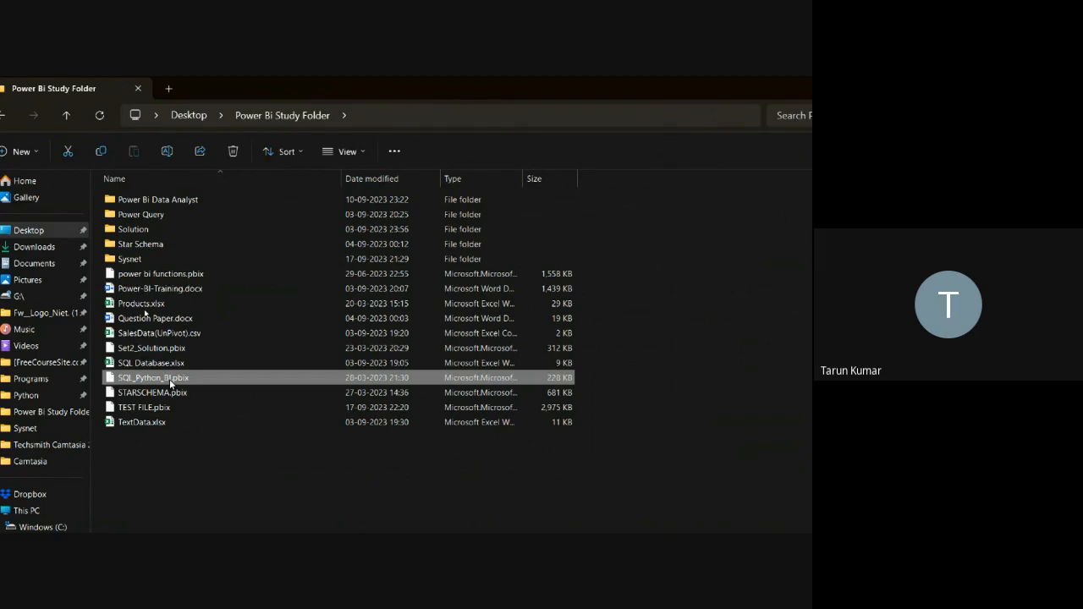
click(164, 339)
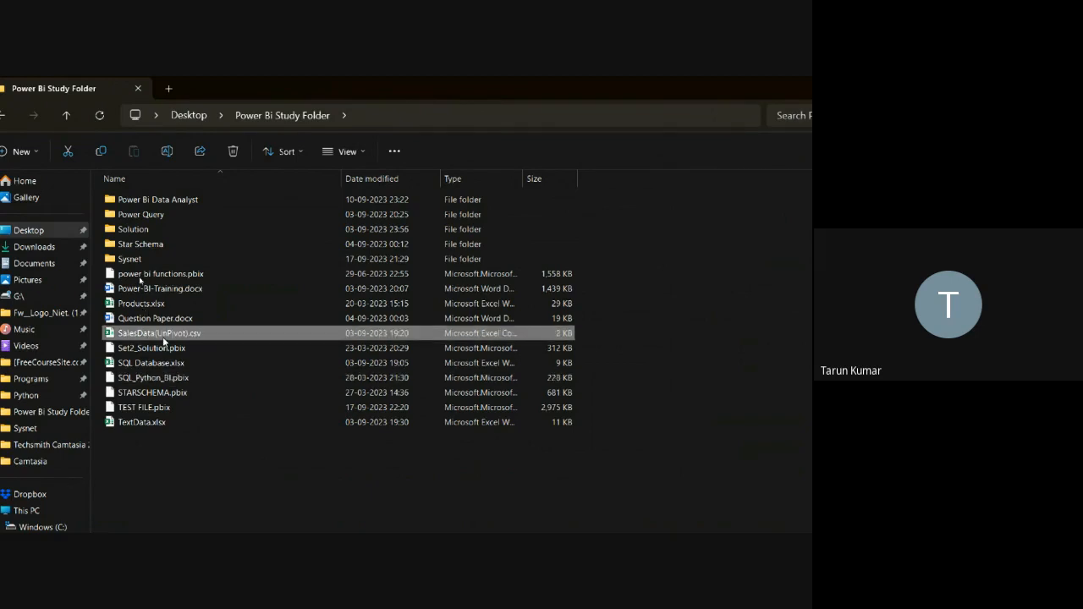
double_click(163, 339)
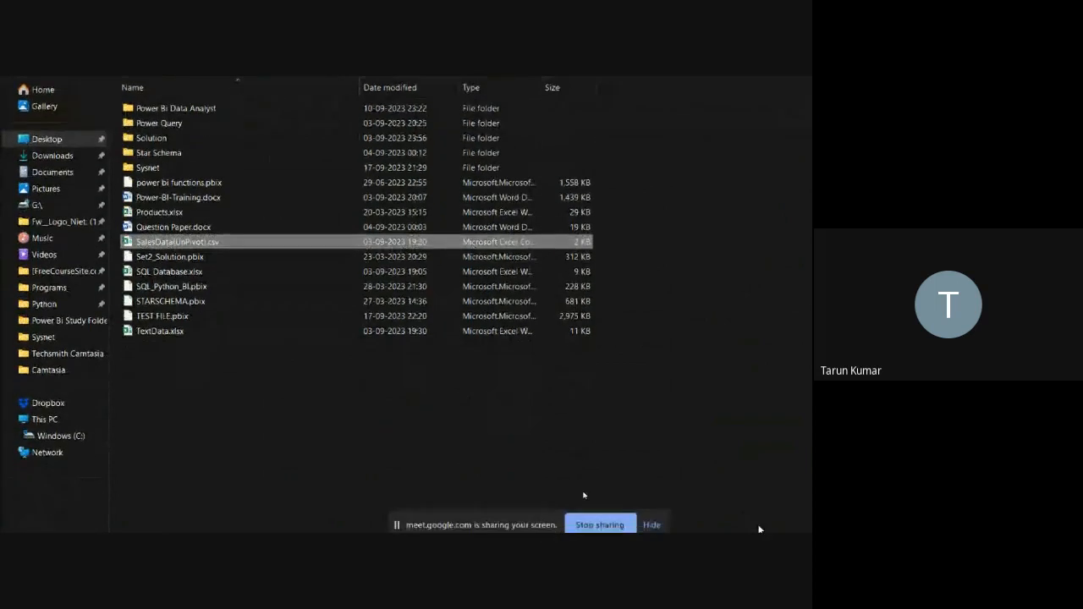
Step: Switch back to the Power BI report and create the measure TotalSales = SUM('Global-Superstore'[Sales])
mouse_move(778, 529)
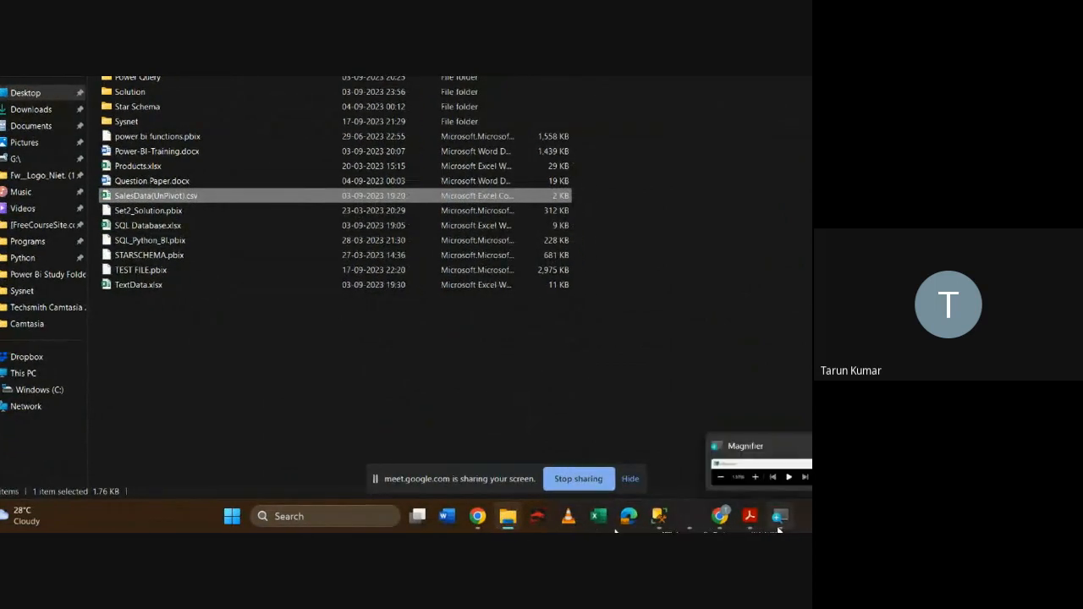
click(694, 520)
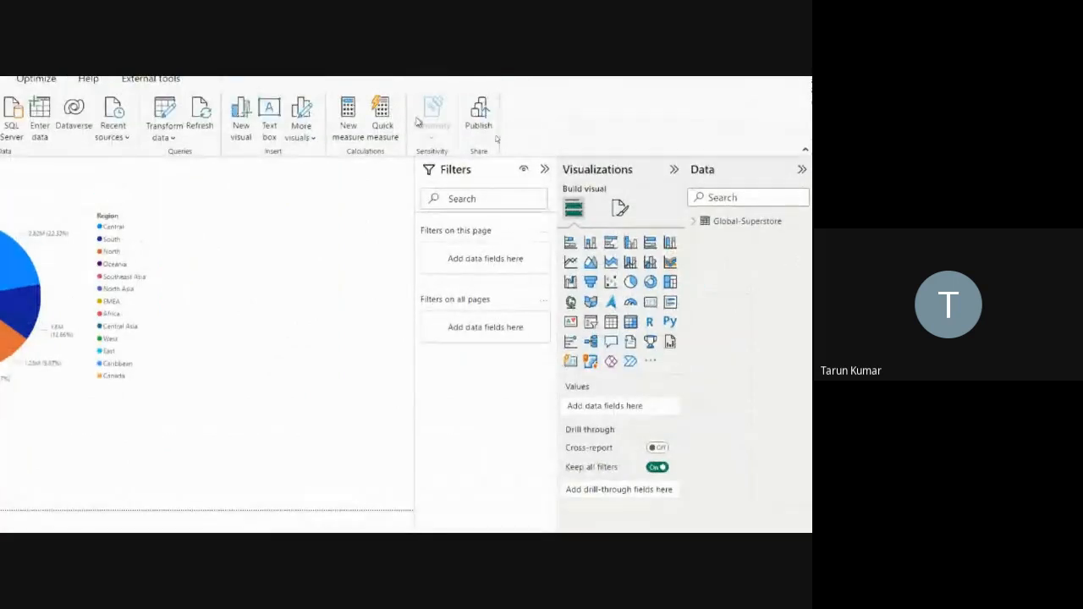
click(347, 130)
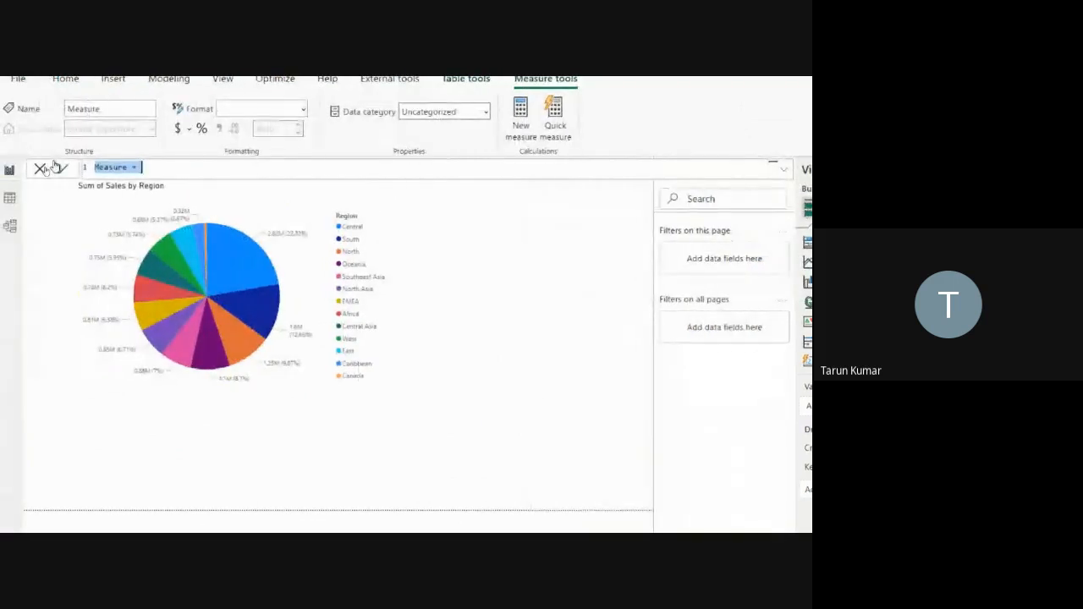
text(toTAl)
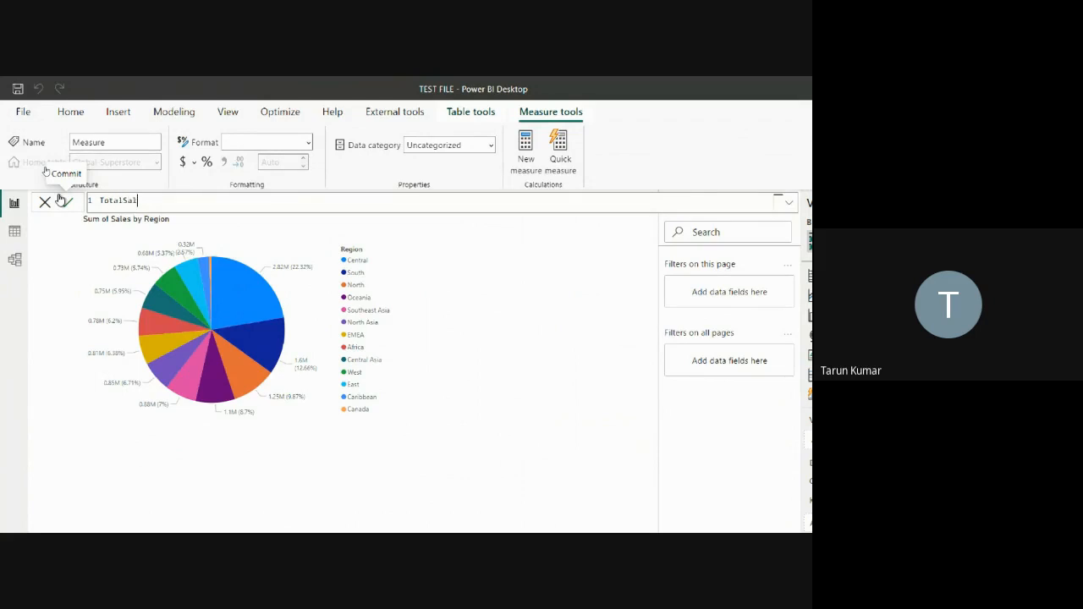
text(Sales = SUM()
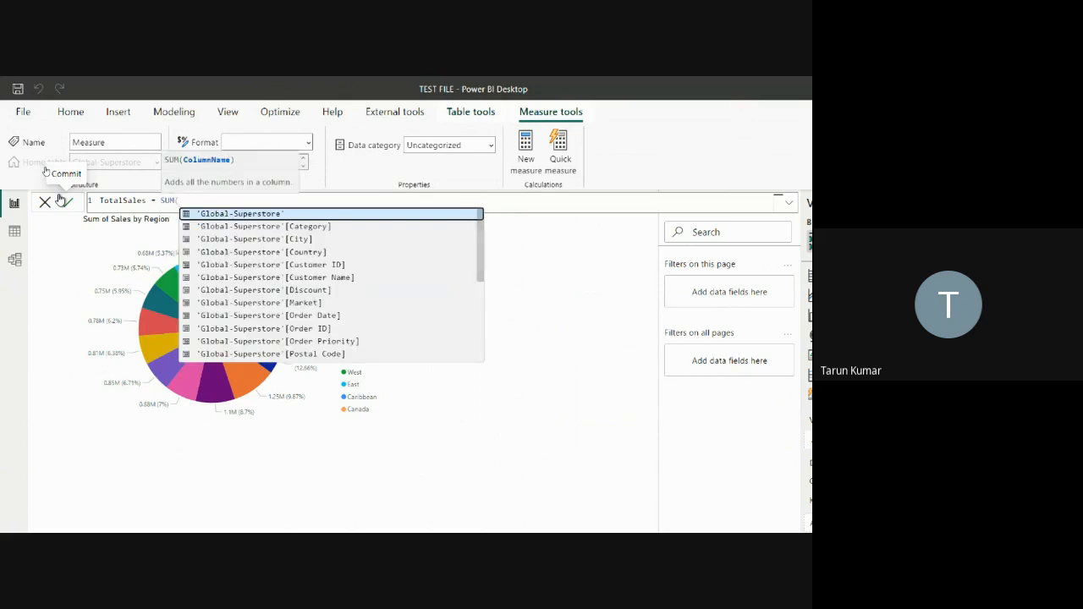
text(g)
key(Down)
key(Down)
key(Down)
key(Down)
key(Down)
key(Down)
key(Down)
key(Down)
key(Down)
key(Down)
key(Down)
key(Down)
key(Down)
key(Down)
key(Down)
key(Down)
key(Down)
key(Down)
key(Tab)
text())
click(61, 201)
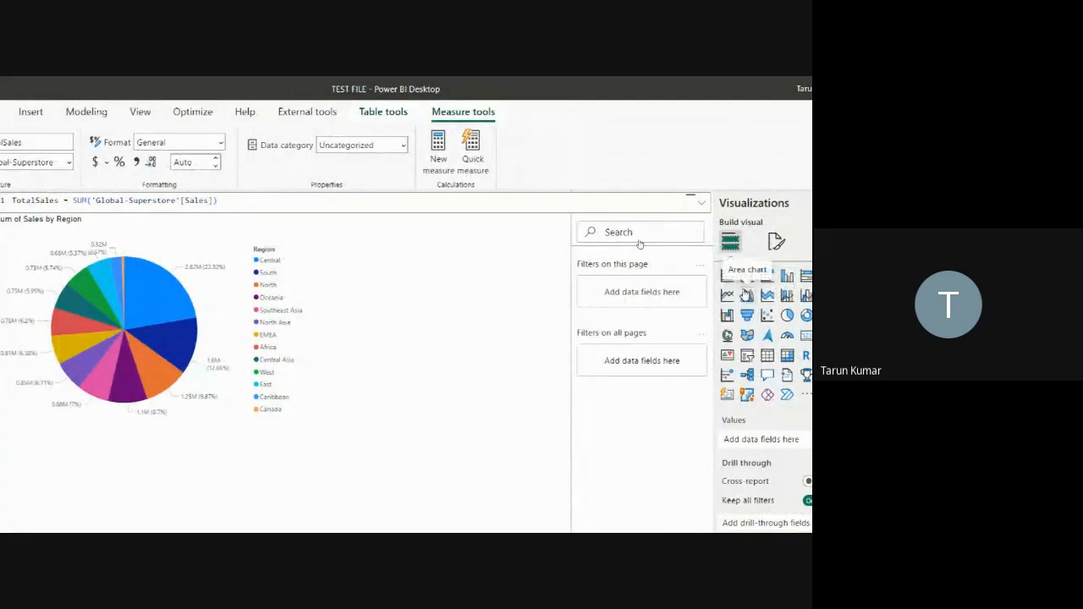
Step: Insert a stacked column chart on the report page, place it beside the pie chart and enlarge it to about the pie's height
click(434, 311)
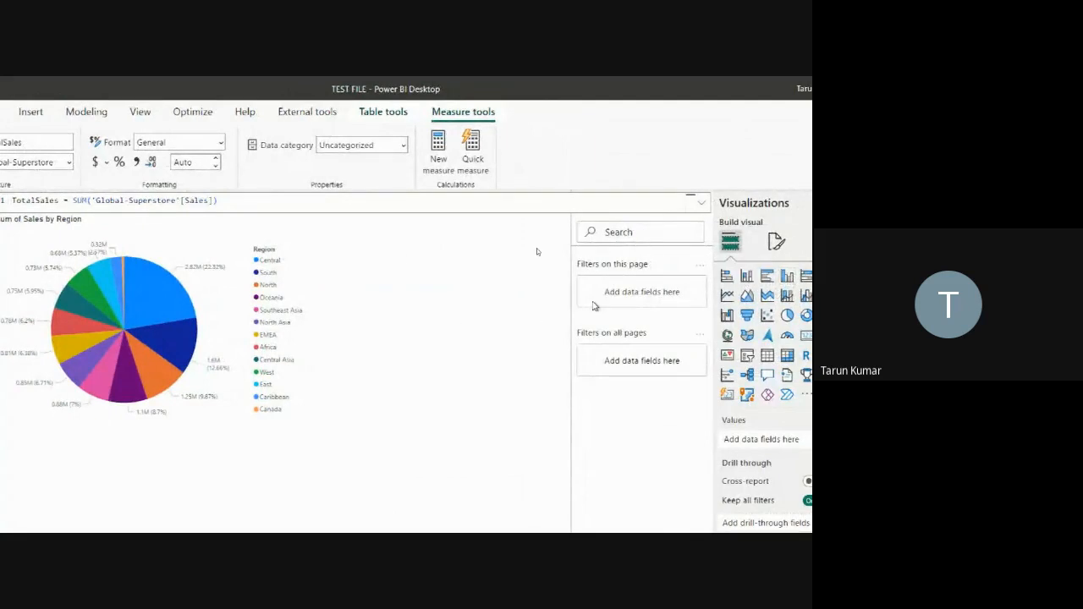
click(747, 276)
drag(223, 496, 636, 188)
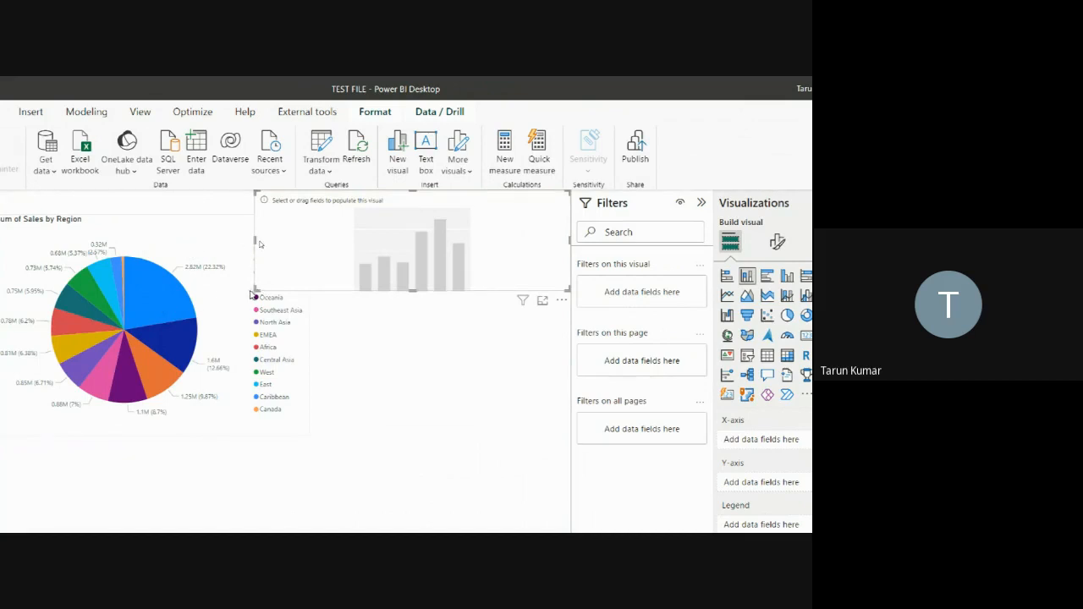
drag(260, 288, 297, 428)
drag(380, 304, 371, 315)
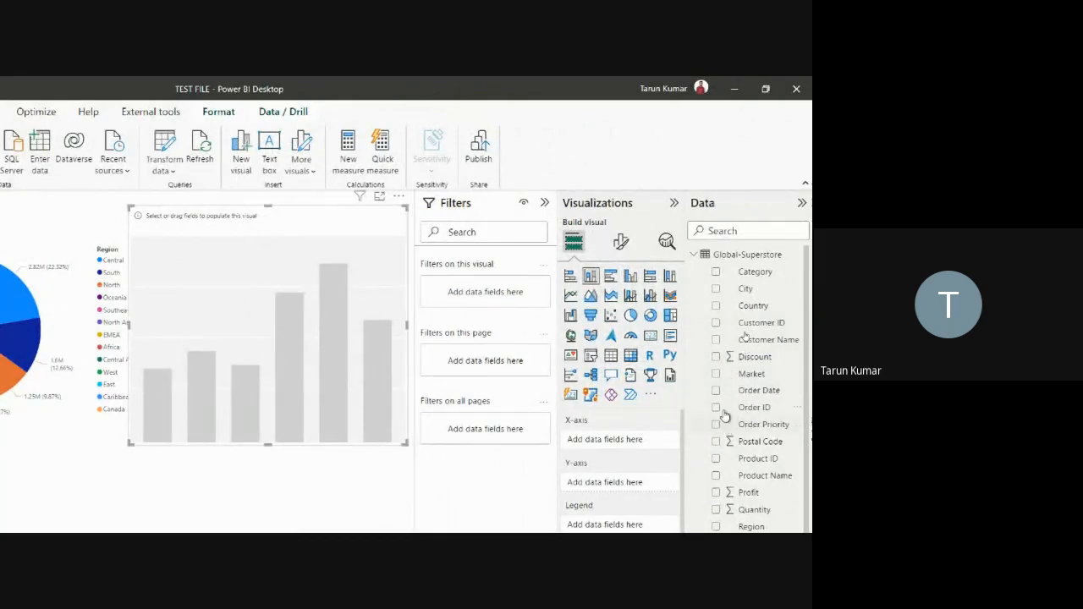
Step: Put Region on the column chart's X-axis and Profit on its Y-axis, and shift the chart slightly away from the pie
scroll(724, 405, down, 2)
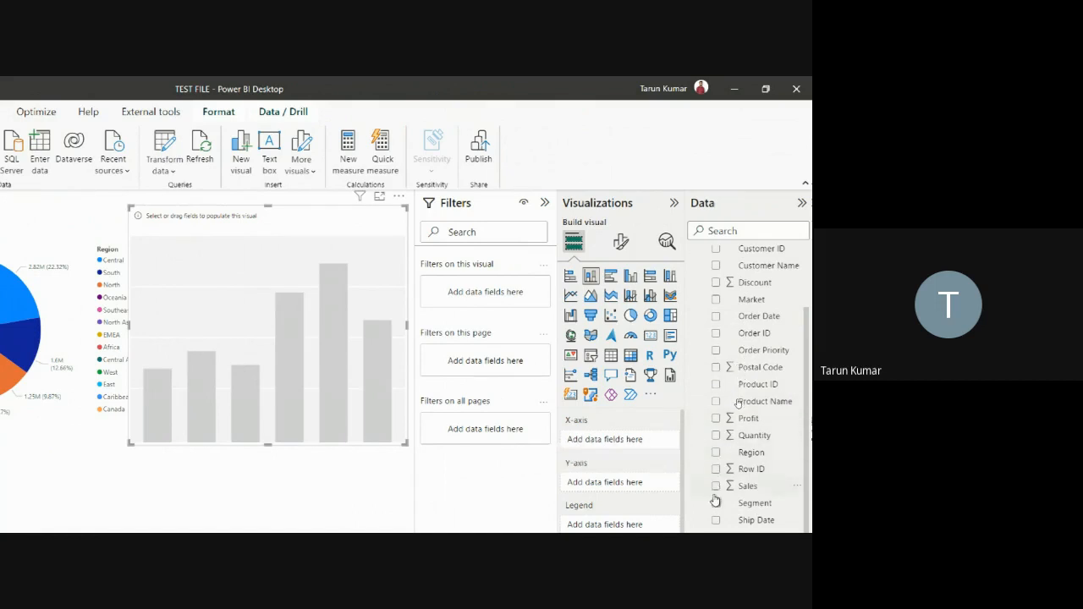
click(717, 454)
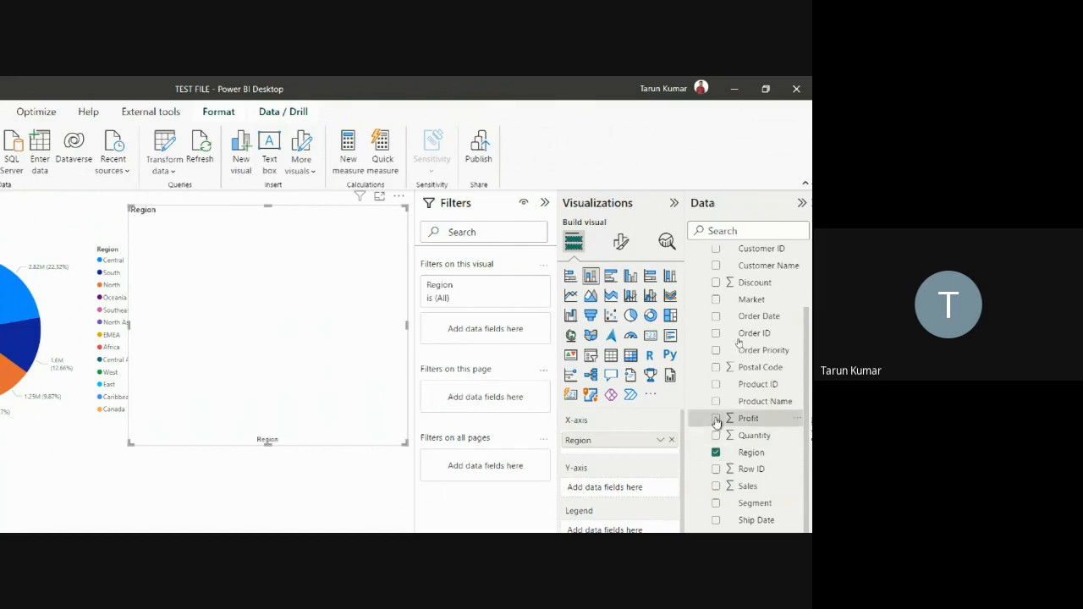
click(716, 420)
drag(250, 314, 256, 315)
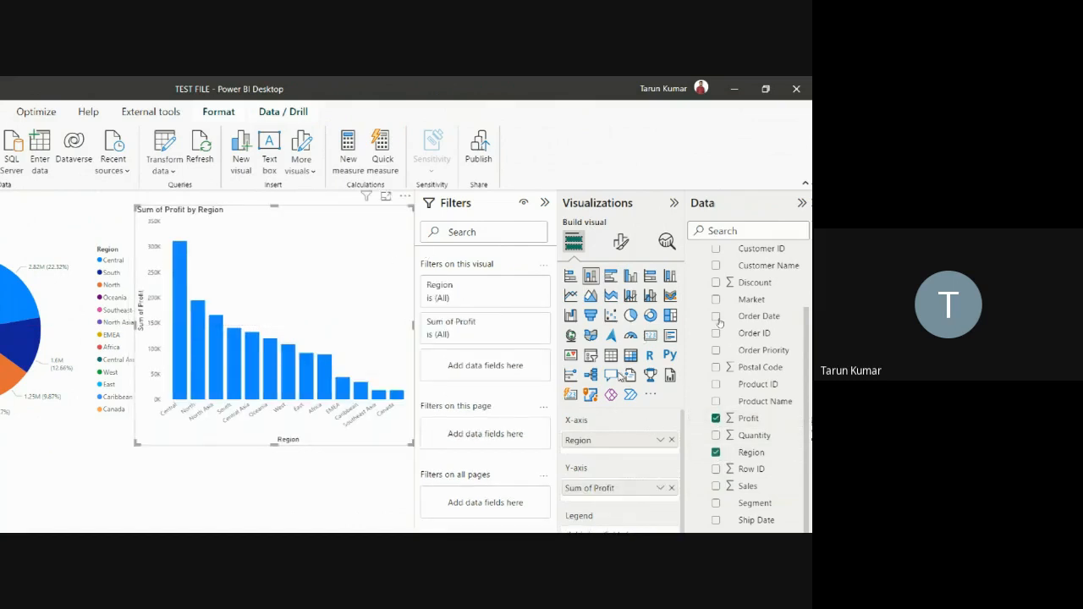
Step: Remove Profit from the column chart and add Category as its legend, keeping Region on the X-axis
click(716, 418)
click(715, 457)
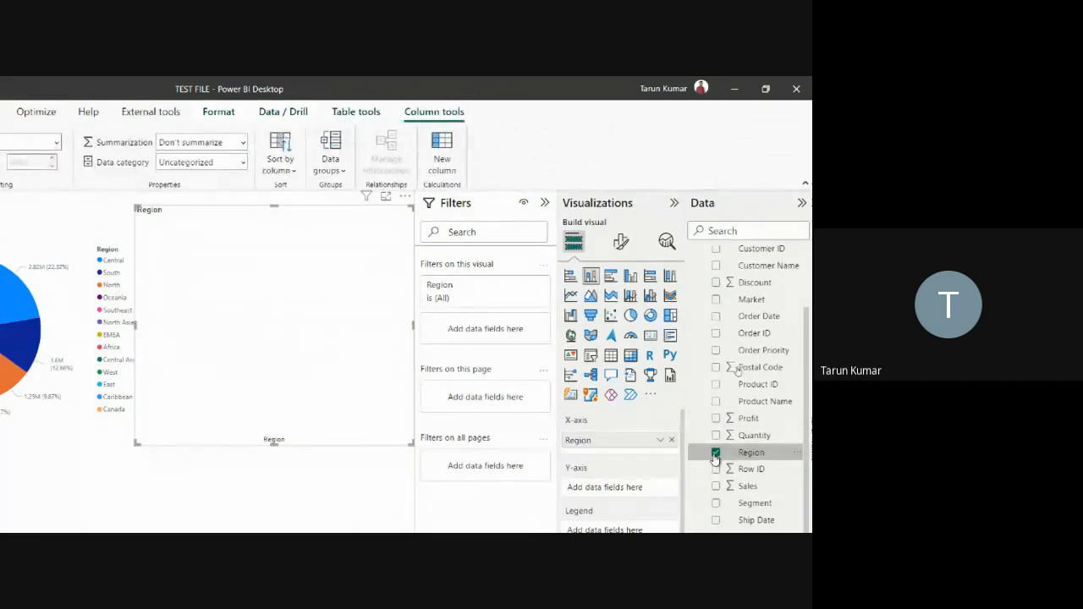
scroll(732, 306, up, 2)
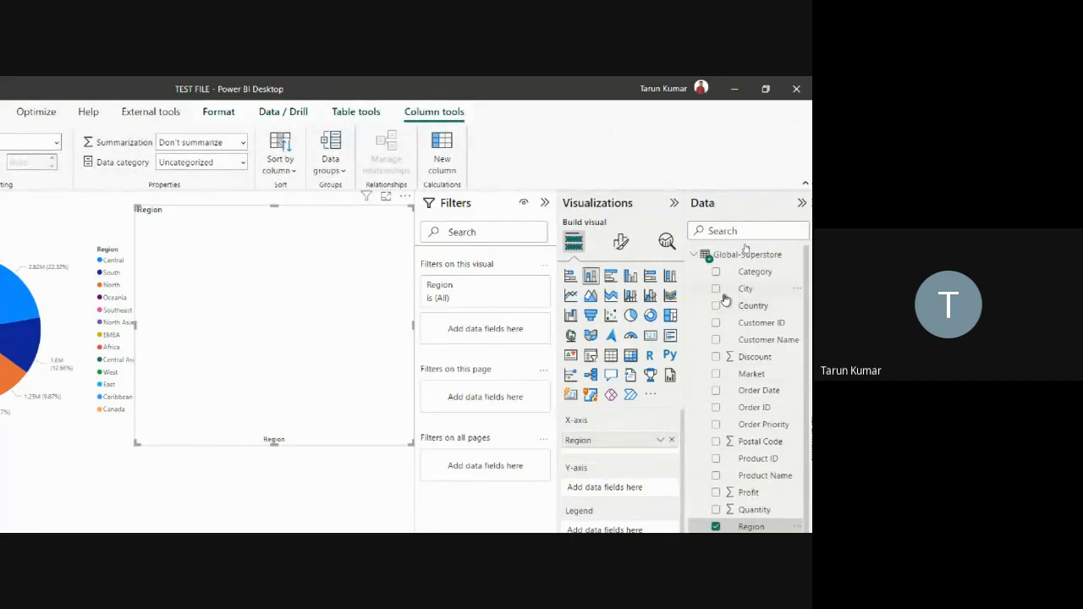
click(716, 273)
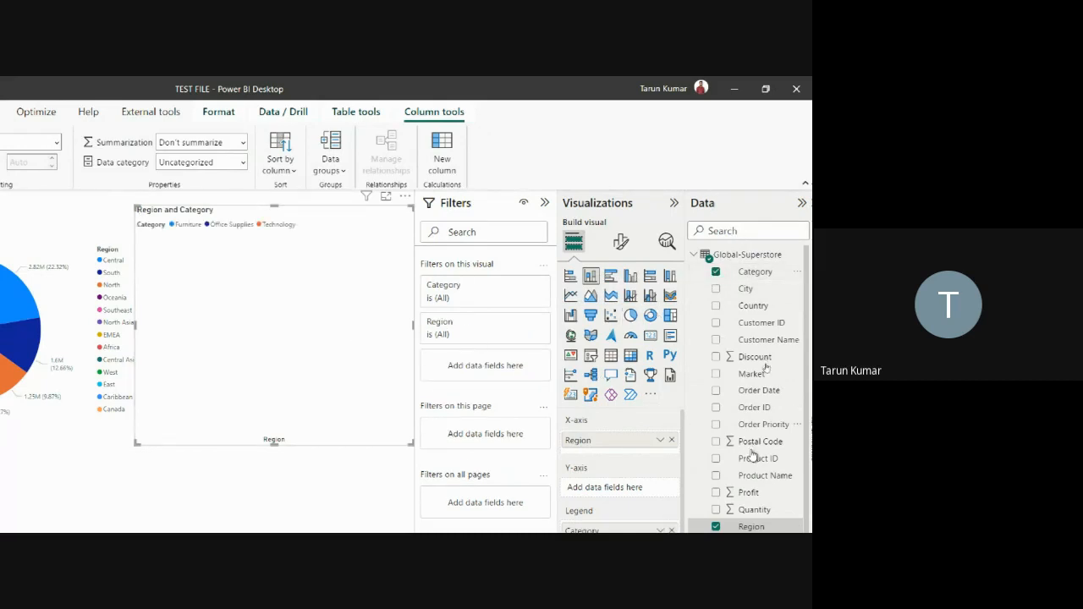
Step: Add the TotalSales measure to the column chart's Y-axis and collapse the Filters pane
scroll(751, 455, down, 1)
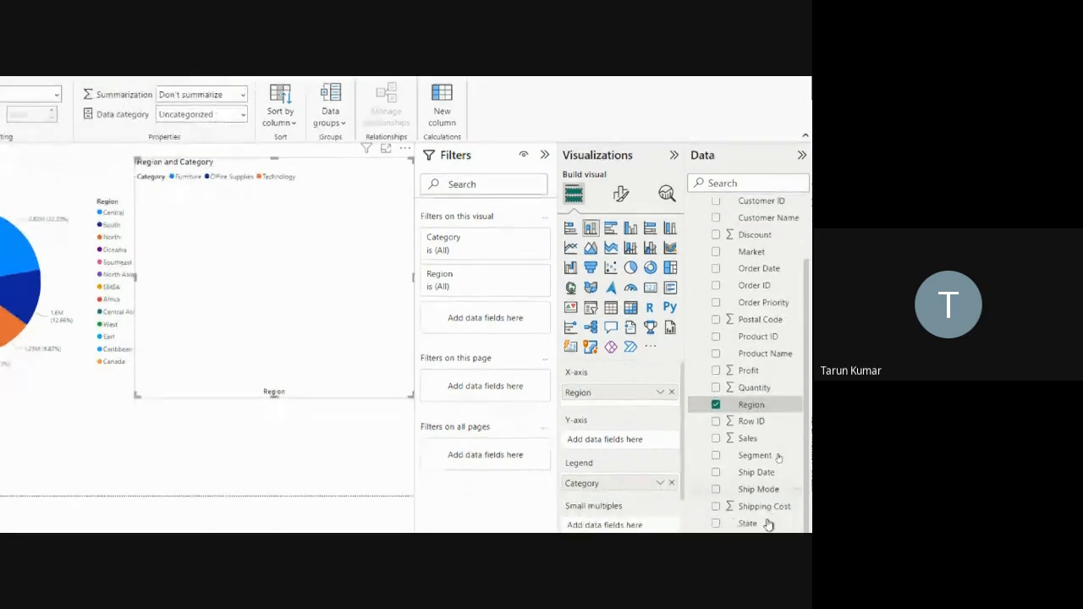
click(716, 495)
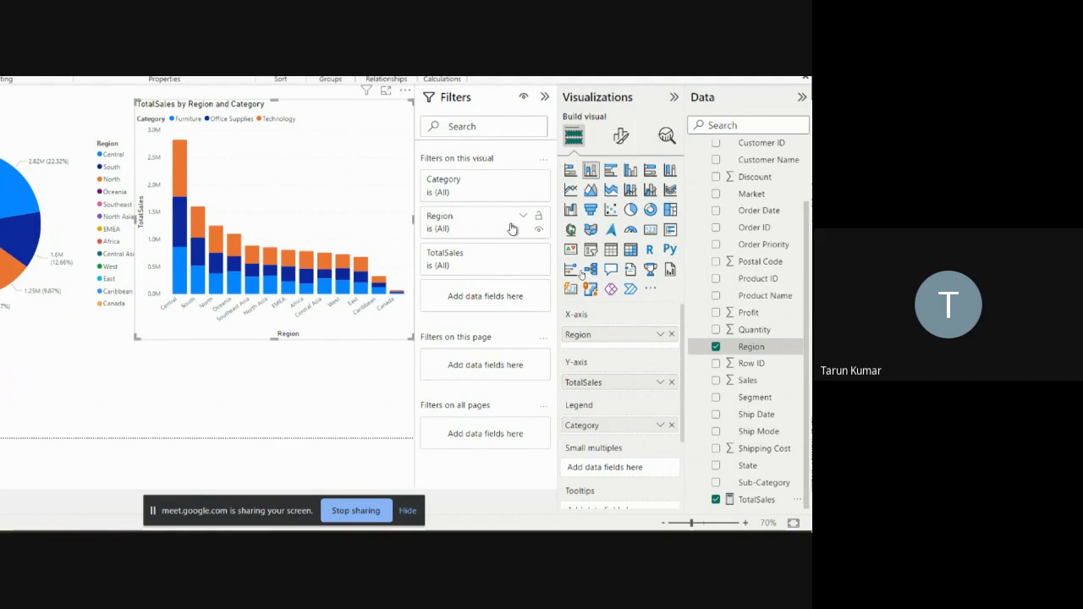
click(543, 99)
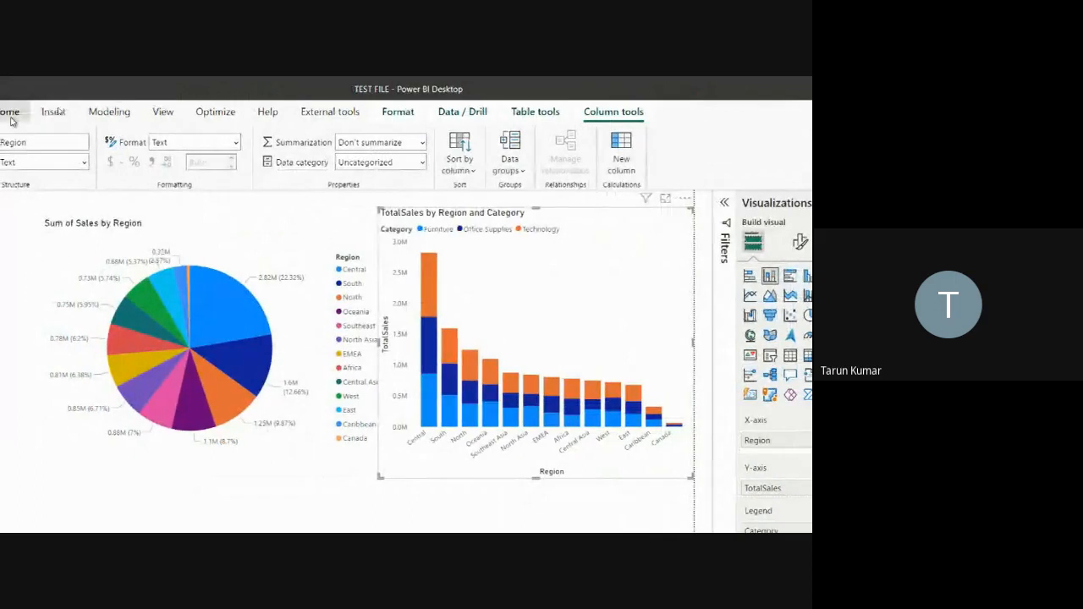
Step: Examine the Global-Superstore table's rows in the data view and bring up the table's options
click(11, 119)
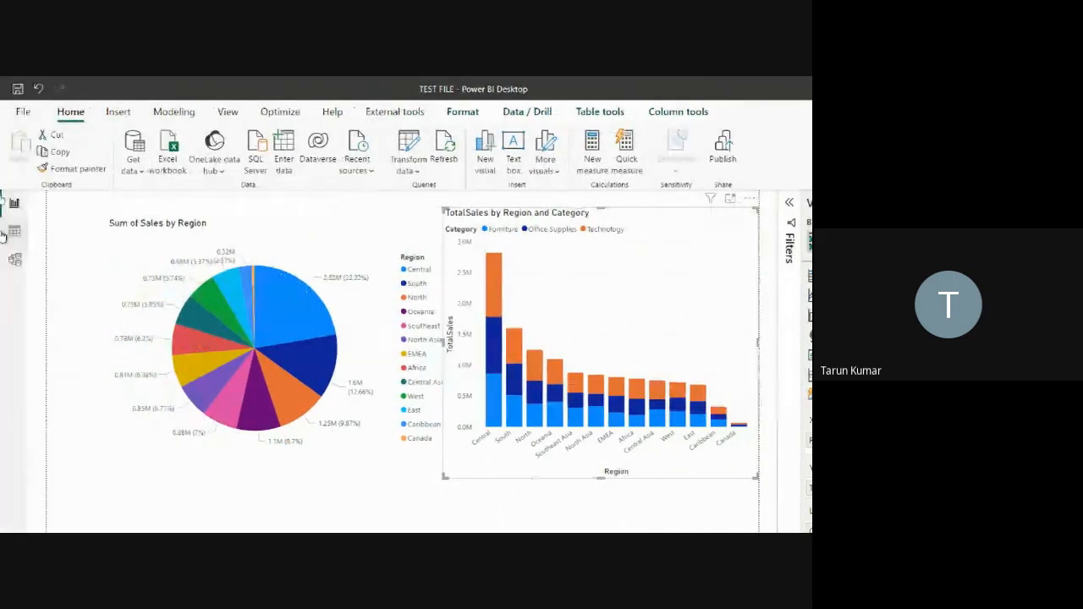
click(12, 232)
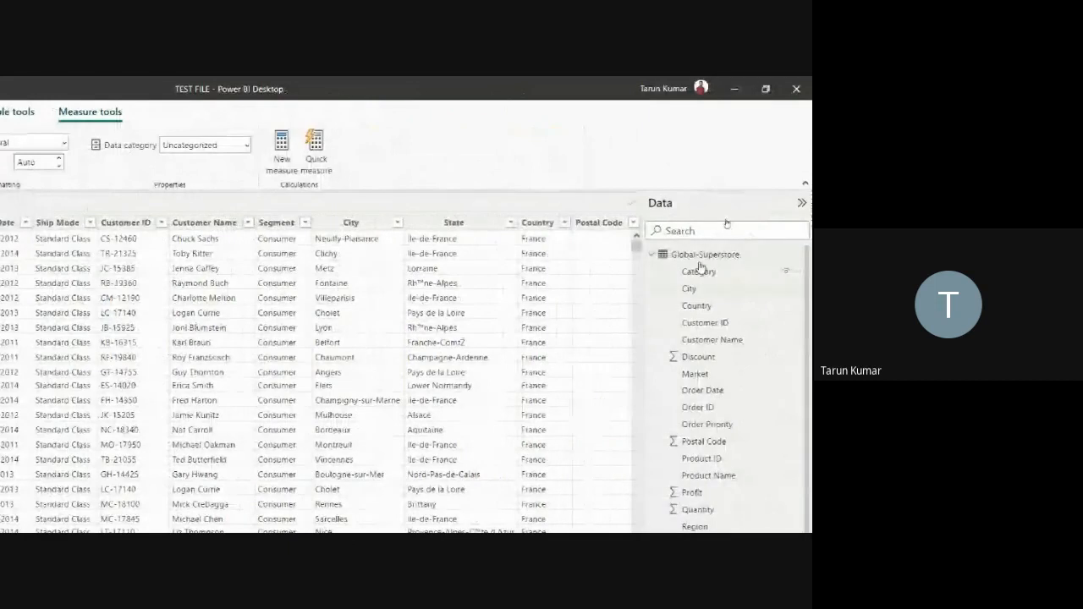
click(701, 255)
right_click(701, 255)
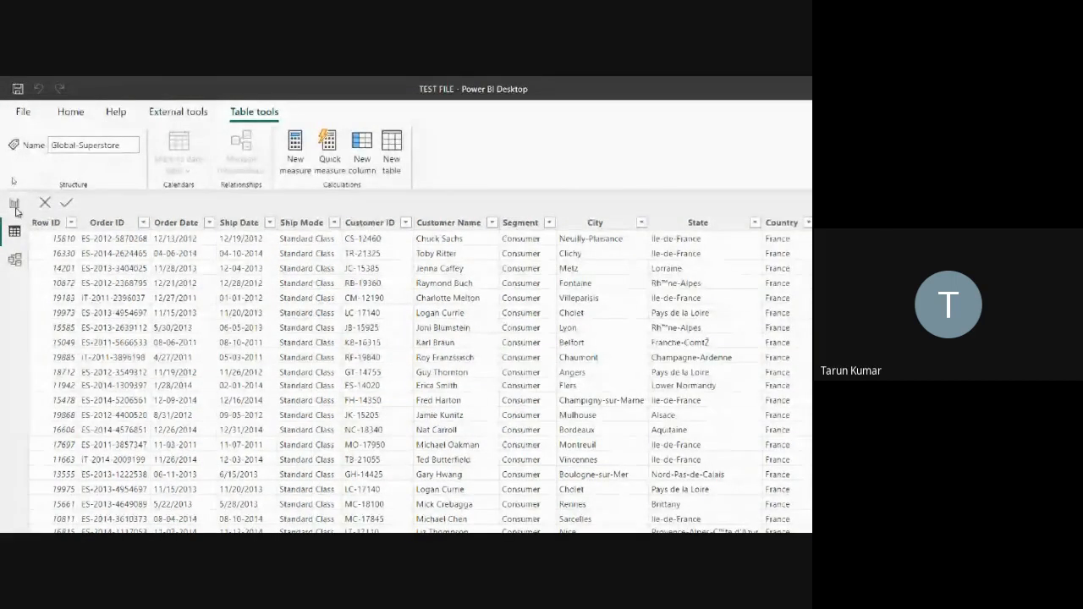
Step: Return to the report view, try to refresh the report's data and close the resulting dialog
click(15, 210)
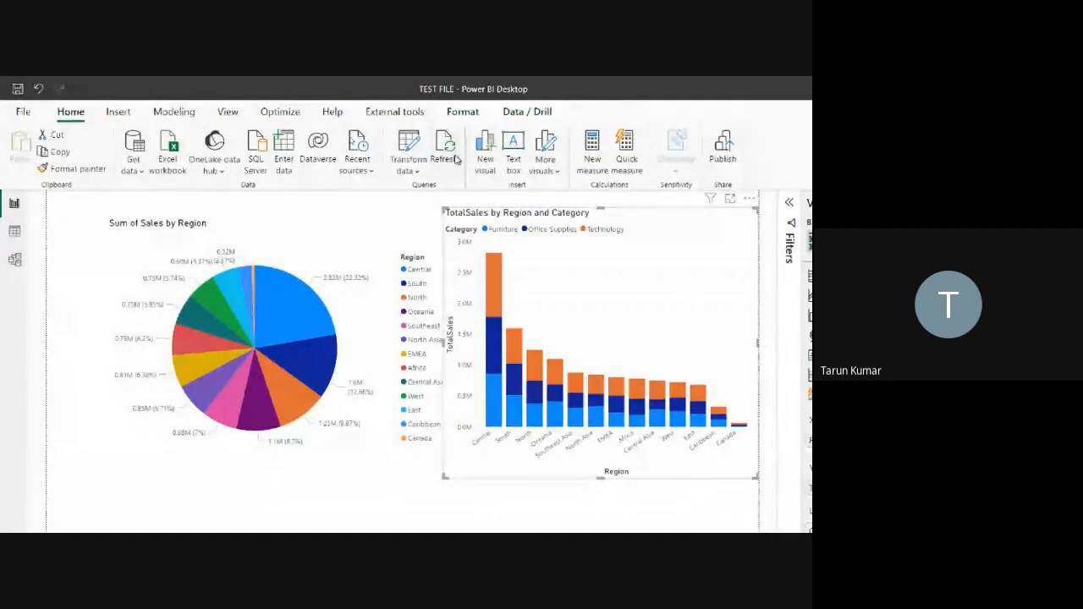
click(453, 157)
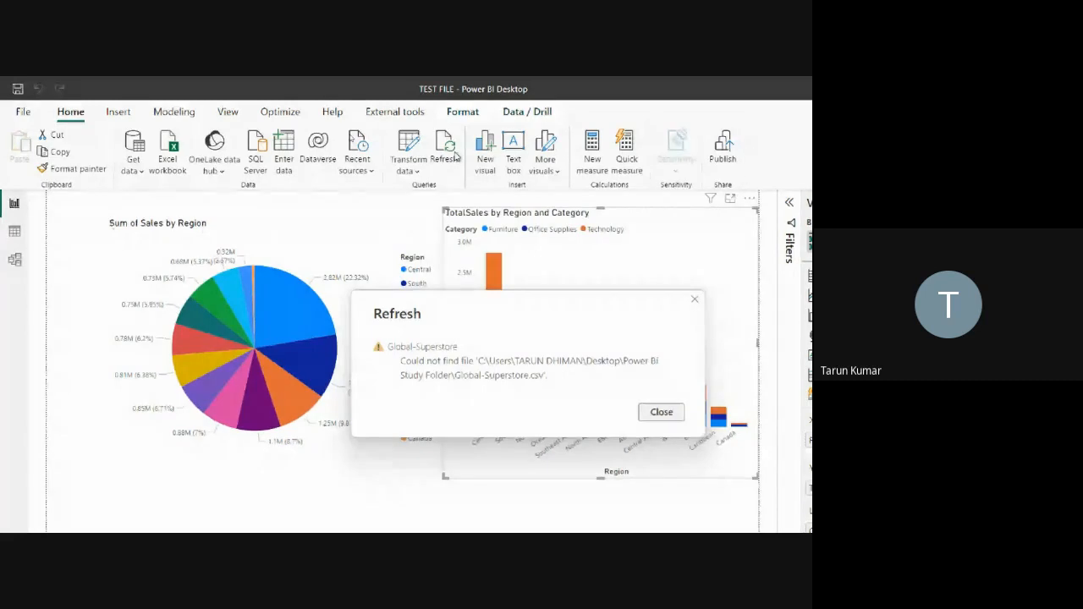
click(668, 413)
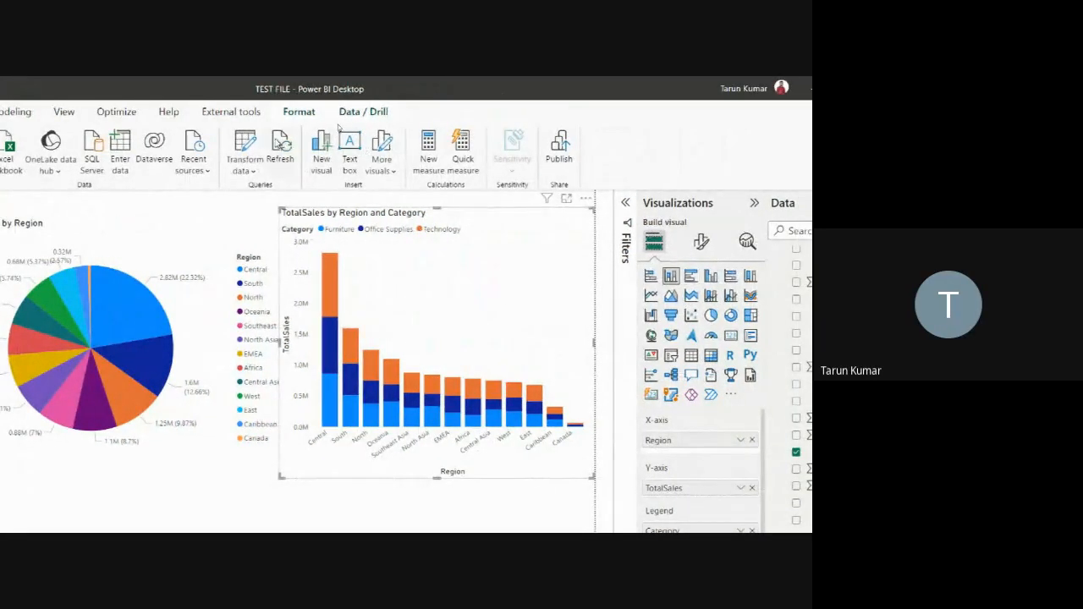
Step: Move the pie chart away from the column chart to separate them, and lower the column chart slightly
click(164, 251)
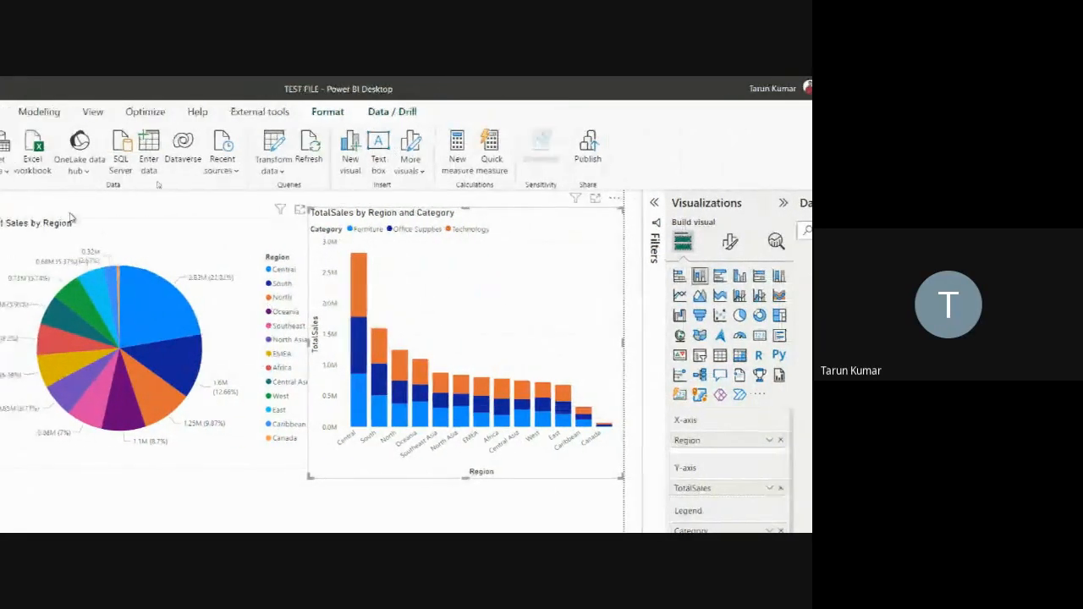
drag(193, 251, 127, 253)
click(479, 254)
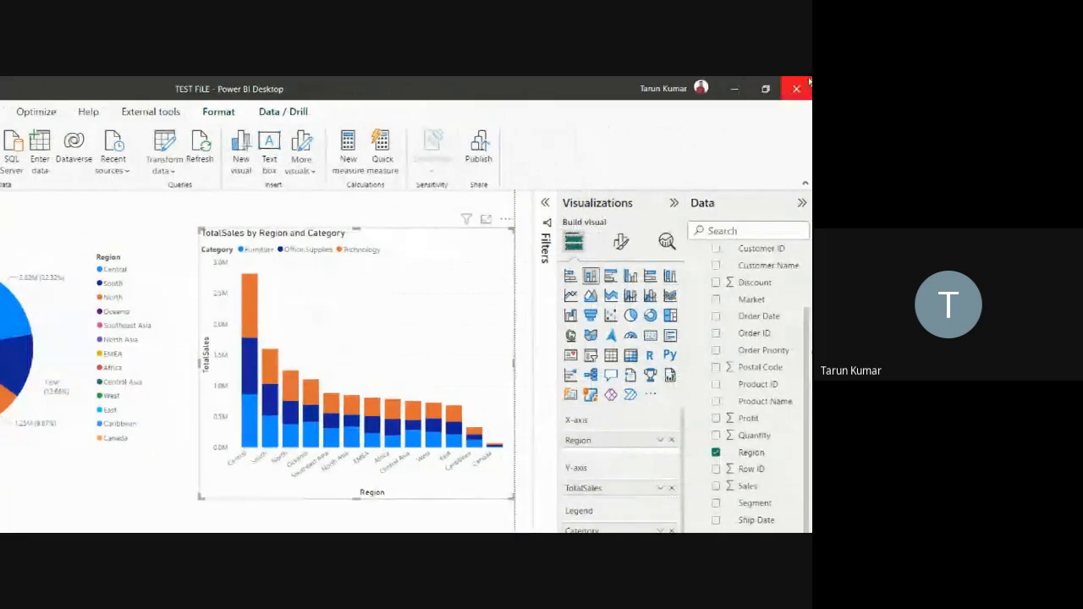
Step: Close the TEST FILE report and start a SQL Server database connection in a new Power BI Desktop file
click(797, 88)
click(347, 389)
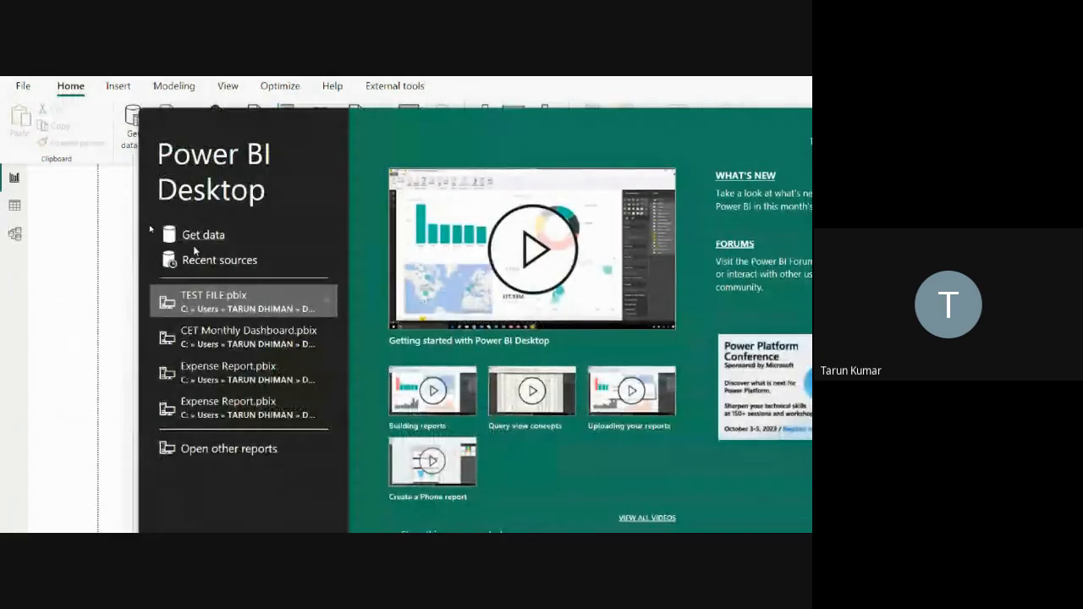
click(206, 237)
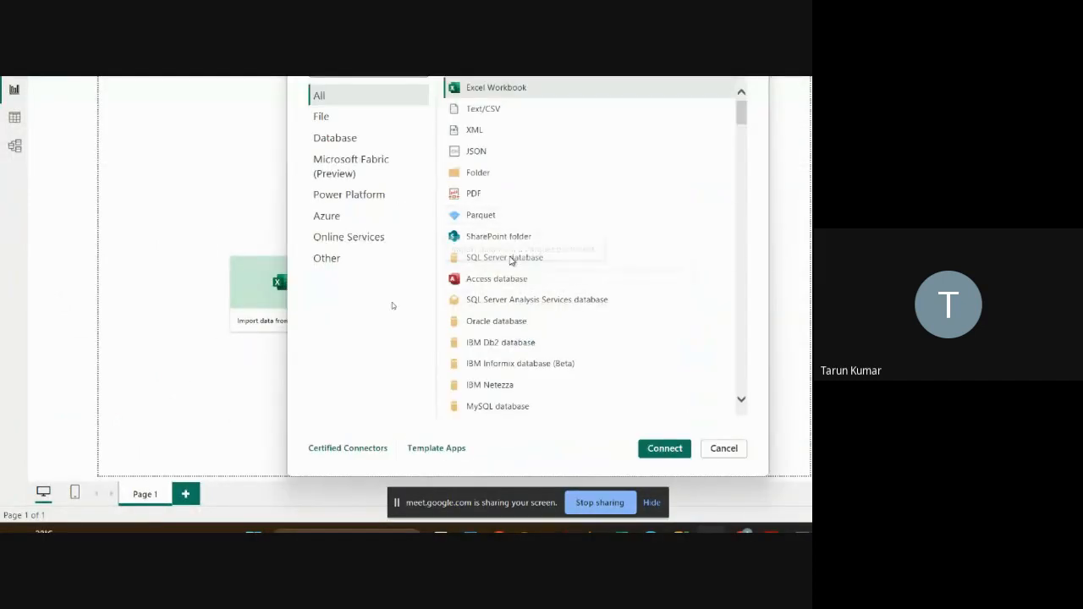
click(506, 259)
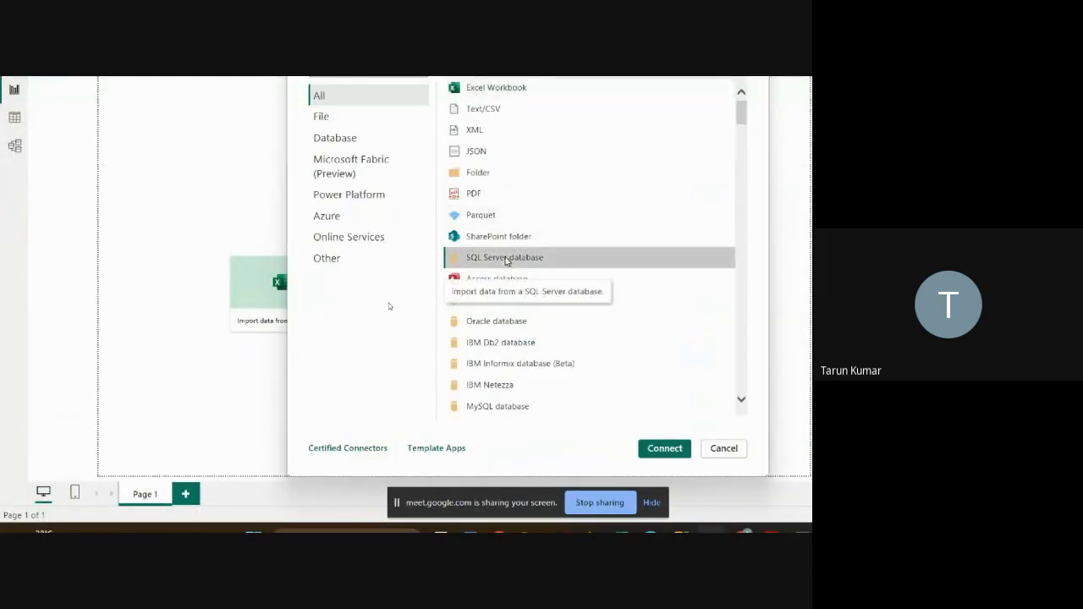
click(666, 449)
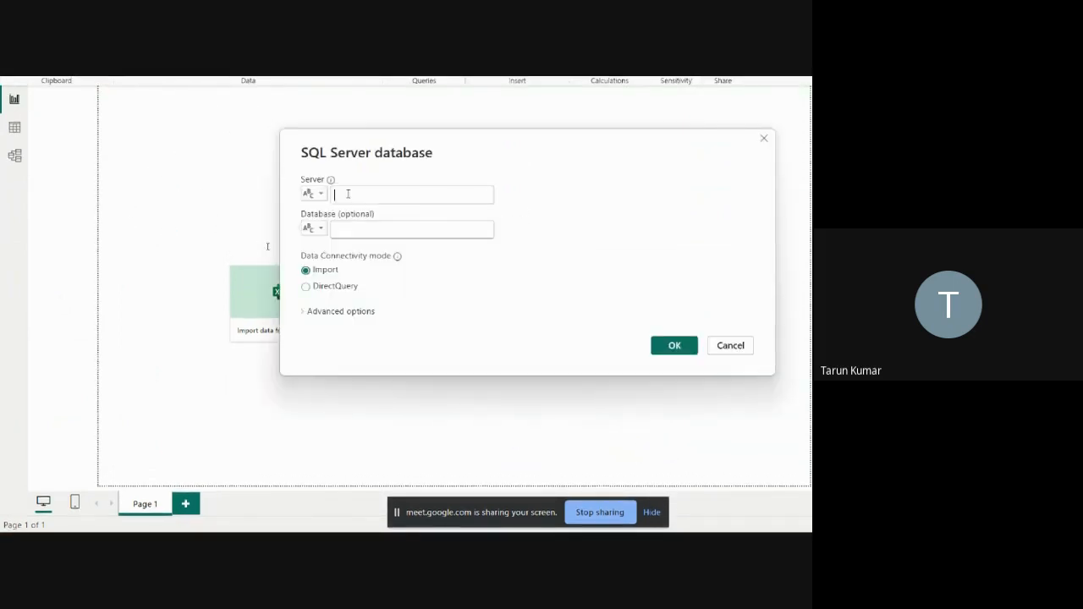
Step: Switch to SQL Server Management Studio and copy the server name MSI\MSSQLSERVER02 from the server's properties
click(354, 196)
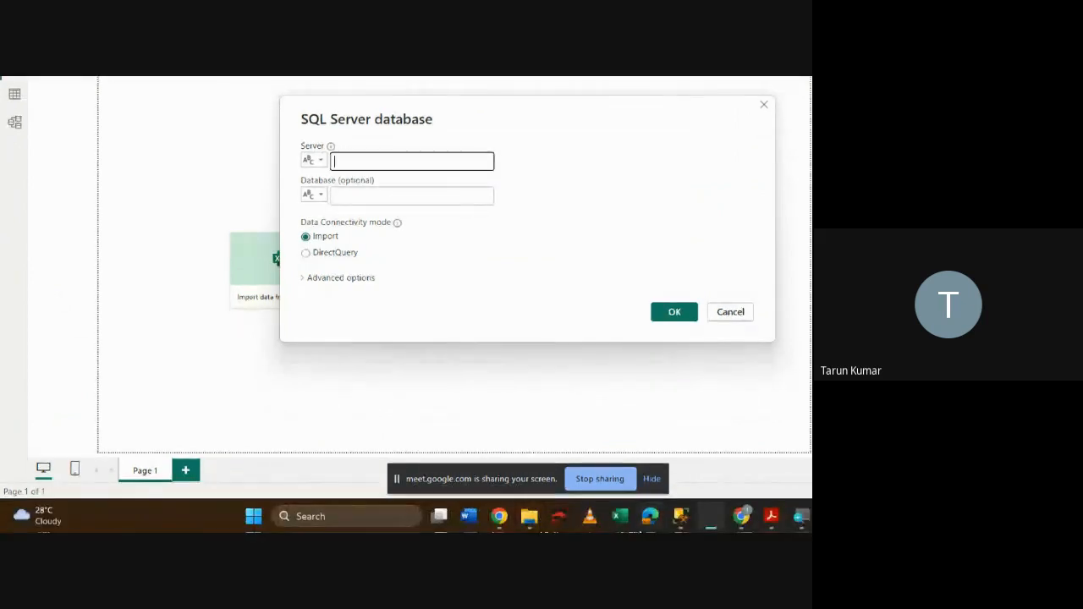
click(681, 516)
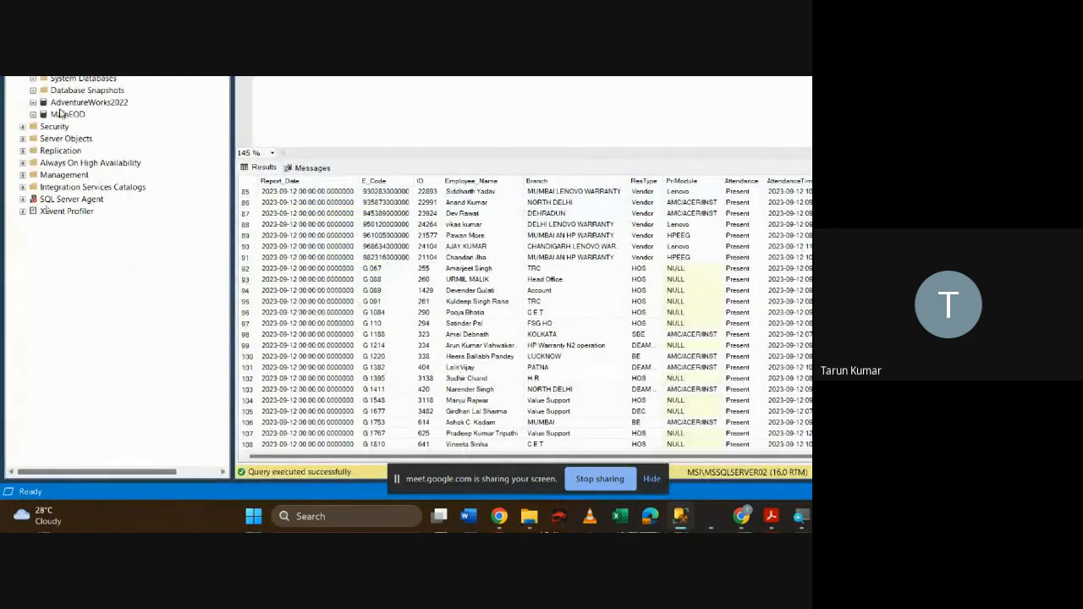
right_click(64, 135)
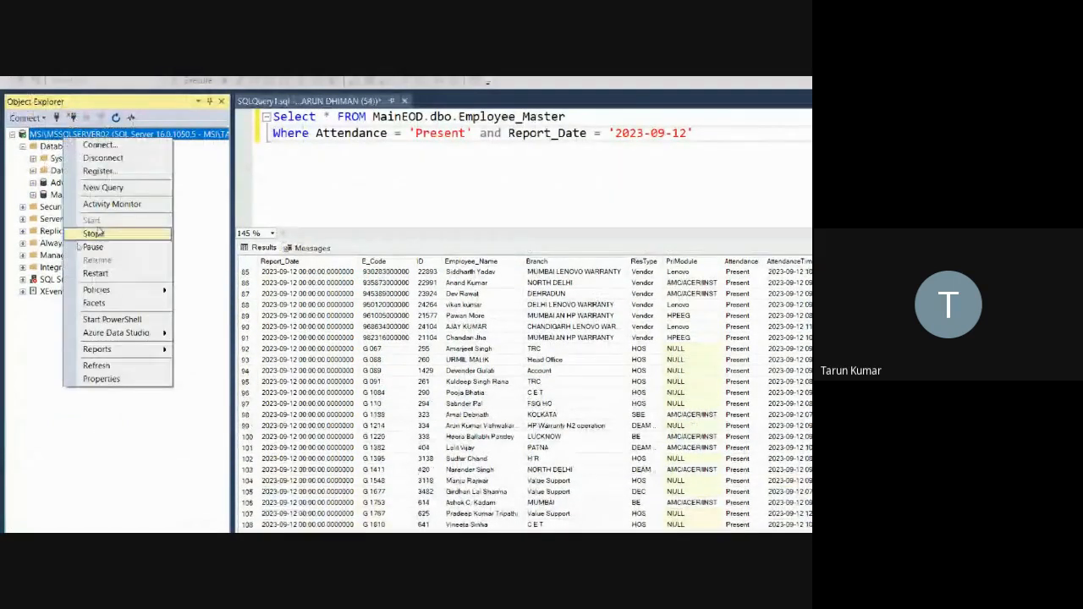
click(114, 378)
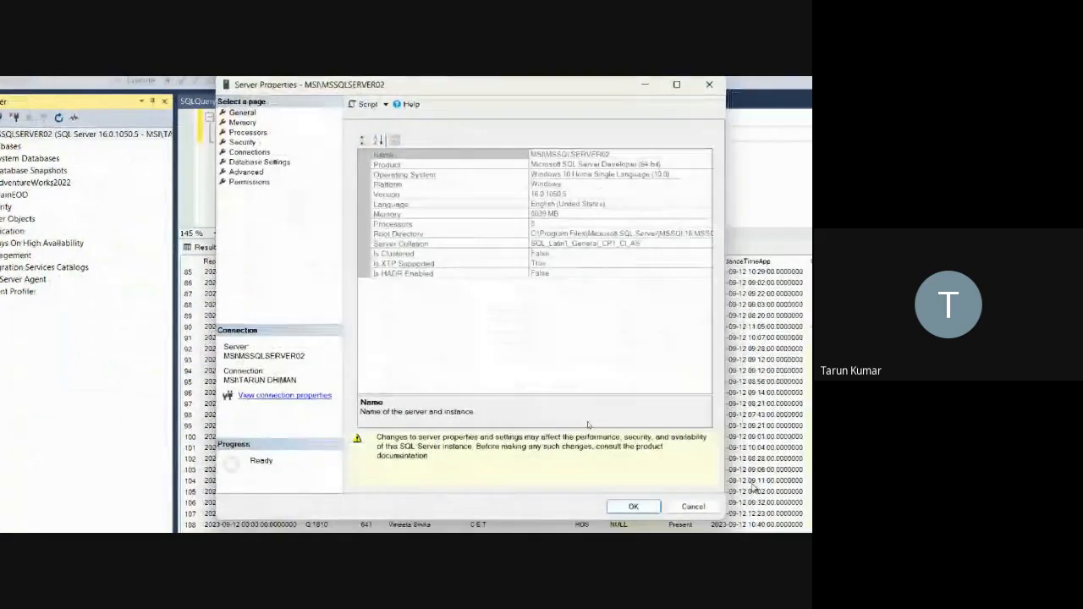
click(594, 156)
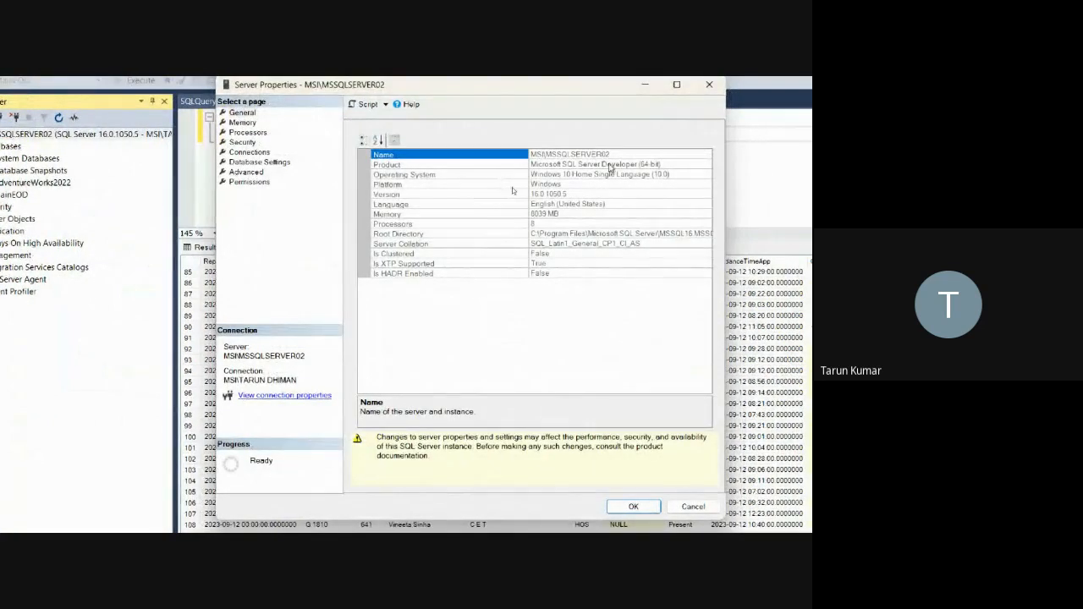
drag(610, 156, 521, 140)
key(ctrl+c)
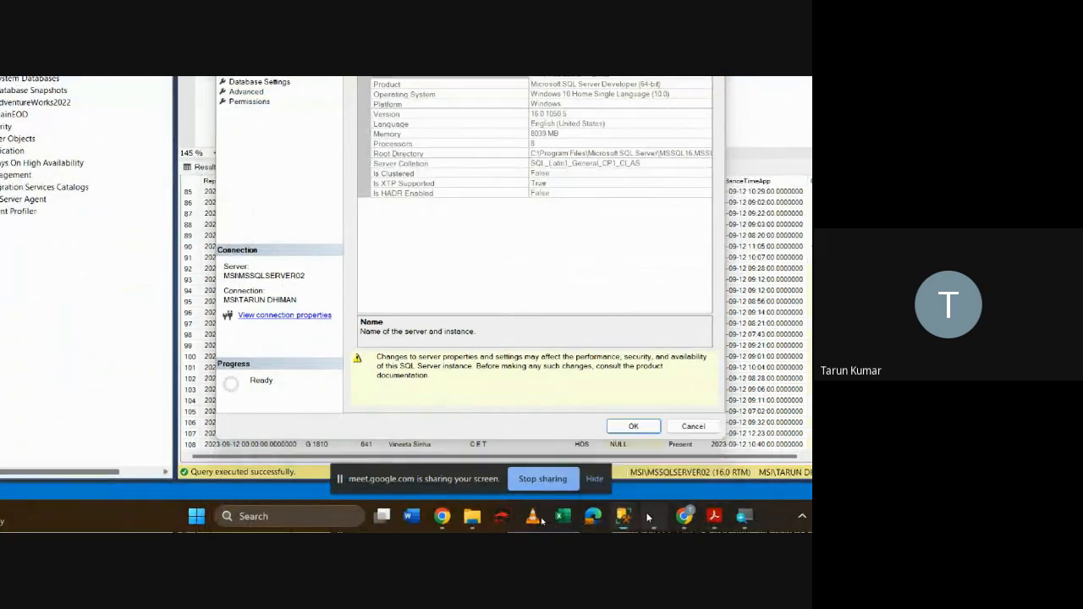
Step: Switch back to Power BI Desktop and enter MSI\MSSQLSERVER02 as the server and MainEOD as the database
click(653, 516)
key(ctrl+v)
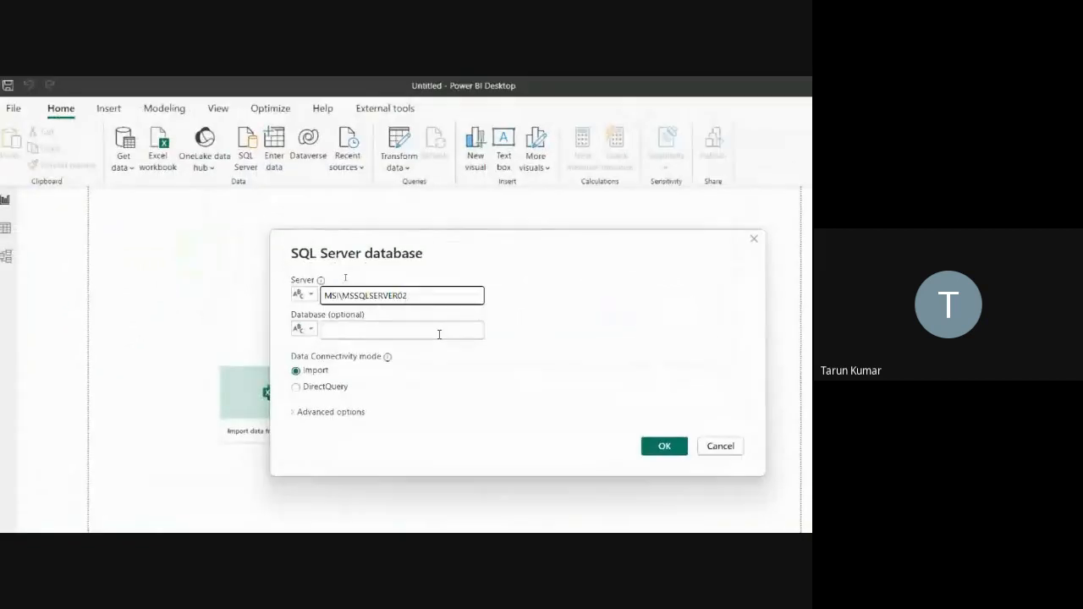
click(439, 334)
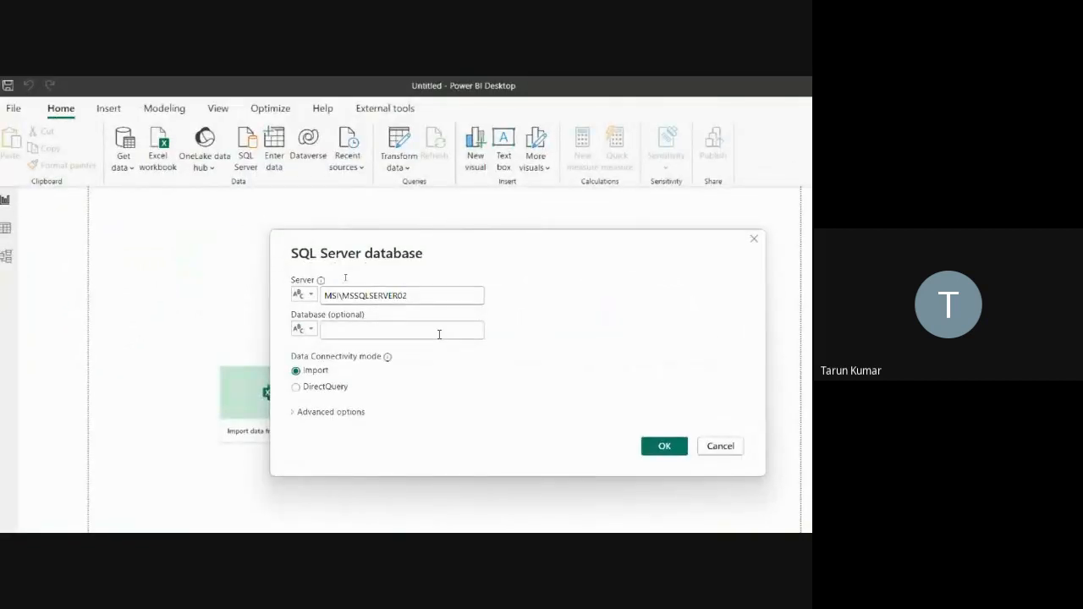
text(MainEOD)
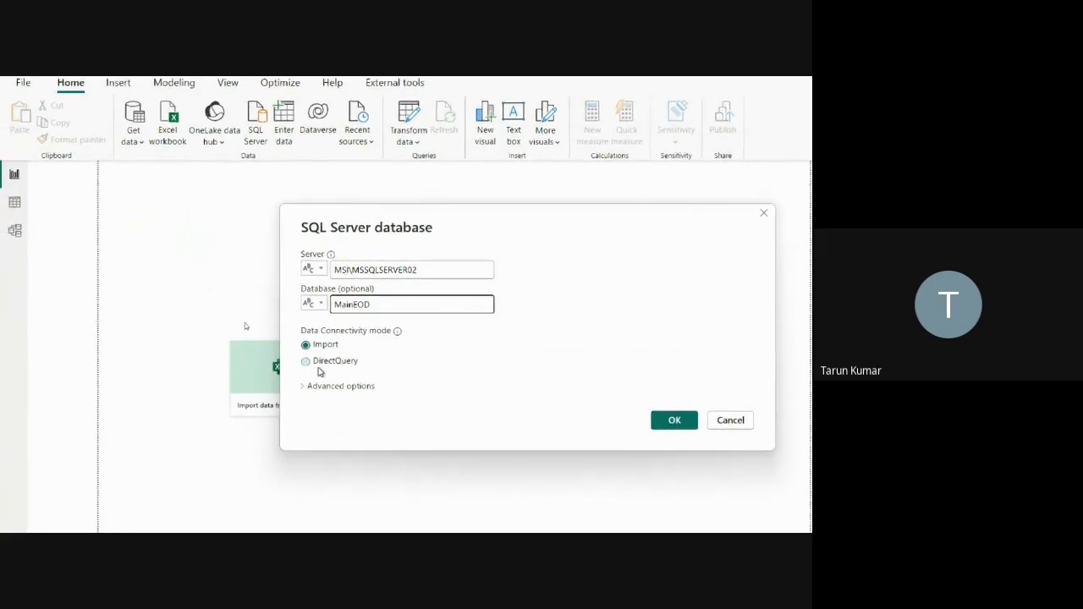
Step: Set the data connectivity mode to DirectQuery and expand the advanced options with the SQL statement field
click(321, 366)
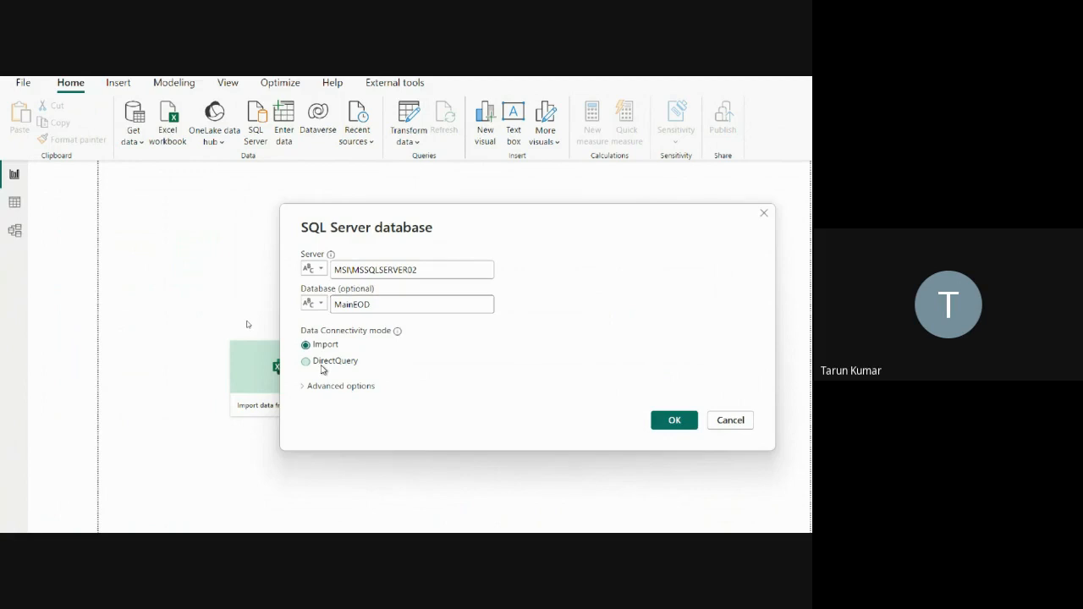
click(322, 388)
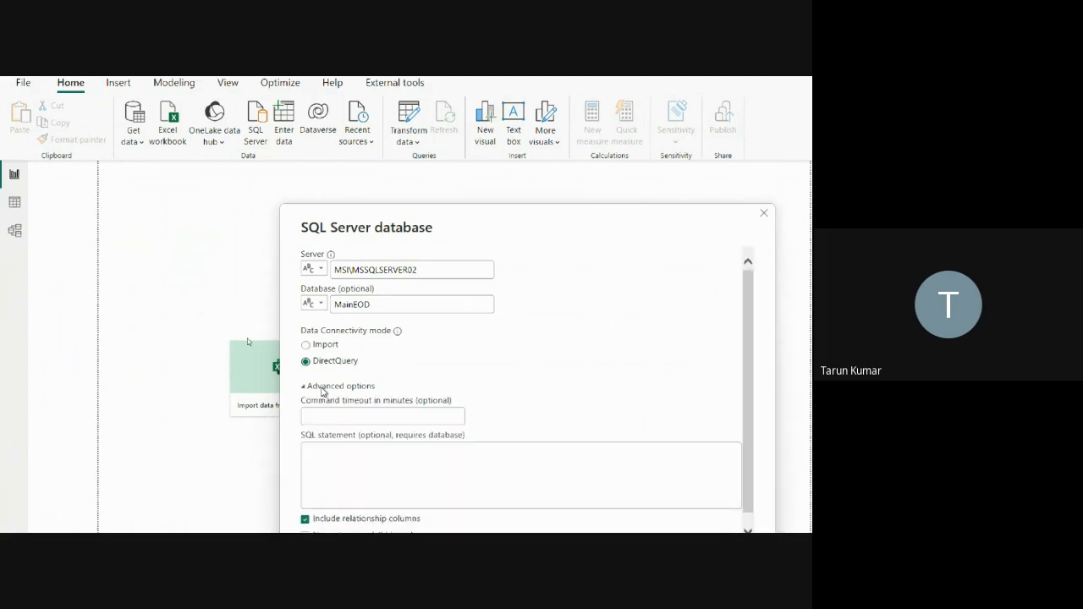
scroll(323, 391, down, 1)
drag(479, 237, 402, 161)
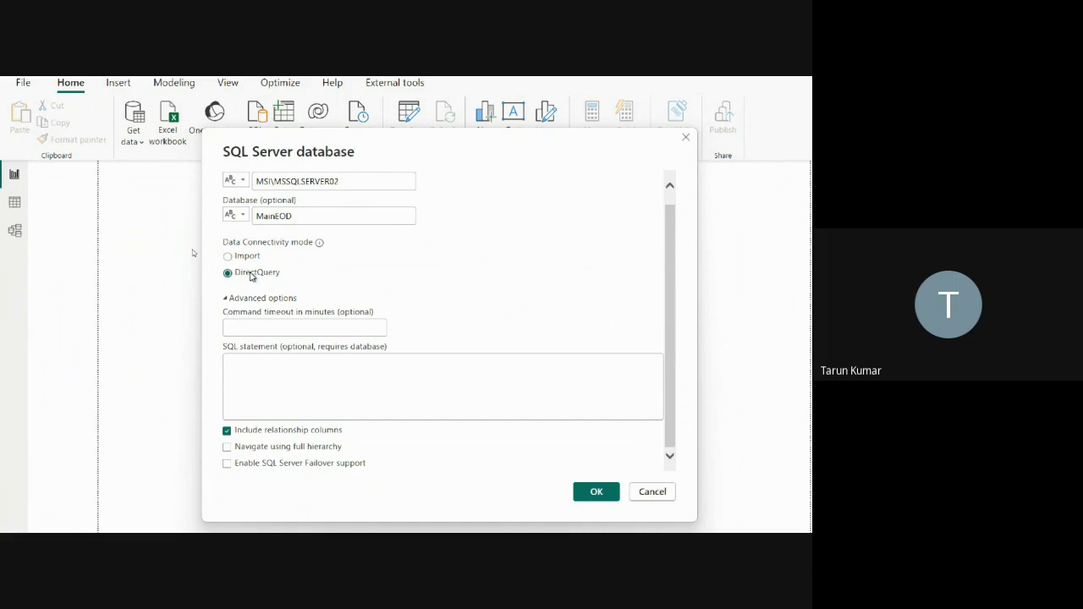
click(269, 372)
Step: Submit the SQL Server connection, correct the flagged Server entry and submit it again
click(596, 492)
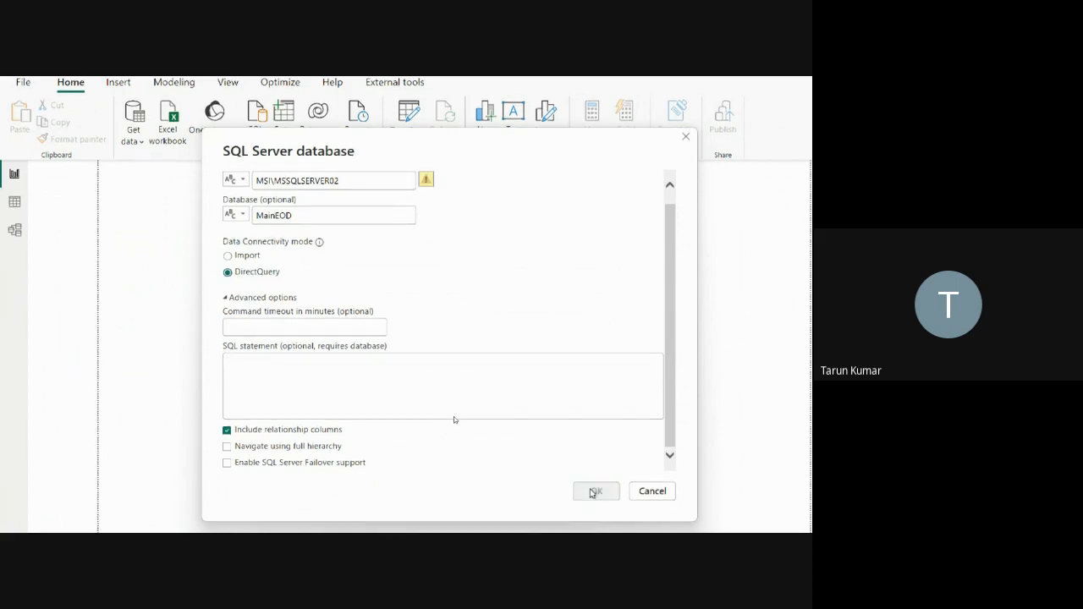
scroll(398, 208, up, 1)
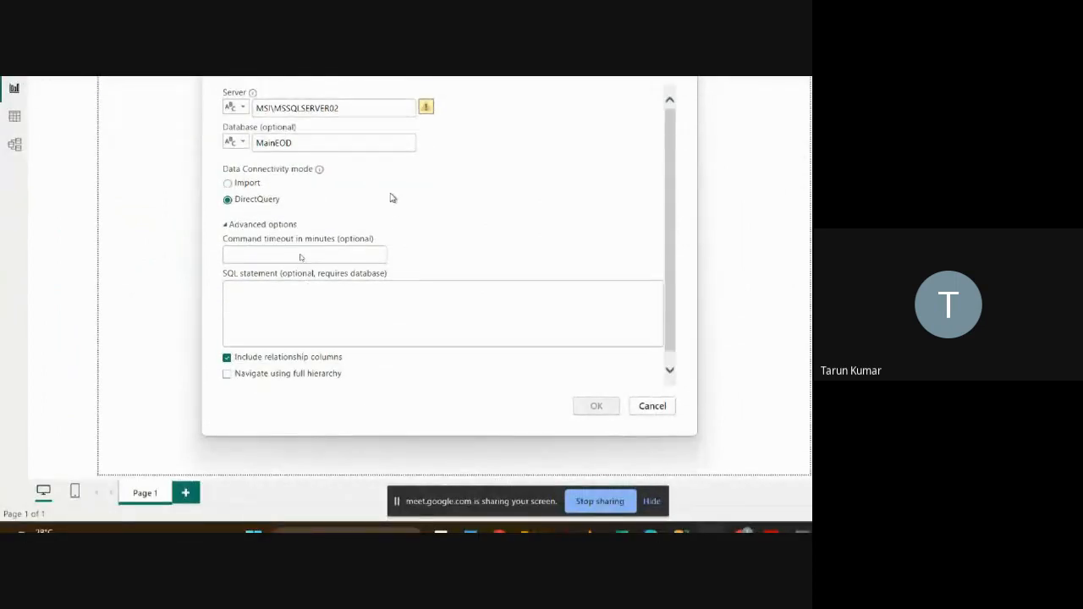
click(373, 108)
click(594, 408)
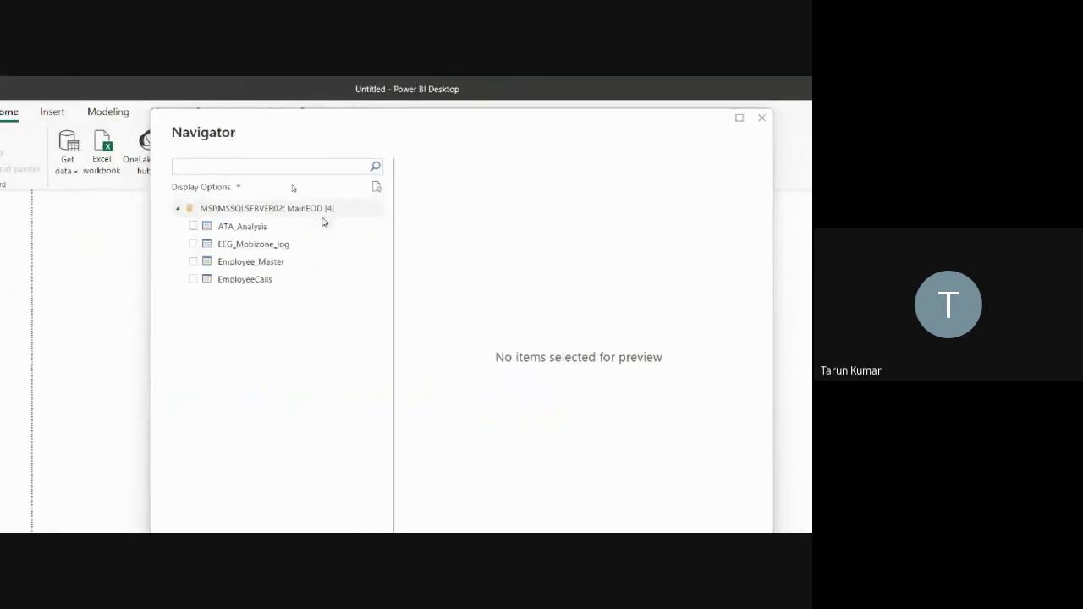
Step: Preview ATA_Analysis in the Navigator and mark the tables ATA_Analysis, EEG_Mobizone_log and Employee_Master
click(224, 230)
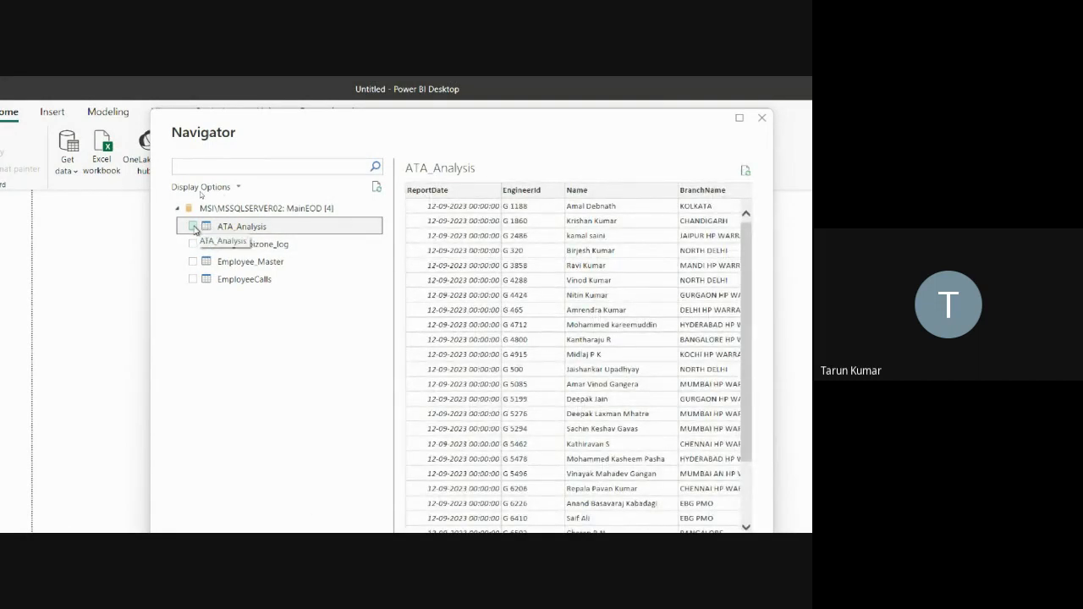
click(192, 226)
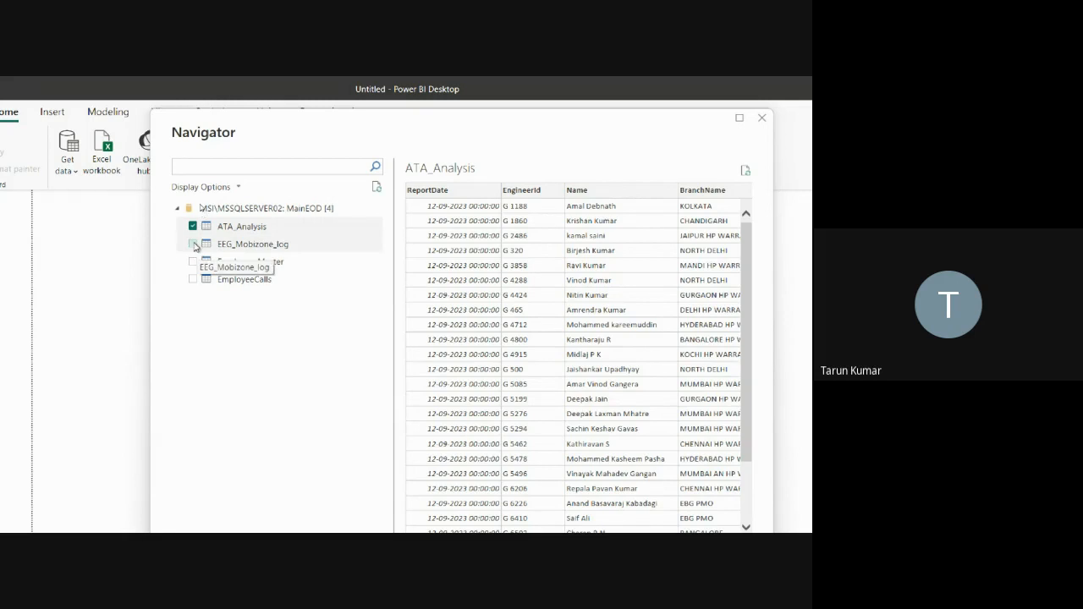
click(193, 243)
click(192, 263)
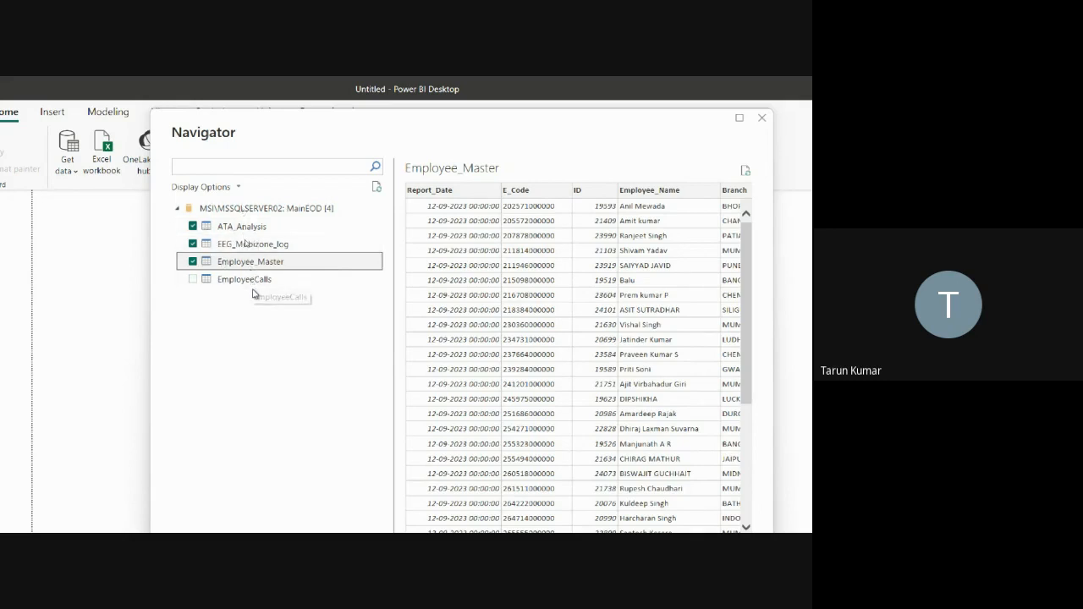
Step: Unmark ATA_Analysis and EEG_Mobizone_log, and open only Employee_Master in the Power Query Editor for transformation
click(193, 227)
click(194, 245)
click(194, 245)
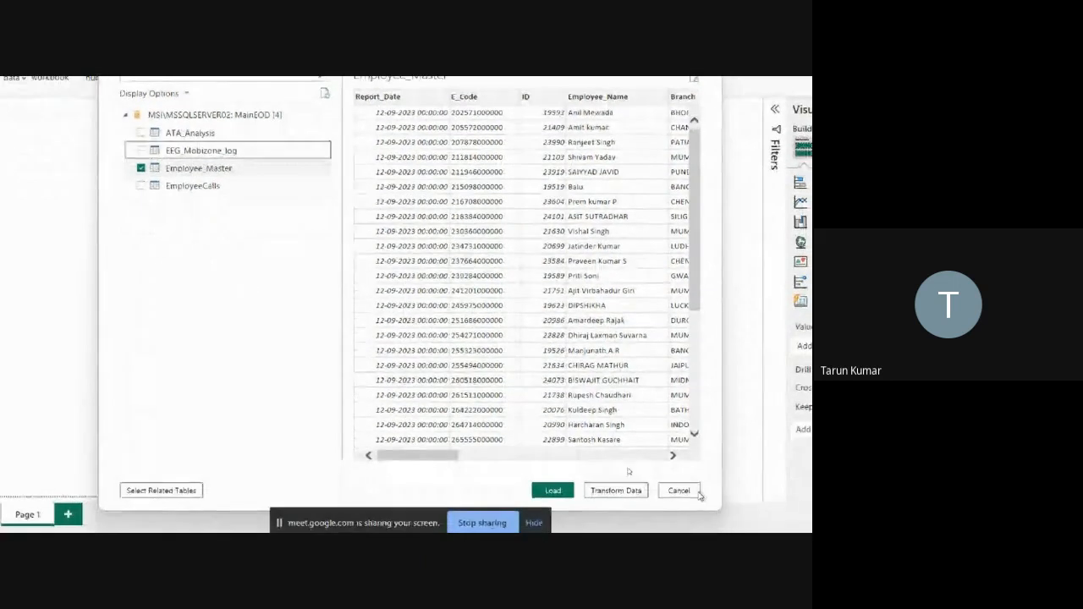
click(621, 501)
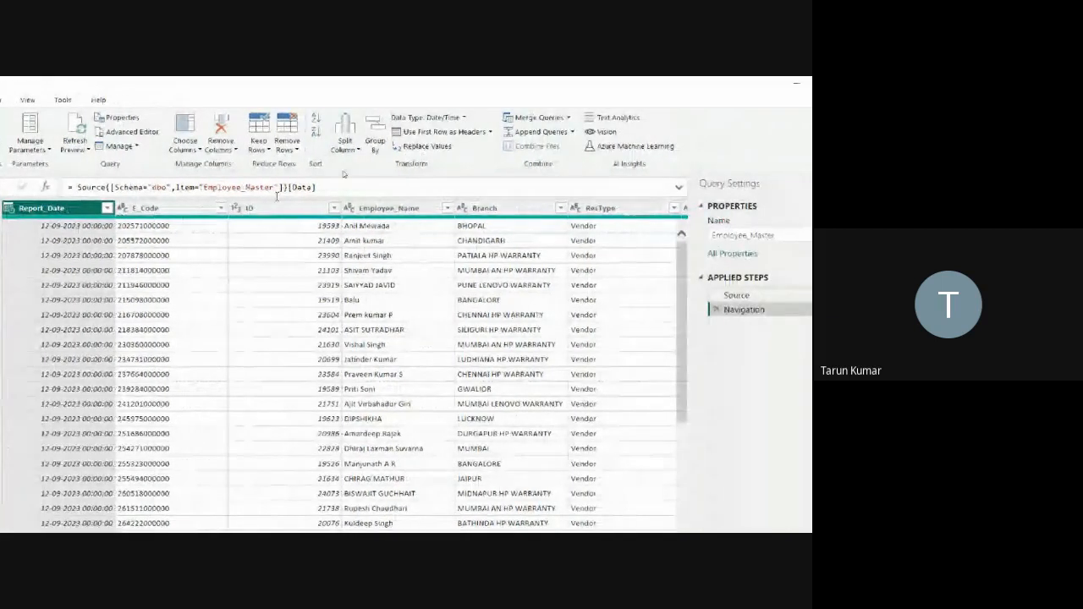
Step: Filter the E_Code column of Employee_Master to only the first three codes in its value list
click(220, 208)
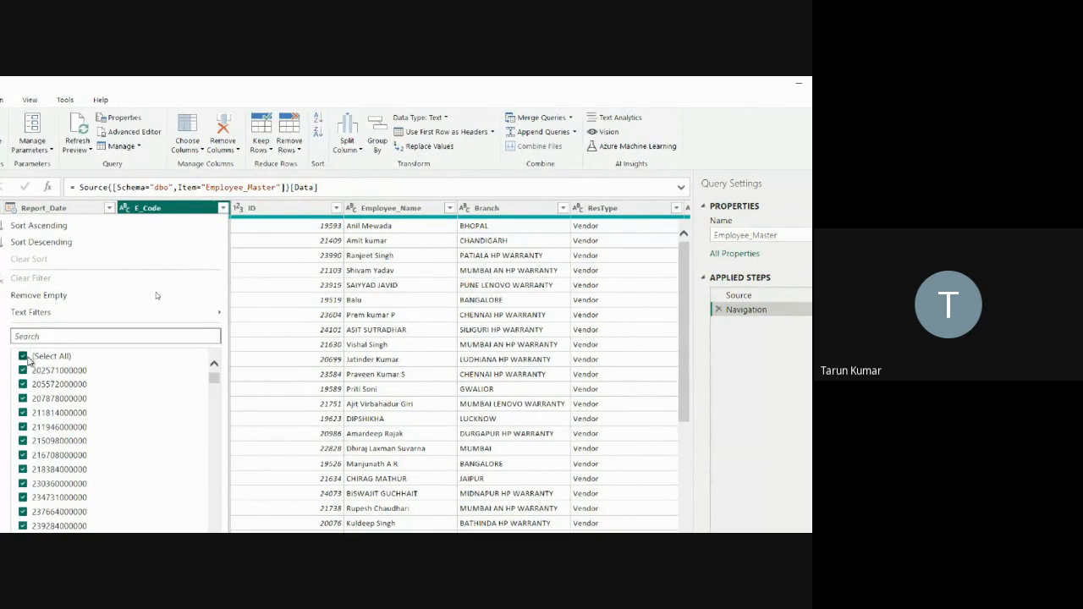
click(23, 357)
click(25, 369)
click(25, 384)
click(25, 398)
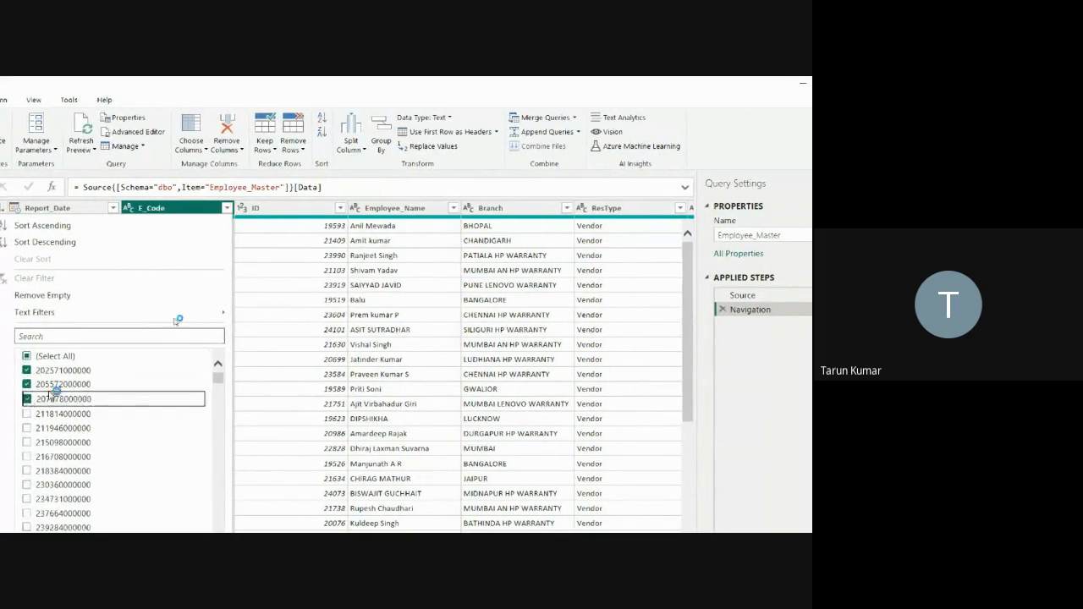
click(156, 530)
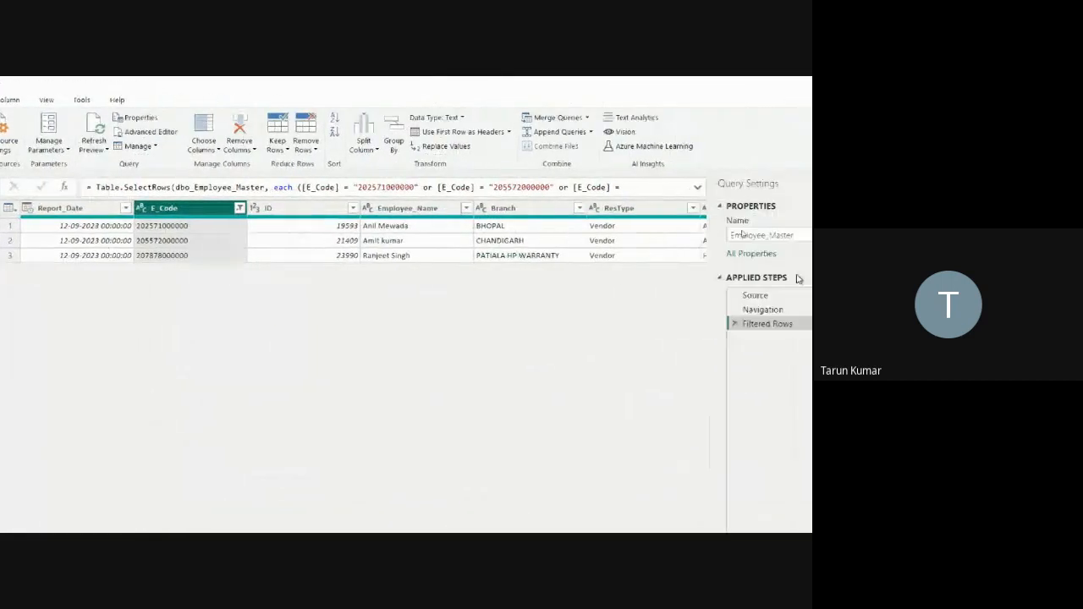
Step: Delete the Filtered Rows and Navigation steps, and open the ATA_Analysis table from the source's table list
click(714, 323)
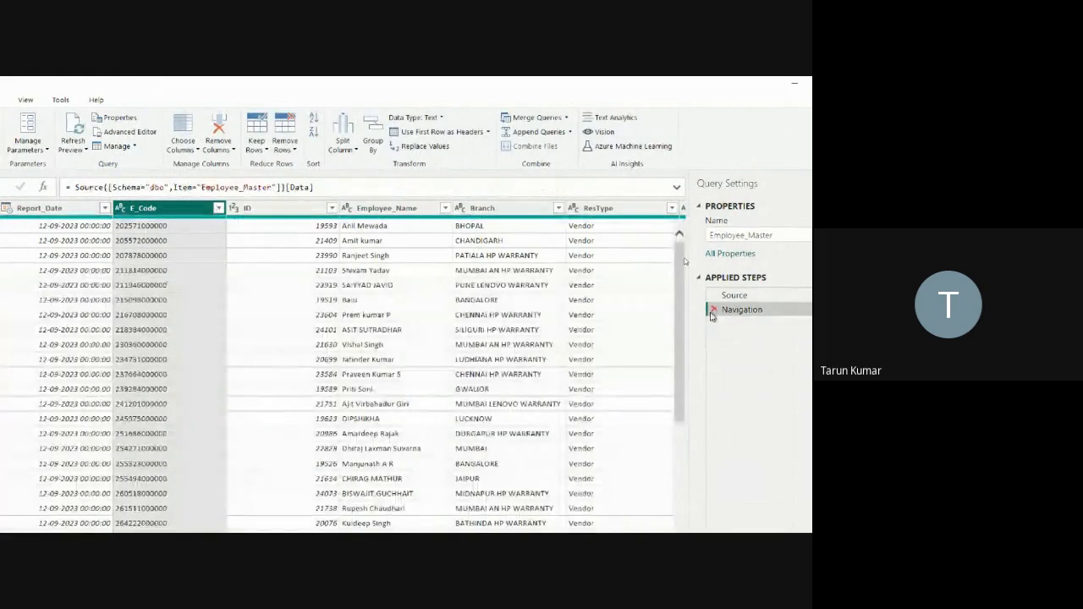
click(714, 309)
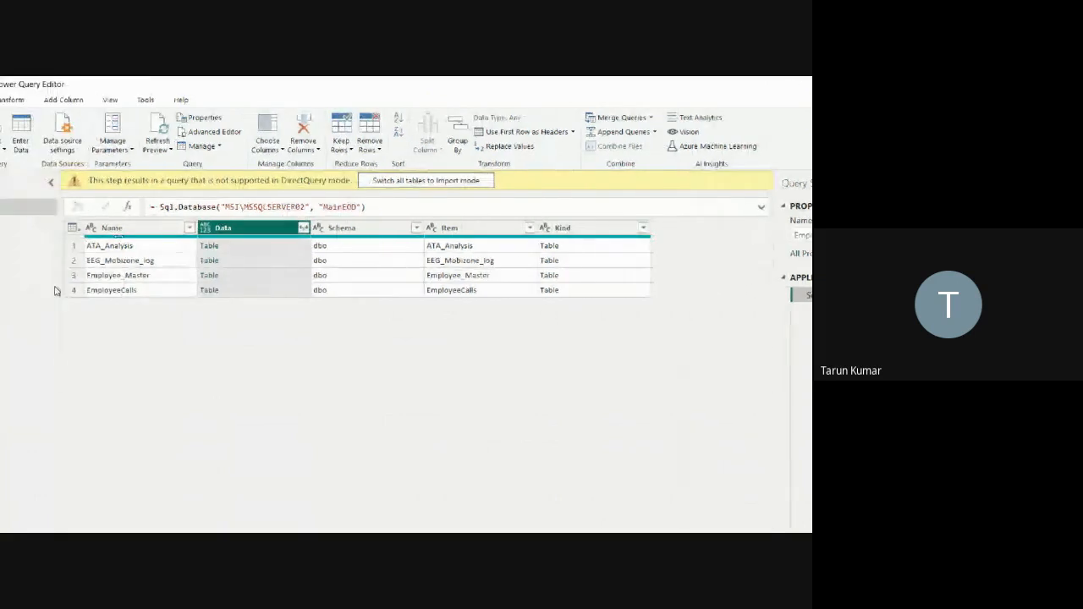
click(209, 247)
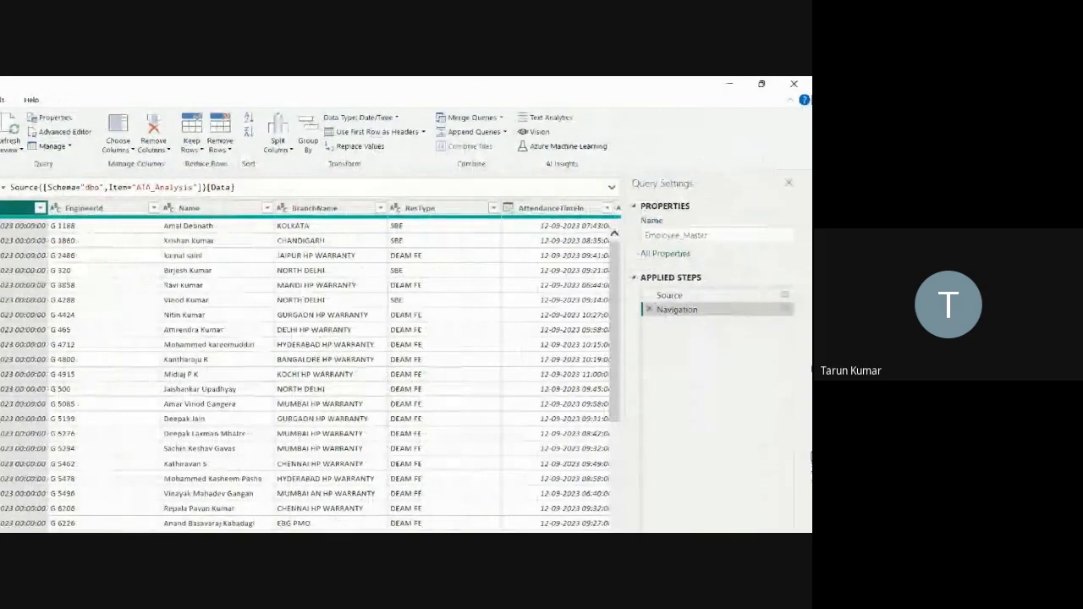
Step: Look through the filter values of the EngineerId column and close the list without changing it
click(149, 208)
click(110, 208)
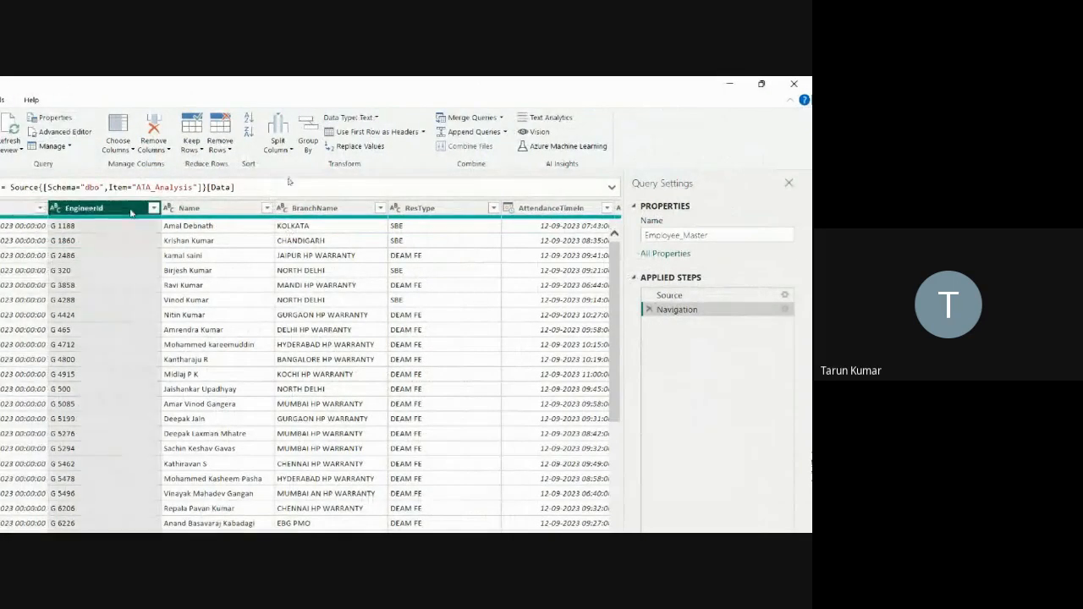
click(153, 209)
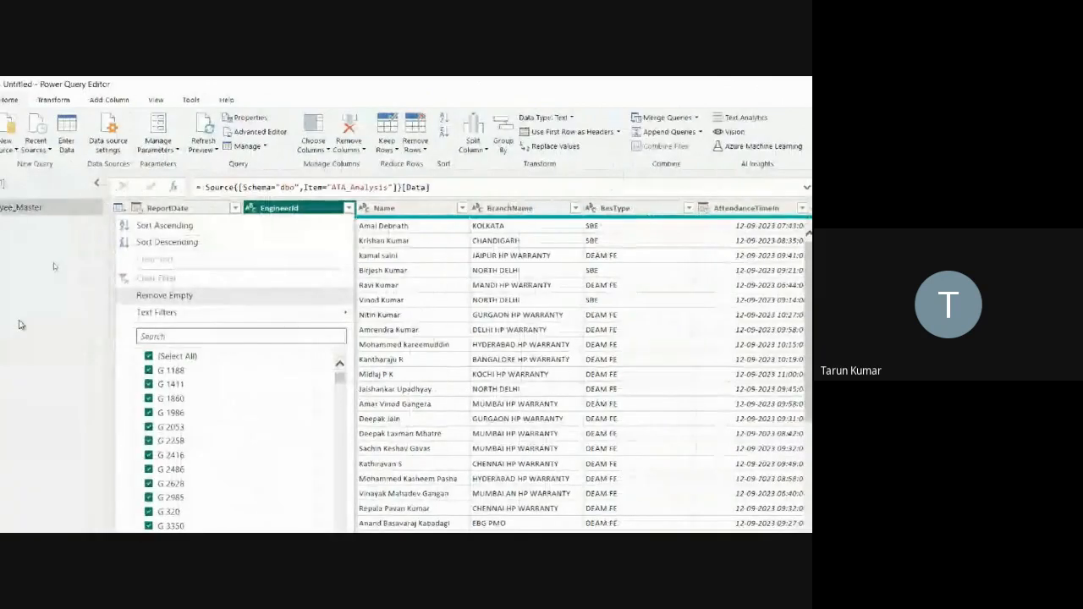
click(152, 209)
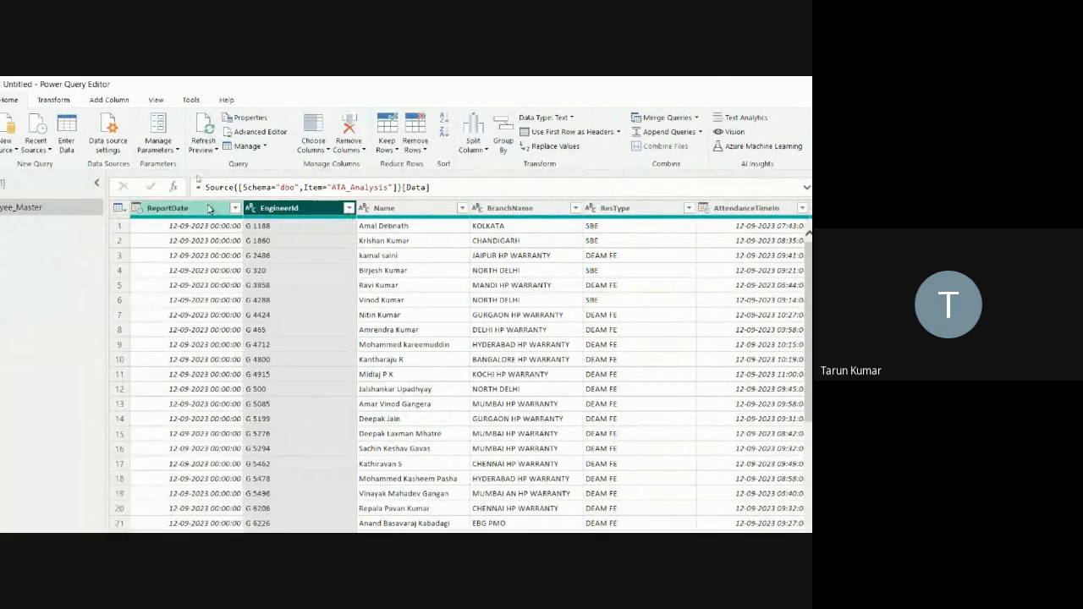
Step: Load the full list of ReportDate values and exclude 12-09-2023, keeping only the rows dated 13-09-2023
click(213, 209)
click(236, 210)
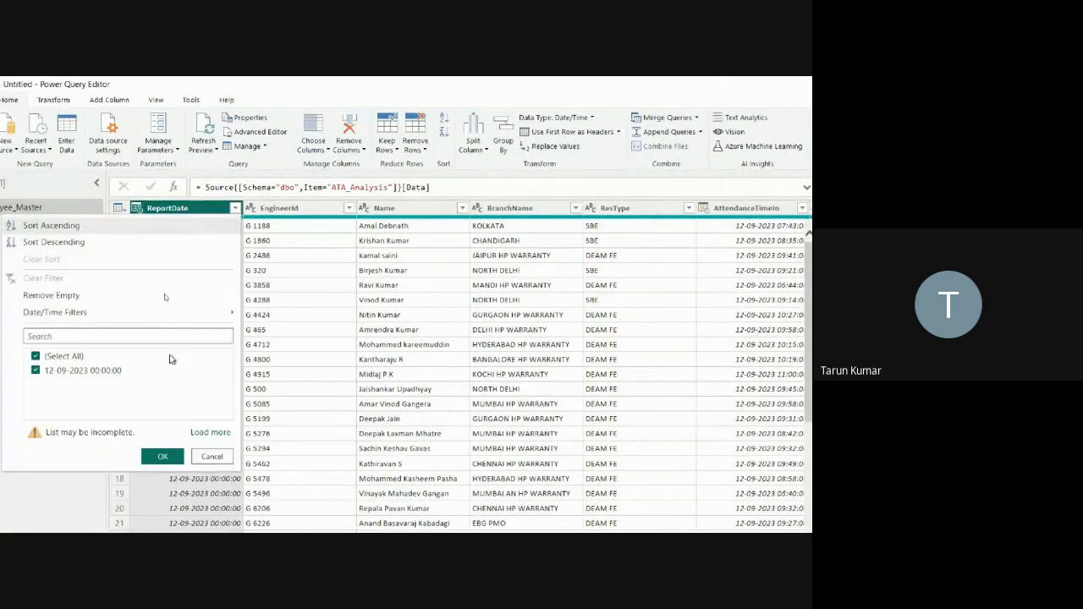
click(208, 432)
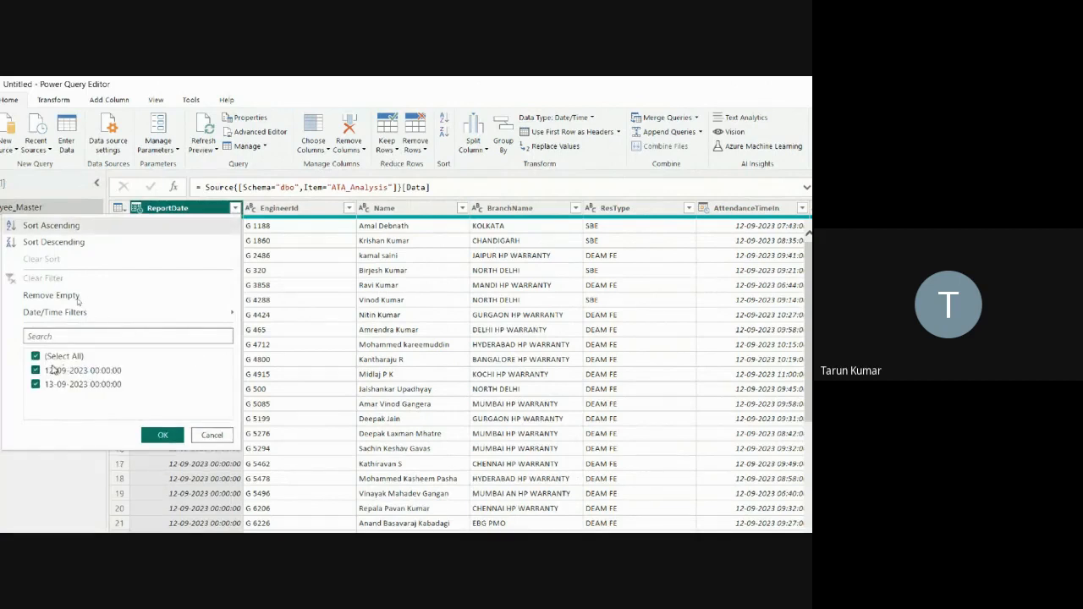
click(34, 370)
click(162, 435)
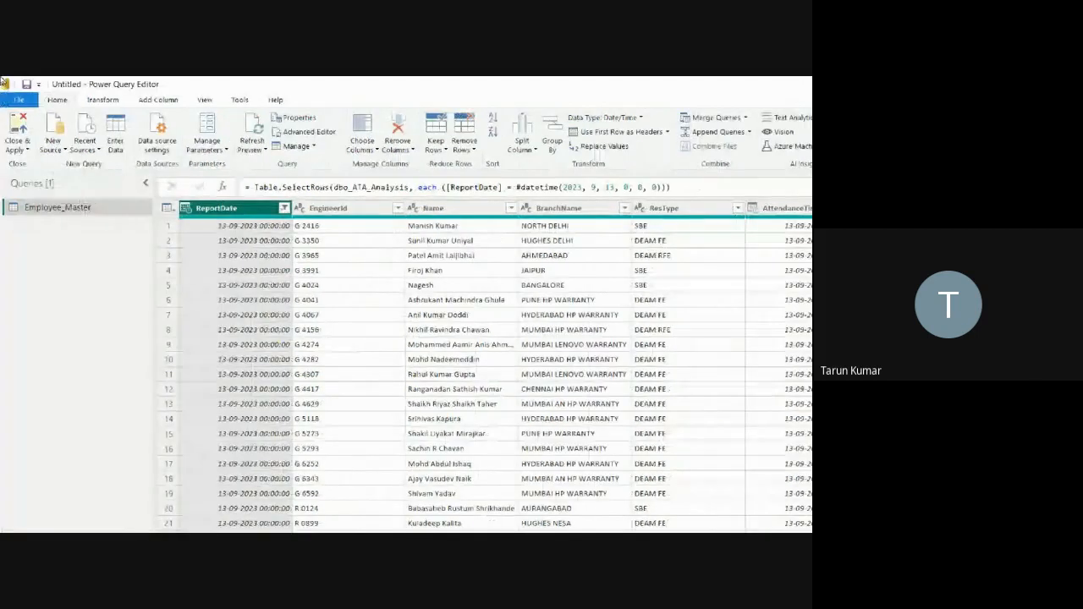
Step: Set up a new SQL Server source for MSI\MSSQLSERVER02 and database MainEOD, with the advanced options' SQL statement field ready for input
click(57, 145)
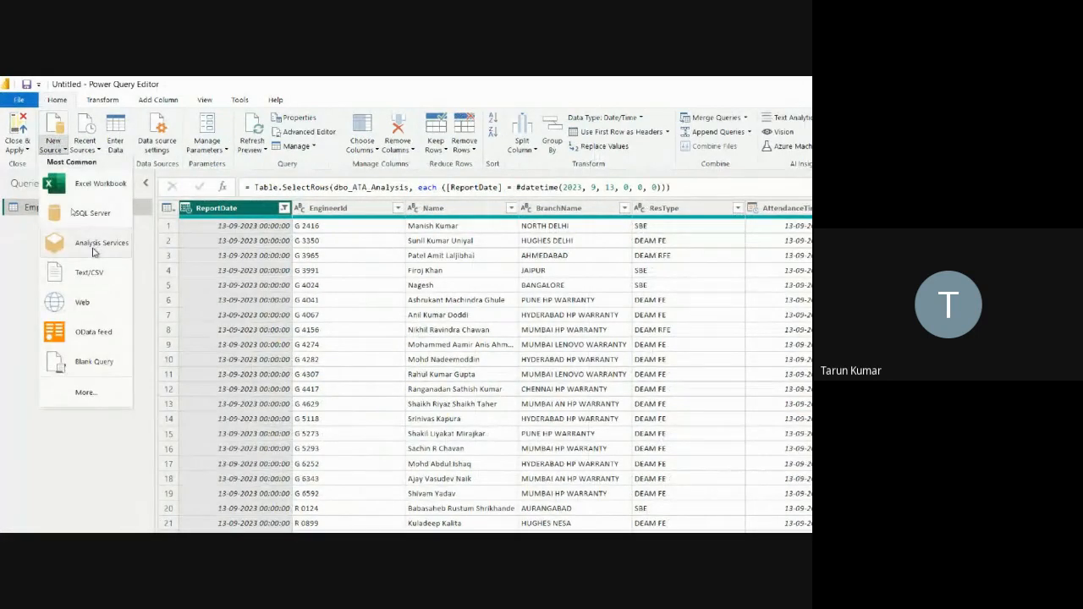
click(84, 183)
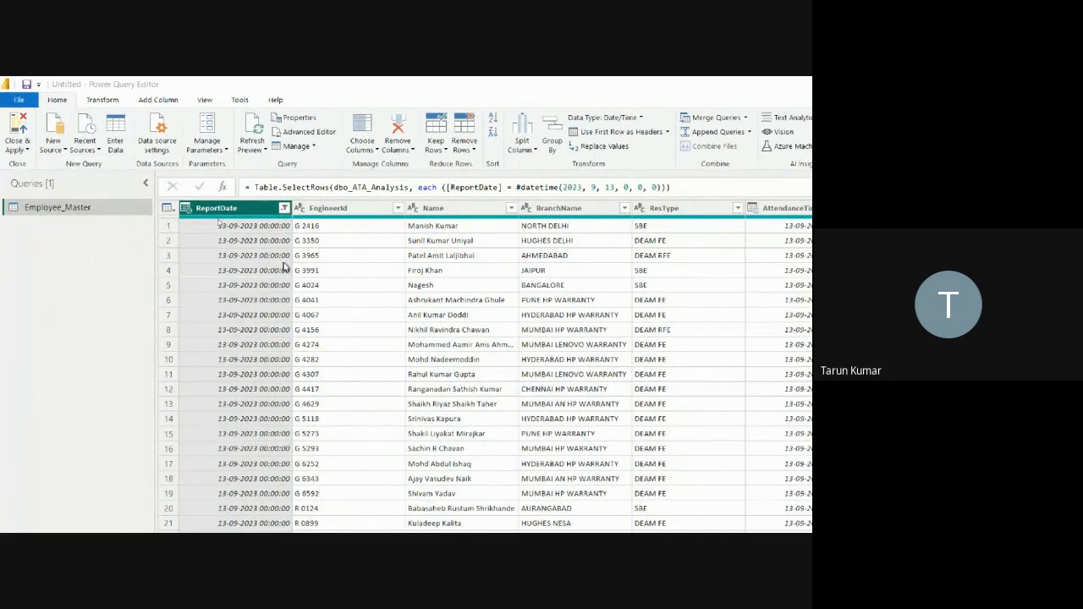
text(MSI\MSSQLSERVER02)
click(371, 333)
text(Main)
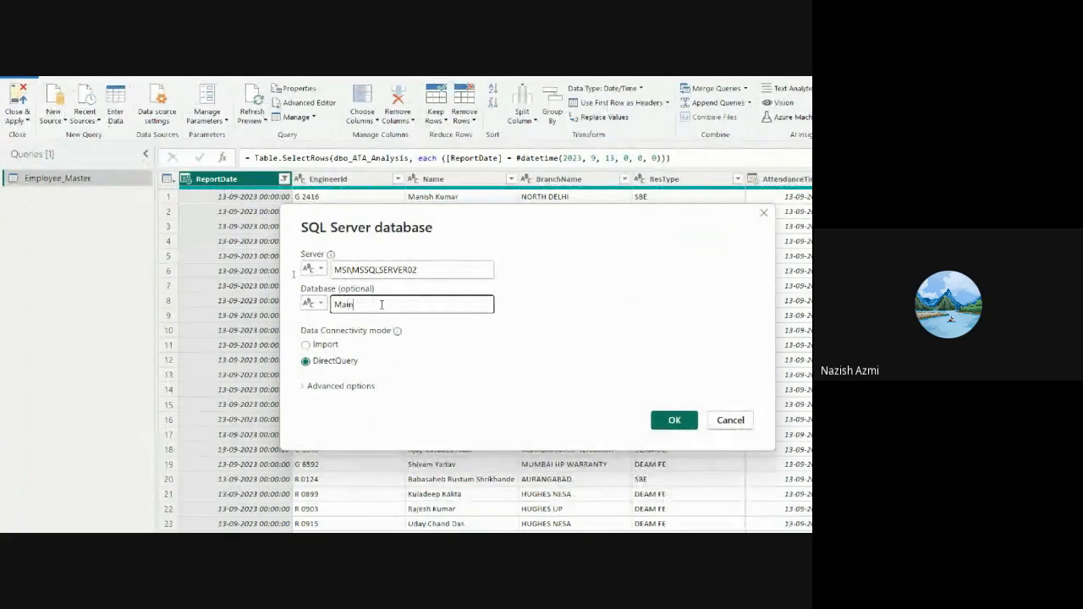
click(337, 386)
click(416, 439)
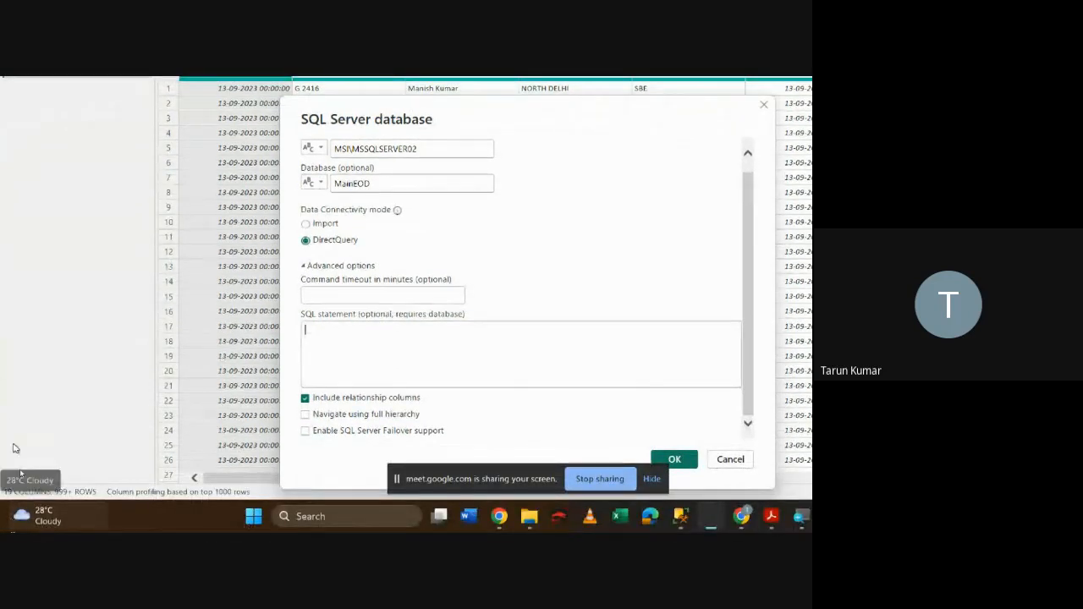
Step: Turn off the computer's Bluetooth with the Magnifier reduced to 100%, and restore the magnification to 130%
click(801, 516)
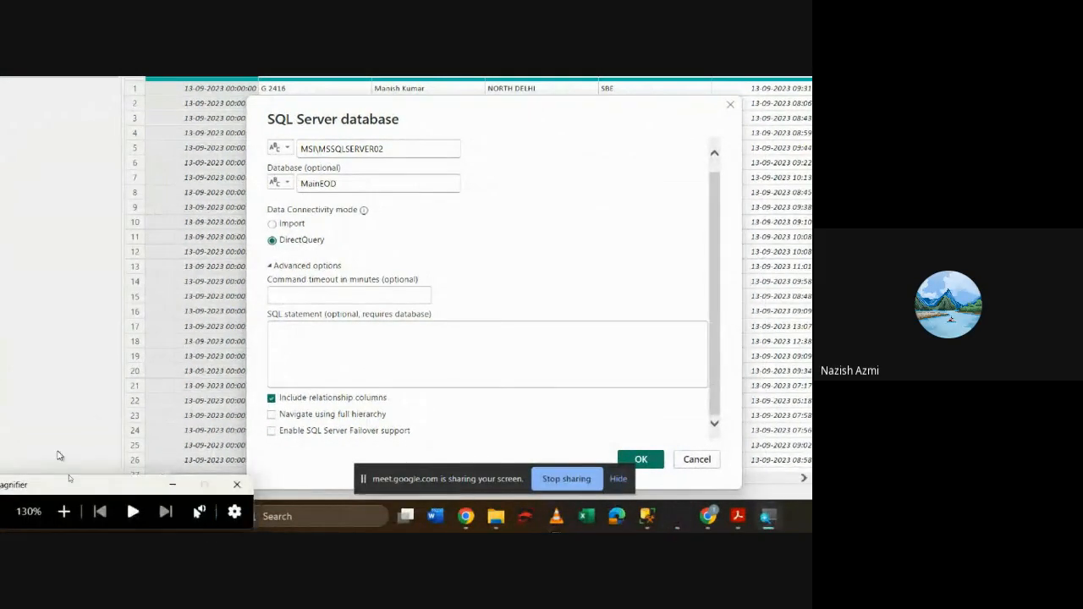
click(4, 512)
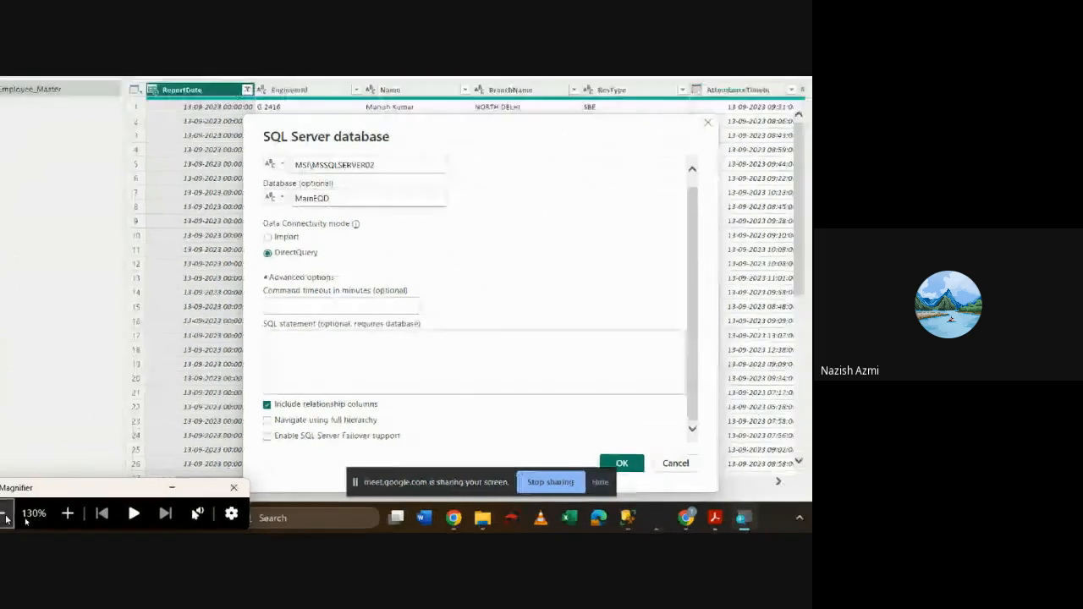
click(5, 518)
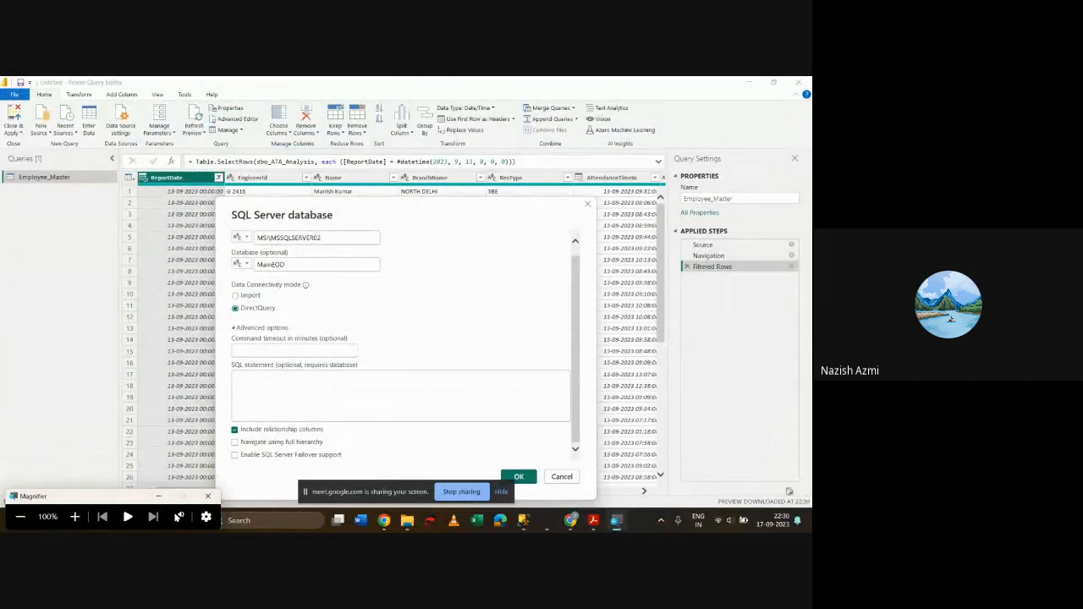
click(721, 522)
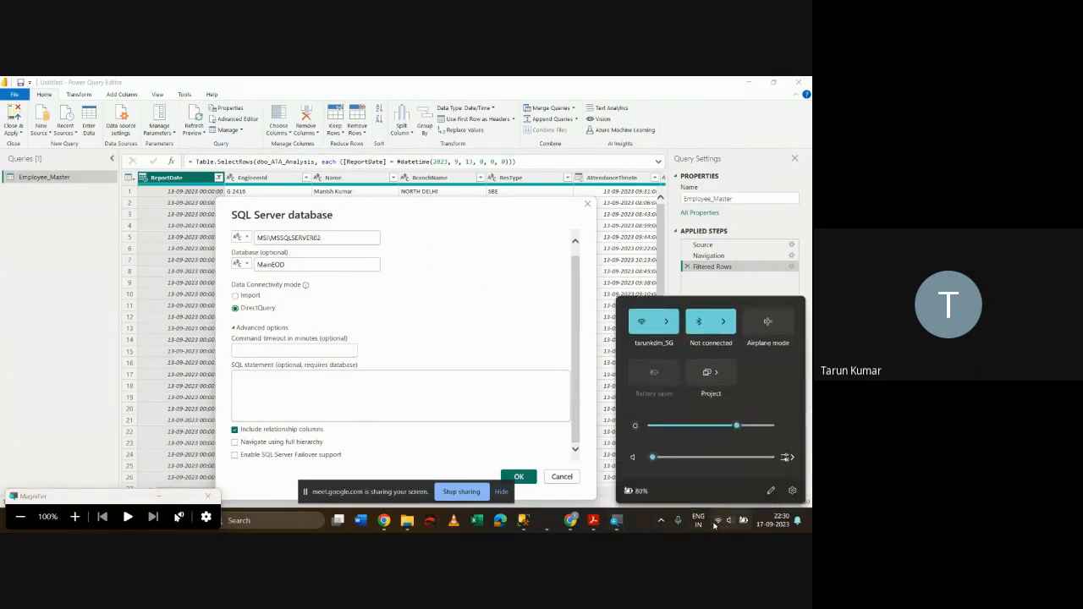
click(699, 320)
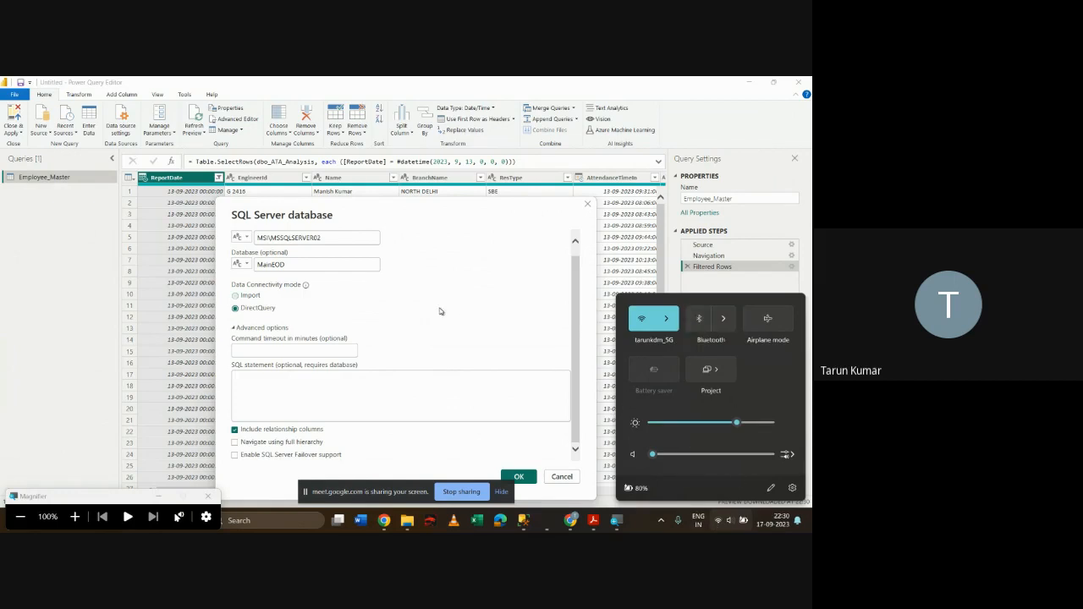
click(75, 516)
click(75, 516)
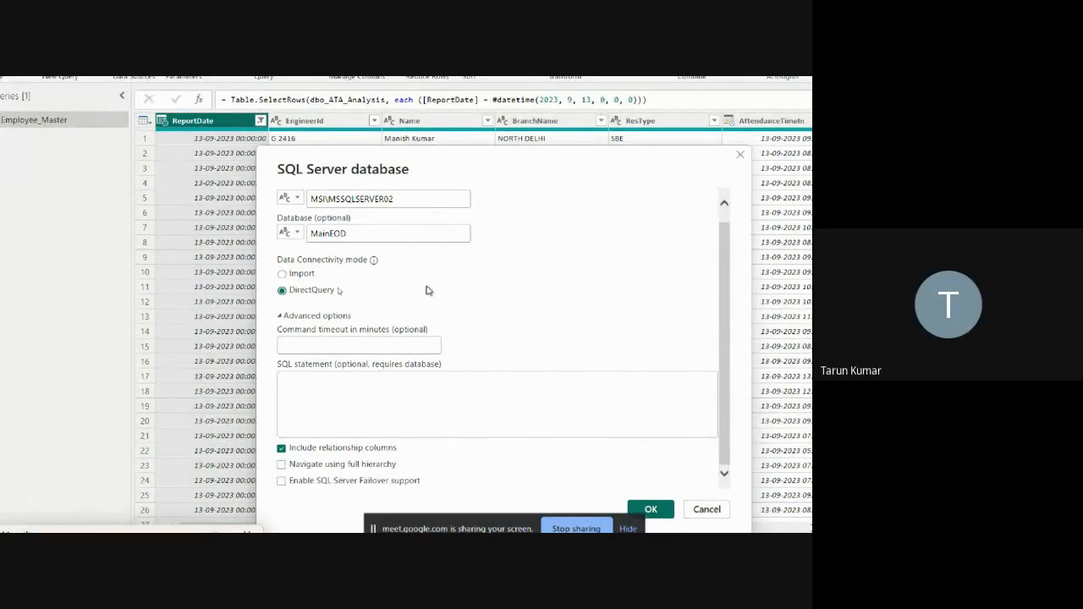
click(331, 396)
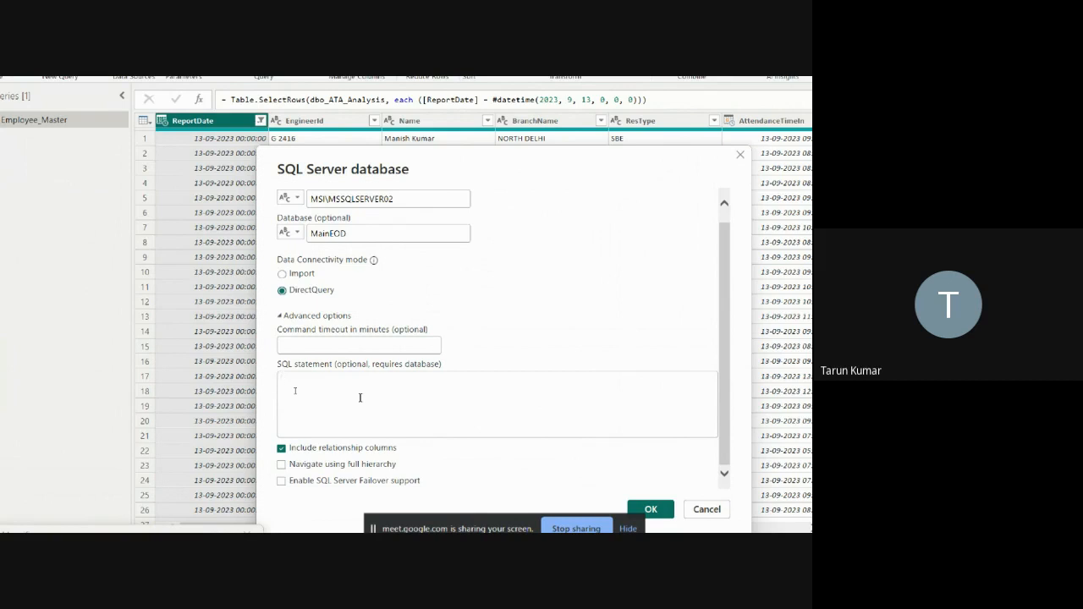
text(MSI\MSSQLSERVER0)
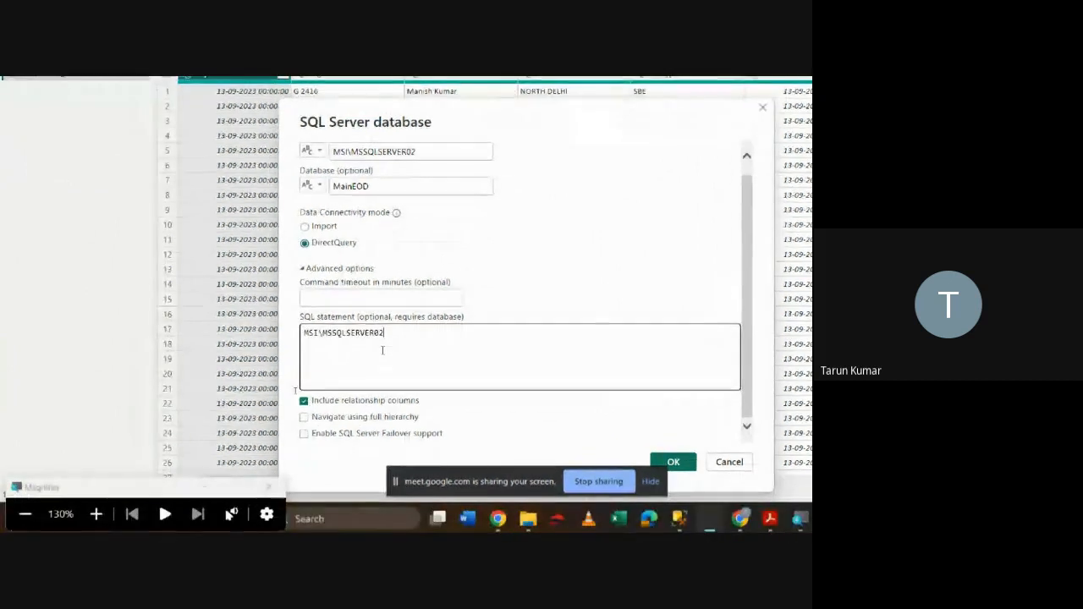
key(BackSpace)
key(BackSpace)
key(BackSpace)
key(BackSpace)
key(BackSpace)
key(BackSpace)
key(BackSpace)
key(BackSpace)
key(BackSpace)
key(BackSpace)
key(BackSpace)
key(BackSpace)
key(BackSpace)
key(BackSpace)
key(BackSpace)
key(BackSpace)
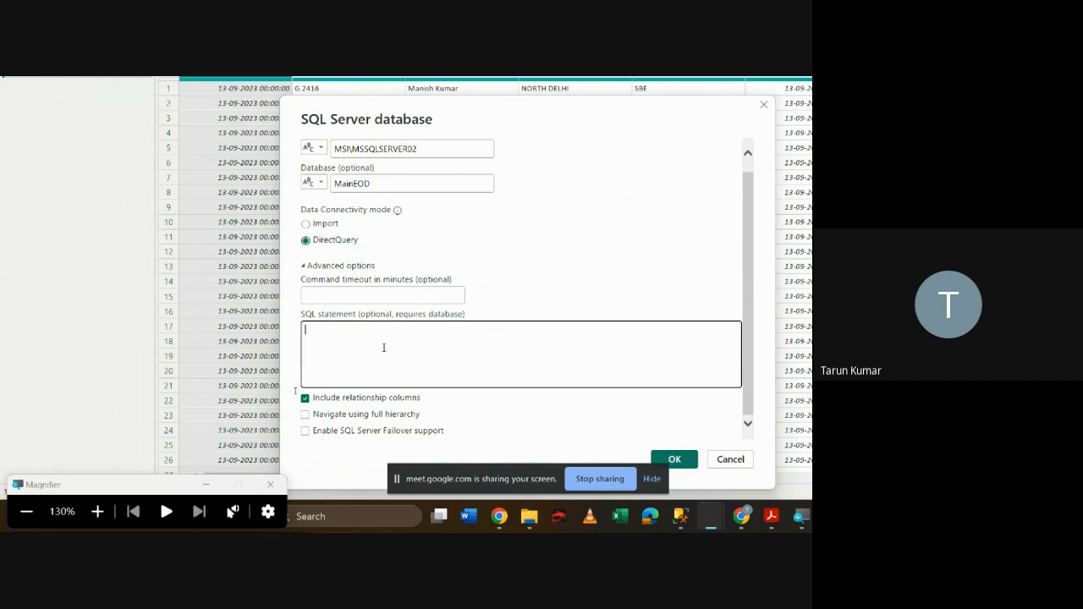
Step: Switch to SQL Server Management Studio and copy the whole Employee_Master query with its Attendance and Report_Date conditions
mouse_move(680, 515)
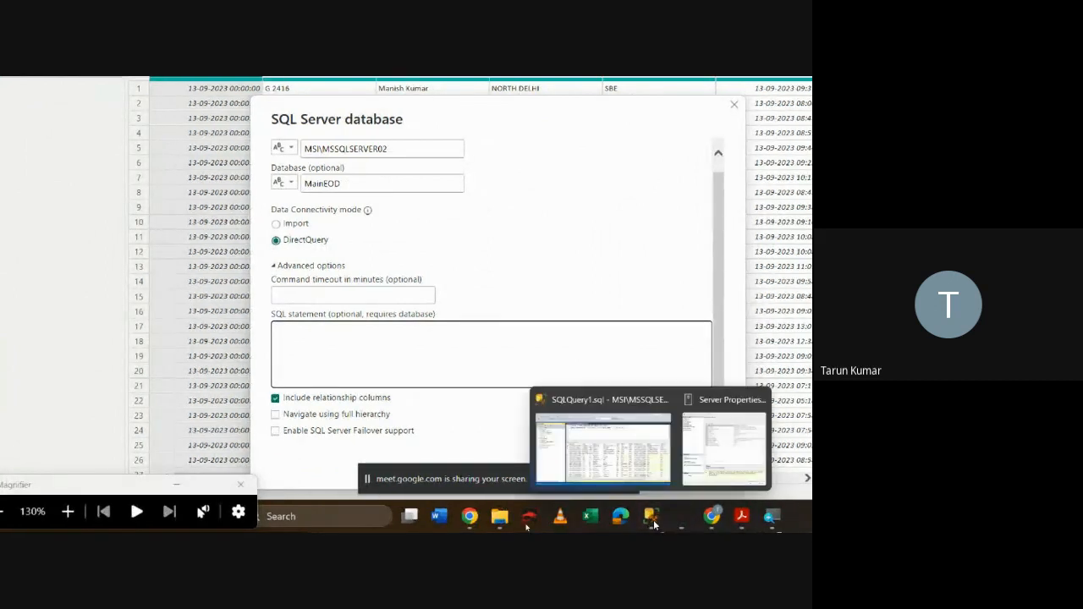
click(641, 441)
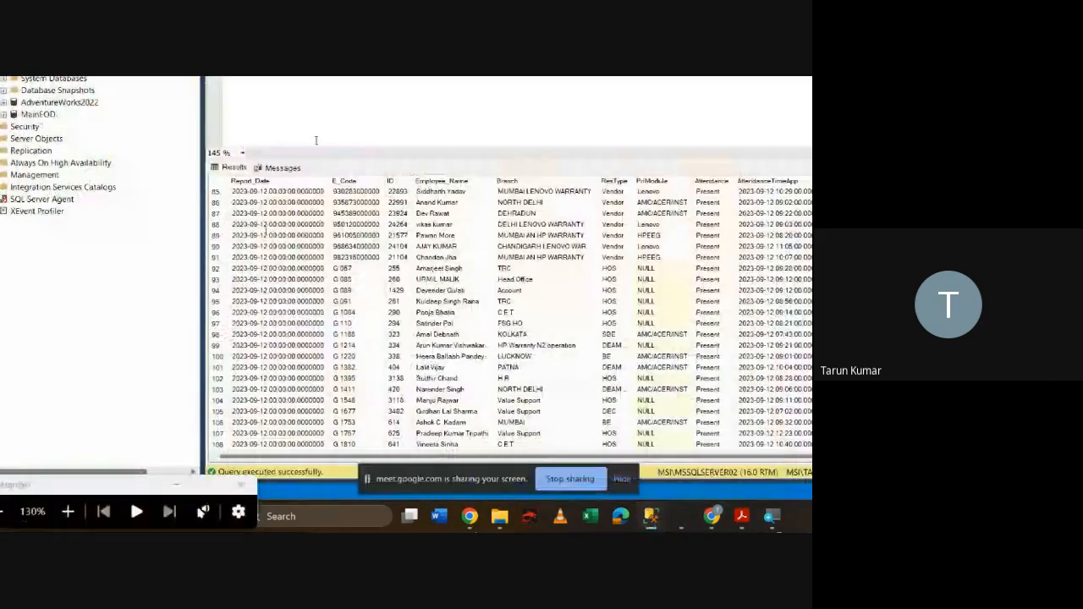
click(358, 103)
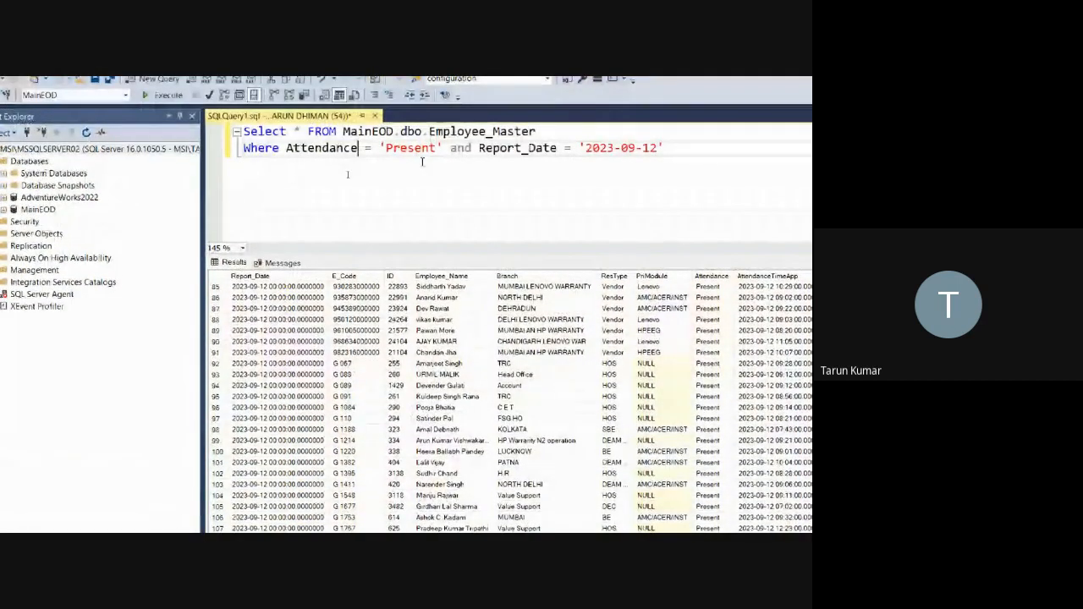
key(ctrl+a)
key(ctrl+c)
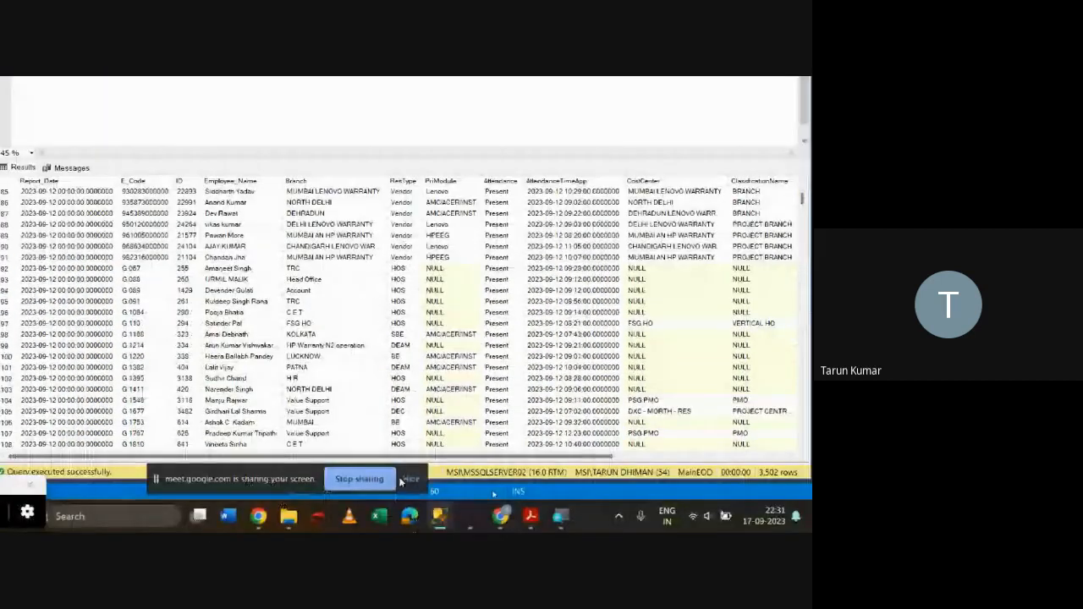
Step: Return to the Power Query Editor, paste the copied query as the SQL statement and load its previewed data as a new query
mouse_move(465, 508)
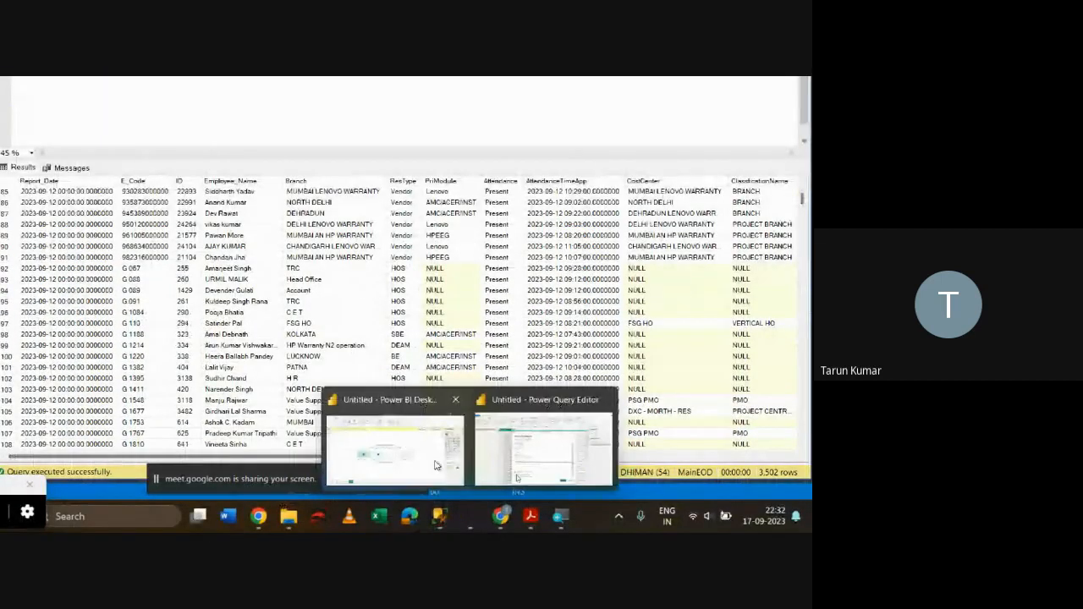
click(499, 441)
click(214, 346)
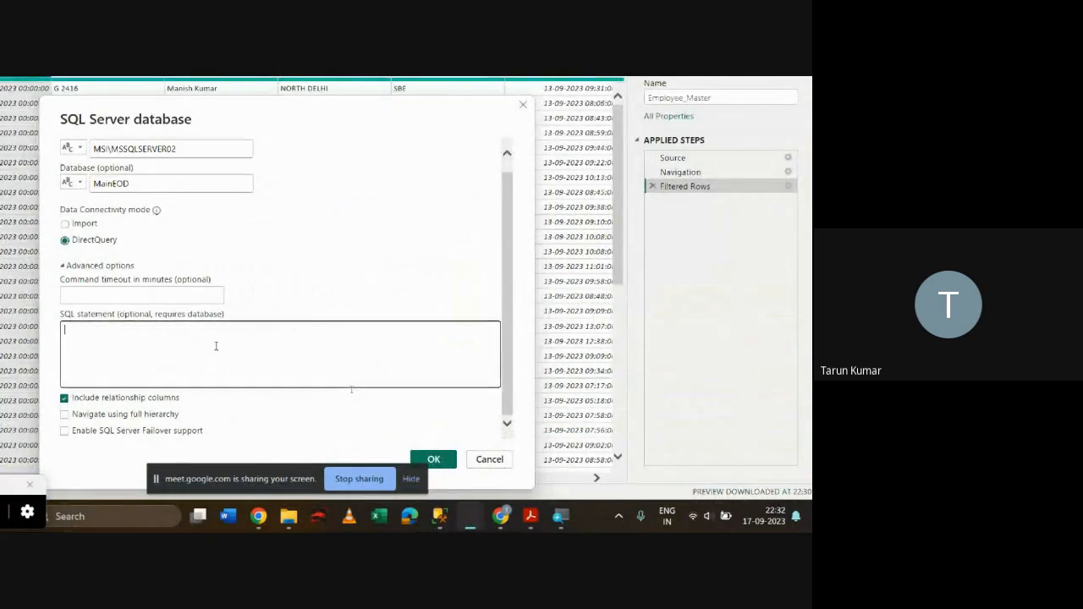
key(ctrl+v)
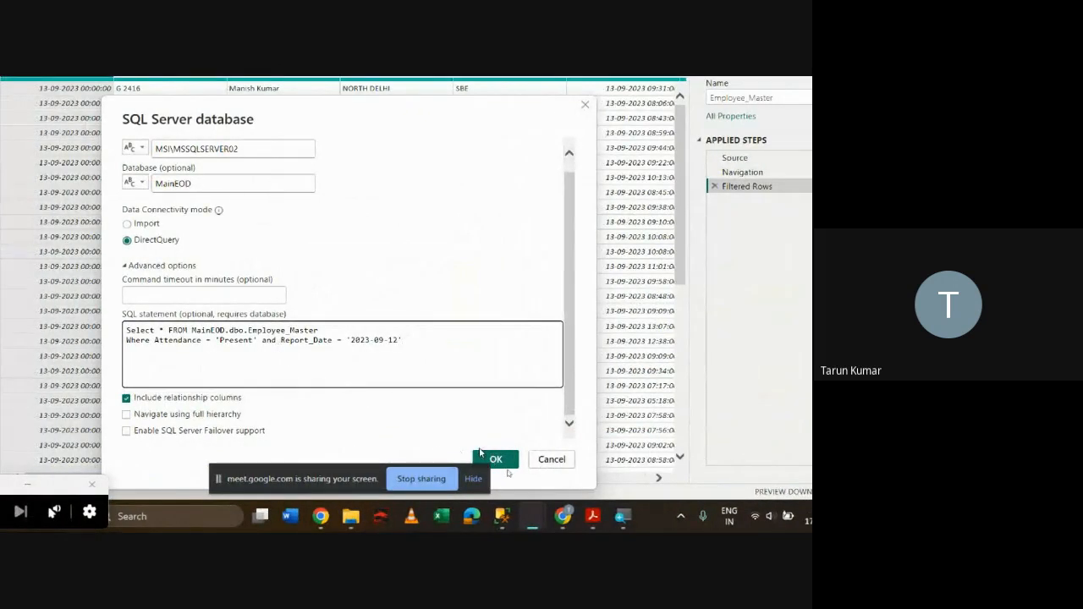
click(475, 481)
click(496, 462)
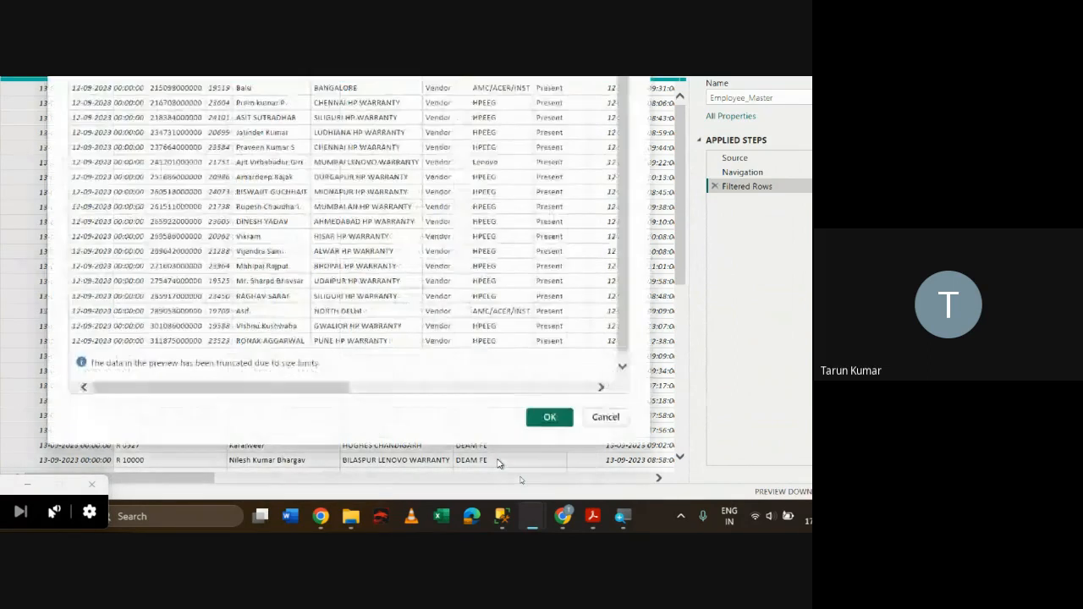
click(569, 417)
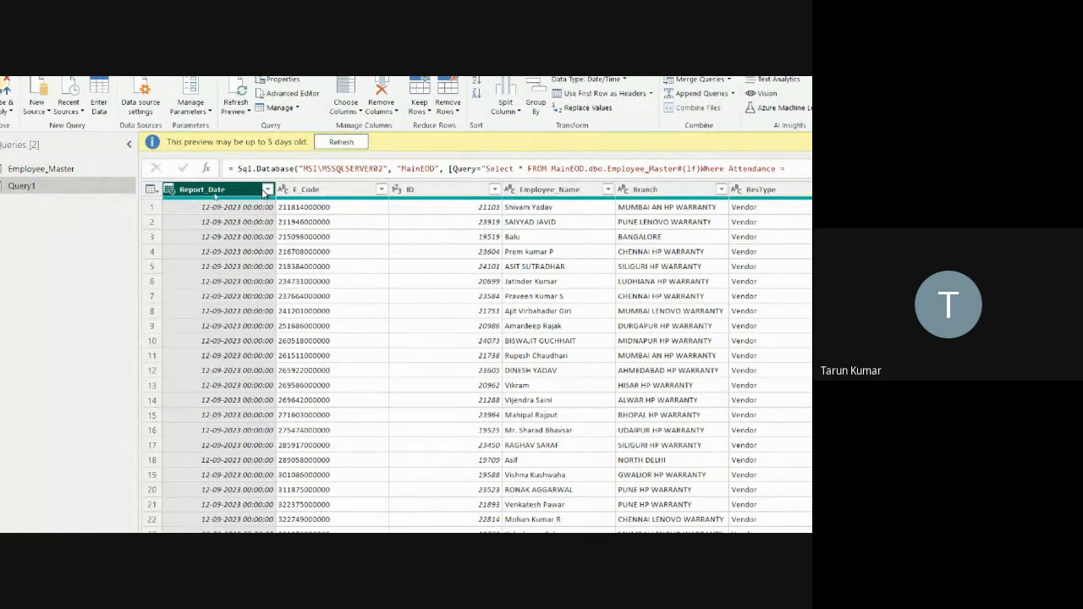
Step: Load the complete list of Report_Date filter values in Query1, apply the filter with all values selected and remove the resulting filter step
click(267, 190)
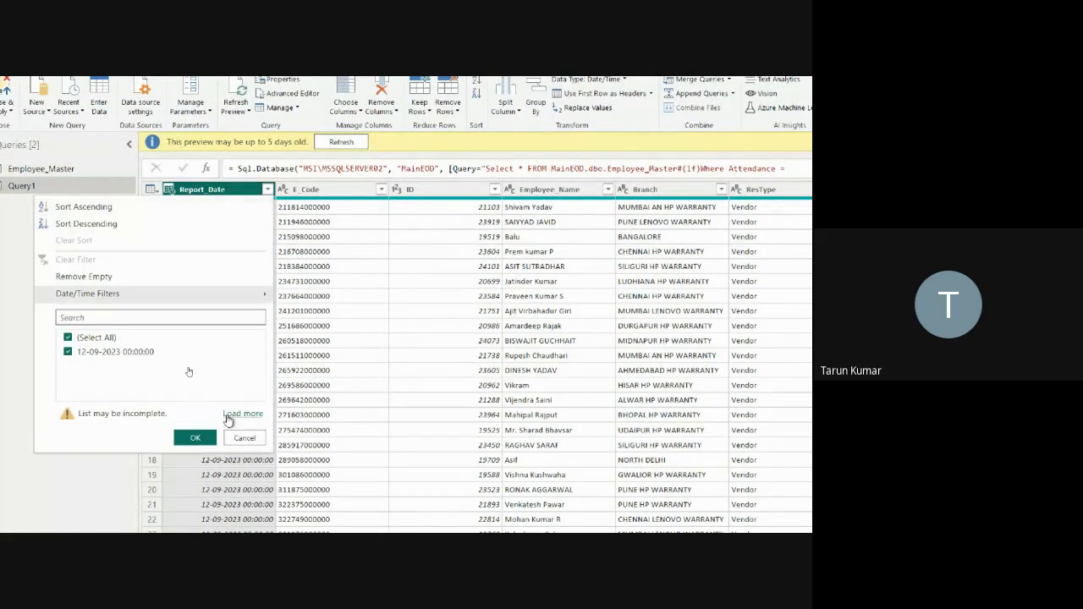
click(243, 415)
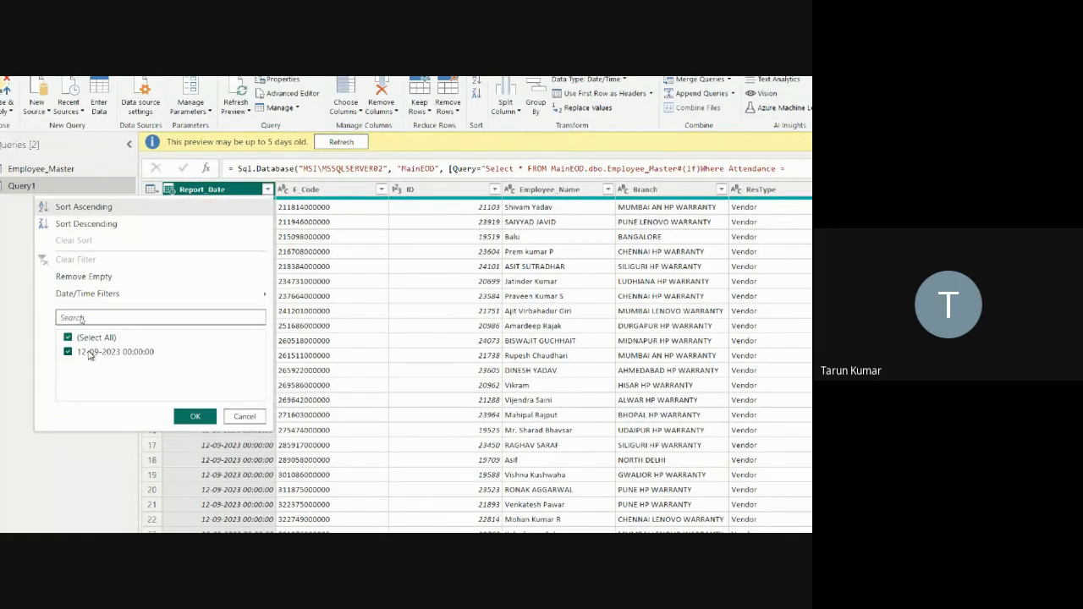
click(193, 417)
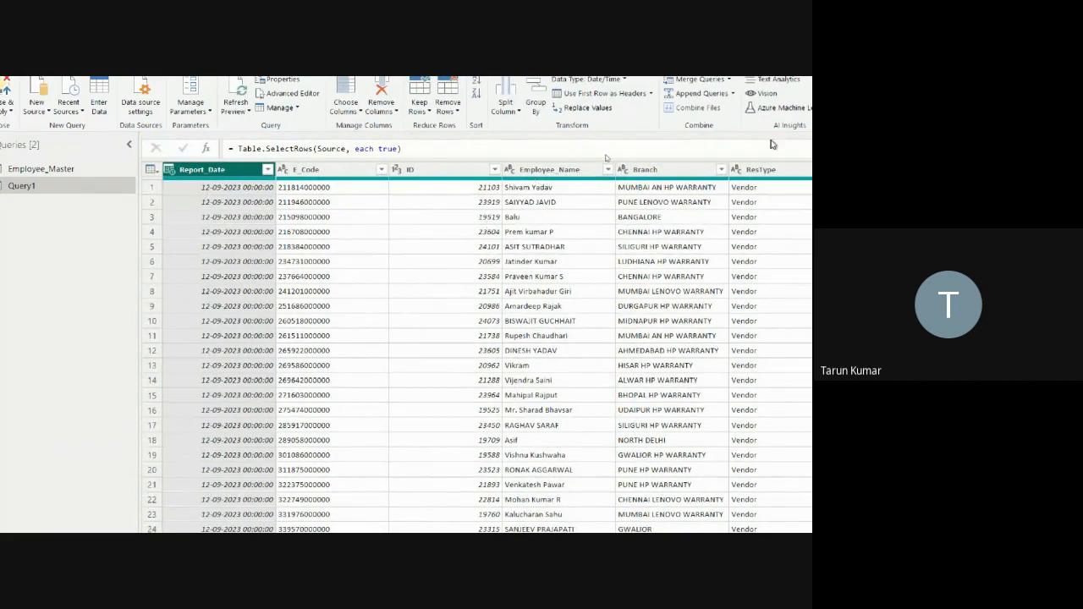
click(750, 272)
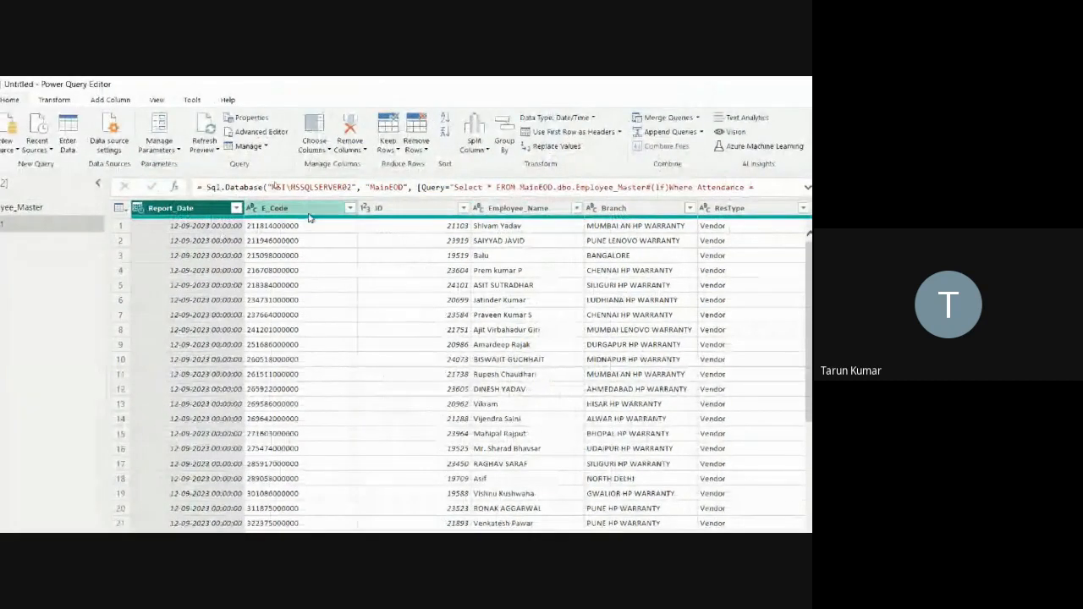
click(310, 212)
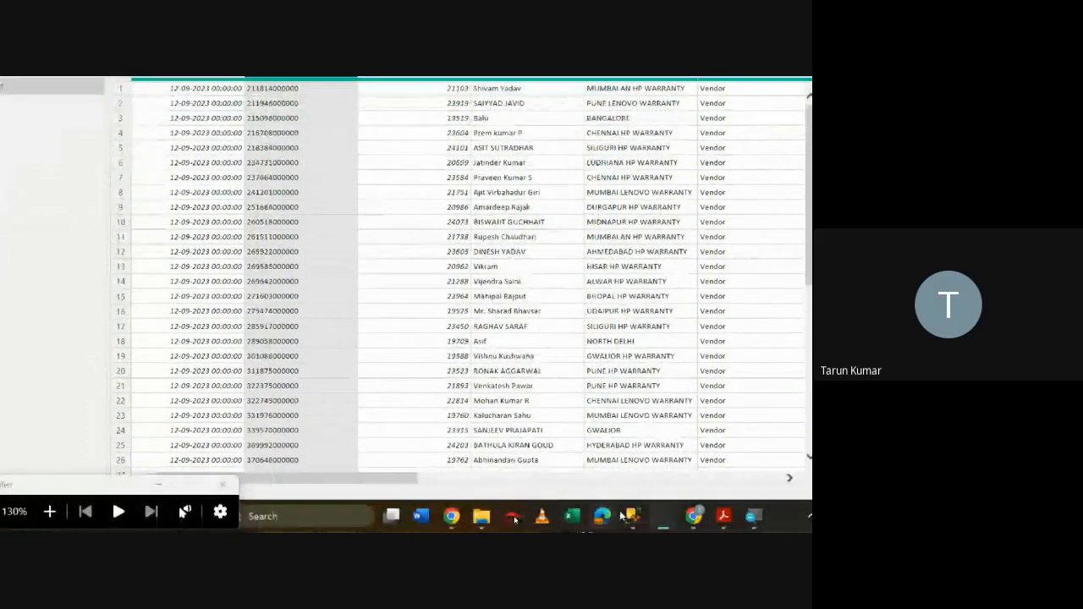
click(254, 210)
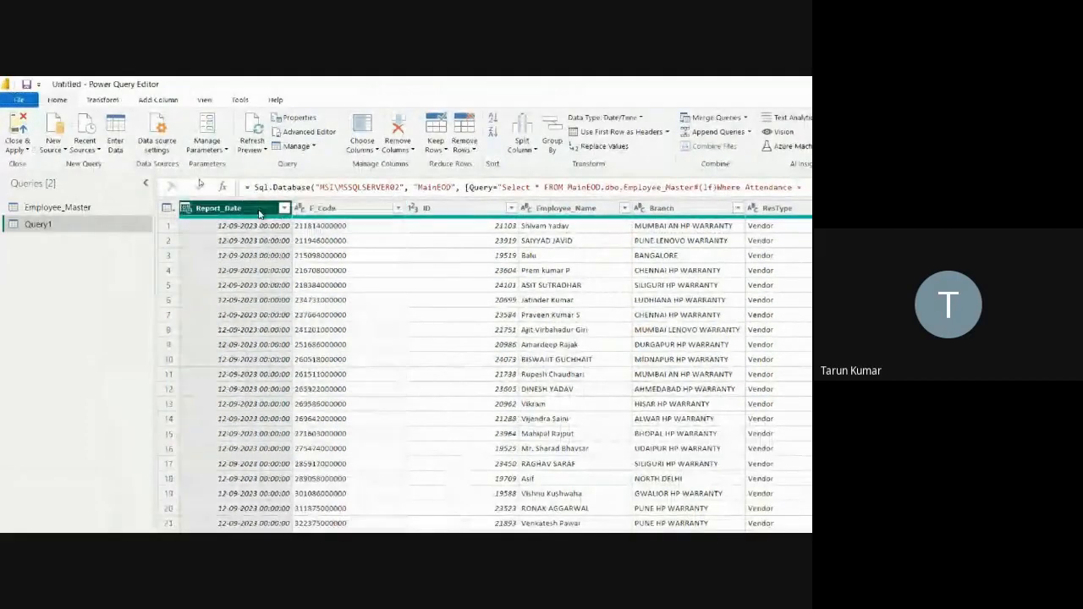
click(337, 212)
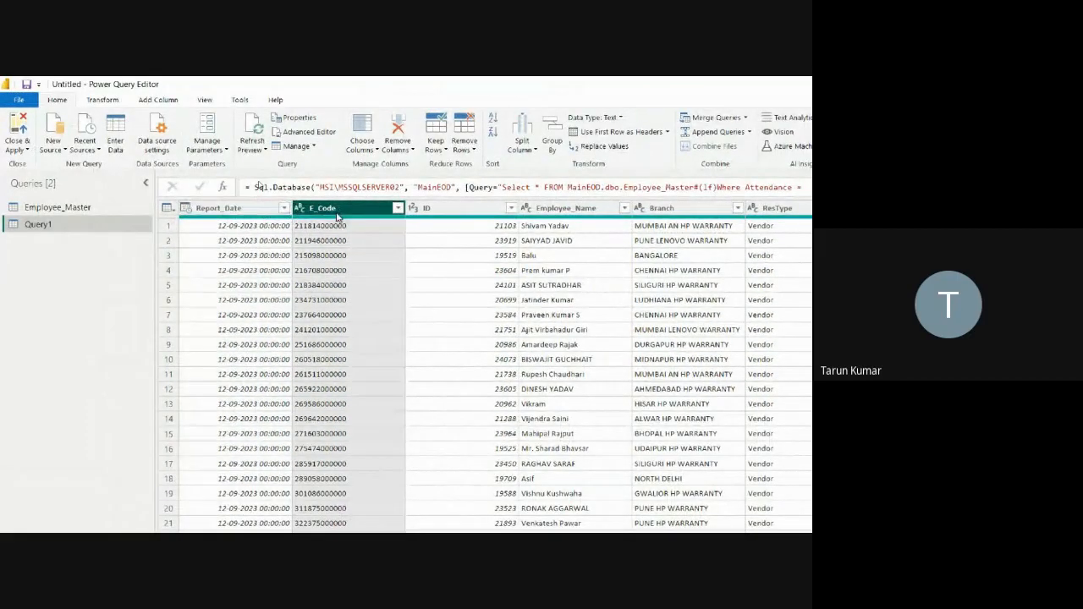
Step: Filter Query1's ResType column to DEAM FE, DEAM RFE and SBE, and remove the Filtered Rows step from the applied steps
click(762, 209)
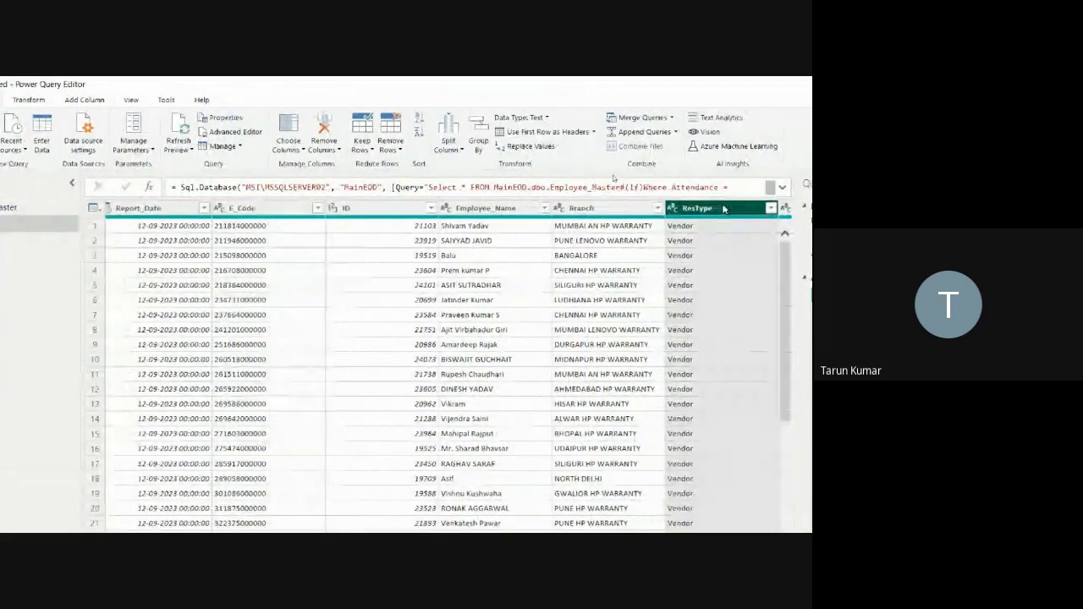
click(772, 210)
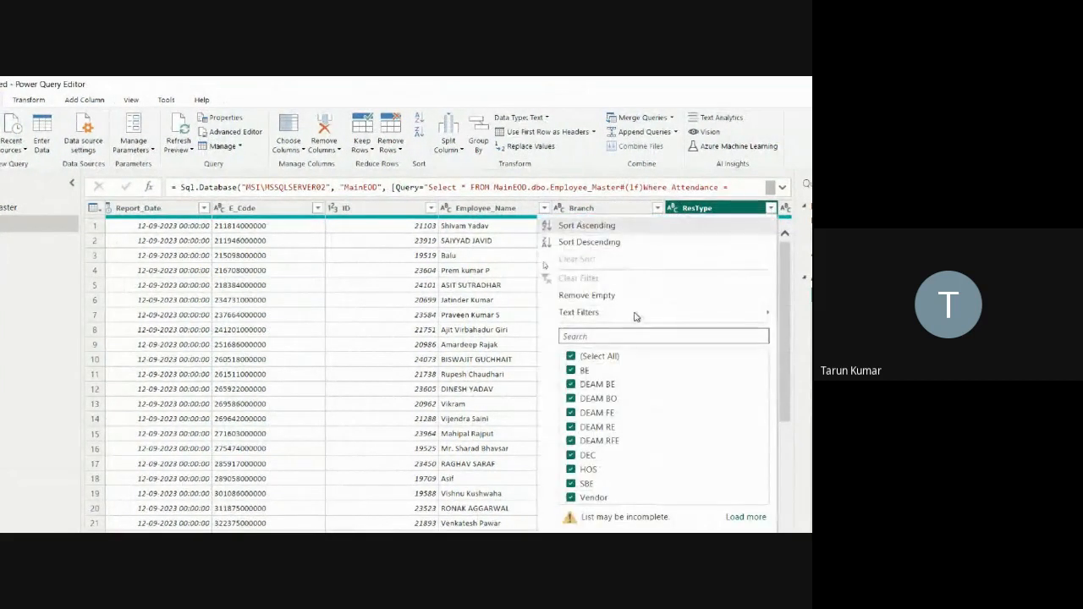
click(571, 357)
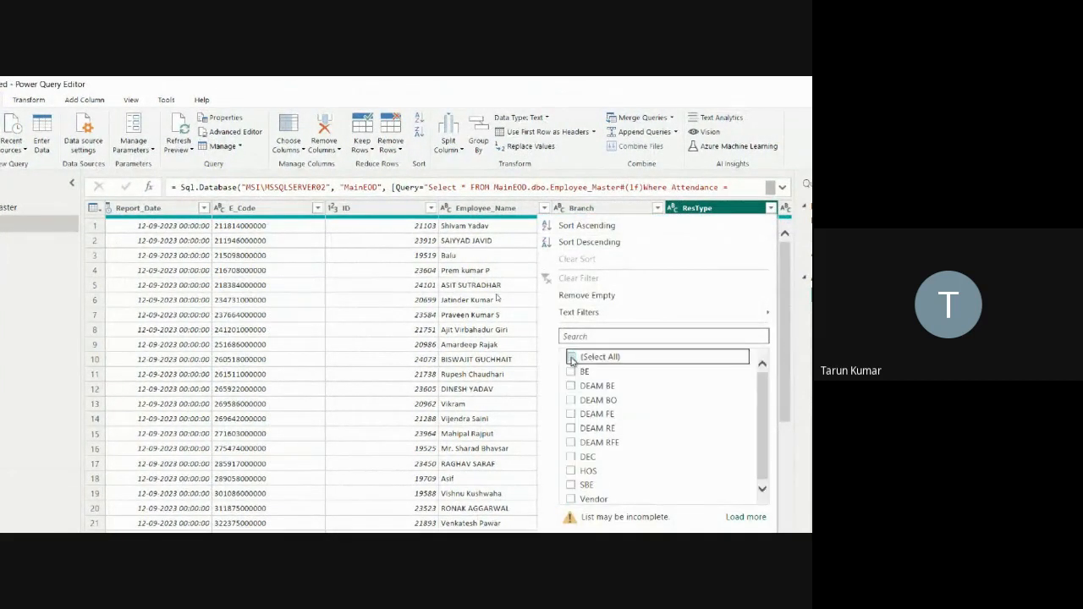
click(571, 413)
click(571, 443)
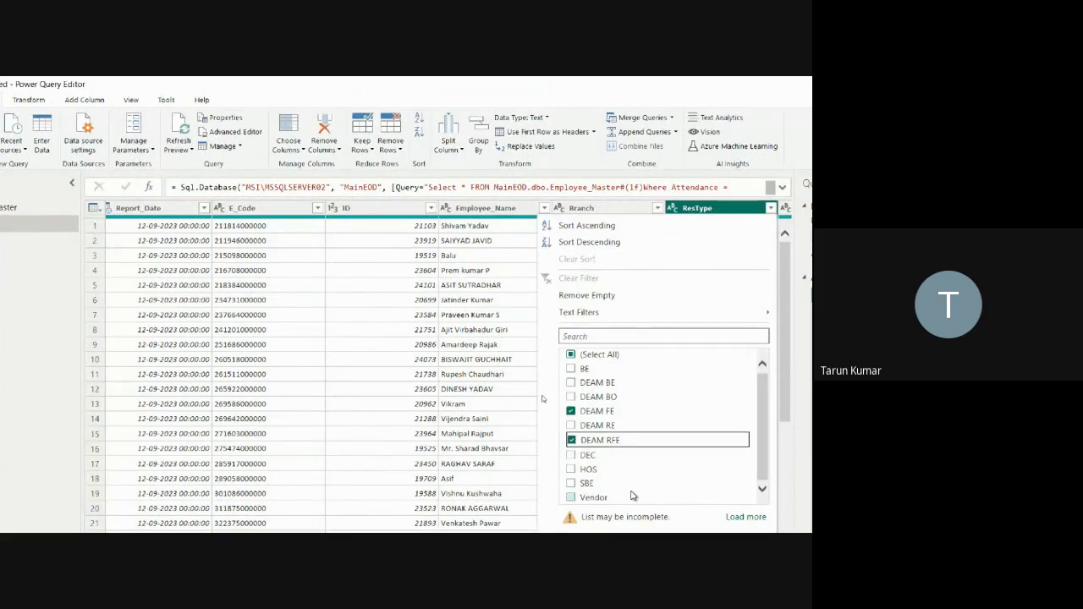
click(584, 484)
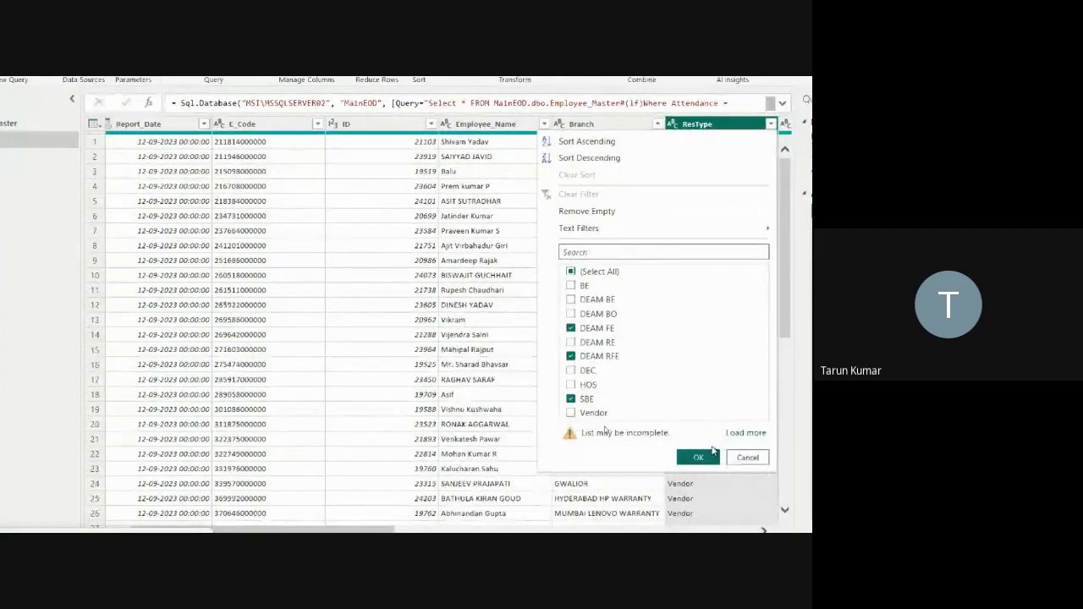
click(698, 457)
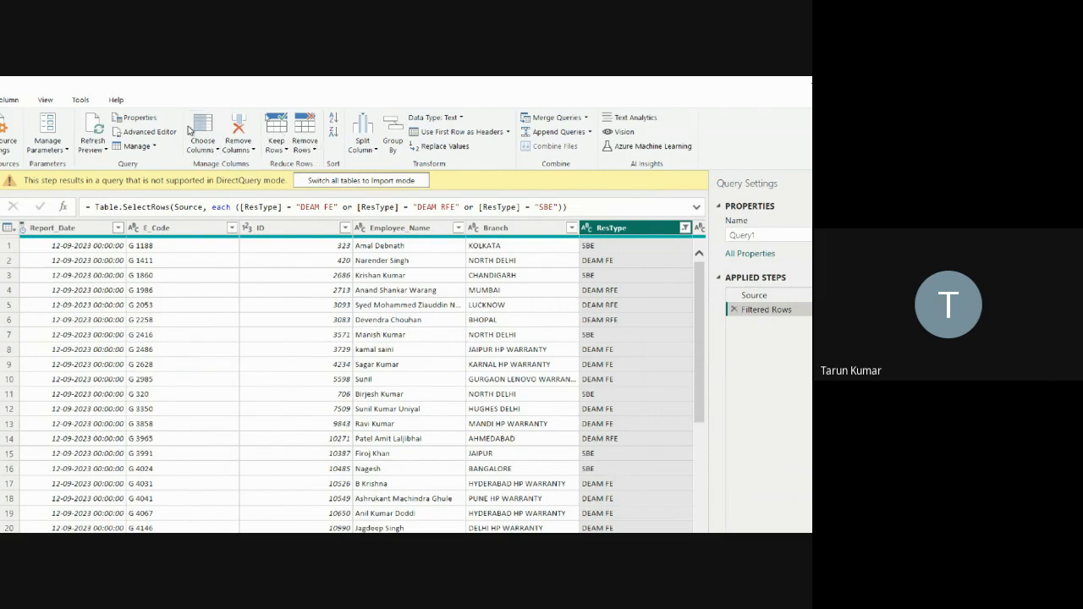
click(735, 310)
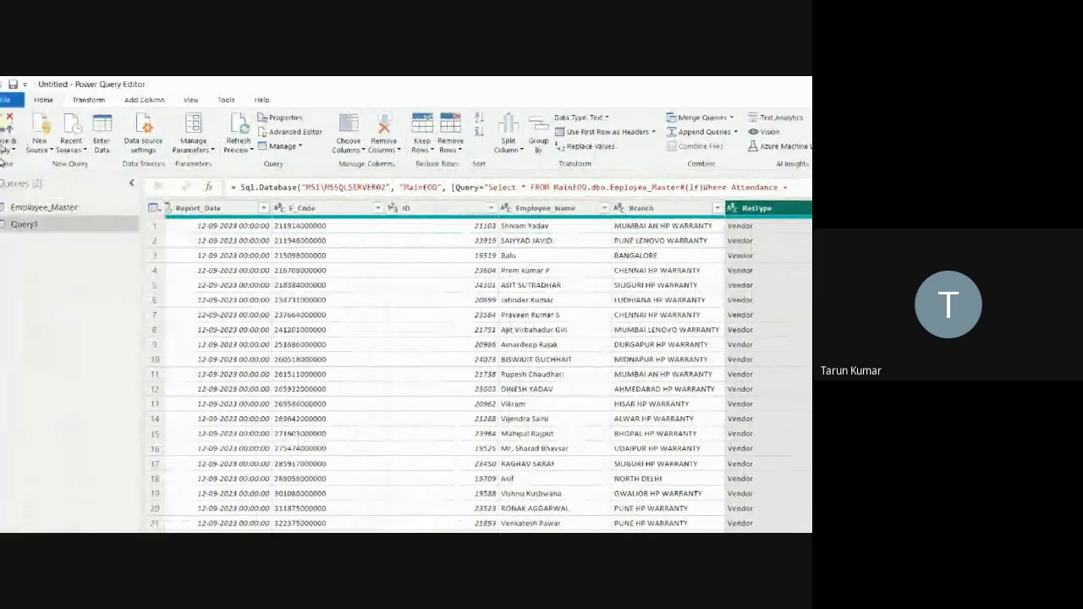
Step: Compare the Employee_Master and Query1 previews, examine the SQL query in SQL Server Management Studio and return to the Power Query Editor
click(25, 208)
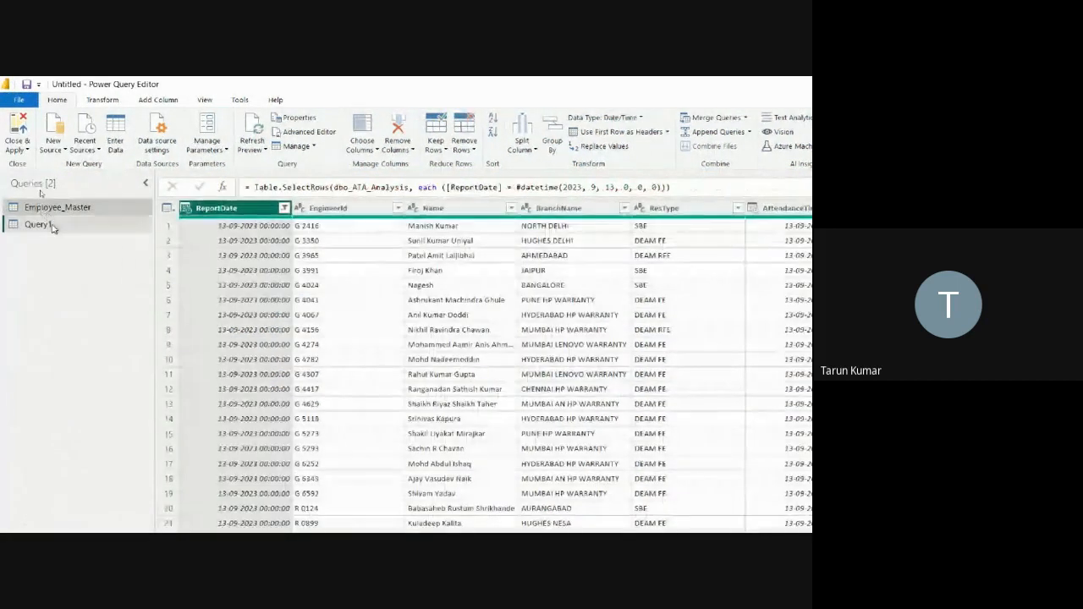
click(38, 224)
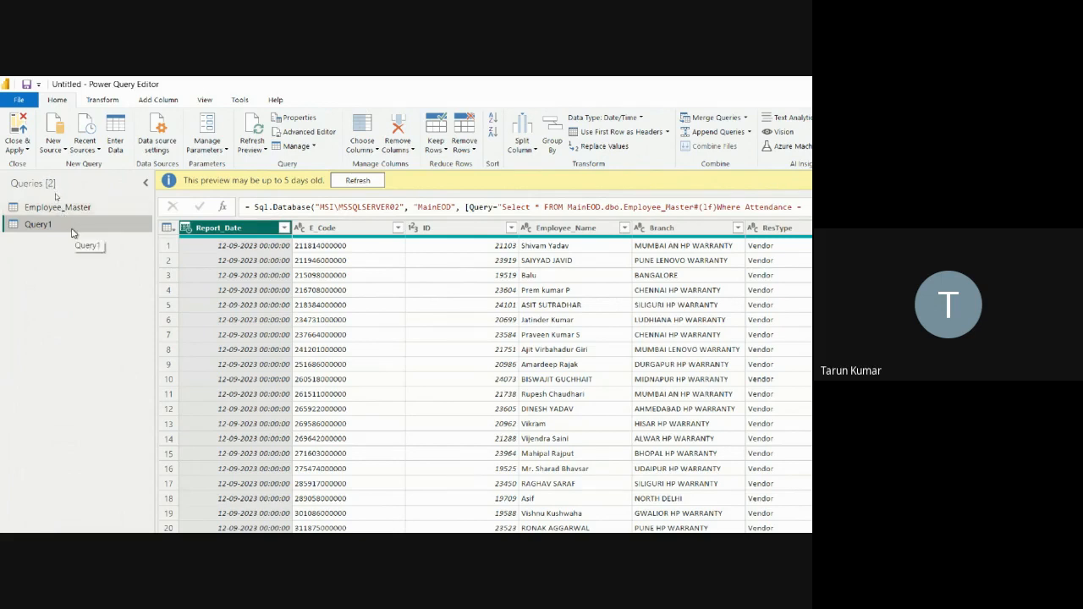
click(67, 209)
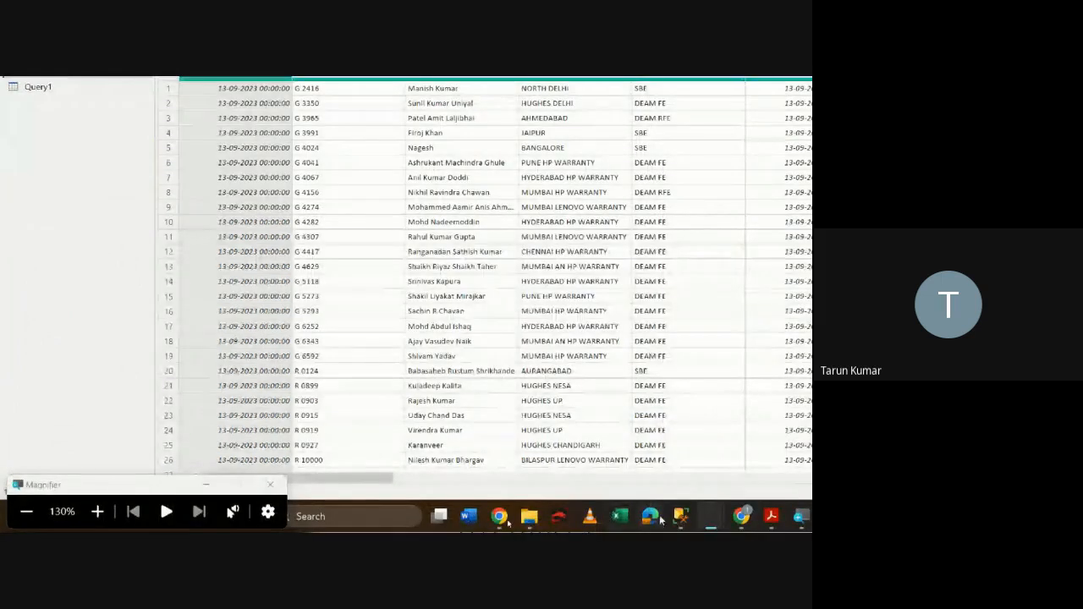
mouse_move(679, 515)
click(669, 489)
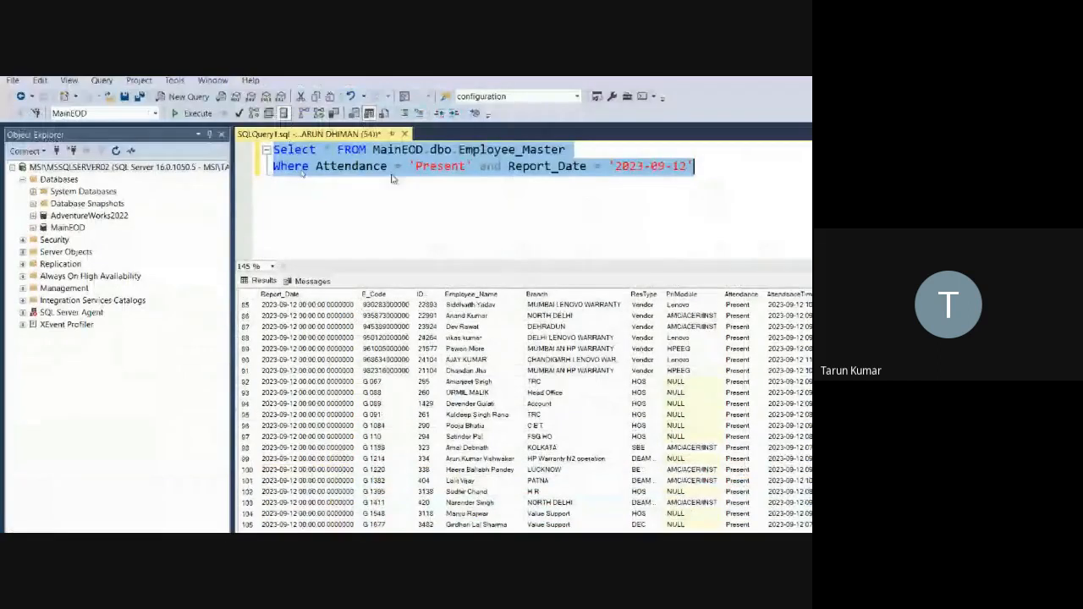
click(392, 177)
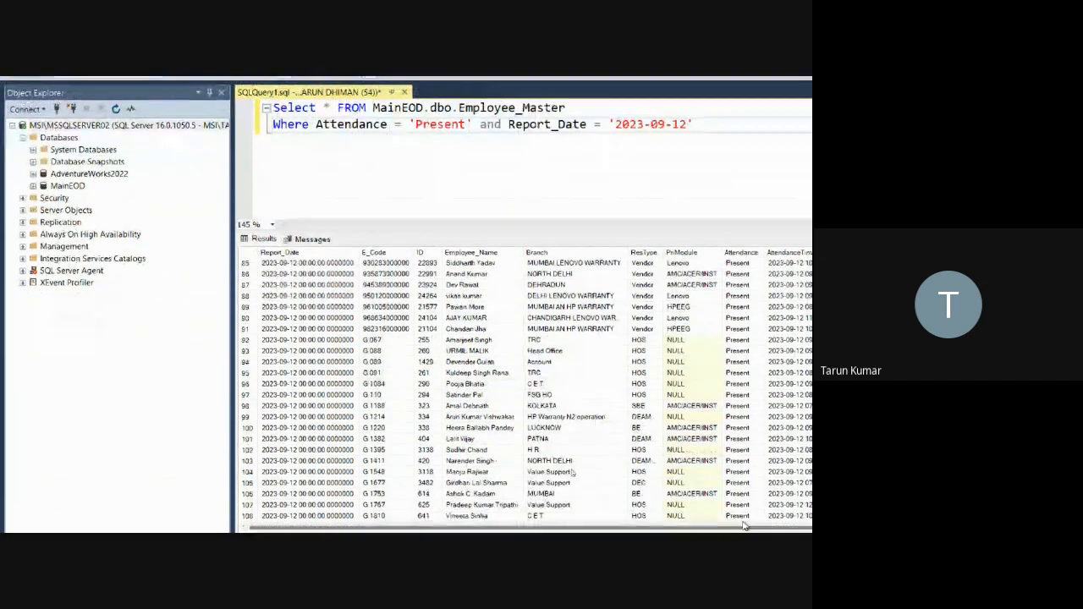
mouse_move(710, 517)
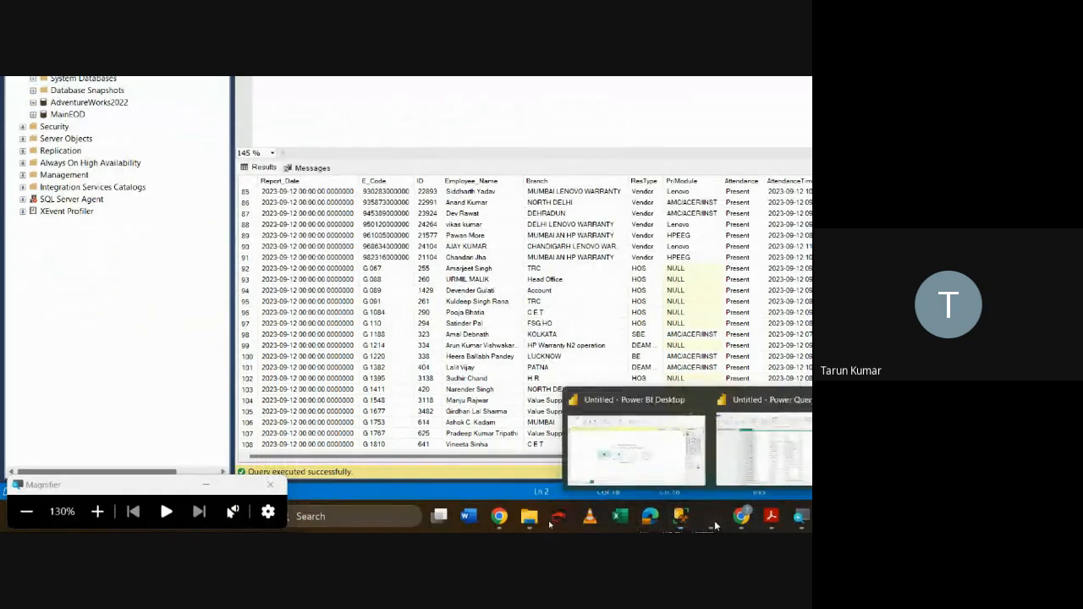
click(699, 464)
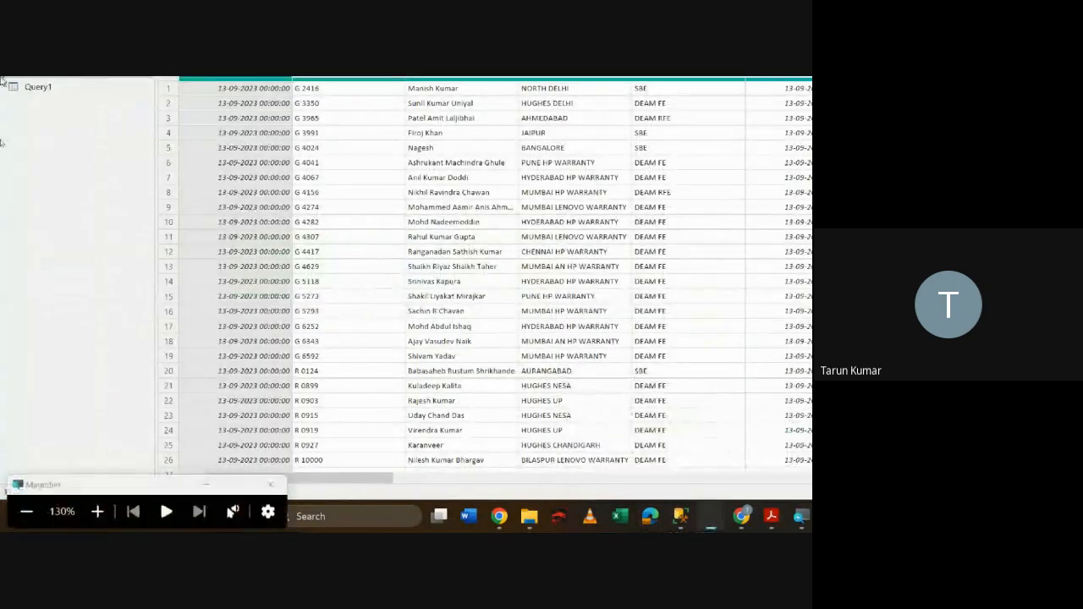
click(762, 449)
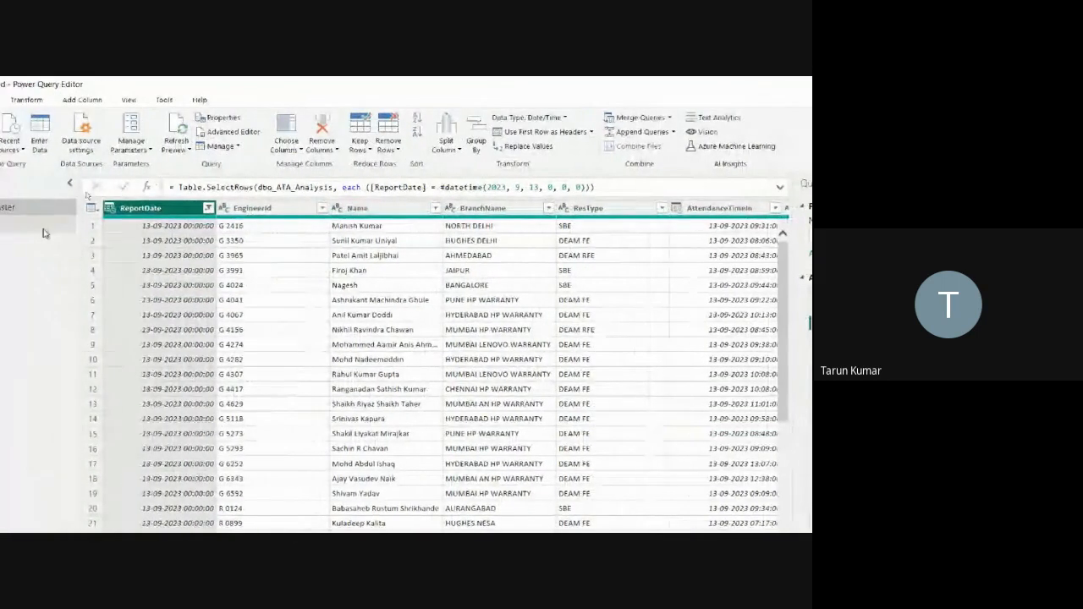
Step: Copy Query1 and delete the existing Employee_Master query
click(34, 222)
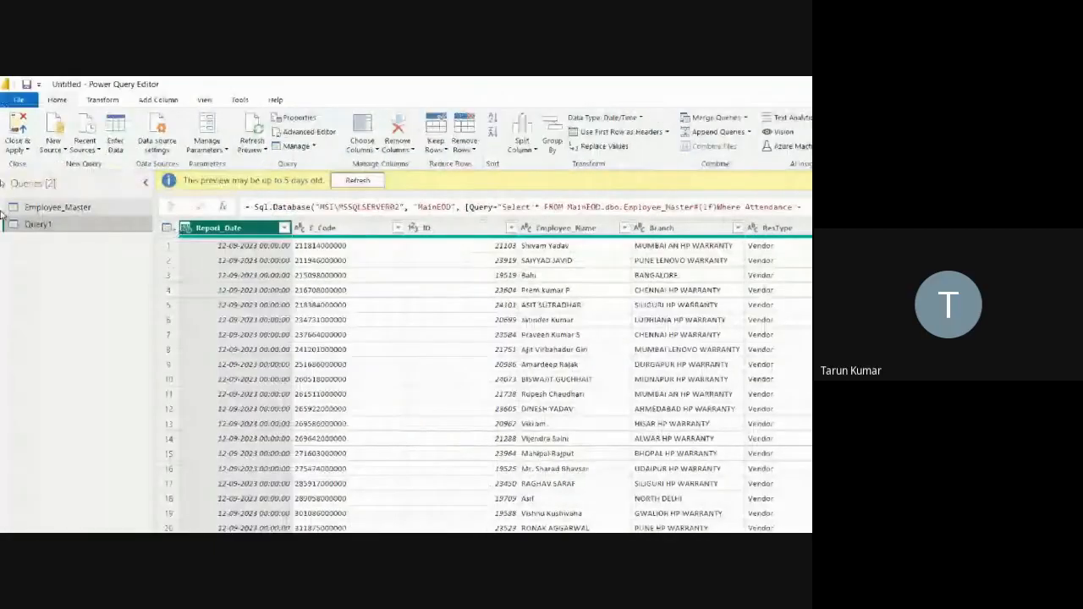
right_click(38, 224)
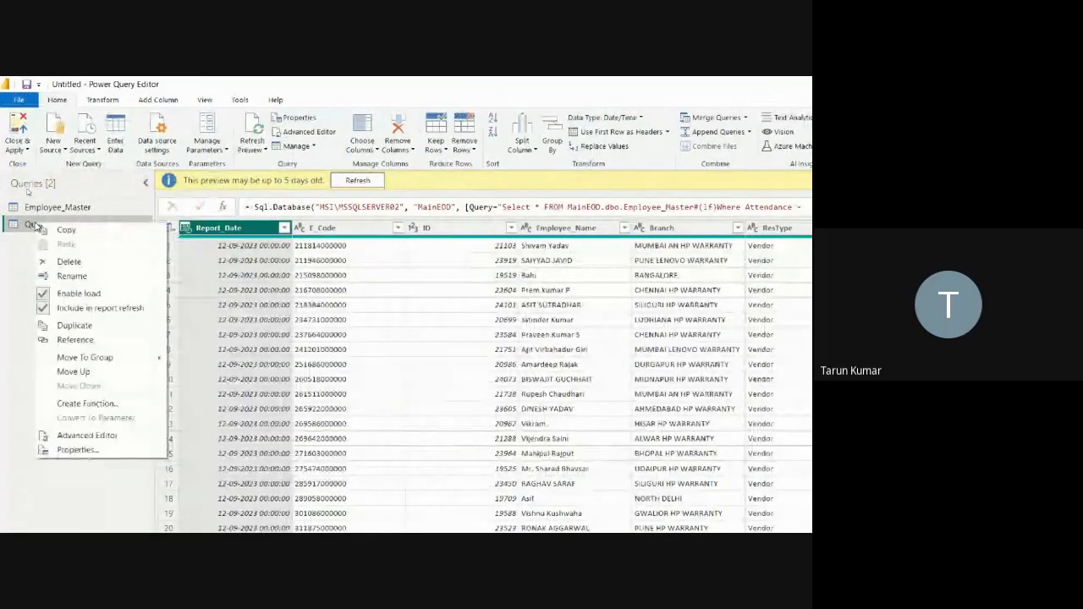
click(69, 230)
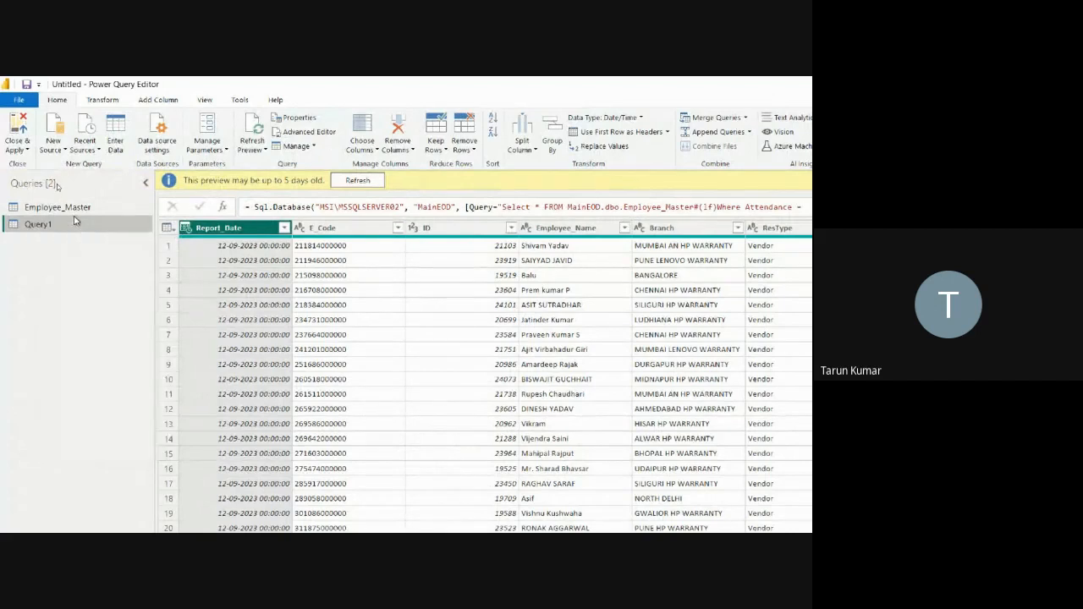
click(79, 211)
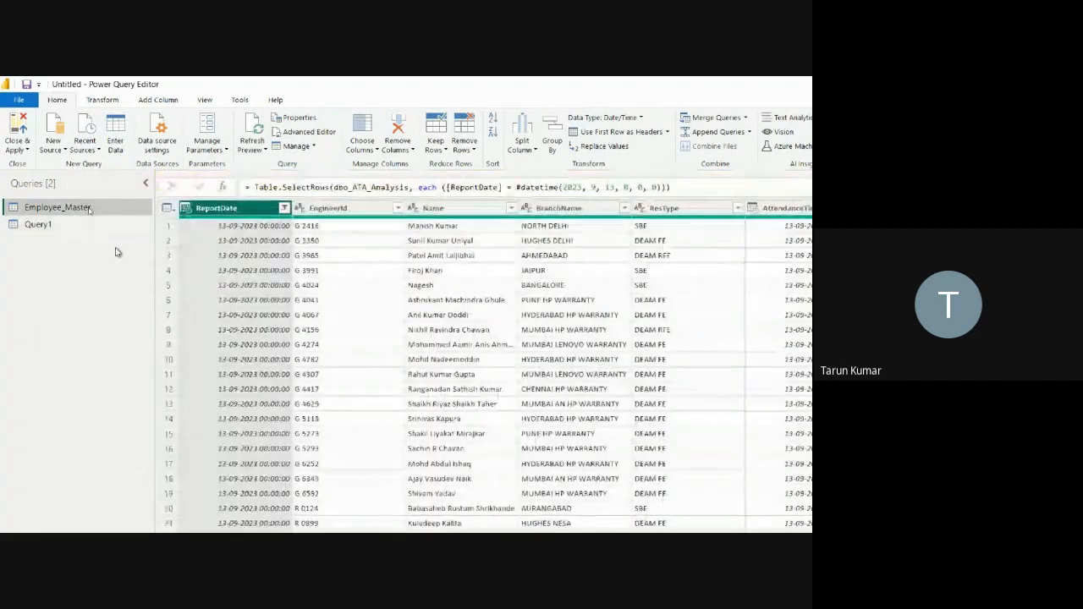
right_click(81, 206)
click(111, 239)
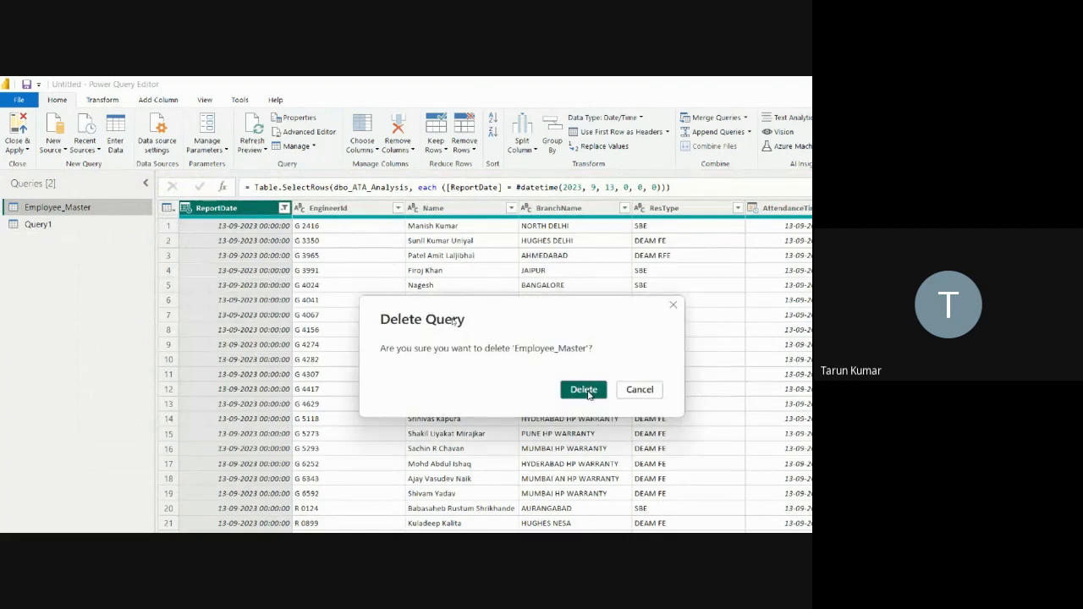
click(581, 388)
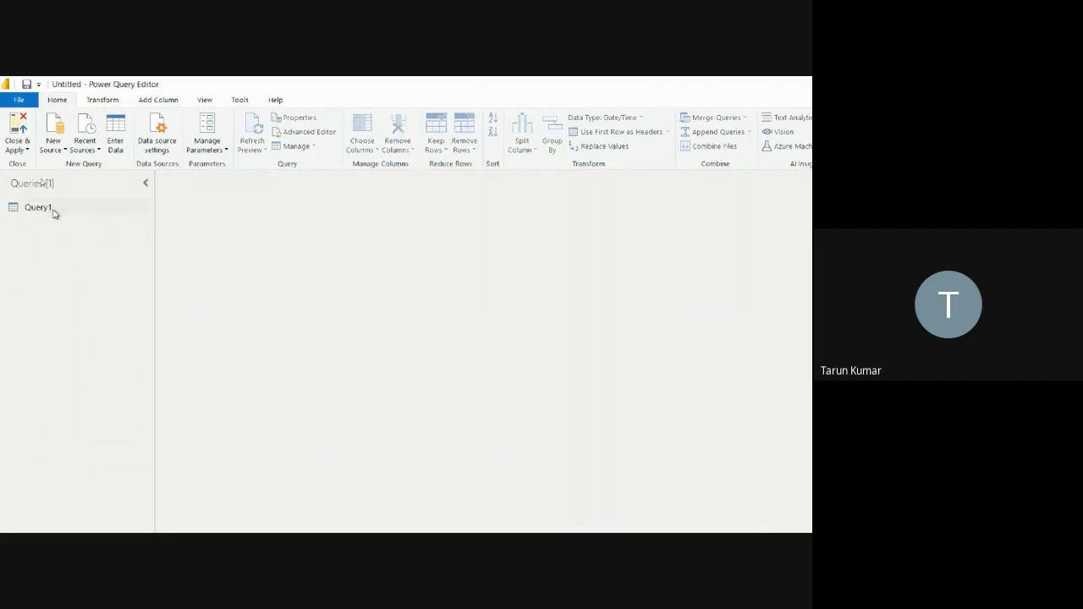
Step: Rename Query1 as Employee_Master
click(53, 211)
double_click(54, 209)
text(Employee)
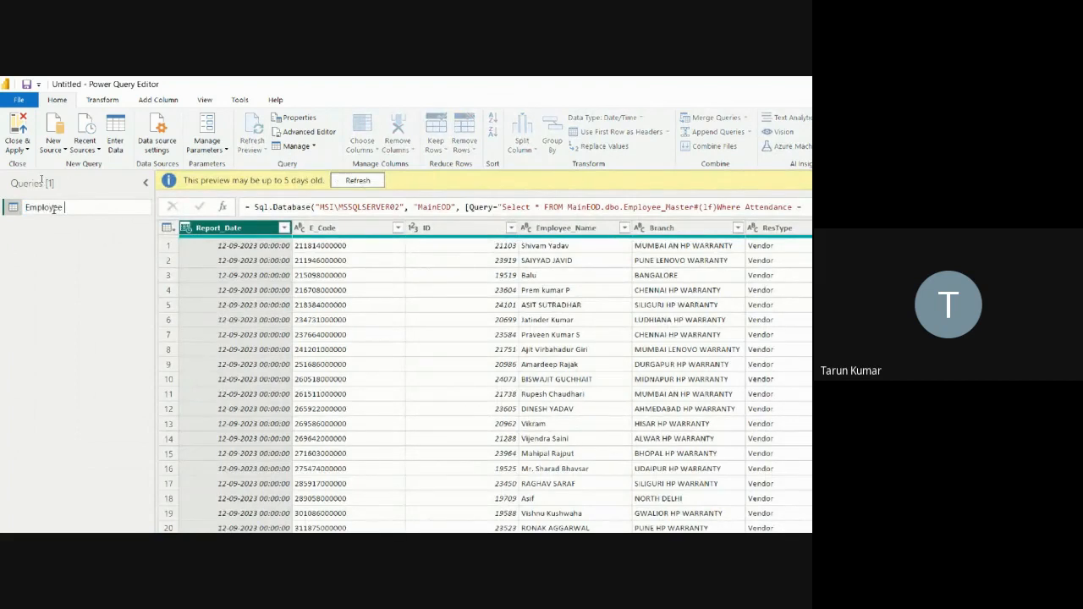
text(_Master)
key(Return)
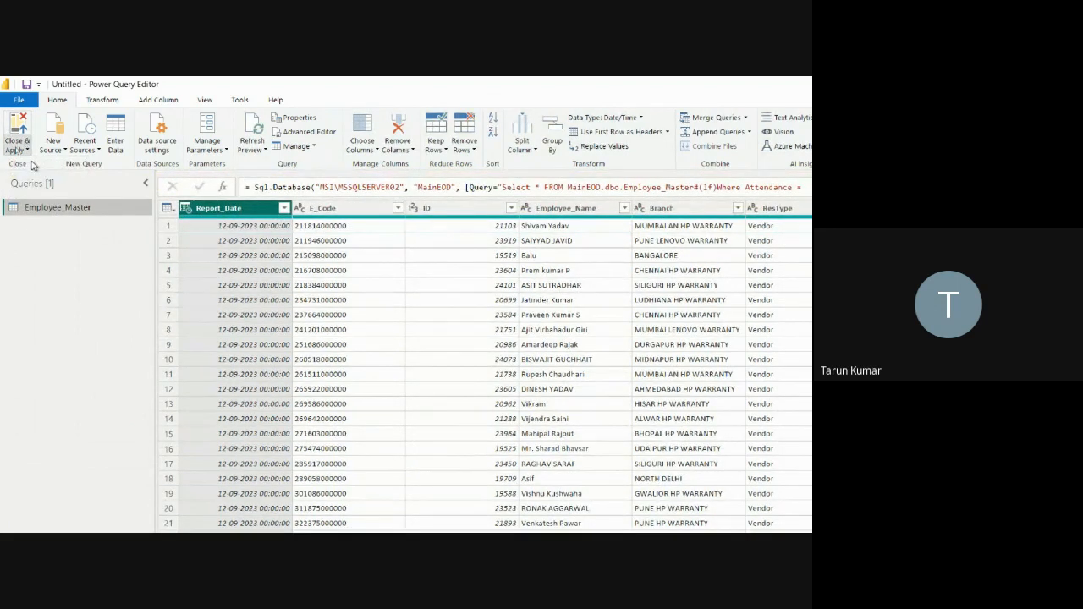
Step: Switch to the Power BI Desktop report window and open the Employee_Master table's query for editing
key(alt+Tab)
click(709, 518)
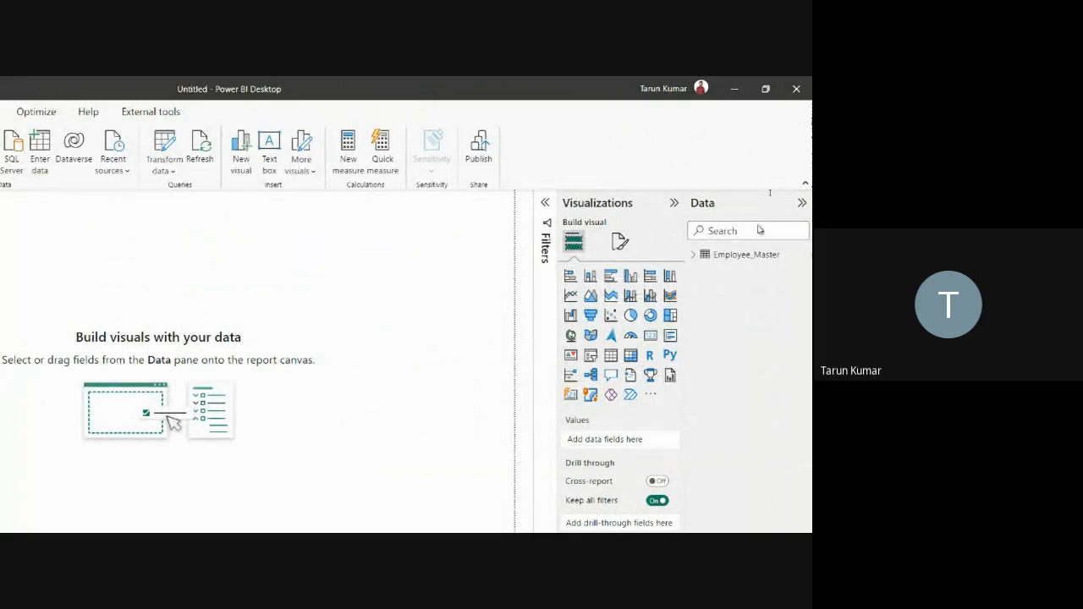
click(740, 254)
right_click(740, 254)
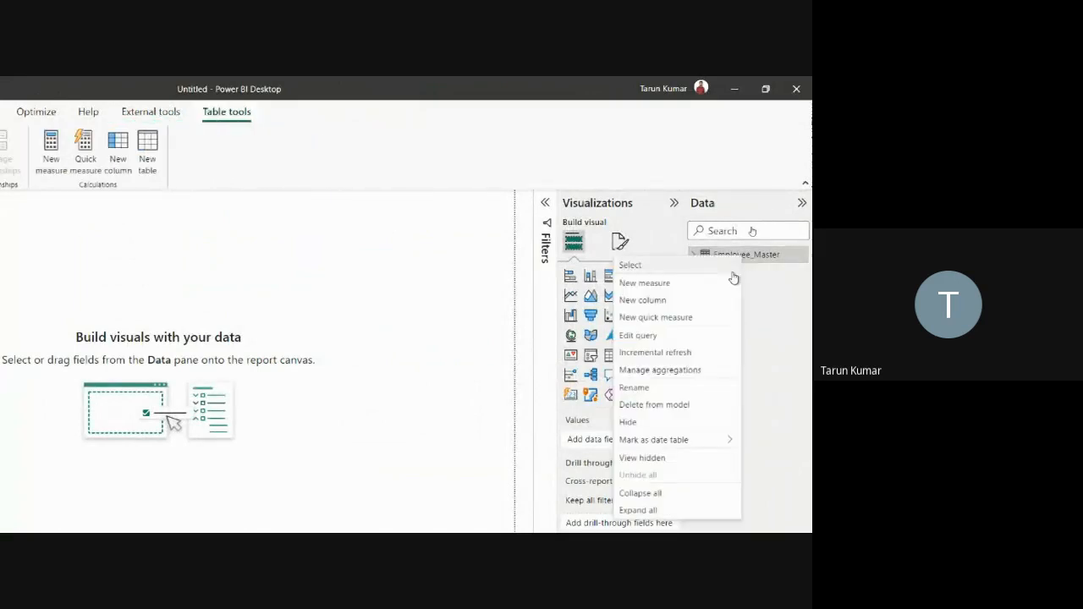
click(658, 336)
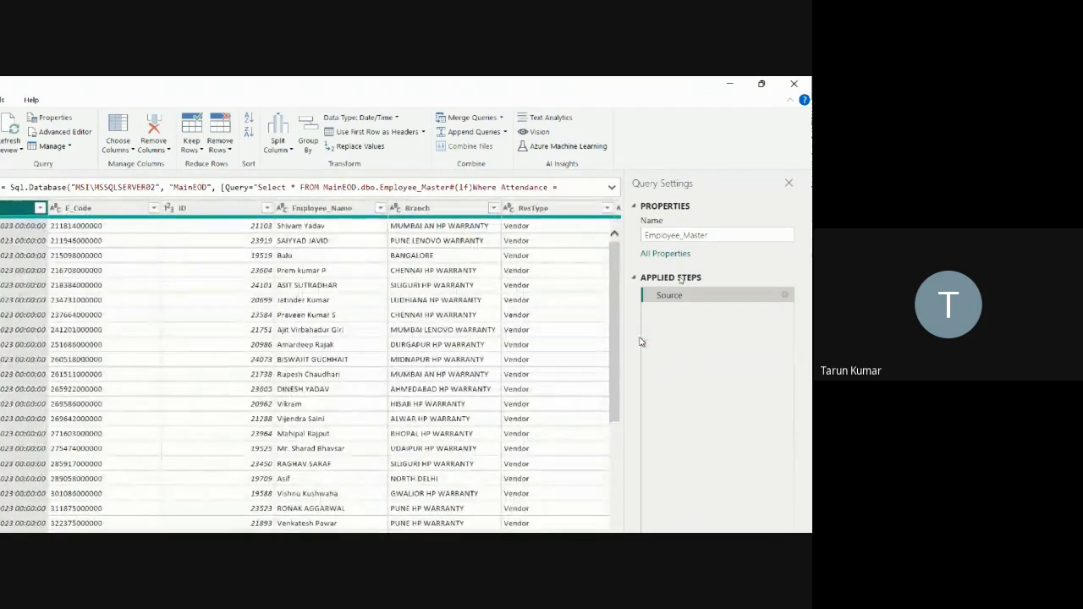
Step: Remove the Report_Date condition from the SQL statement in Employee_Master's Source formula, leaving only the Attendance = 'Present' condition
click(612, 188)
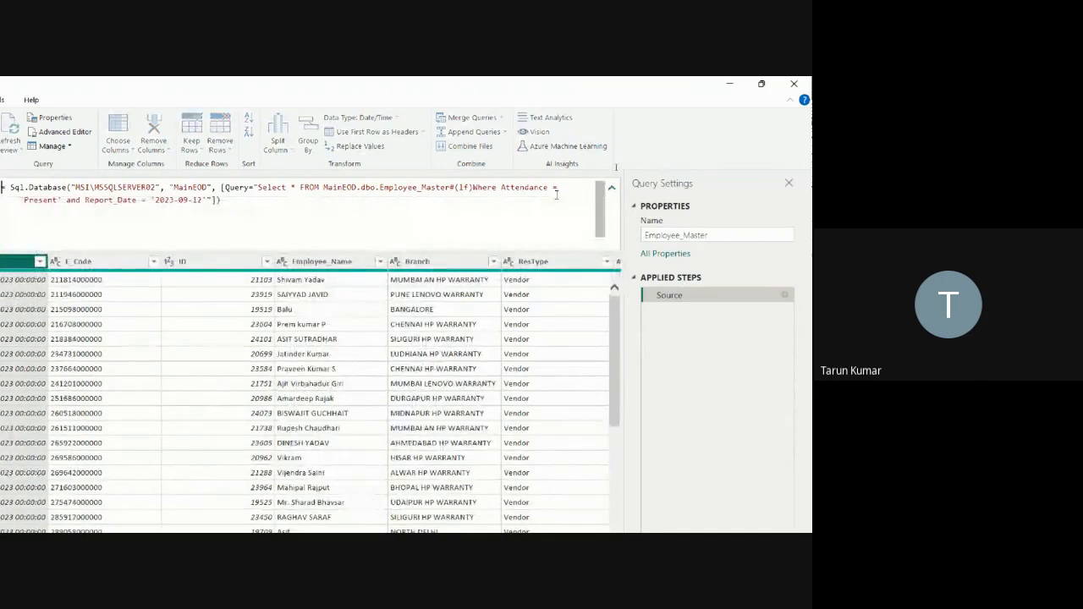
click(205, 200)
key(BackSpace)
key(BackSpace)
key(BackSpace)
key(BackSpace)
key(BackSpace)
key(BackSpace)
key(BackSpace)
key(BackSpace)
key(BackSpace)
key(BackSpace)
key(BackSpace)
key(BackSpace)
key(BackSpace)
key(BackSpace)
key(BackSpace)
key(BackSpace)
key(BackSpace)
key(BackSpace)
key(BackSpace)
key(BackSpace)
key(BackSpace)
key(BackSpace)
key(BackSpace)
key(BackSpace)
key(BackSpace)
key(BackSpace)
key(BackSpace)
key(BackSpace)
key(BackSpace)
key(BackSpace)
key(BackSpace)
key(Return)
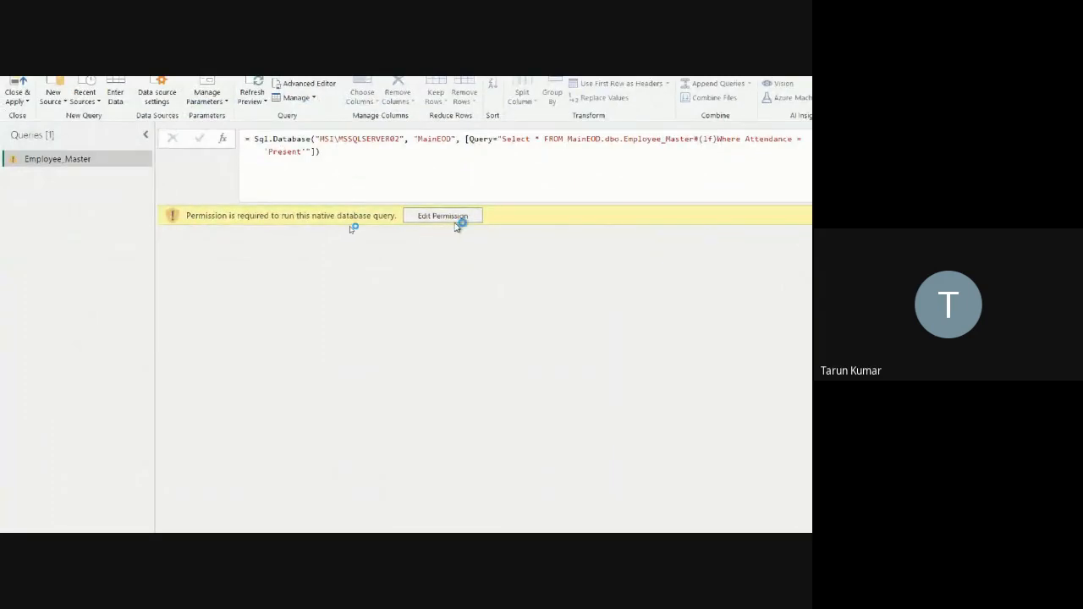
Step: Approve running Employee_Master's native database query and apply the pending query changes to the report
click(454, 222)
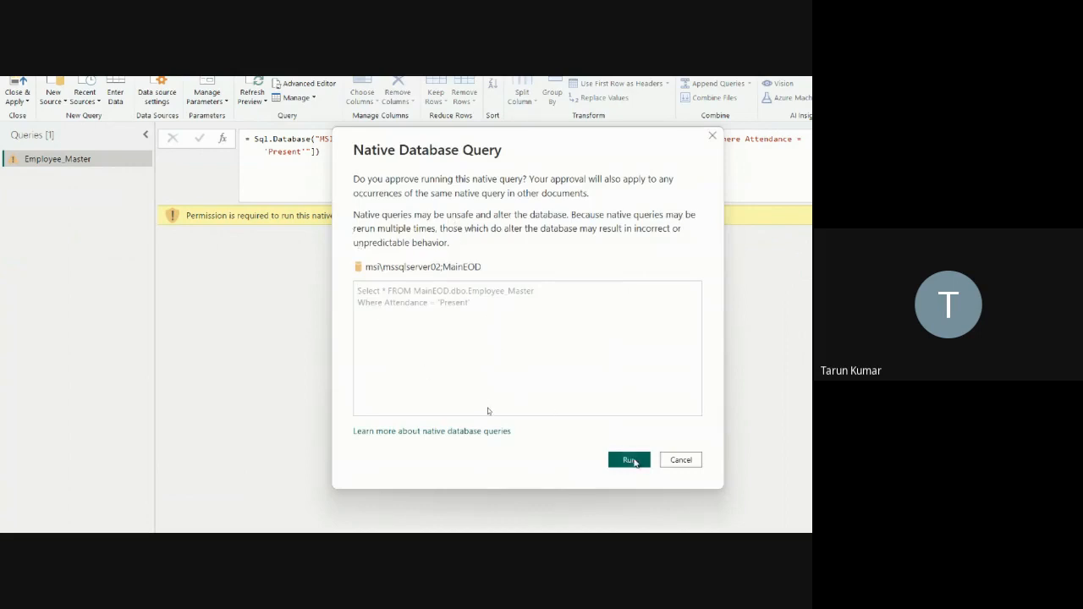
click(629, 460)
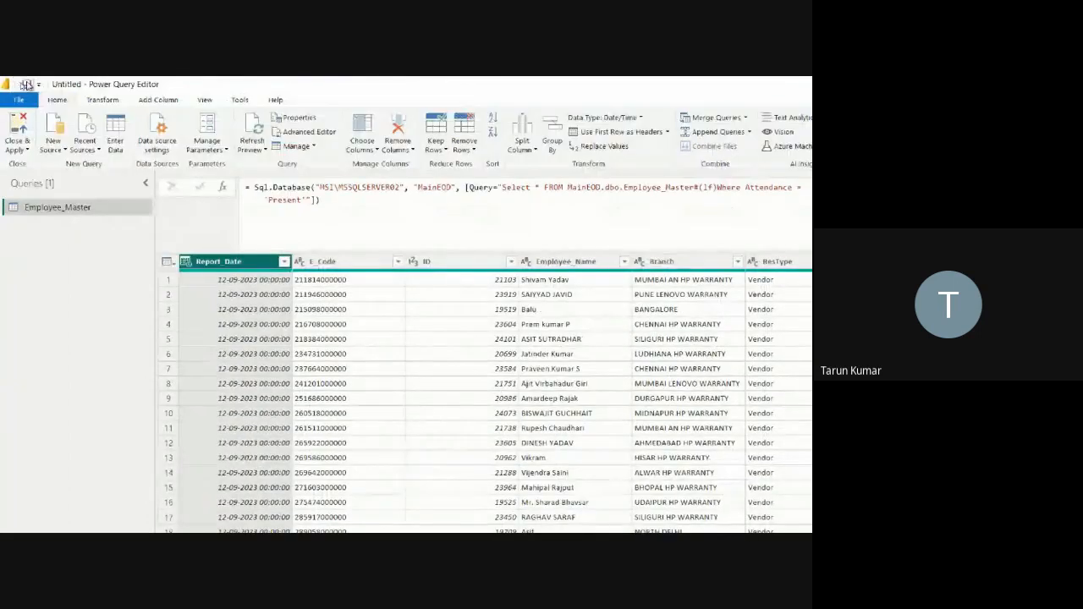
click(21, 127)
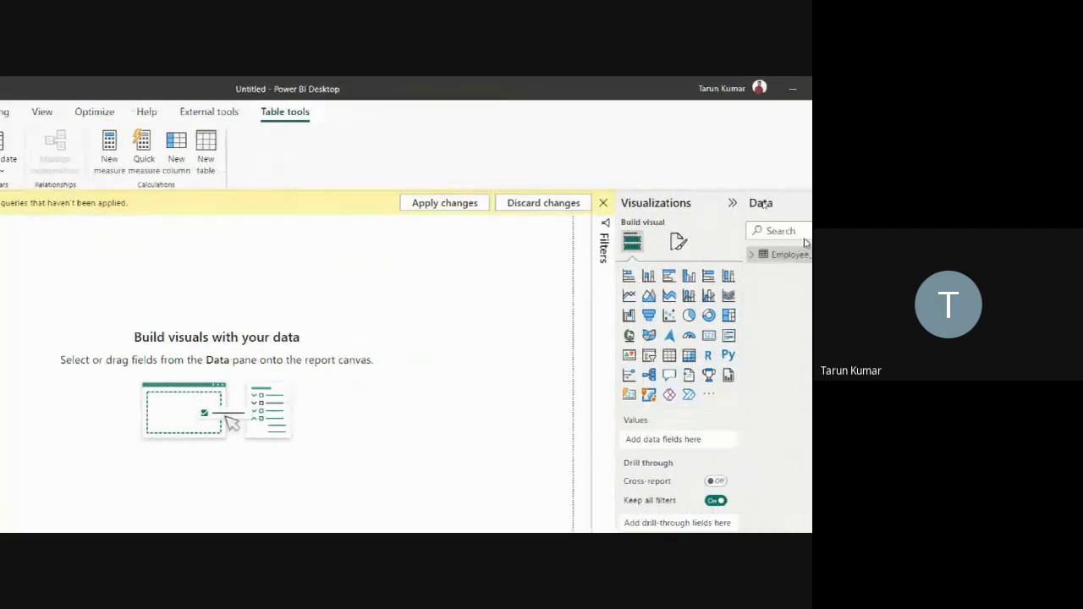
click(442, 205)
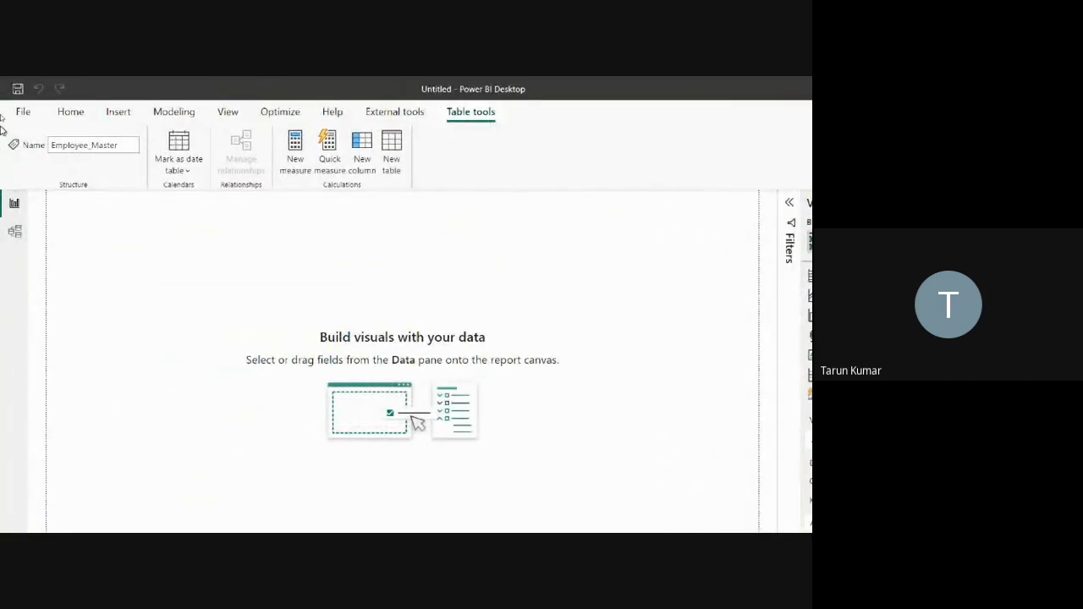
Step: In the model view, create a calculated table with the formula Calendar = CALENDARAUTO()
click(59, 117)
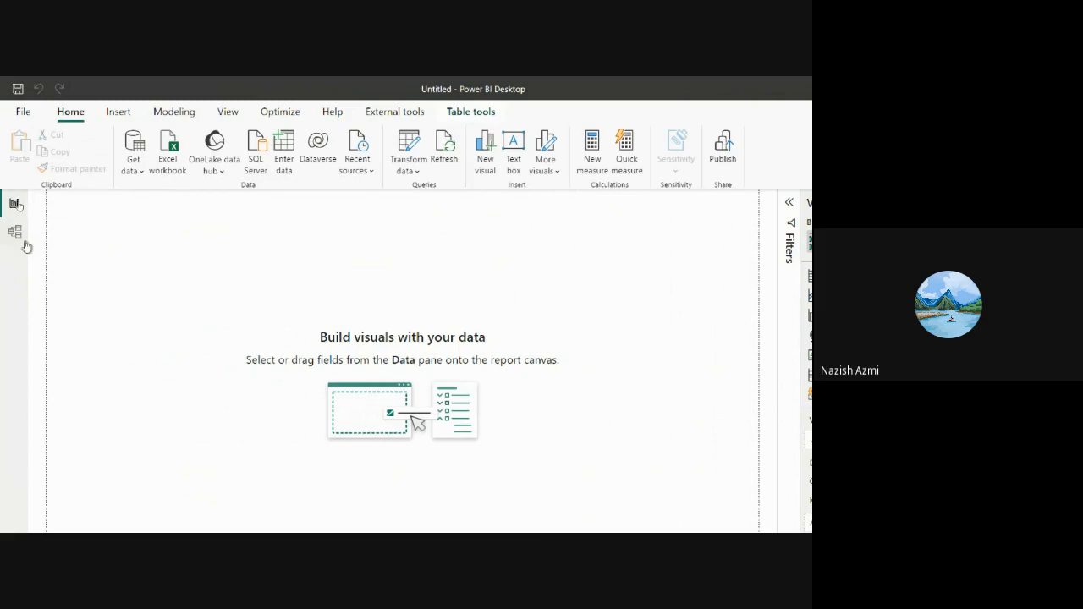
click(15, 232)
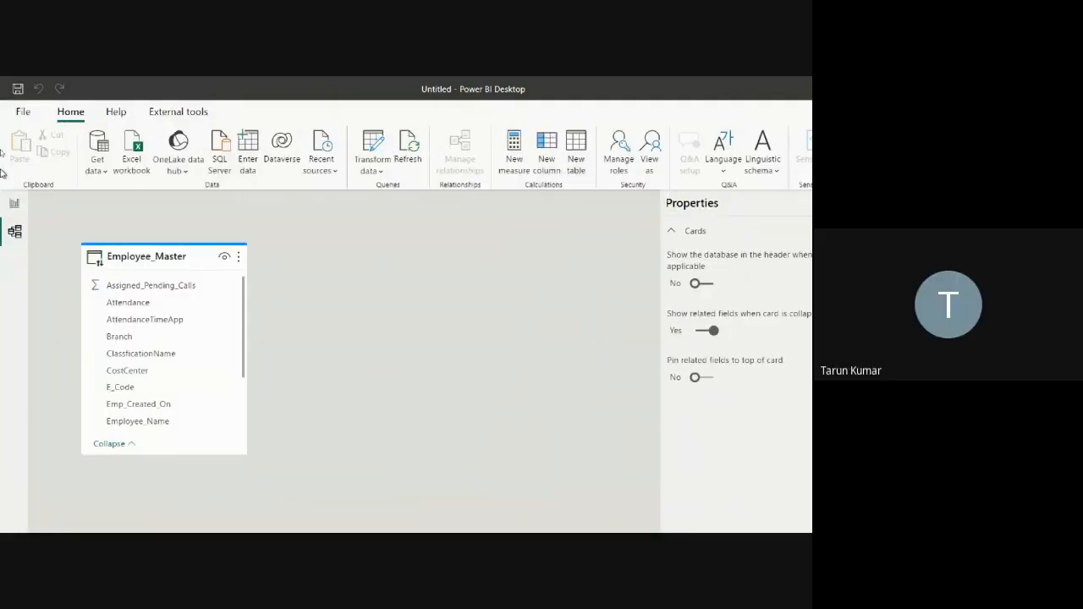
click(14, 203)
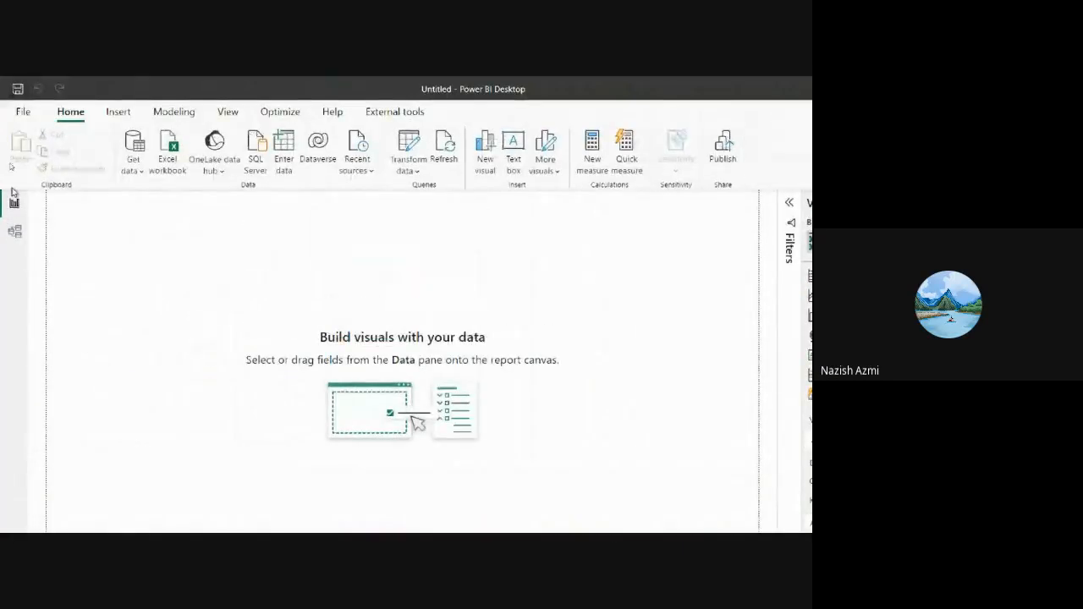
click(14, 232)
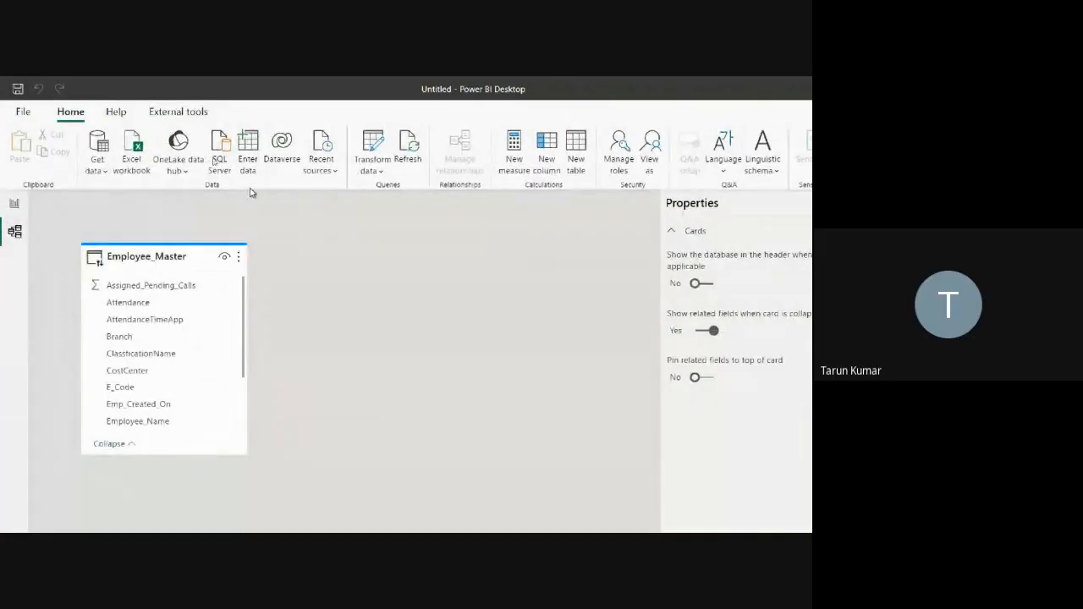
click(576, 170)
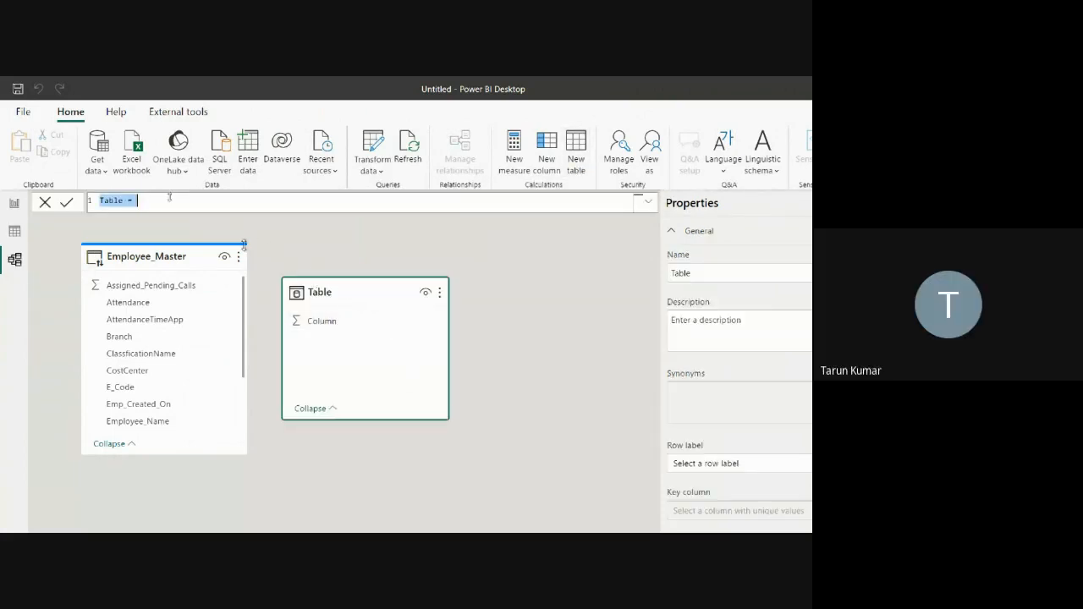
text(Calendar = )
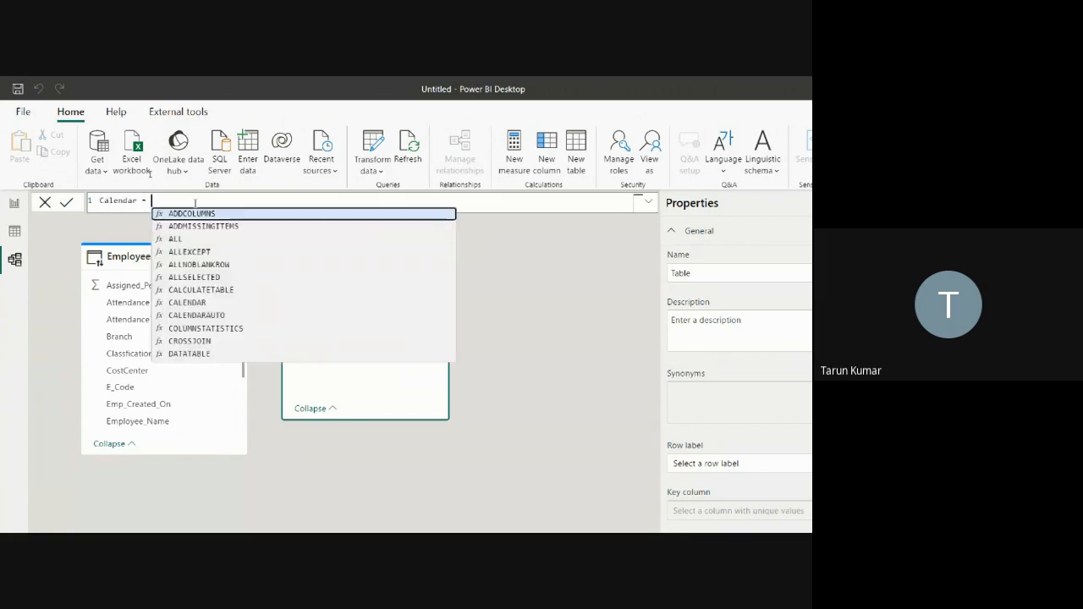
text(Cal)
key(Down)
key(Down)
key(Tab)
text())
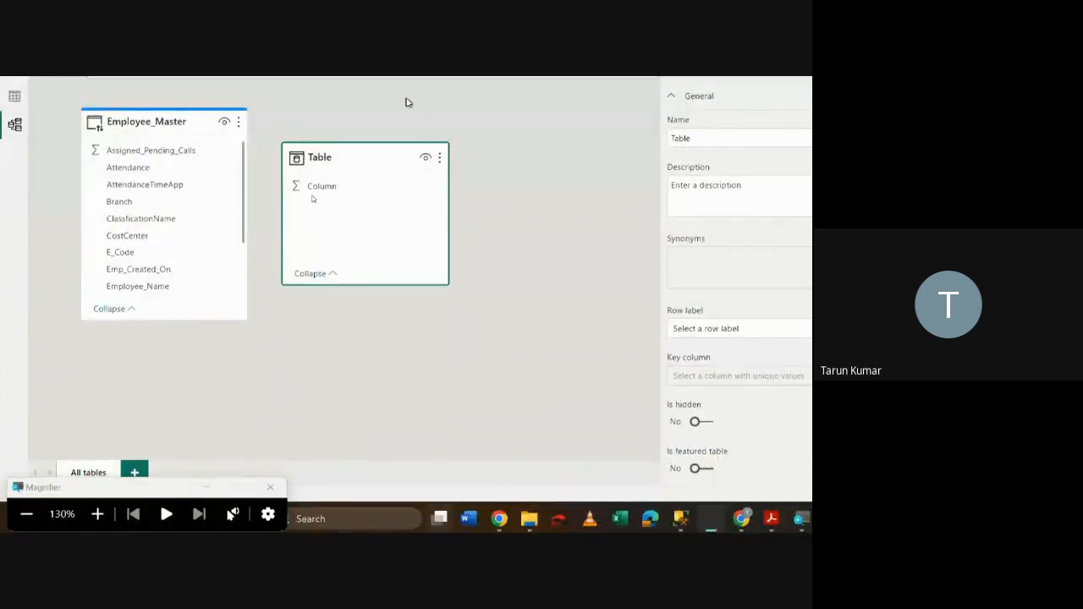
key(Return)
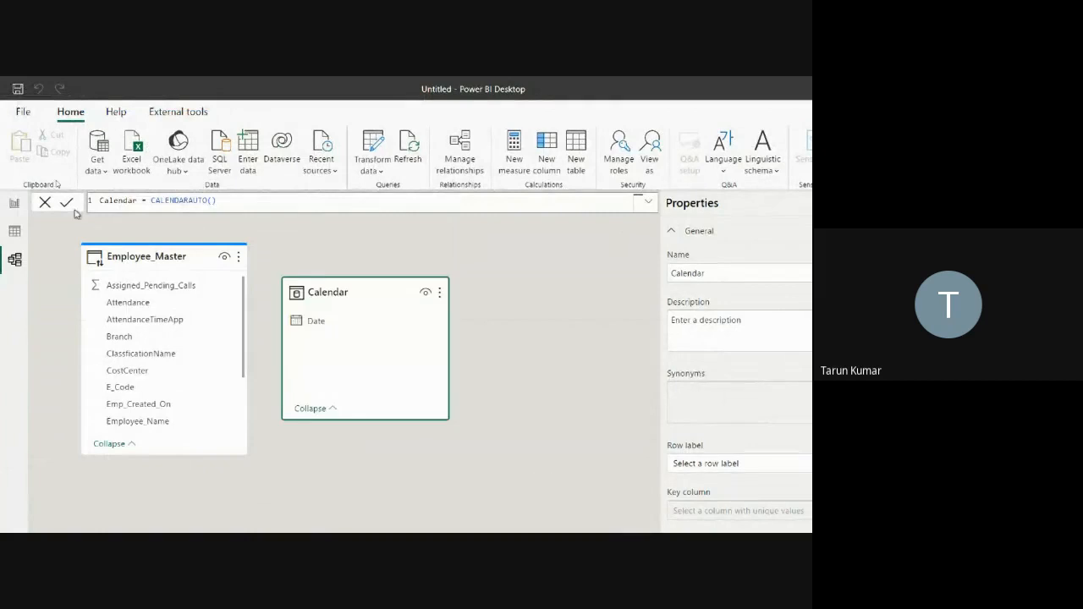
Step: Examine the Calendar and Employee_Master tables in Table view to compare how their data is displayed
click(15, 232)
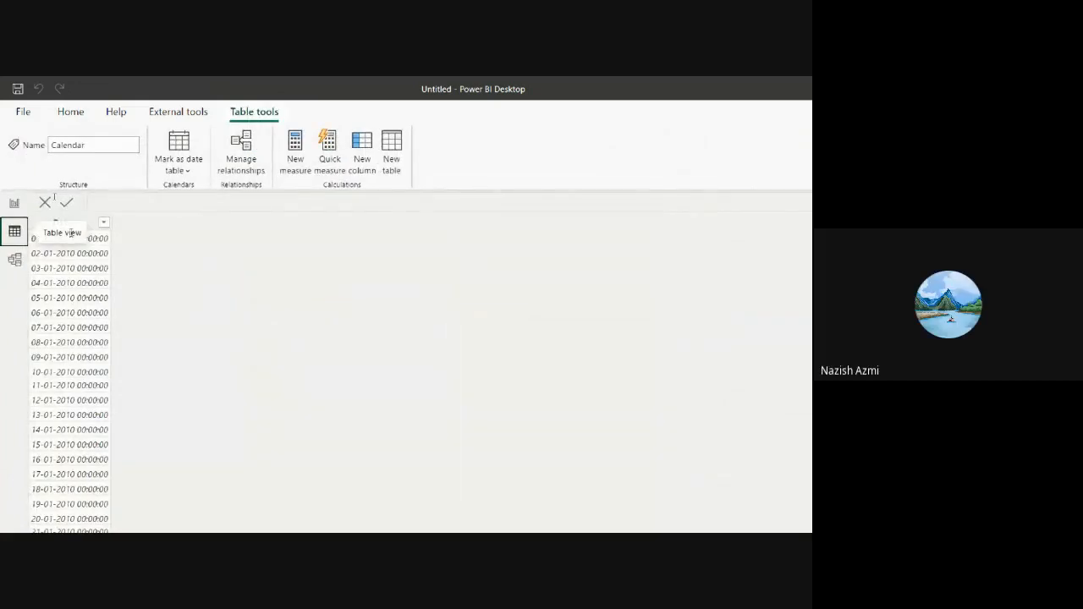
click(84, 224)
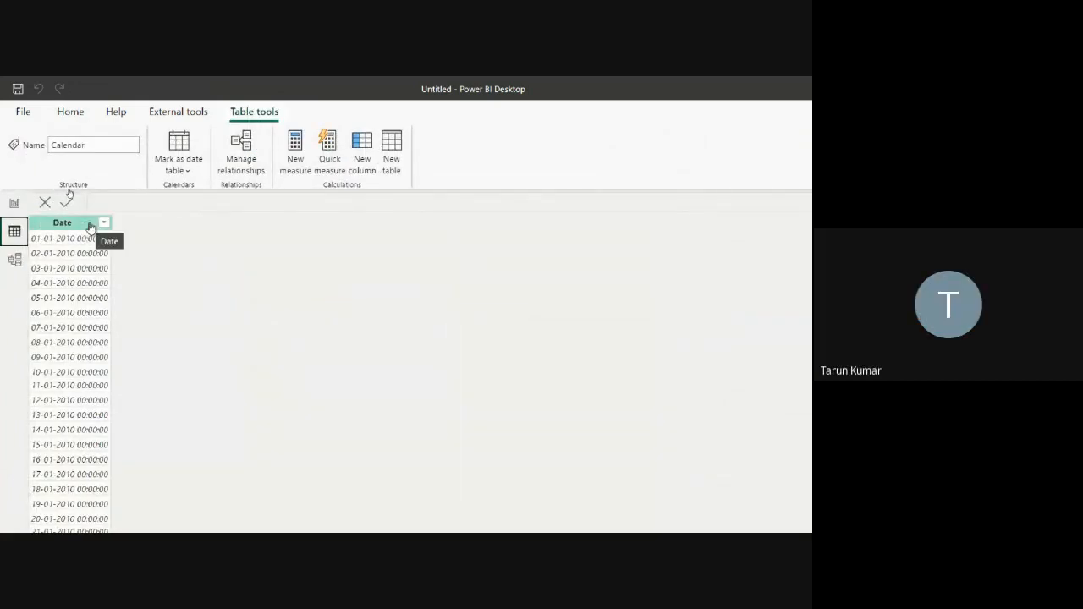
click(764, 274)
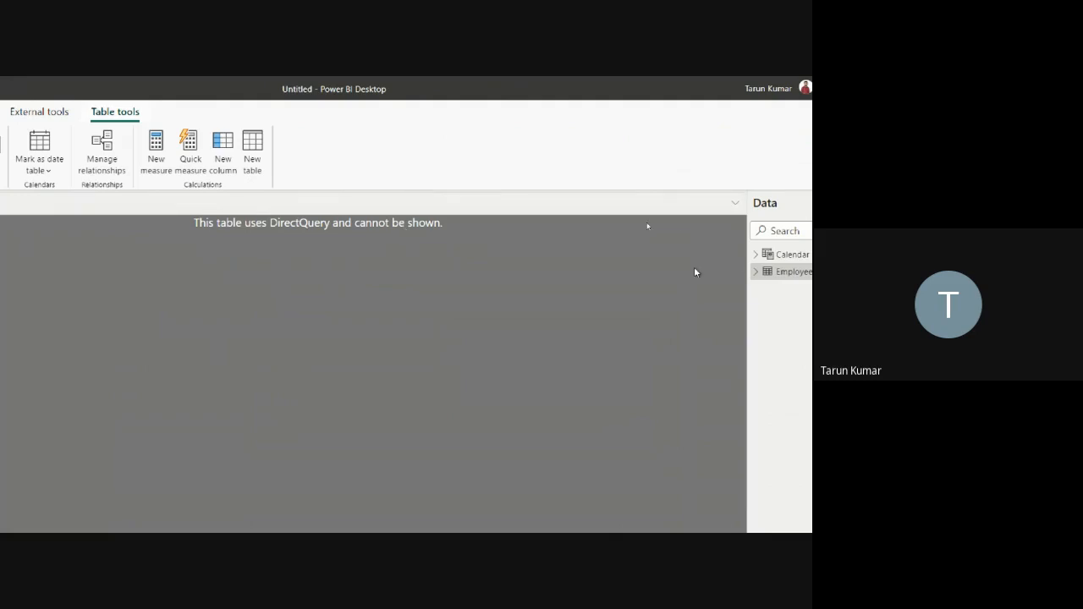
click(782, 258)
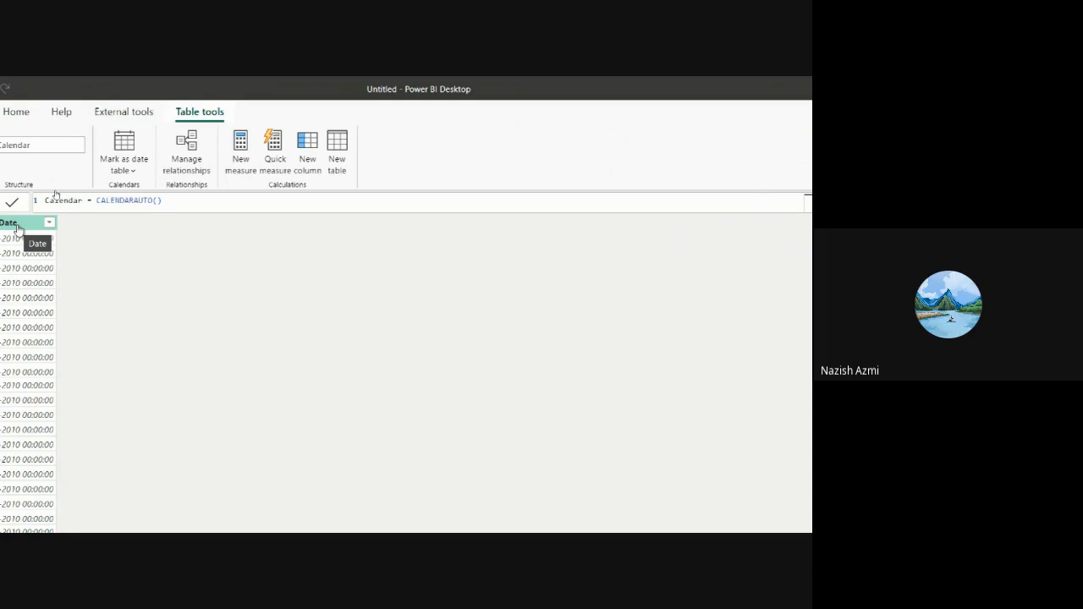
click(16, 224)
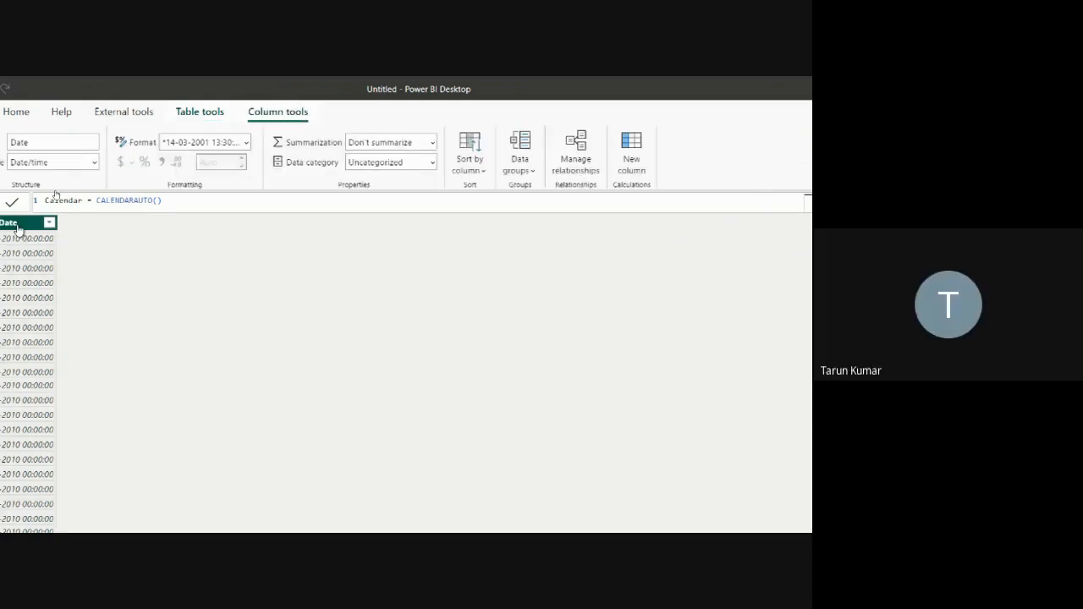
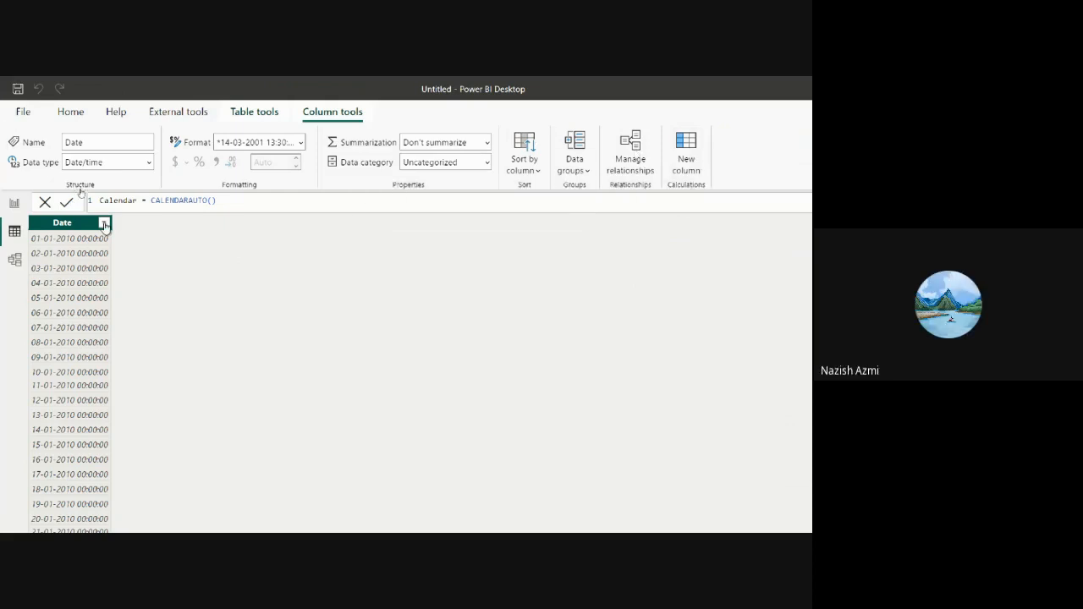
Step: Add a pie chart visual to the report page and enlarge it
click(14, 207)
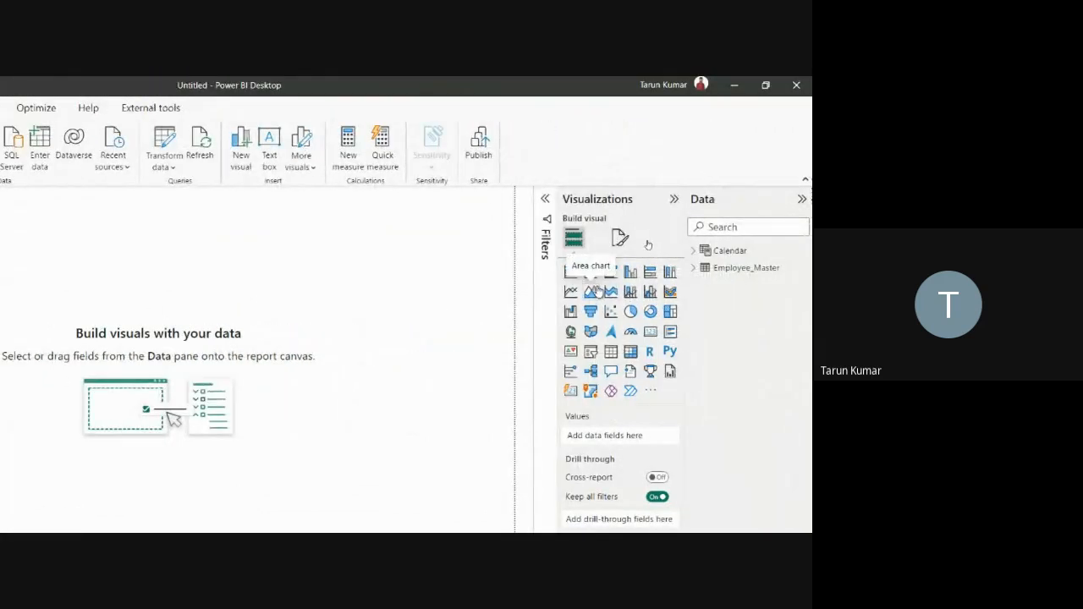
click(636, 317)
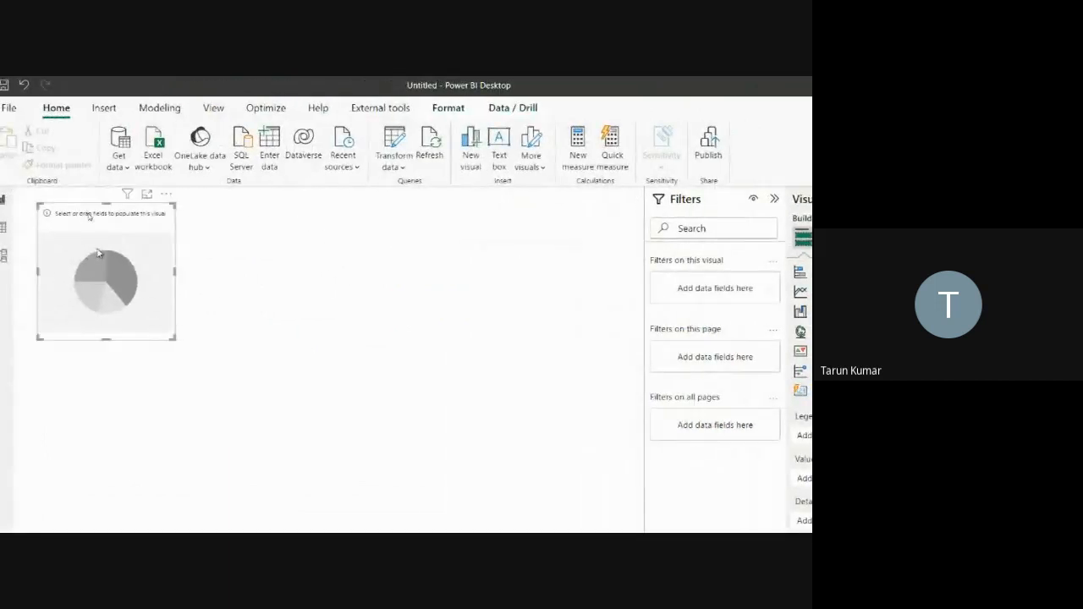
drag(176, 347, 278, 410)
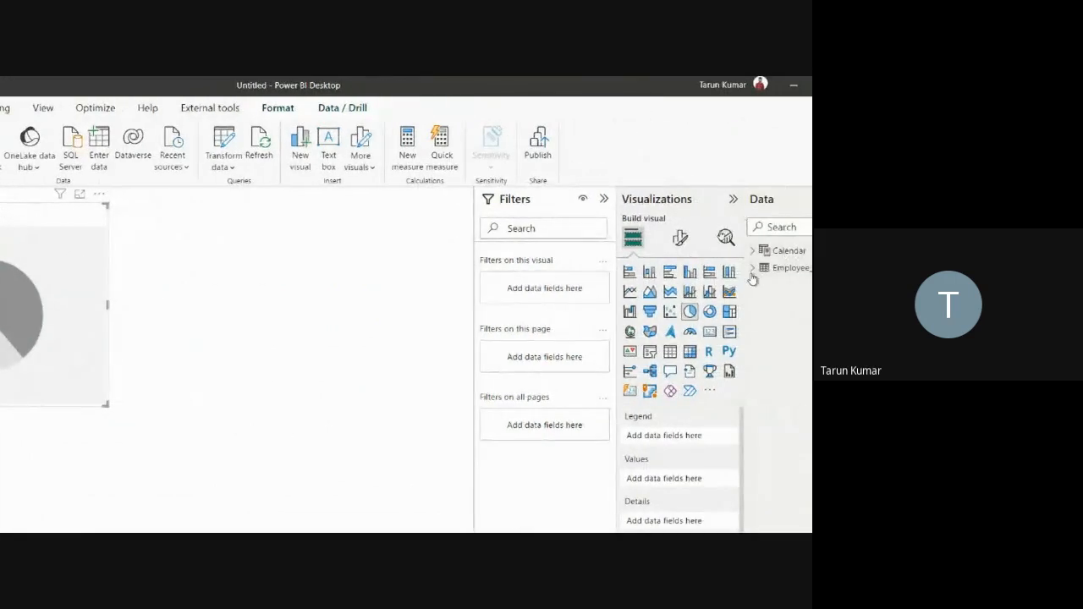
Step: Populate the pie chart from Employee_Master with ResType as the legend and the count of E_Code as the values
click(753, 268)
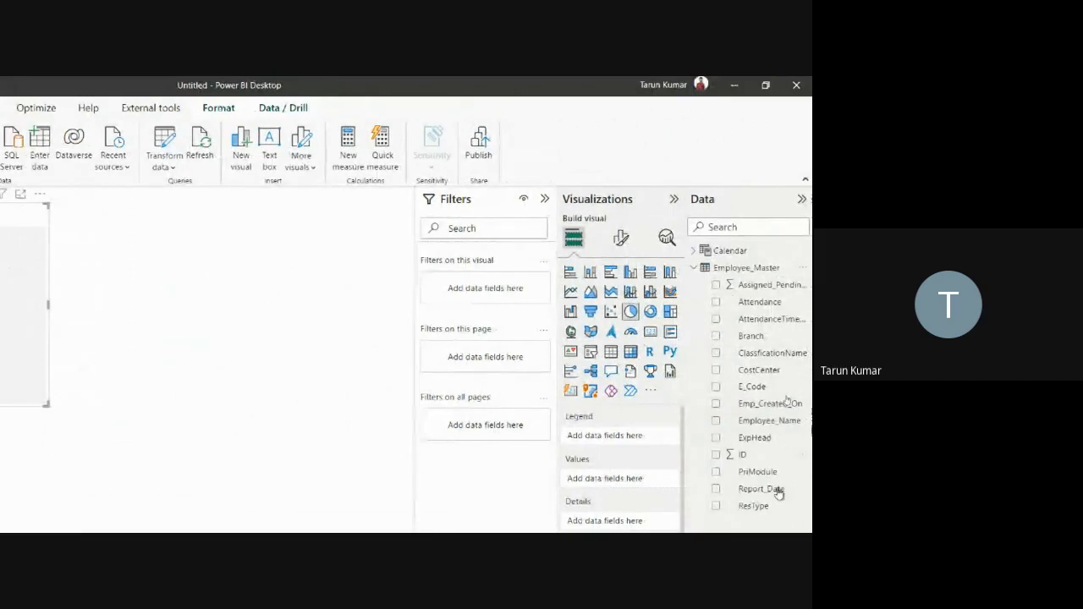
click(717, 506)
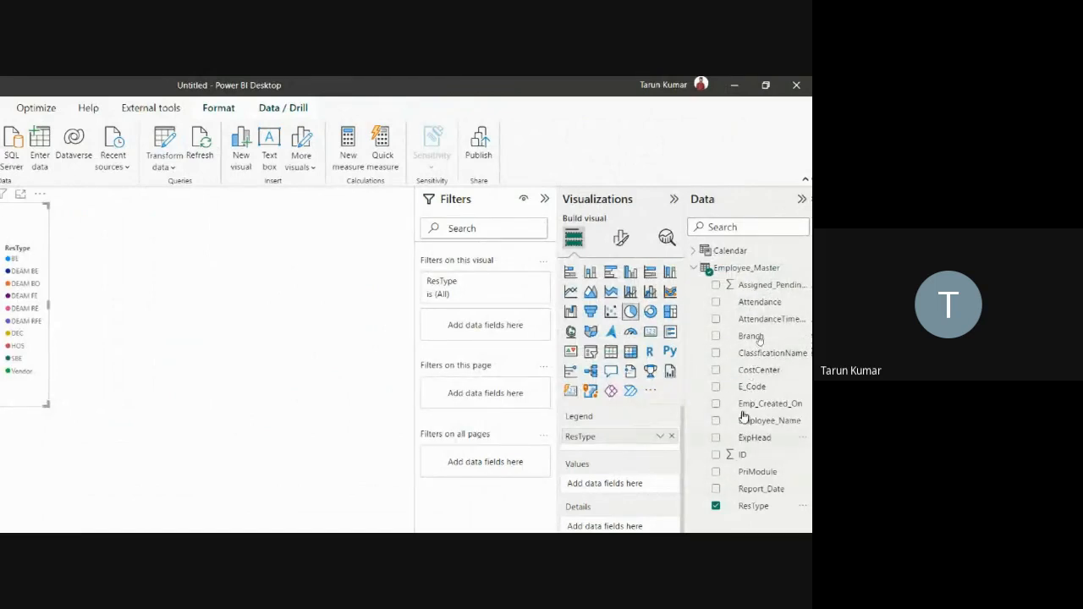
click(716, 387)
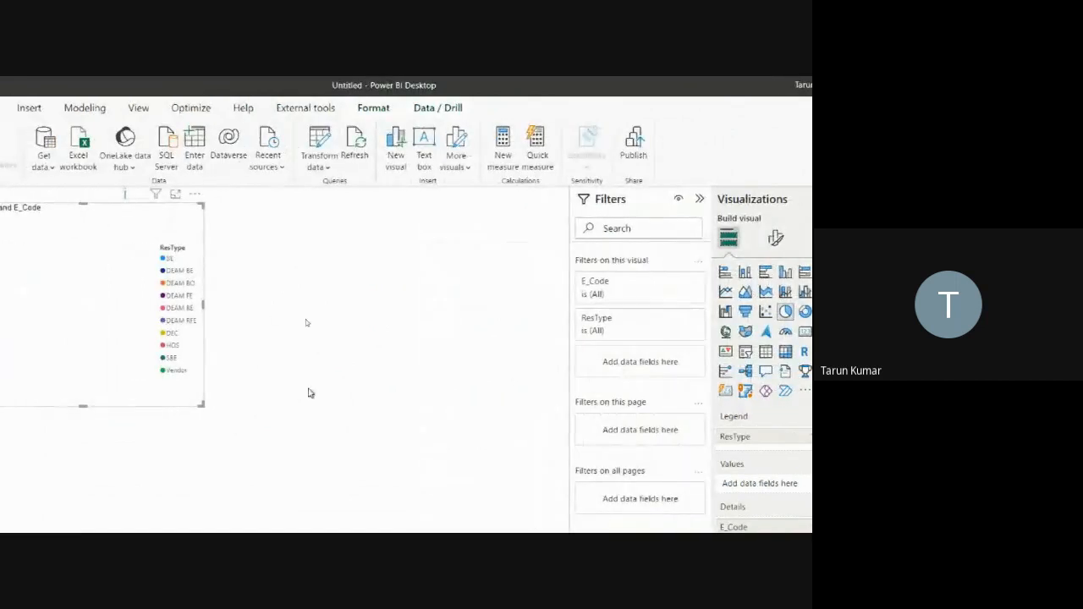
scroll(664, 465, down, 1)
drag(753, 485, 741, 432)
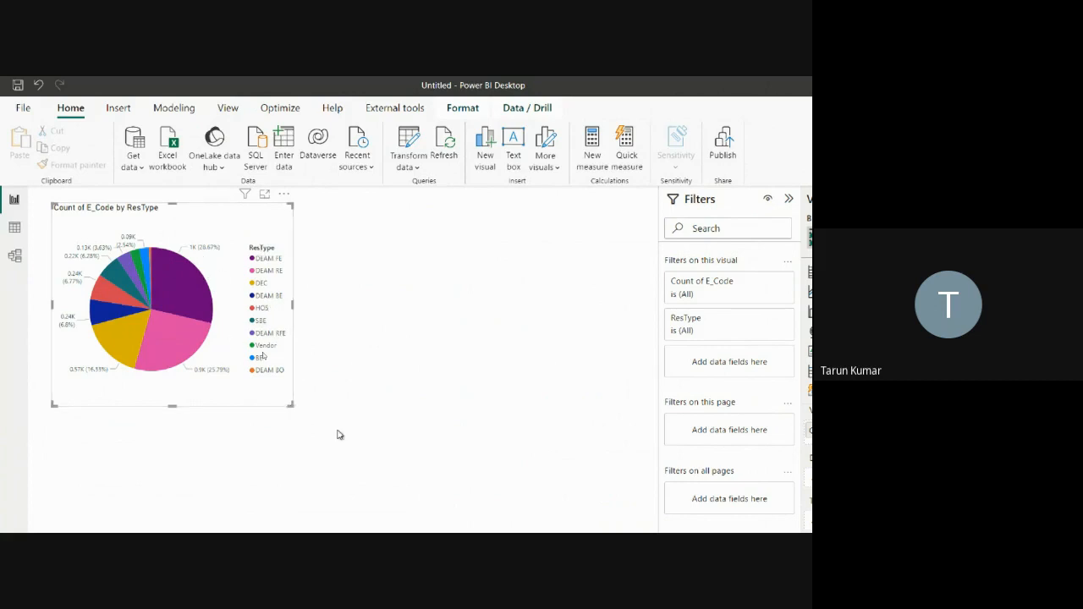
Step: Resize the Count of E_Code by ResType pie chart to a moderately larger size
drag(292, 404, 433, 463)
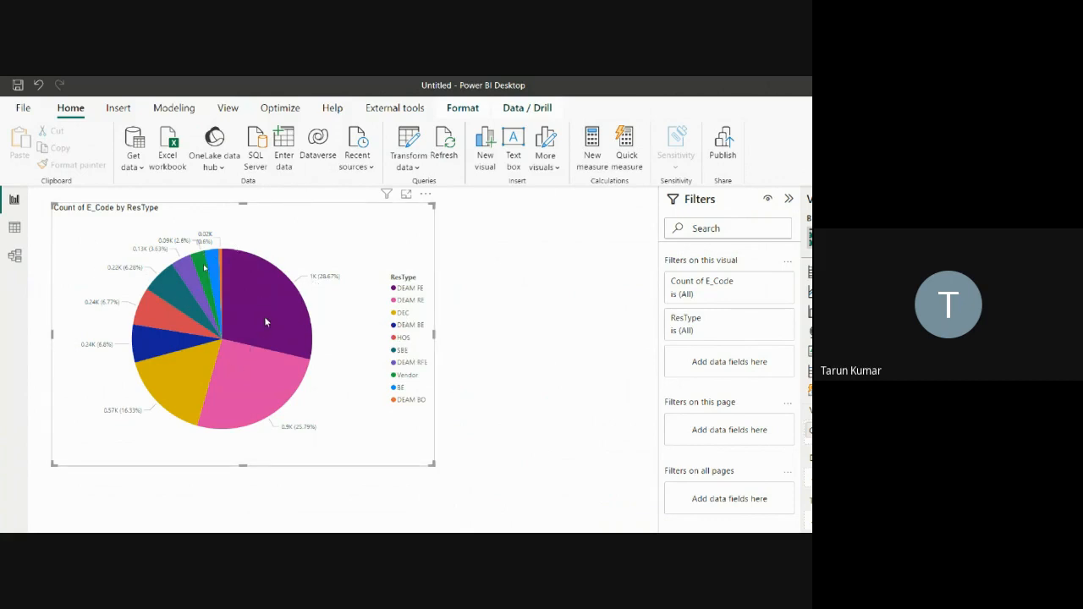
mouse_move(265, 321)
drag(434, 462, 372, 405)
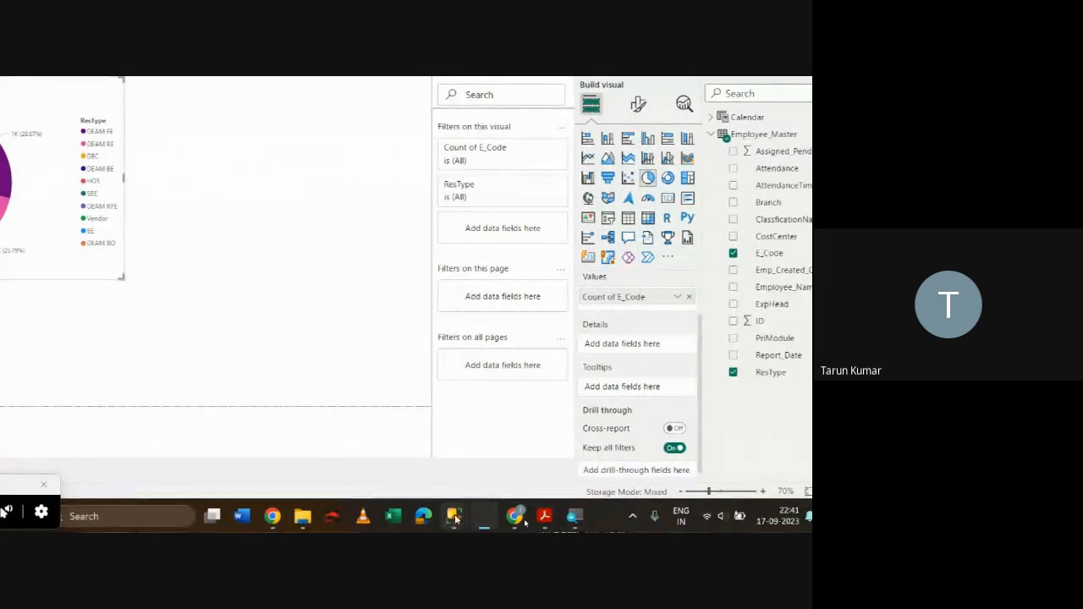
Step: Switch to SQL Server Management Studio, closing the server properties dialog, and view the Employee_Master results in SQLQuery1
mouse_move(453, 516)
click(485, 464)
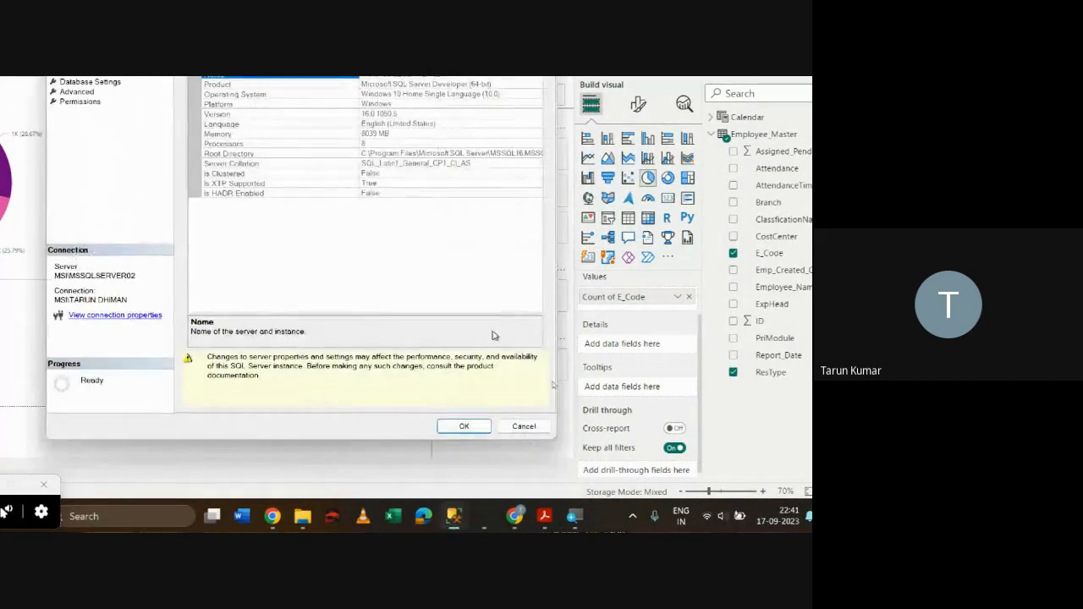
click(465, 426)
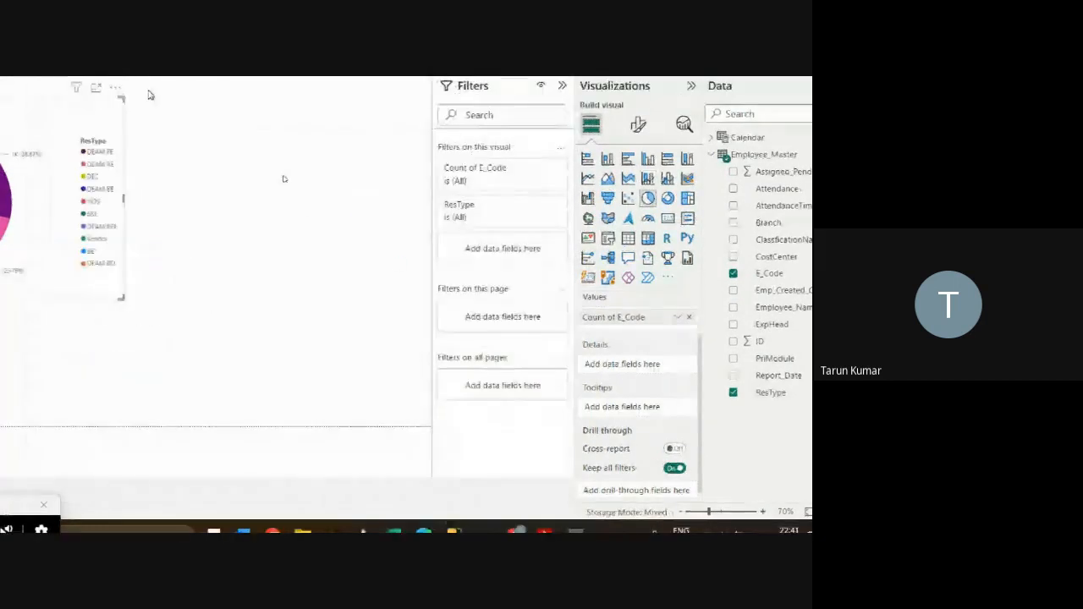
mouse_move(515, 516)
mouse_move(454, 516)
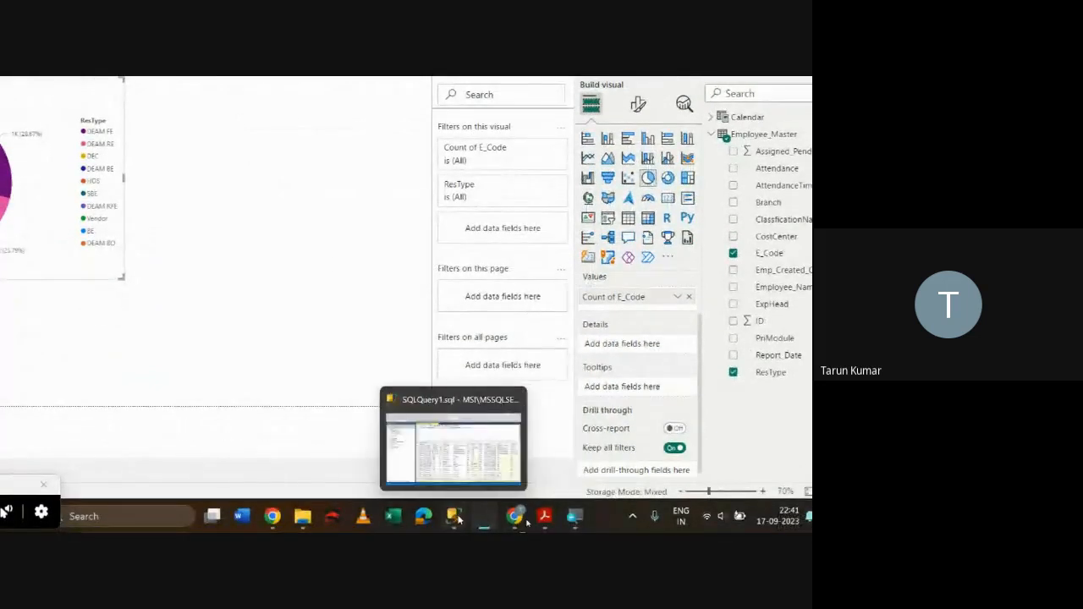
click(454, 435)
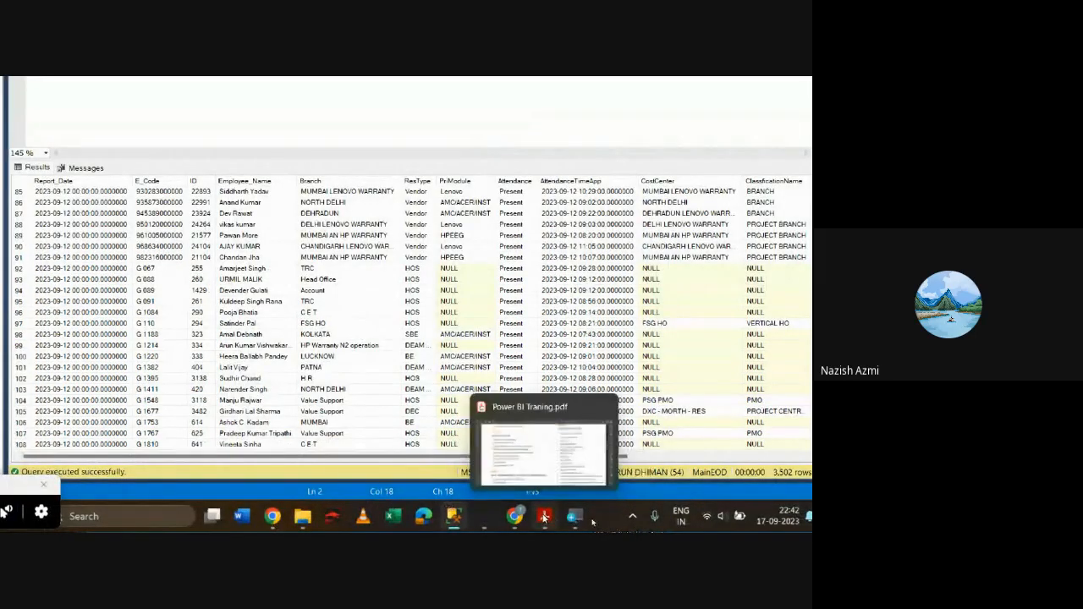
Step: Switch to the Power BI Traning PDF and review the Module 2 data extraction topics
click(516, 516)
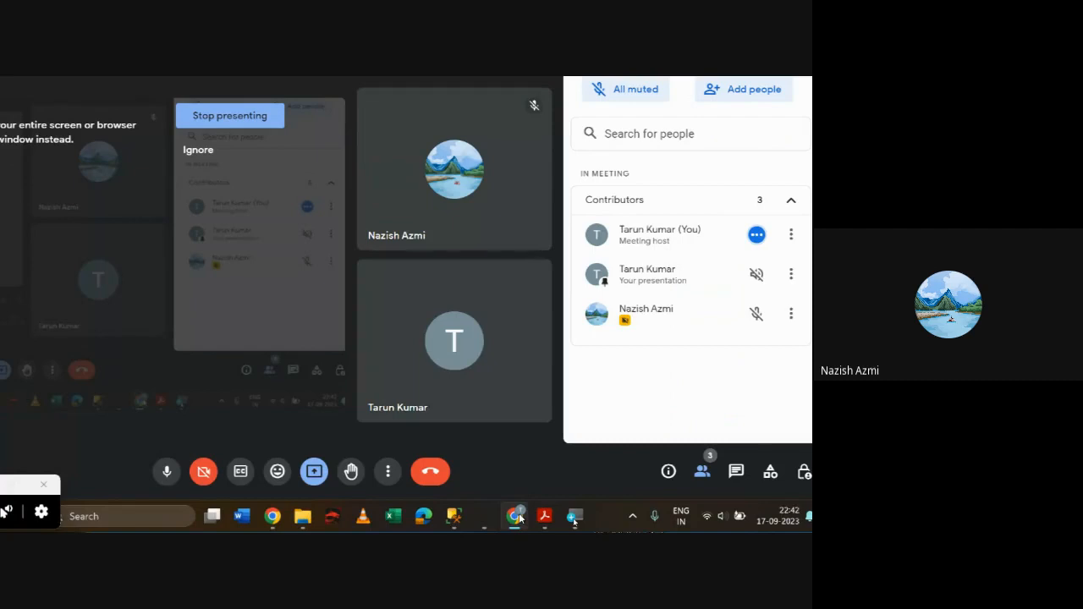
click(477, 511)
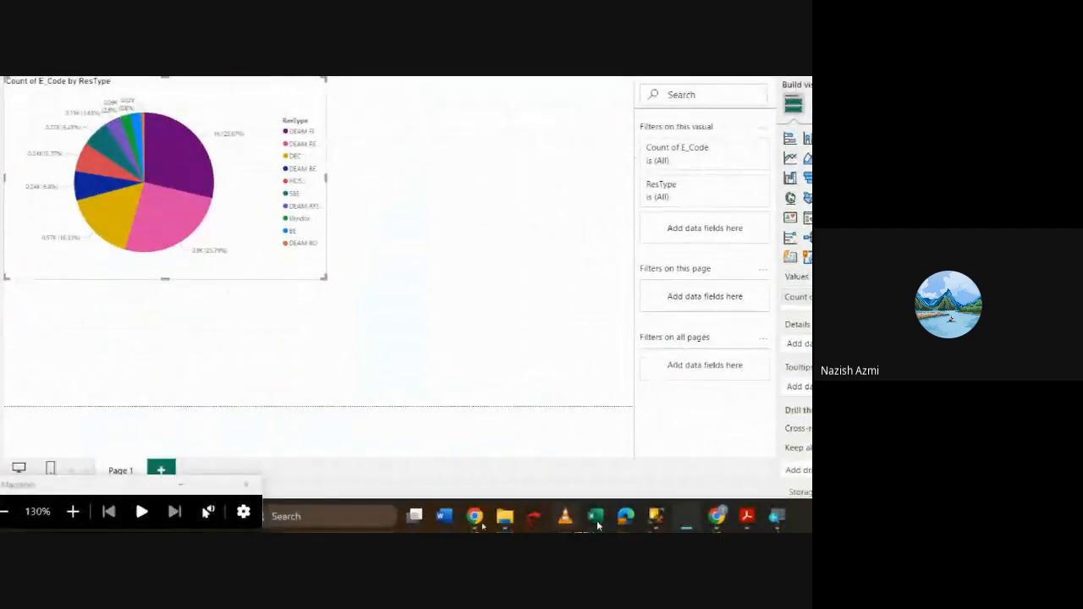
click(749, 519)
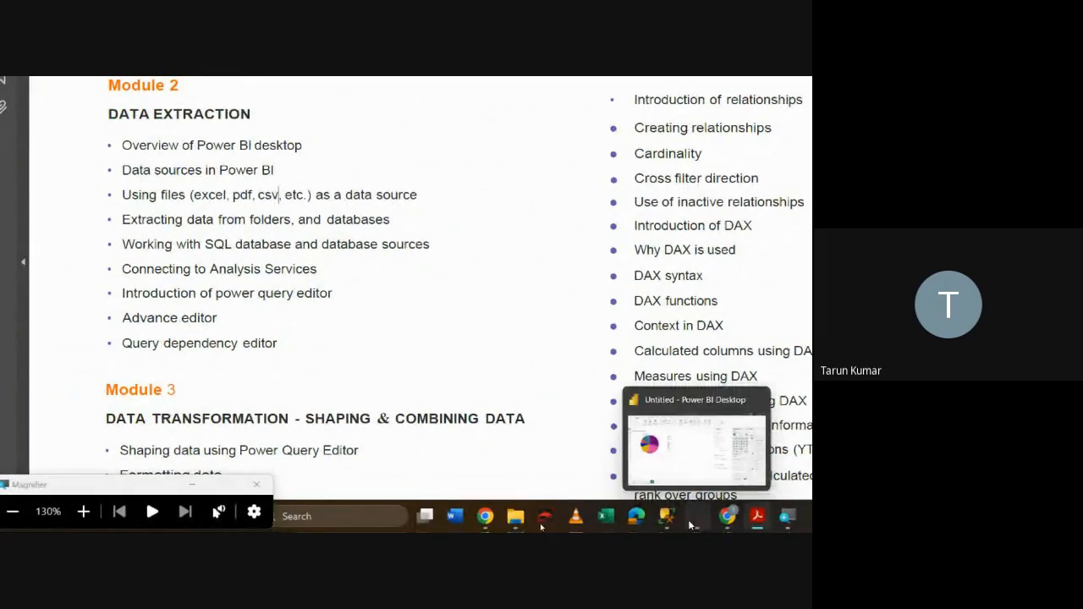
Step: Switch to Power BI Desktop and review the list of common data sources
click(689, 467)
click(132, 163)
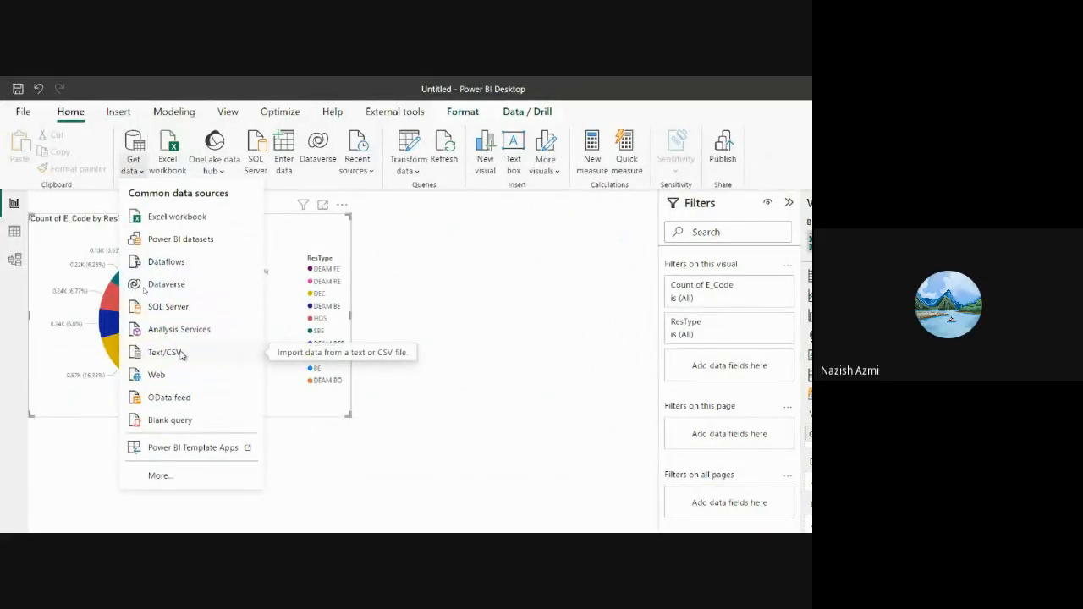
click(415, 329)
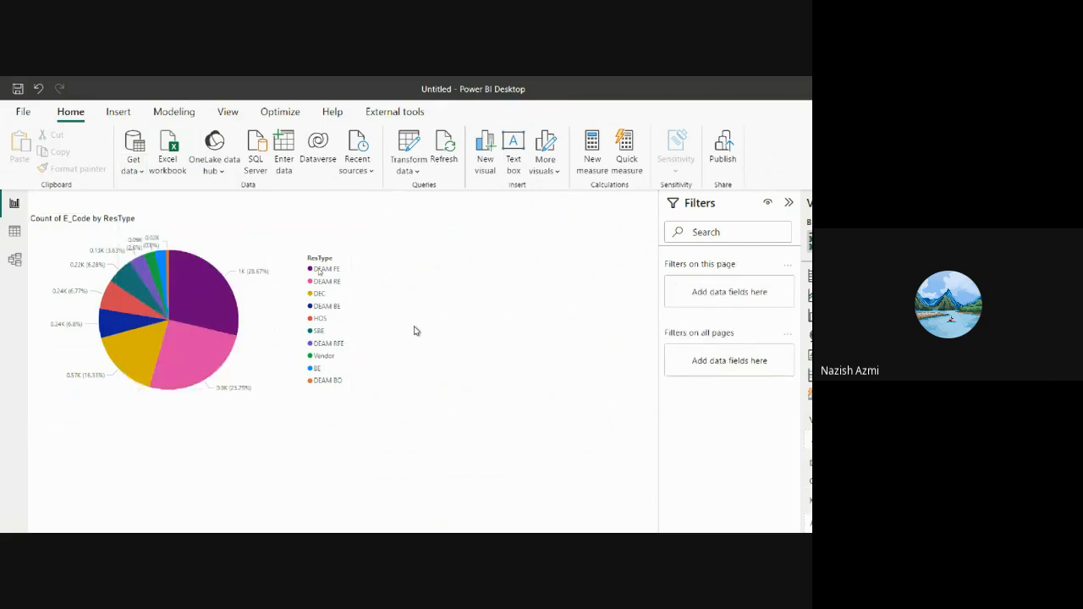
Step: Preview choosing SalesData(UnPivot).csv as a Text/CSV data source, leaving the file selection without importing it
click(138, 169)
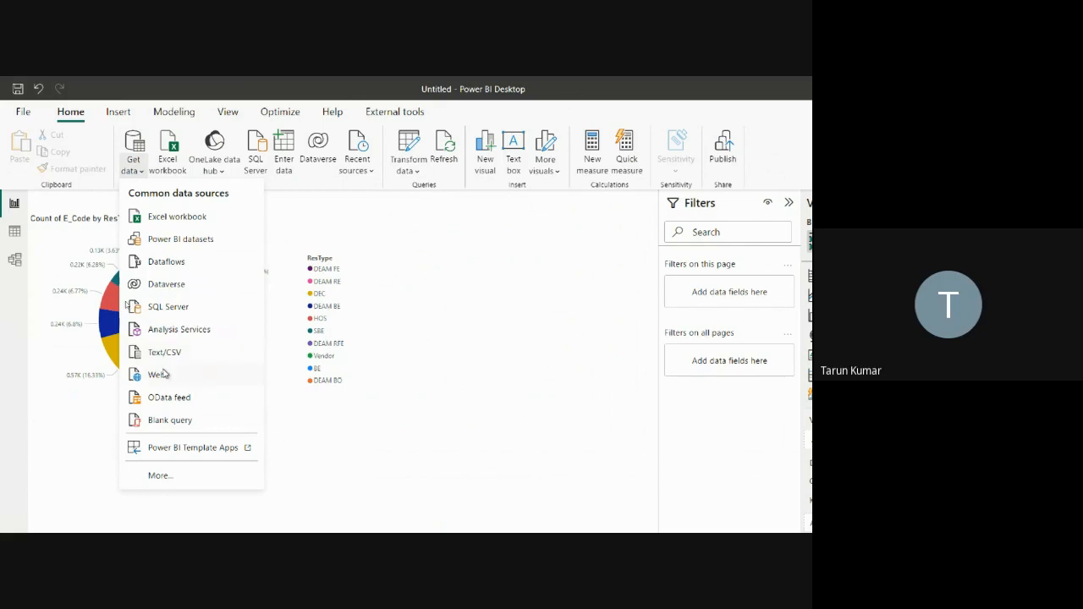
click(165, 356)
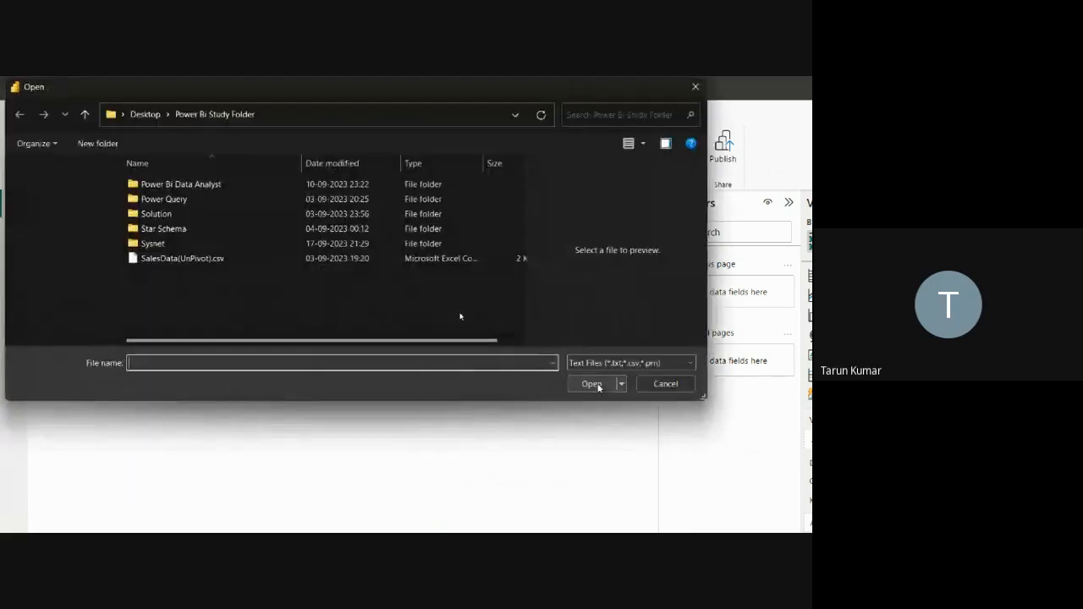
click(210, 258)
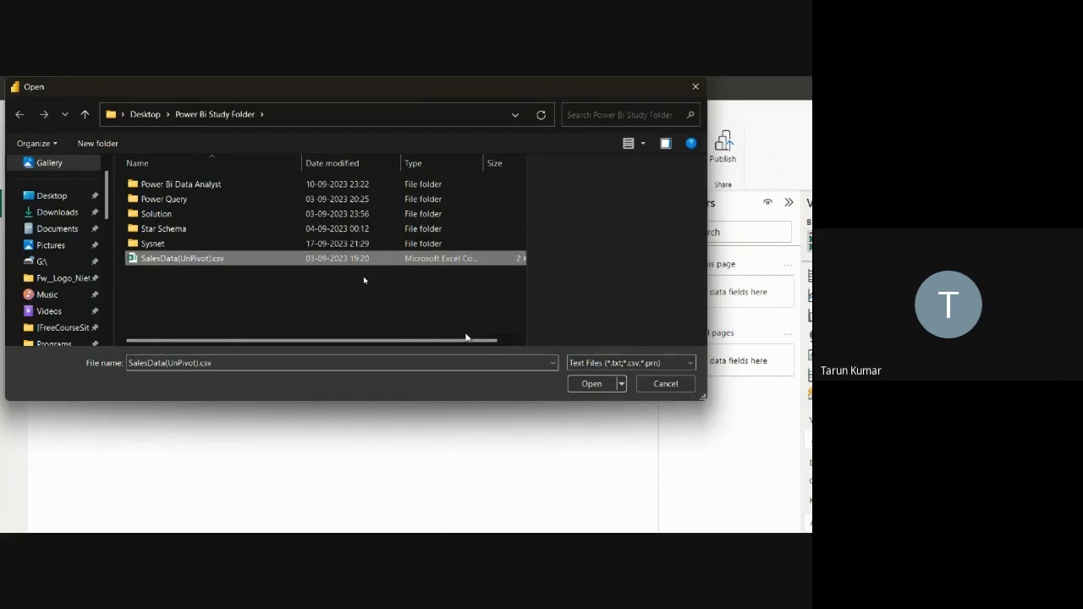
click(666, 385)
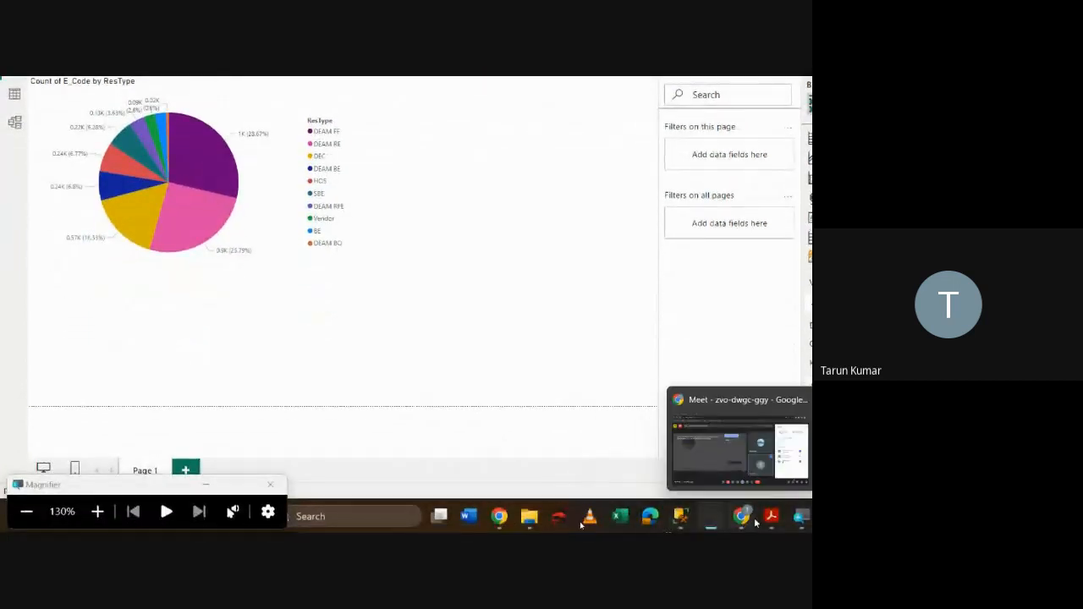
Step: Check the Module 2 topics in the training PDF, then inspect the Employee_Master source formula in Power BI's Power Query Editor
click(770, 516)
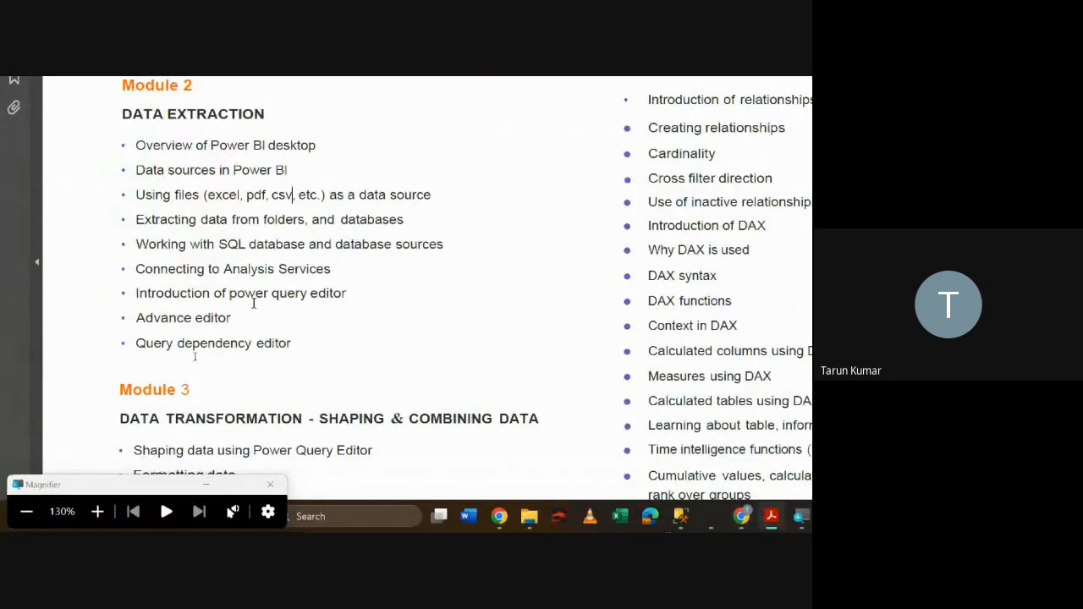
click(710, 514)
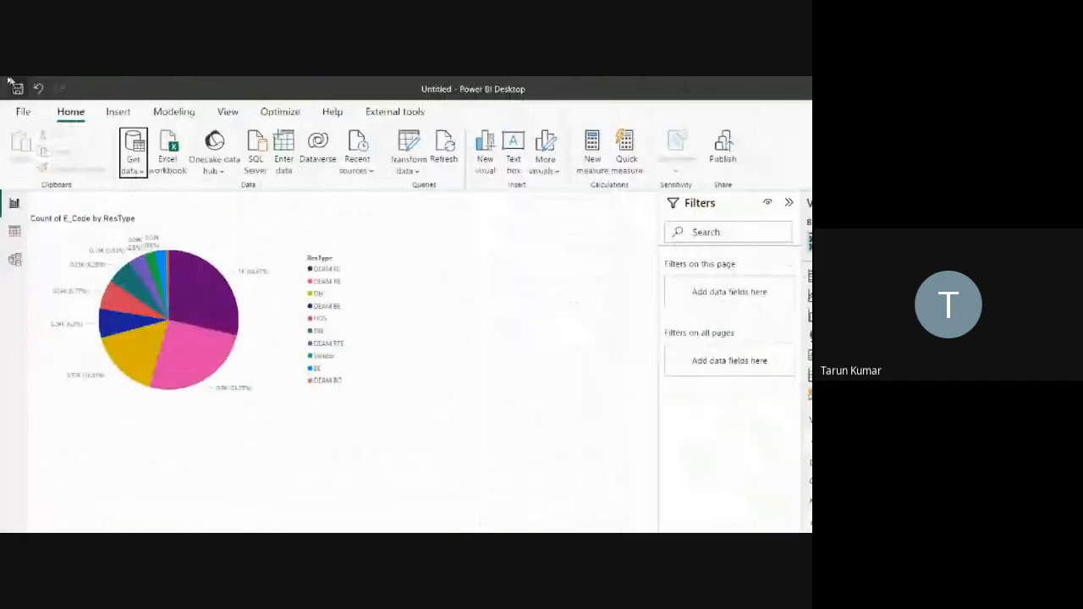
click(411, 153)
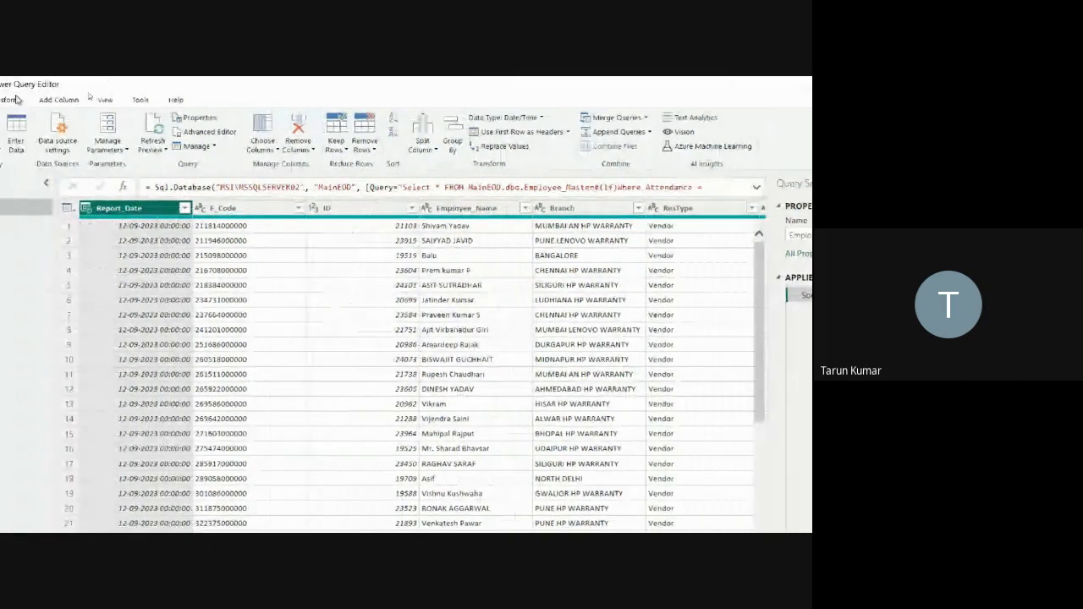
click(241, 187)
drag(153, 192, 680, 178)
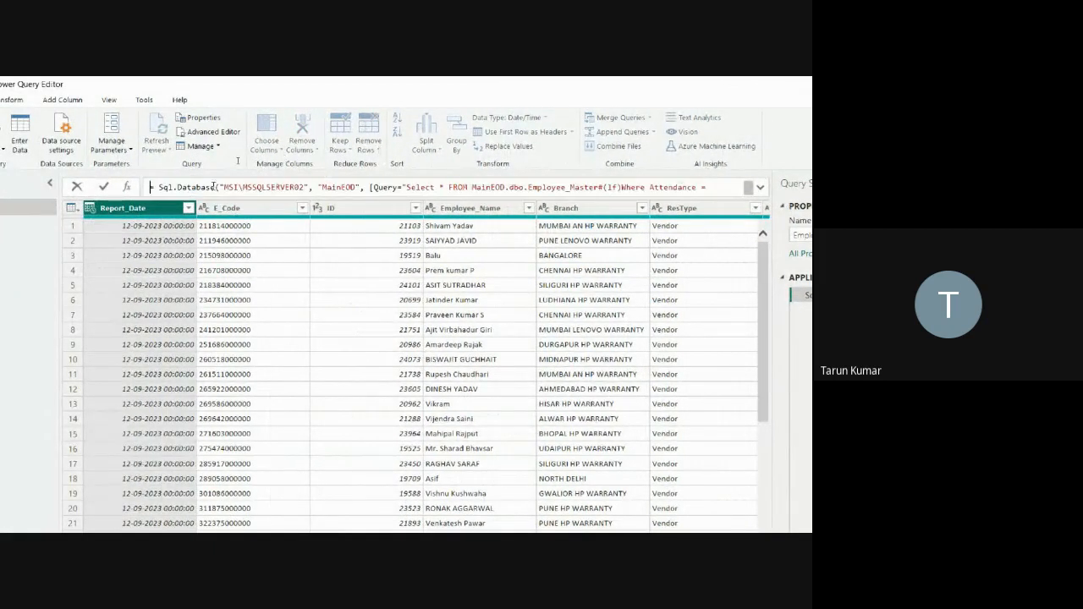
Step: Examine the Employee_Master query code in the Advanced Editor, and close the Power Query Editor
click(212, 133)
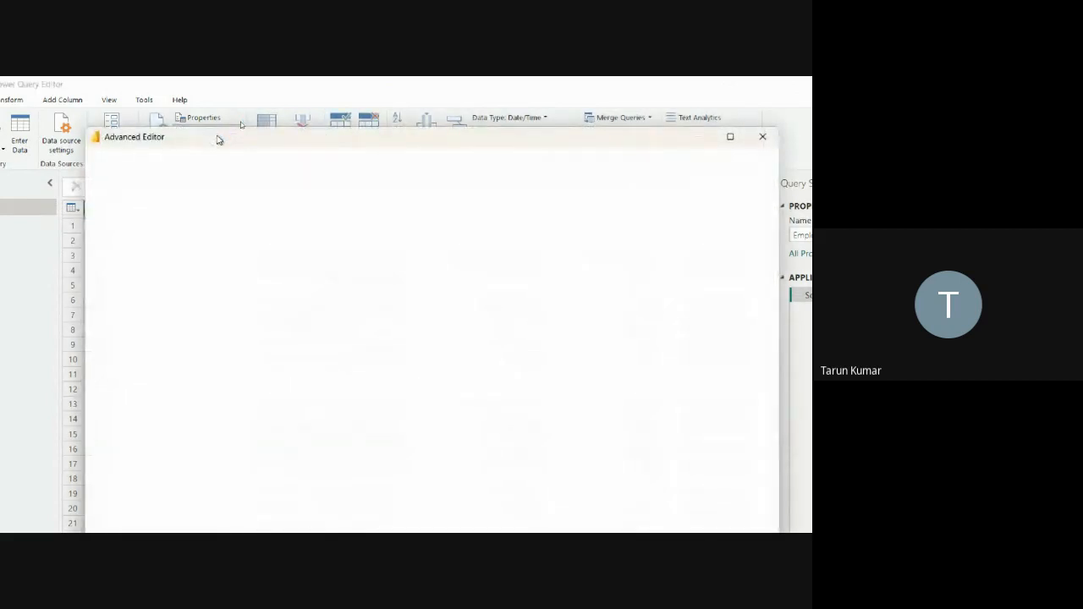
click(636, 243)
drag(597, 497, 445, 505)
click(378, 214)
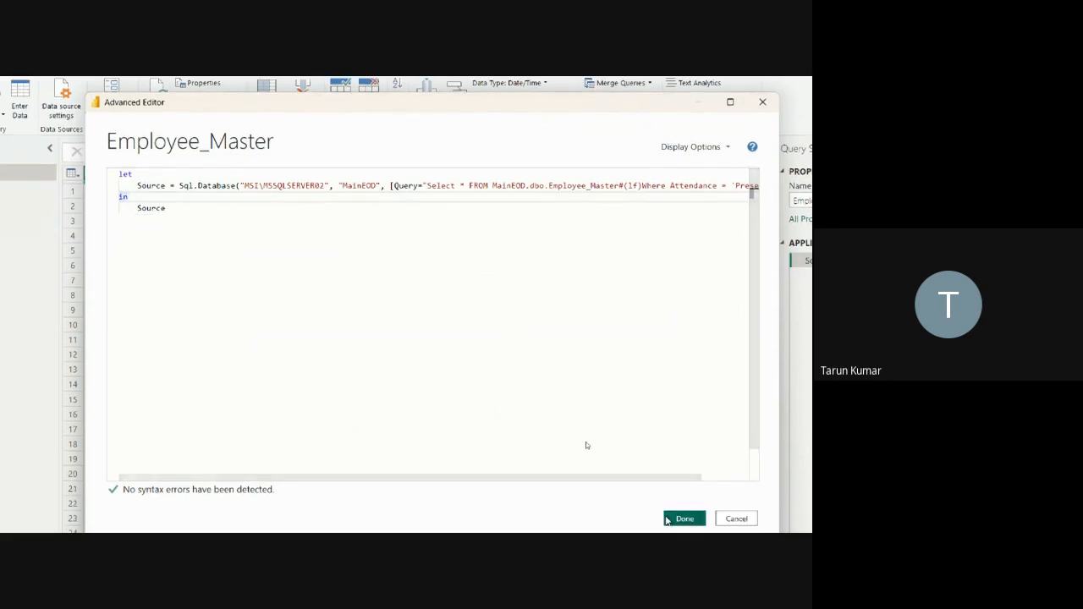
click(670, 518)
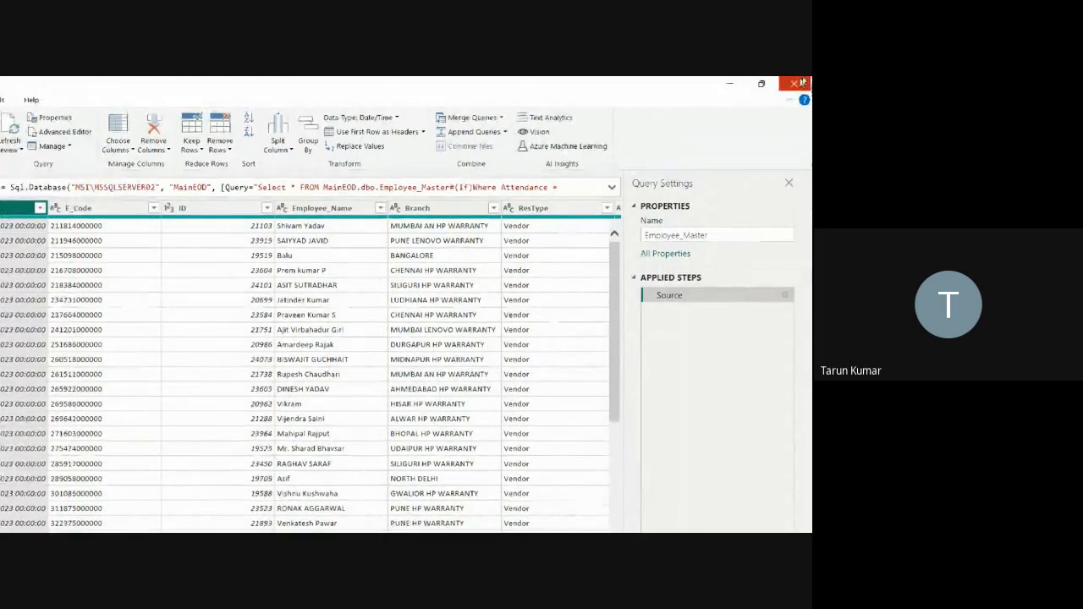
click(797, 82)
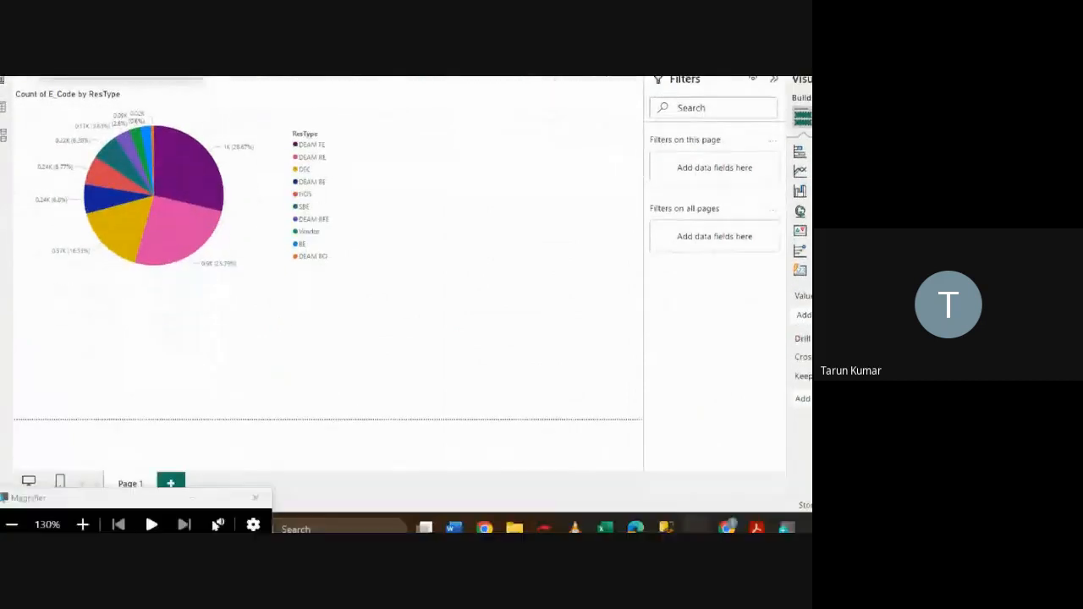
Step: Recheck the Module 2 topics in the training PDF, and reopen the Employee_Master query for editing from Power BI Desktop
click(756, 516)
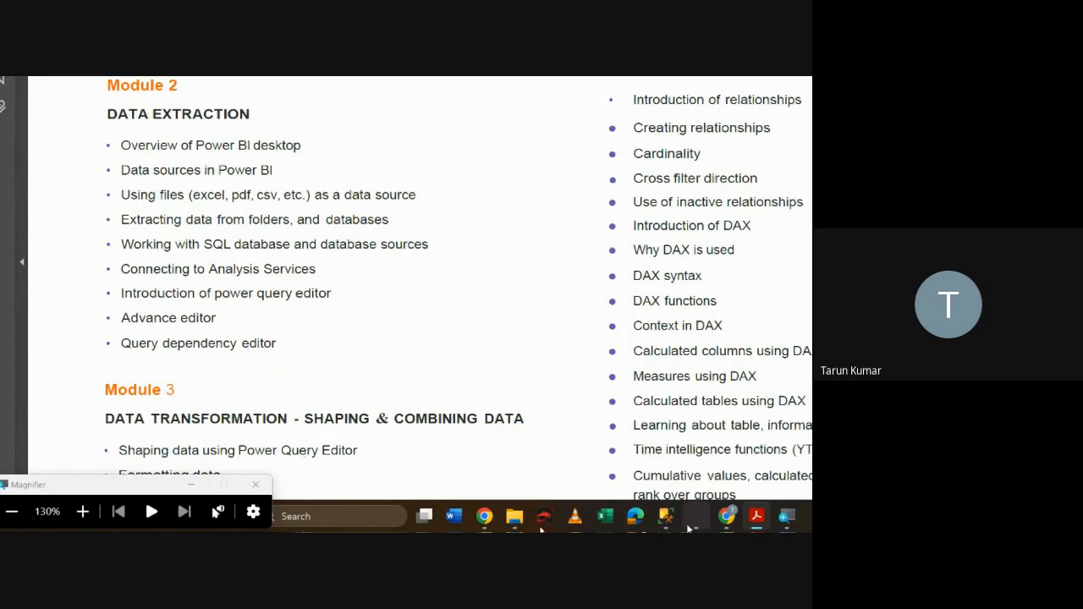
click(687, 523)
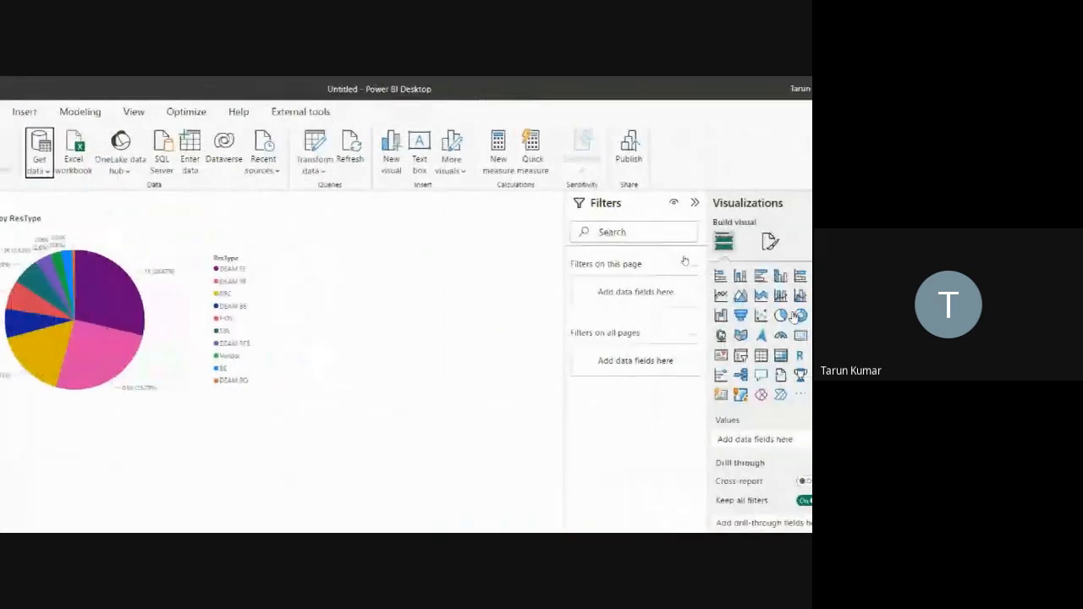
right_click(776, 275)
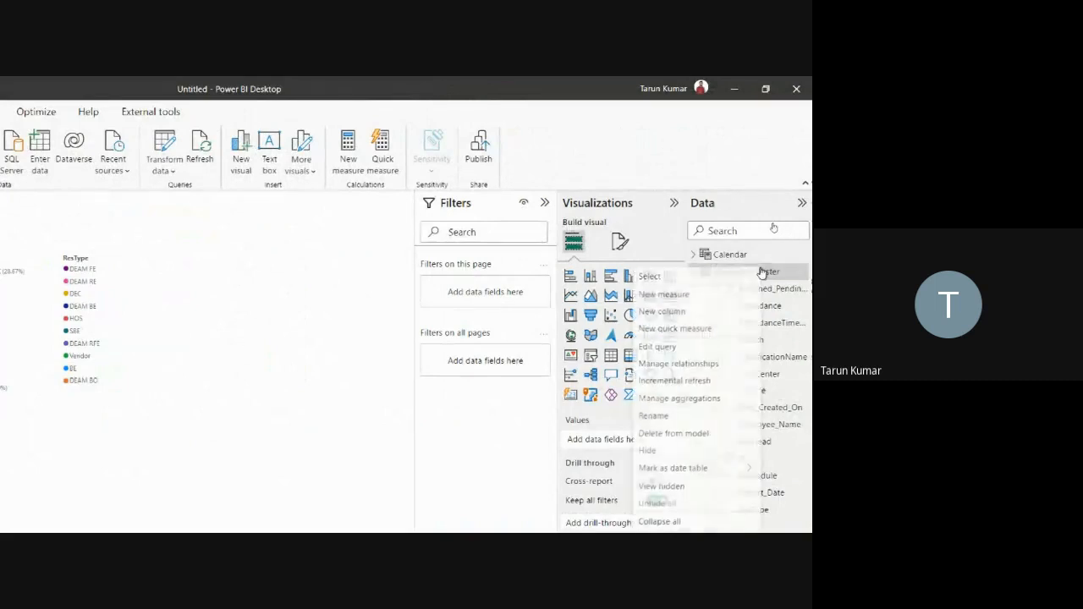
click(686, 347)
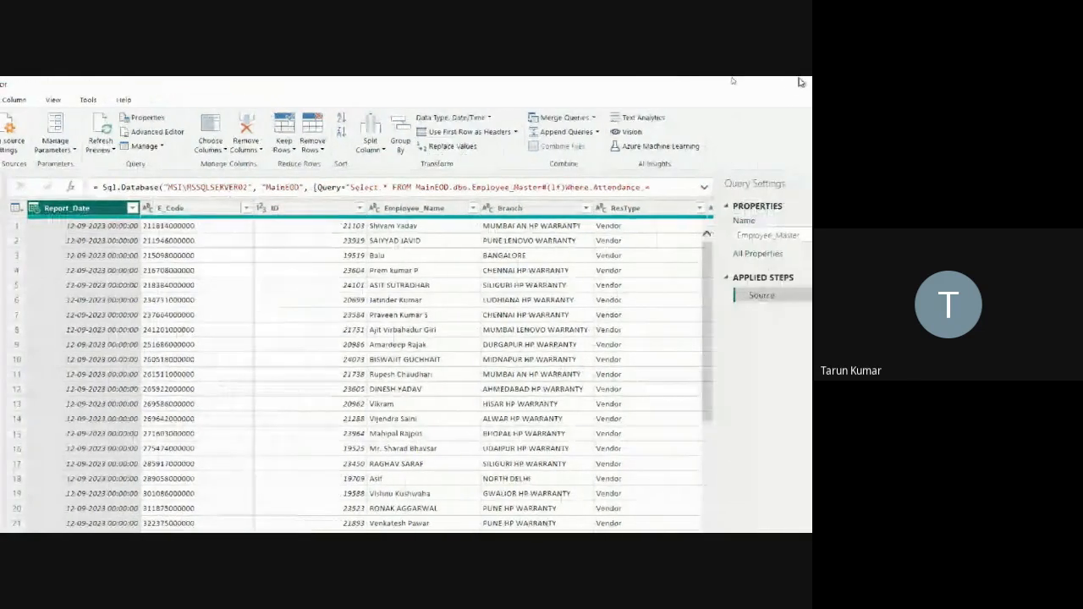
Step: View the Query Dependencies diagram, examining how Employee_Master links to its SQL Server source, and close it
click(201, 100)
click(122, 100)
click(163, 100)
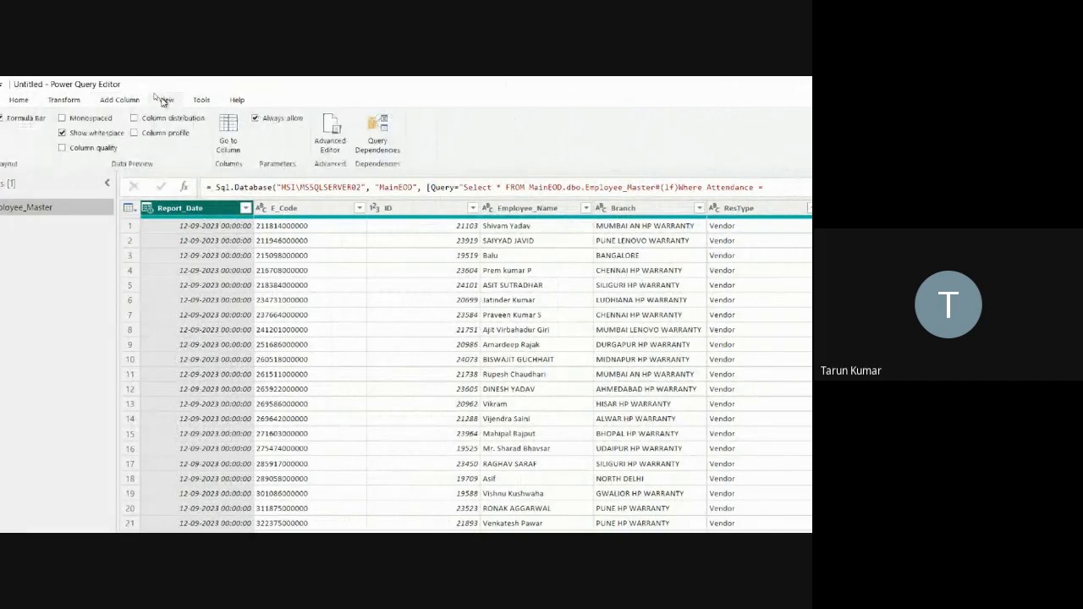
click(369, 135)
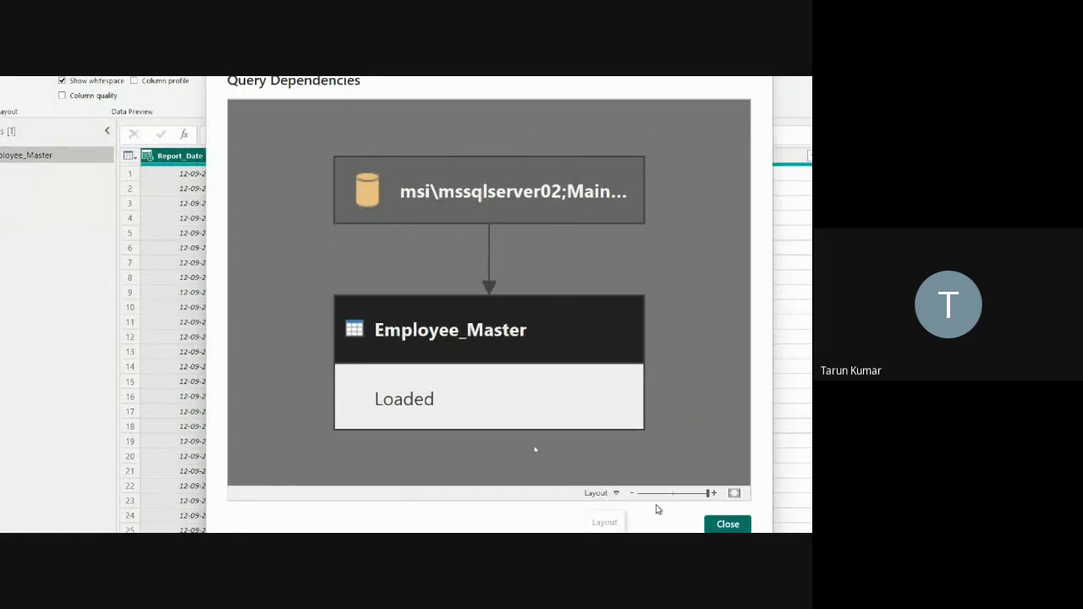
click(632, 493)
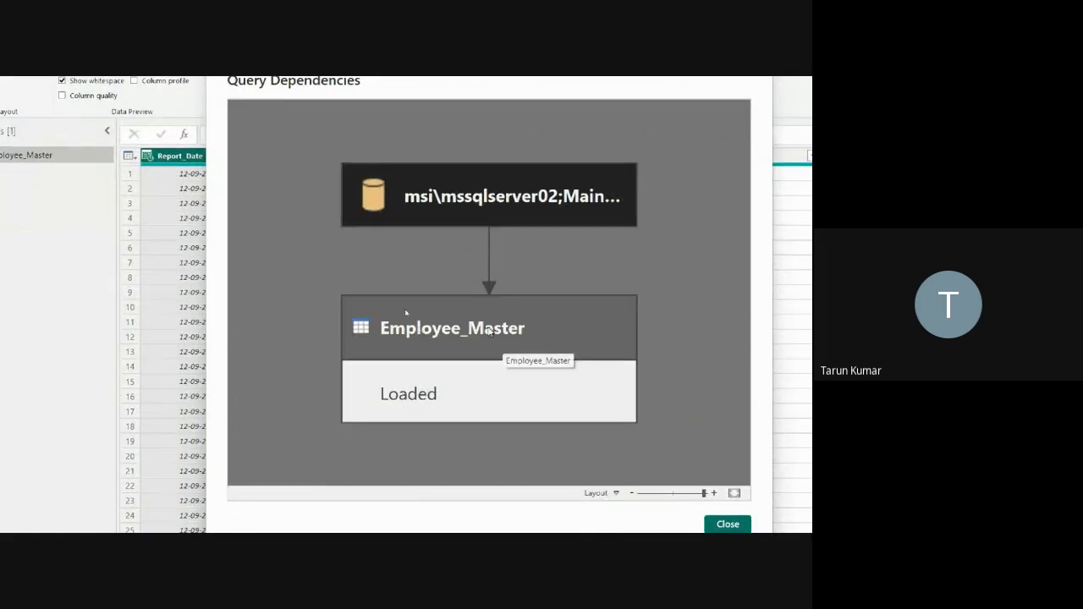
click(493, 335)
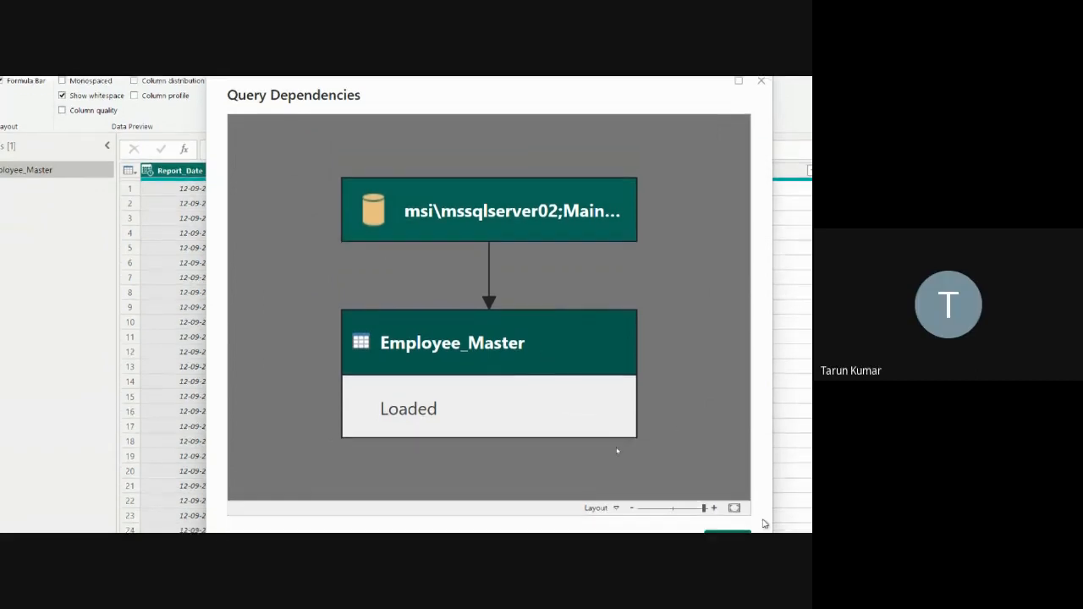
click(730, 524)
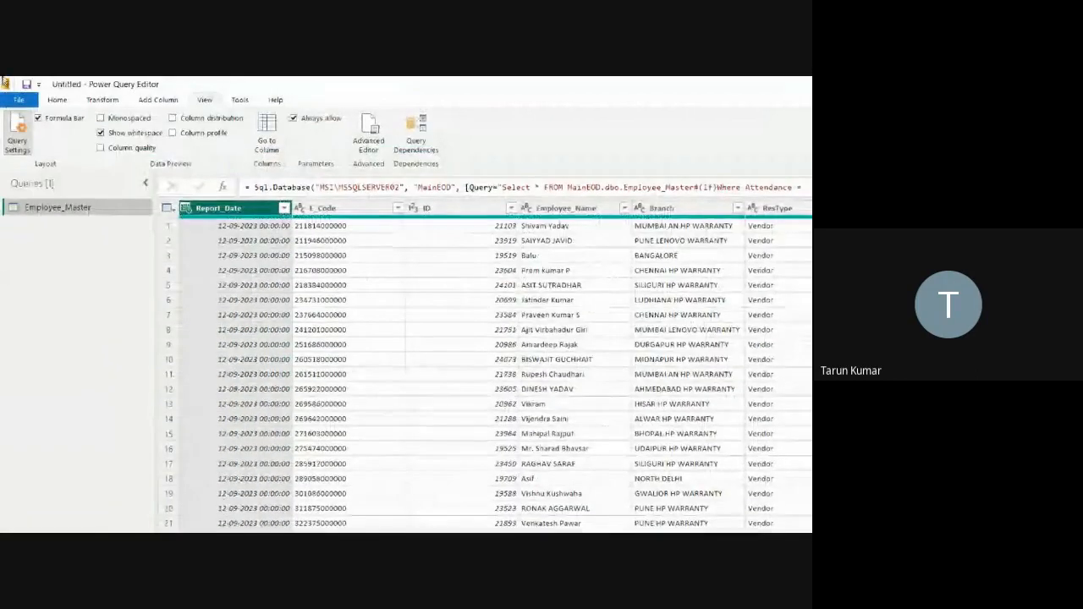
Step: Add Employee Master.csv from the Sysnet folder as a new Text/CSV query, keeping the comma delimiter
click(57, 100)
click(53, 144)
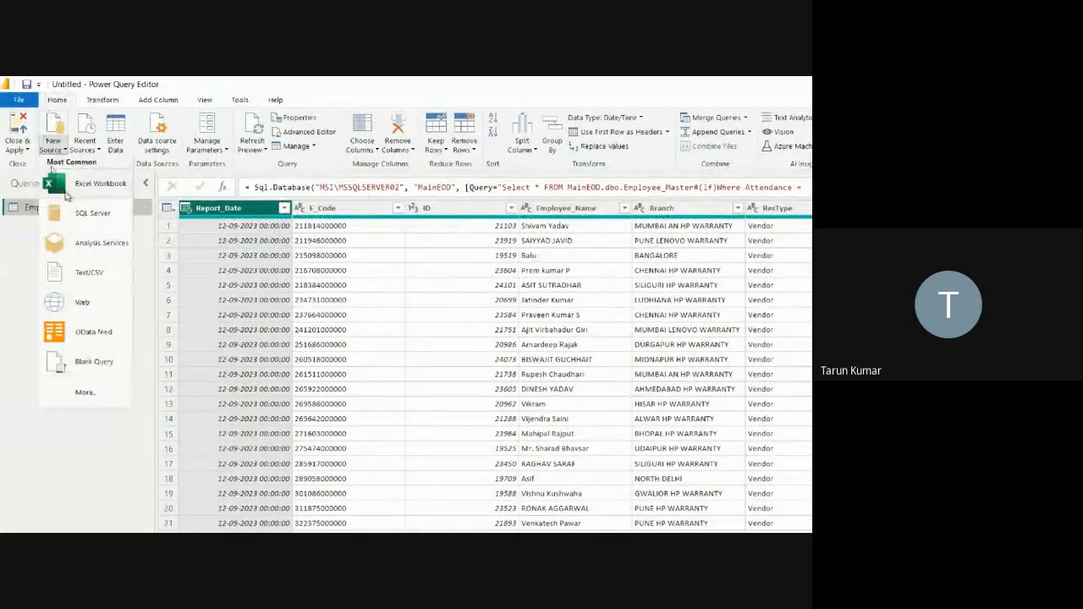
click(93, 275)
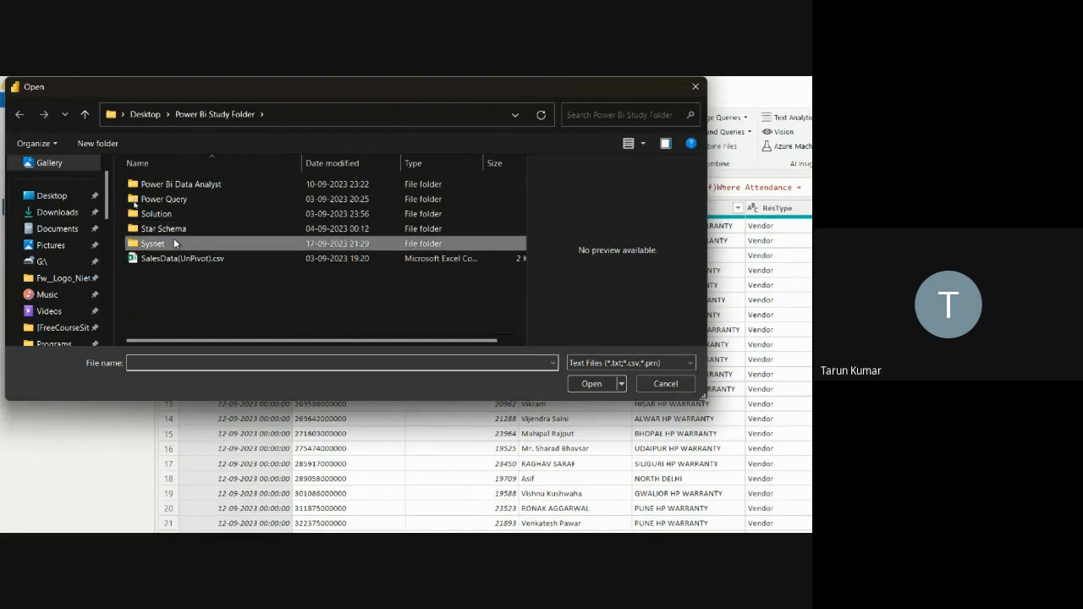
double_click(175, 243)
click(193, 201)
click(193, 203)
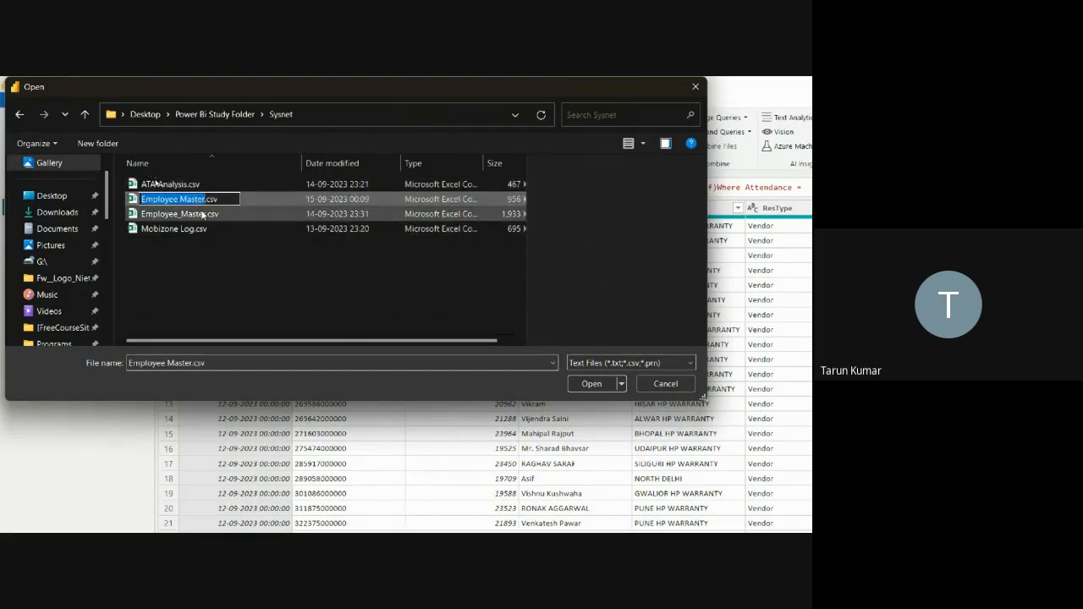
click(258, 203)
double_click(258, 203)
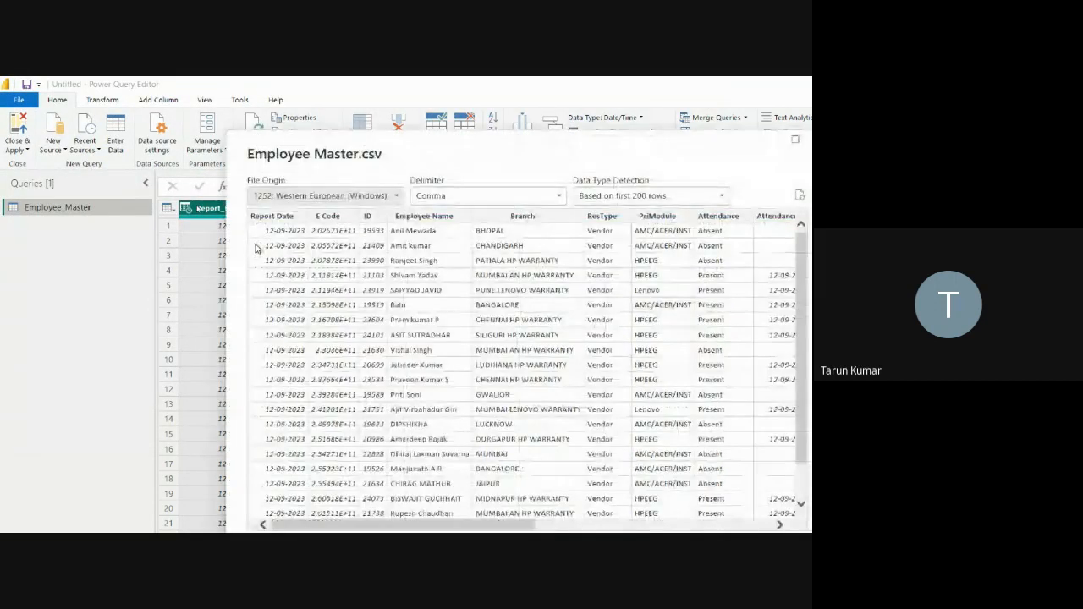
click(729, 461)
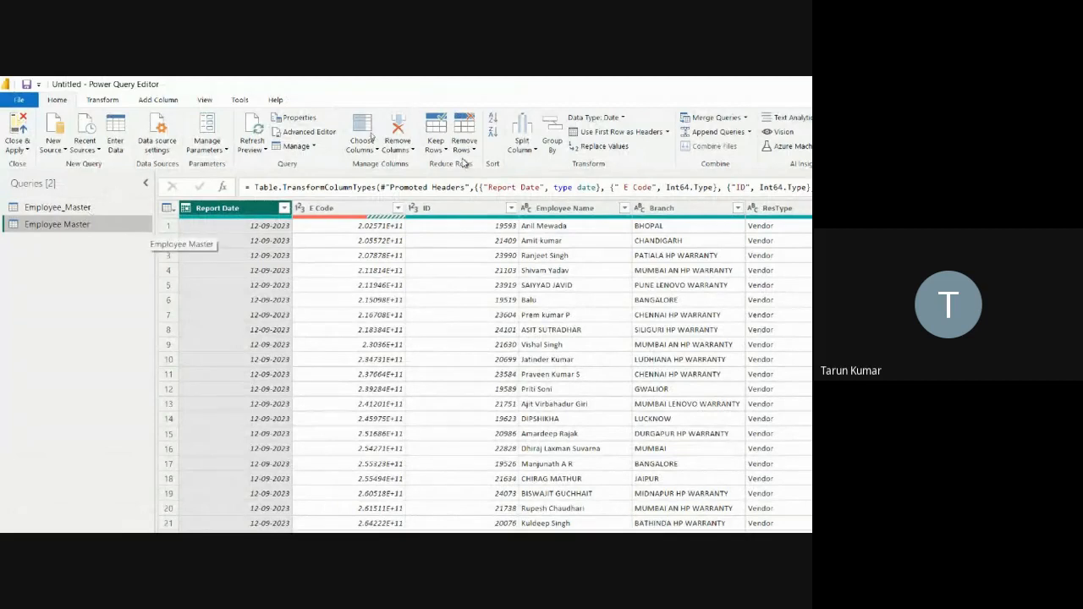
Step: Examine the dependencies of both employee queries, highlighting the CSV source and fitting the diagram to the screen before closing it
click(205, 101)
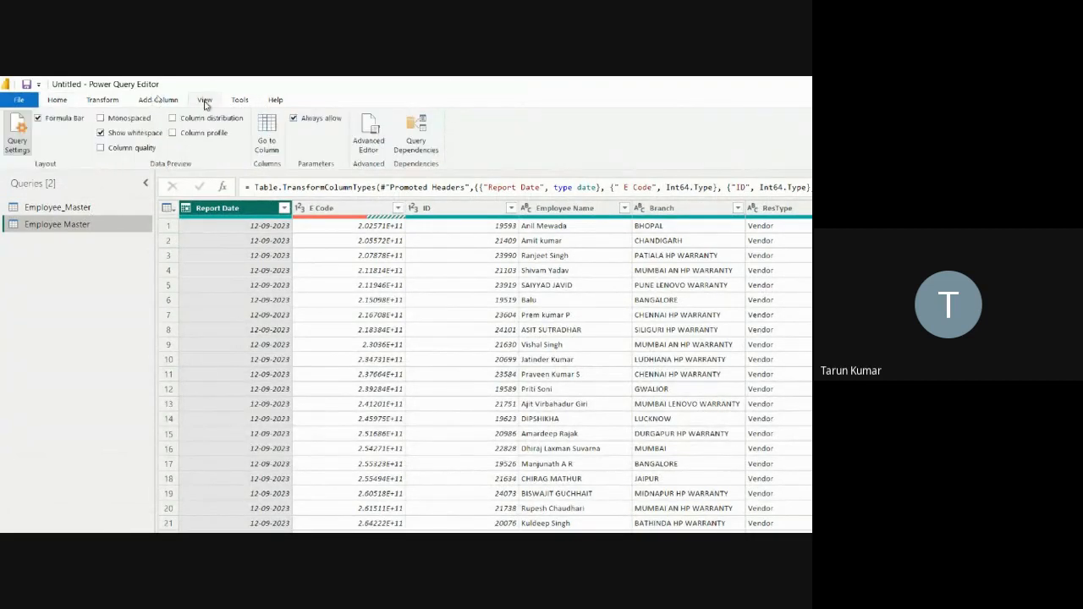
click(426, 137)
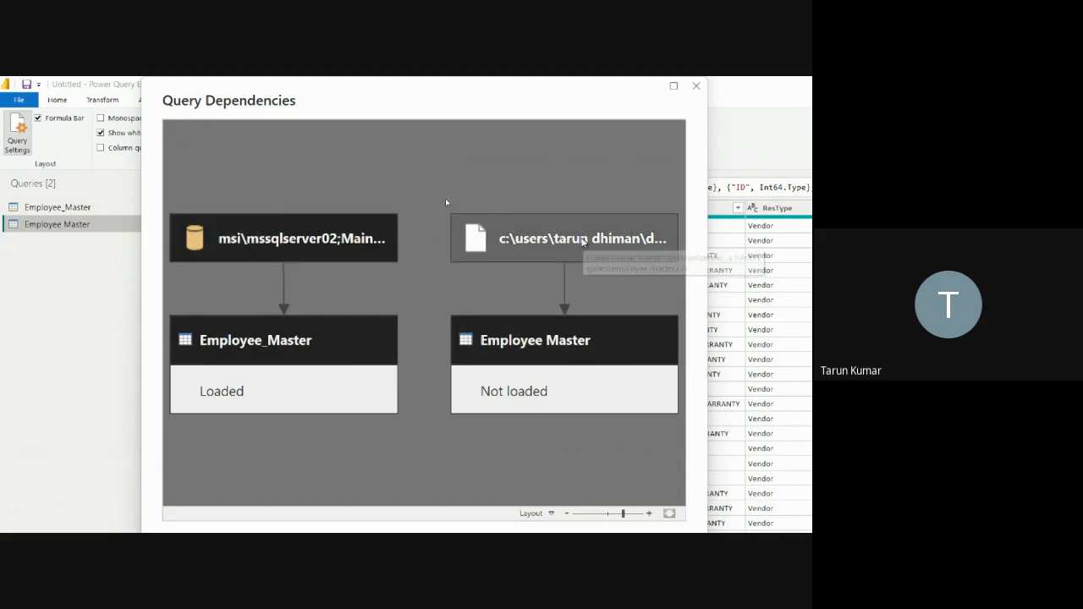
click(591, 241)
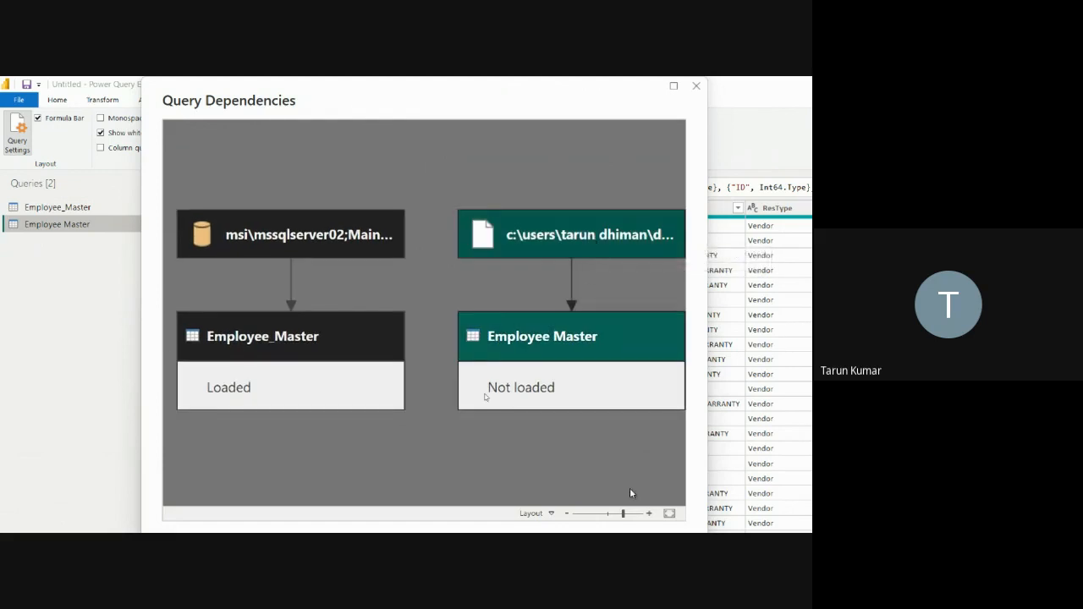
click(567, 501)
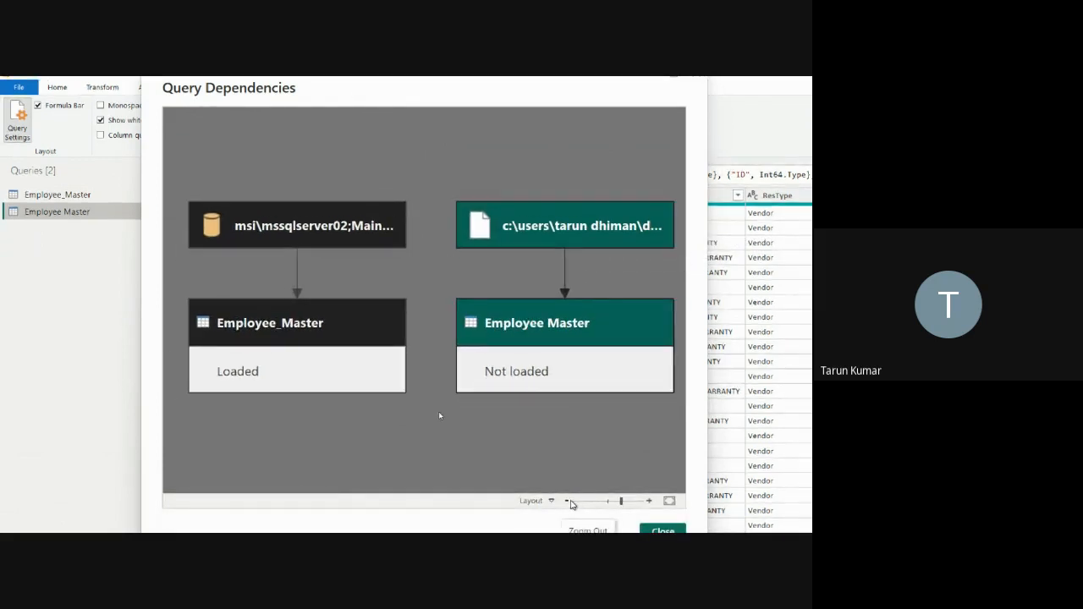
click(567, 501)
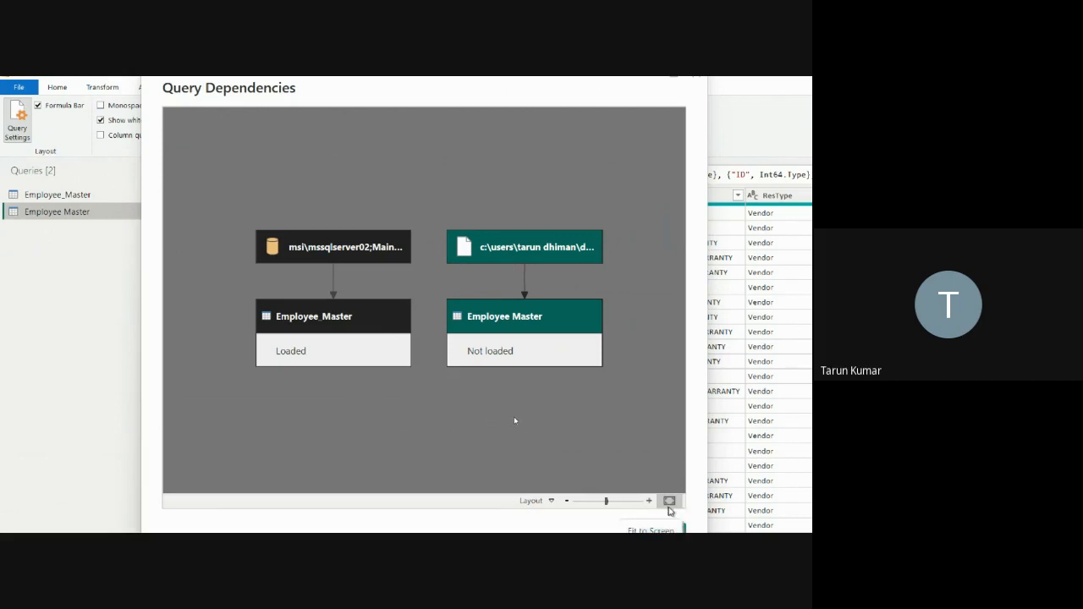
click(669, 501)
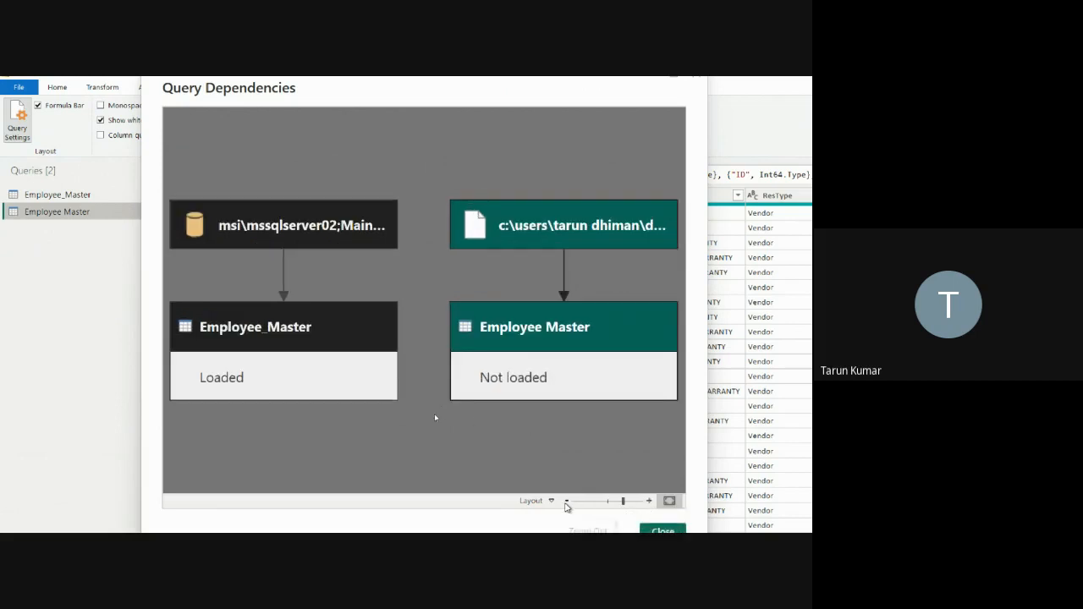
click(656, 530)
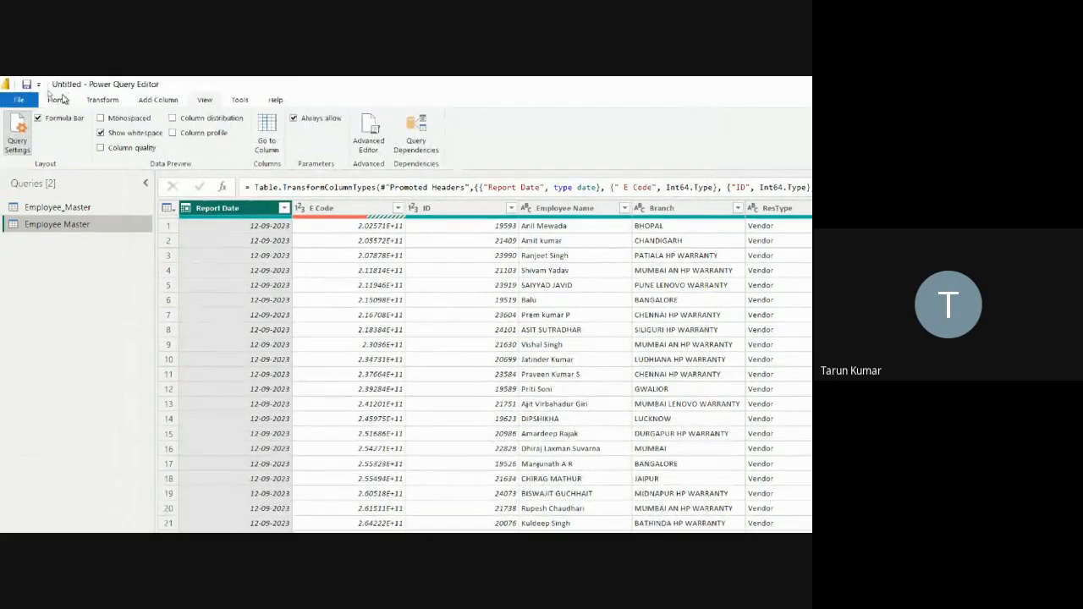
Step: Close the Power Query Editor, leaving the new Employee Master query's changes unapplied
click(58, 100)
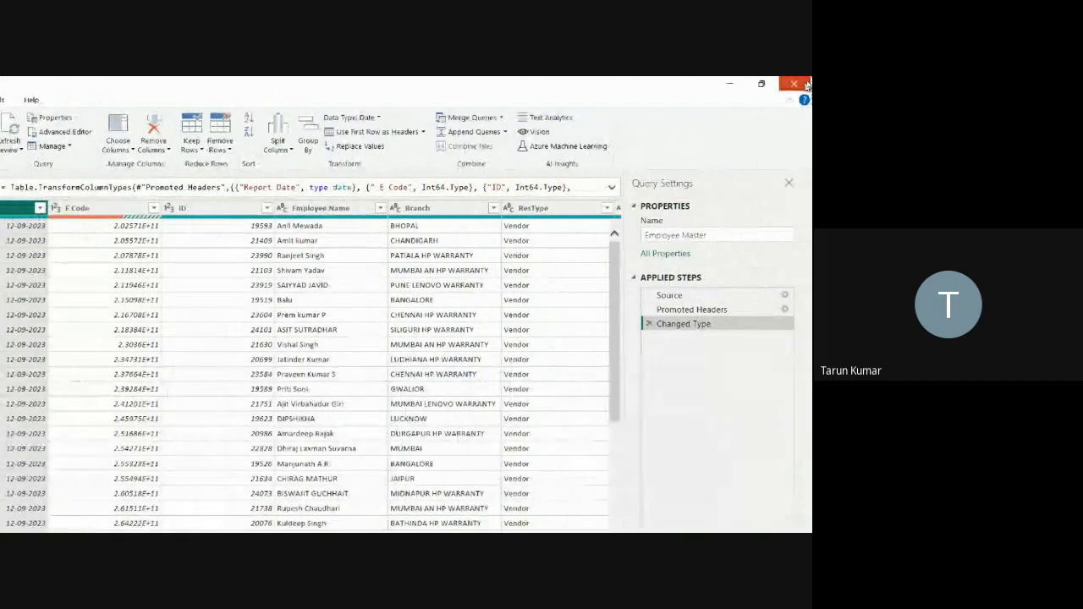
click(806, 85)
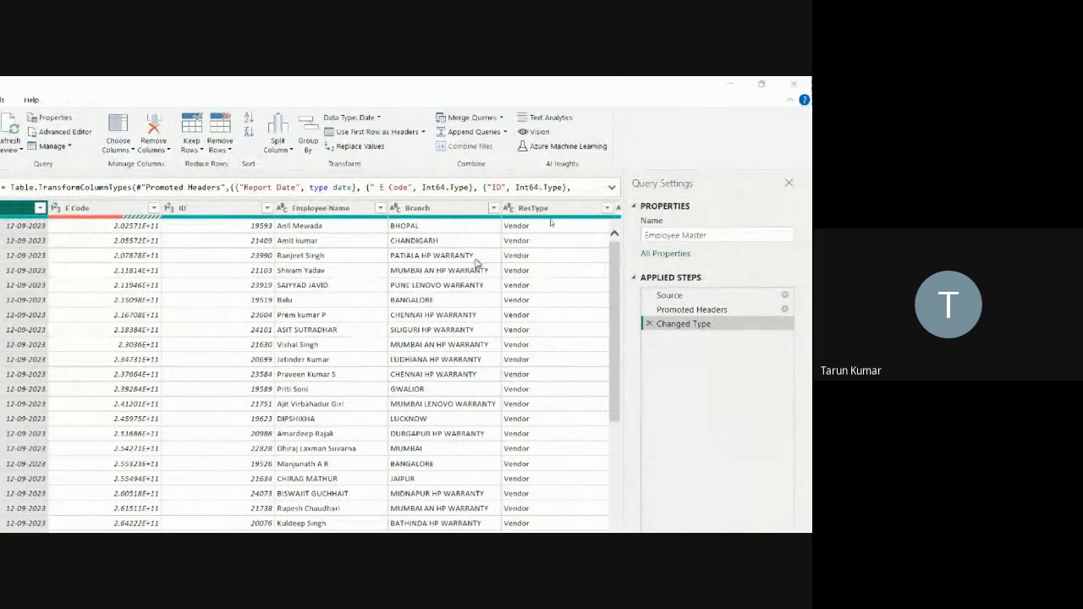
click(335, 389)
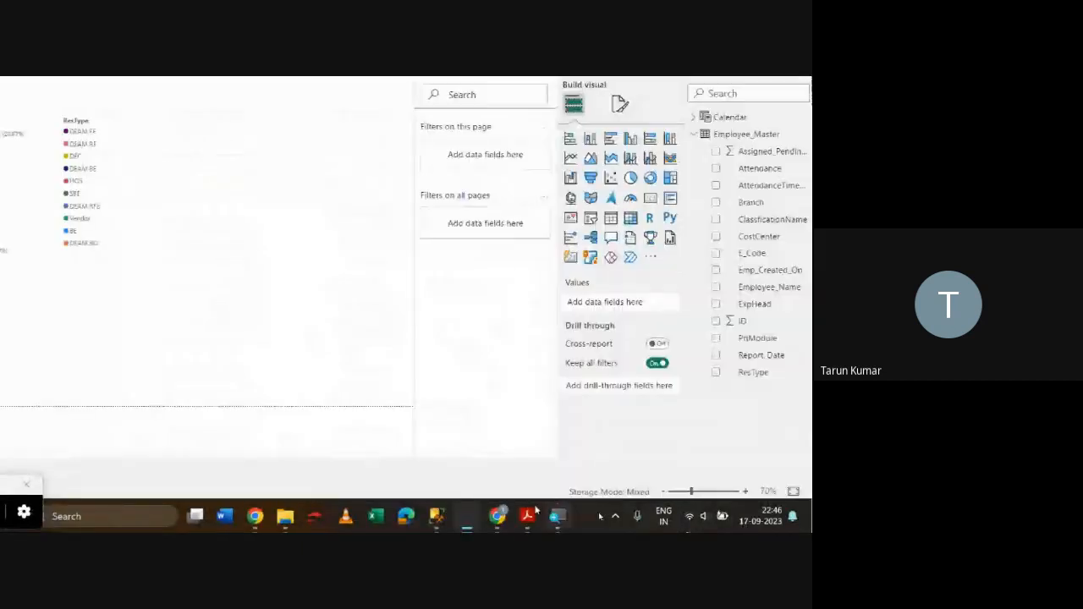
Step: Switch to the training PDF and review the Module 3 data transformation topics, including the second column of the syllabus
click(526, 516)
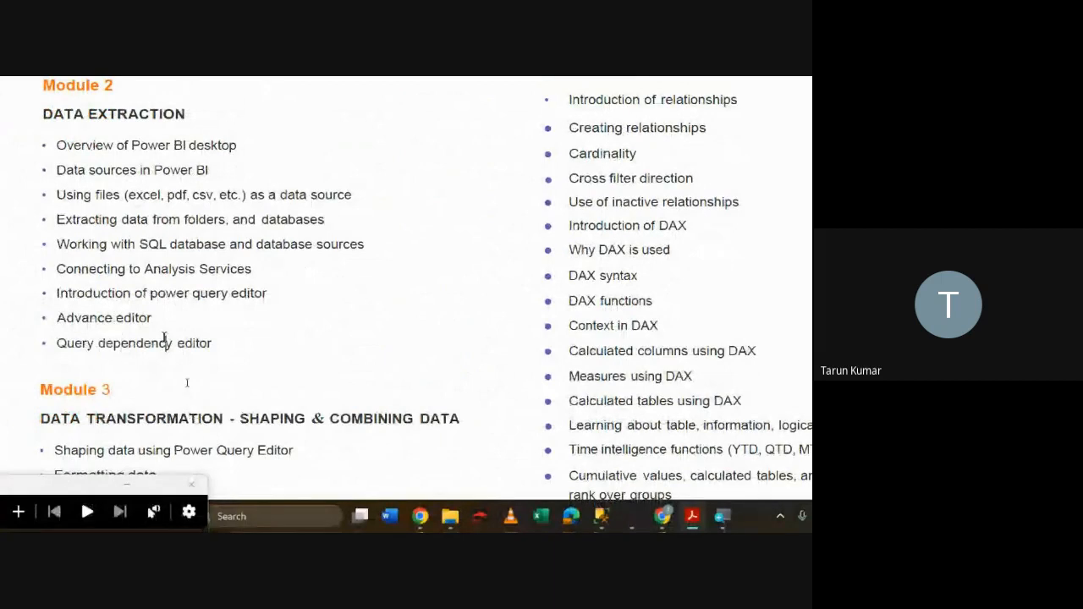
scroll(166, 339, down, 3)
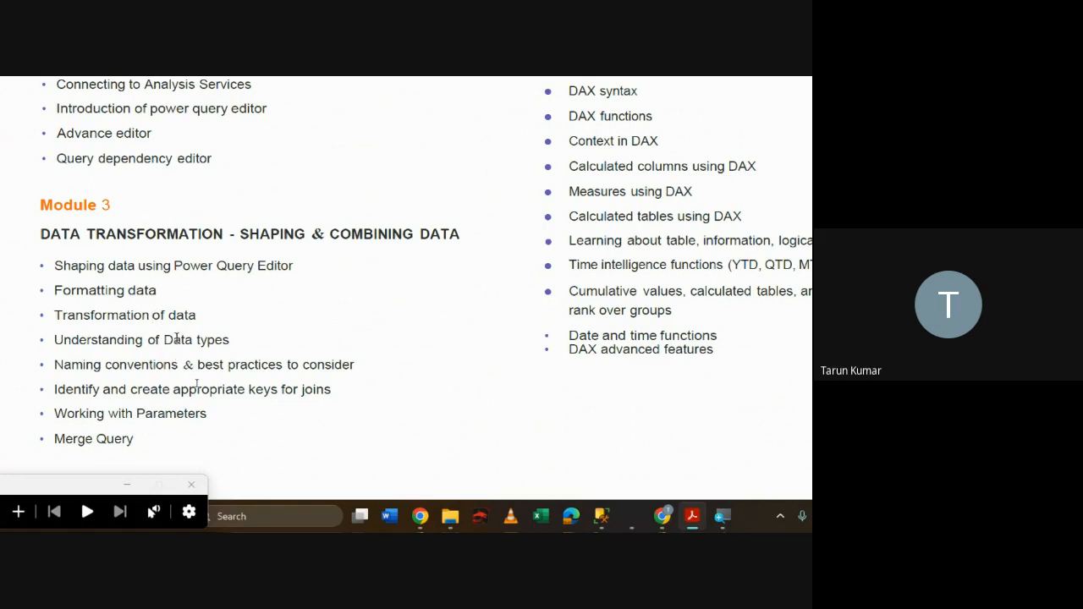
click(173, 340)
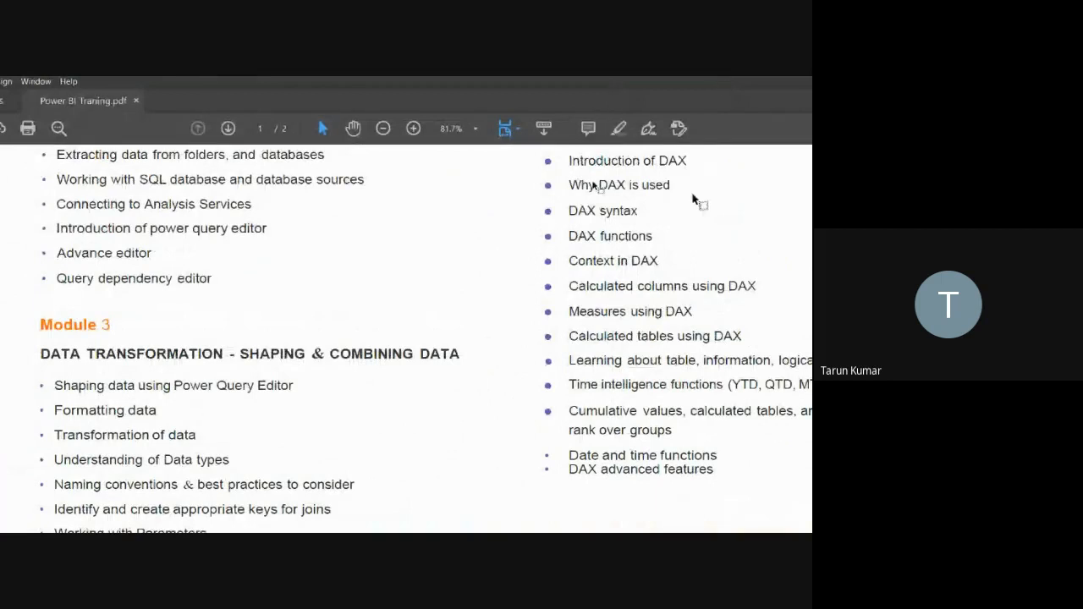
scroll(595, 186, up, 10)
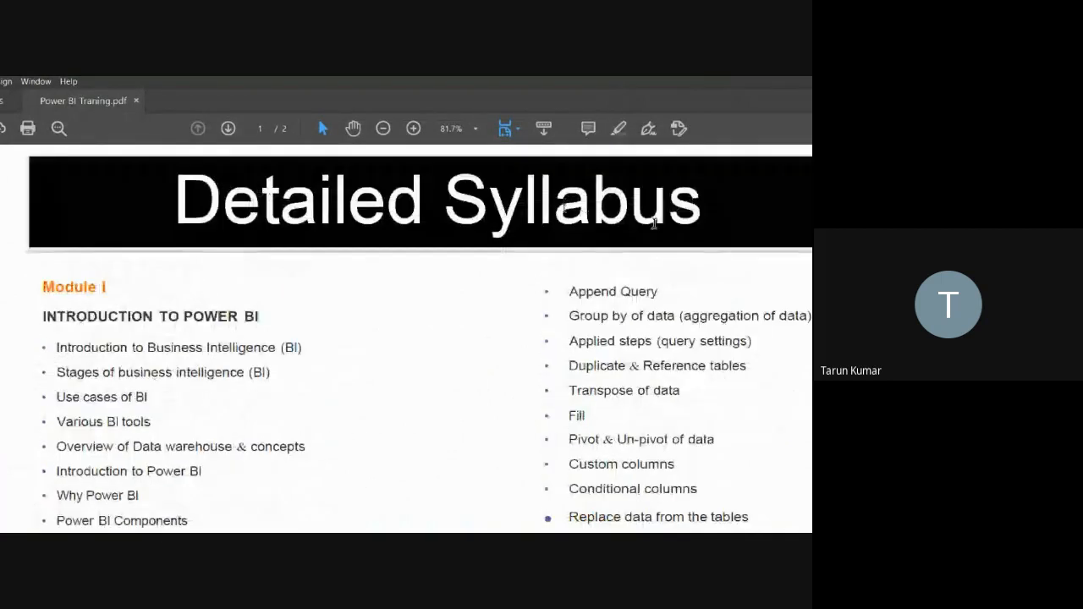
scroll(655, 223, down, 3)
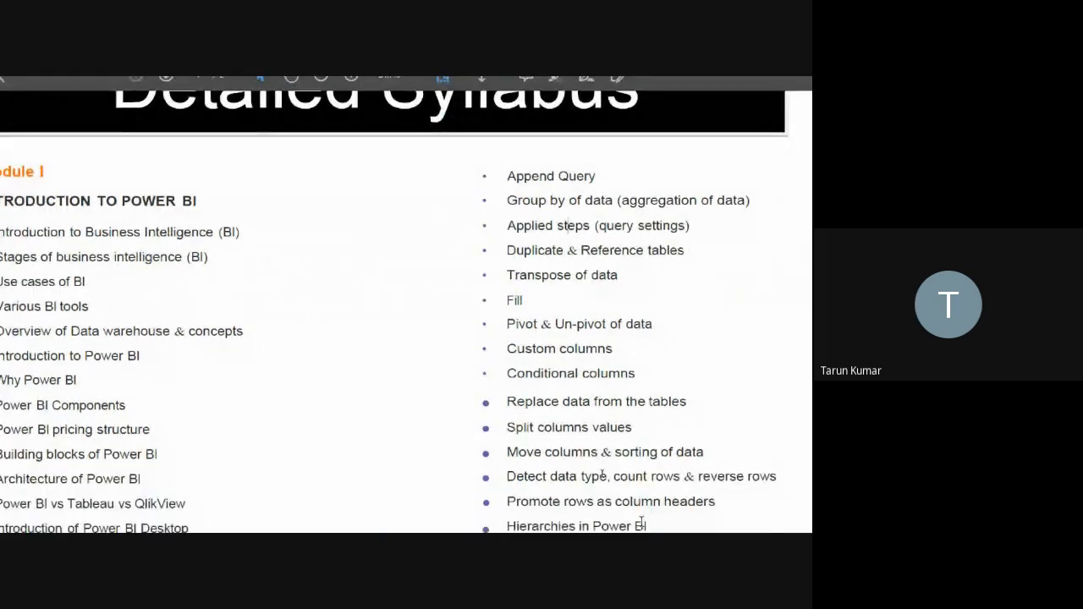
click(569, 516)
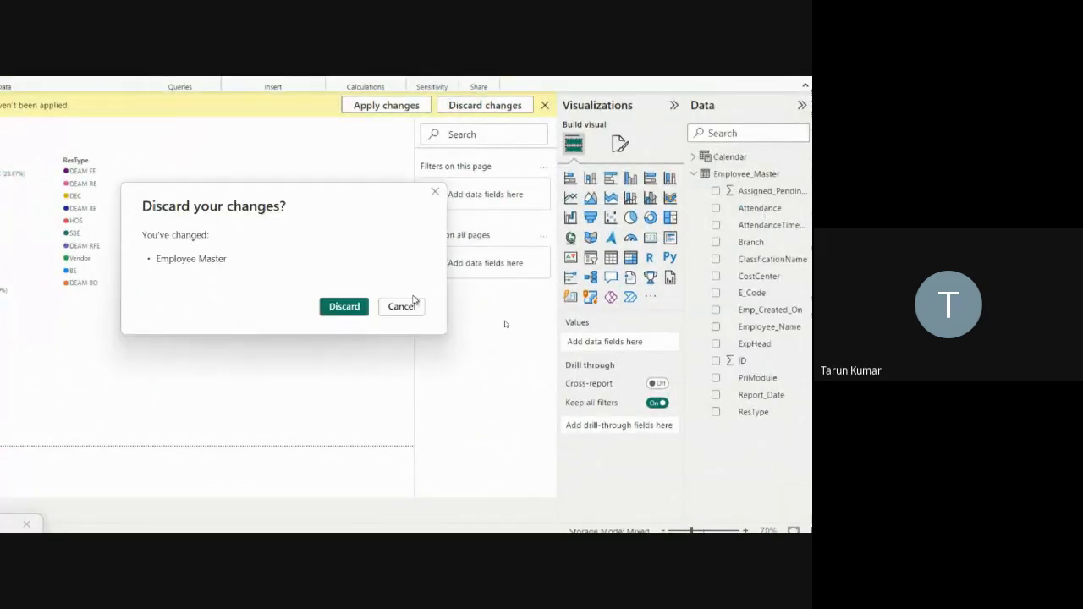
click(411, 304)
click(391, 105)
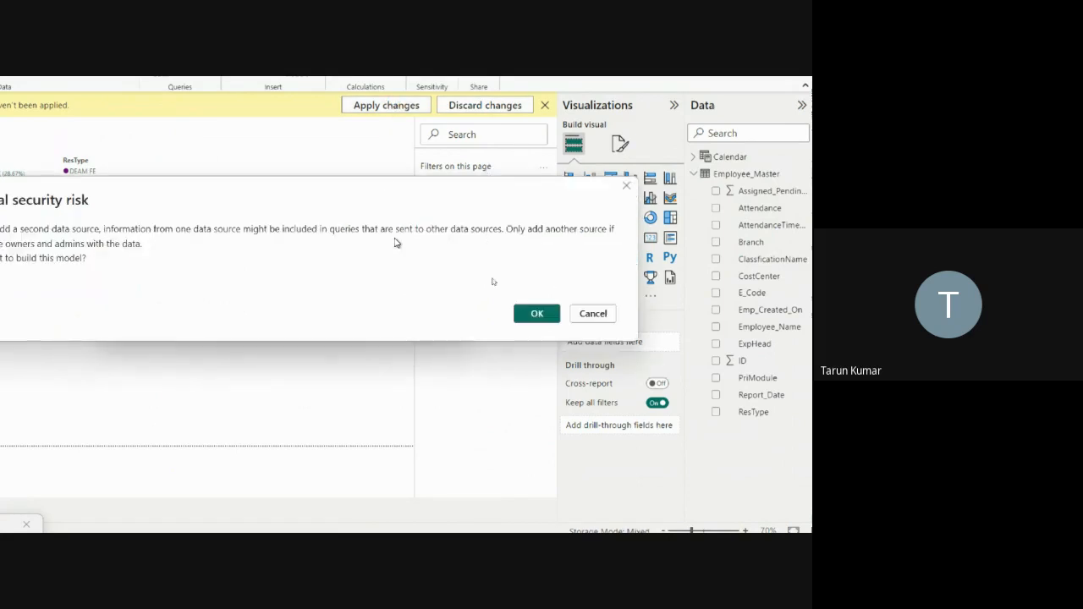
click(592, 314)
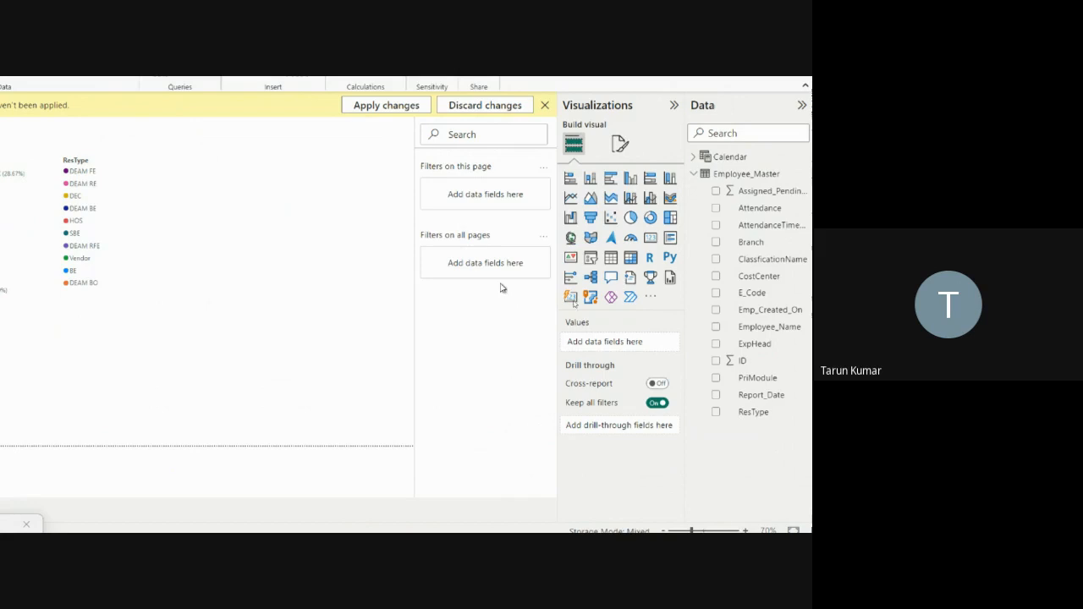
Step: Reopen Employee_Master for editing from Power BI Desktop, and examine the CSV query's Source, Promoted Headers and Changed Type steps
right_click(741, 180)
click(658, 259)
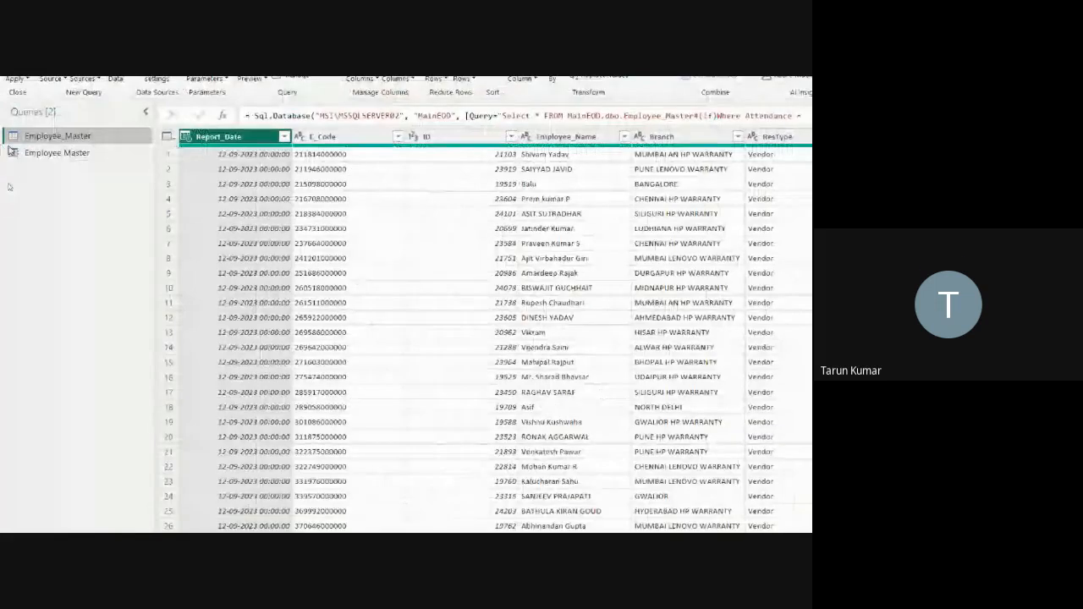
click(39, 151)
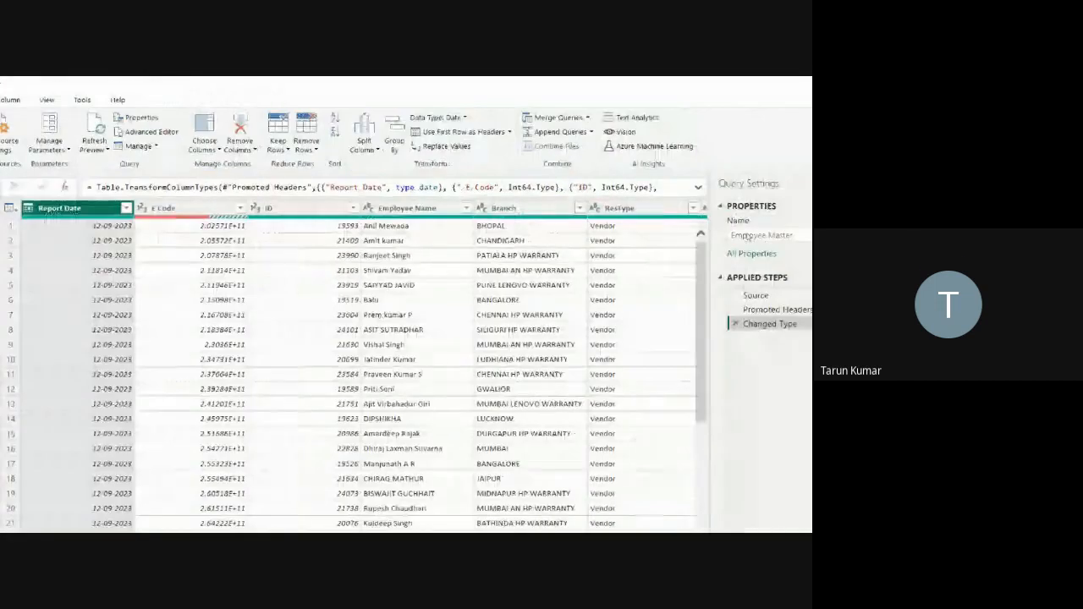
click(687, 295)
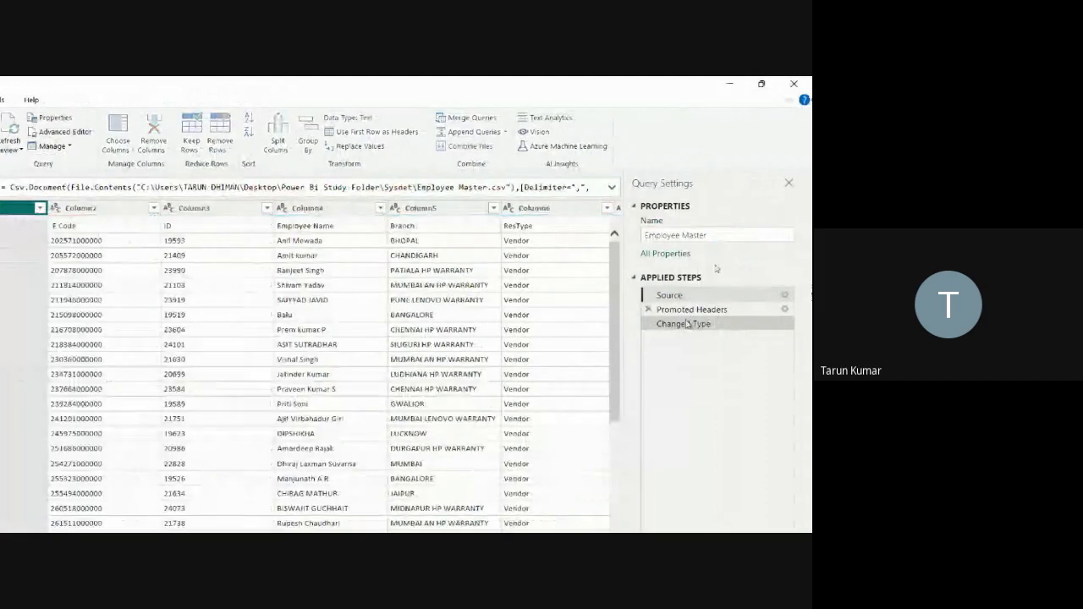
click(686, 309)
click(689, 324)
click(694, 295)
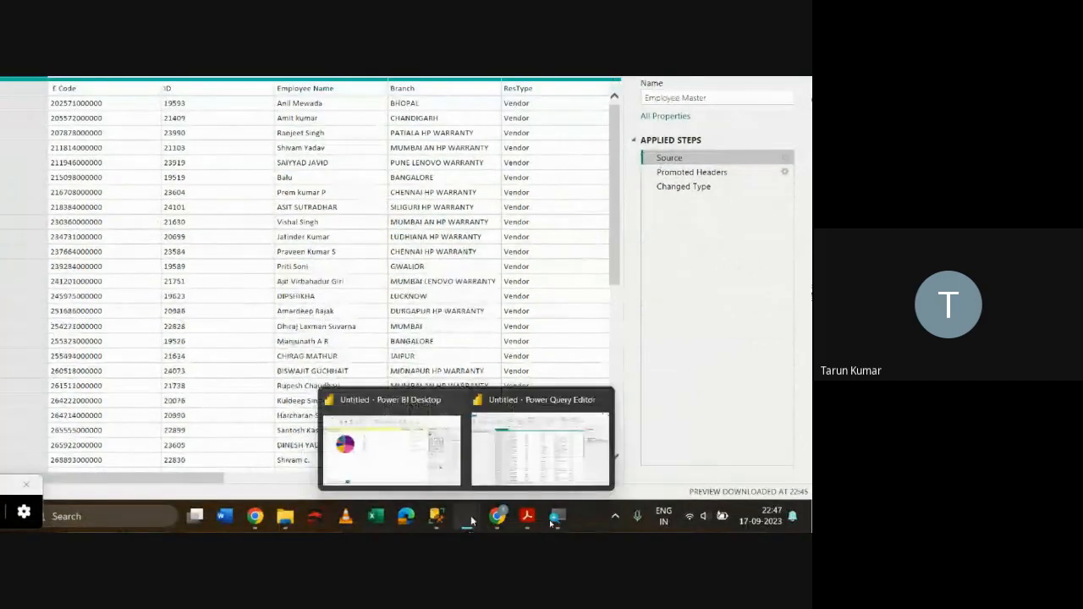
Step: Check the query-related topics in the training PDF's syllabus, and return to the Power Query Editor
click(525, 517)
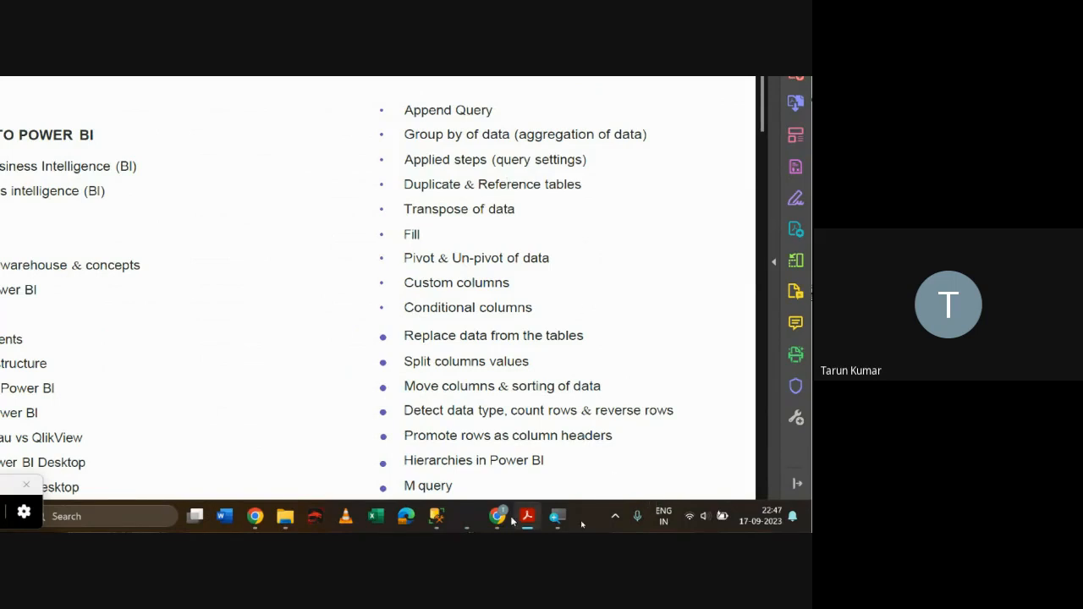
mouse_move(470, 516)
click(502, 394)
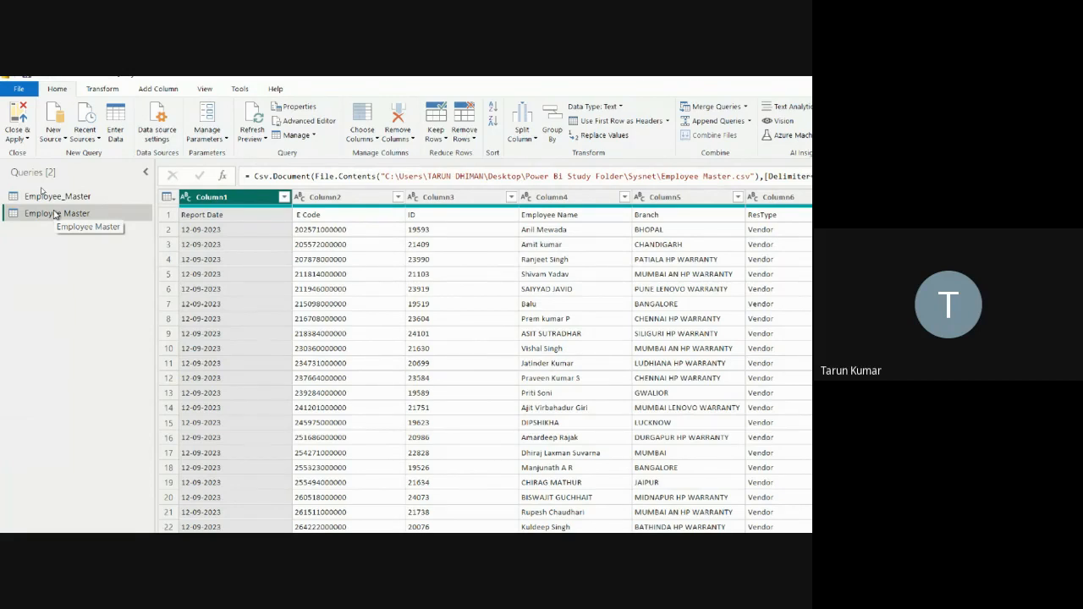
Step: Show the commands available for the CSV-based Employee Master query, including Duplicate and Reference
right_click(54, 216)
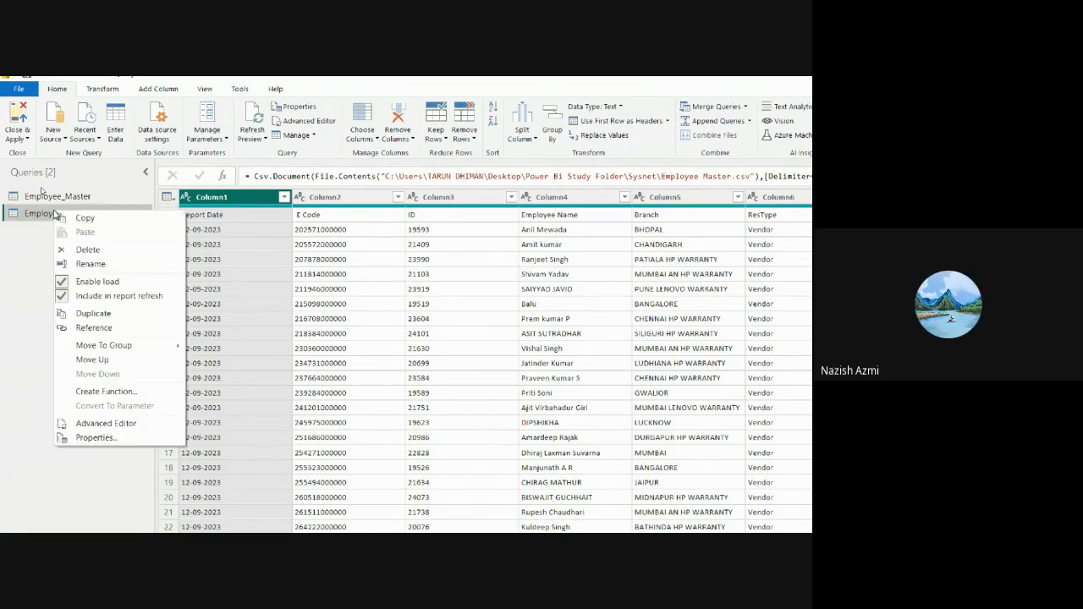
click(35, 236)
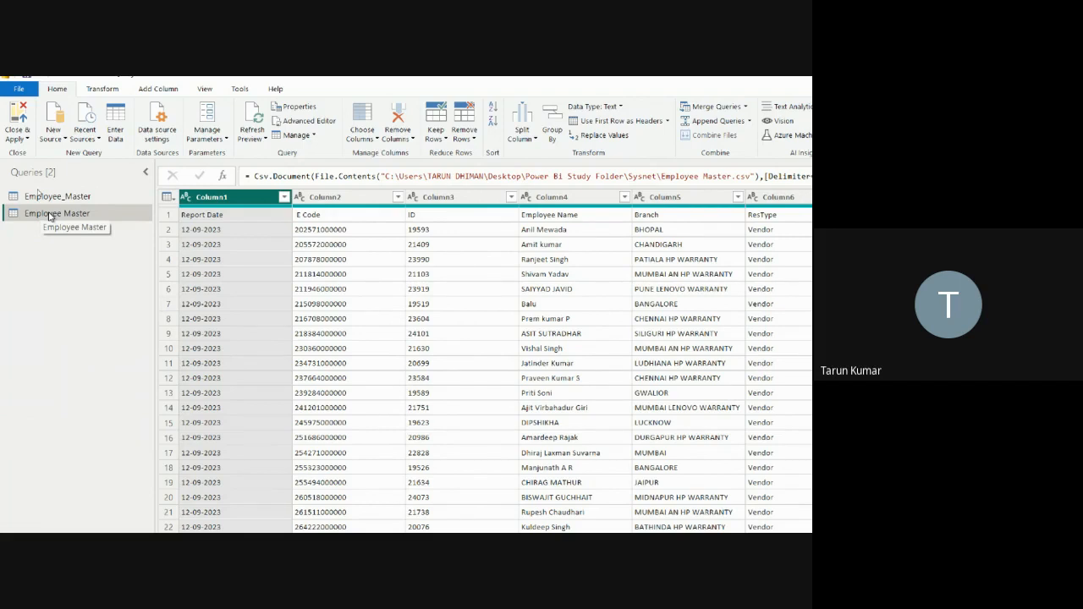
right_click(51, 217)
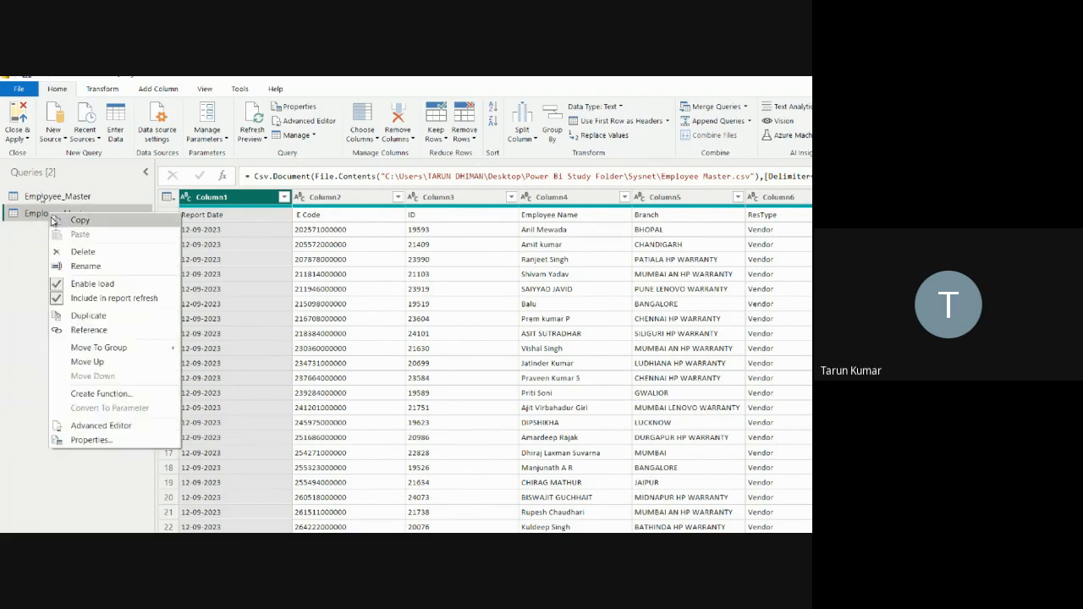
Step: Duplicate the Employee Master query and compare the copy with the original
click(88, 317)
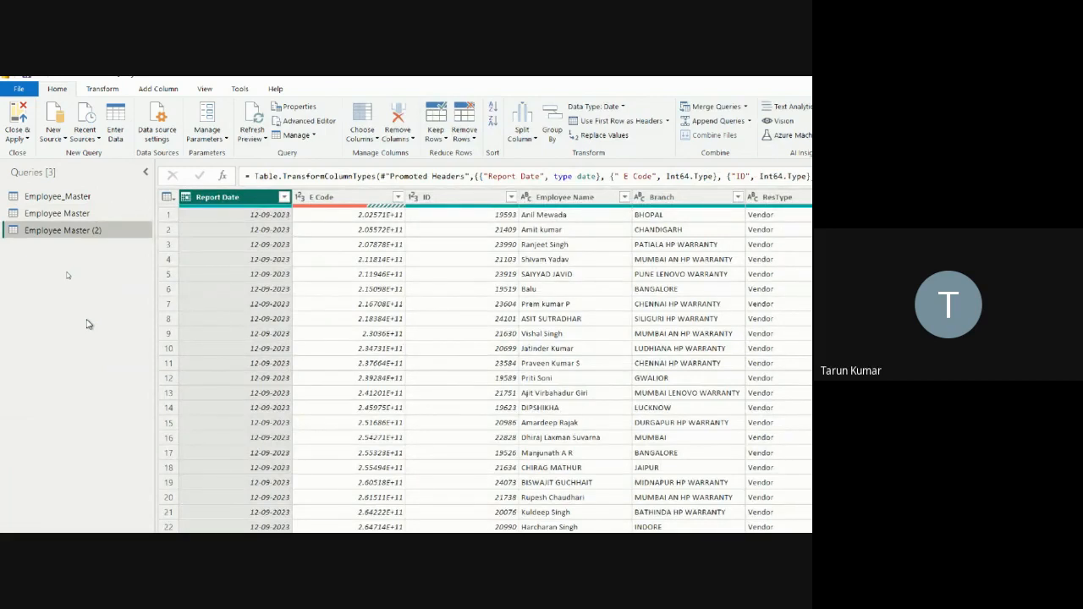
click(91, 215)
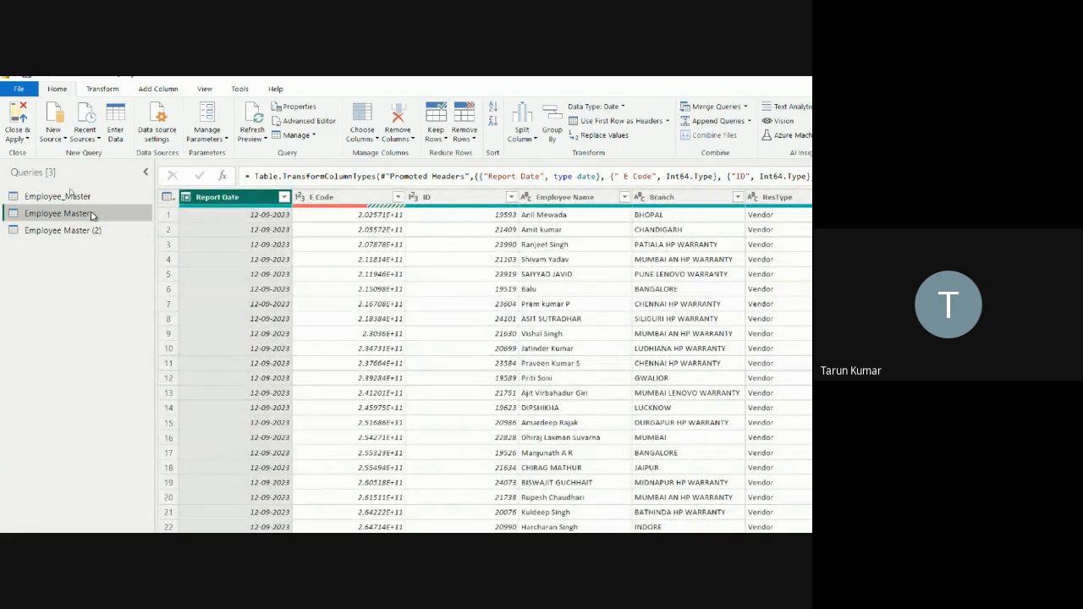
click(94, 232)
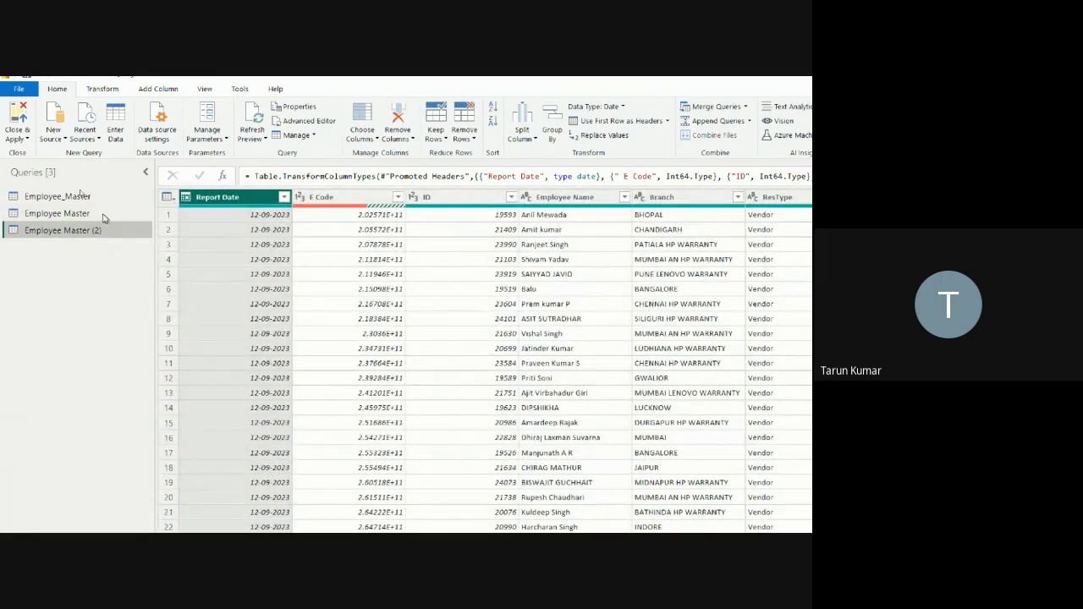
click(94, 215)
click(107, 237)
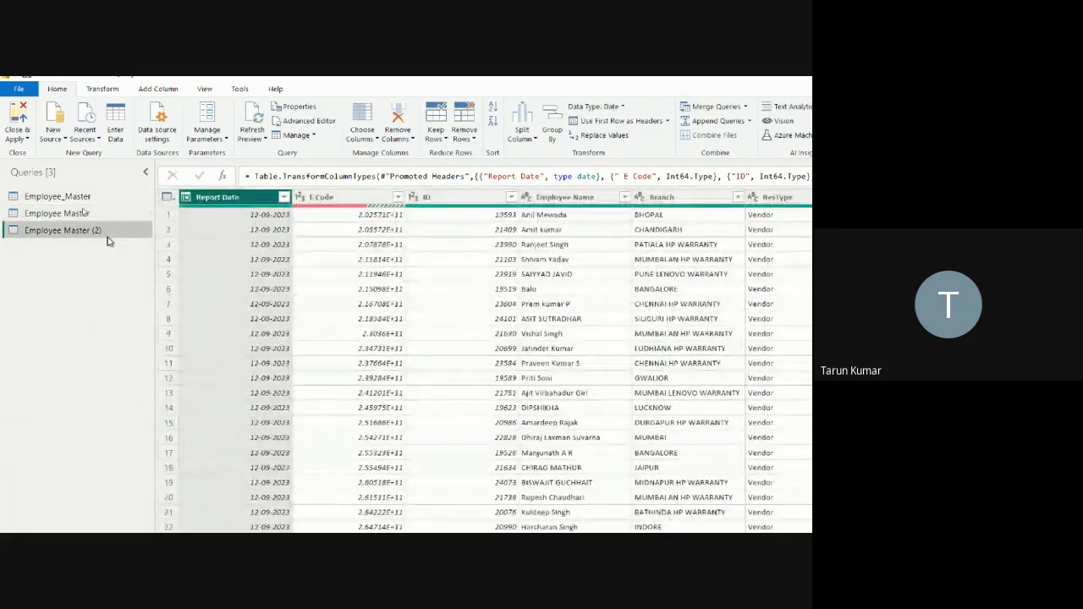
Step: Create a reference query from Employee Master
right_click(83, 217)
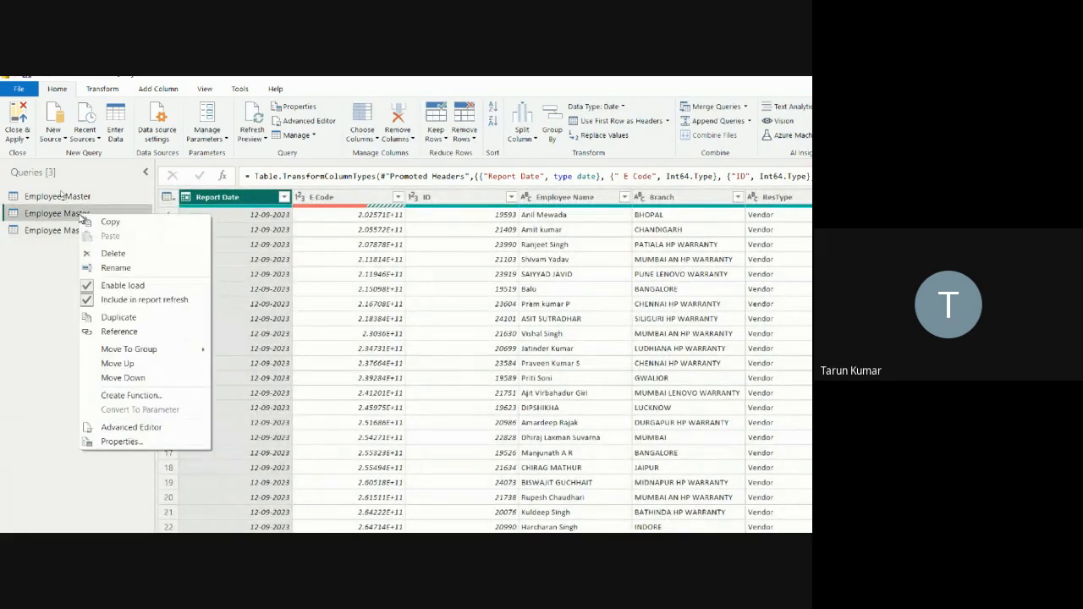
click(119, 317)
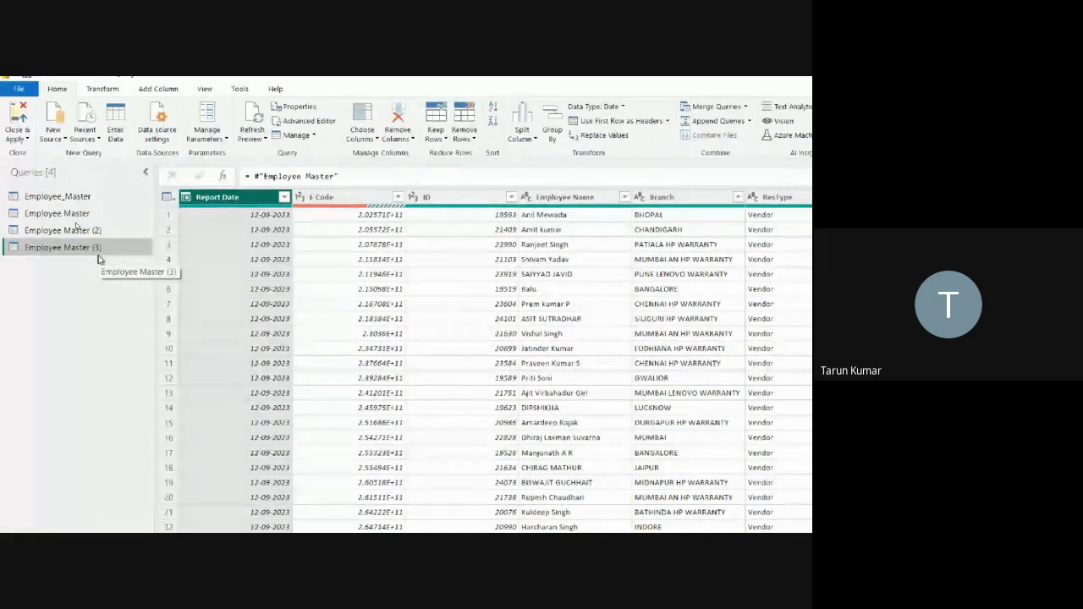
drag(99, 254, 91, 226)
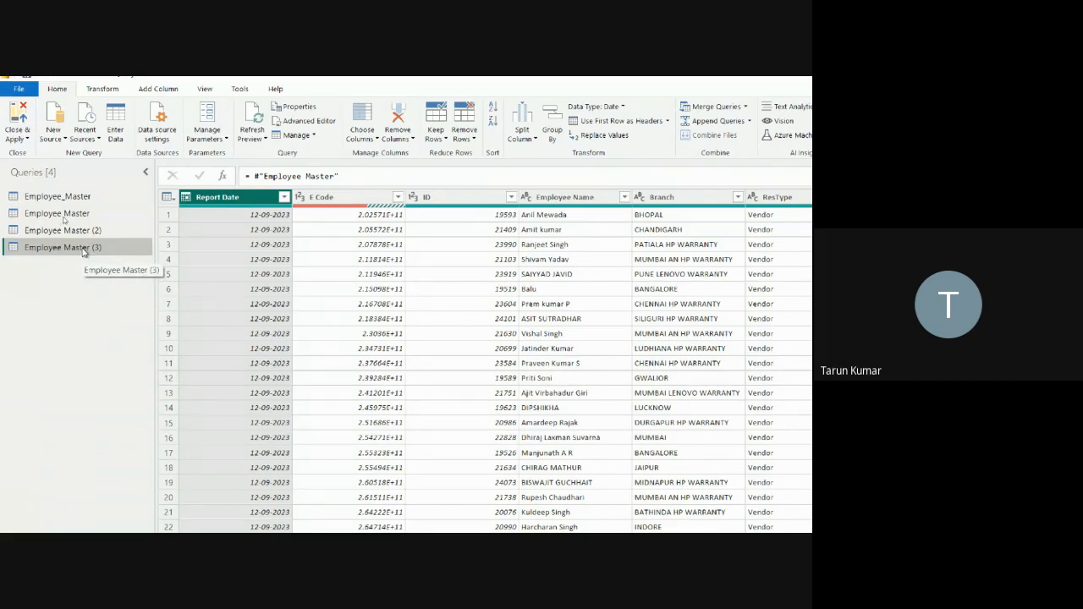
Step: Rename the original Employee Master query, the source of the duplicate and the reference, as (1)
click(85, 214)
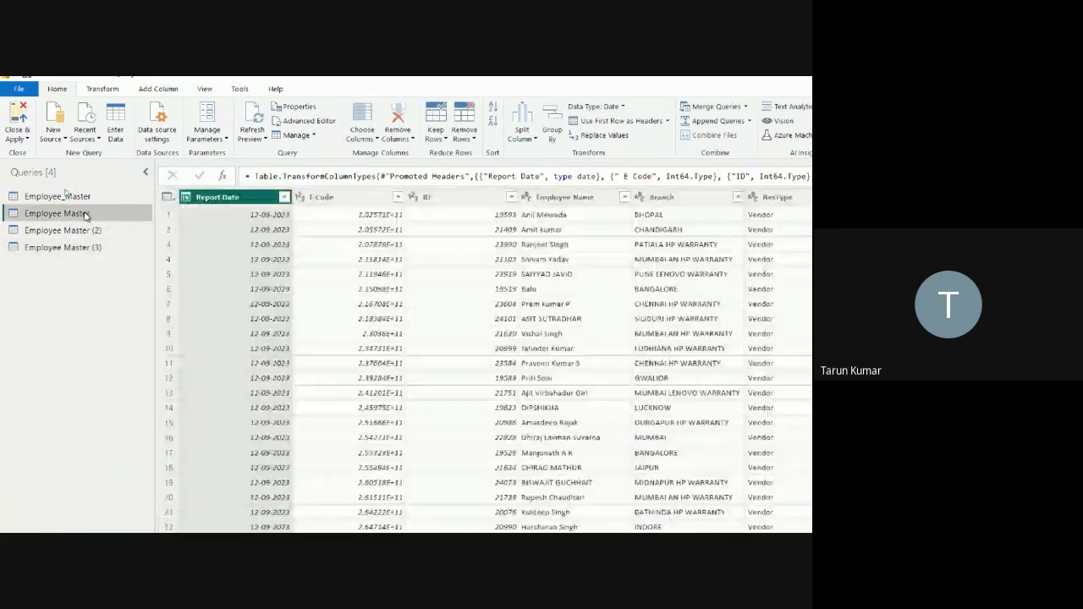
double_click(84, 215)
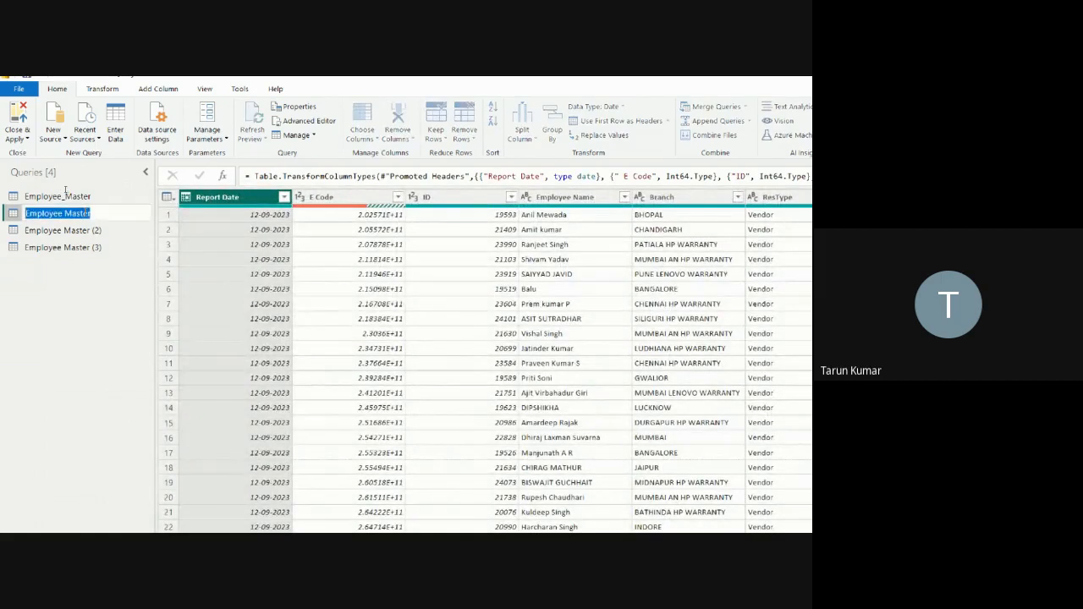
key(BackSpace)
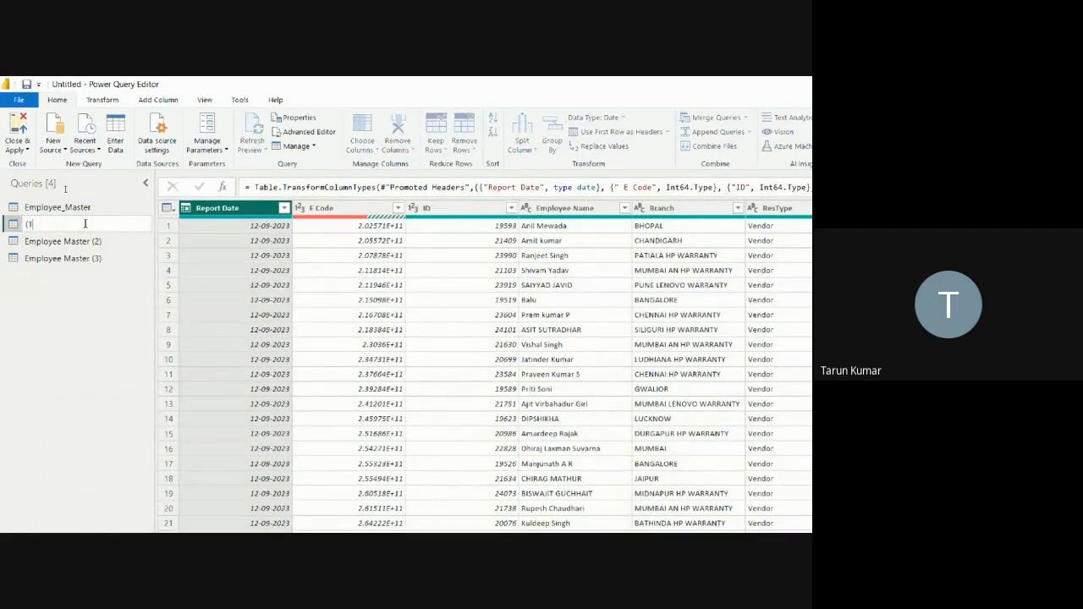
text((1))
key(Return)
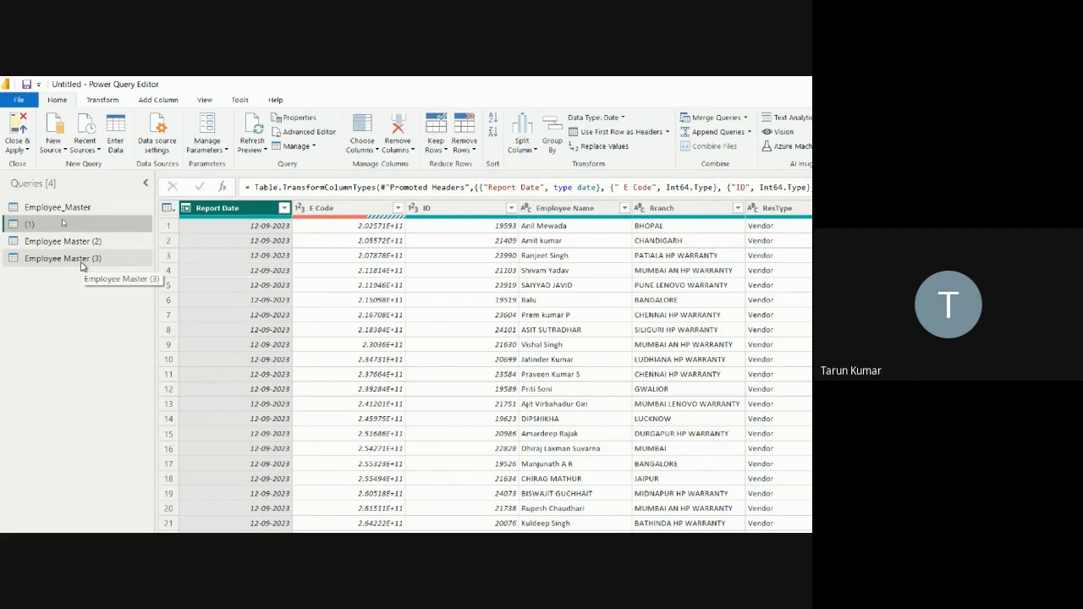
Step: Remove the Branch column from query (1)
click(82, 242)
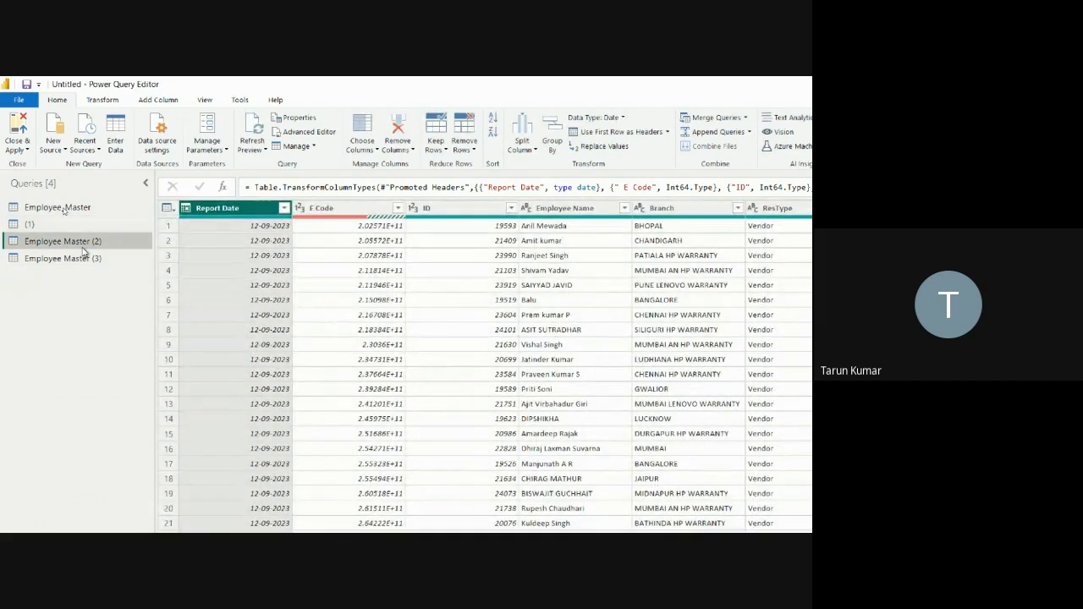
click(75, 226)
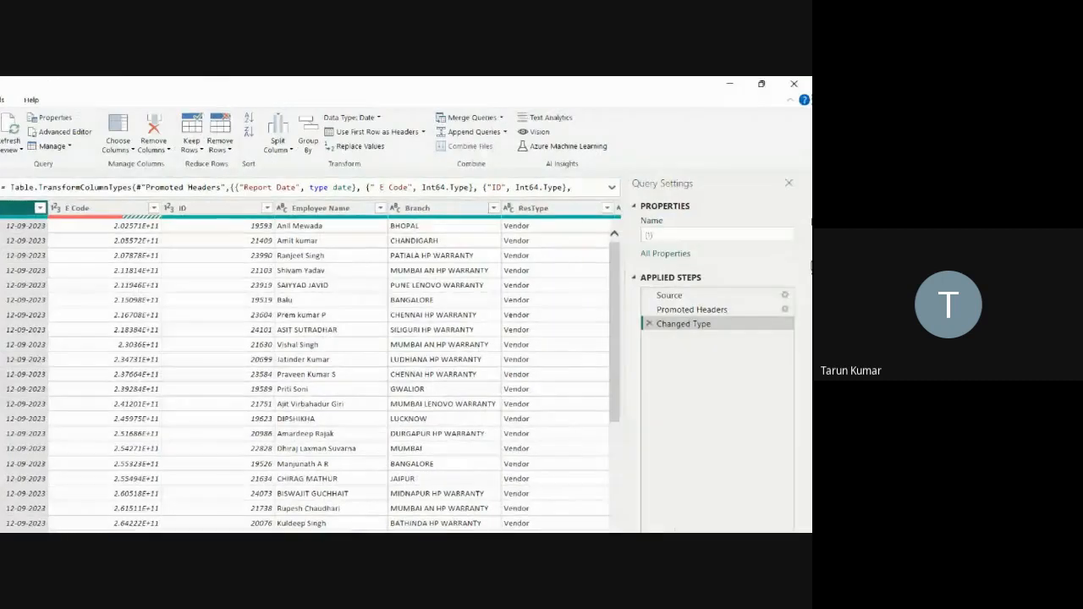
click(531, 210)
click(440, 207)
key(Delete)
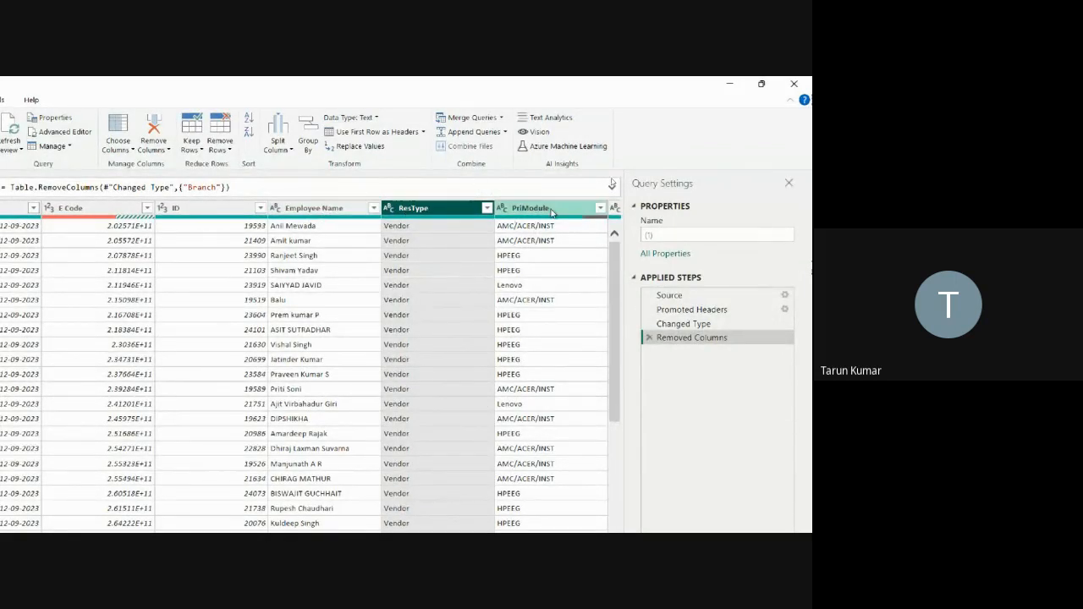
Step: Look through the columns of the reference query Employee Master (3) to check for Branch
drag(175, 81, 349, 81)
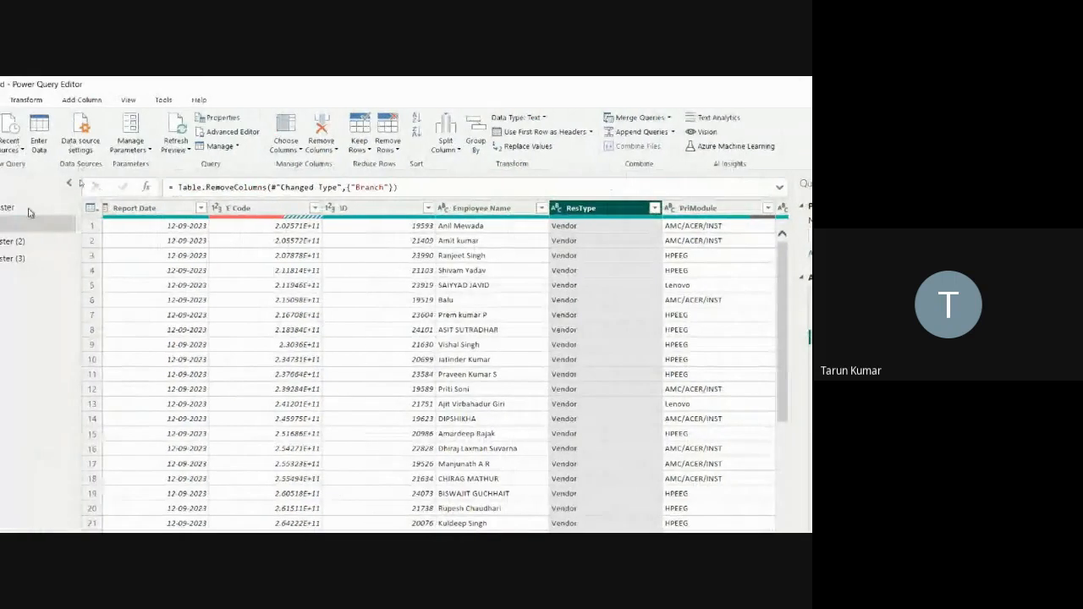
click(13, 256)
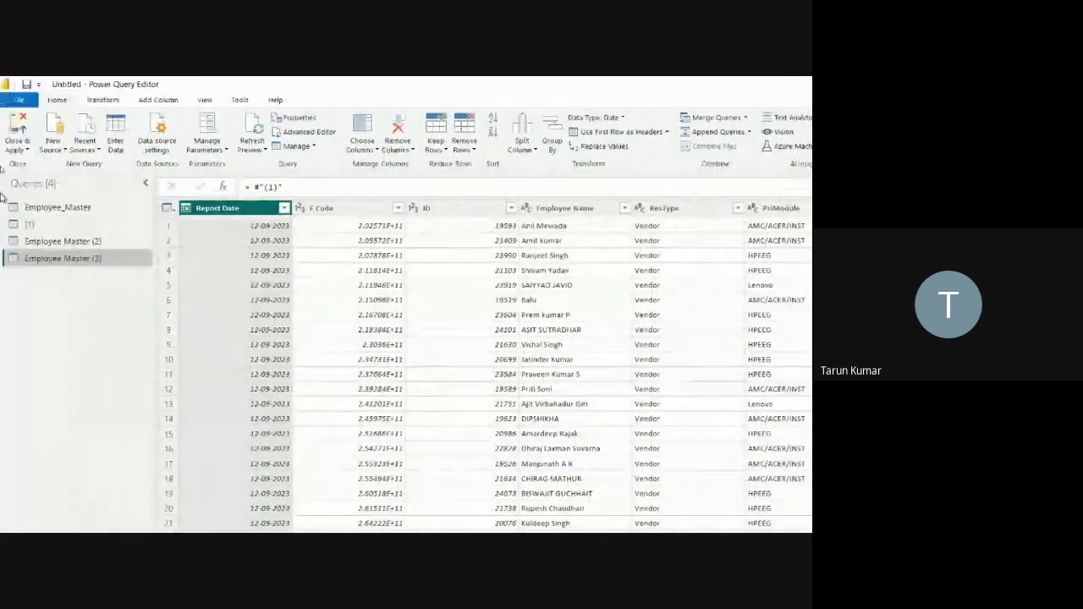
click(345, 207)
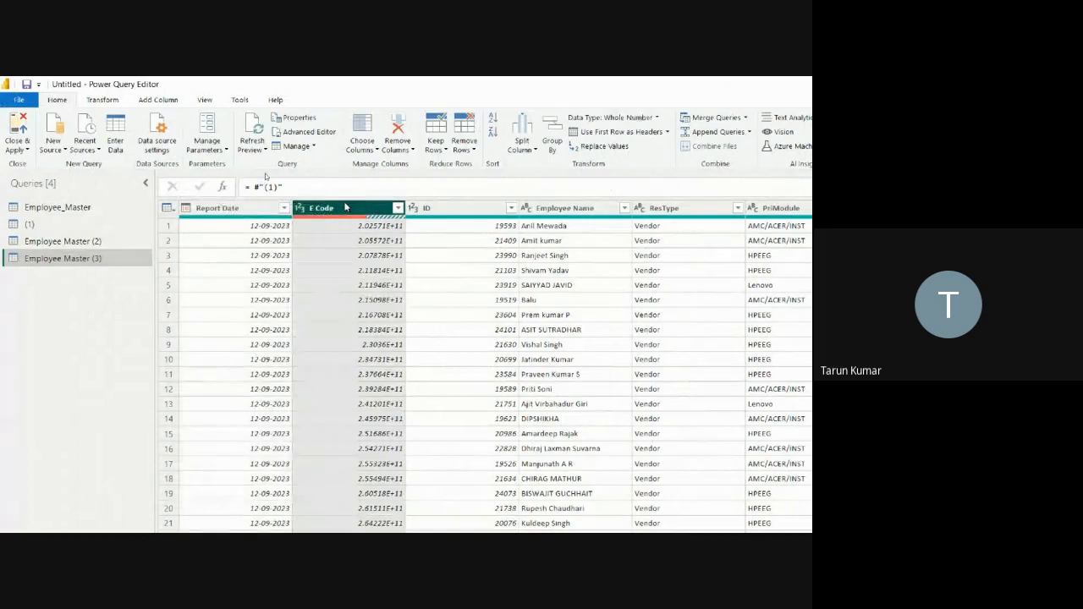
key(Right)
key(Right)
key(Right)
key(Right)
key(Right)
key(Right)
key(Right)
key(Right)
key(Right)
key(Right)
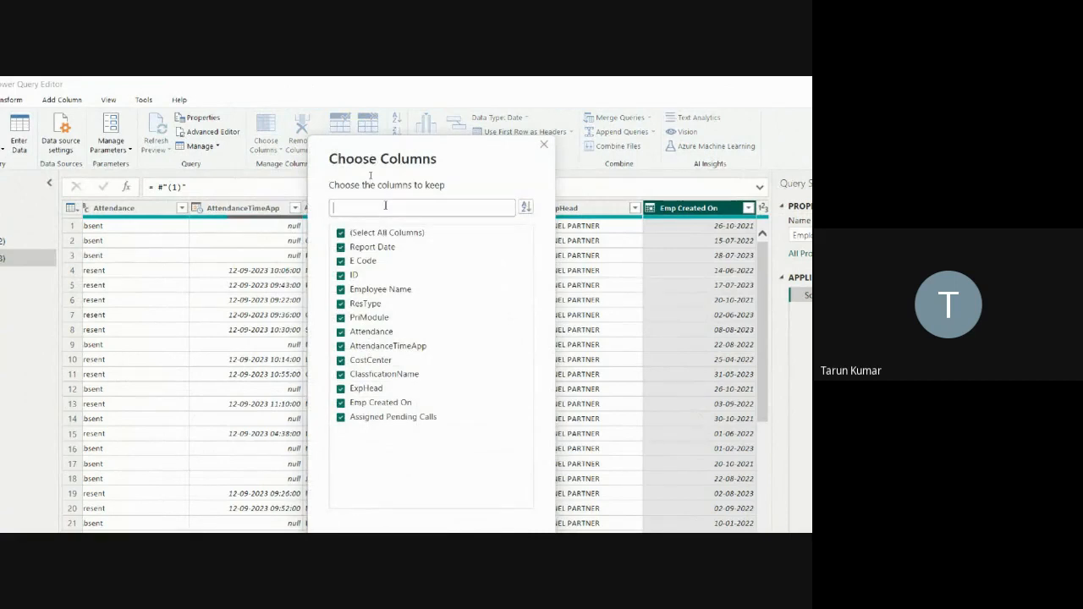
Step: Search the Choose Columns list of Employee Master (3) for "bra", leaving the column selection unapplied
text(be)
key(BackSpace)
text(ra)
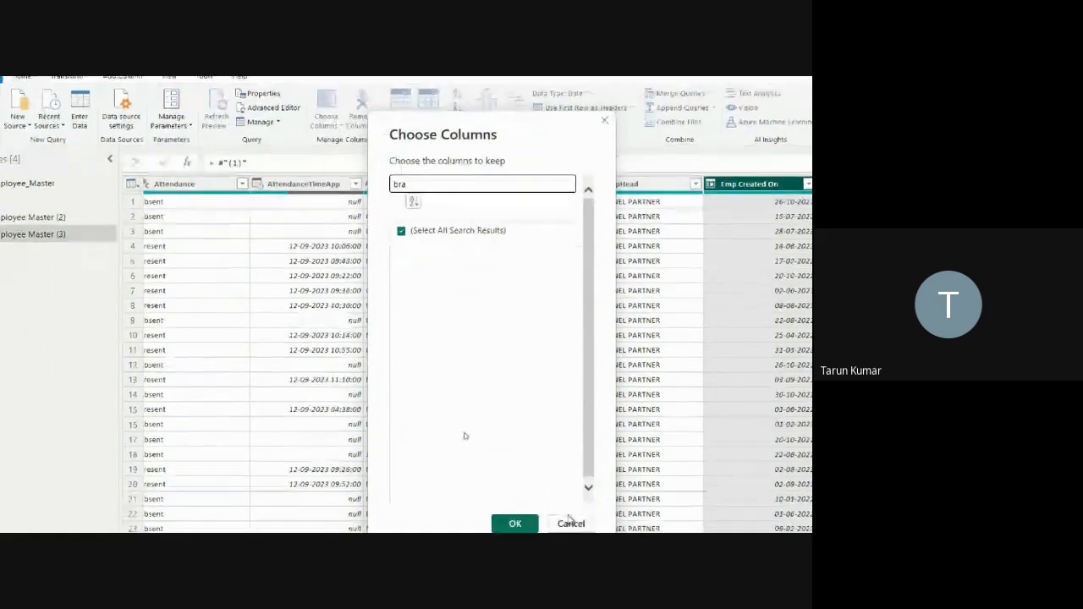
click(570, 518)
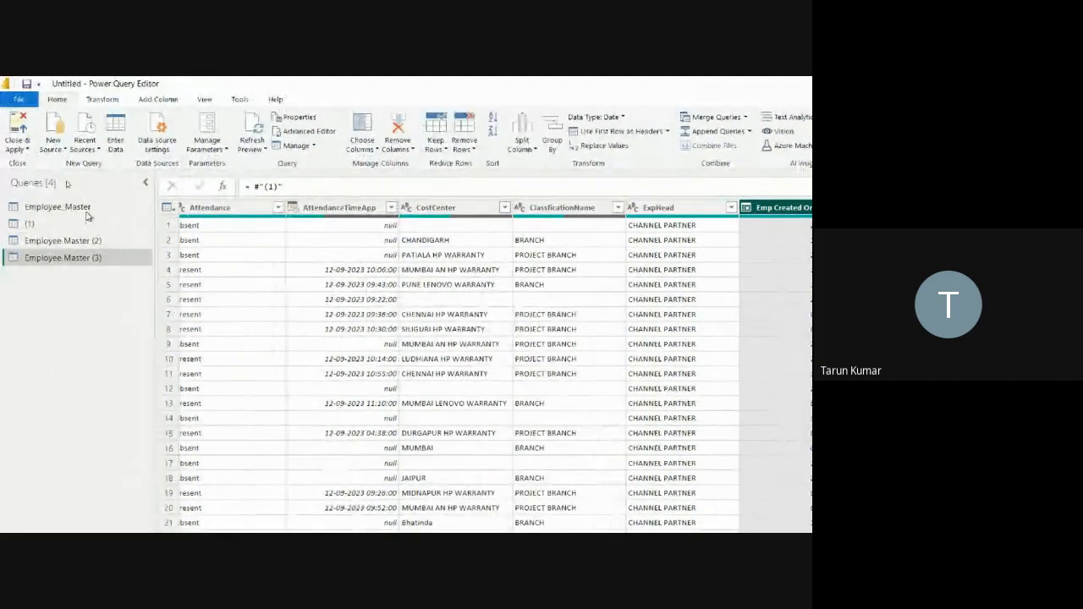
Step: Check the duplicate query Employee Master (2) for the Branch column
click(85, 242)
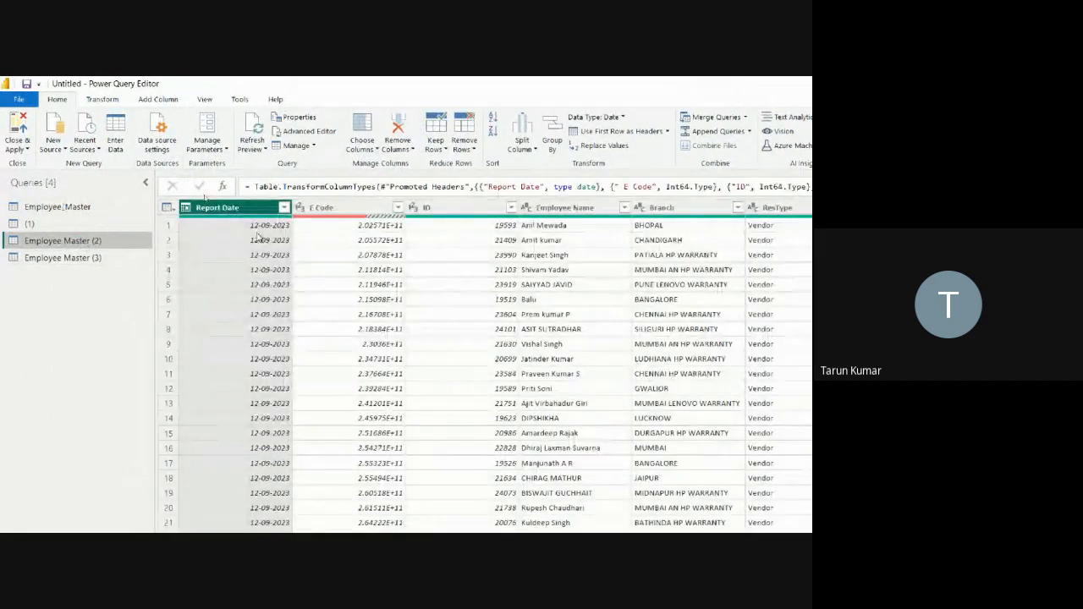
click(459, 208)
key(Right)
key(Right)
key(Right)
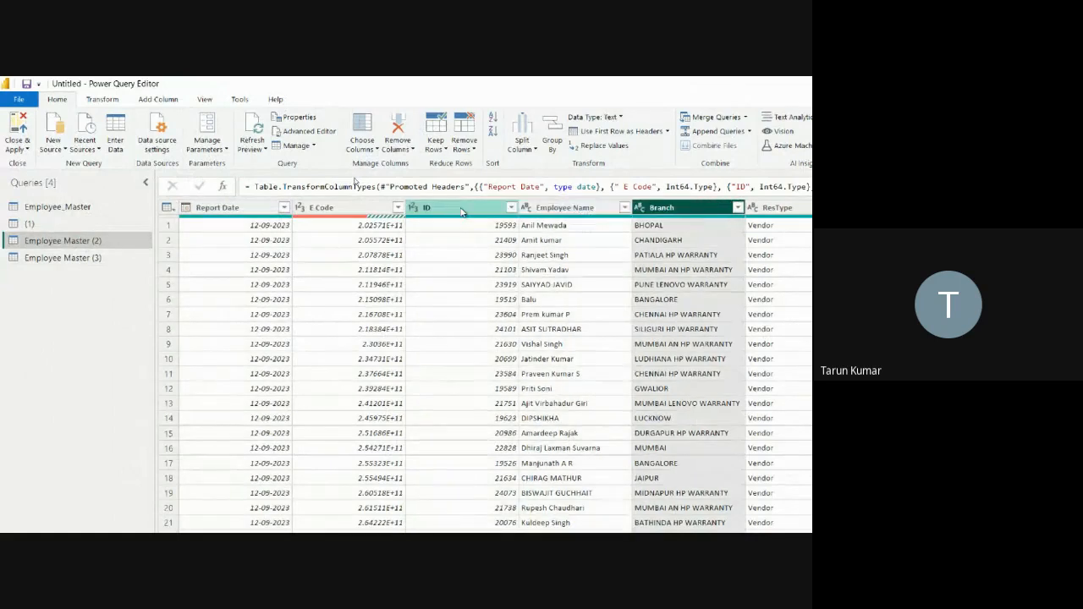
click(555, 206)
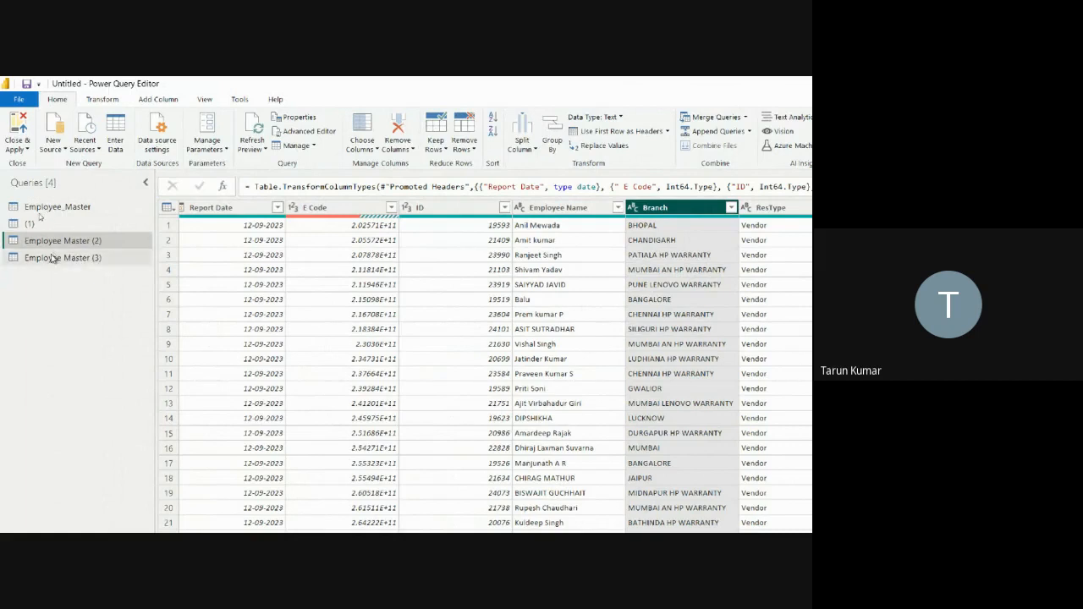
Step: Compare the formulas and columns of reference query Employee Master (3), source query (1) and duplicate query Employee Master (2)
click(52, 258)
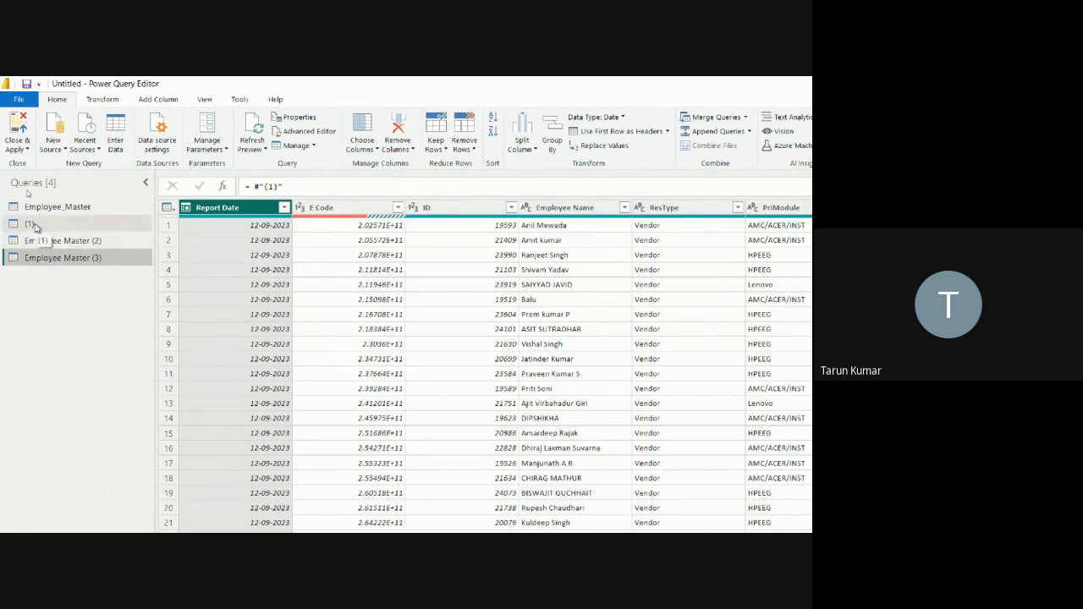
click(36, 225)
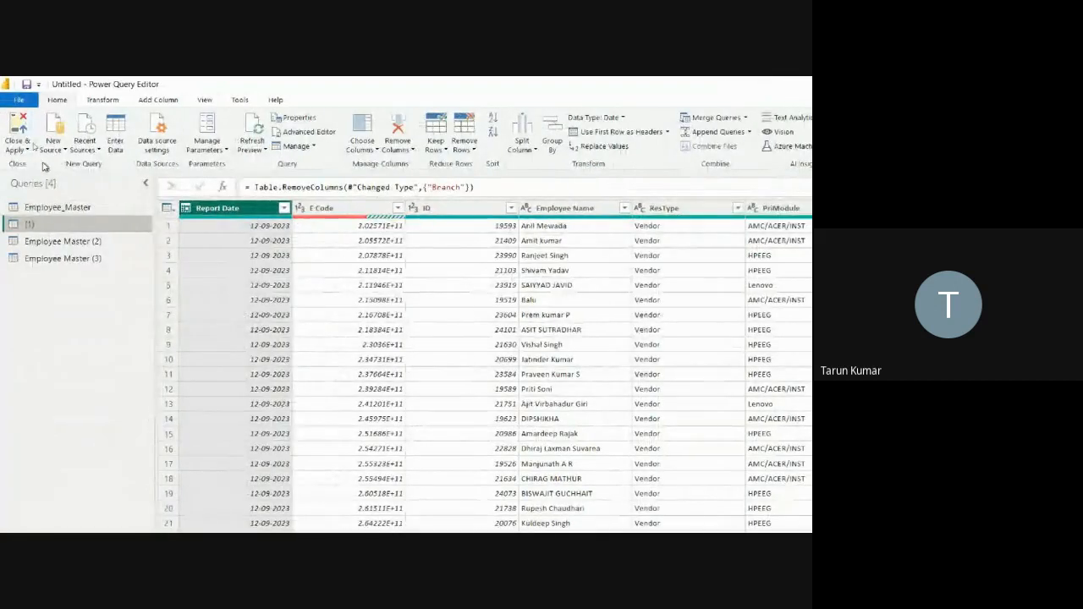
click(81, 260)
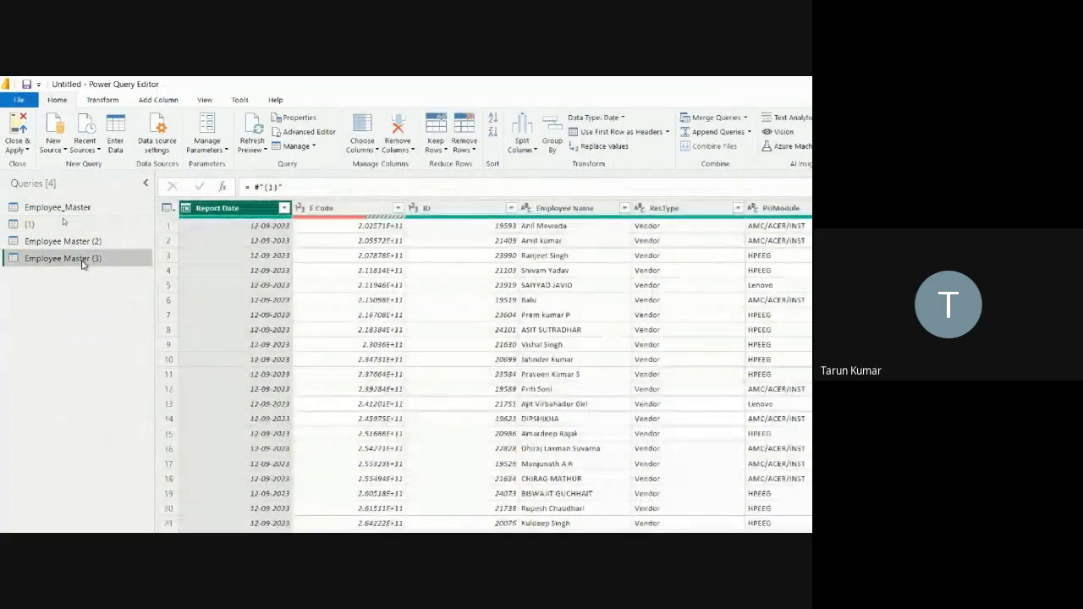
click(119, 224)
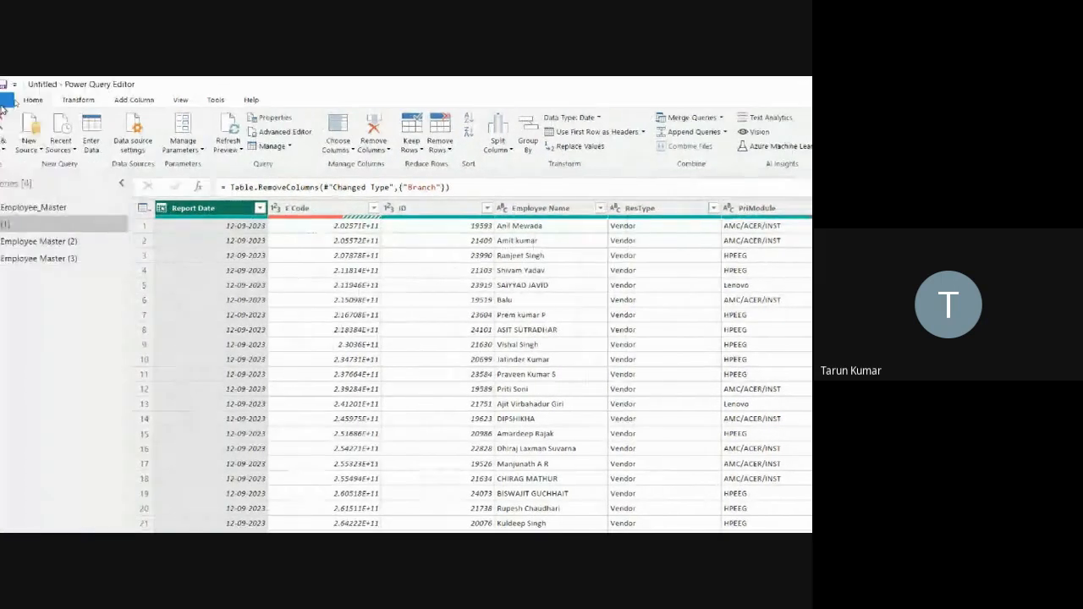
click(85, 260)
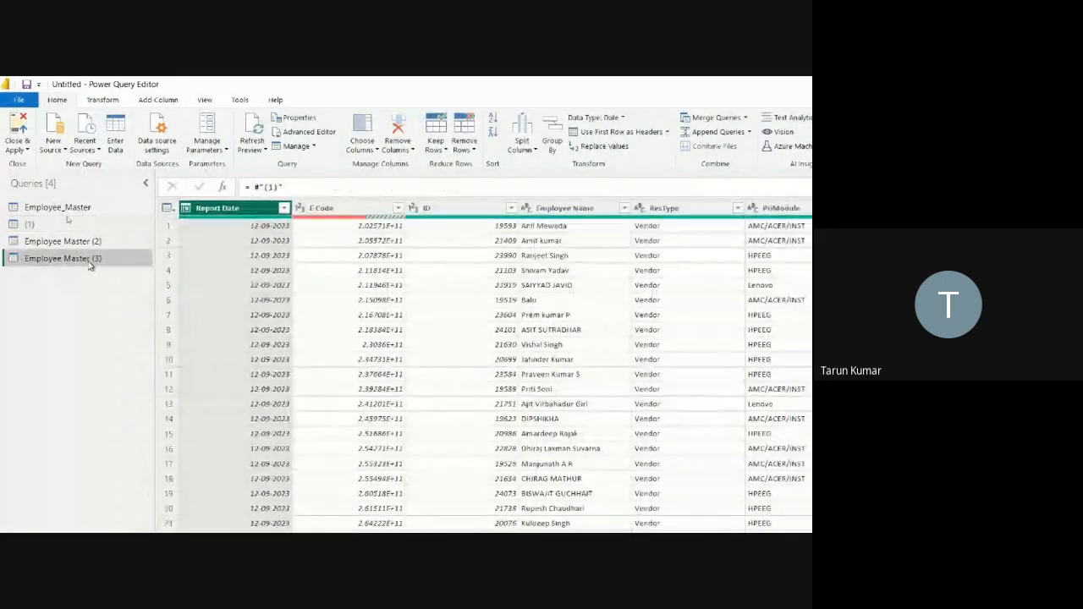
click(80, 244)
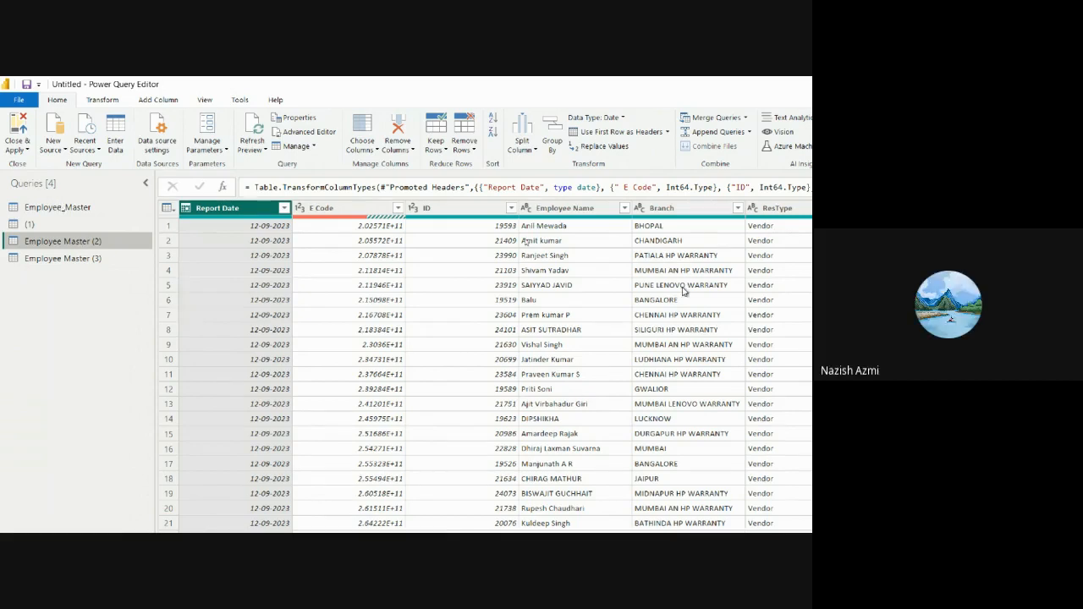
Step: Switch to the Detailed Syllabus PDF and review the Module I topics around Fill, Pivot & Un-pivot and Custom columns
click(772, 516)
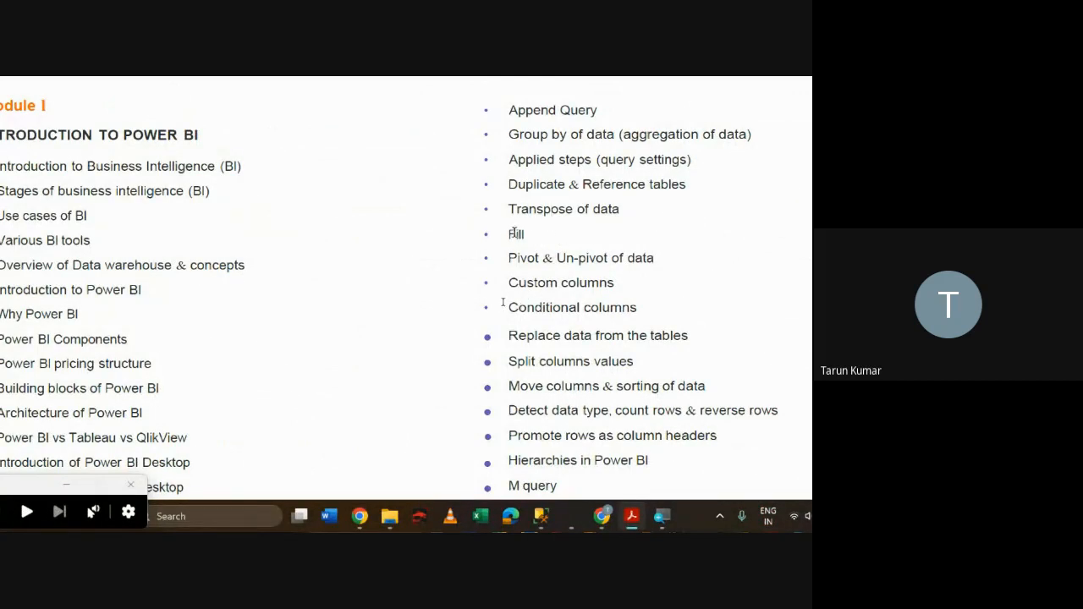
click(514, 233)
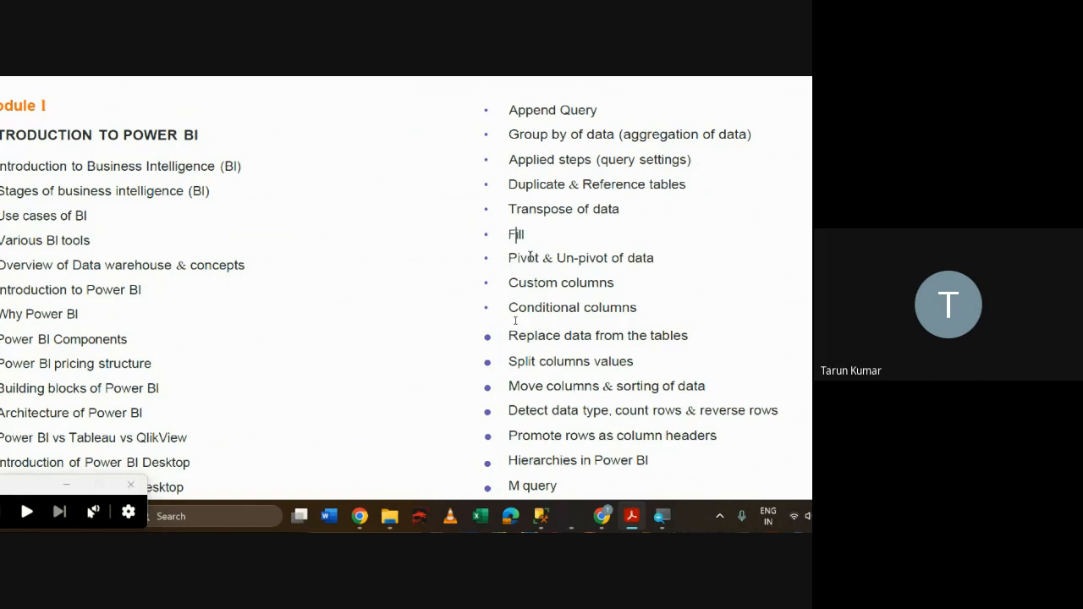
double_click(562, 283)
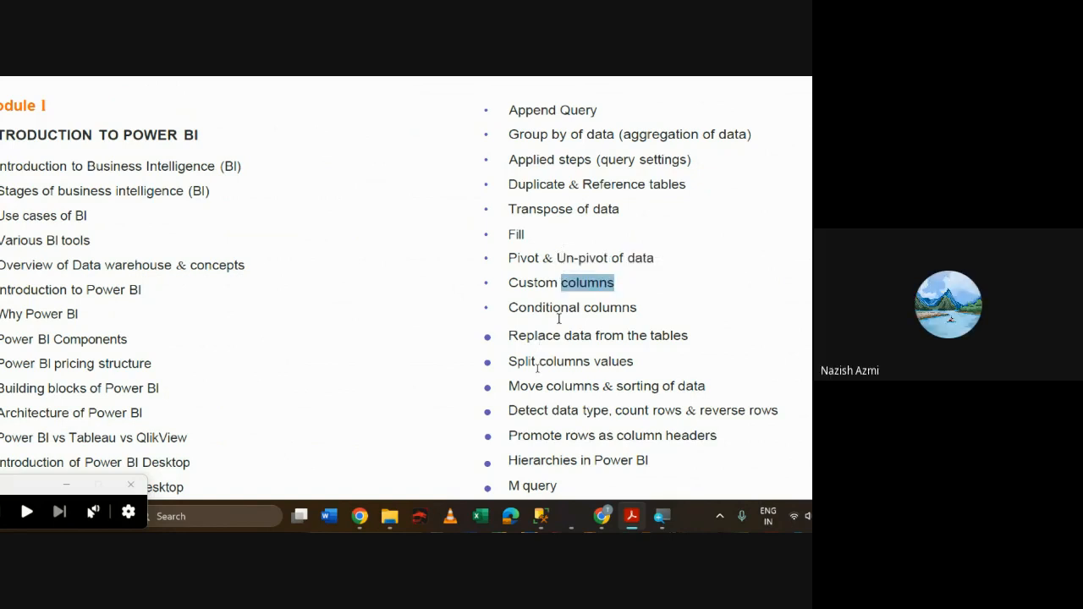
scroll(559, 319, up, 2)
click(535, 270)
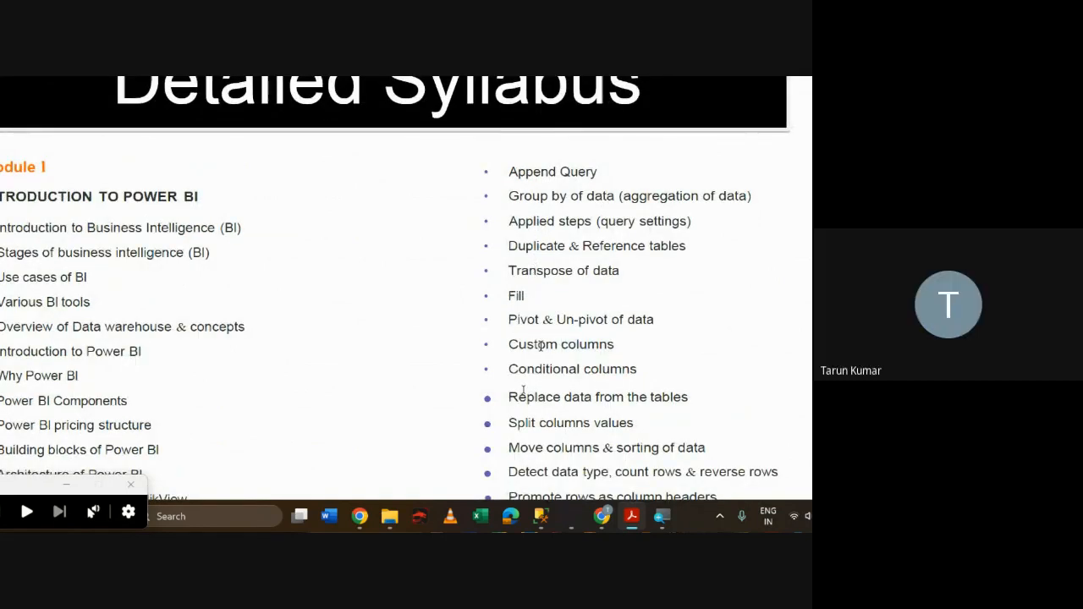
scroll(537, 338, down, 2)
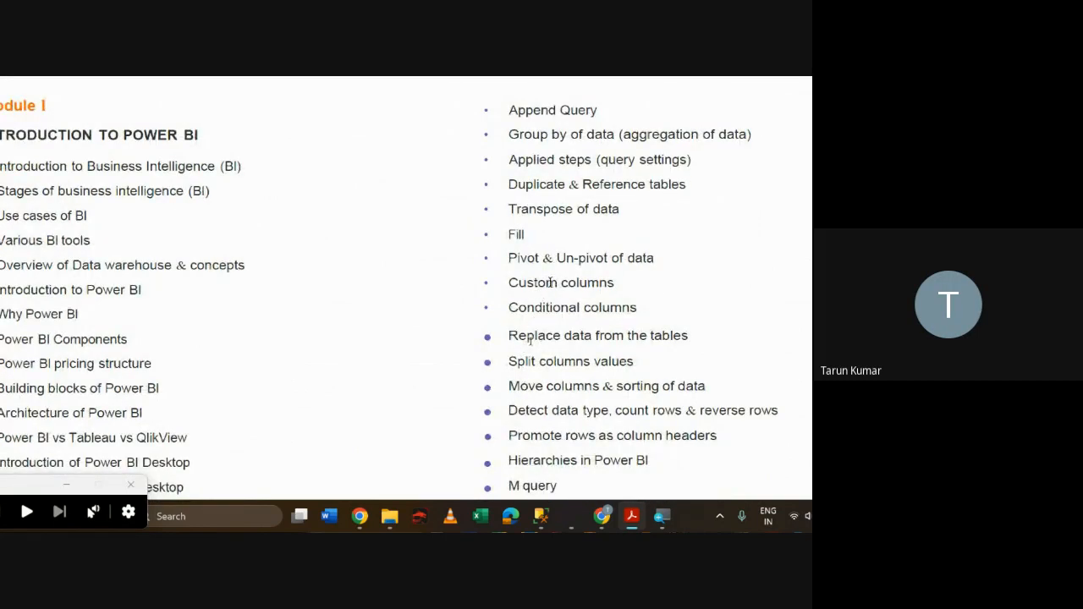
click(556, 284)
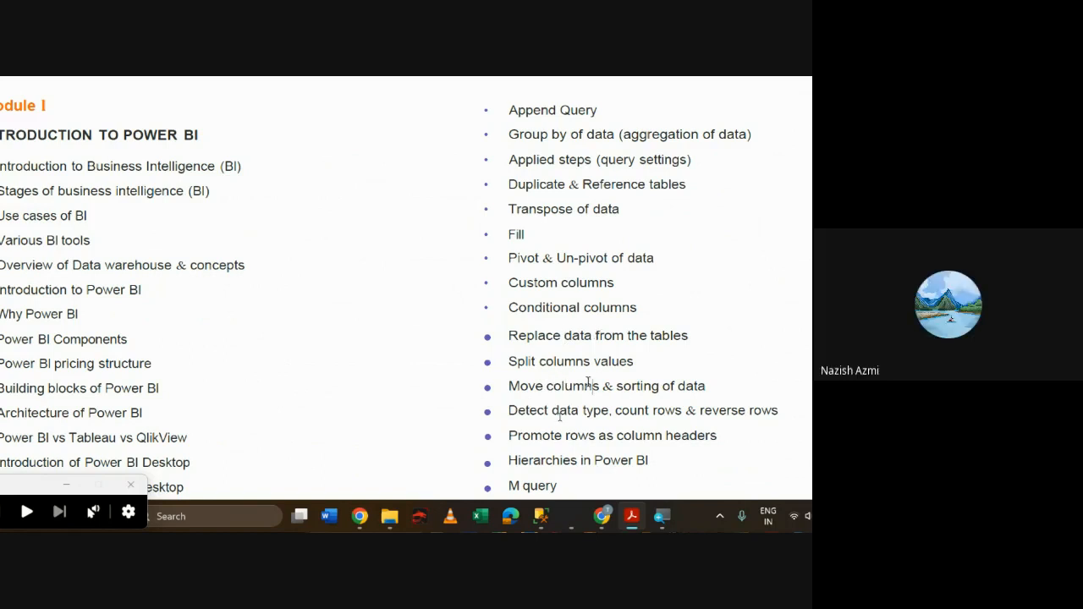
Step: Review the last Module I topics of the syllabus, down to M query and the Module 4 heading
scroll(584, 419, down, 1)
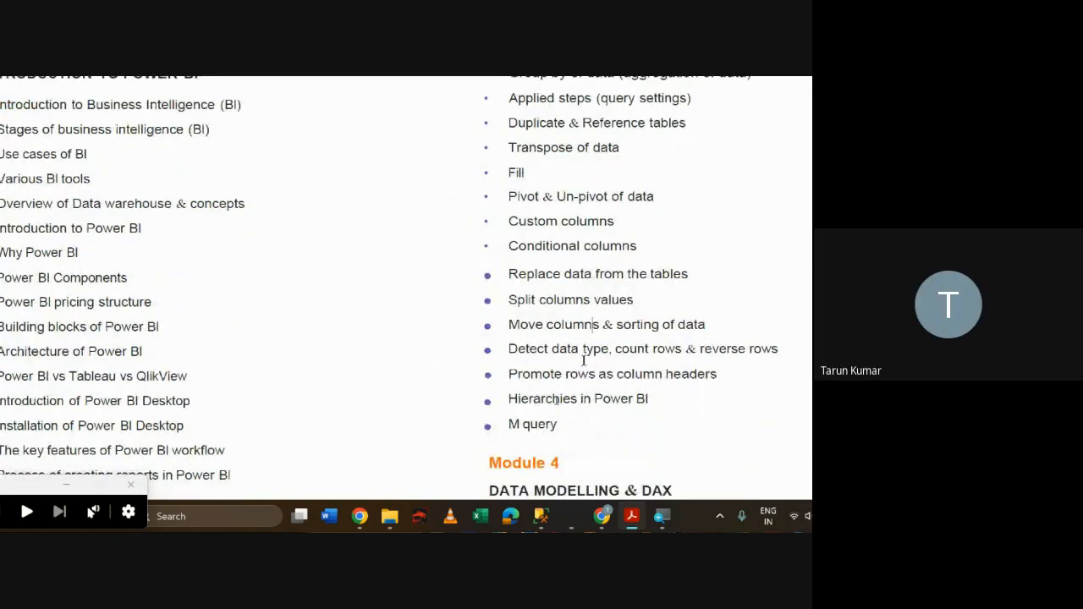
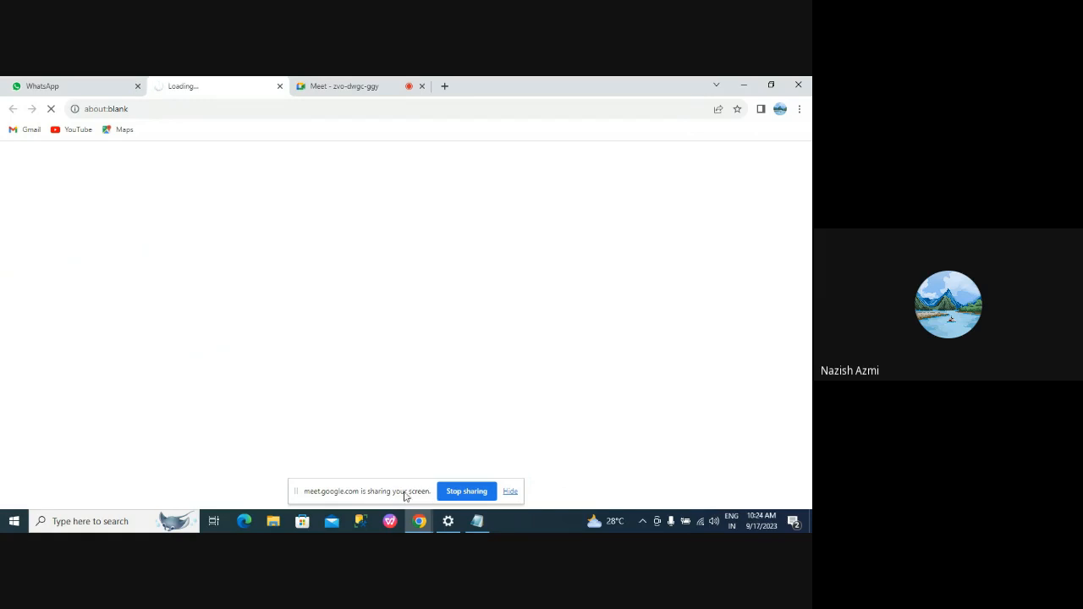
Step: Check the WhatsApp chat in Chrome and close the langlobalserverdb.database.windows.net page
mouse_move(420, 525)
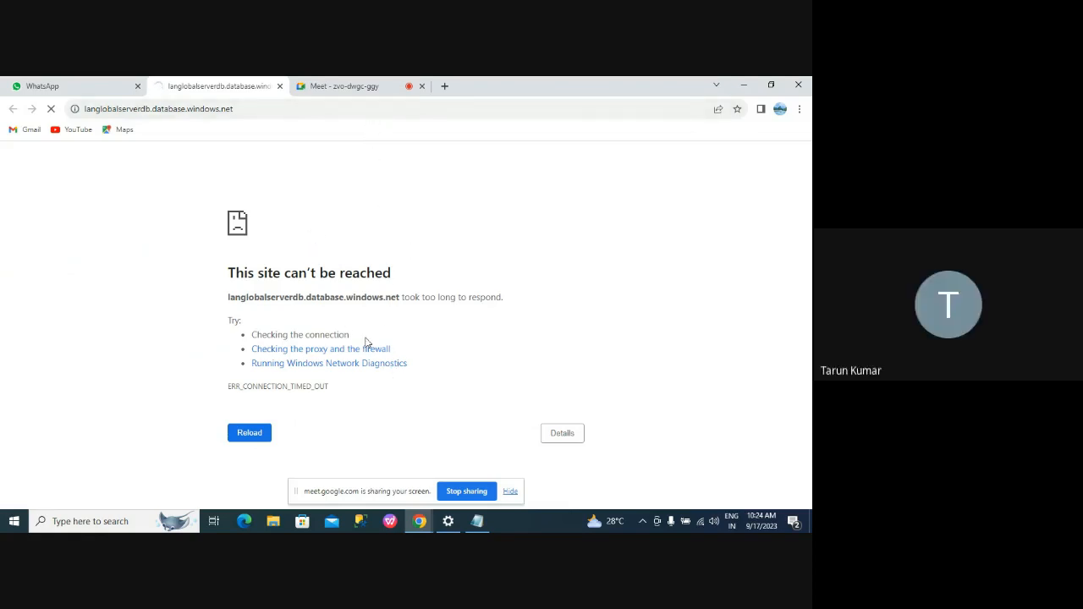
click(61, 88)
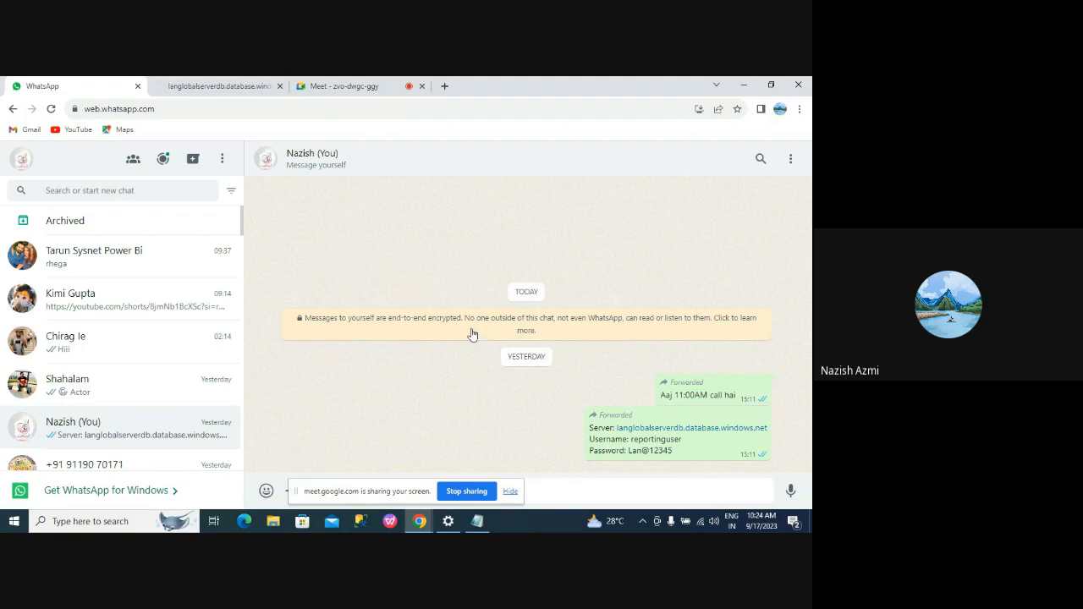
click(217, 88)
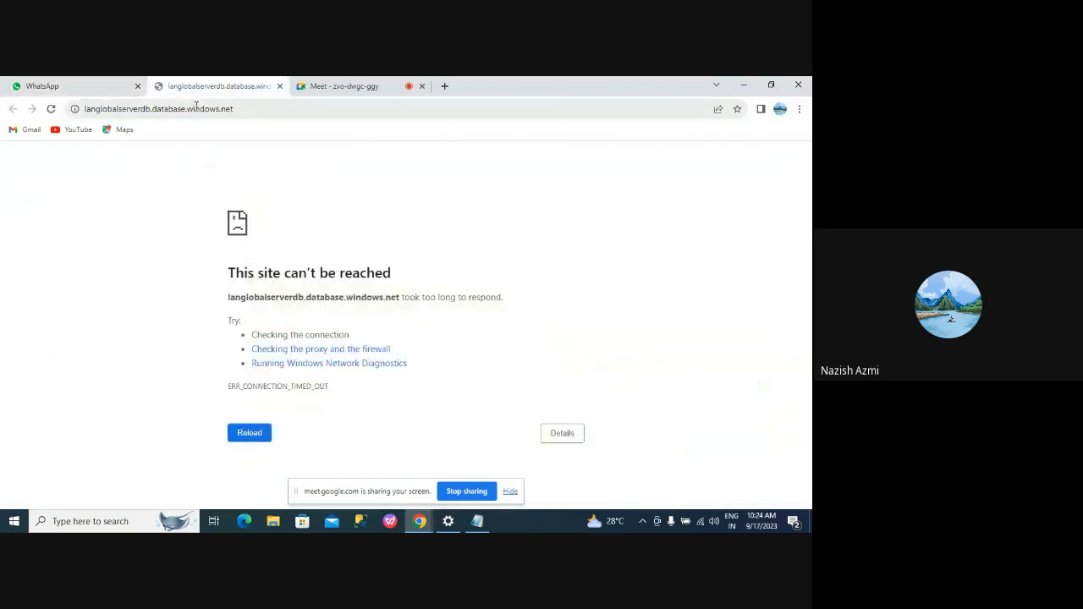
click(279, 86)
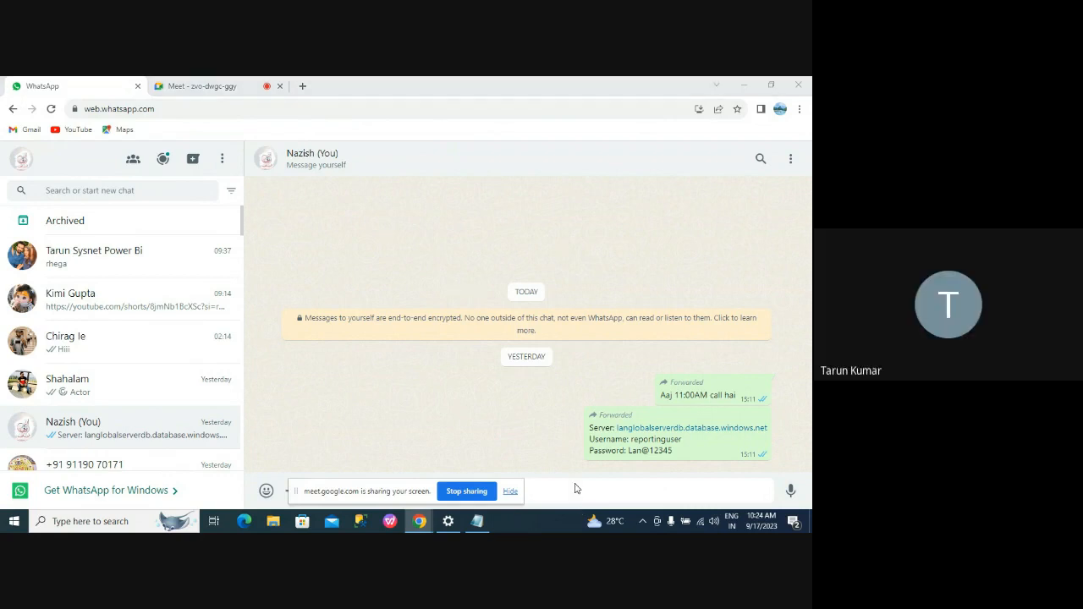
Step: Cycle through the open windows and minimize Settings and the browser to reveal the desktop
key(alt+Tab)
key(alt+Tab)
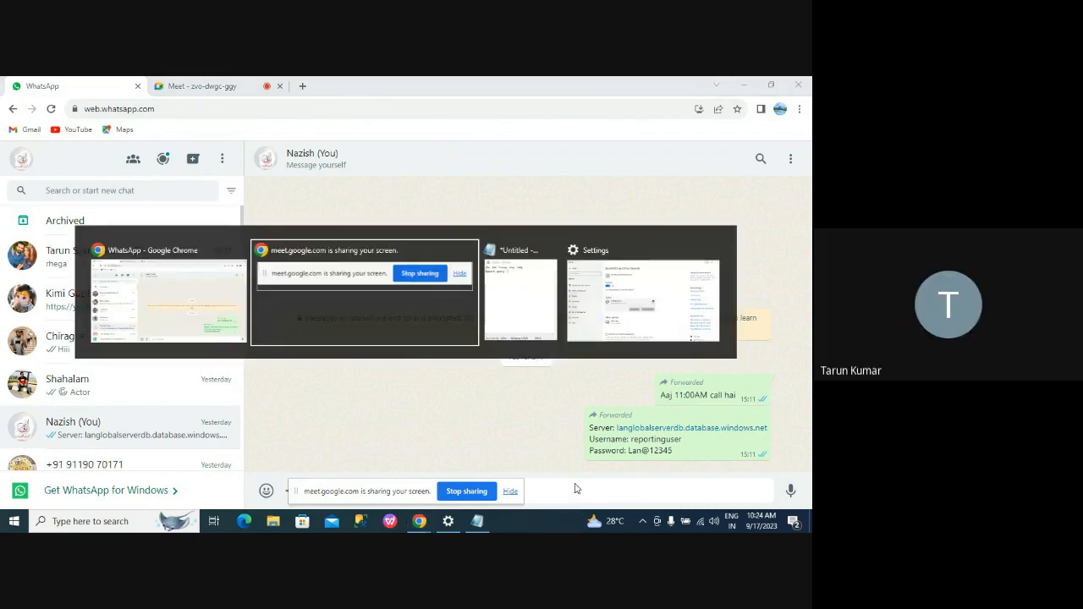
key(alt+Tab)
key(alt+Tab)
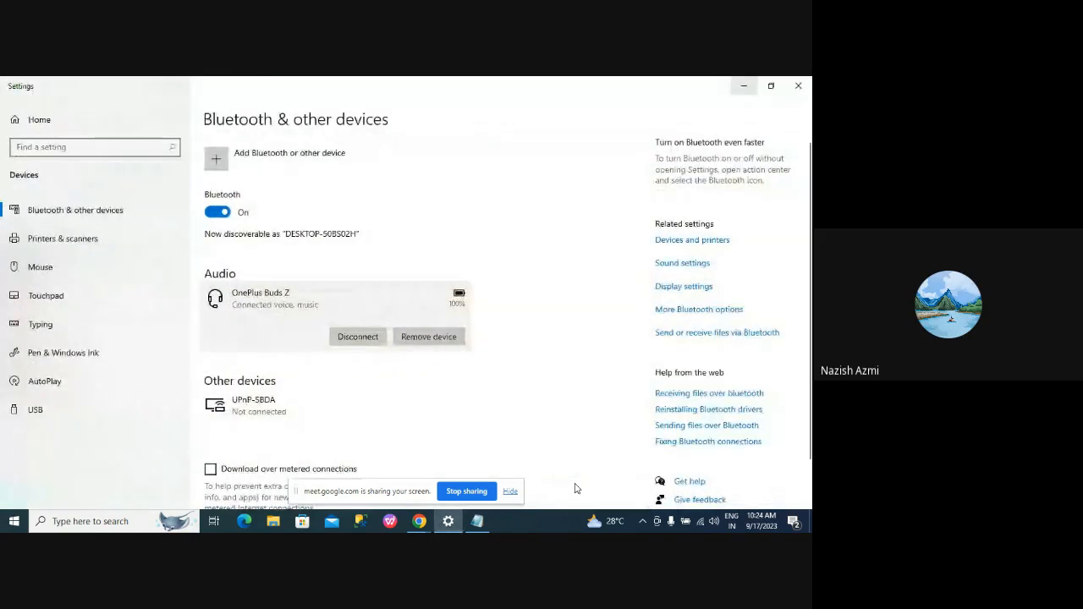
click(744, 86)
click(746, 84)
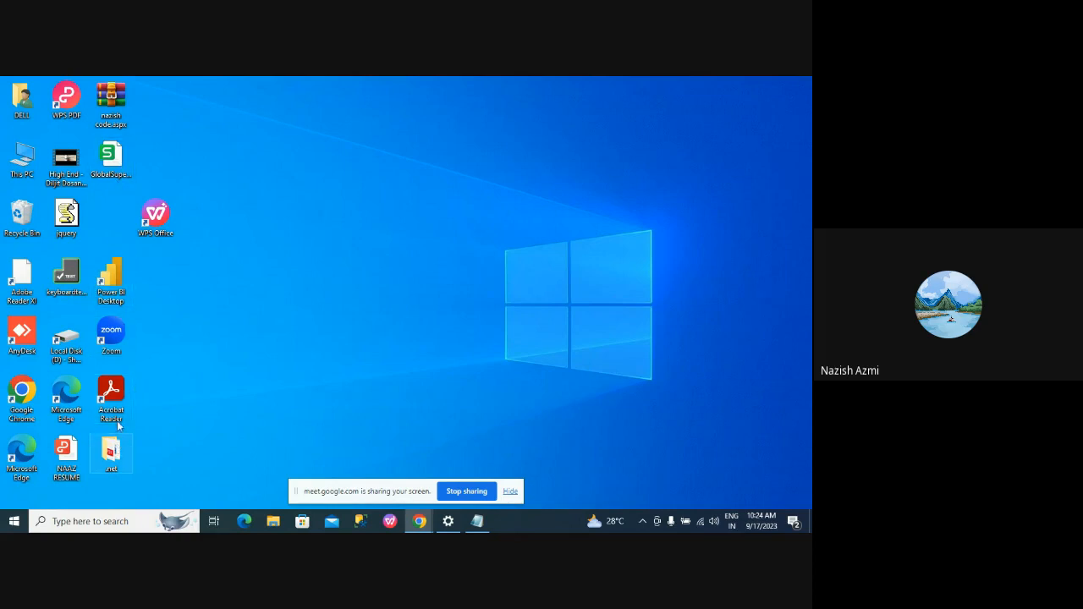
Step: Launch Power BI Desktop and dismiss the update notification, the sign-in window and the start screen
double_click(108, 281)
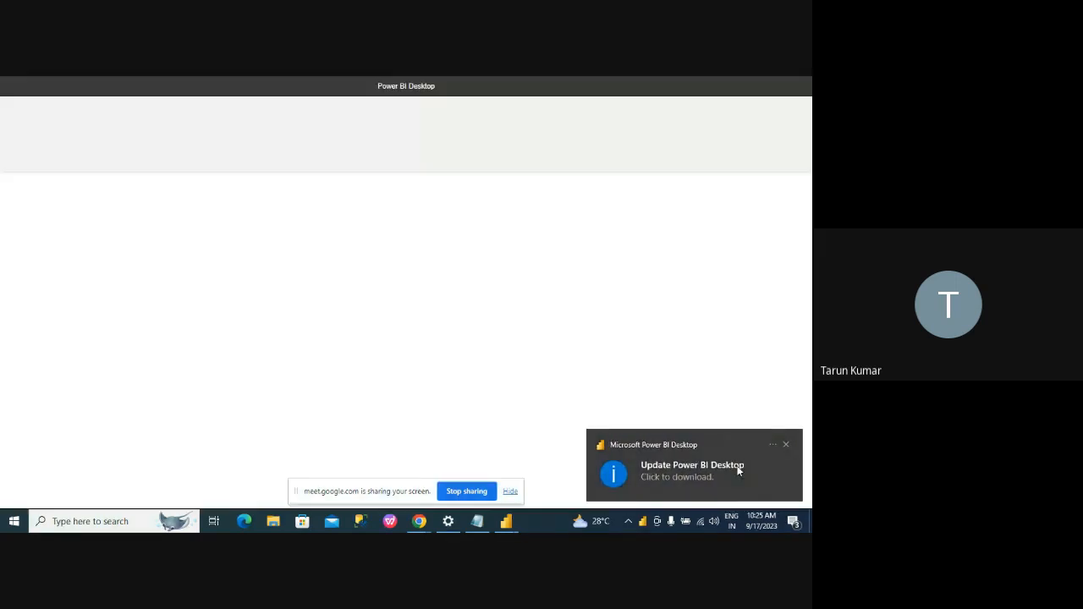
click(785, 444)
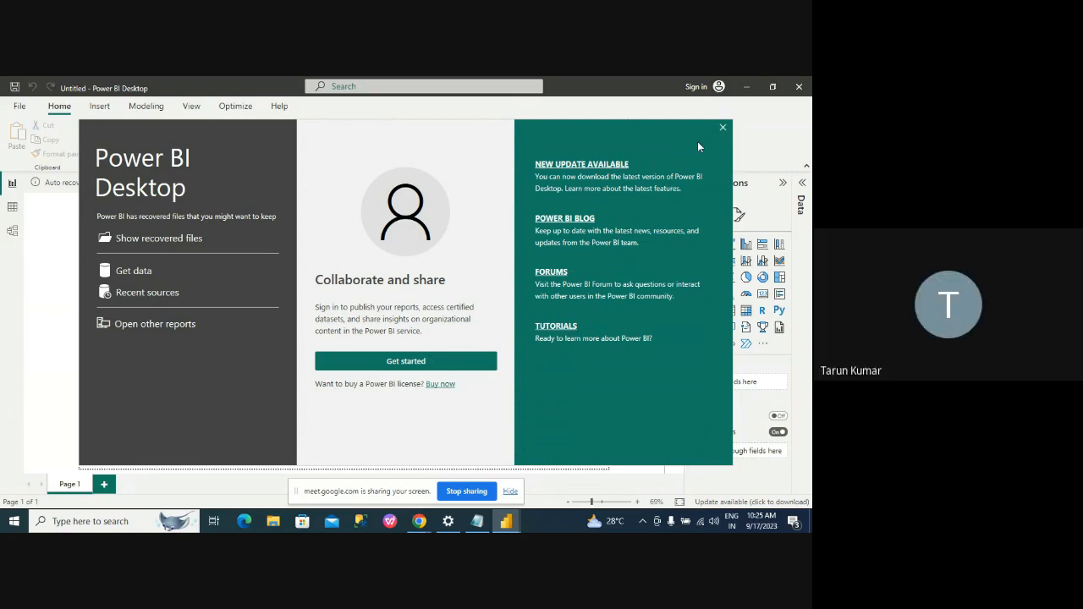
click(407, 362)
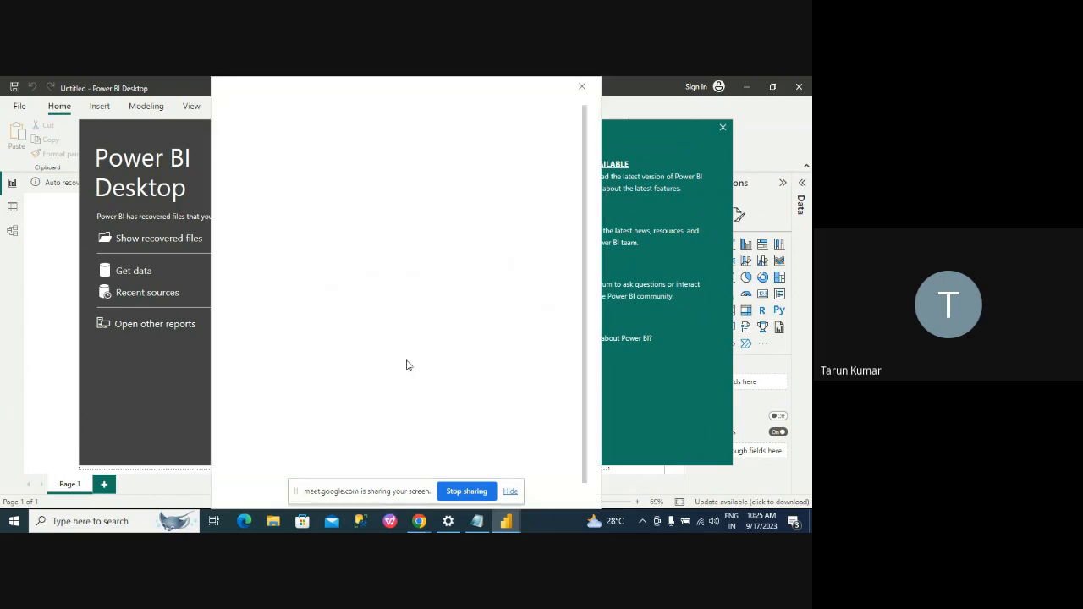
click(581, 89)
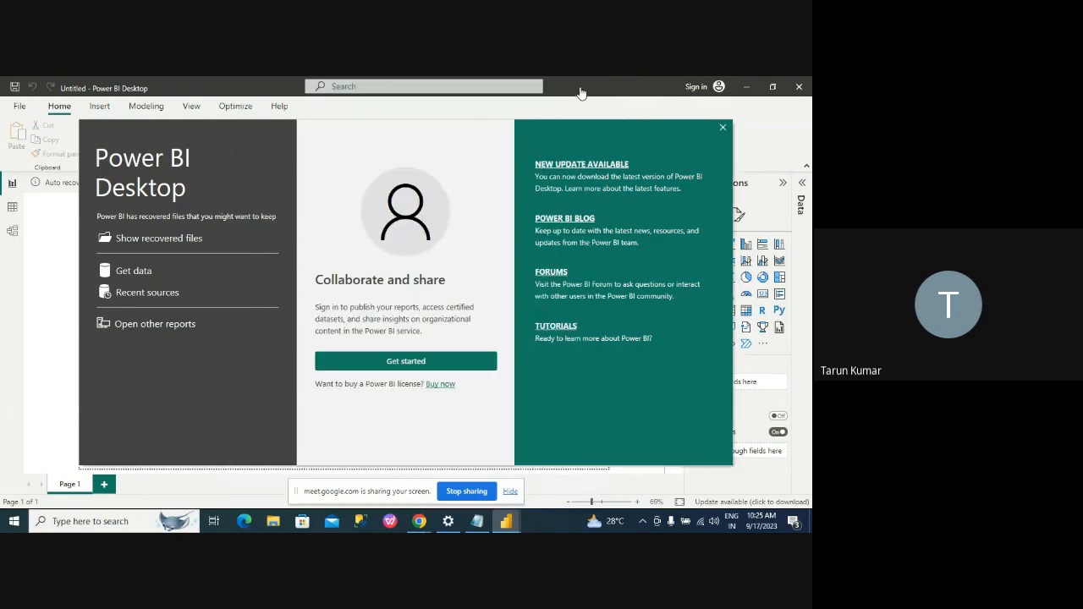
click(723, 128)
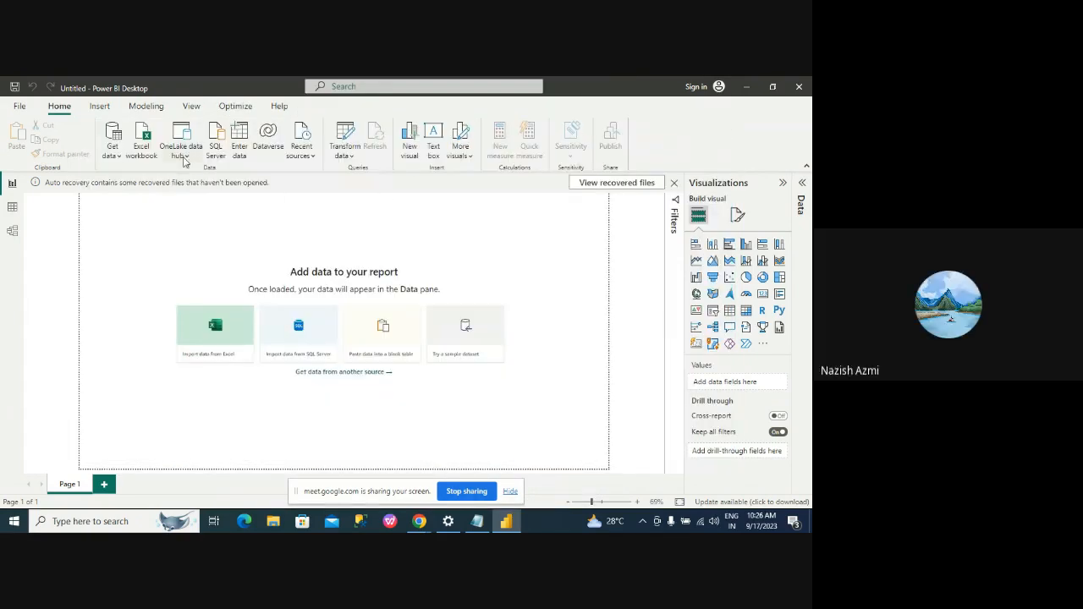
Step: Get data from the Excel workbook GlobalSuperstore on the Desktop
click(113, 139)
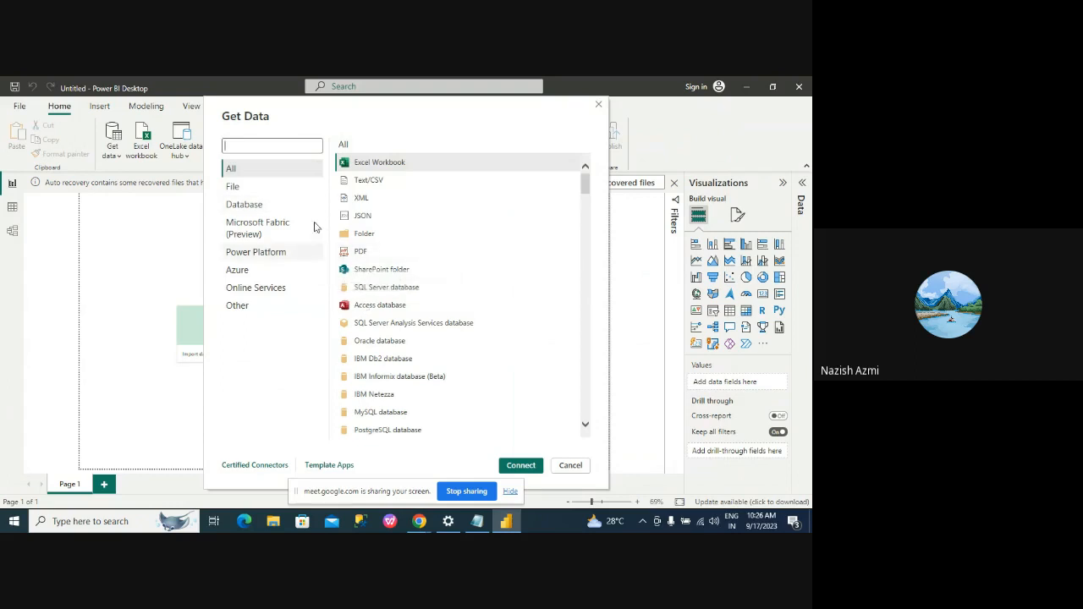
click(383, 163)
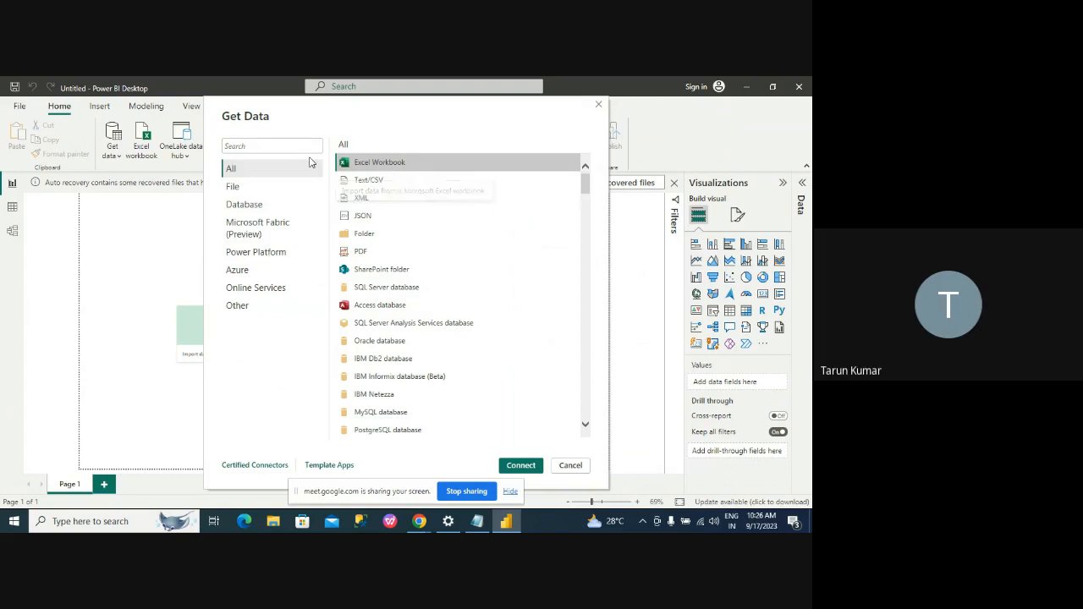
click(267, 147)
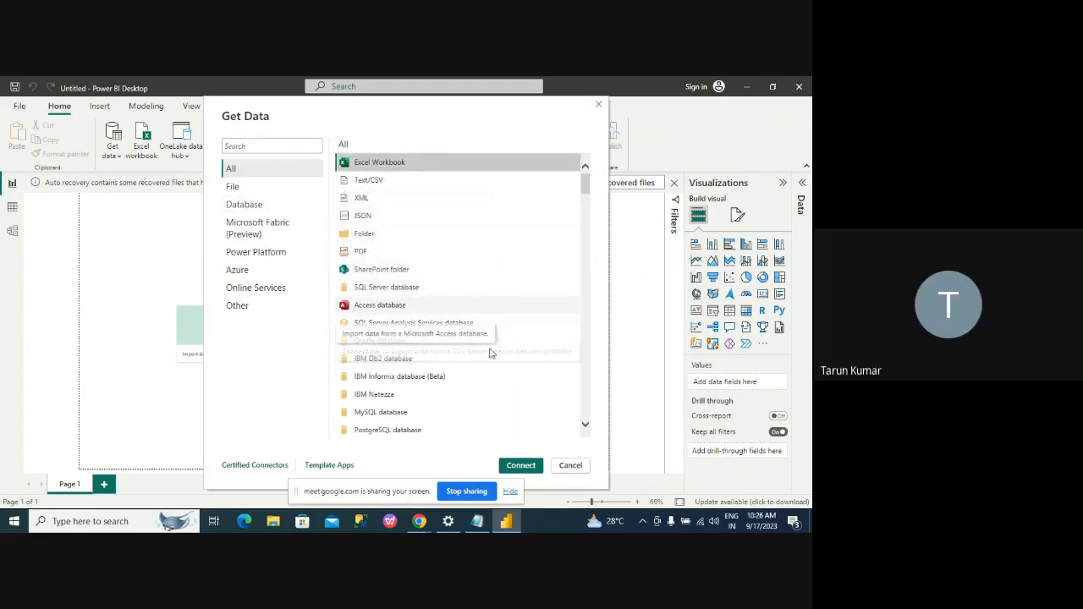
click(519, 467)
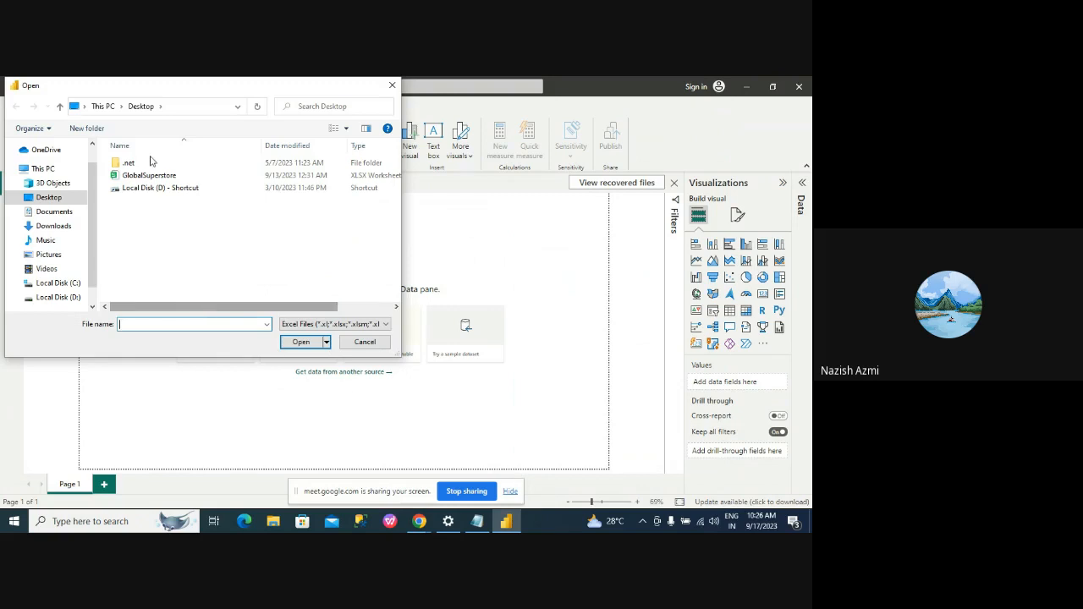
click(158, 176)
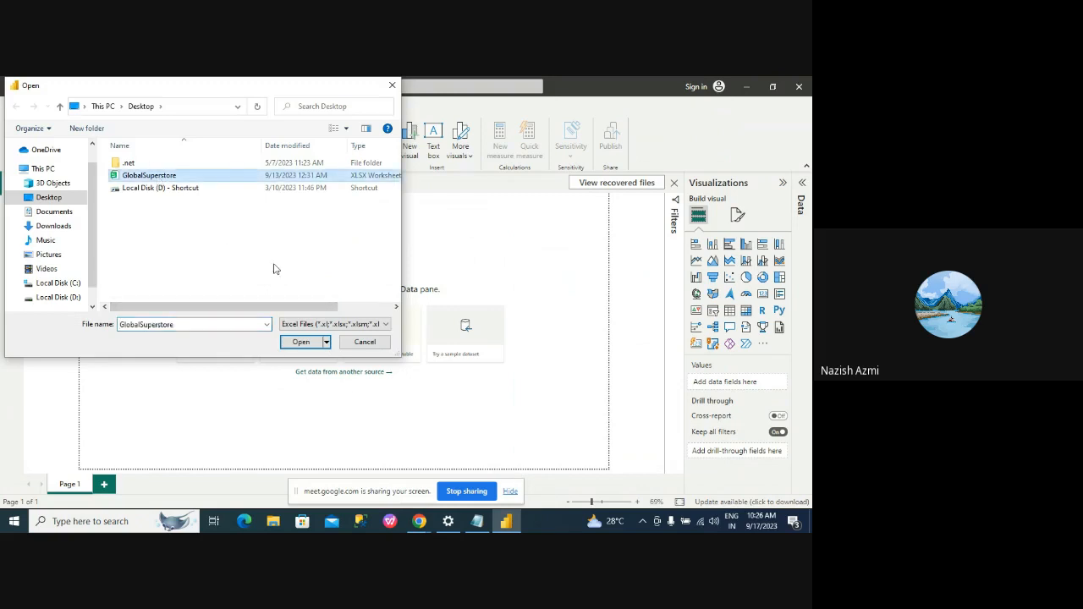
click(302, 342)
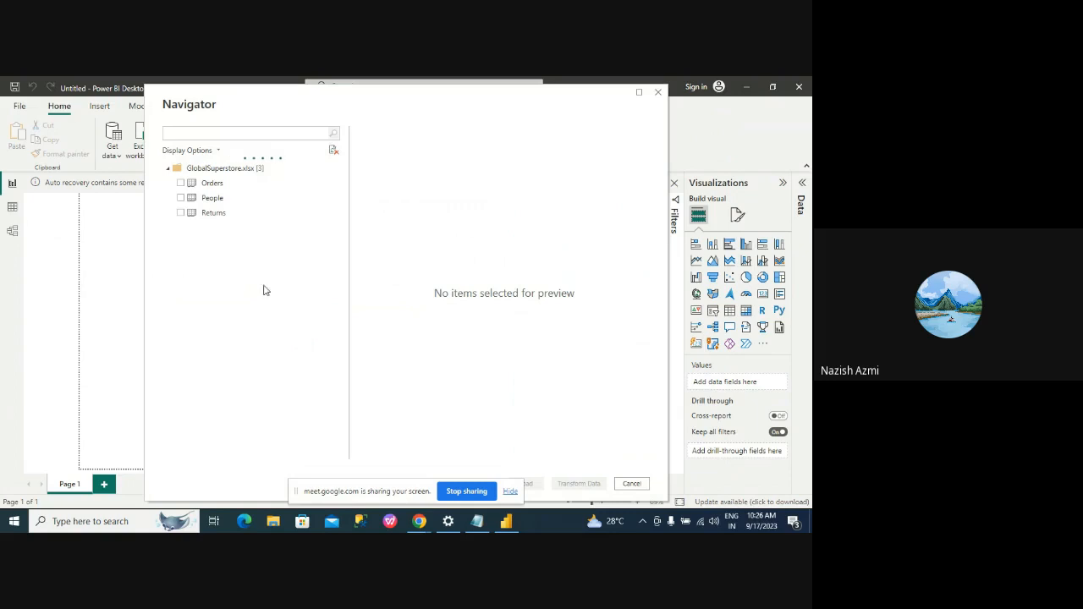
Step: Select the Orders, People and Returns tables and open them in Power Query Editor, skipping the automatic transformation detection
click(180, 184)
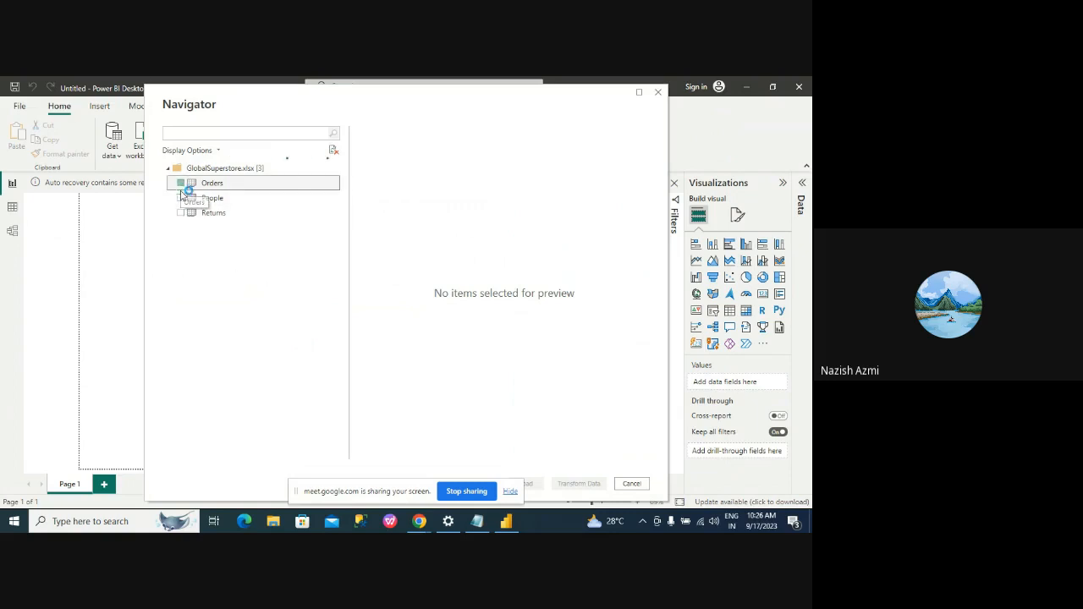
click(180, 198)
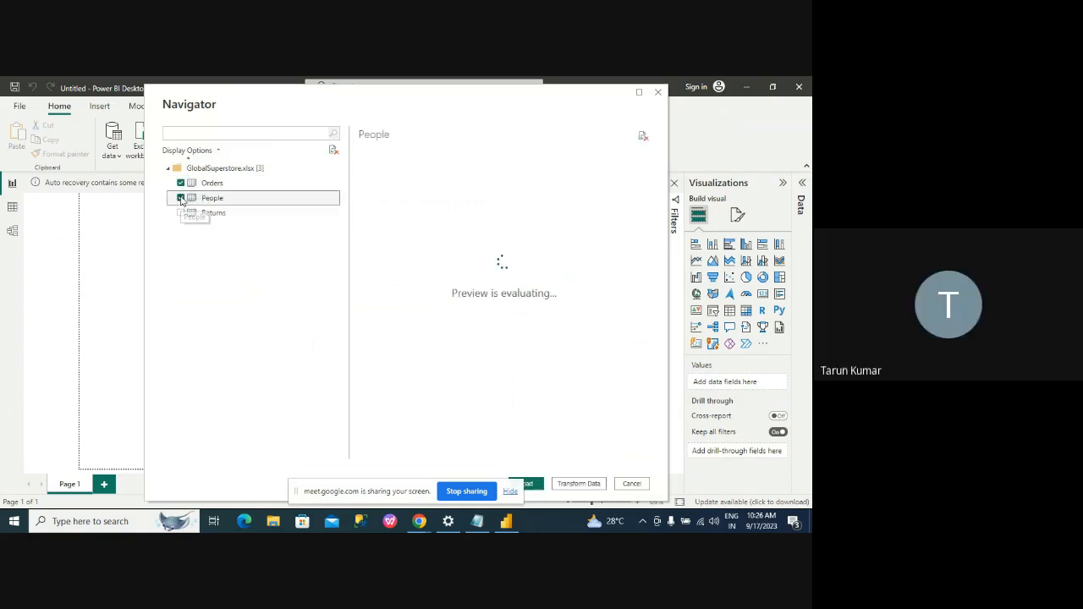
click(180, 212)
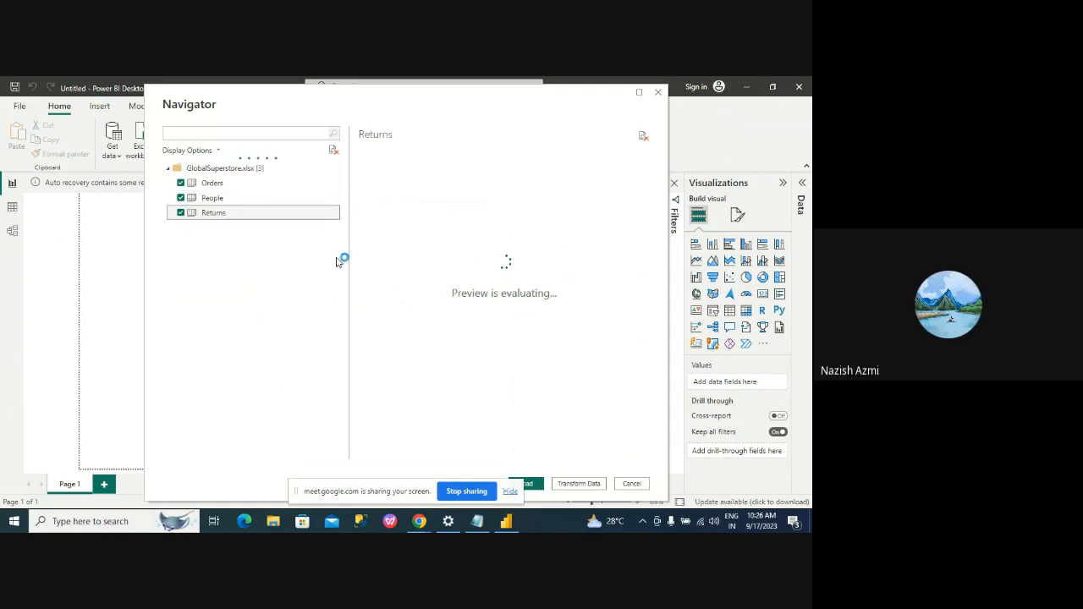
click(588, 484)
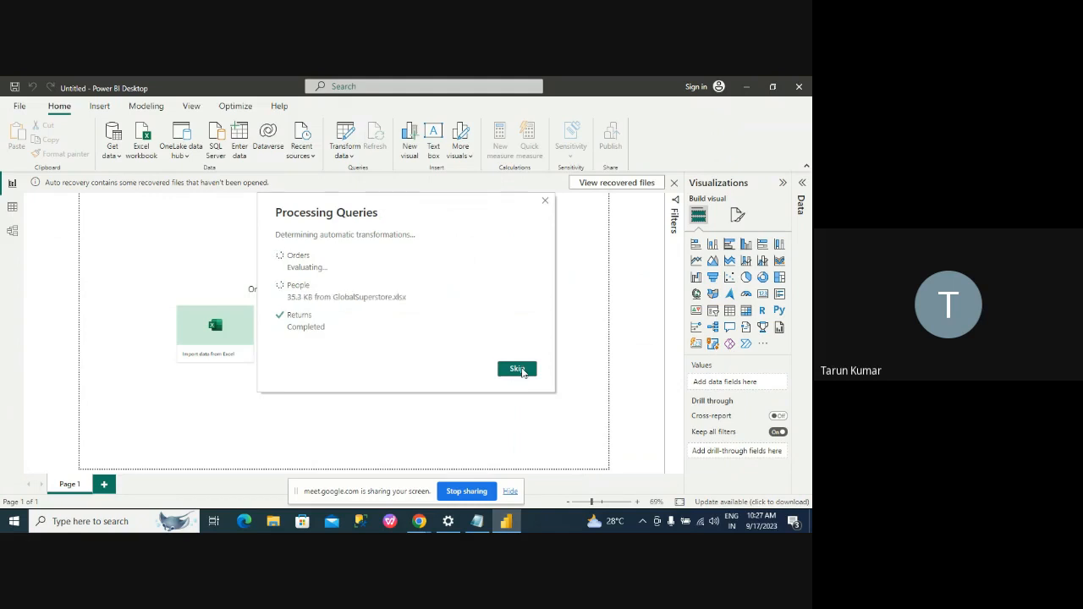
click(517, 370)
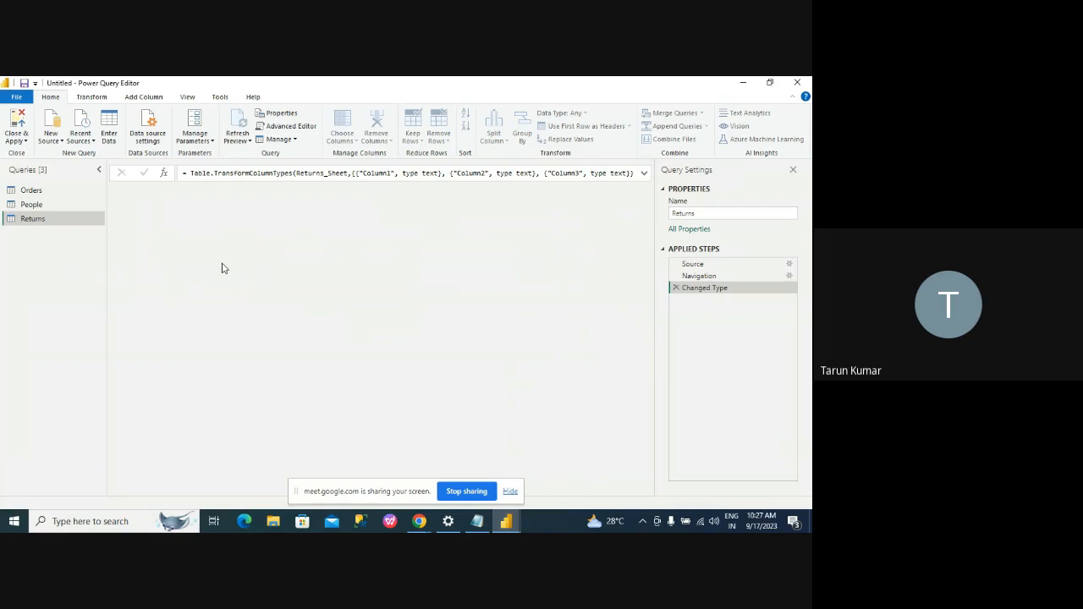
Step: Check the Orders query's headers and use the first row of the People query as its column headers
click(34, 190)
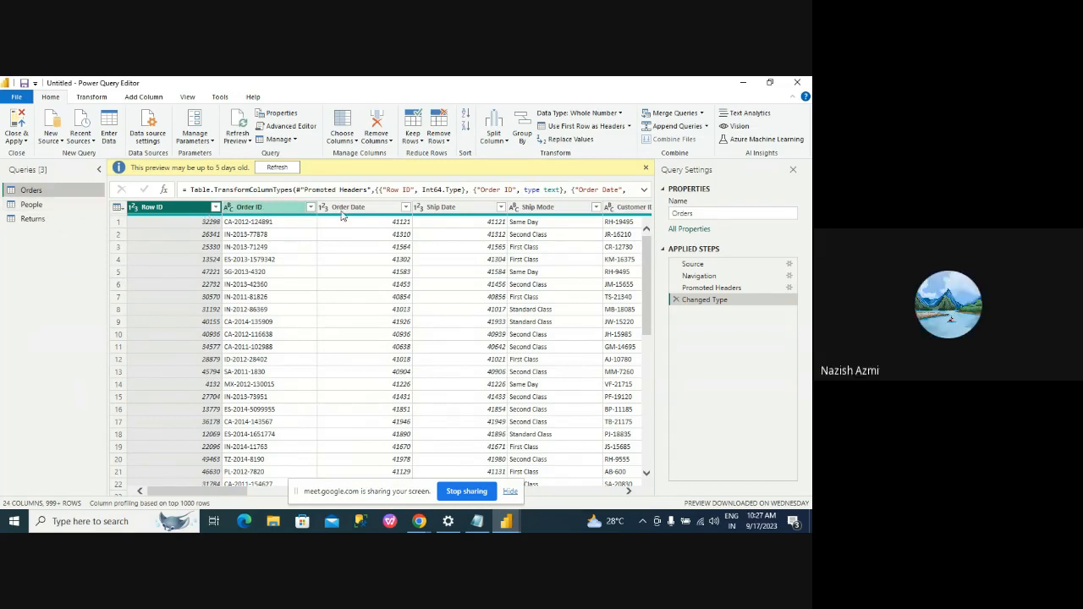
click(34, 204)
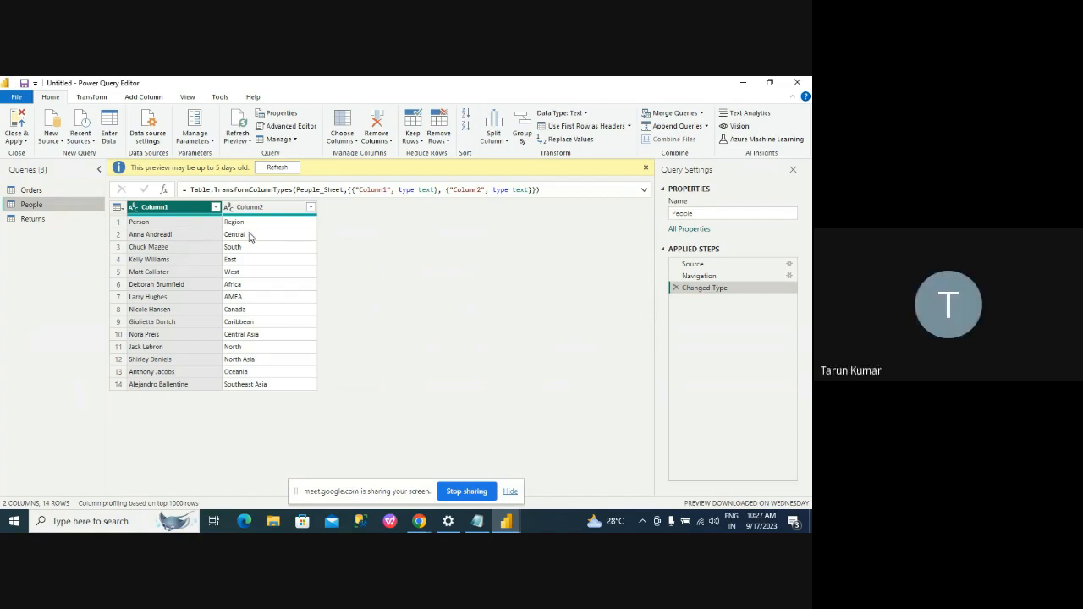
right_click(200, 211)
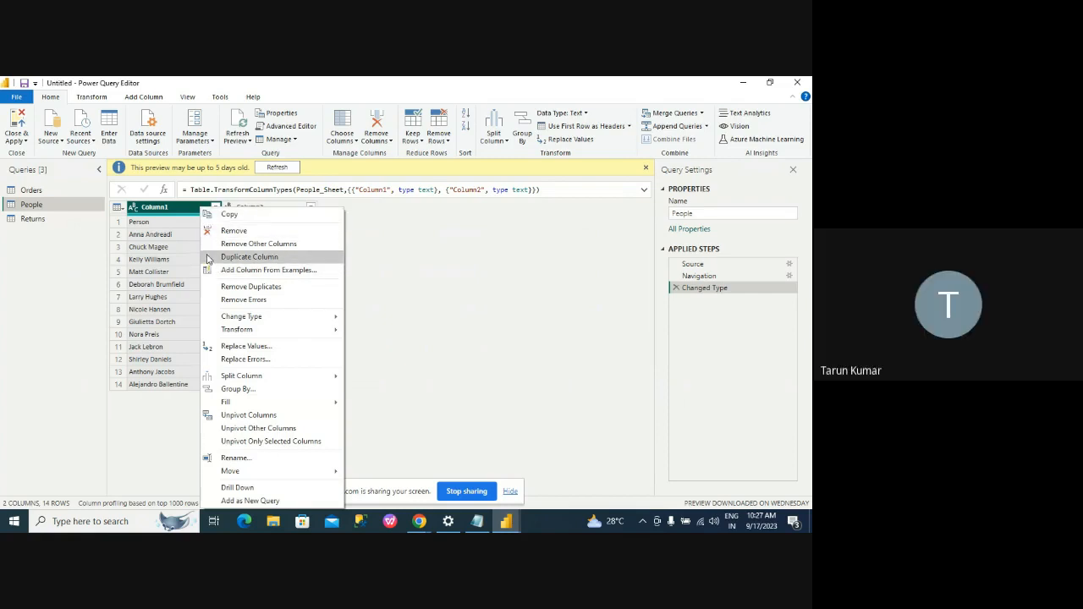
click(168, 209)
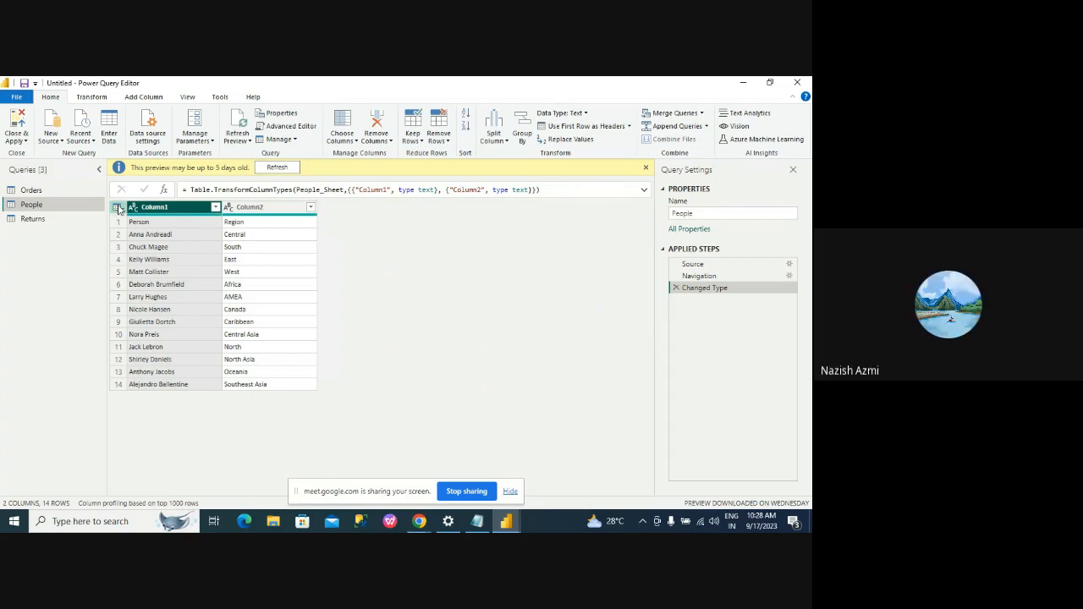
click(119, 209)
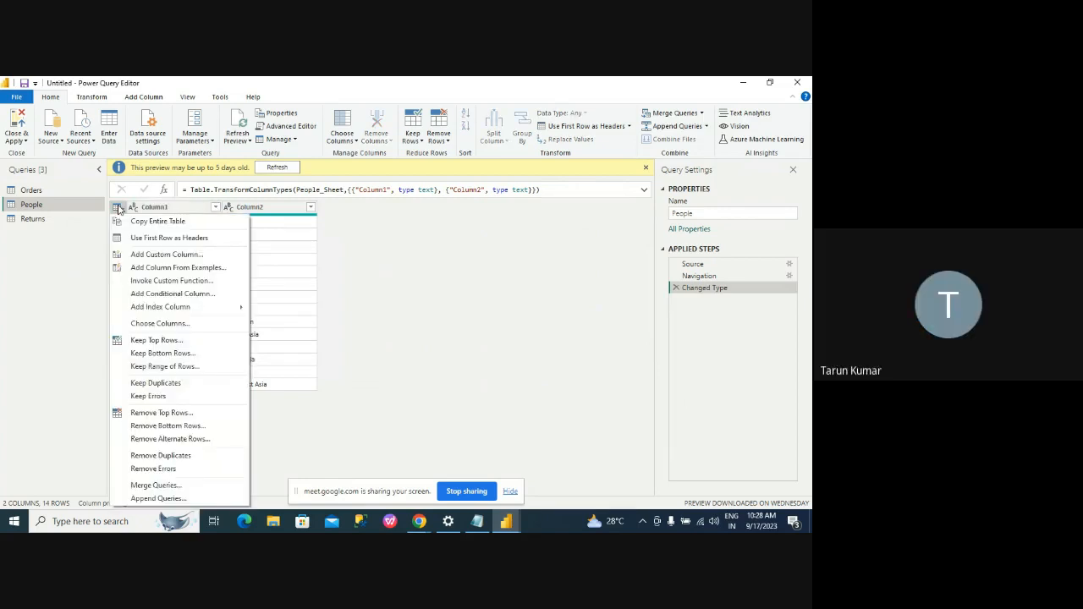
click(148, 240)
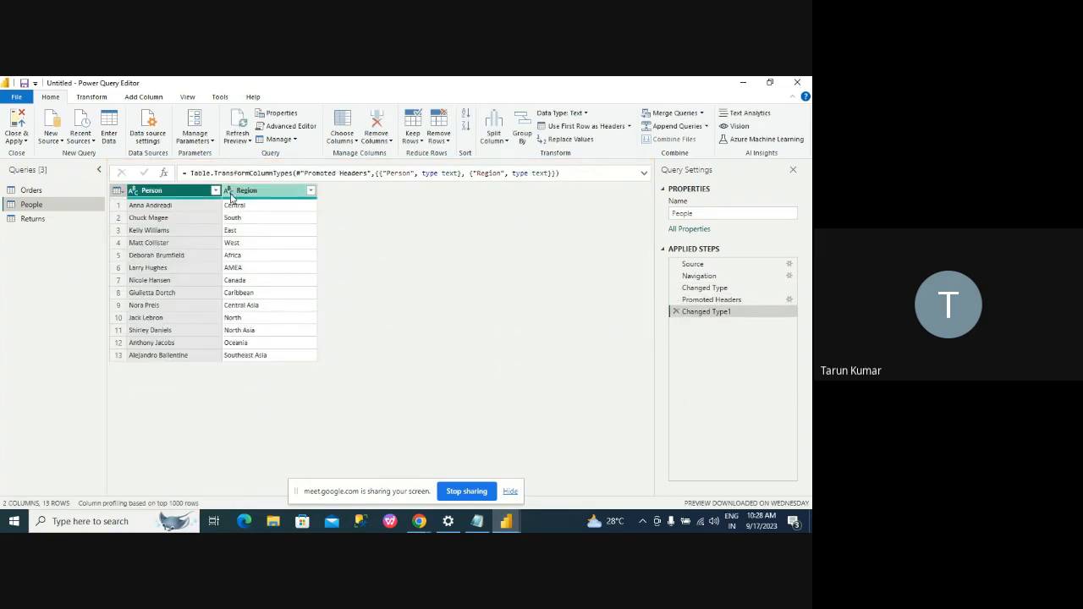
click(229, 191)
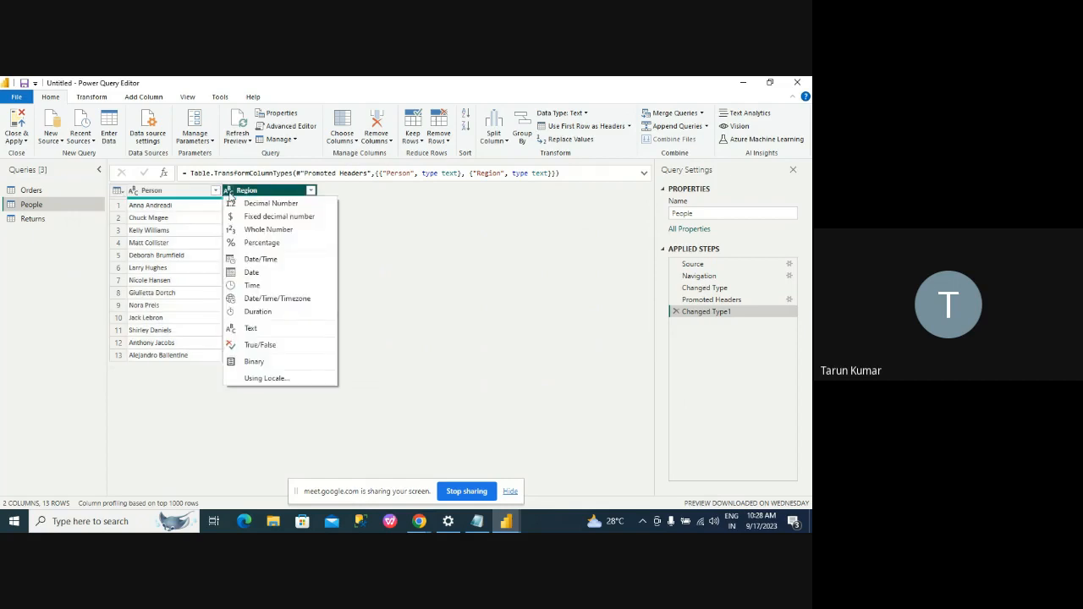
click(352, 196)
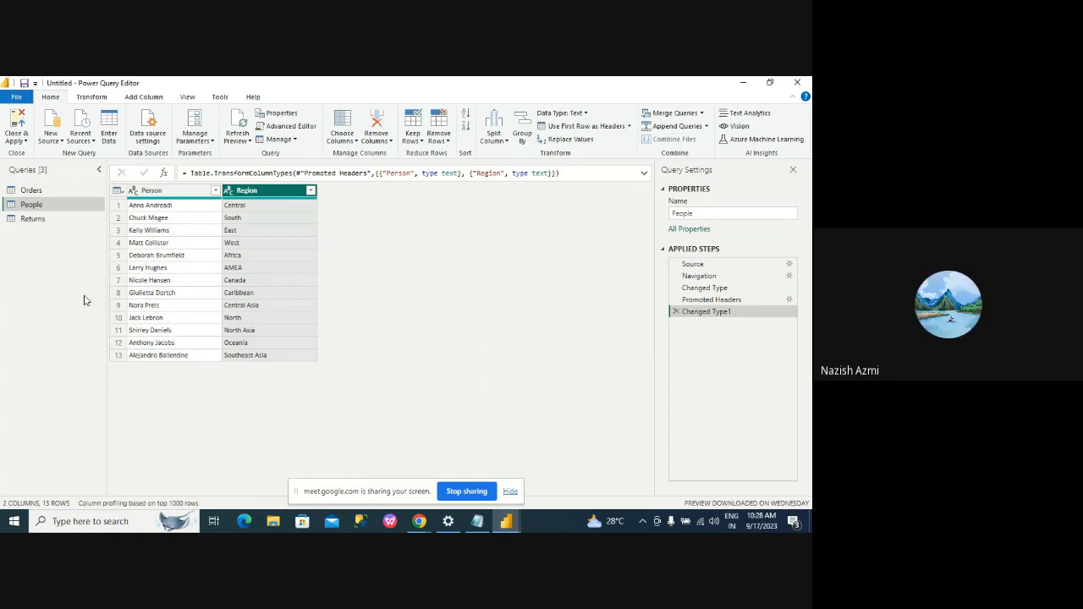
Step: Use the first row of the Returns query as its column headers
click(37, 223)
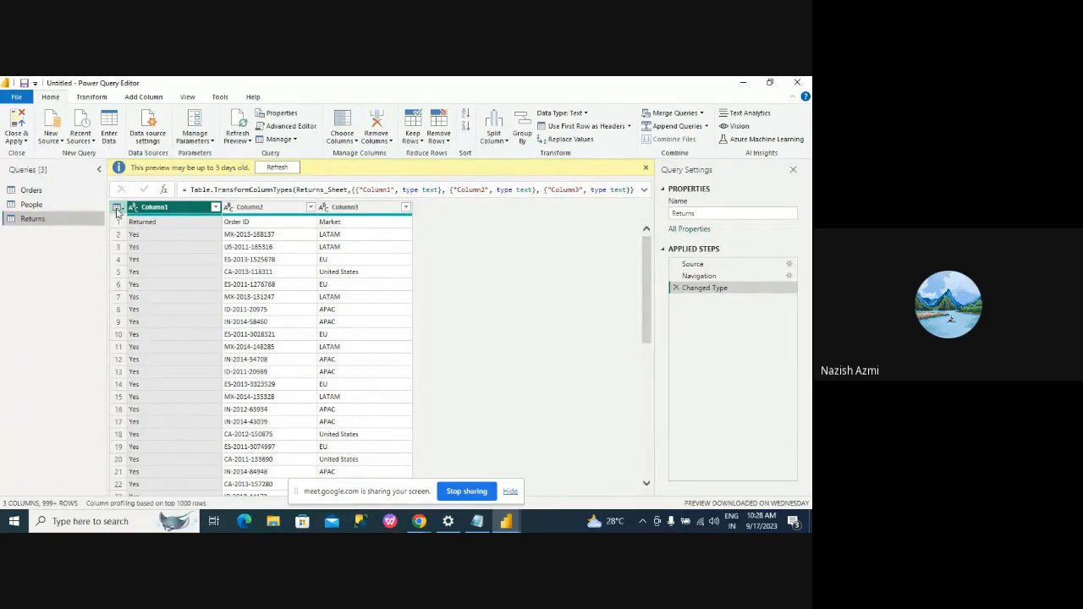
click(117, 208)
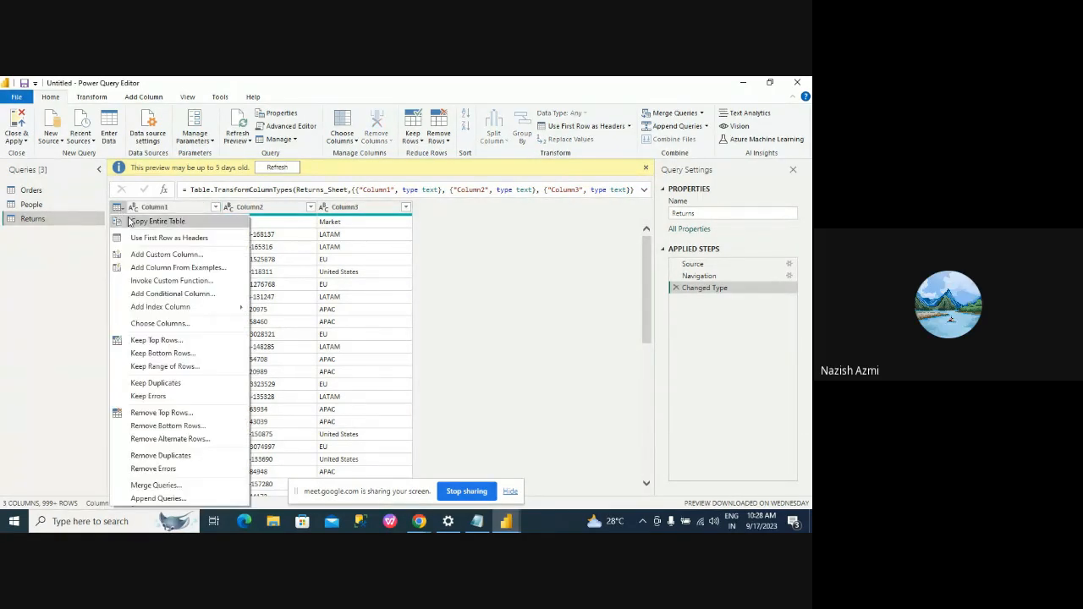
click(149, 241)
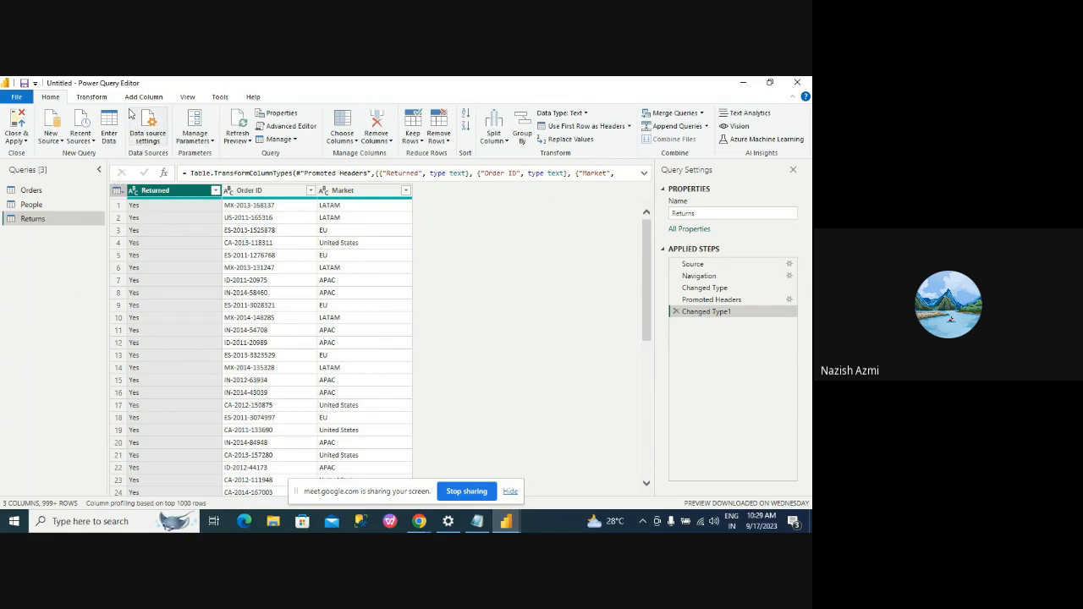
Step: Close Power Query Editor, apply the pending query changes and open the report's Model view
click(22, 138)
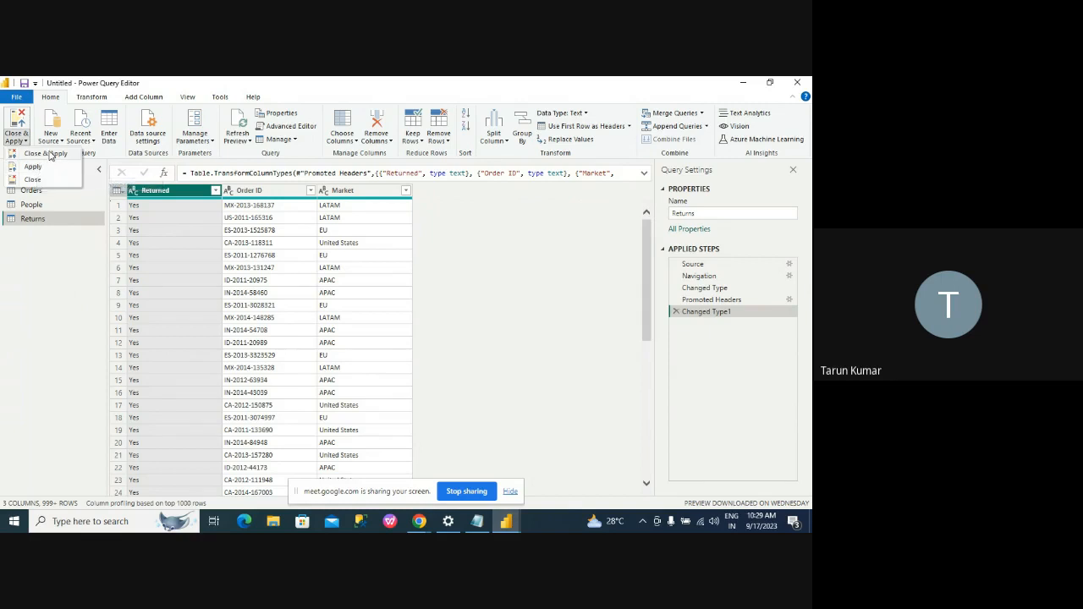
click(34, 180)
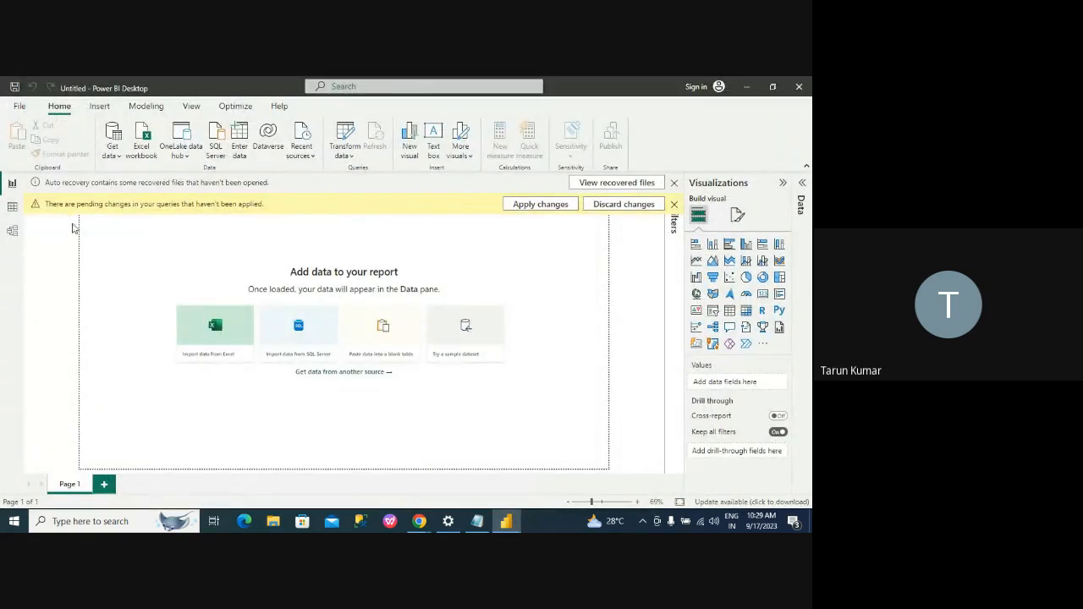
click(13, 235)
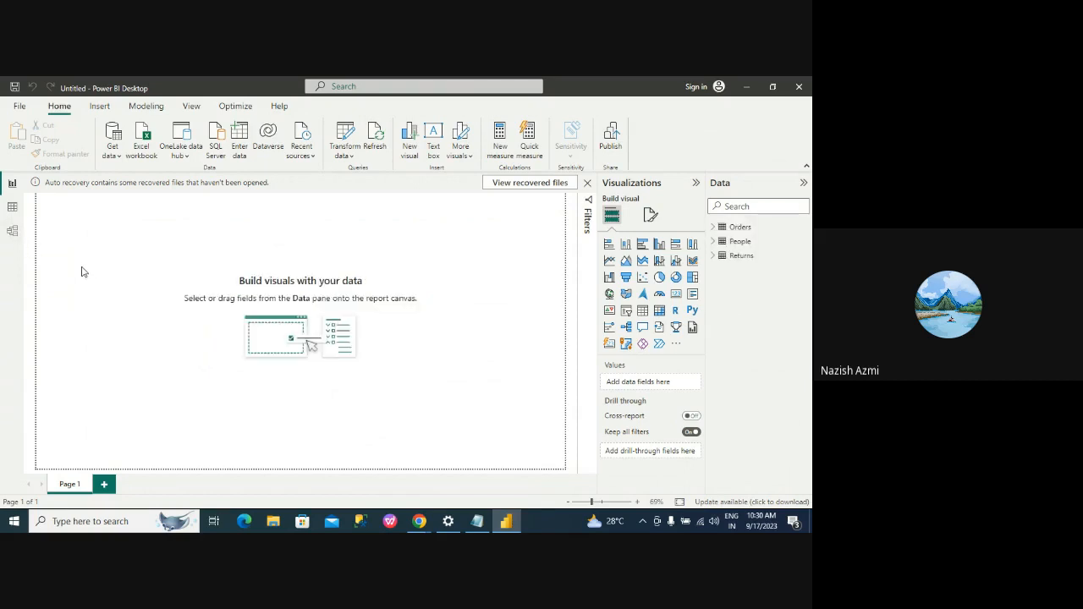
click(13, 232)
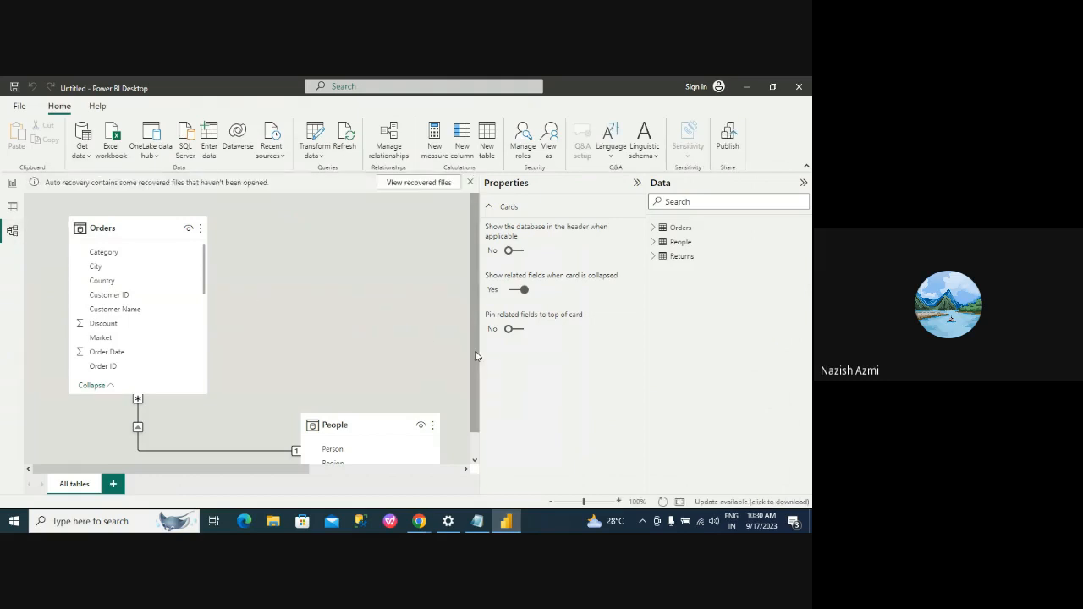
Step: Review the relationship between Orders and People, add a new diagram layout and return to the All tables layout
drag(476, 352, 480, 413)
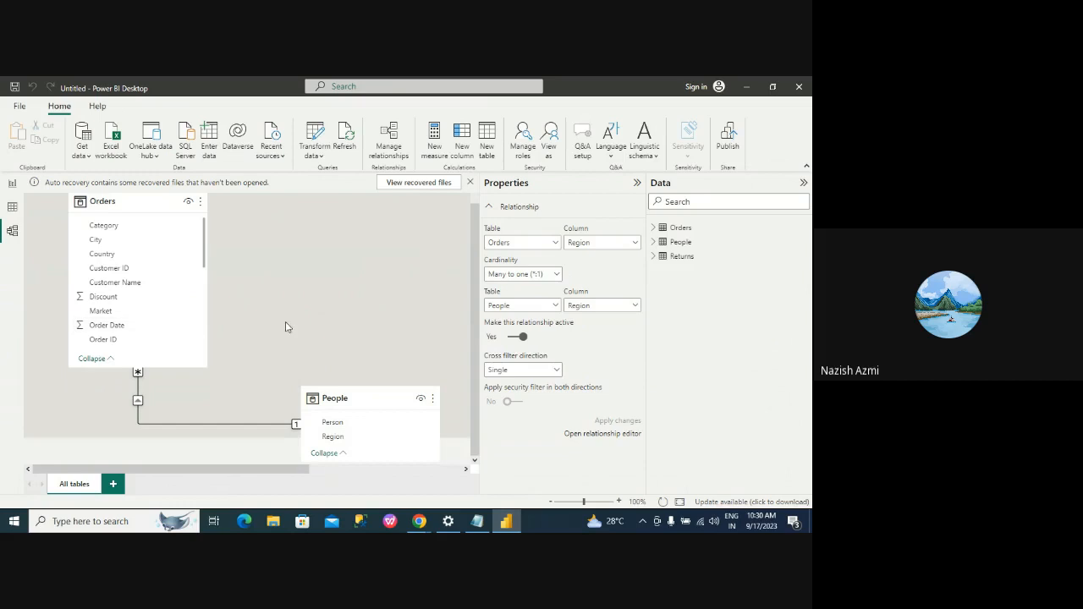
drag(475, 380, 476, 273)
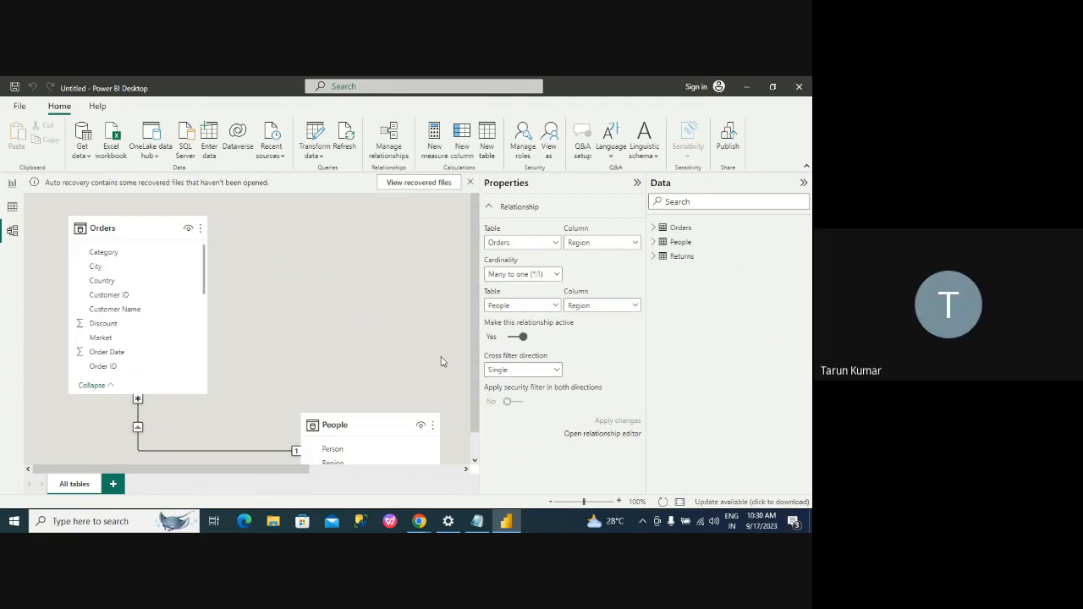
drag(475, 399, 477, 460)
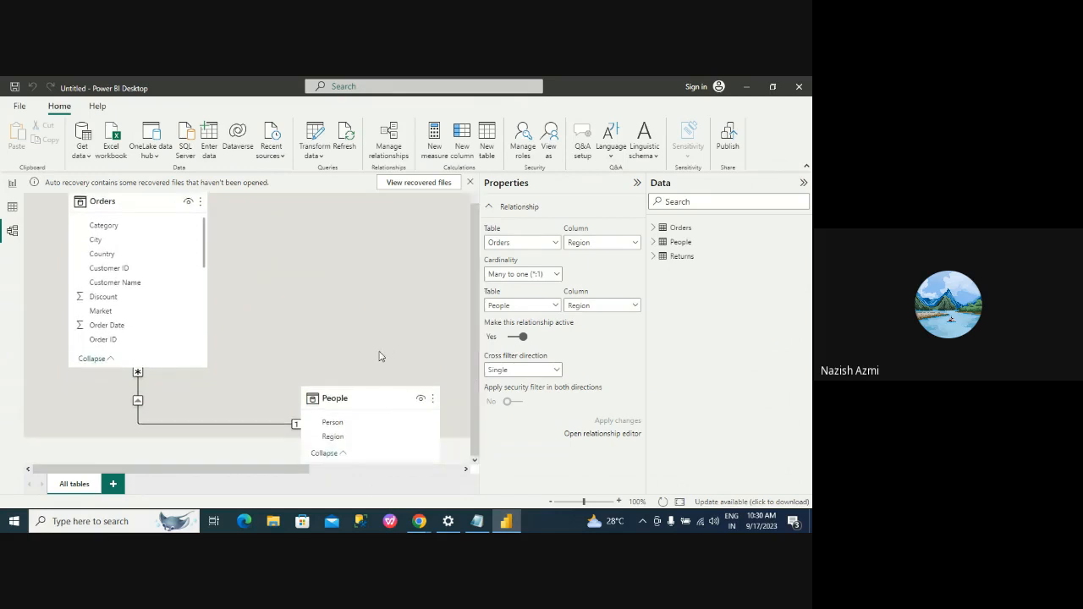
click(112, 484)
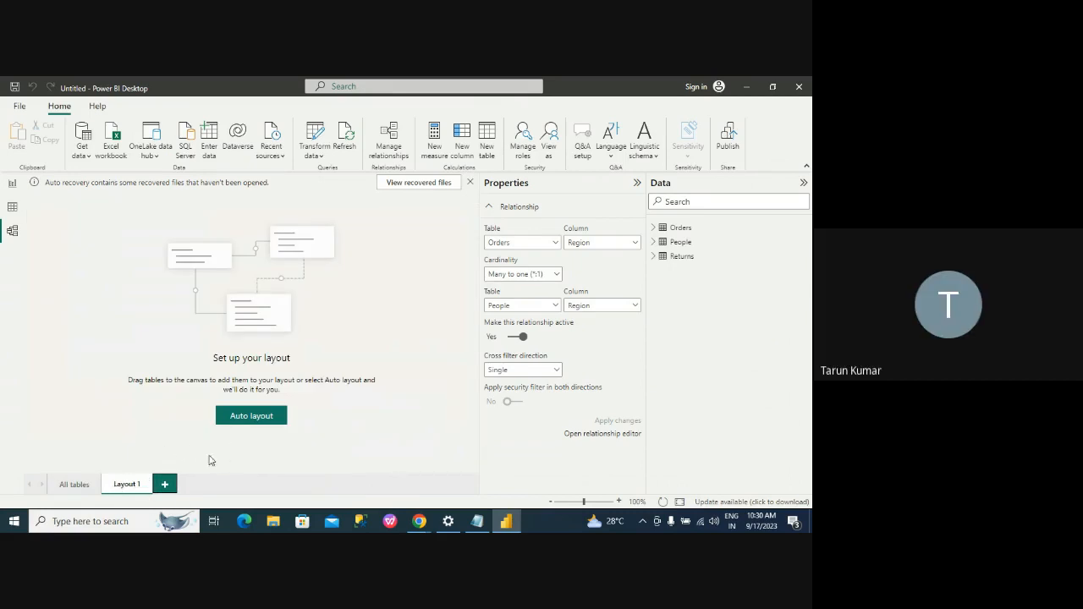
click(74, 484)
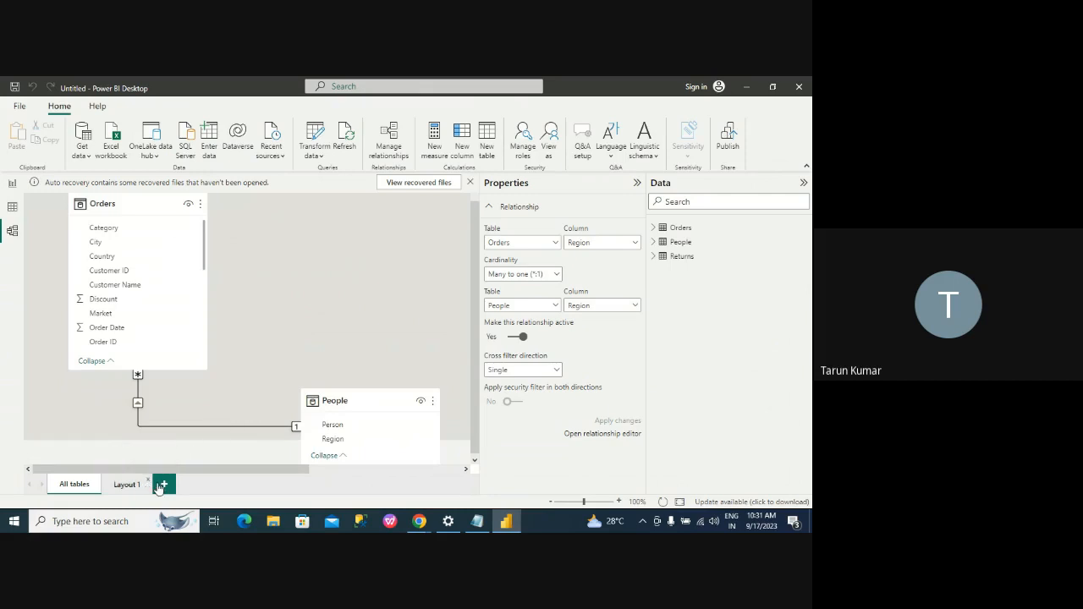
Step: Examine the All tables diagram at different zoom levels, ending at 70% with Orders, People and Returns in view
click(619, 503)
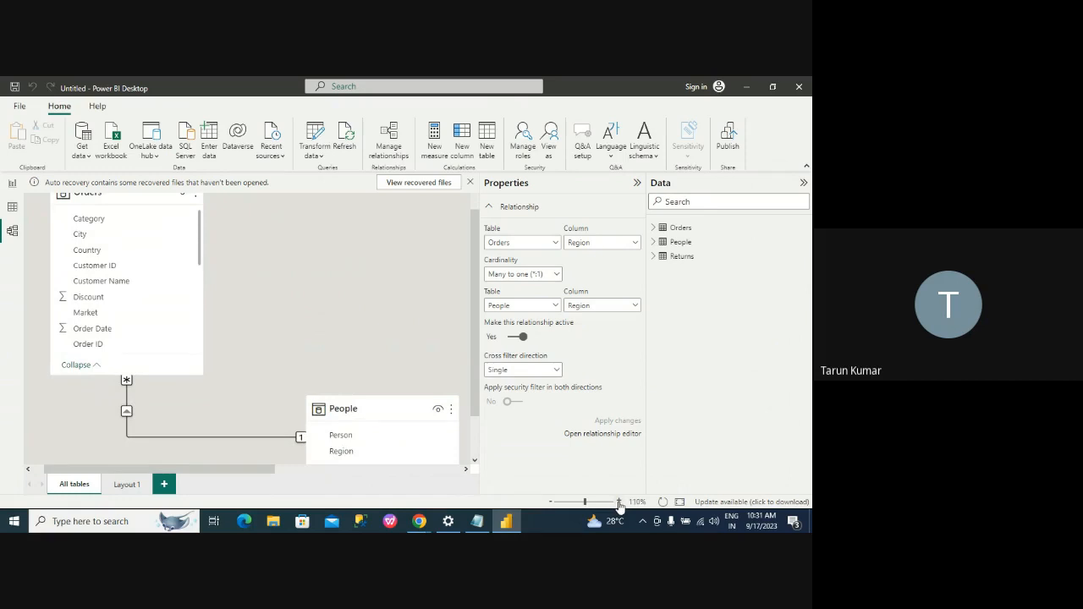
click(619, 503)
click(618, 503)
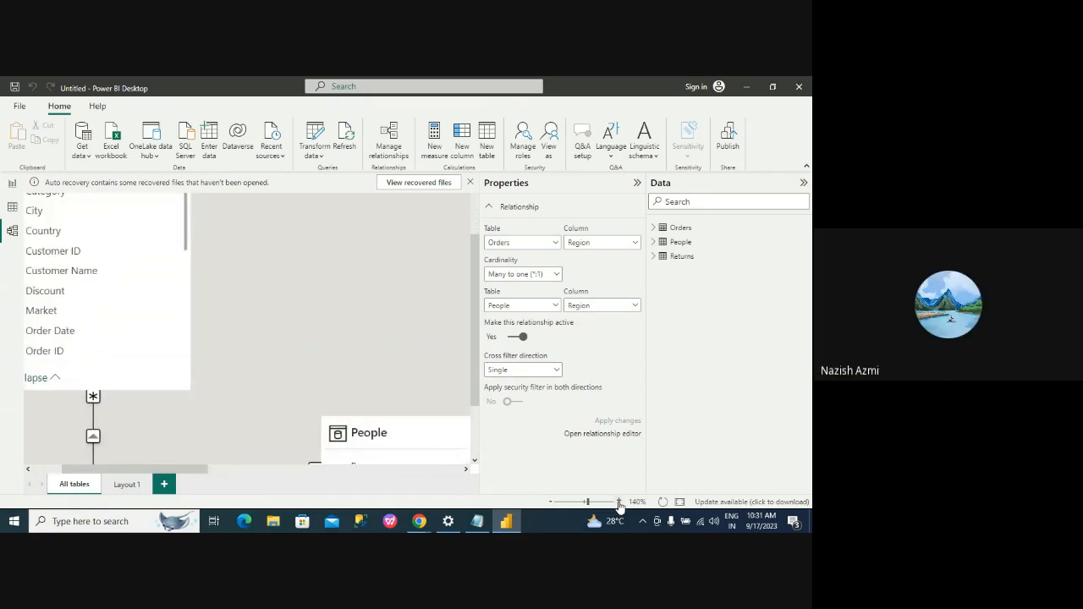
click(618, 503)
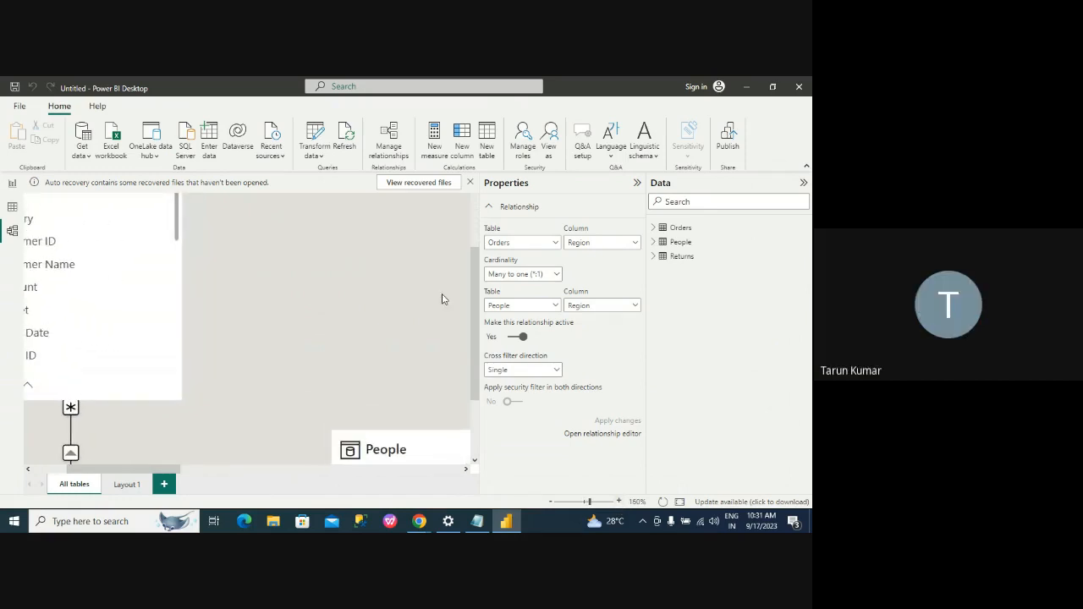
click(549, 504)
click(550, 505)
click(549, 505)
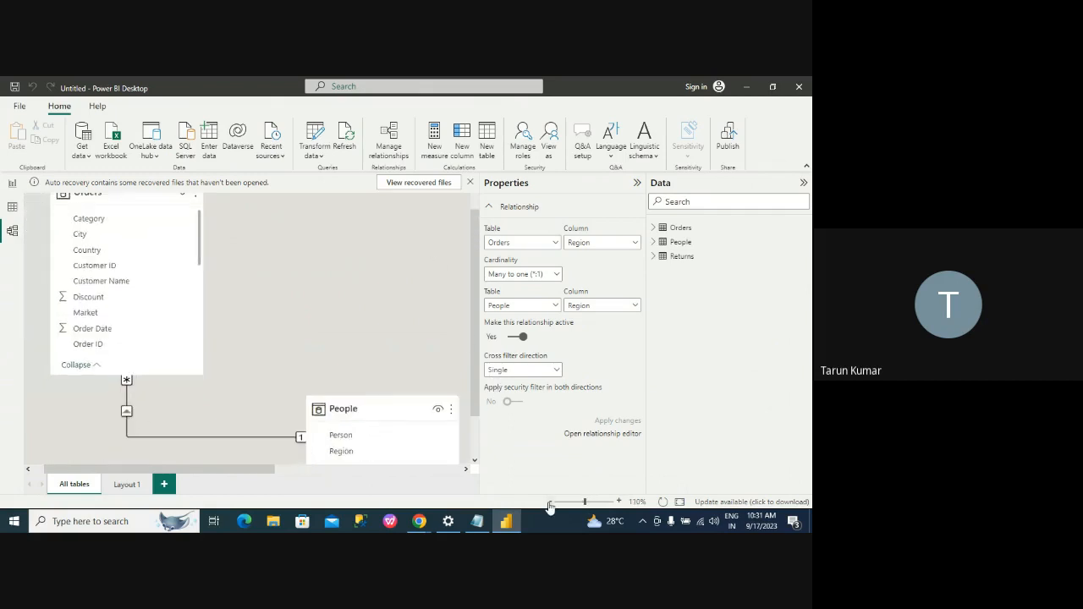
click(550, 504)
click(549, 504)
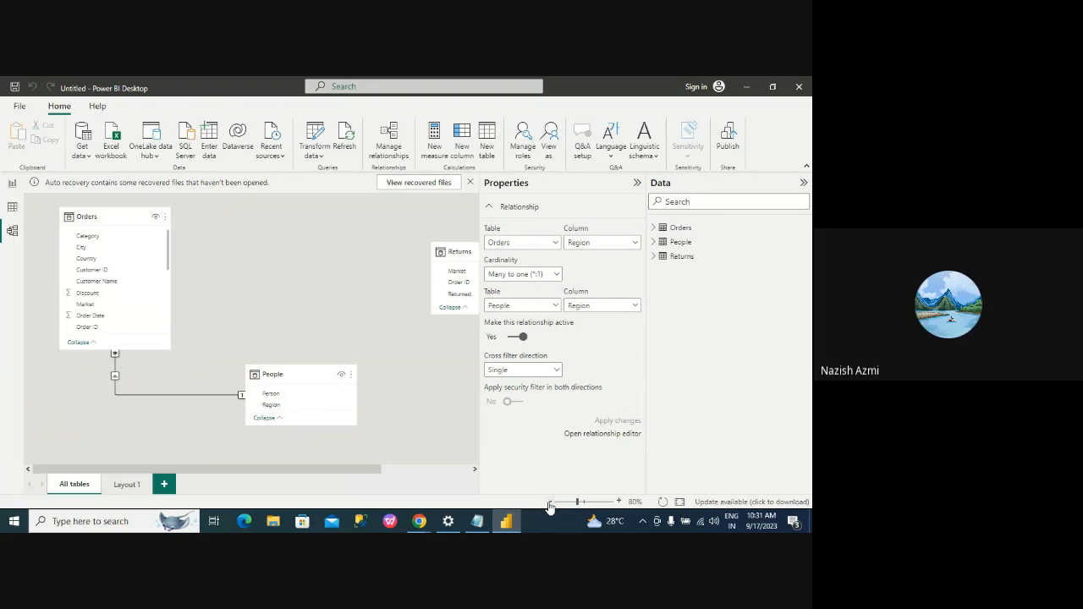
click(549, 504)
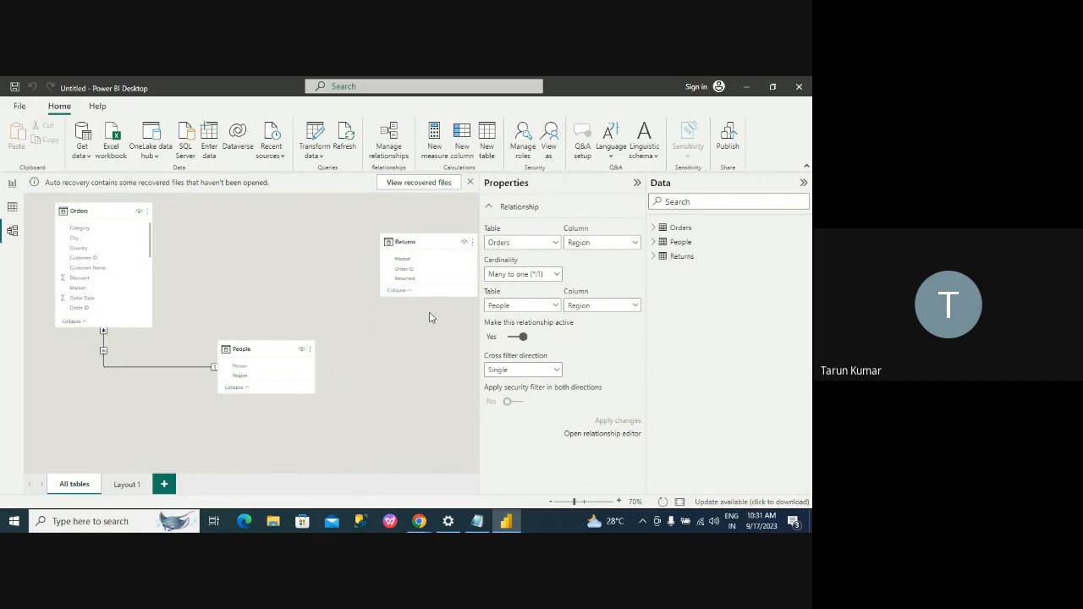
Step: Try to relate Order ID in Returns to Order ID in Orders with many-to-many cardinality
click(422, 273)
drag(422, 273, 148, 294)
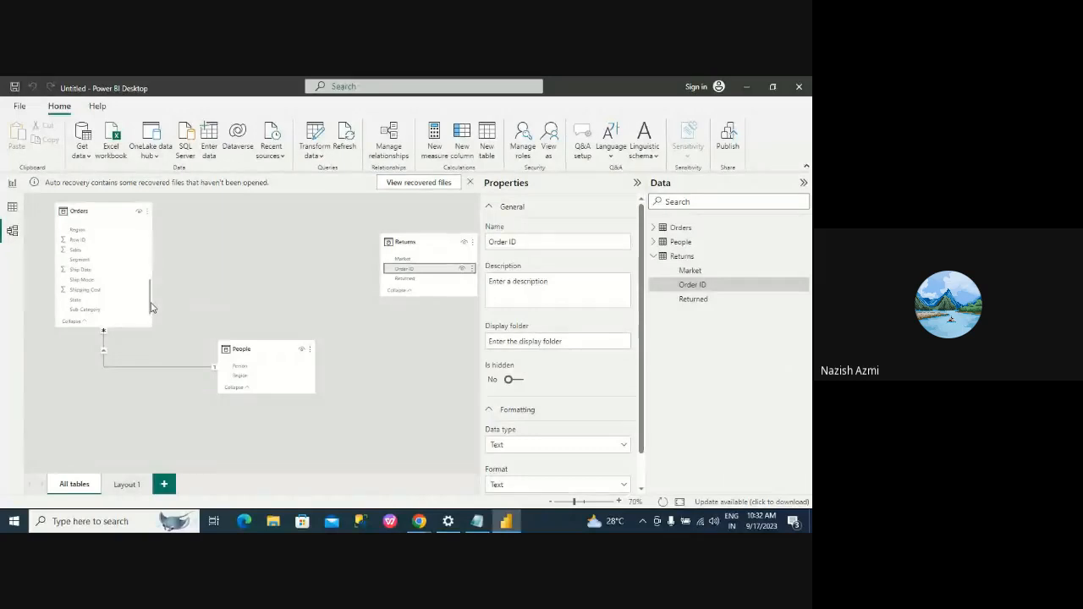
drag(150, 307, 152, 264)
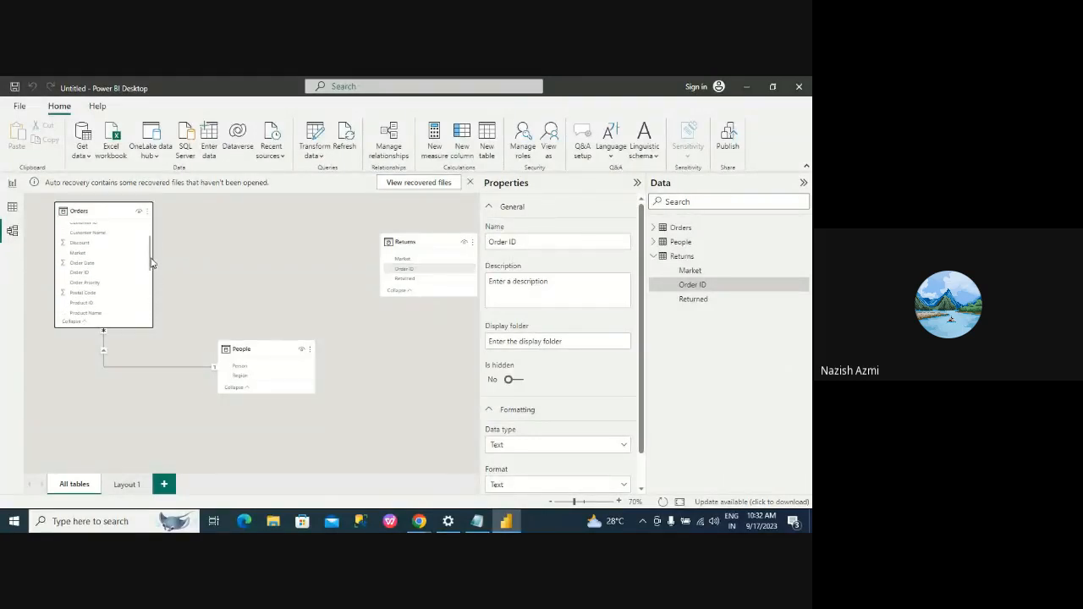
drag(417, 272, 82, 275)
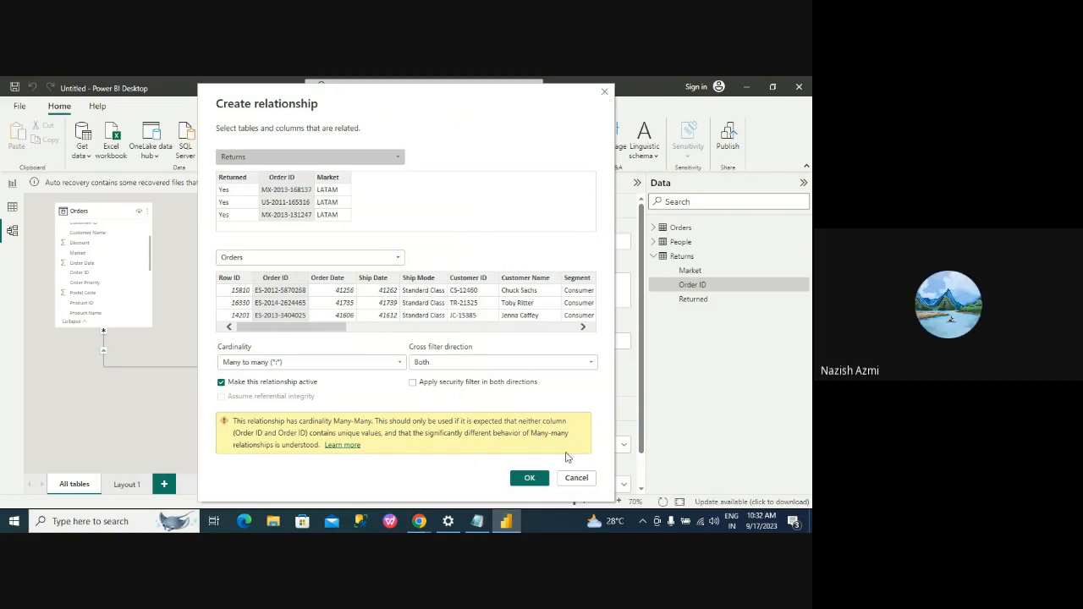
click(577, 479)
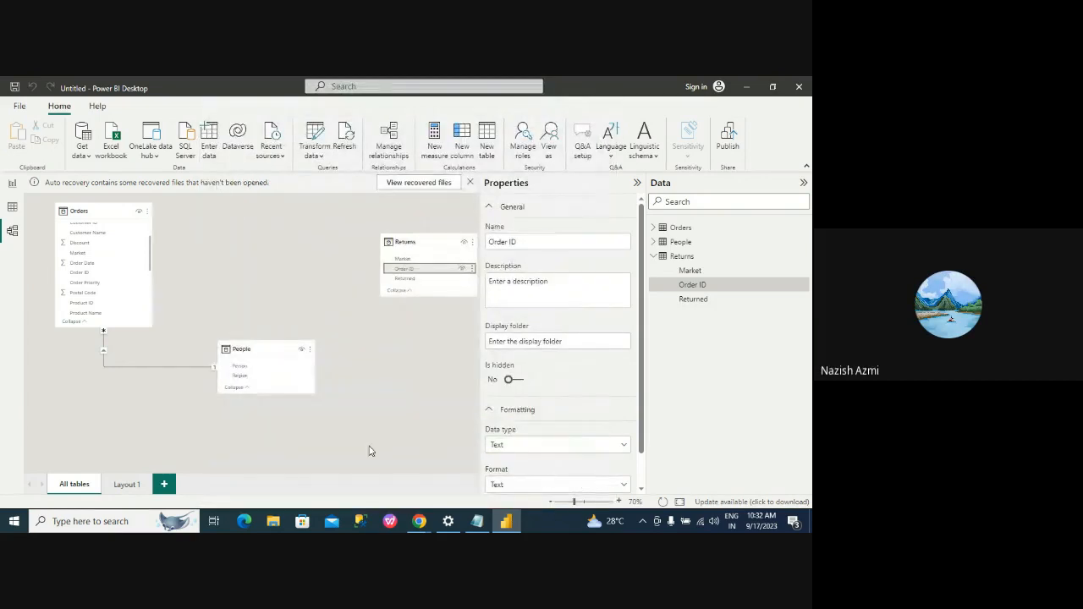
click(348, 355)
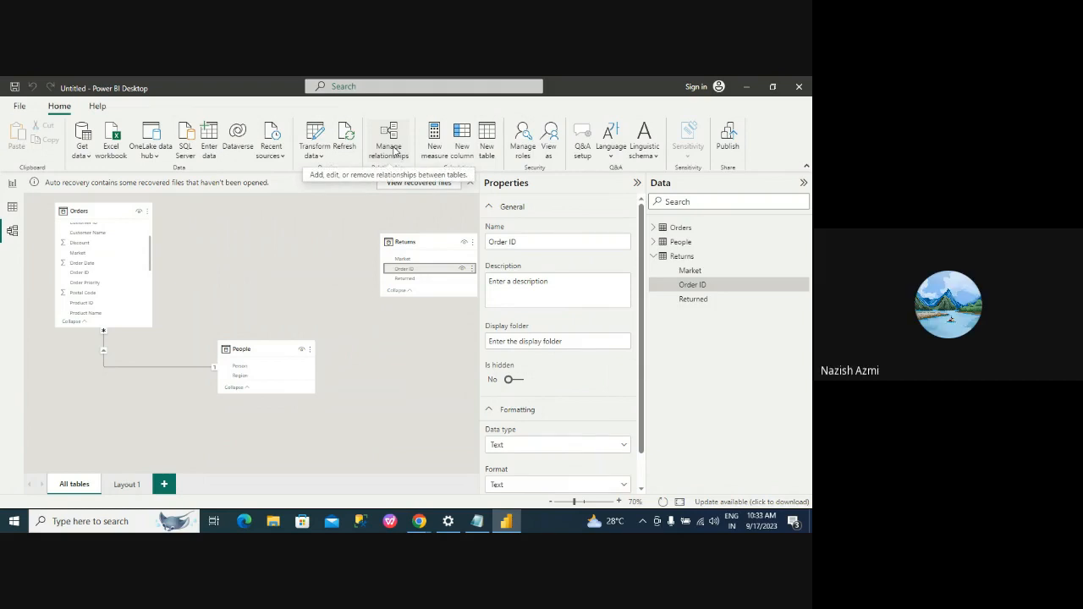
Step: Open the Returns query in Power Query Editor and remove duplicates from its Order ID column
click(320, 151)
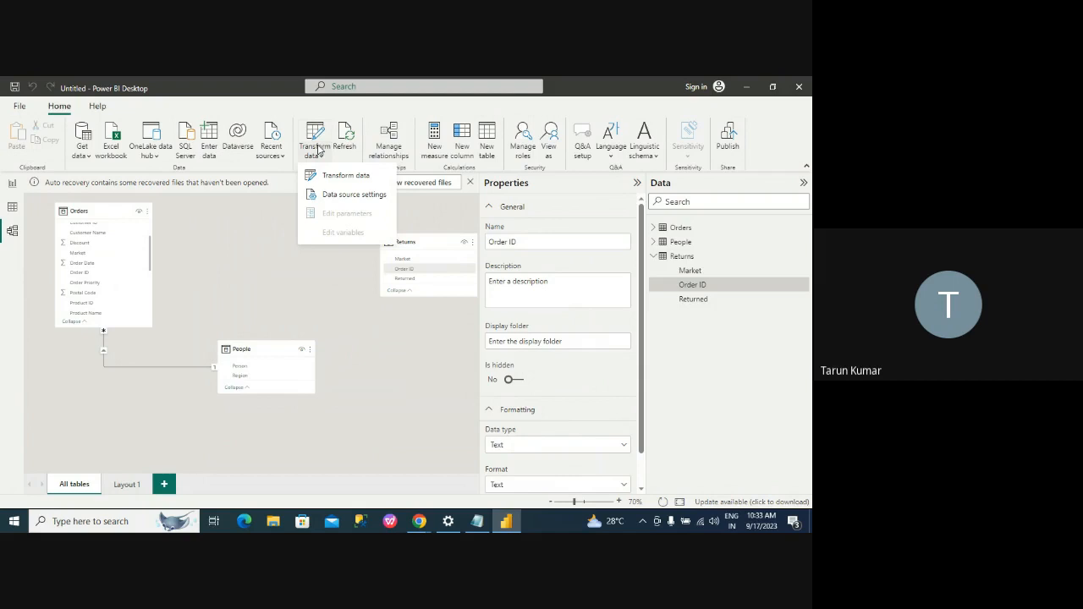
click(347, 176)
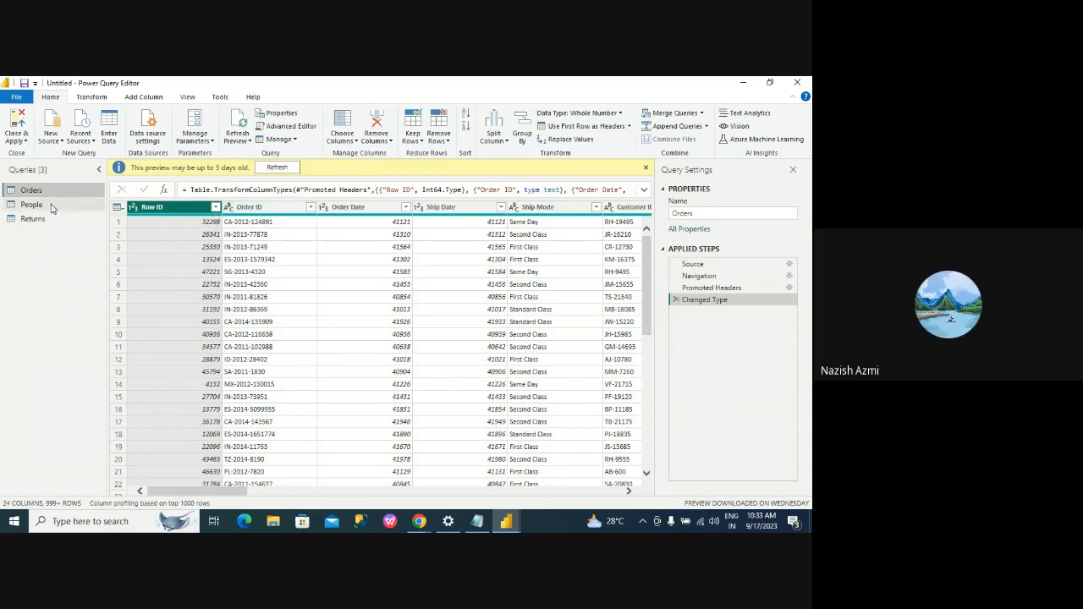
click(13, 221)
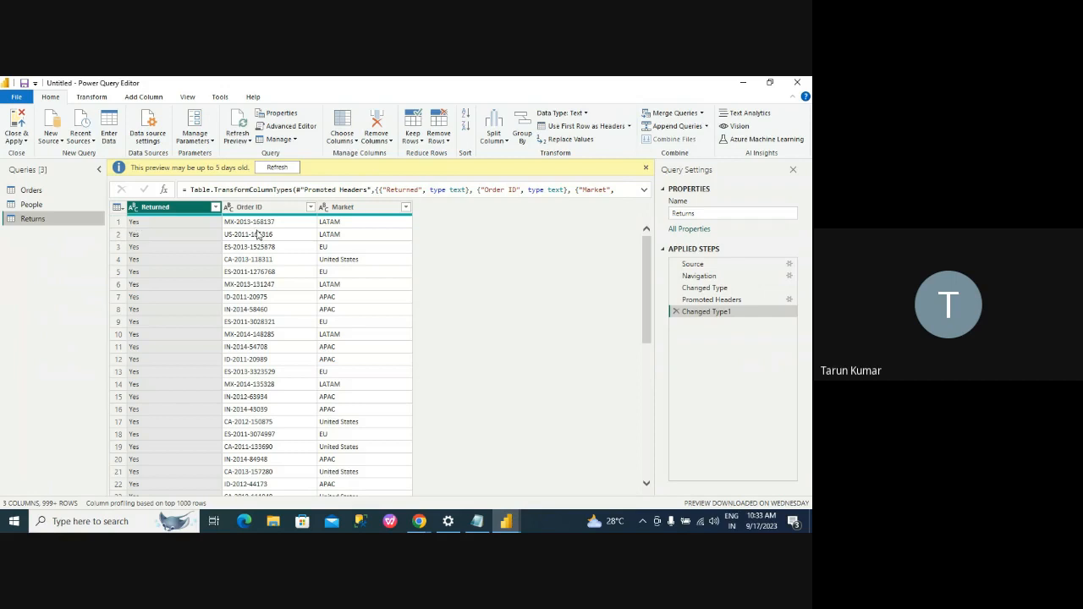
click(310, 207)
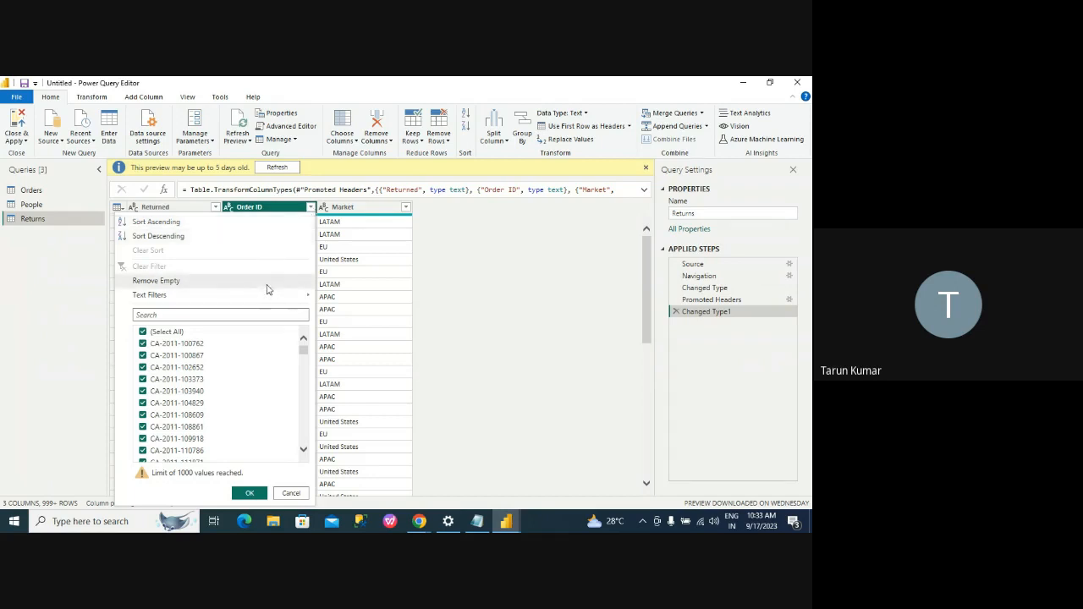
click(305, 209)
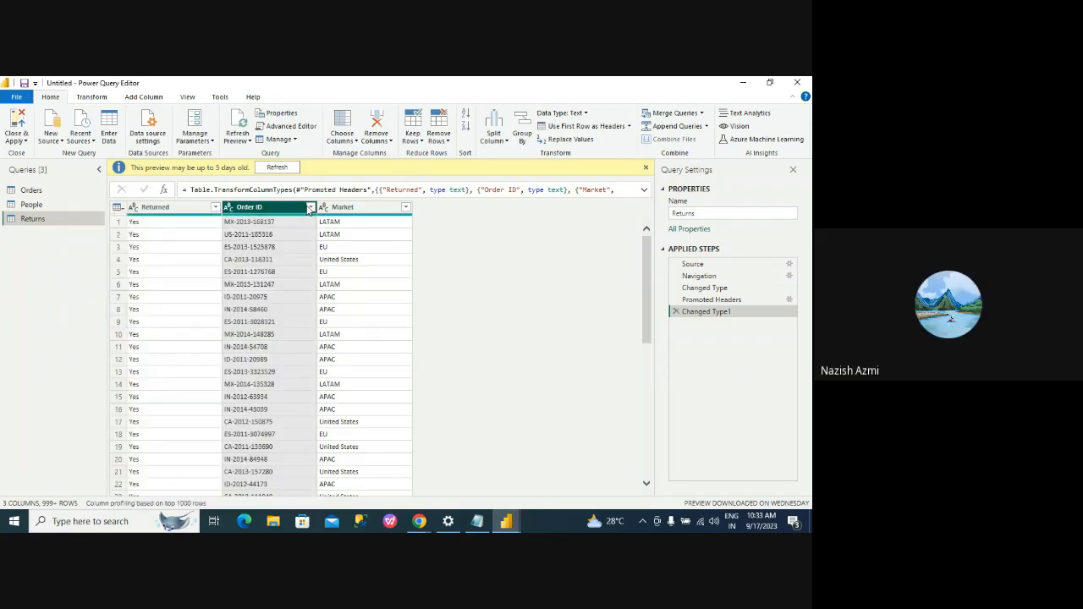
right_click(295, 211)
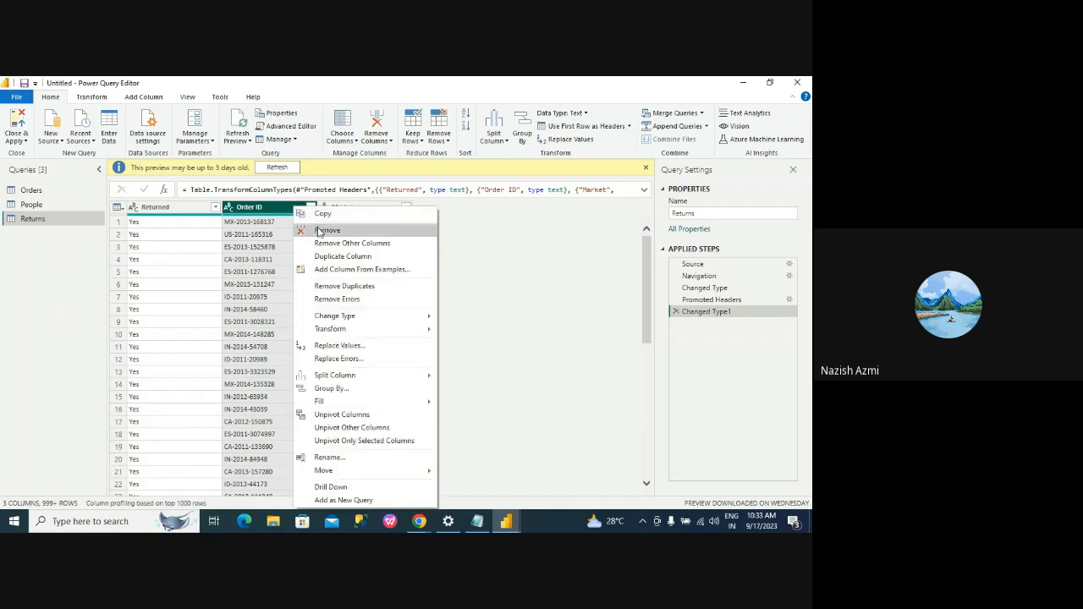
click(350, 286)
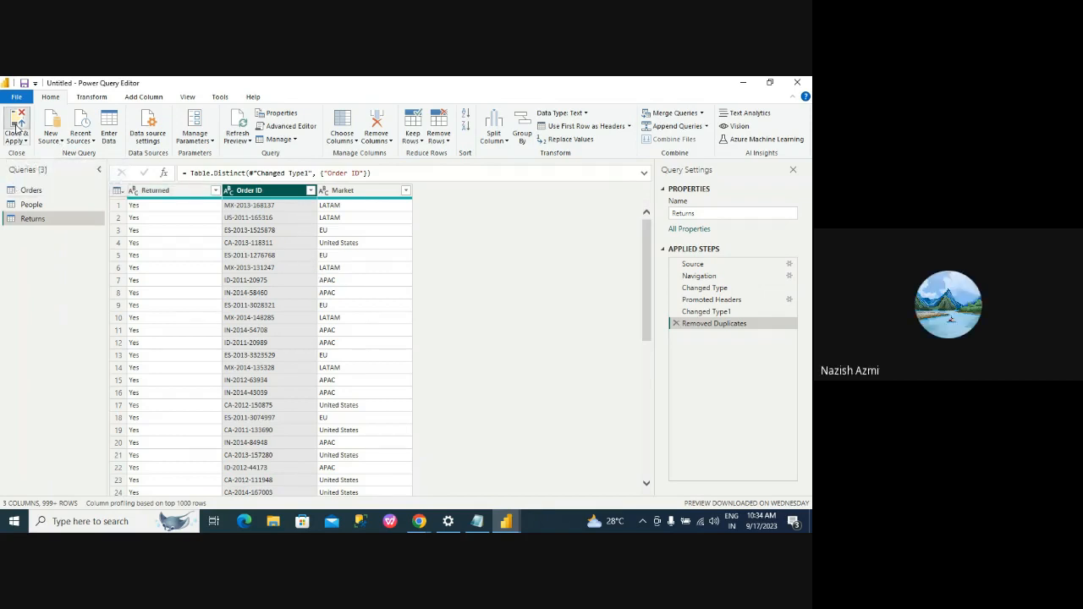
Step: Close and apply the query changes, and relate Order ID in Returns to Order ID in Orders
click(16, 126)
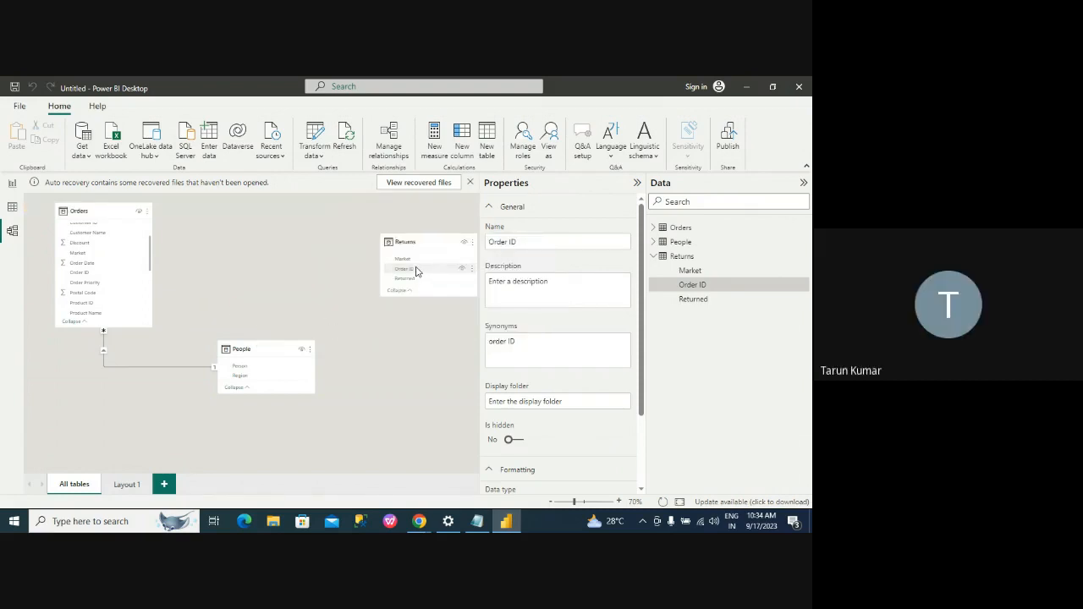
drag(416, 271, 76, 275)
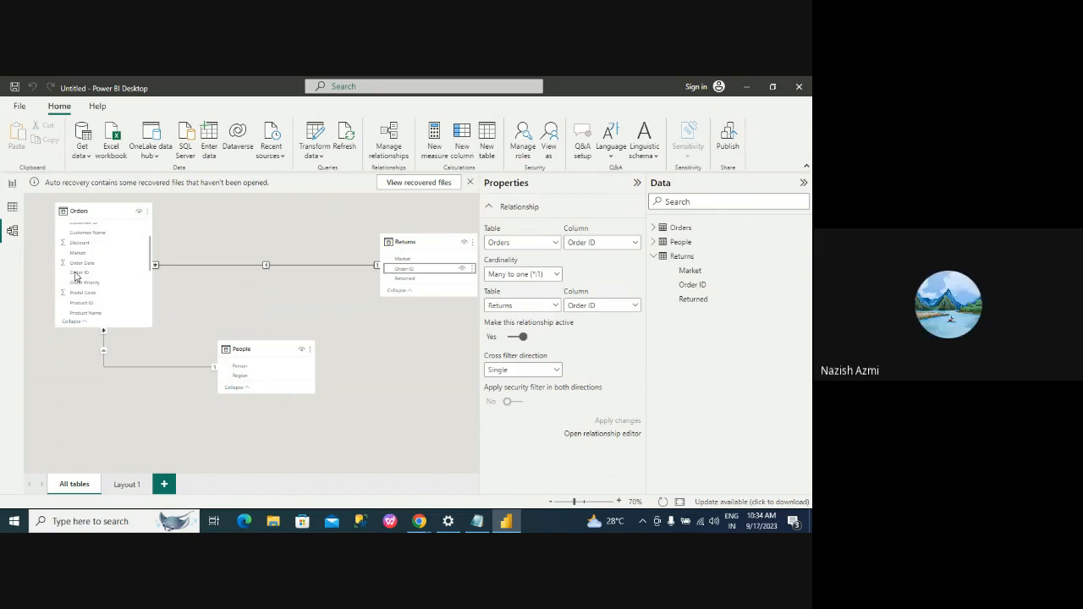
Step: Create a calculated table named calnder with the formula CALENDARAUTO()
click(491, 151)
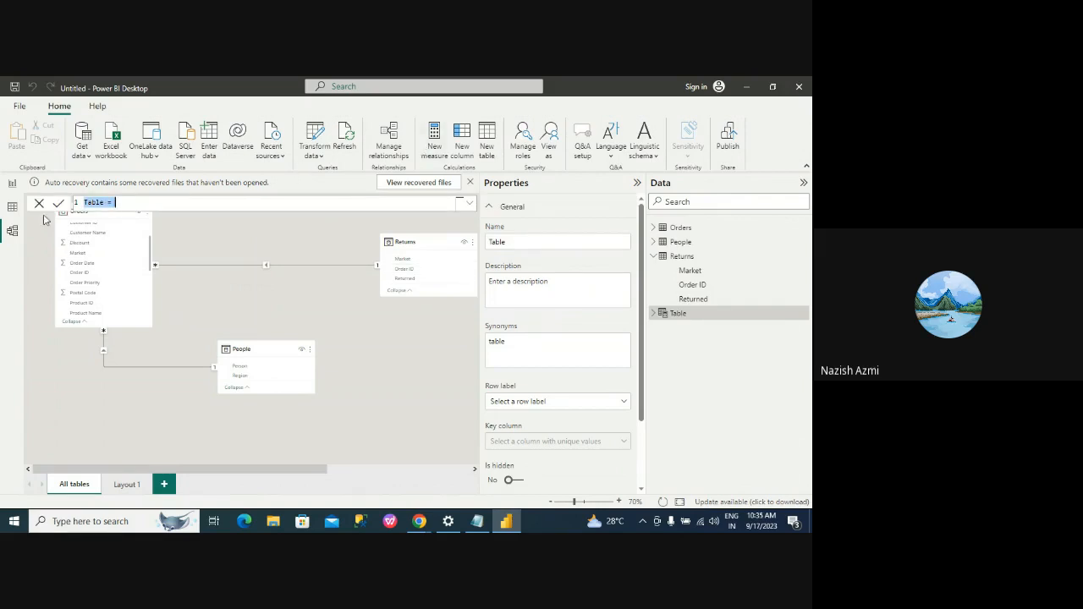
click(104, 202)
key(BackSpace)
key(BackSpace)
key(BackSpace)
key(BackSpace)
key(BackSpace)
text(cal)
text(en)
key(BackSpace)
key(BackSpace)
text(nder = cal)
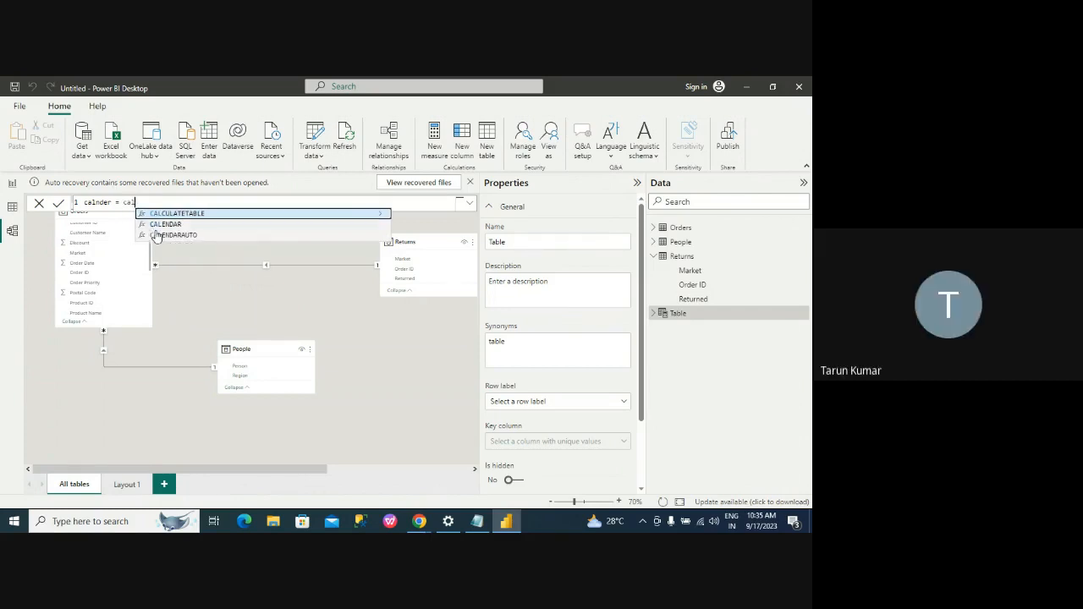
click(177, 237)
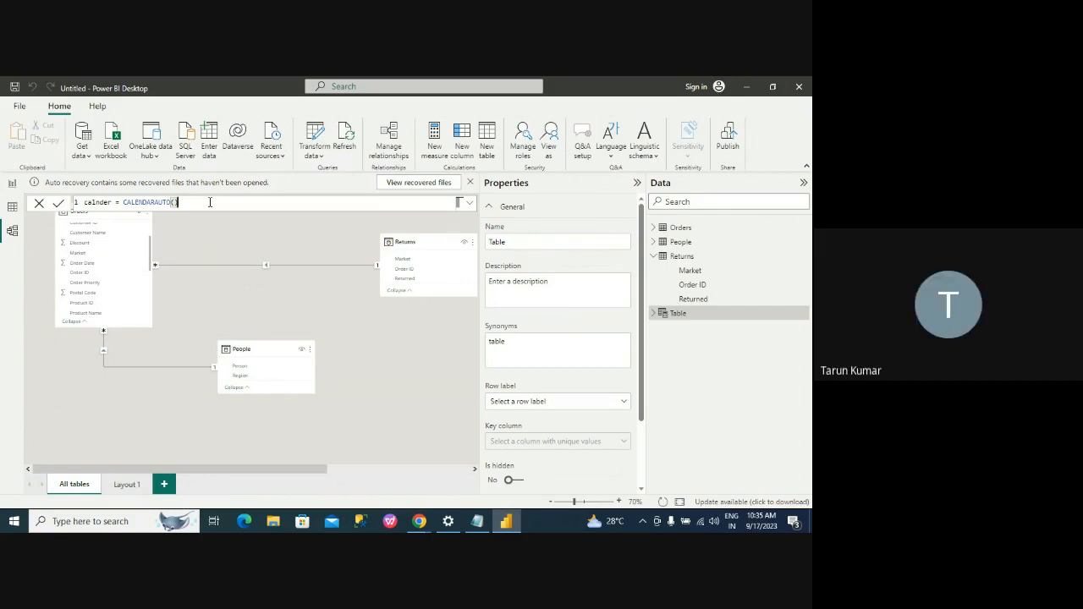
key(Return)
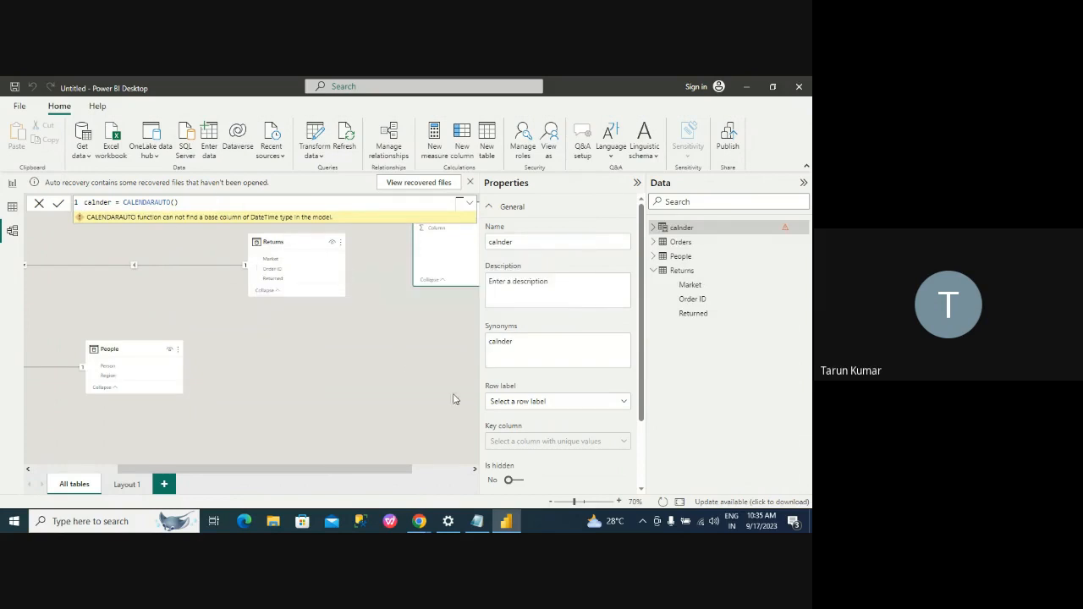
Step: Open the Orders query in Power Query Editor and change Order Date to Date/Time as a new conversion step
click(552, 503)
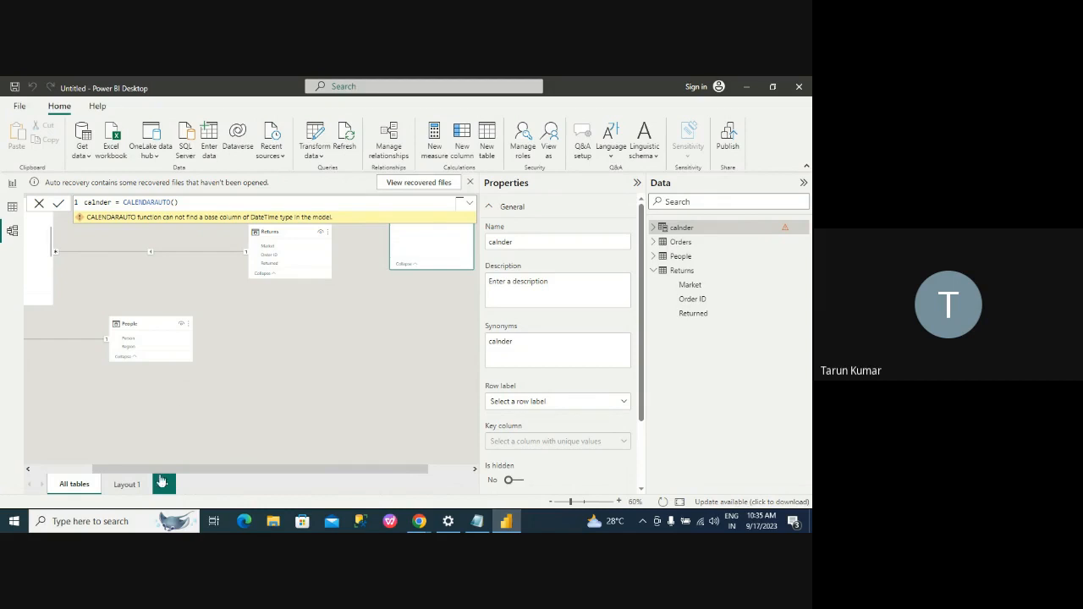
drag(203, 469, 113, 473)
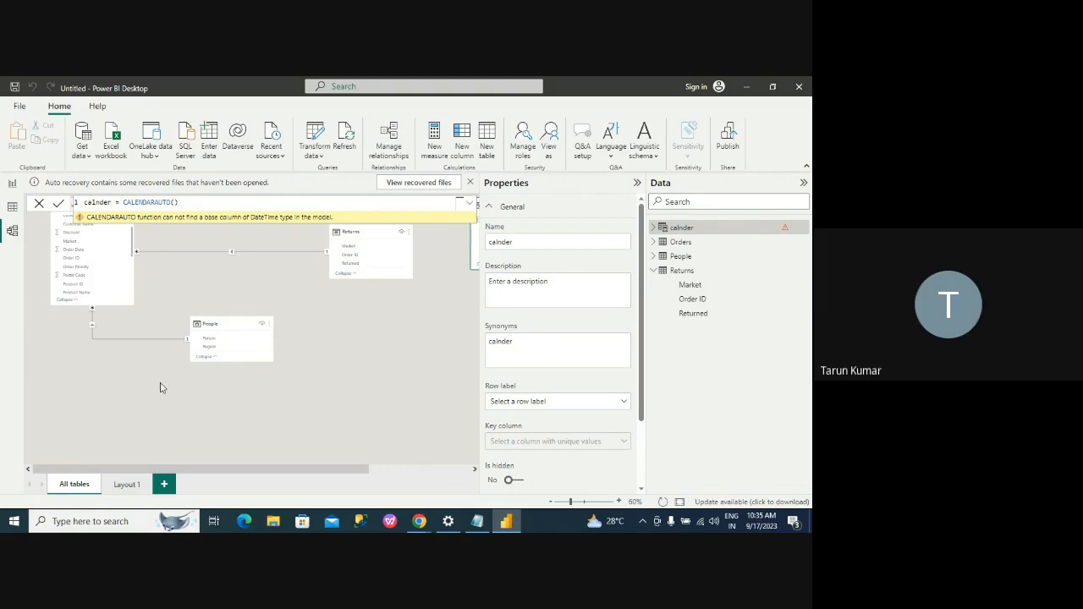
click(318, 146)
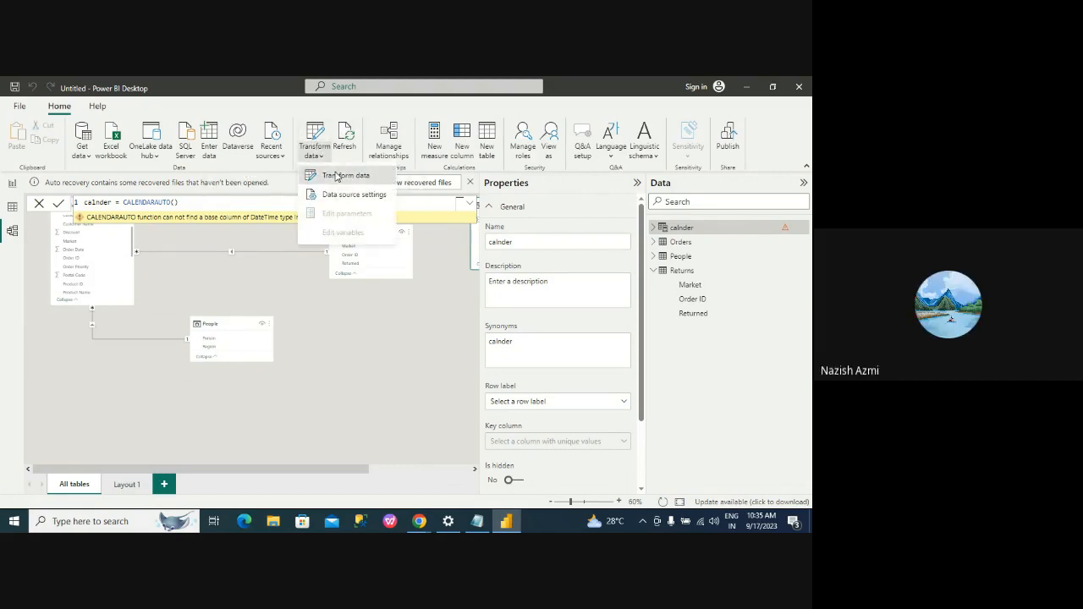
click(335, 176)
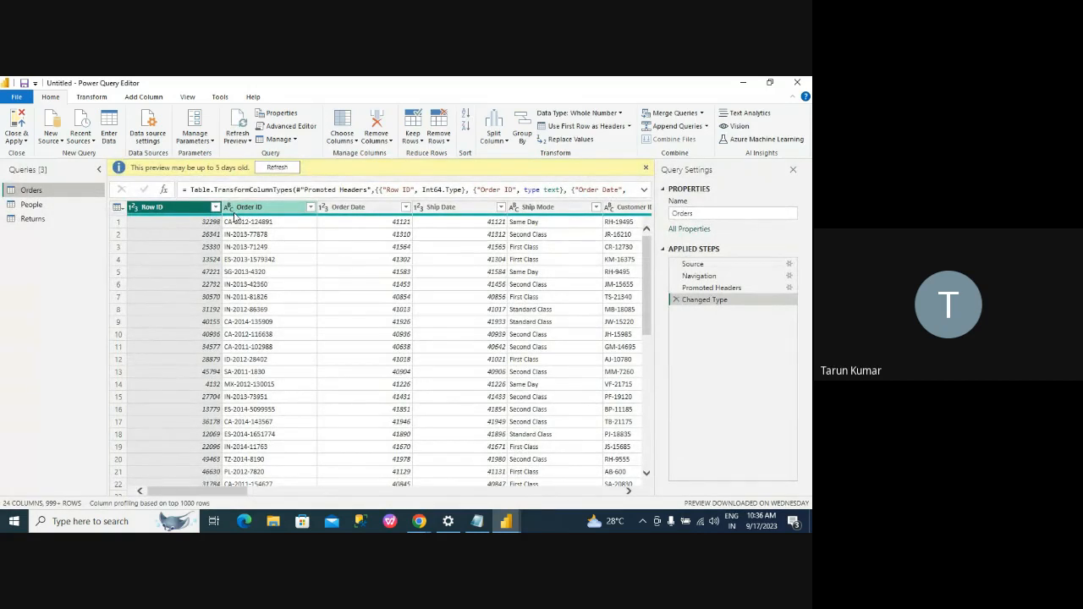
click(405, 207)
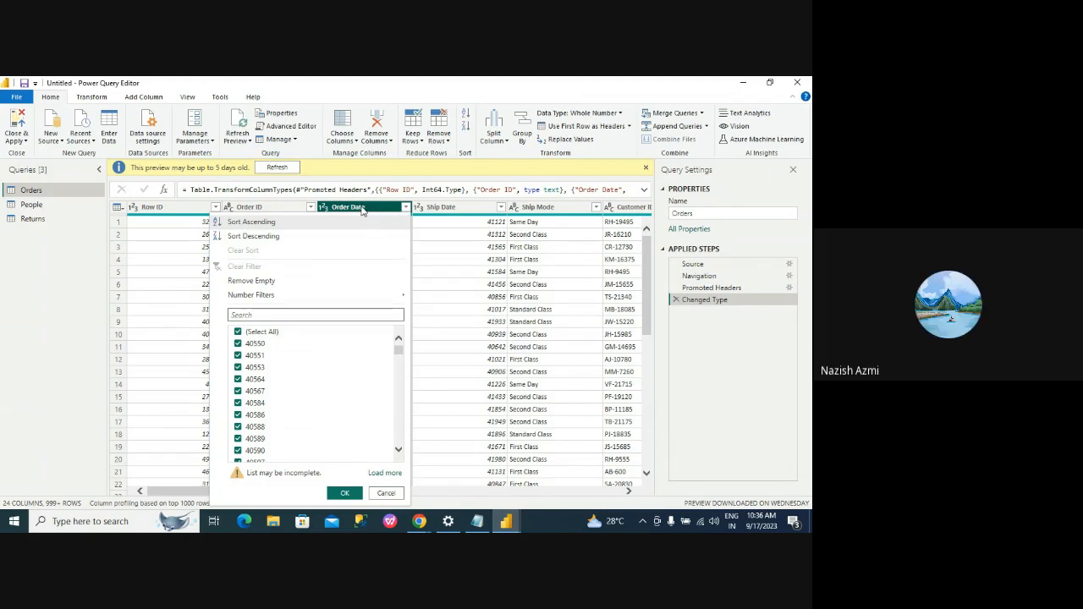
click(360, 208)
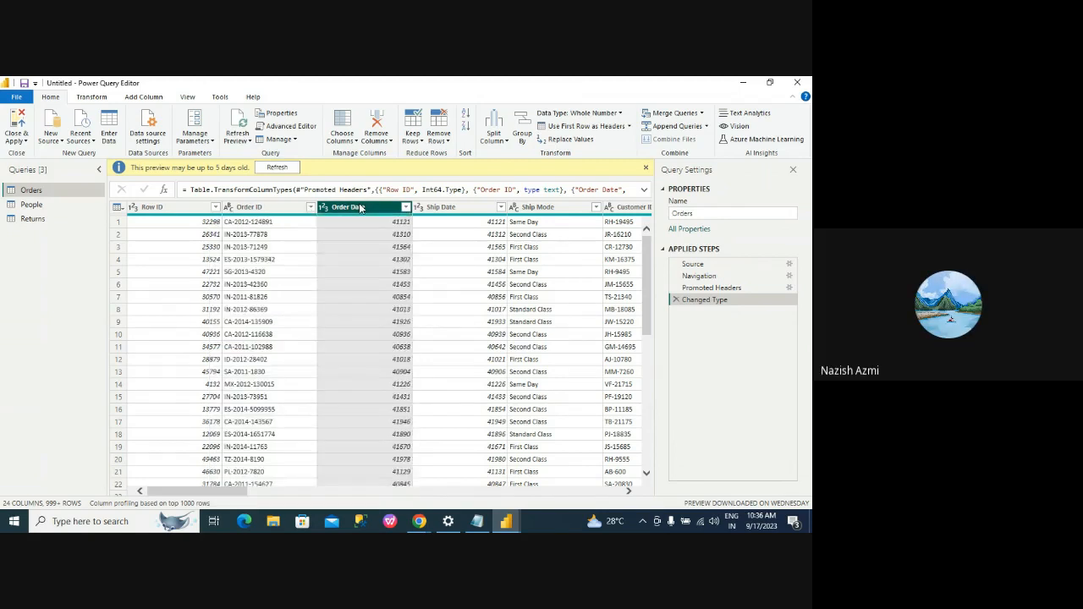
click(323, 208)
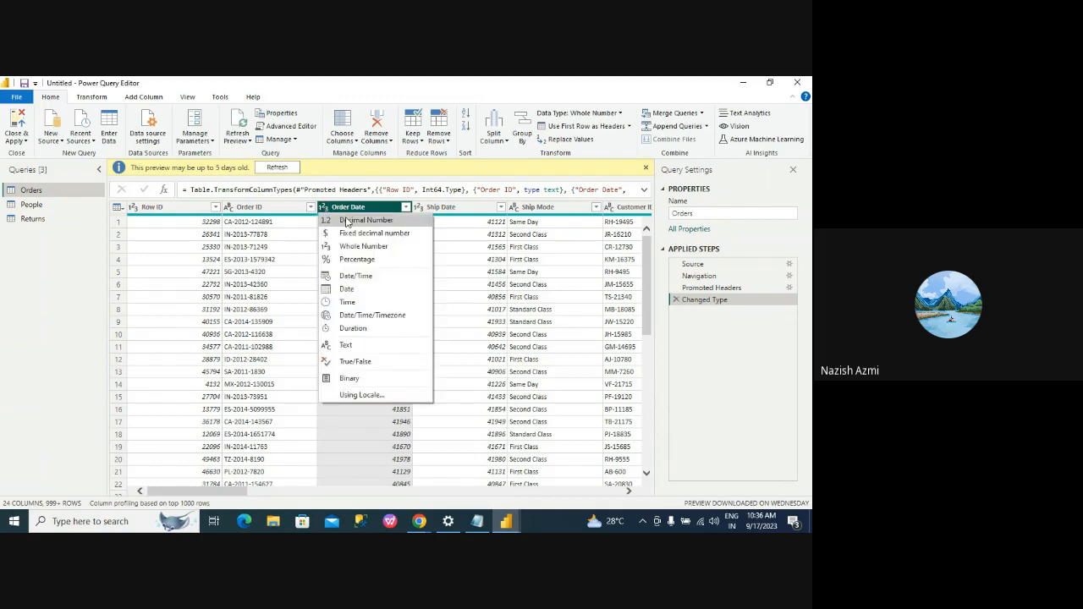
click(361, 280)
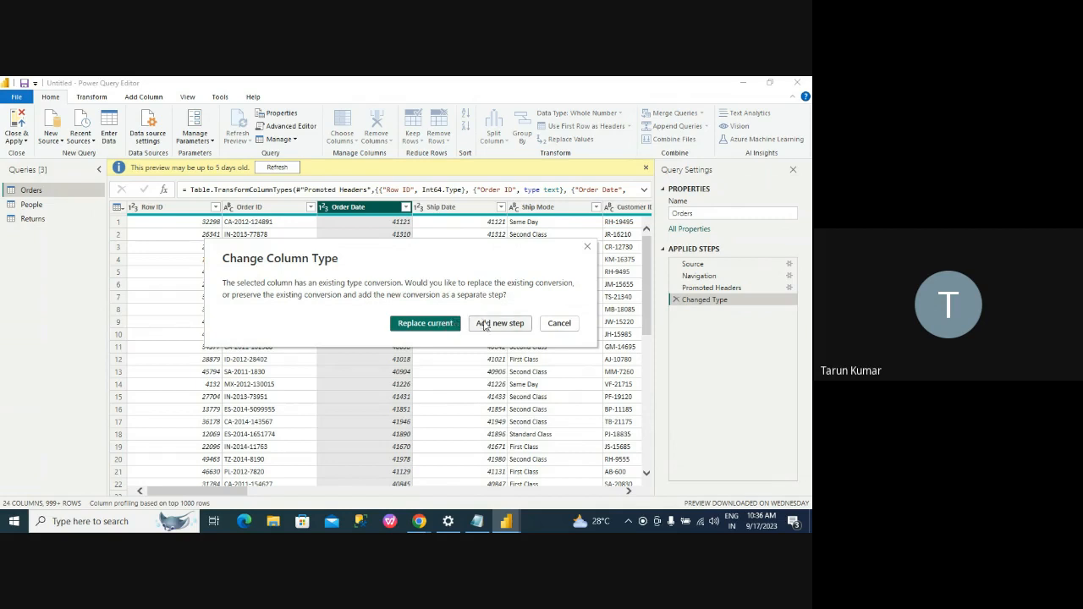
click(511, 327)
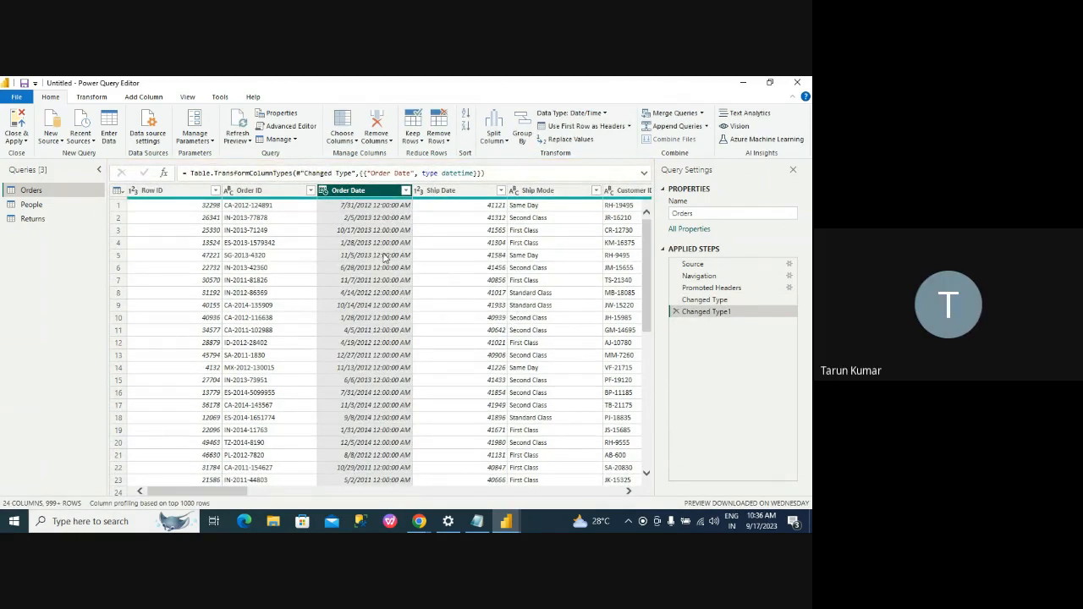
Step: Set the data type of the Ship Date and Order Date columns in the Orders query to Date
click(419, 191)
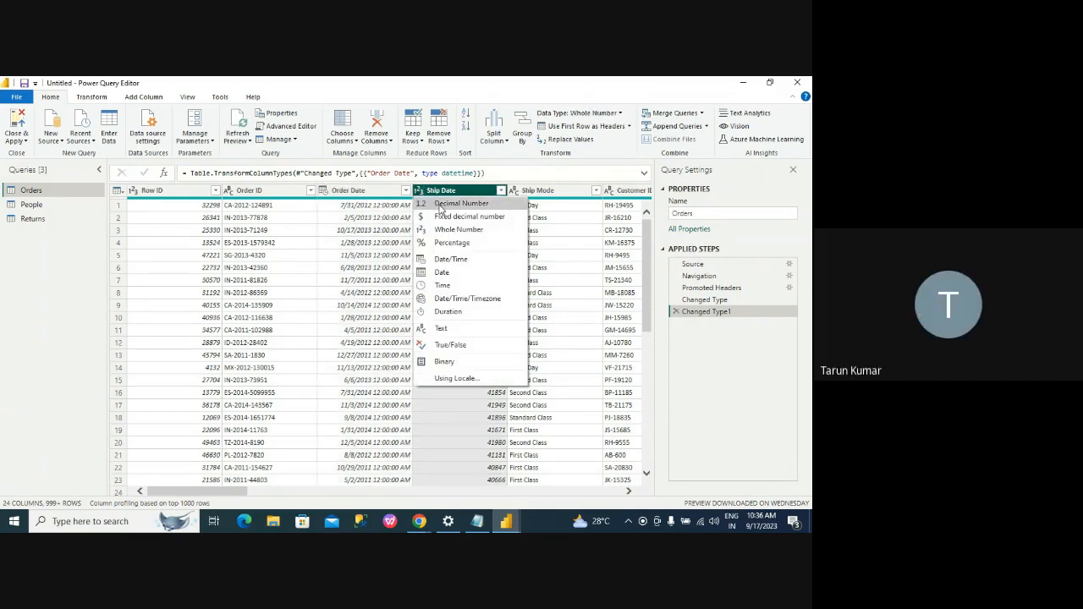
click(442, 272)
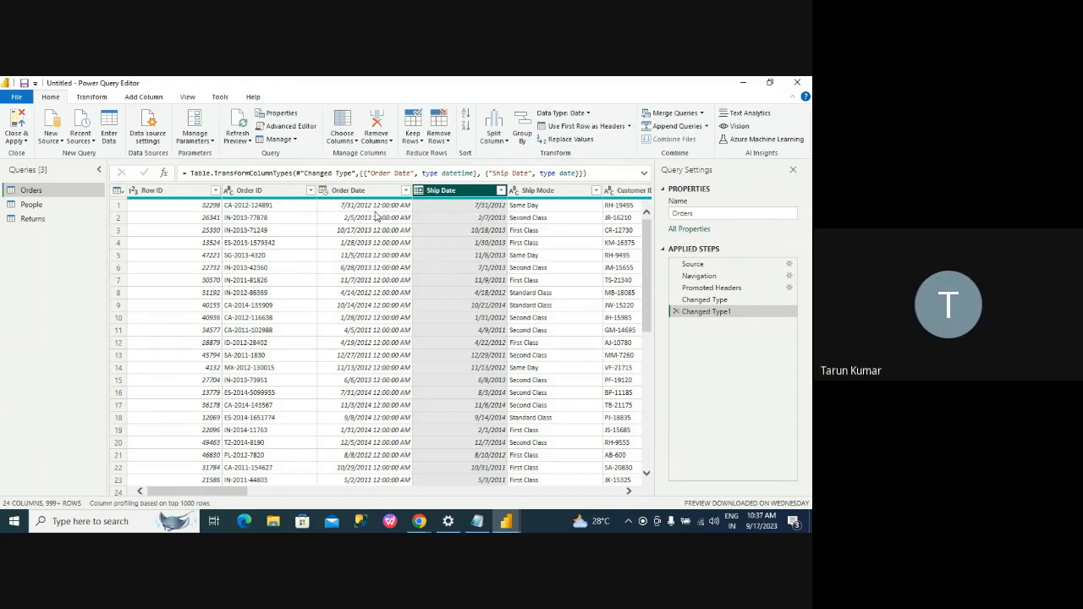
click(325, 191)
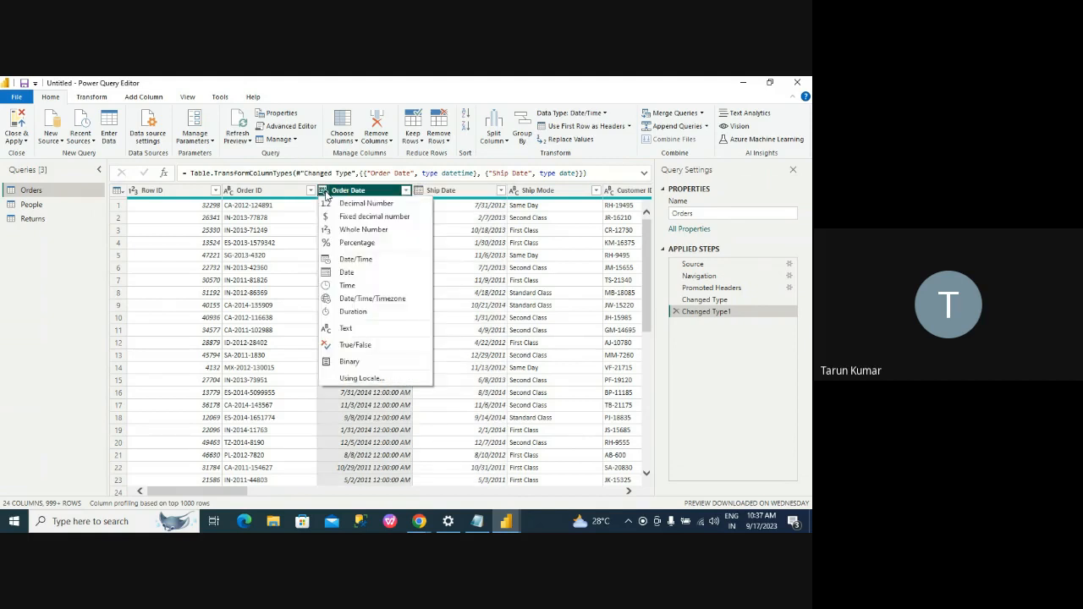
click(343, 274)
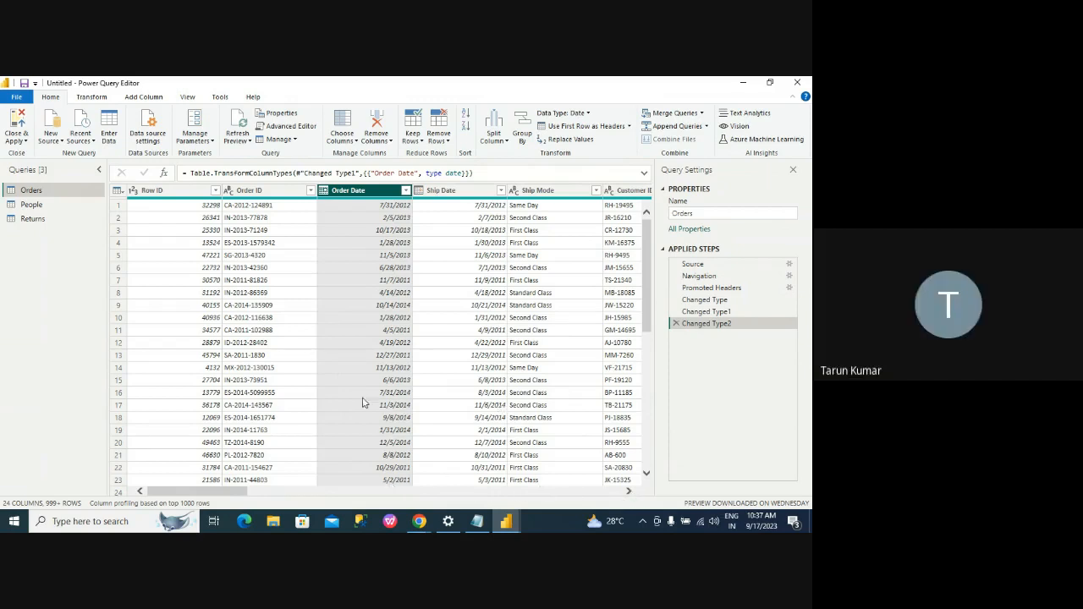
Step: Close and apply the query changes, and return to the calnder table's CALENDARAUTO() formula in Model view
click(22, 126)
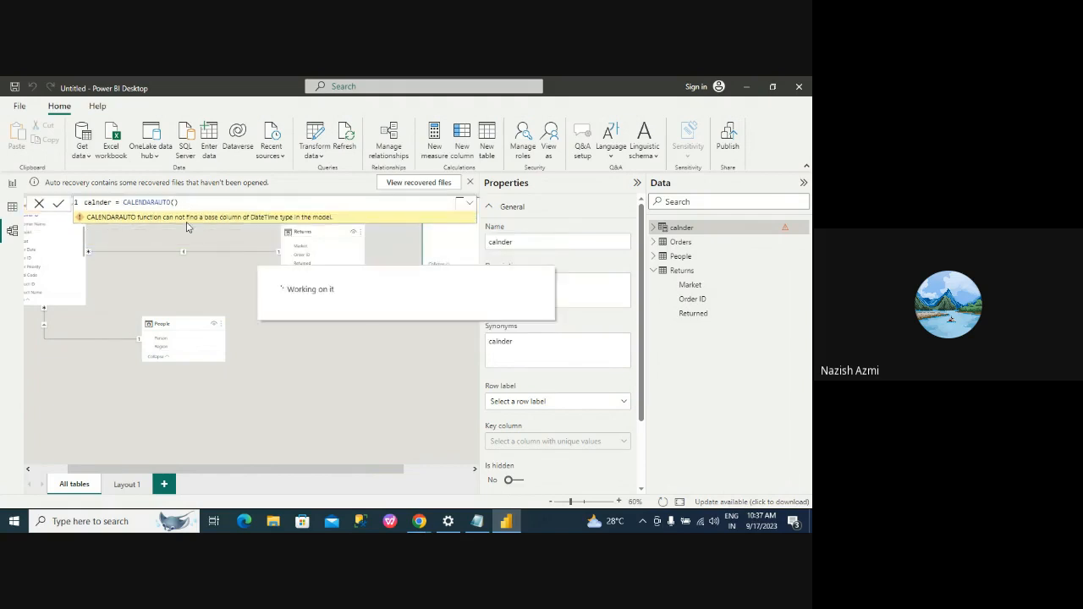
click(186, 202)
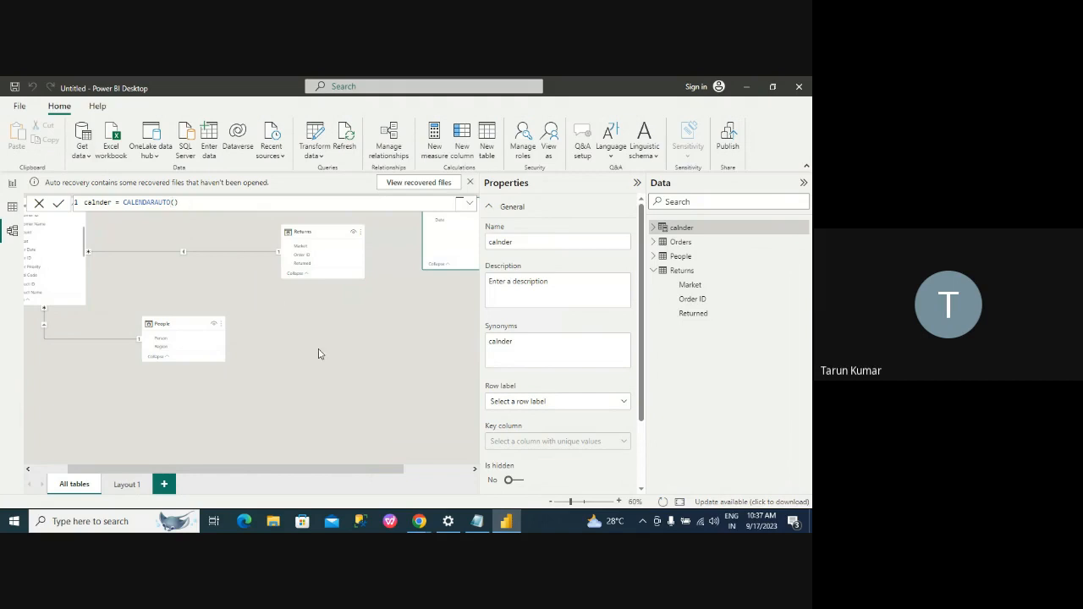
drag(394, 476, 252, 424)
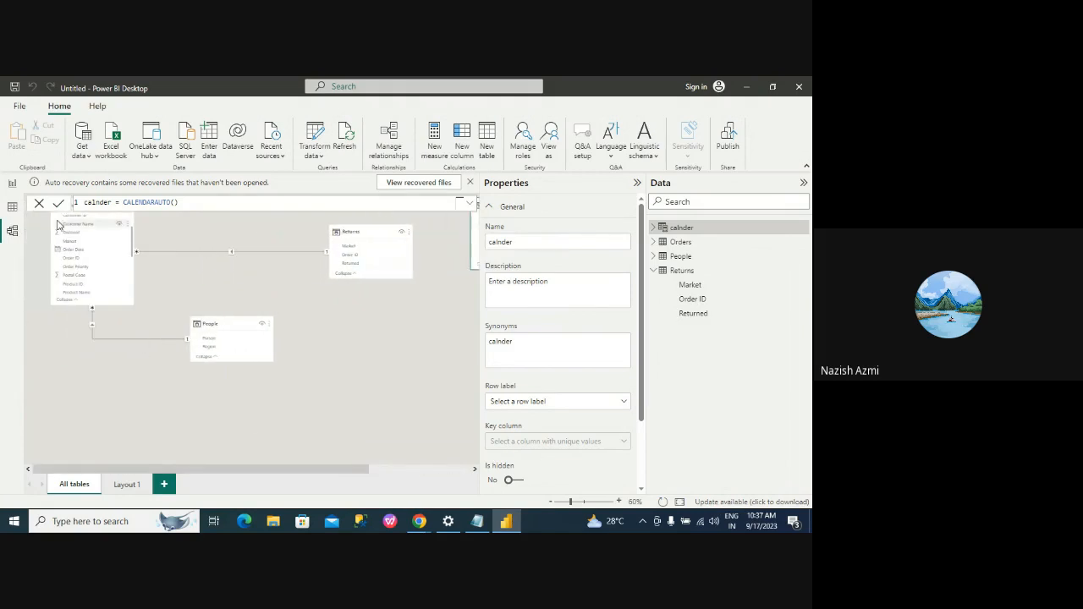
Step: Examine the calnder table's dates in Data view and its place among the other tables in the model diagram
click(12, 186)
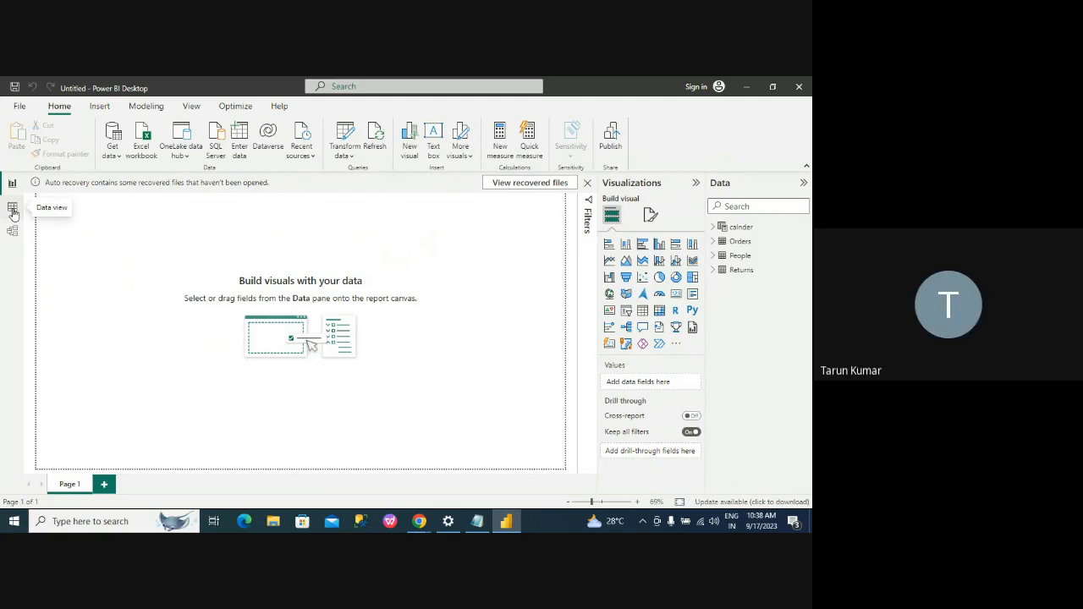
click(12, 209)
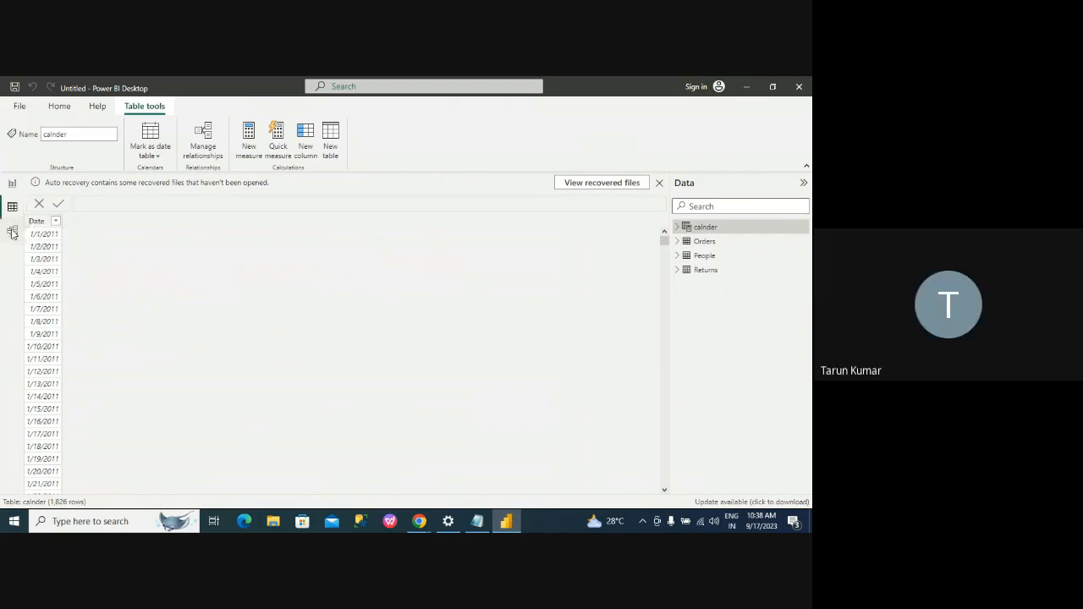
click(12, 232)
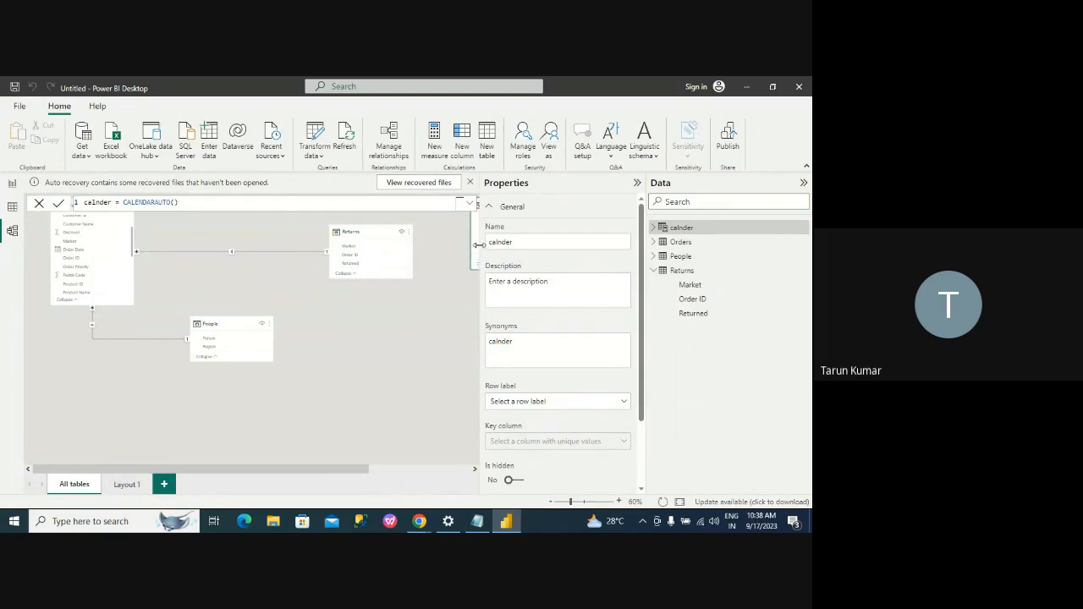
click(550, 503)
click(550, 502)
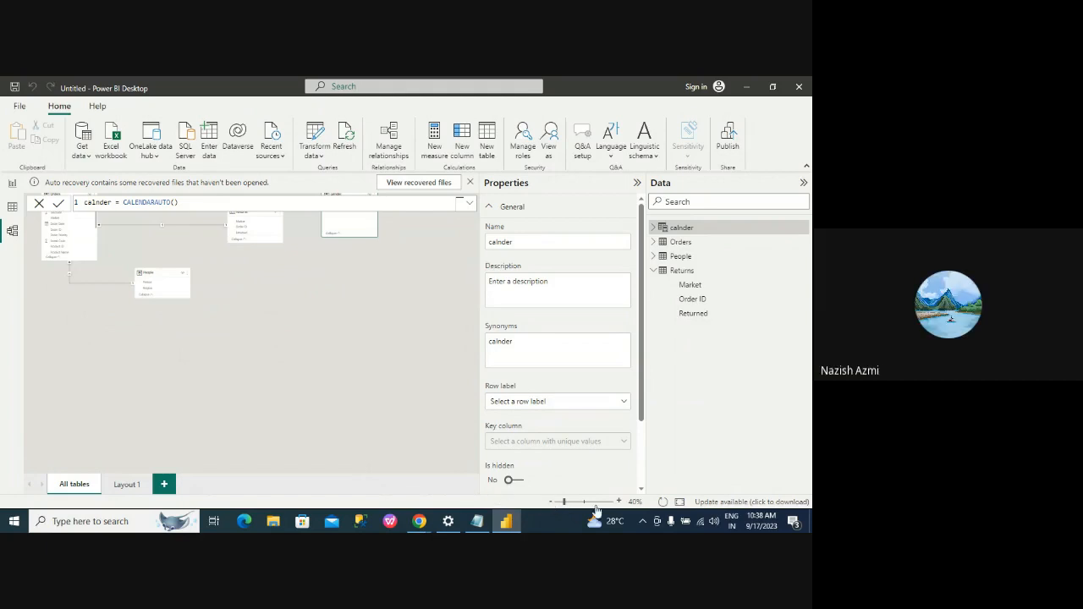
click(619, 501)
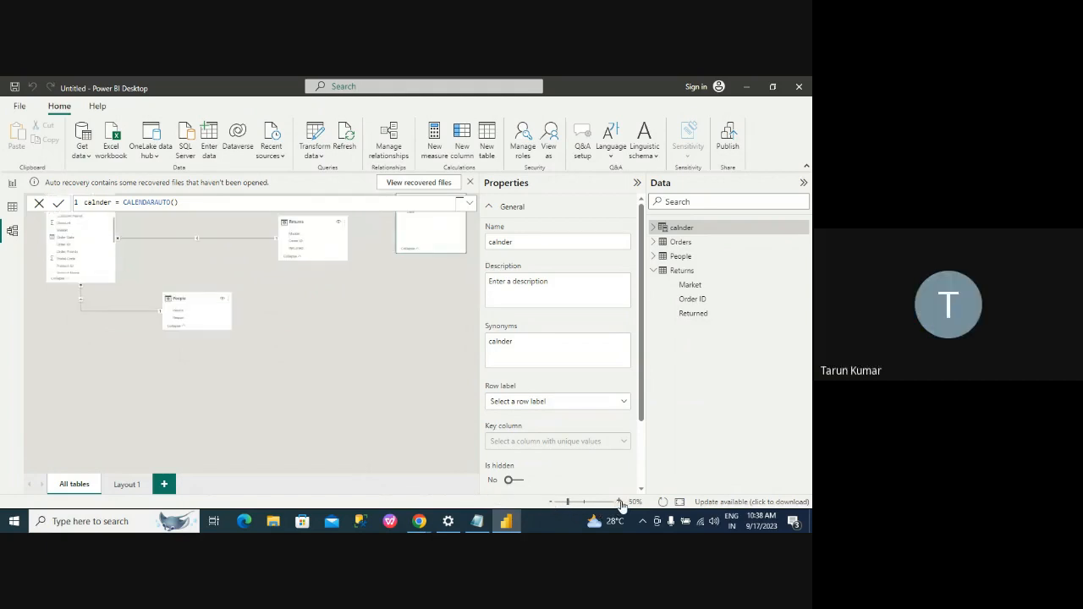
click(619, 502)
click(619, 502)
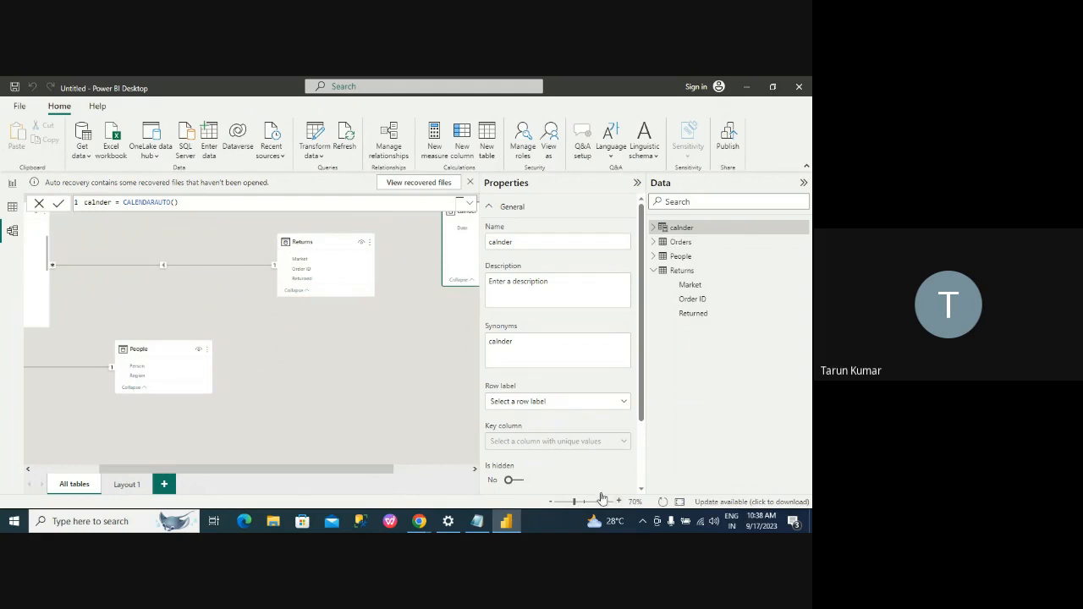
Step: Start a new relationship in Manage relationships, with the Orders table's Order Date column as its first side
click(393, 141)
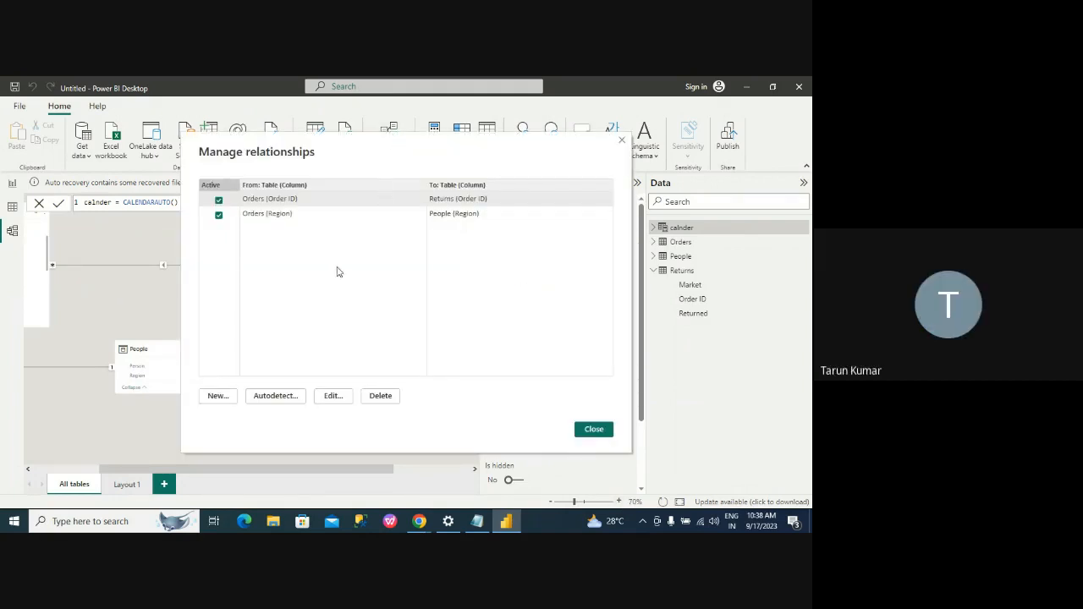
click(218, 395)
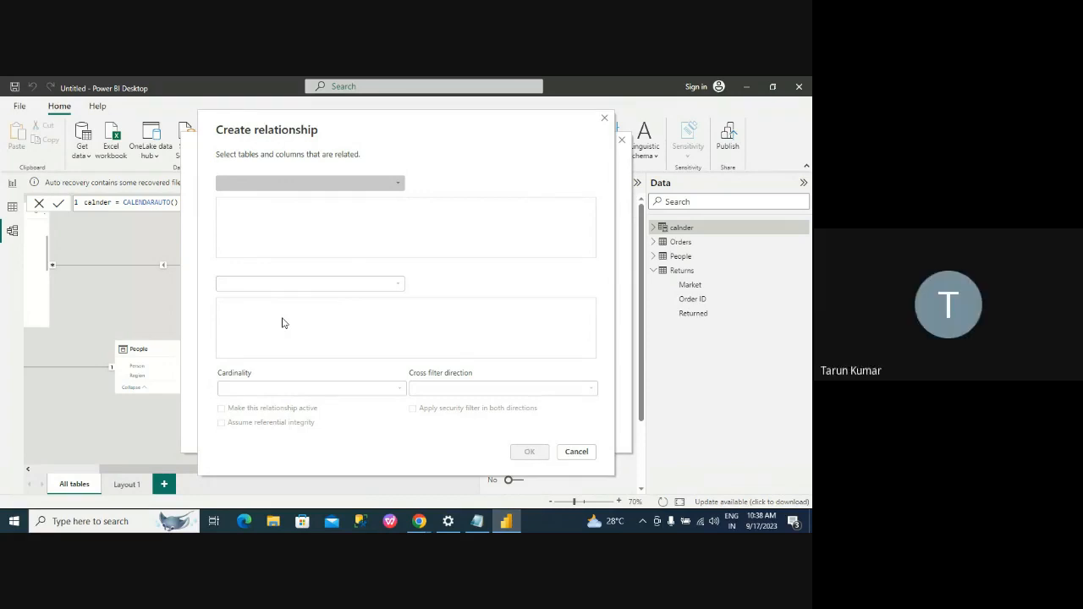
click(396, 184)
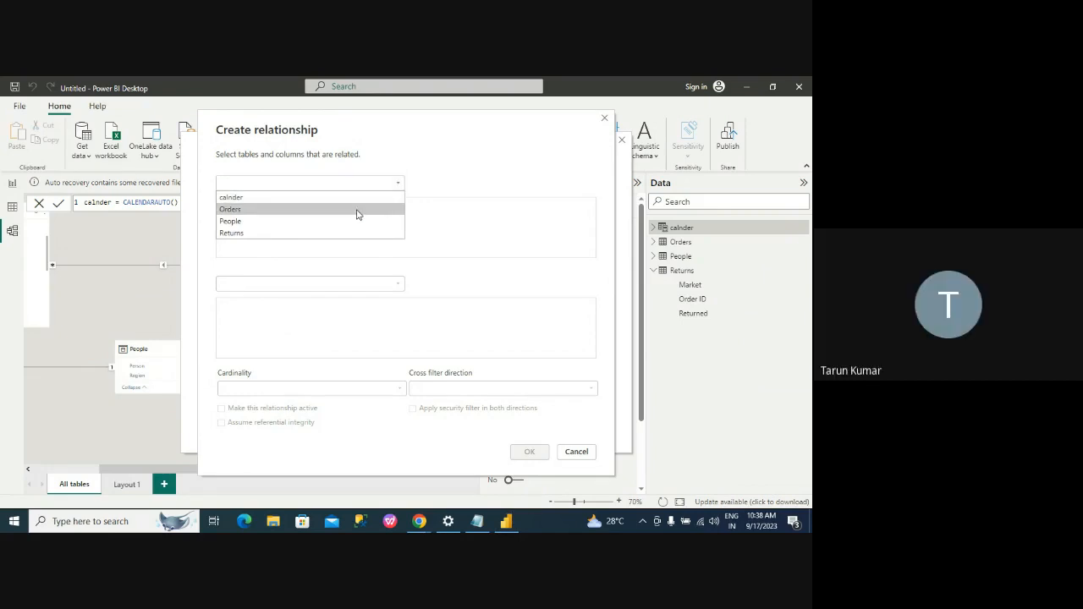
click(357, 211)
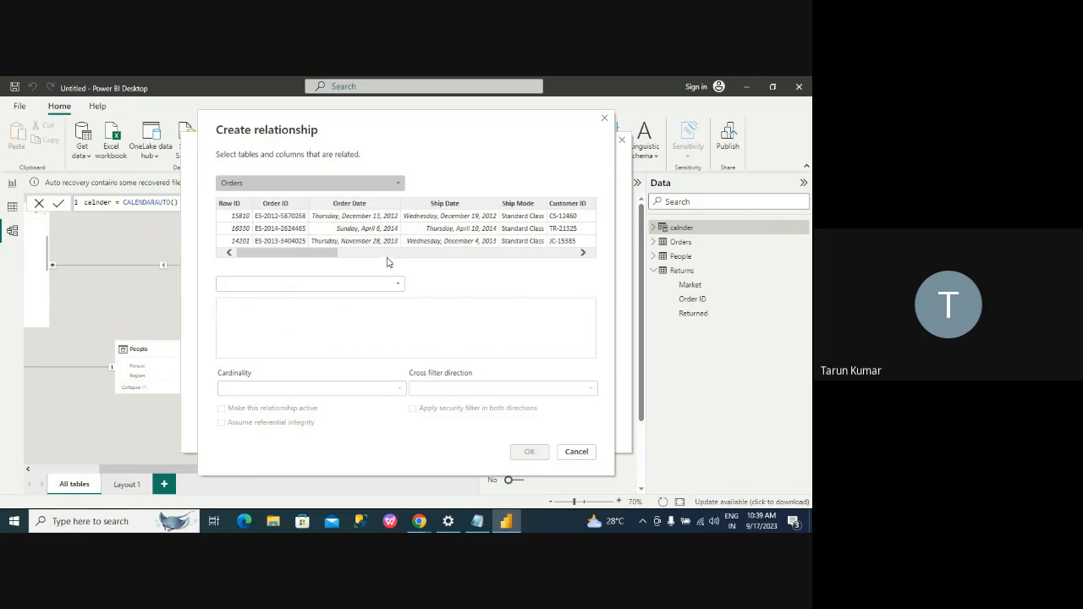
click(398, 287)
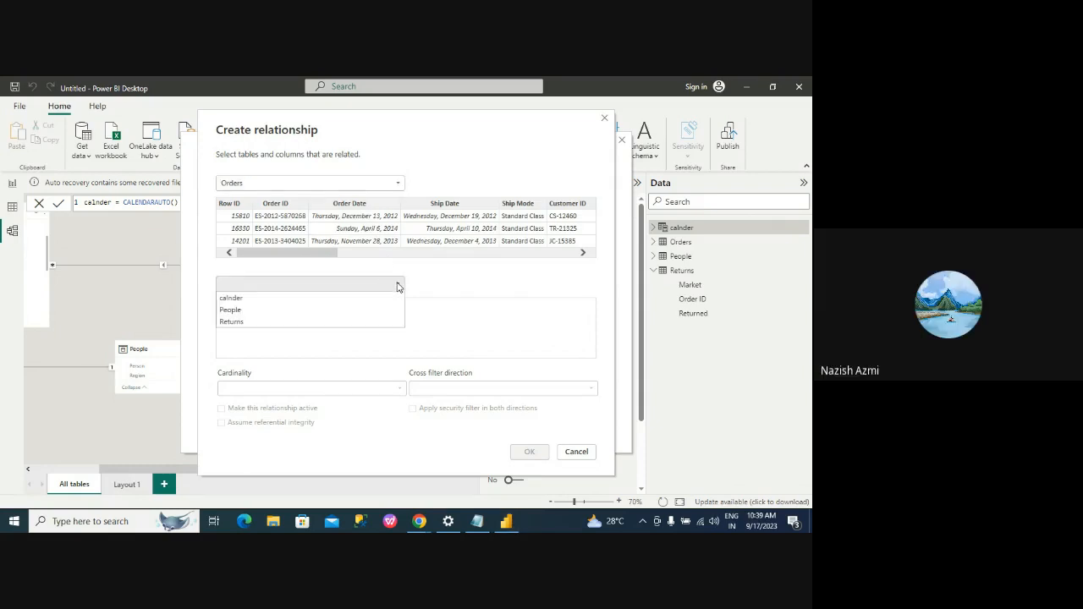
click(398, 287)
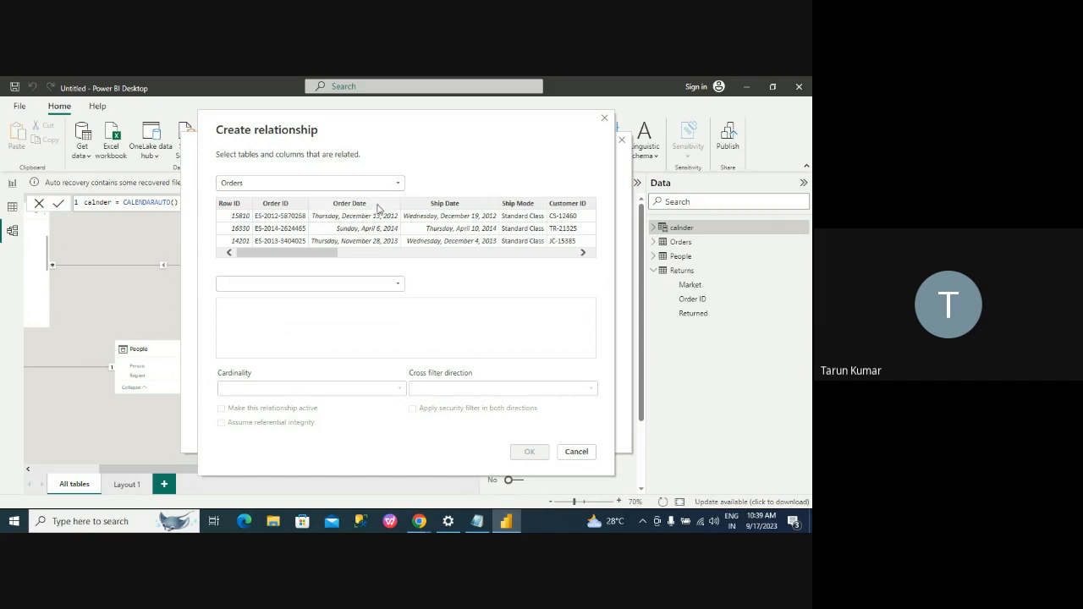
click(378, 209)
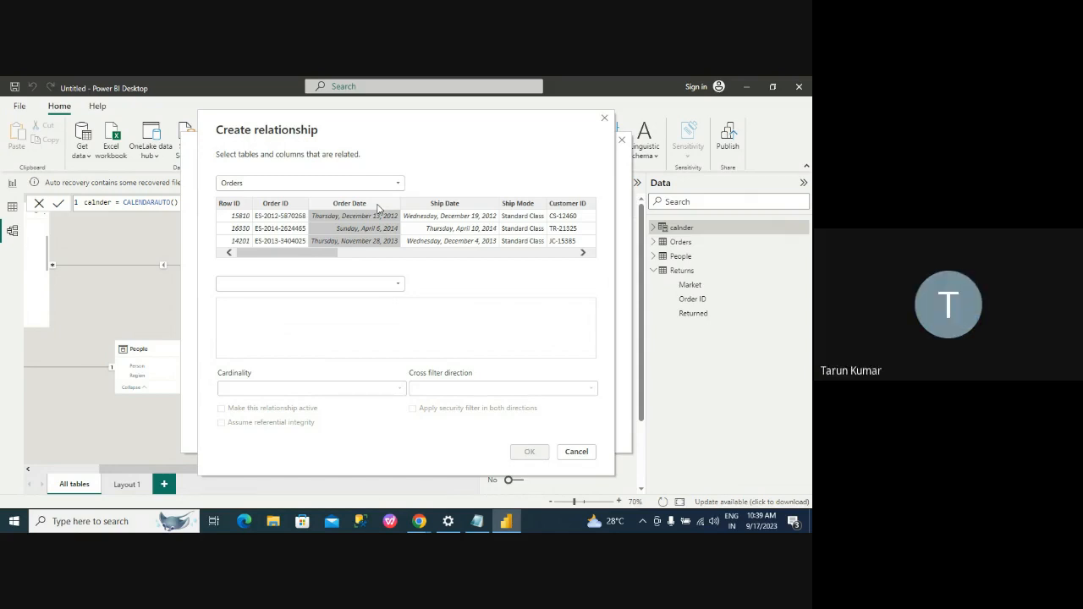
Step: Relate it to the calnder table's Date column as an active many-to-one relationship with single cross-filter direction, and collapse the relationship's properties
click(397, 286)
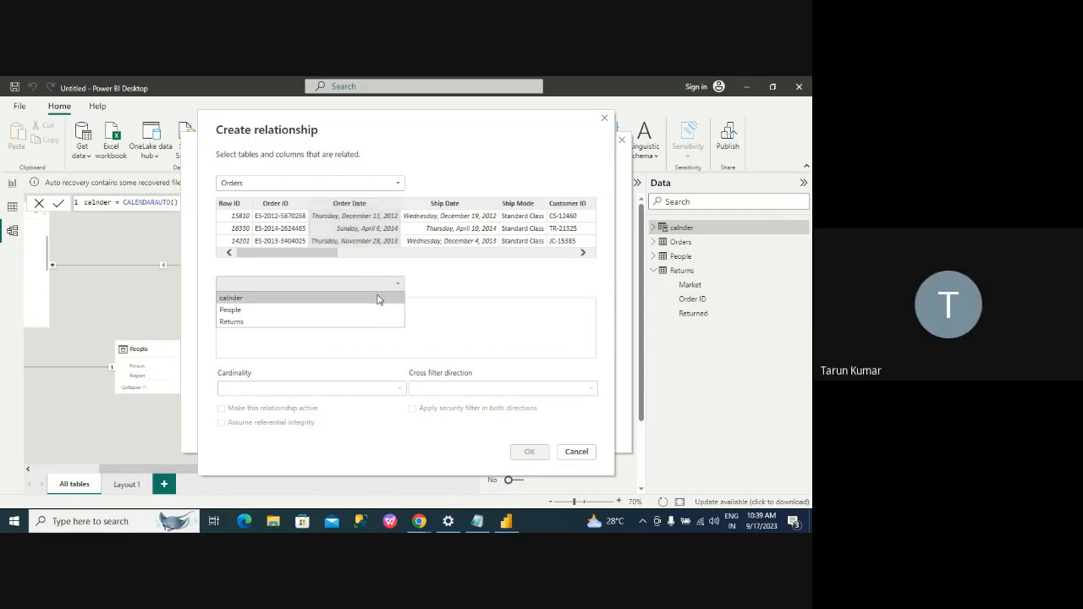
click(375, 297)
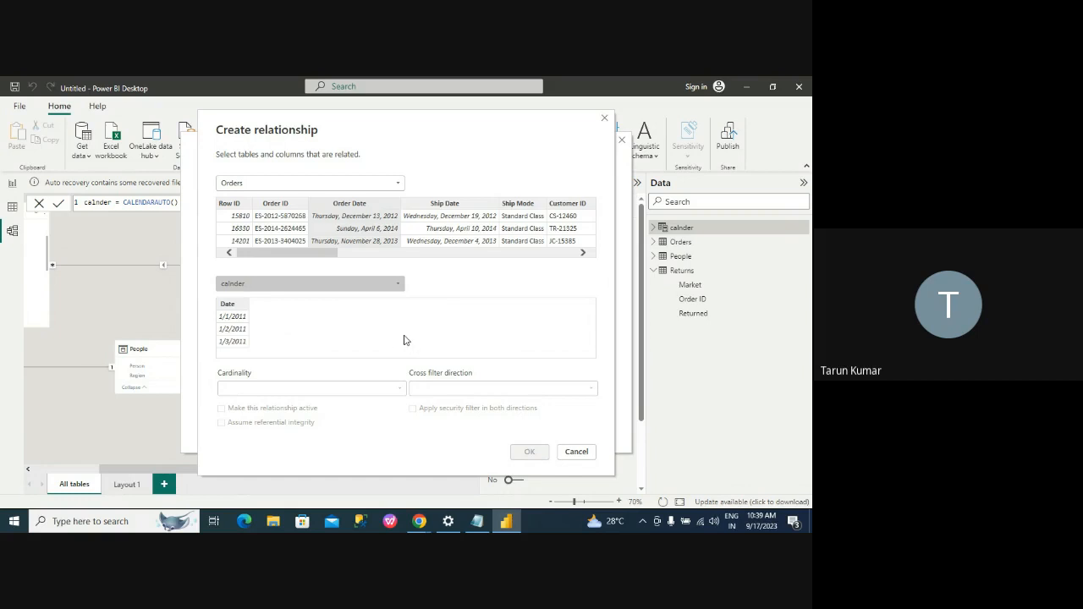
click(237, 308)
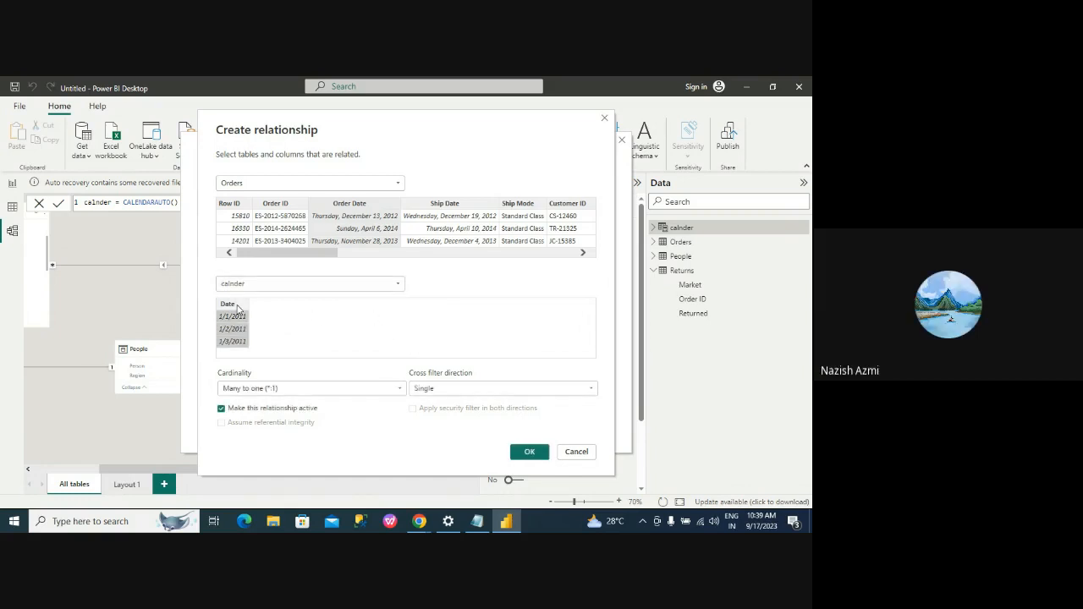
click(529, 452)
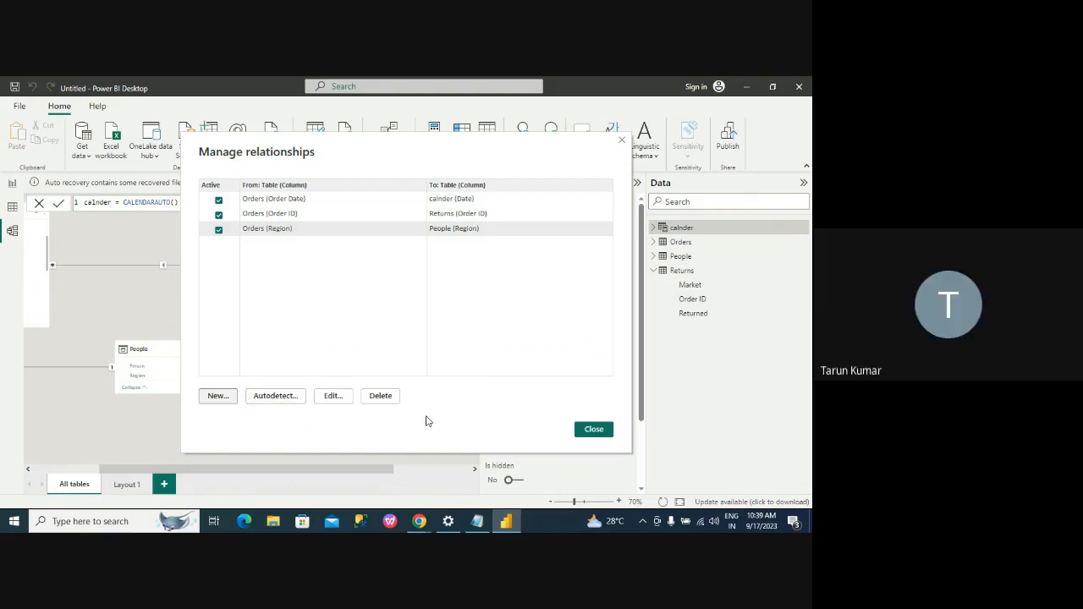
click(587, 430)
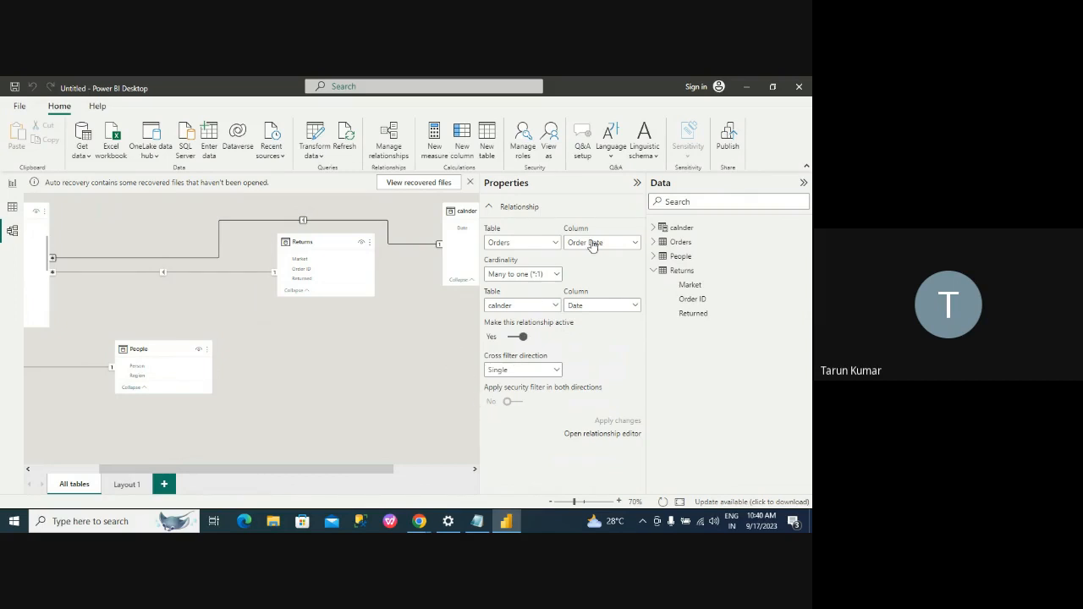
click(637, 184)
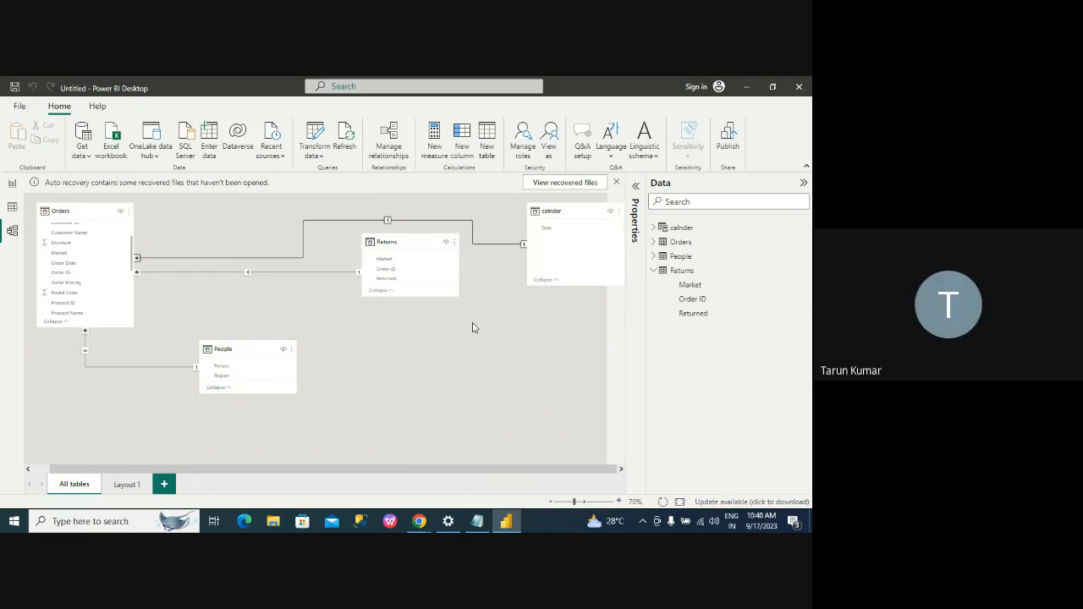
Step: Add a clustered column chart to the report page and enlarge it to about twice its width
click(12, 186)
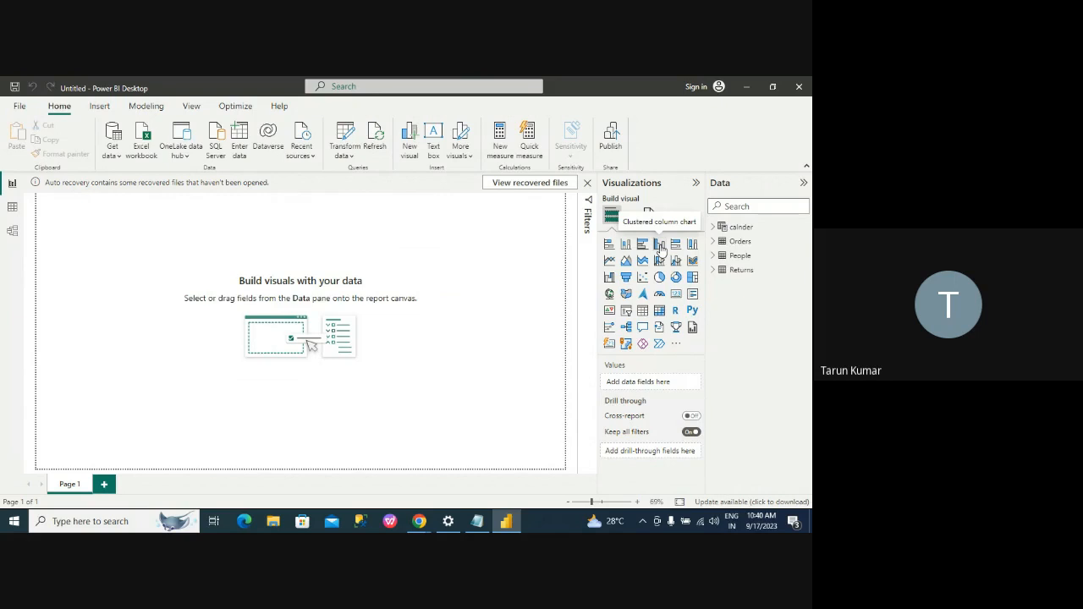
click(661, 246)
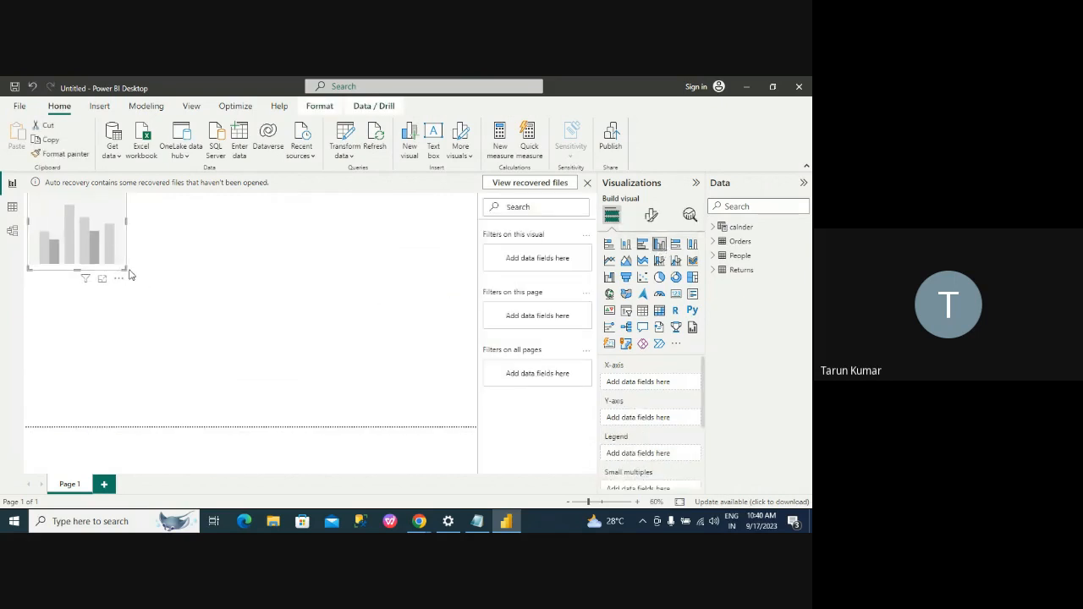
drag(123, 267, 250, 298)
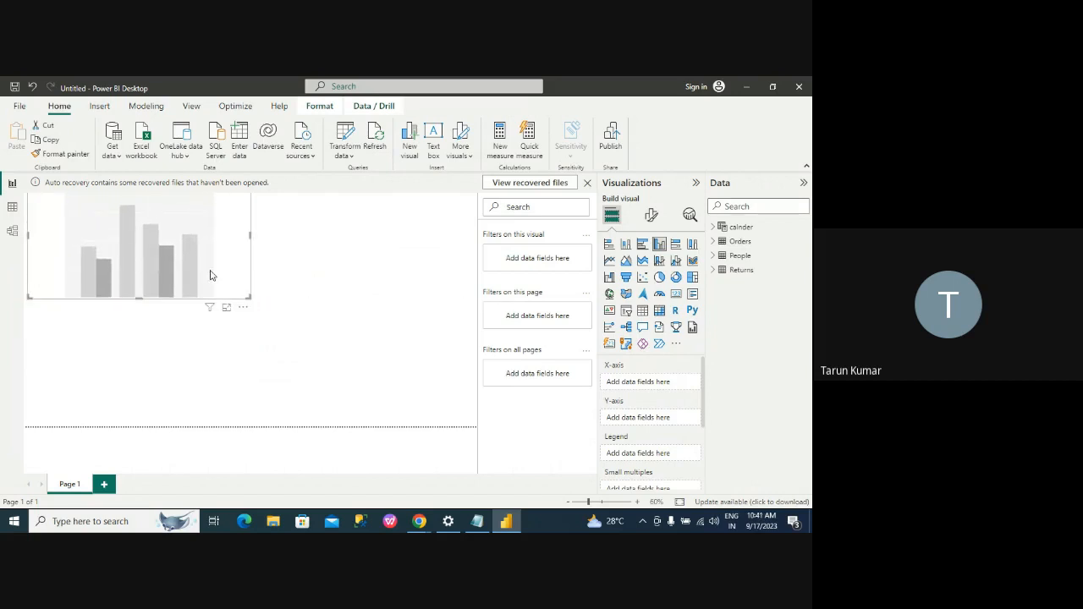
Step: Try the 100% stacked column, 100% stacked bar and clustered bar types on the empty chart, and settle on a stacked column chart
click(693, 246)
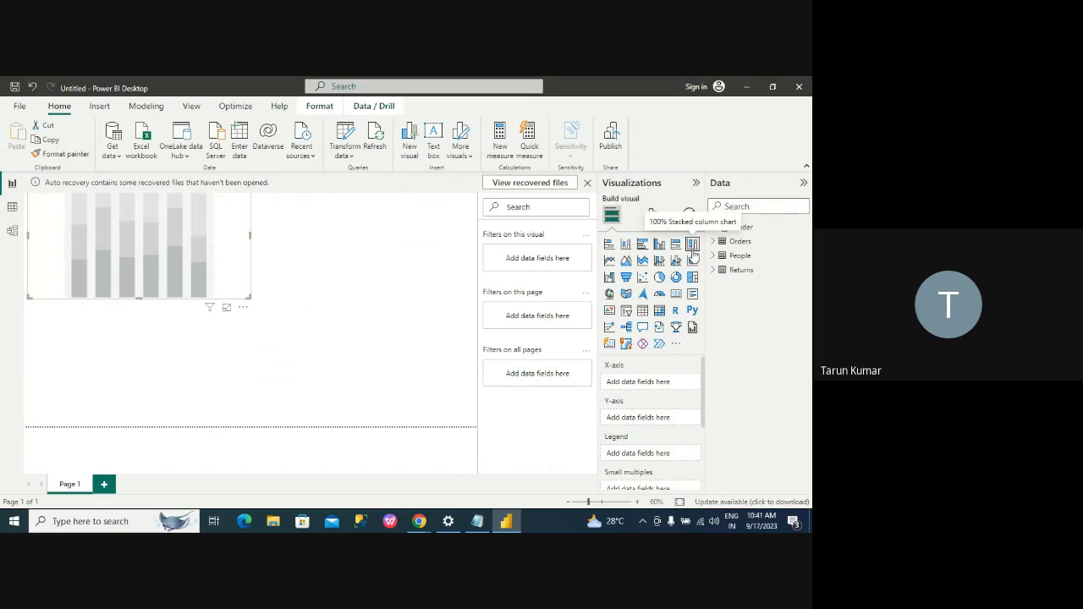
click(675, 245)
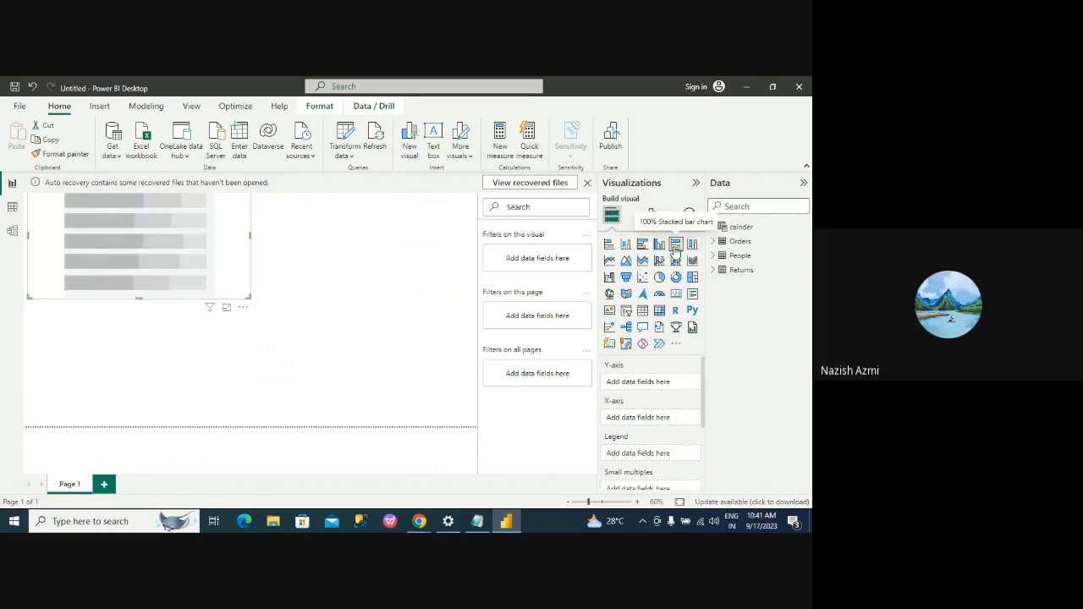
click(660, 245)
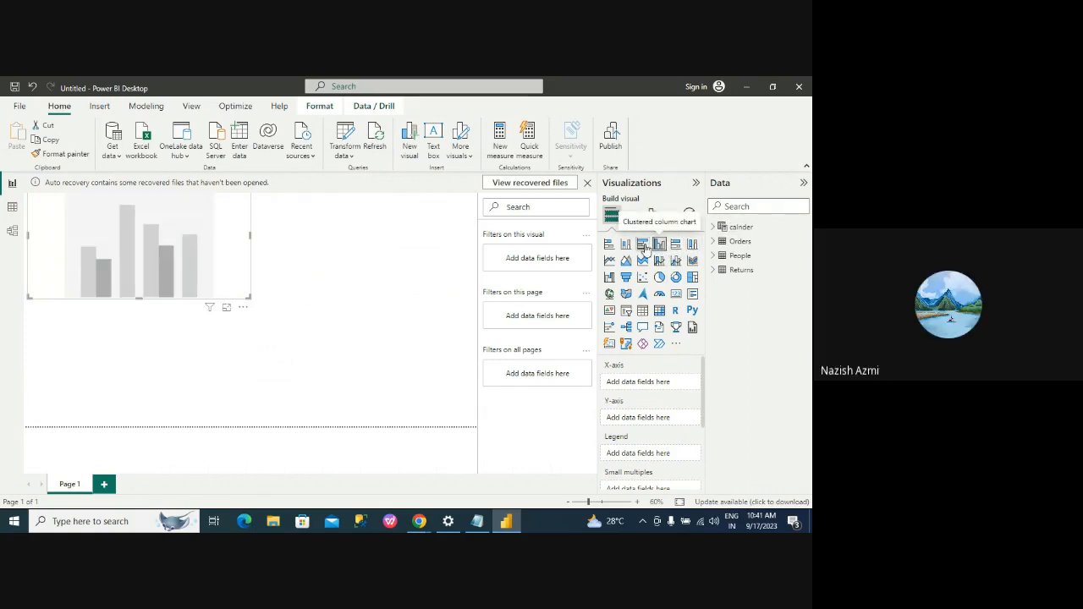
click(644, 246)
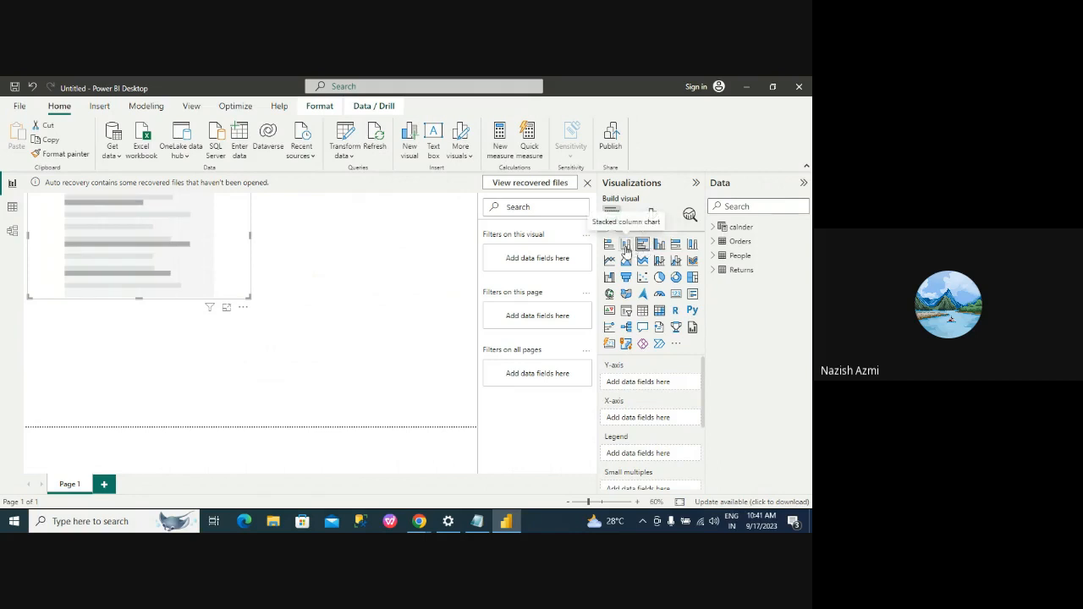
click(627, 247)
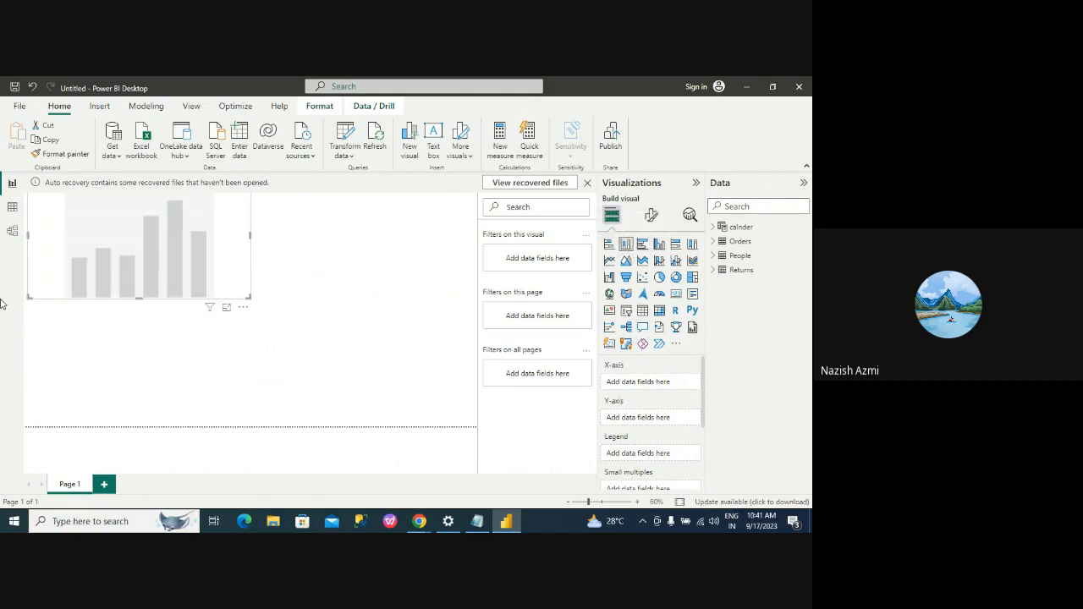
click(13, 232)
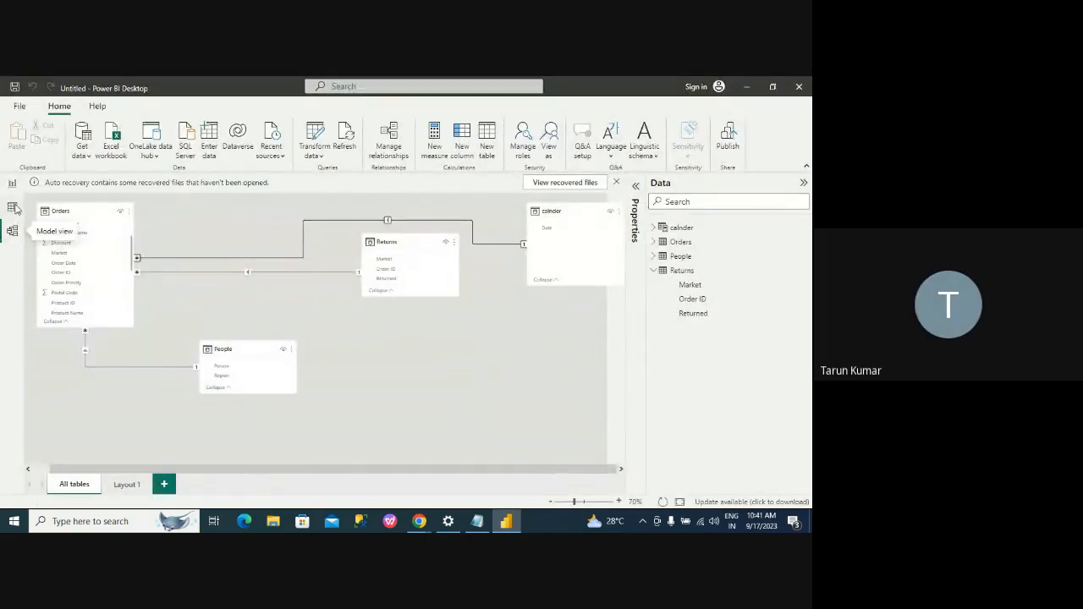
click(13, 207)
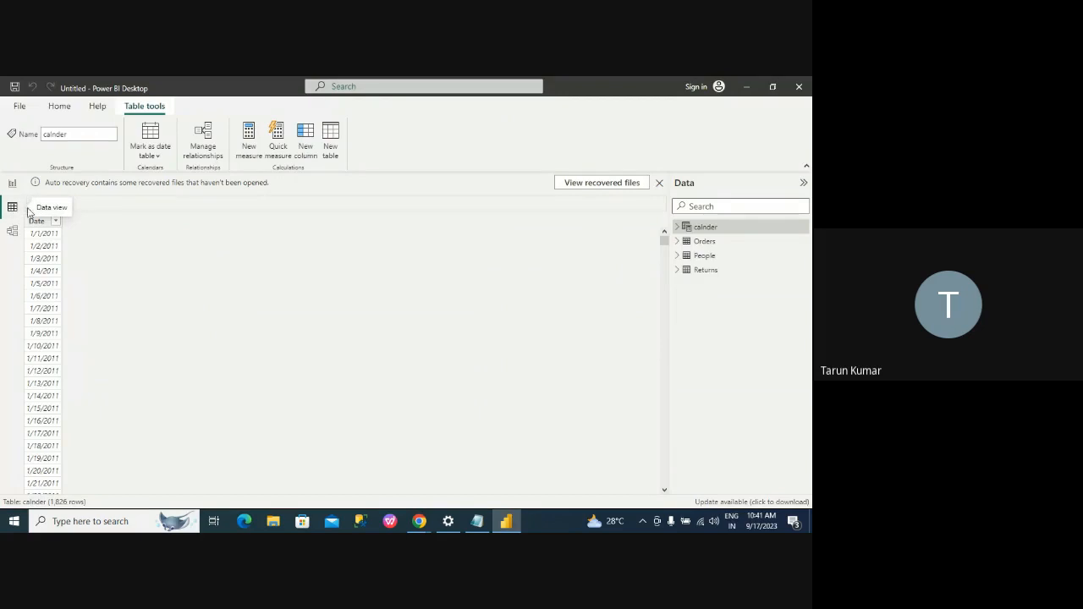
click(13, 188)
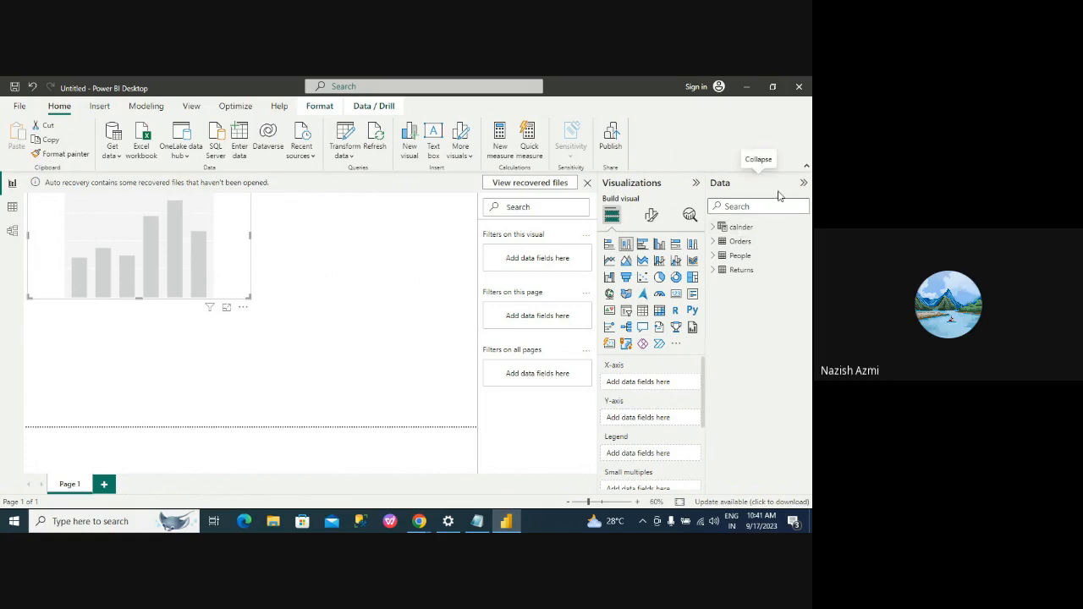
Step: Put the calnder table's Date field on the X-axis of the stacked column chart
click(714, 228)
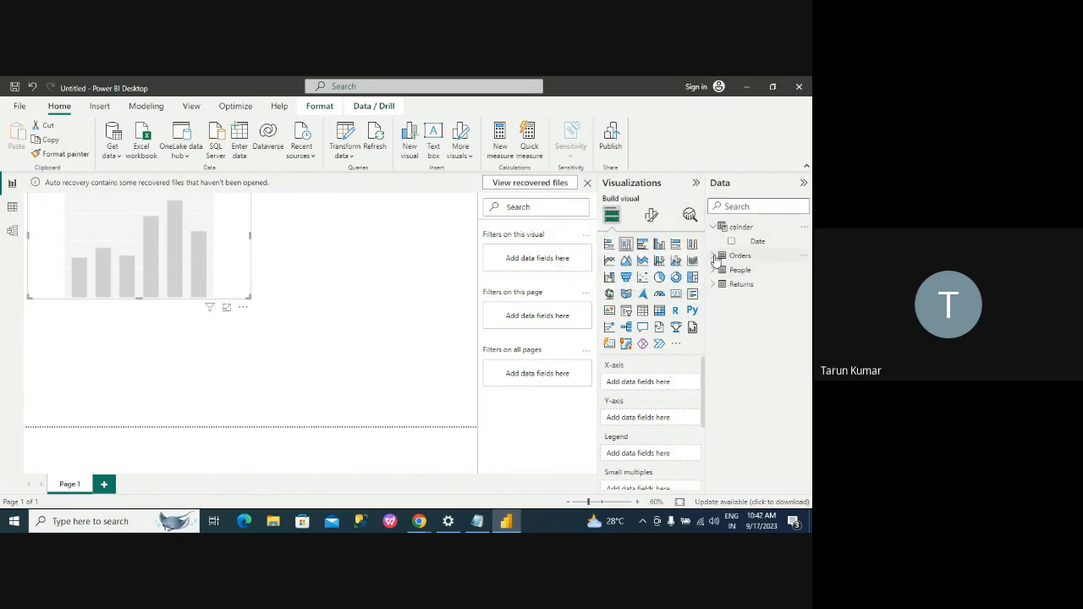
click(715, 259)
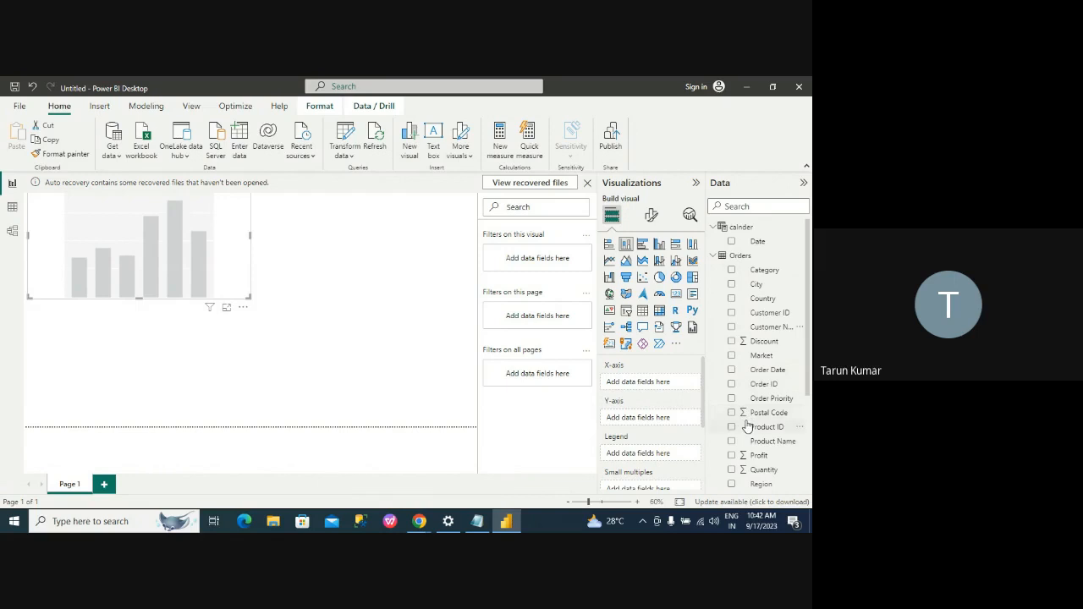
click(714, 227)
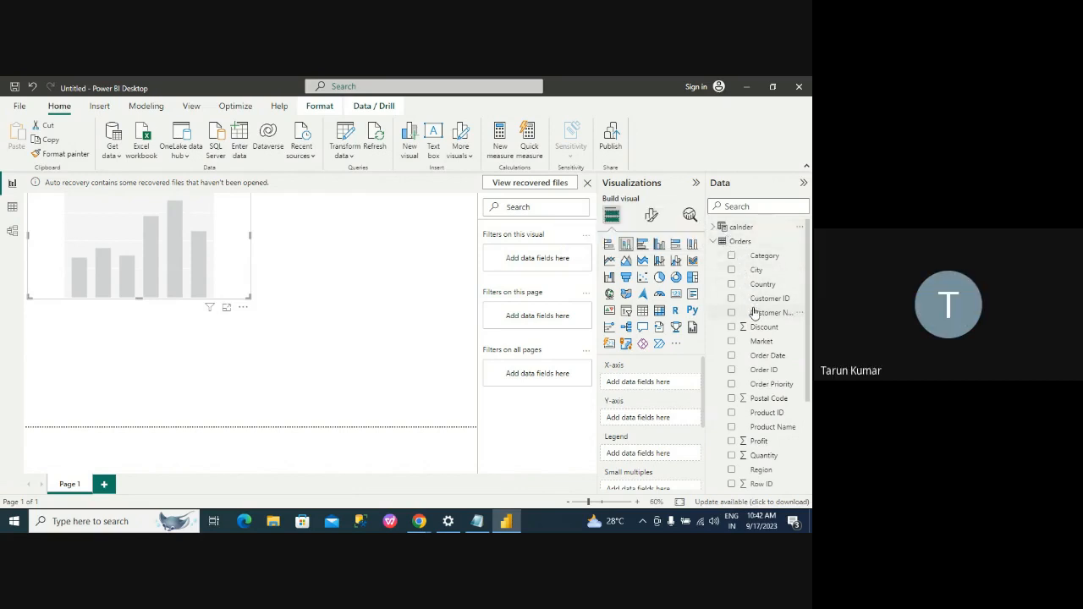
click(716, 229)
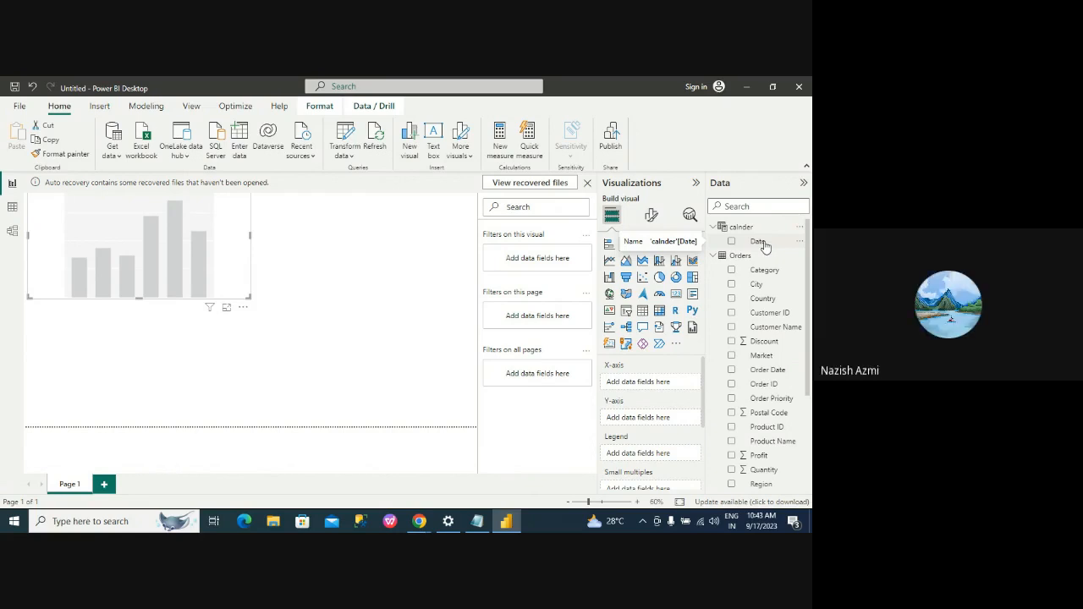
drag(765, 245, 657, 386)
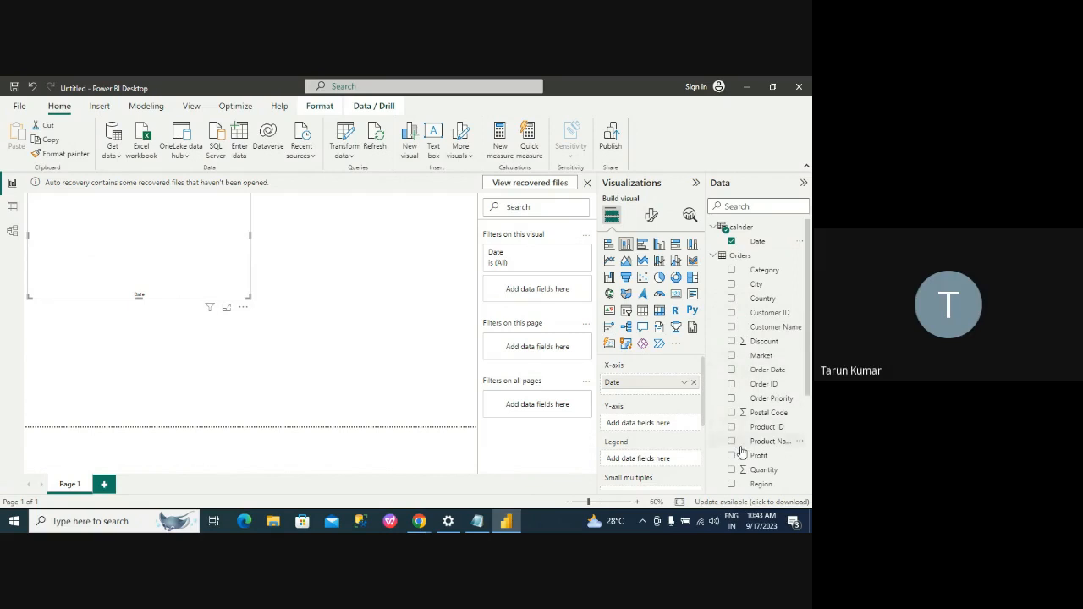
Step: Put the Sales field from the Orders table on the chart's Y-axis as a sum
scroll(807, 395, down, 1)
drag(807, 395, 808, 438)
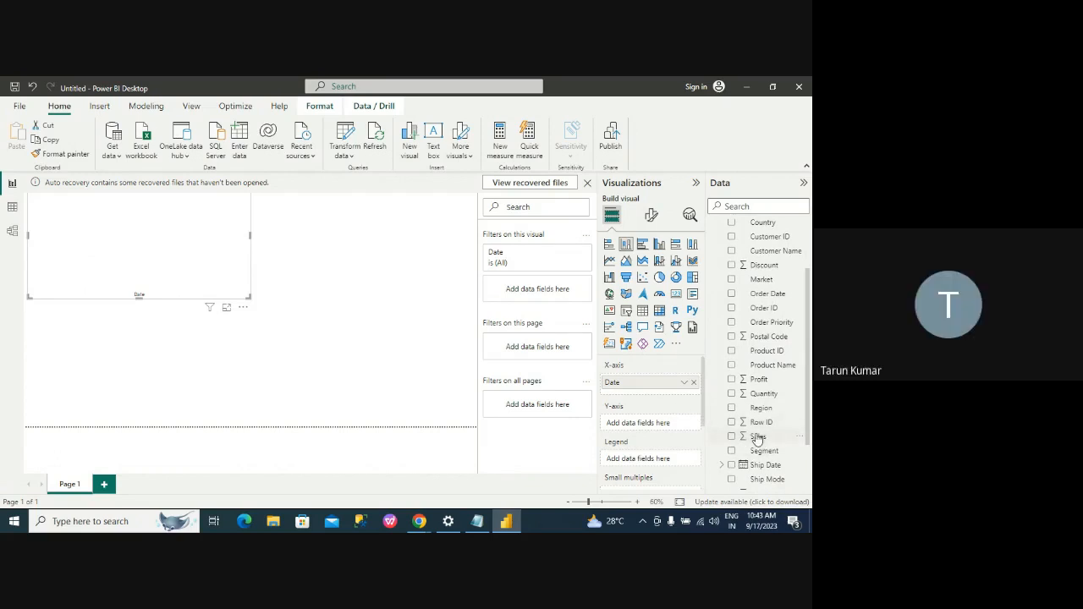
drag(752, 436, 650, 411)
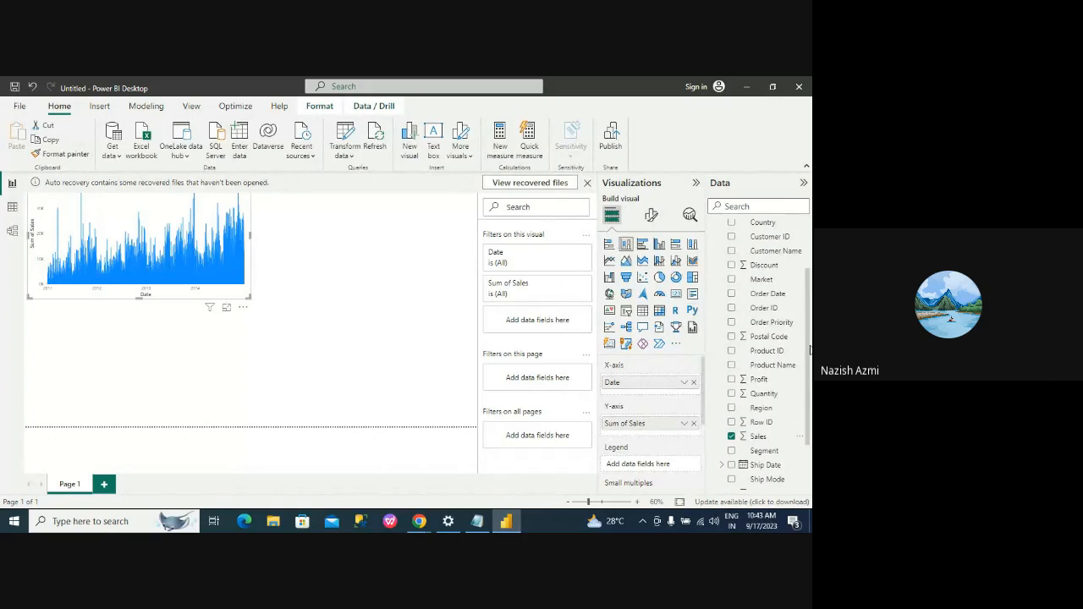
drag(808, 344, 810, 290)
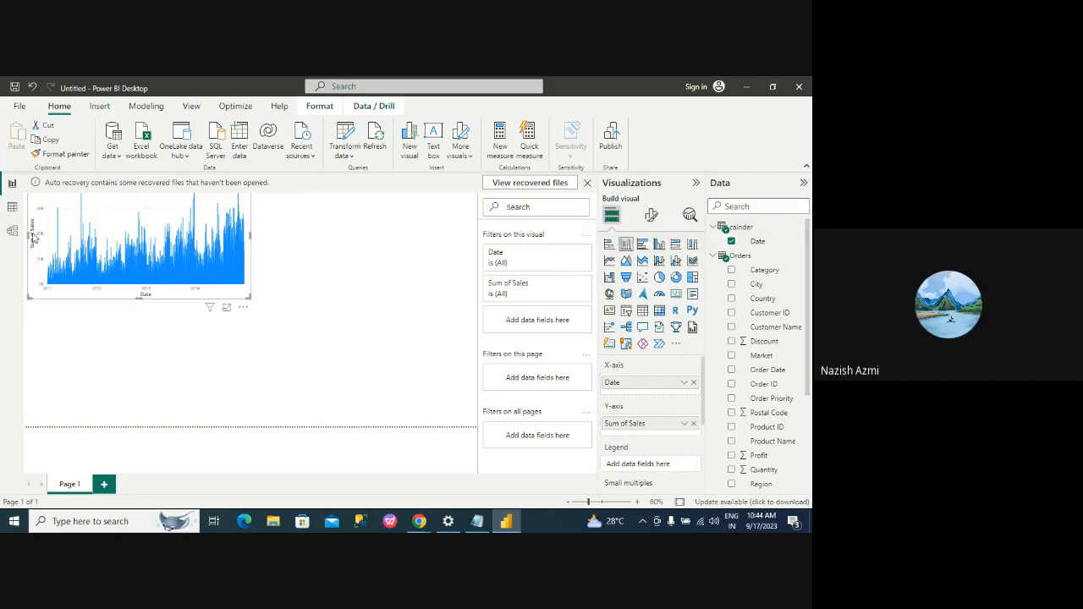
Step: Start a new calculated column in the calnder table
click(12, 208)
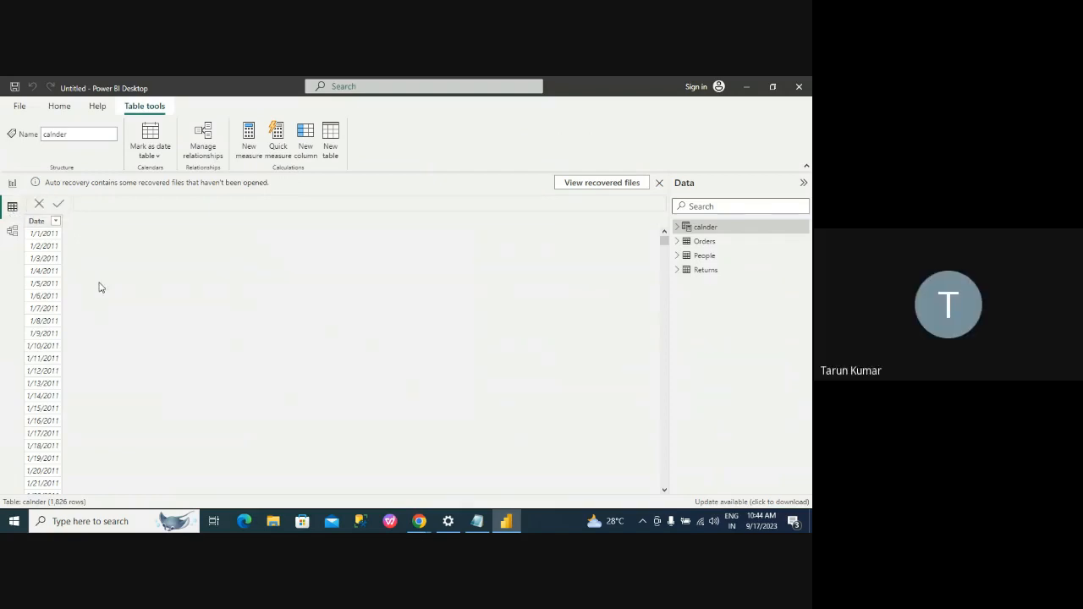
click(36, 222)
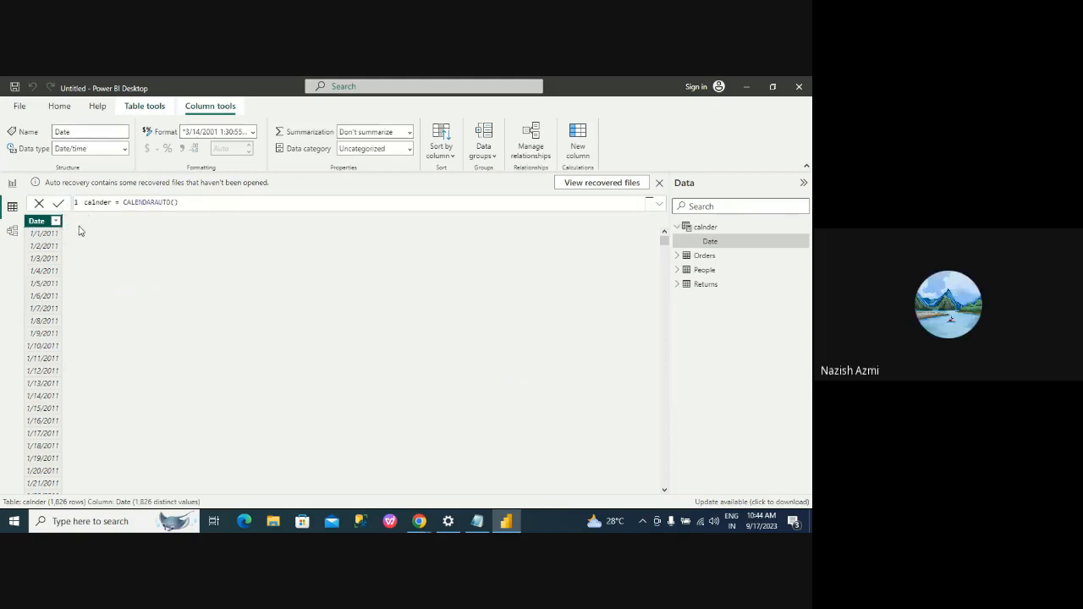
click(63, 108)
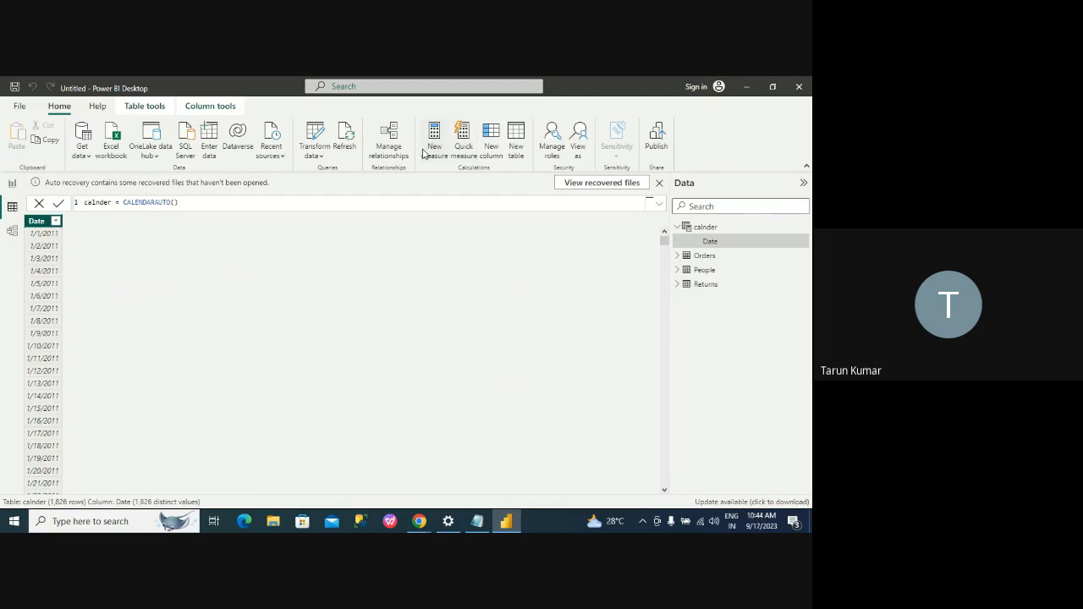
click(492, 138)
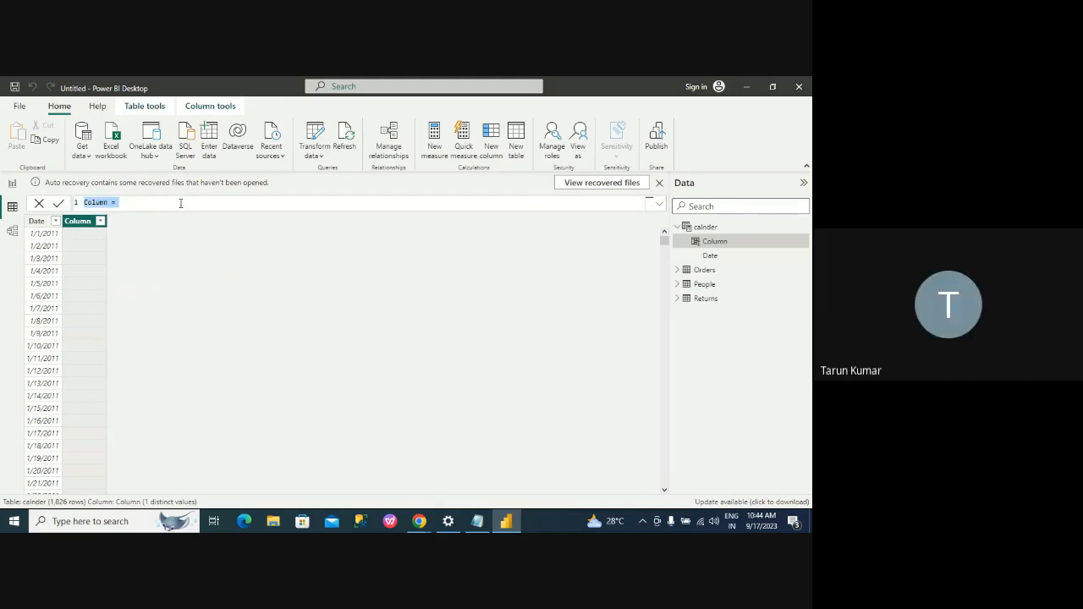
key(BackSpace)
text(months)
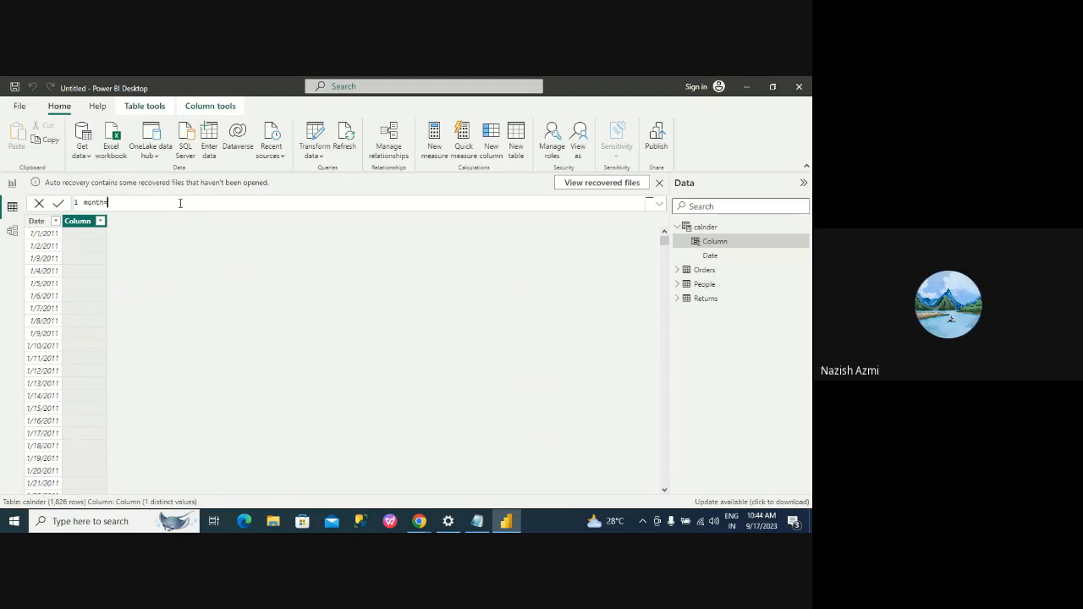
key(BackSpace)
text(= mon)
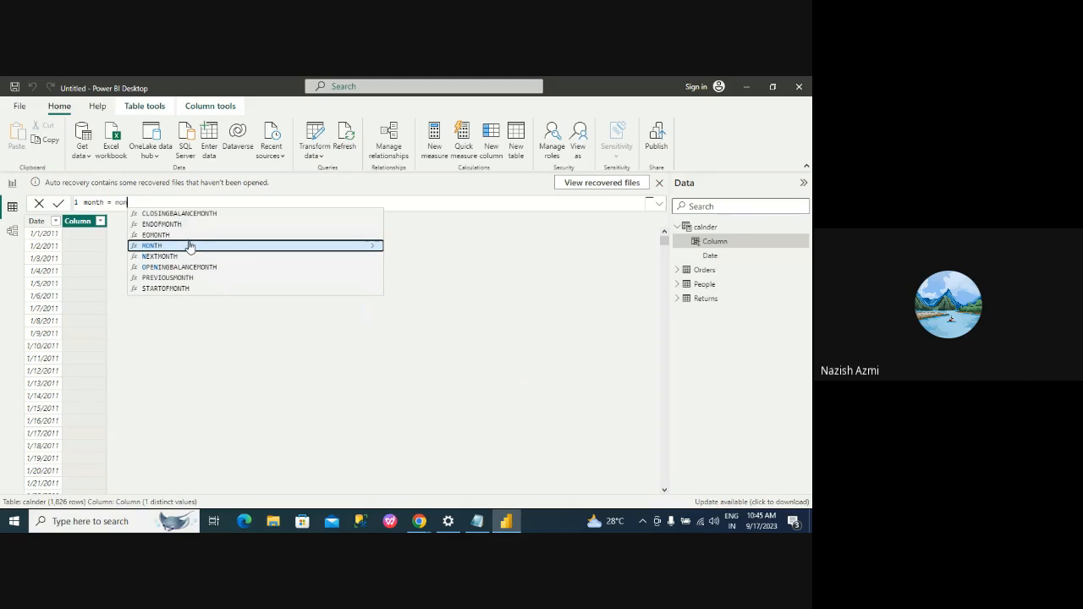
text(()
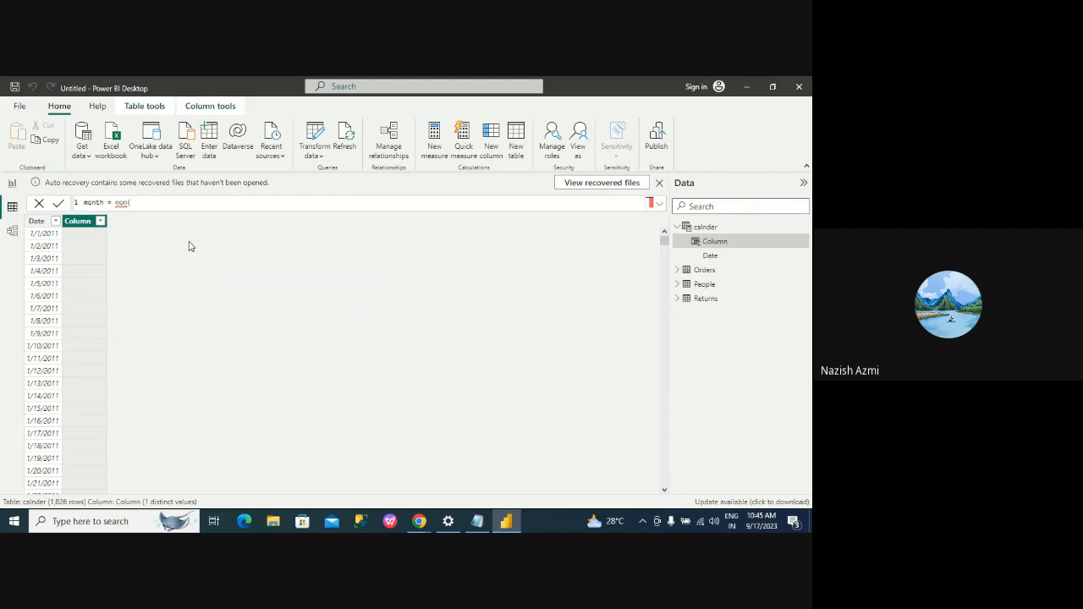
key(BackSpace)
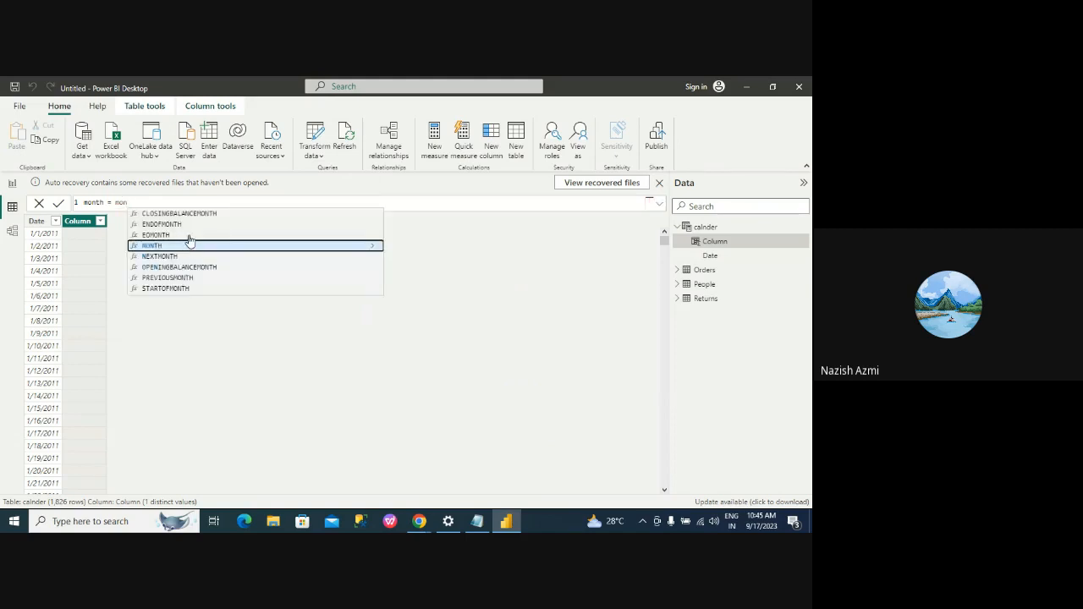
click(85, 203)
text(E)
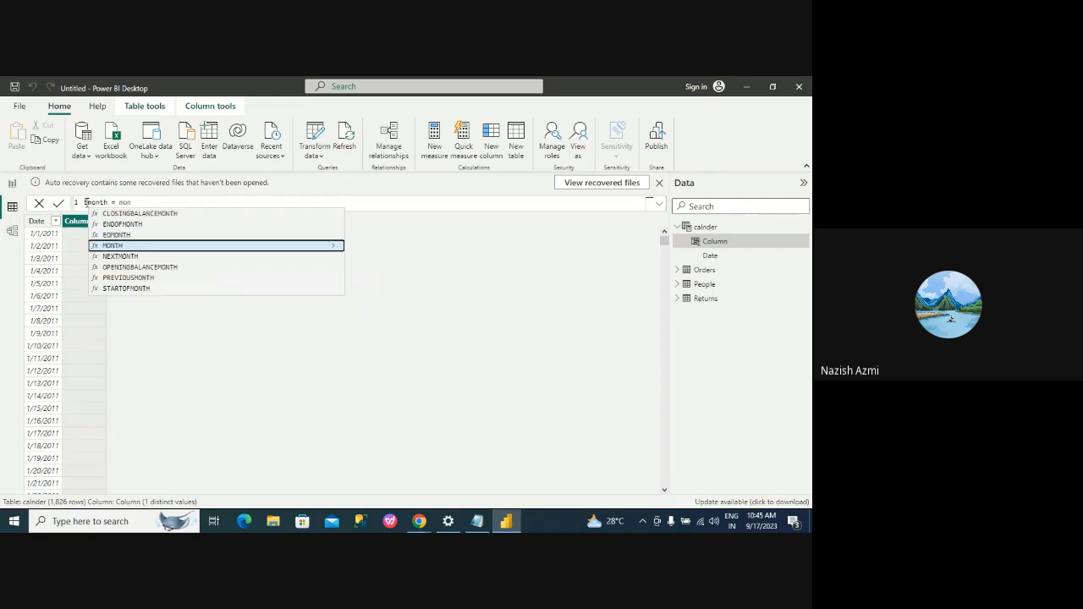
click(137, 201)
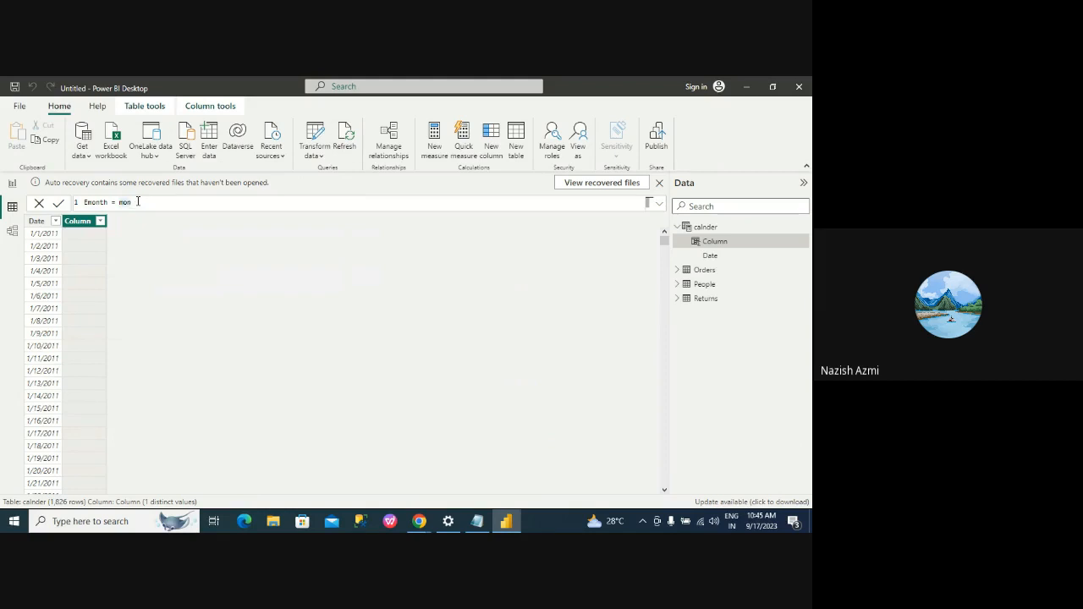
text(()
key(BackSpace)
key(BackSpace)
key(BackSpace)
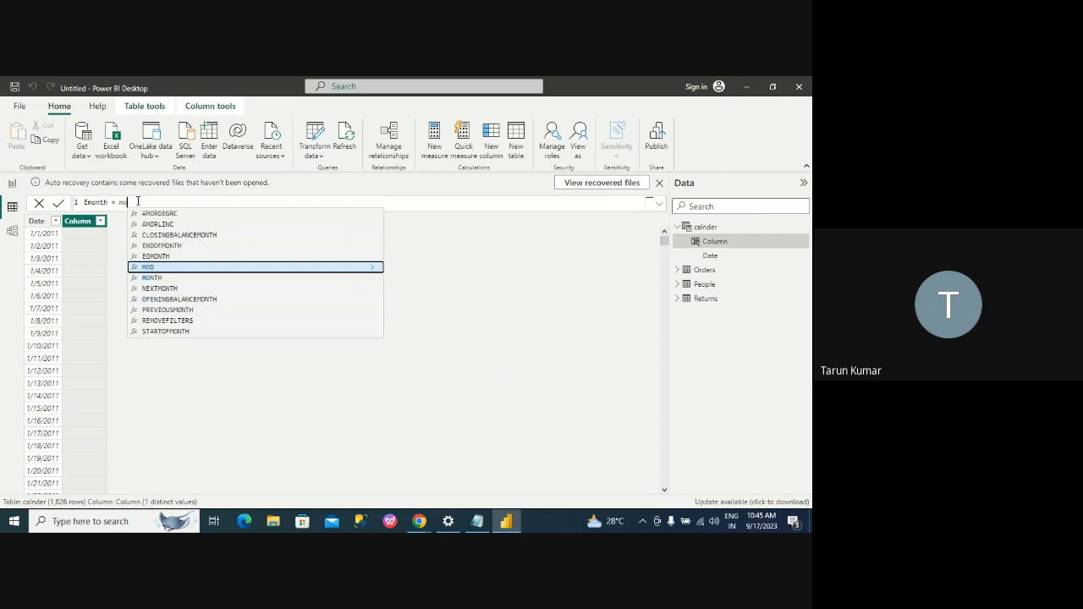
key(BackSpace)
text(e)
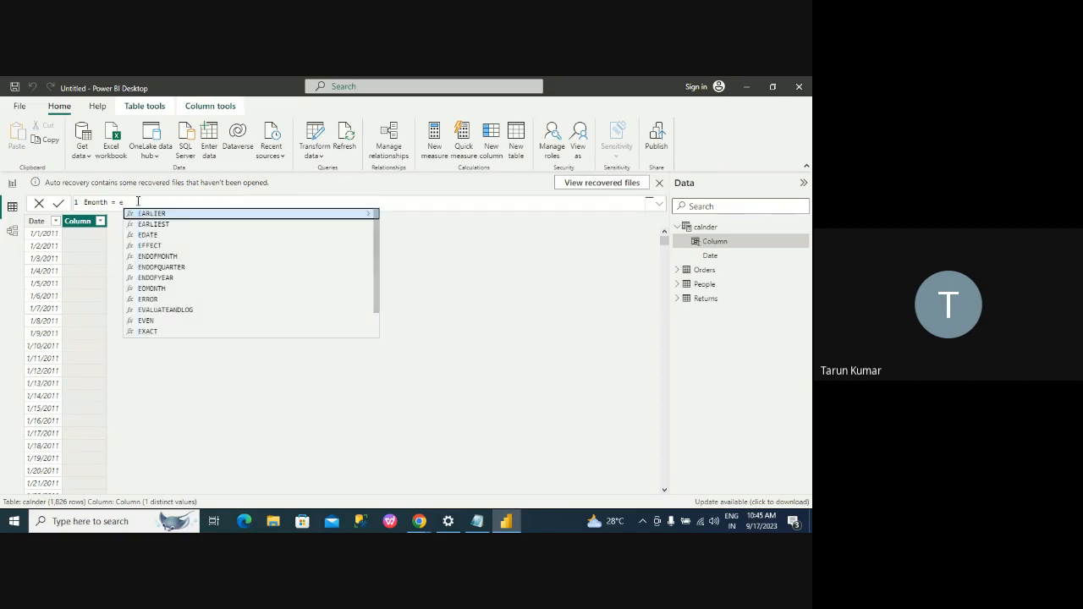
text(mon)
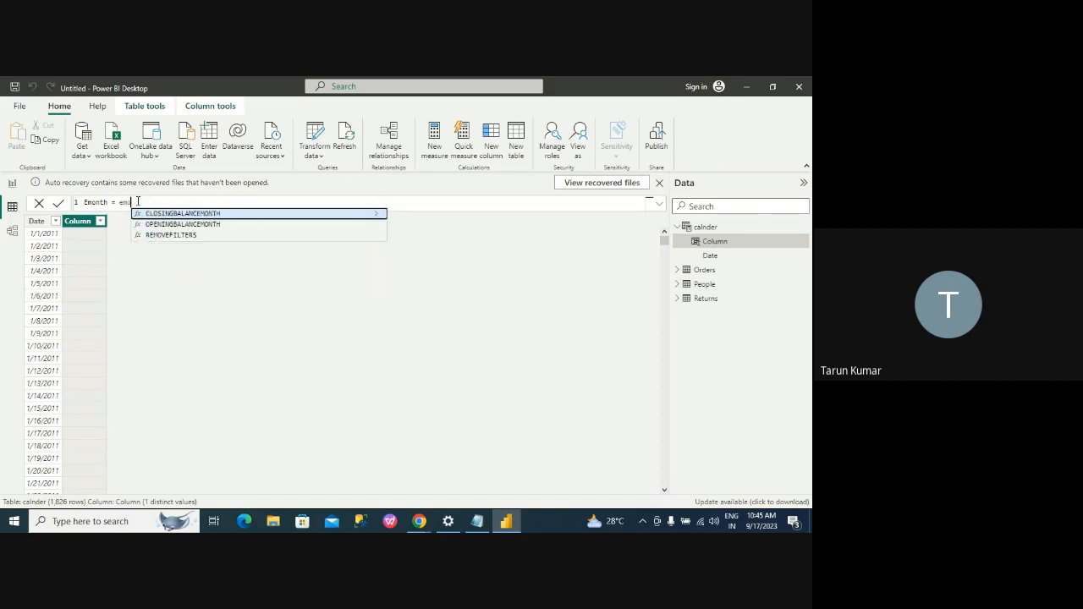
text(t)
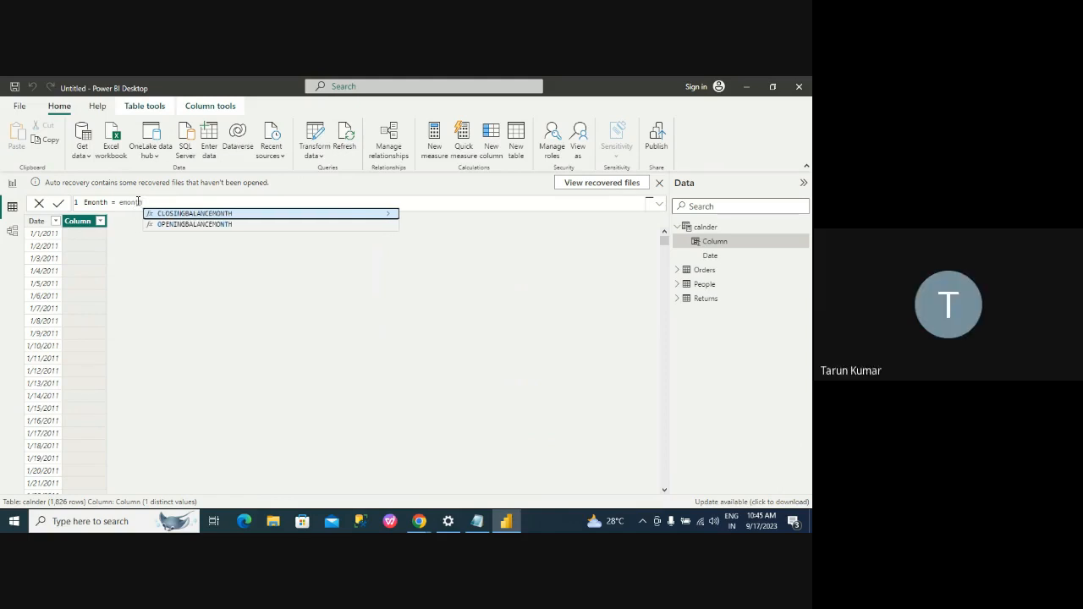
key(BackSpace)
key(BackSpace)
key(BackSpace)
key(BackSpace)
key(BackSpace)
key(BackSpace)
key(BackSpace)
key(BackSpace)
key(BackSpace)
key(BackSpace)
key(BackSpace)
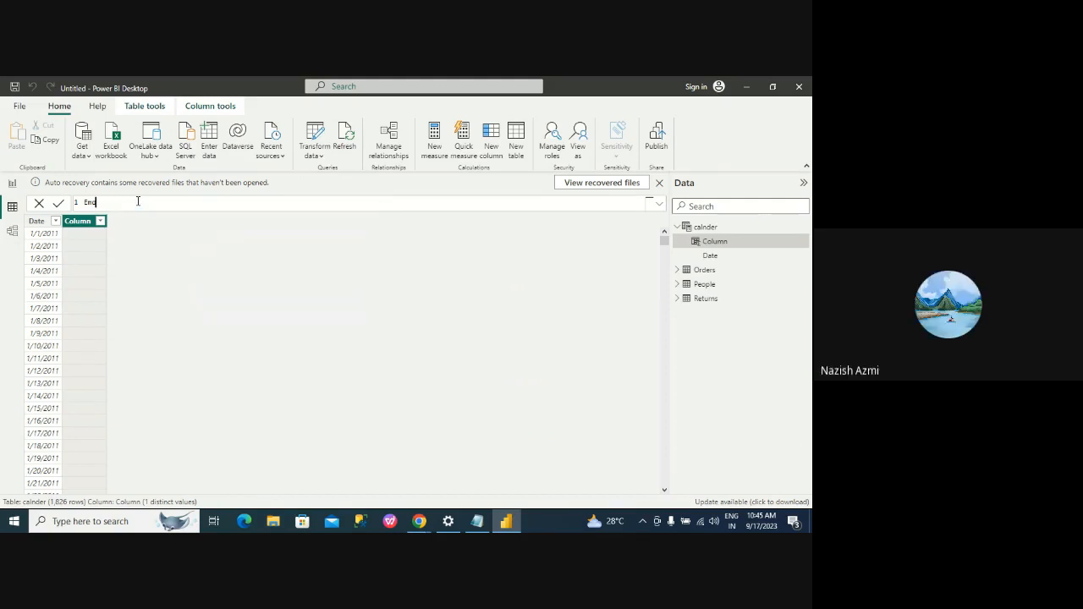
Step: Define the calnder table's new column with the formula Month = MONTH(calnder[Date])
text(Month= month)
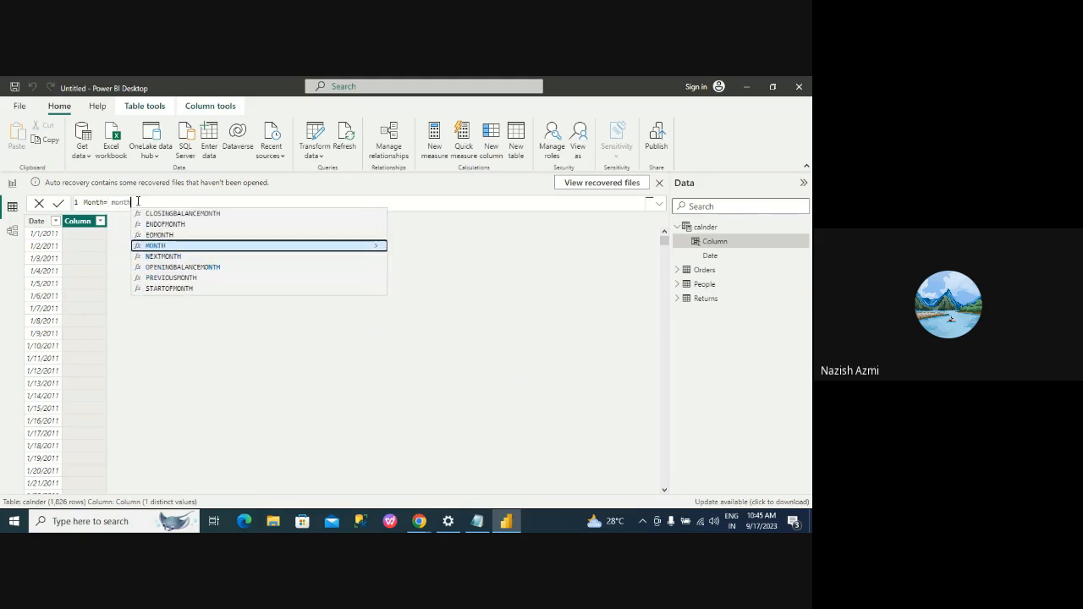
click(180, 247)
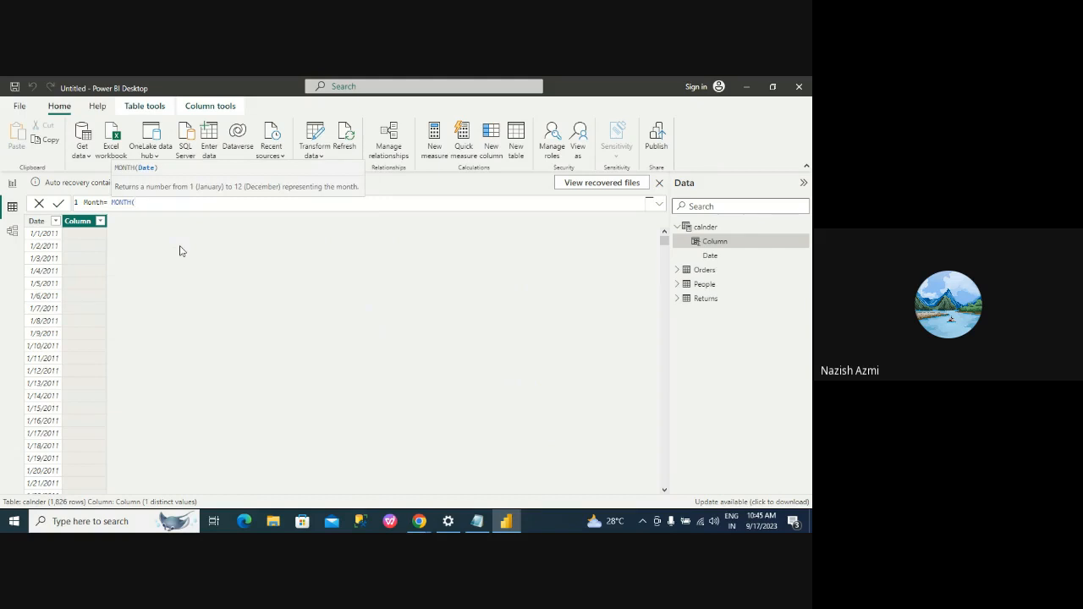
text())
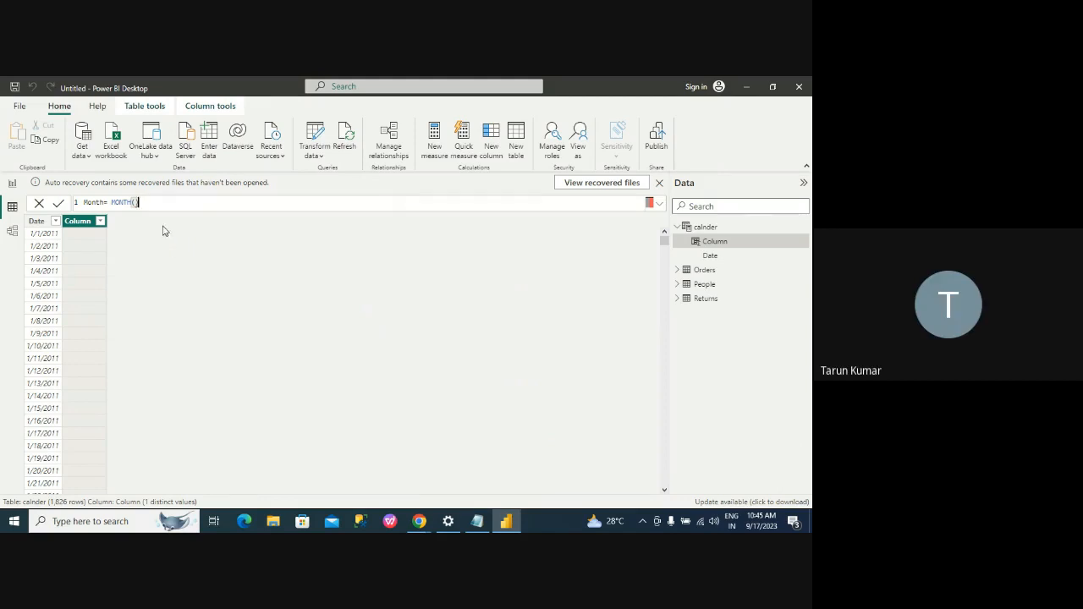
click(135, 203)
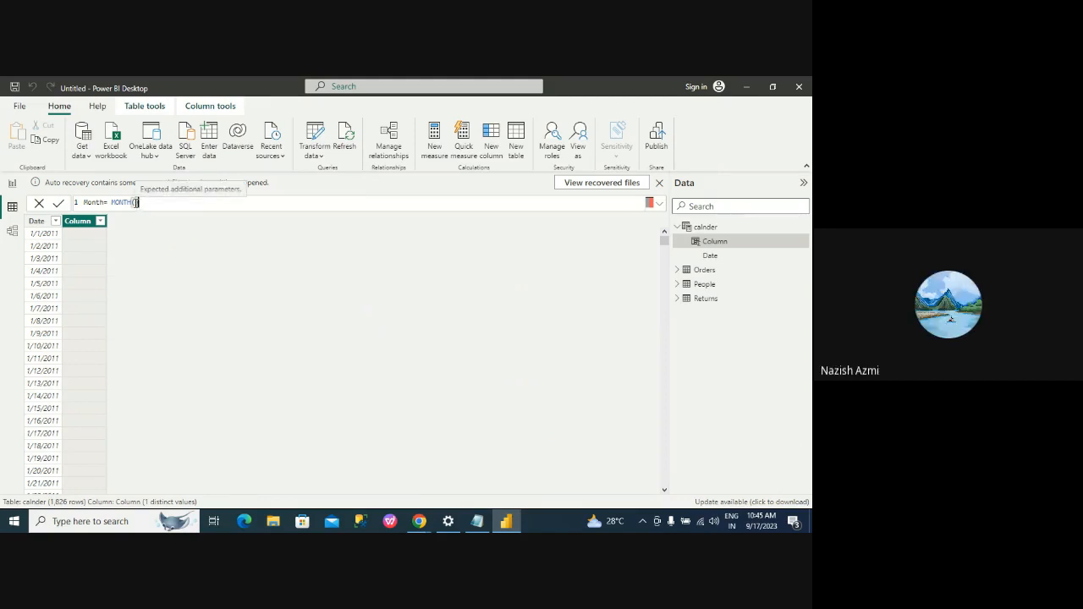
text(Dat)
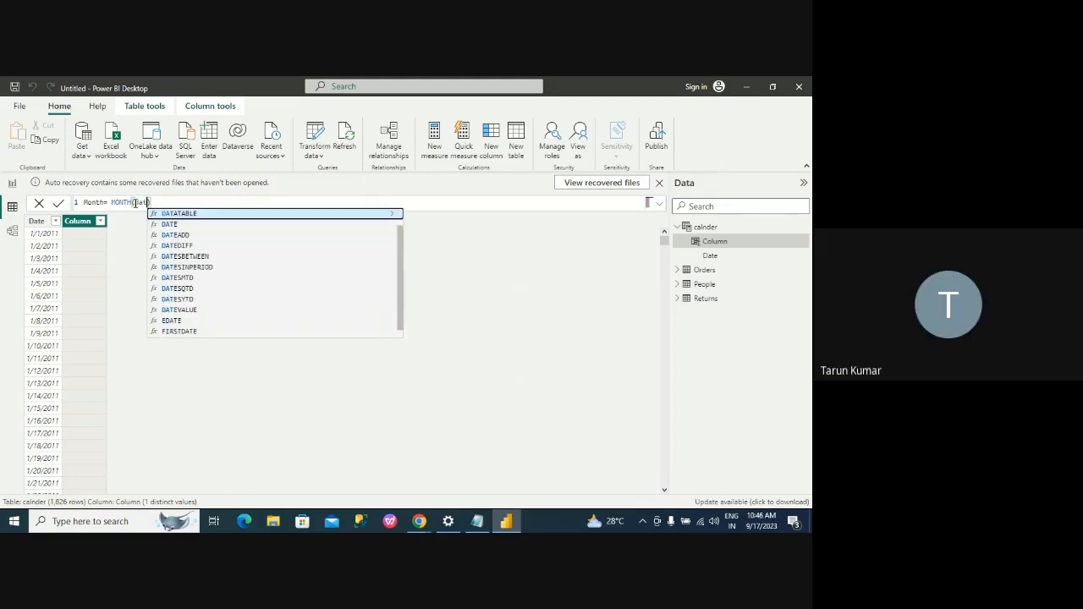
key(BackSpace)
key(BackSpace)
key(BackSpace)
text(cal)
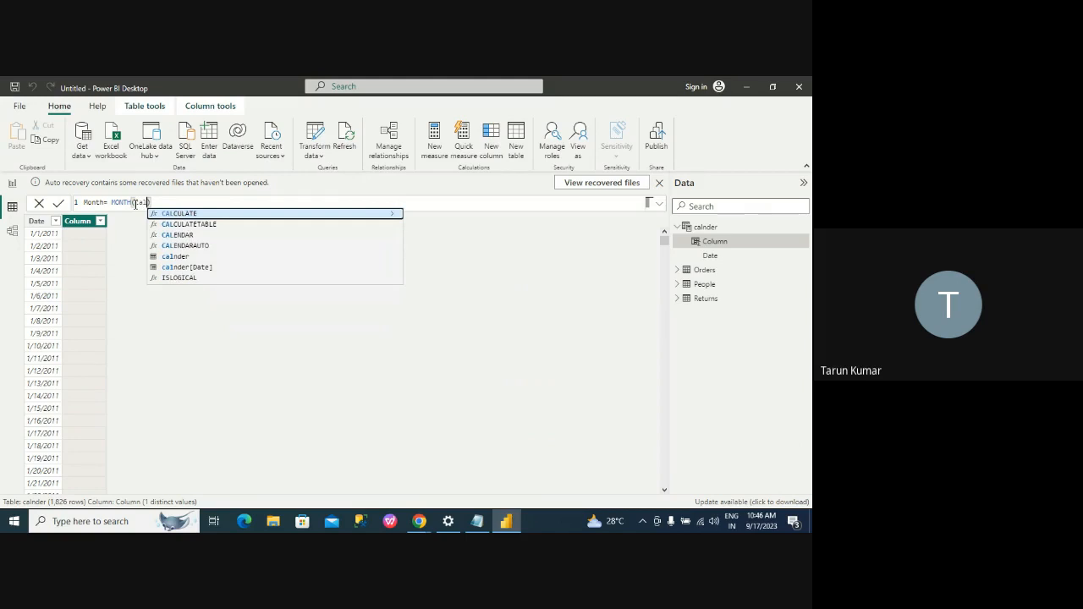
click(186, 268)
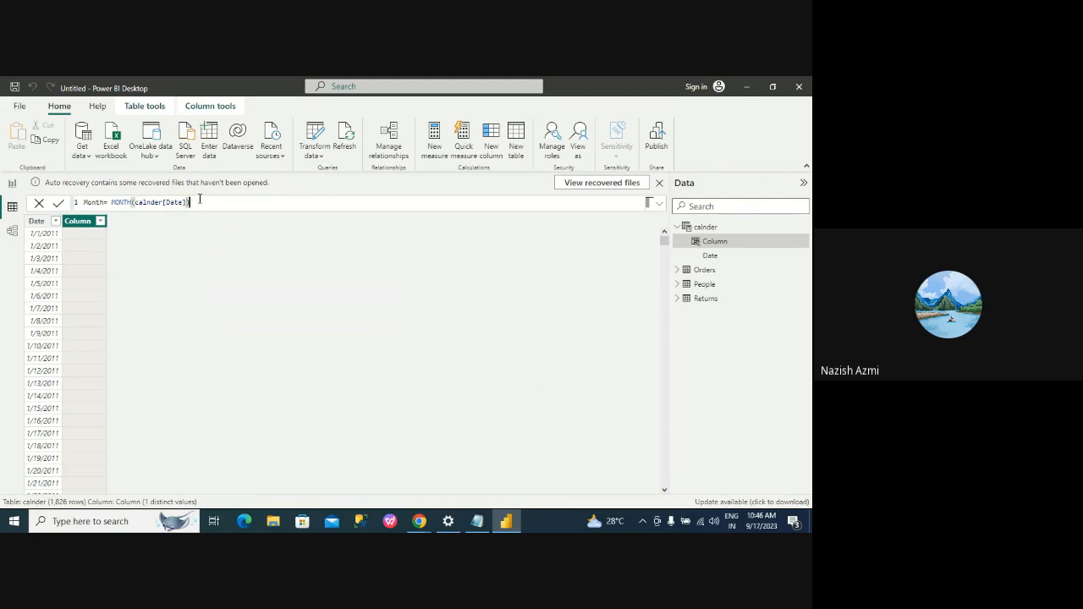
key(Return)
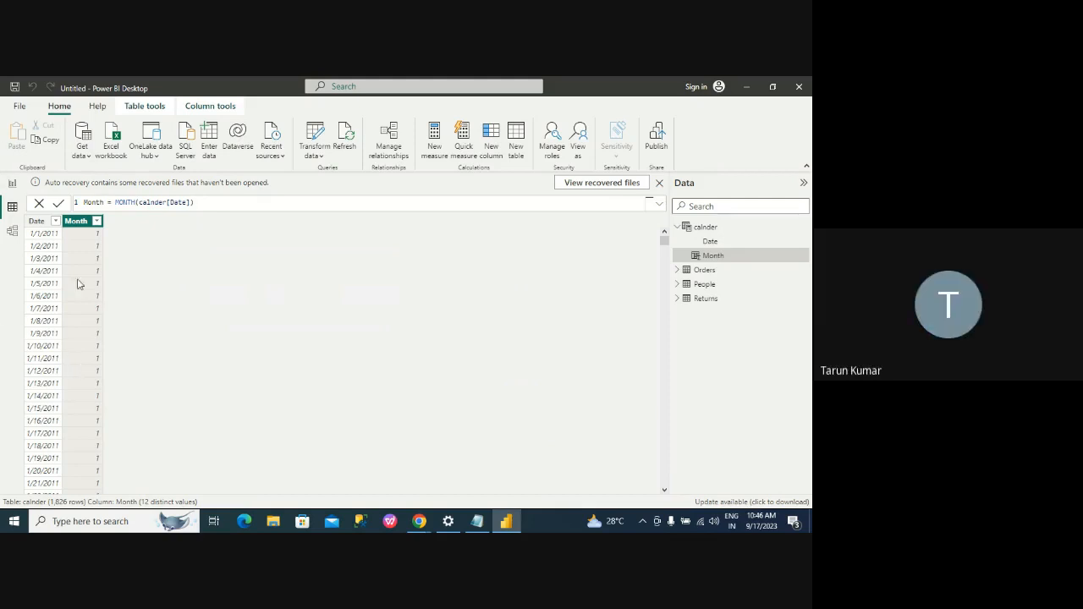
Step: Replace Date with the calnder table's Month field on the X-axis of the report's sales column chart
click(10, 185)
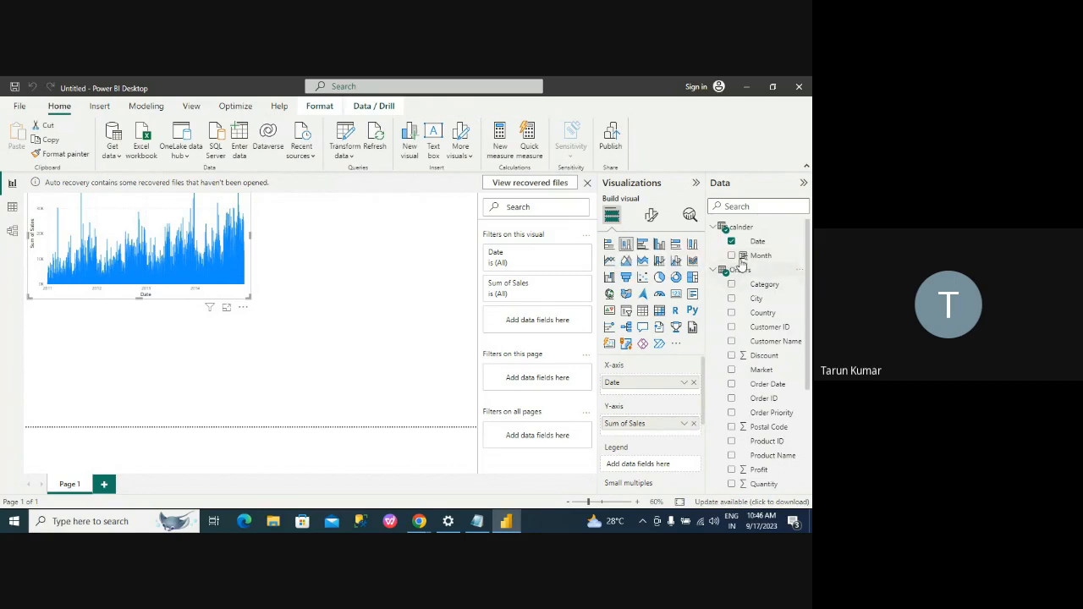
drag(748, 260, 637, 386)
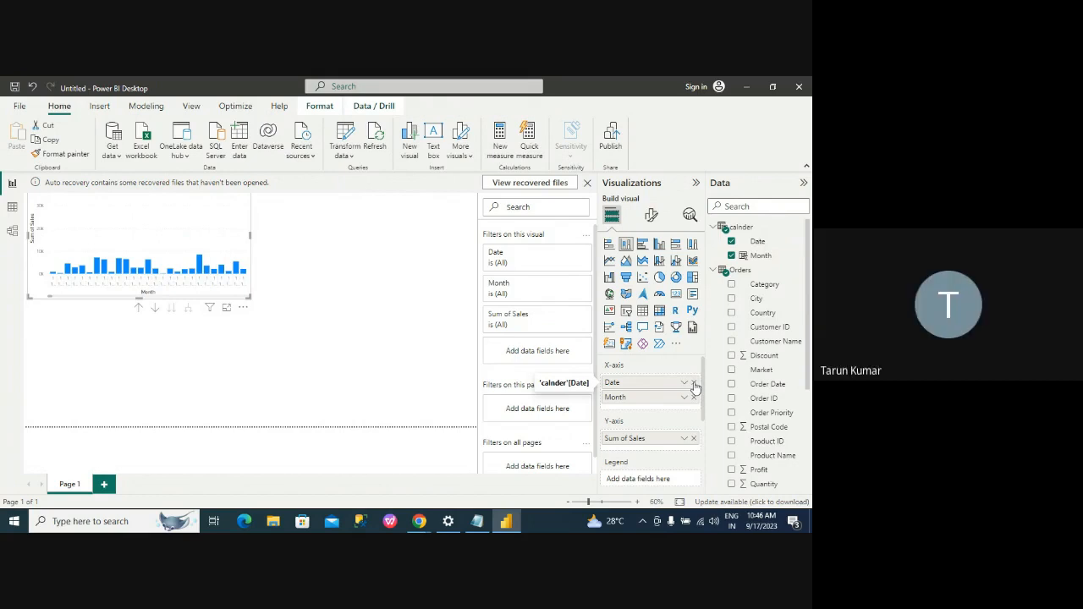
click(694, 384)
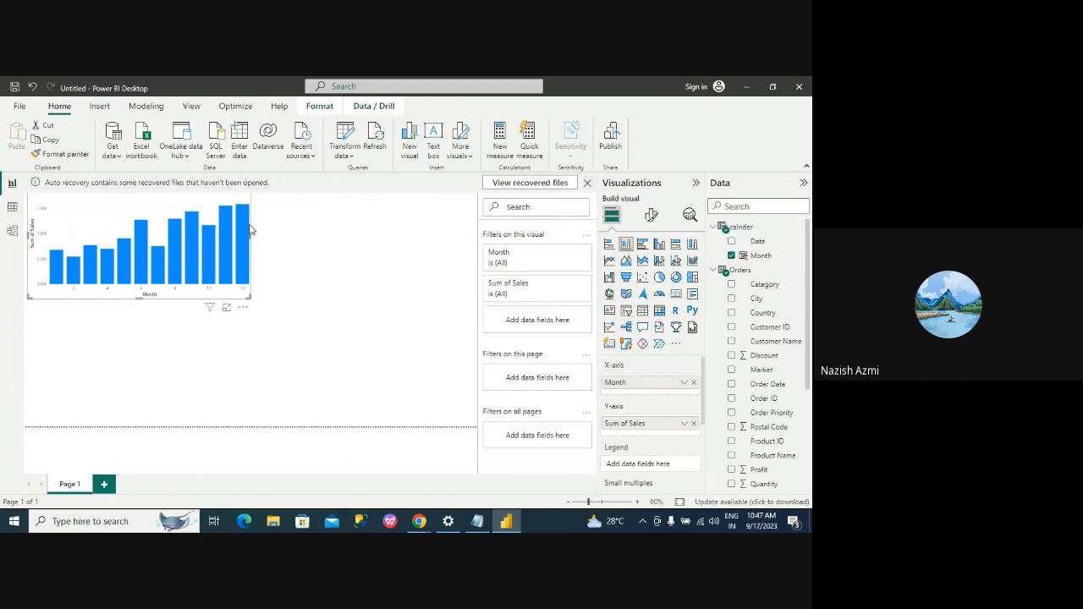
Step: Widen the monthly sales chart slightly, try it as a pie chart, and settle on a clustered column chart
drag(251, 236, 290, 244)
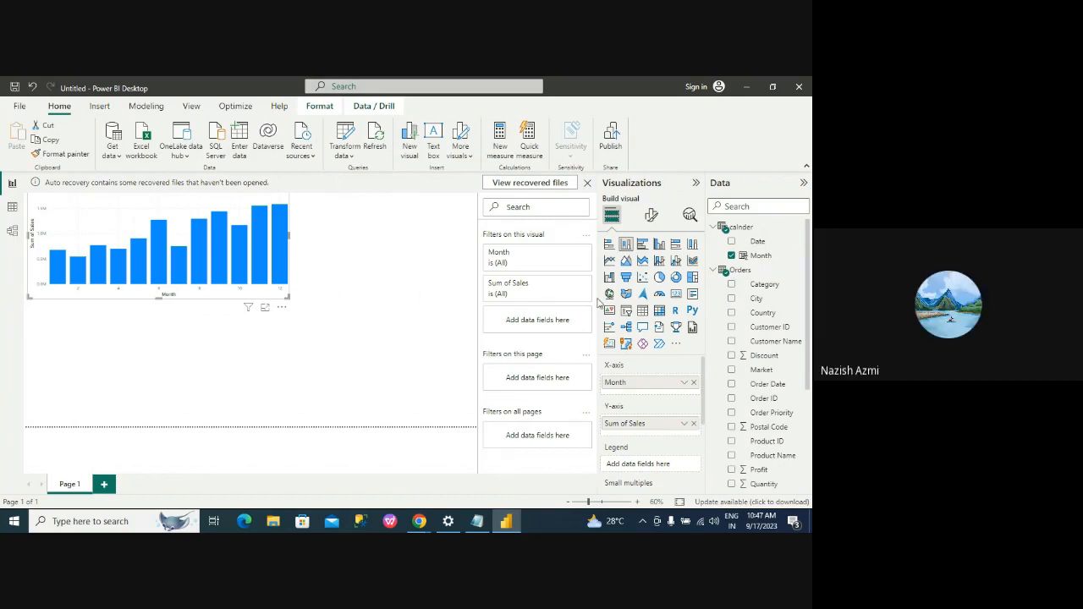
click(660, 278)
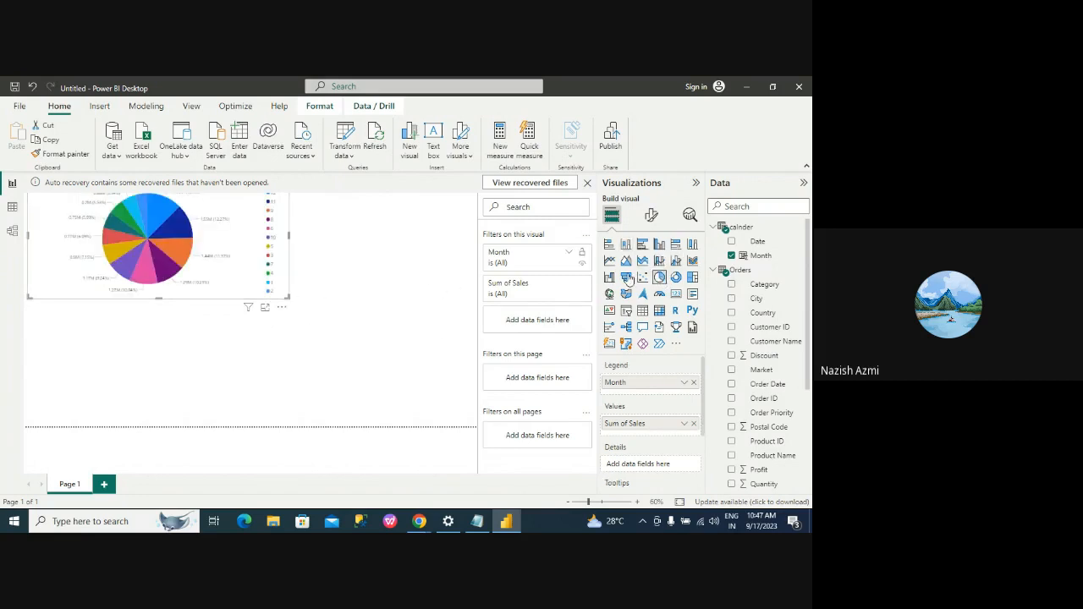
click(661, 246)
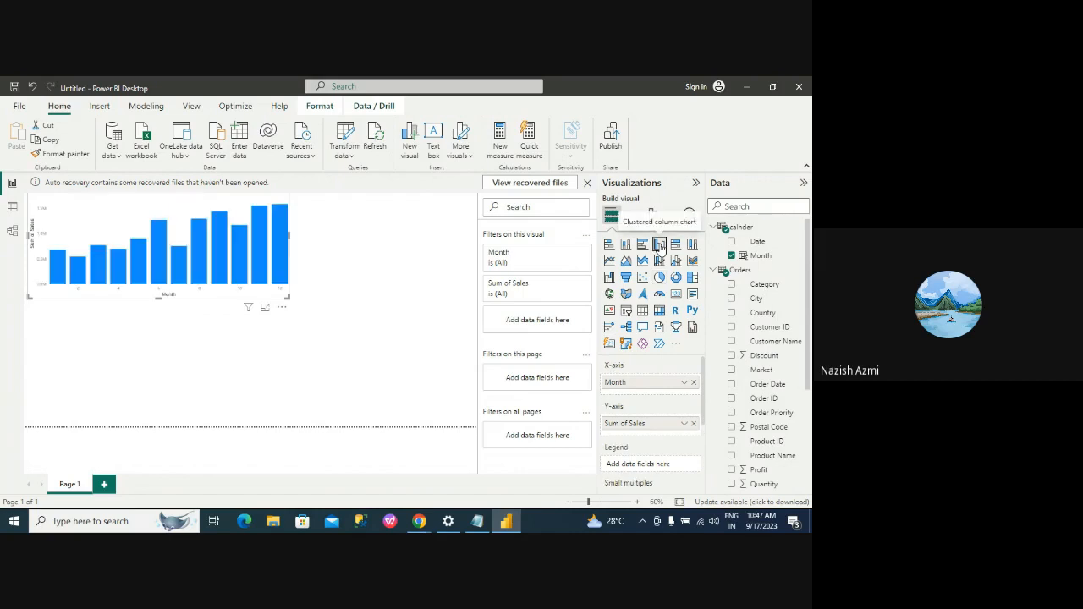
Step: Add an empty pie chart to the report page below the monthly sales chart
click(91, 356)
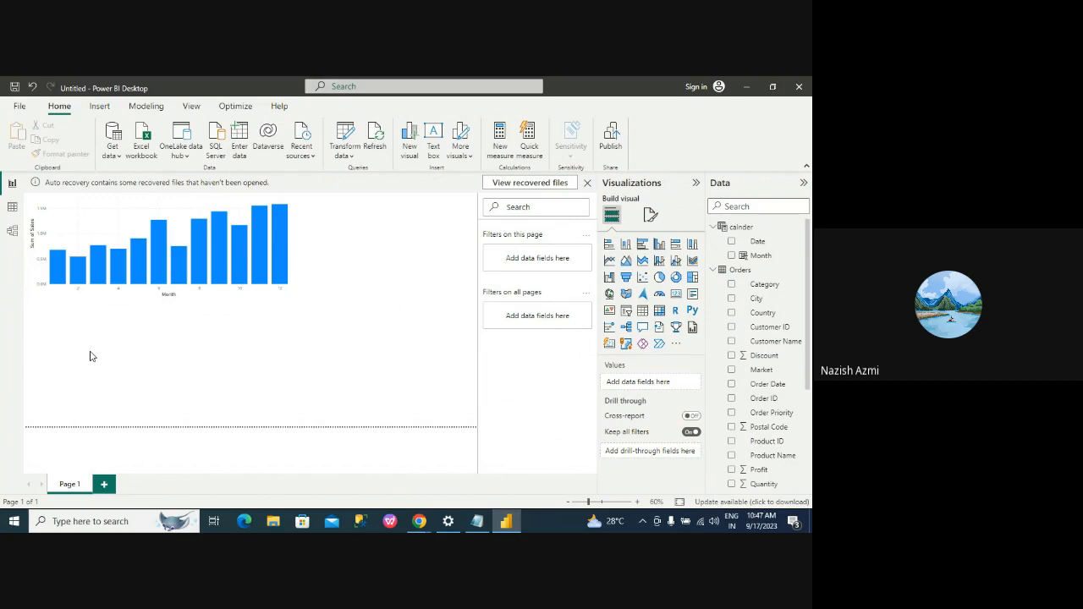
double_click(91, 356)
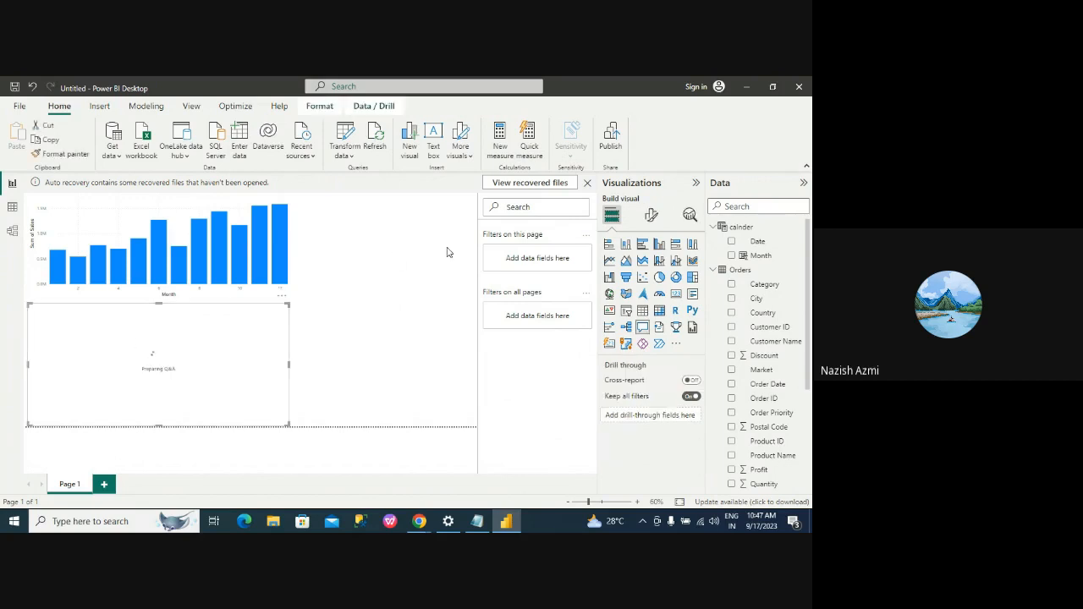
click(660, 278)
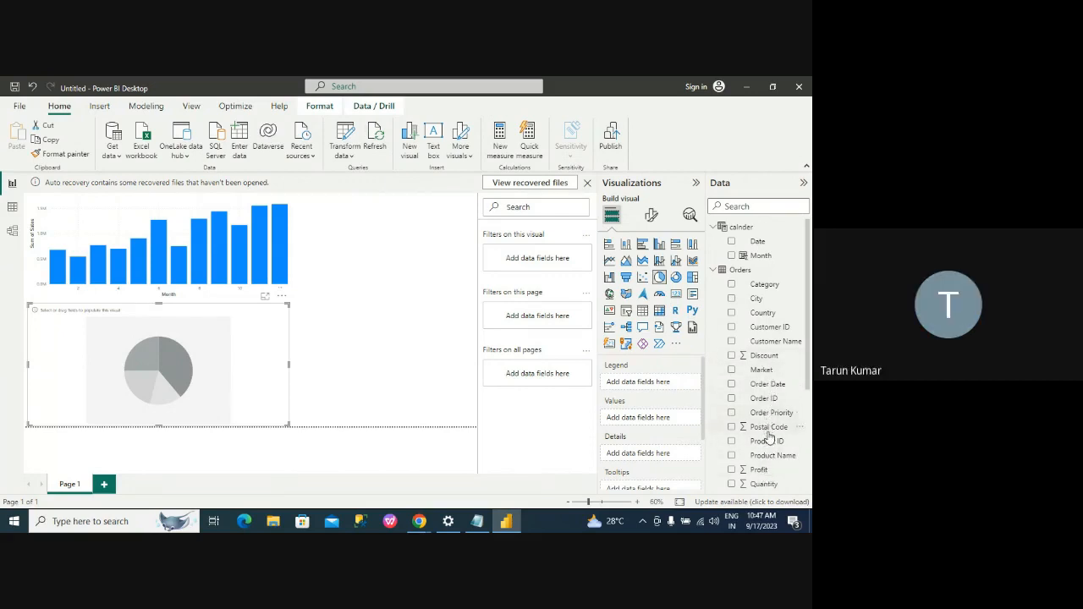
Step: Set the pie chart's values to the sum of Sales and its legend to Region, and narrow the chart slightly
drag(808, 386, 648, 421)
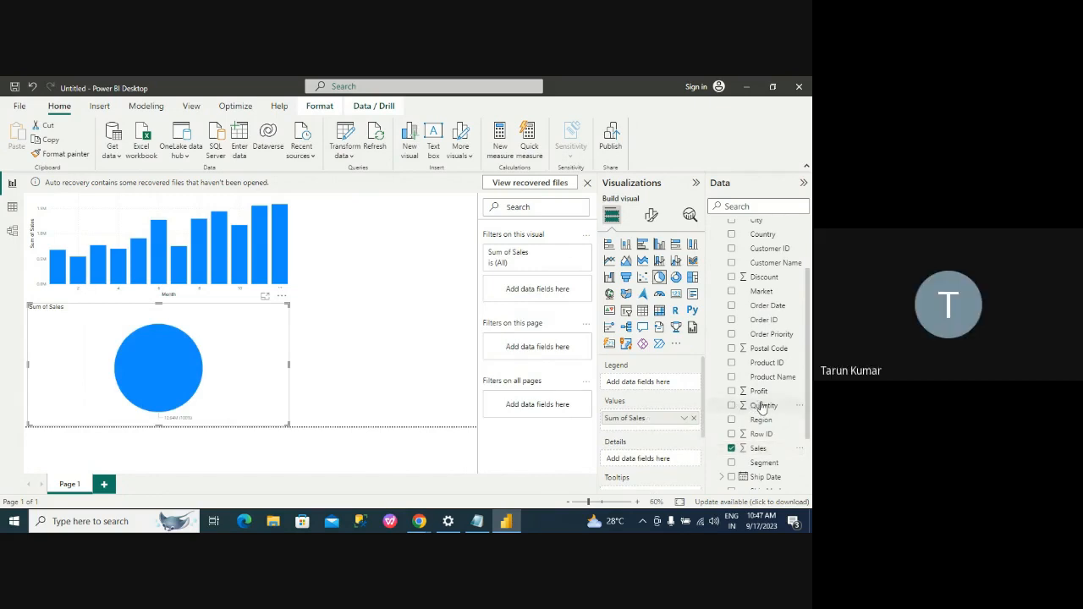
drag(757, 420, 656, 384)
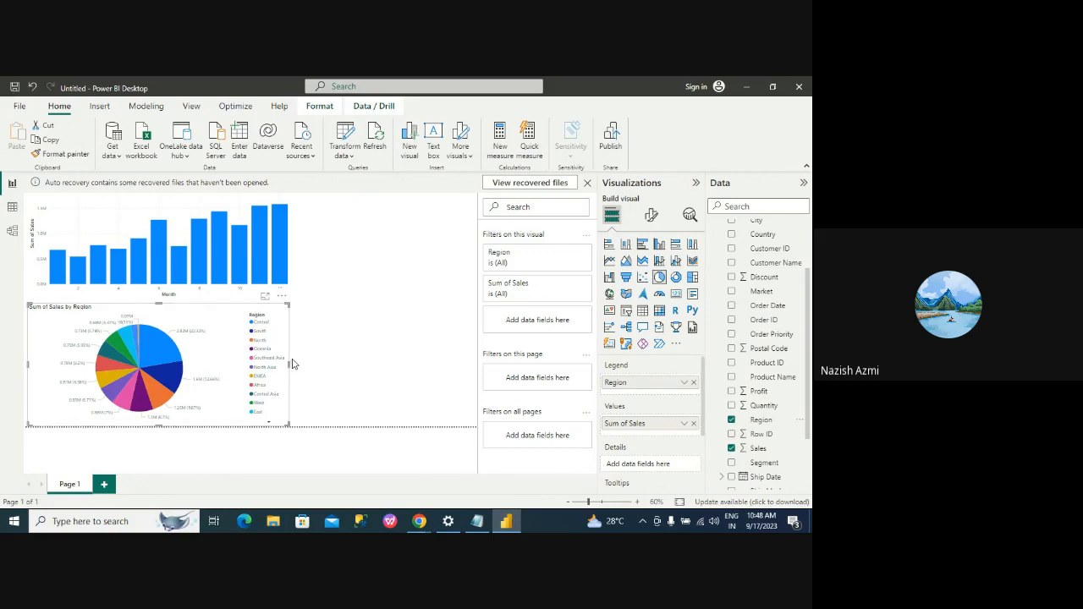
drag(288, 364, 251, 373)
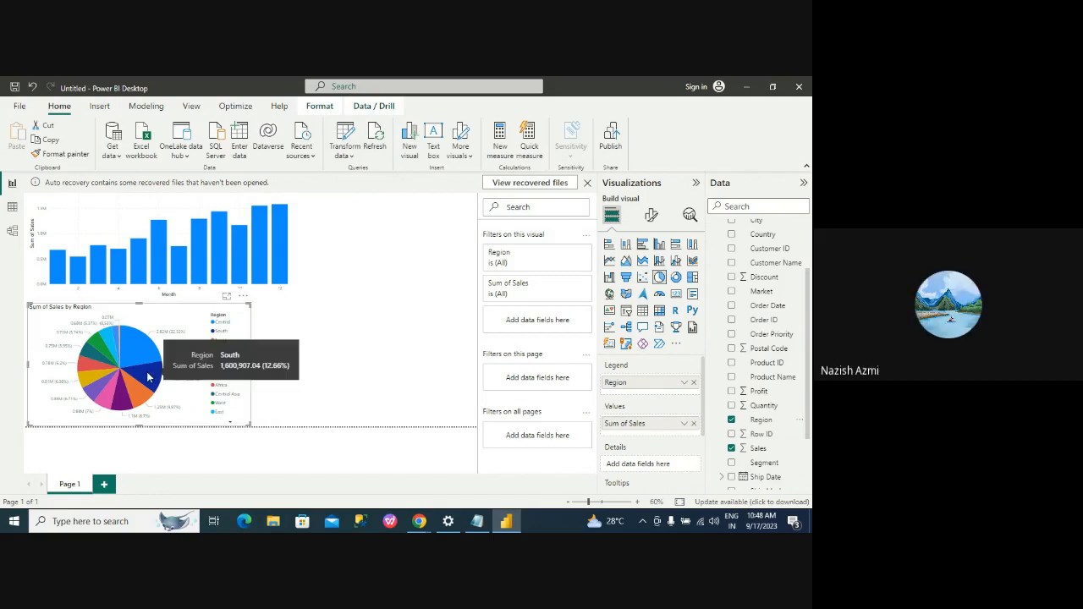
Step: Add a filled map beside the monthly sales chart with Country as its location, and change its type to Map
mouse_move(141, 396)
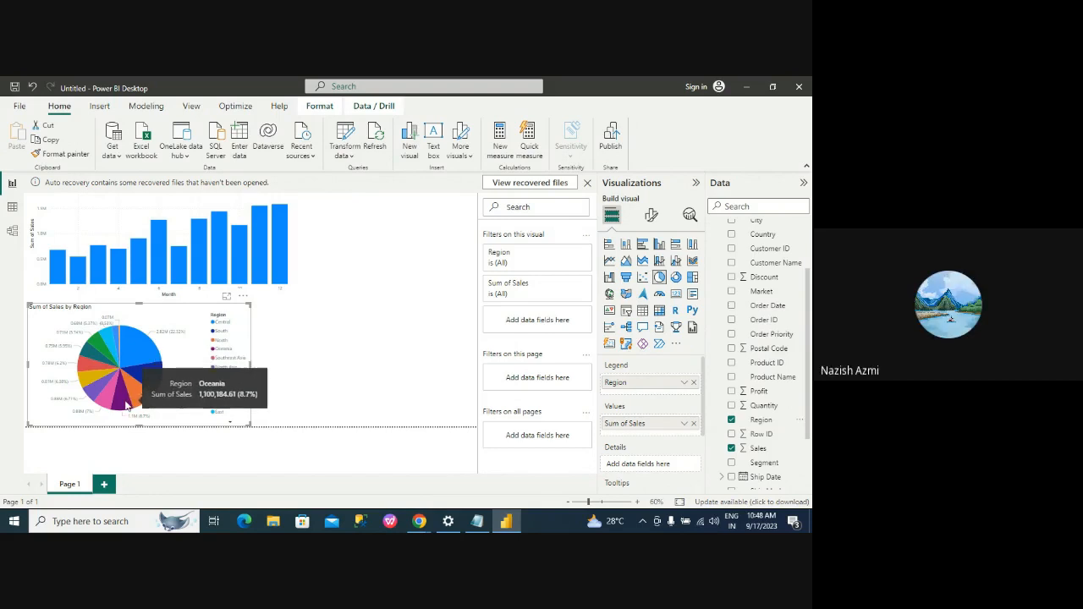
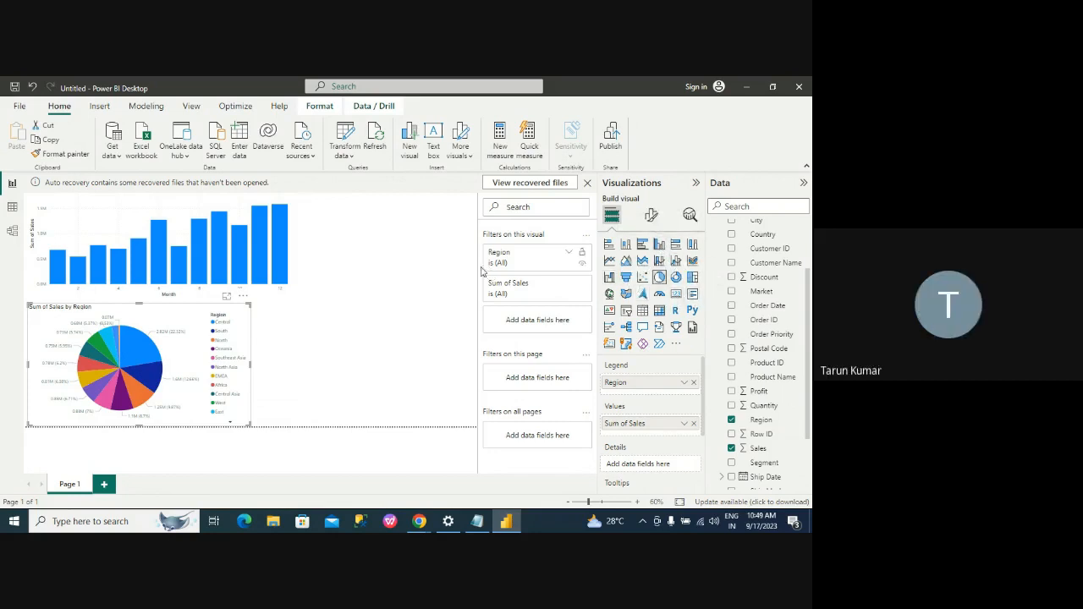
click(385, 257)
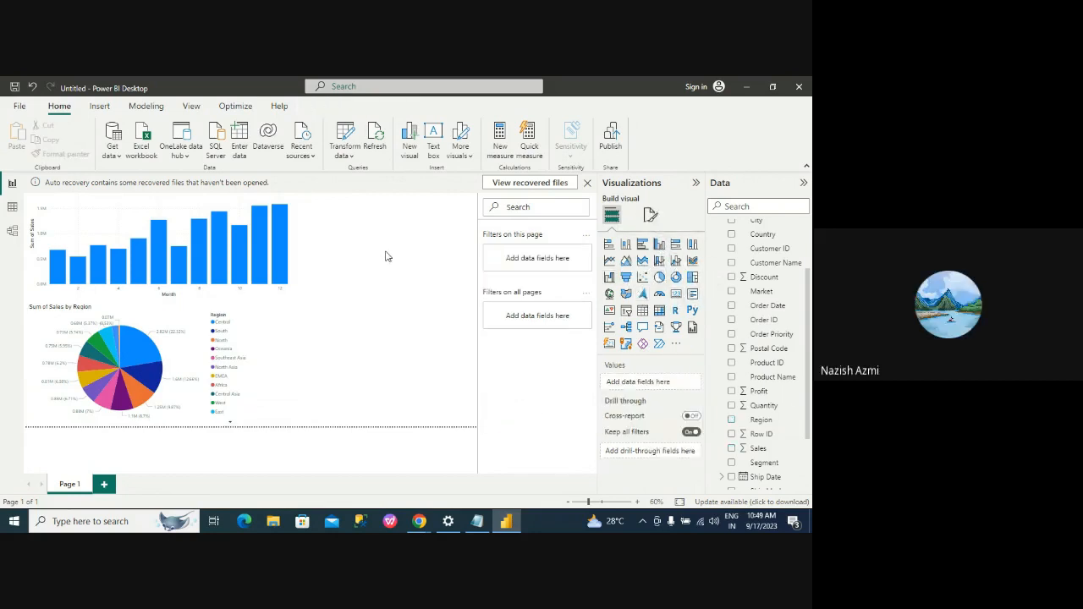
double_click(385, 256)
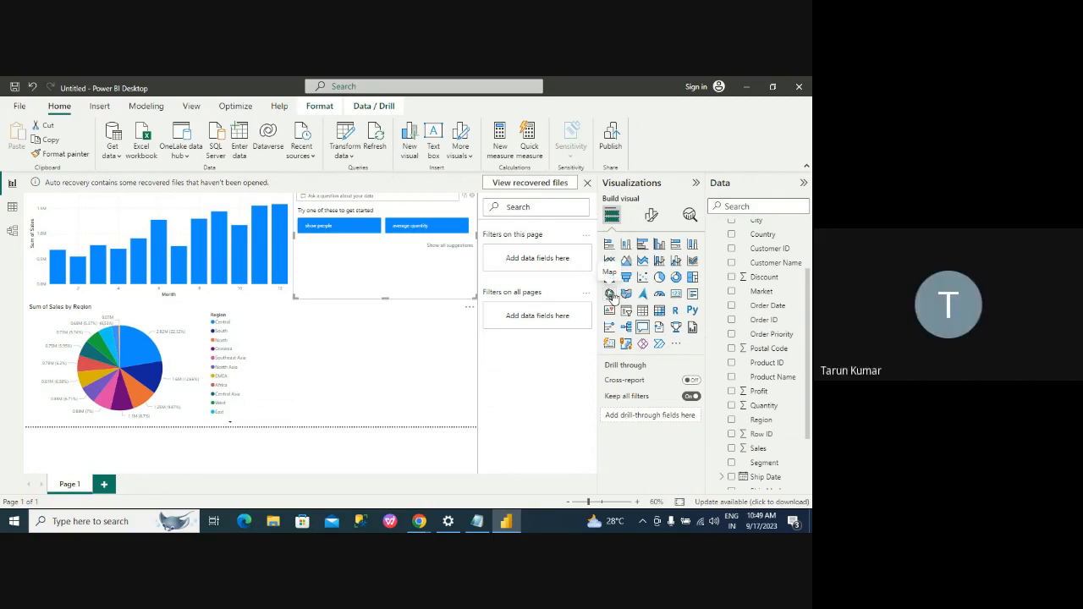
click(610, 294)
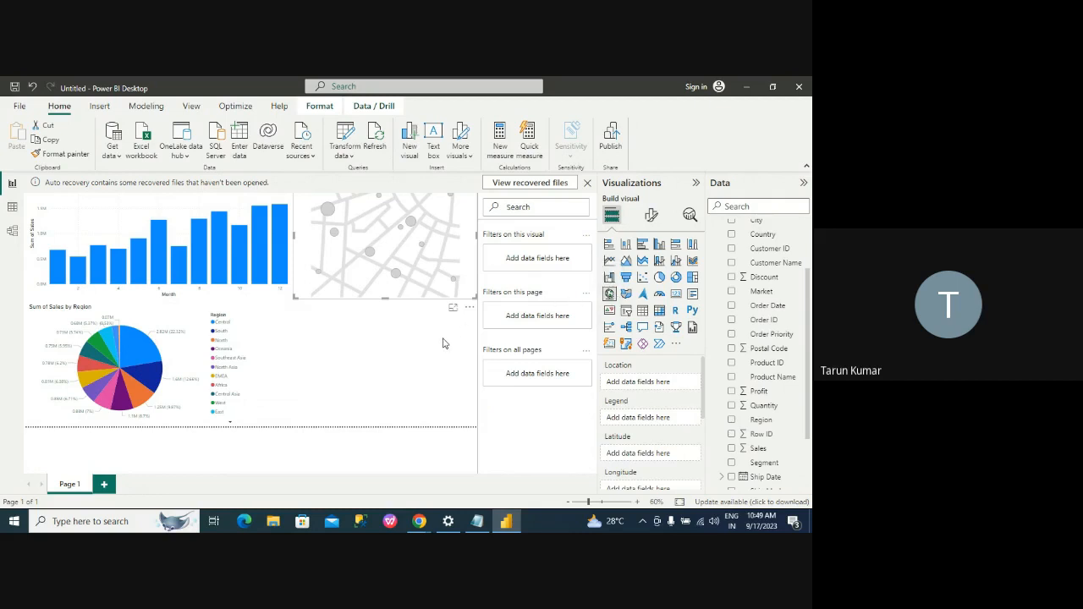
click(627, 294)
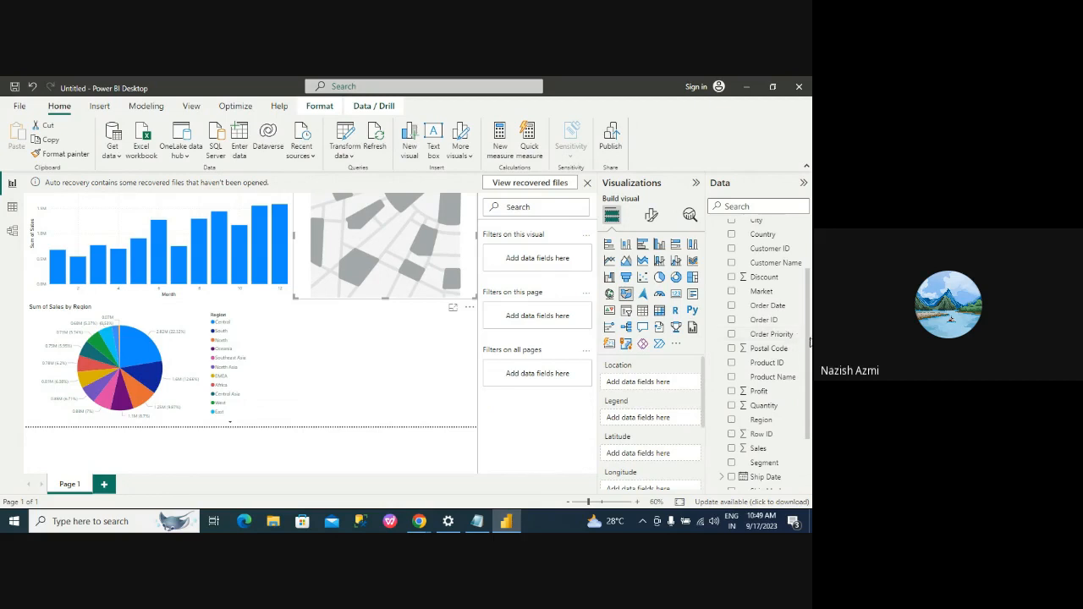
drag(808, 339, 662, 386)
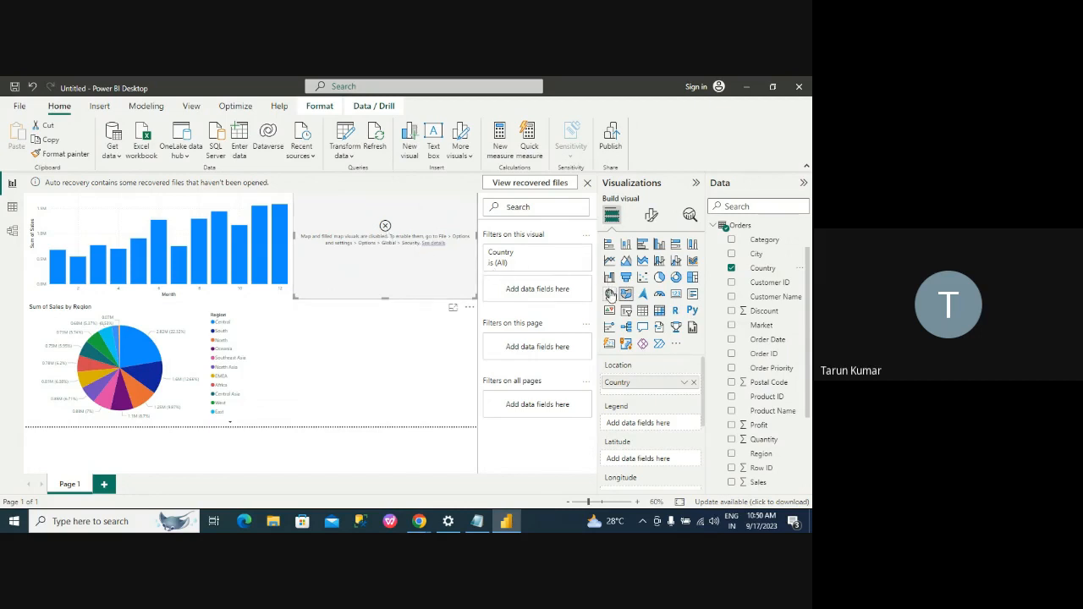
click(609, 295)
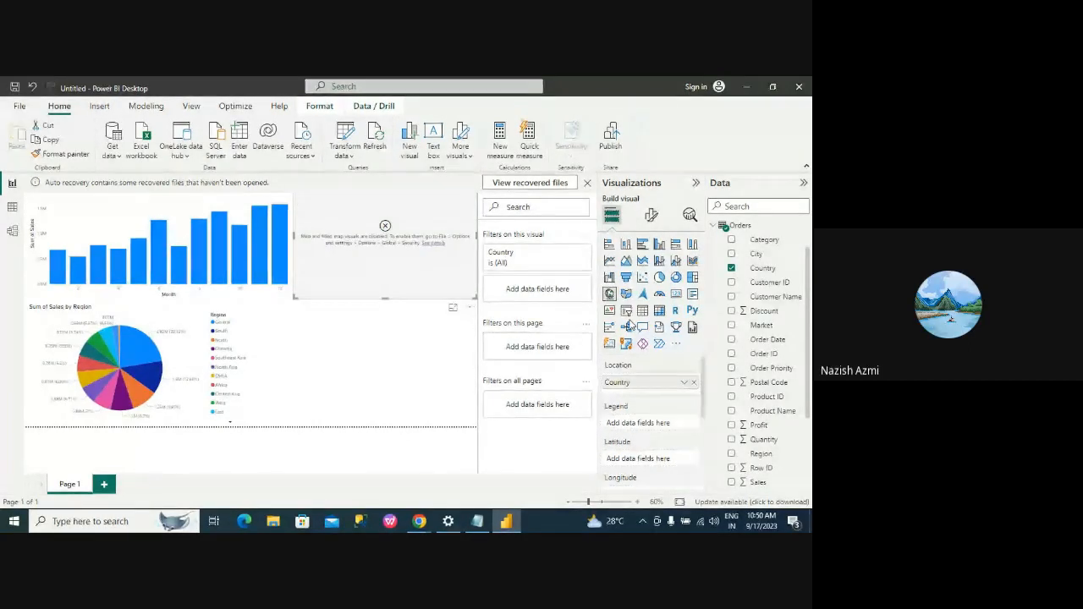
Step: Read the details of the notice shown in the country map visual
click(432, 243)
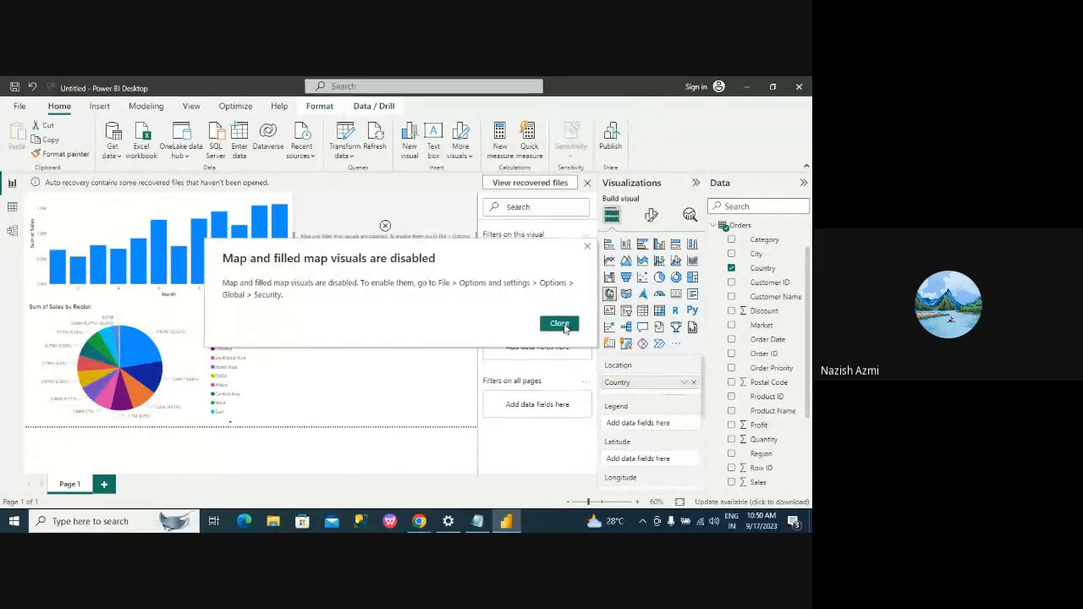
click(561, 325)
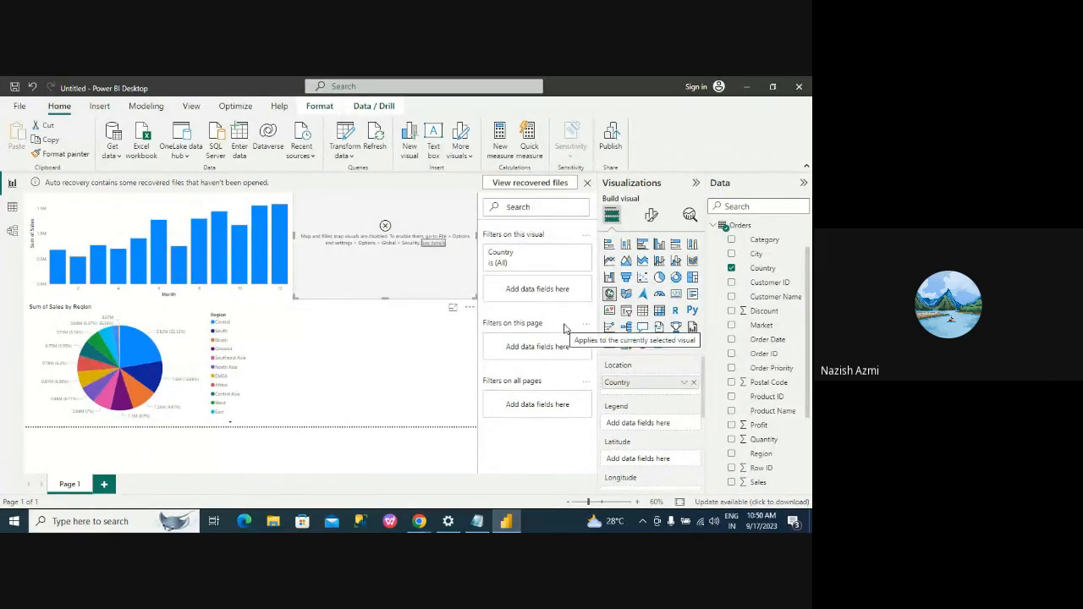
click(434, 243)
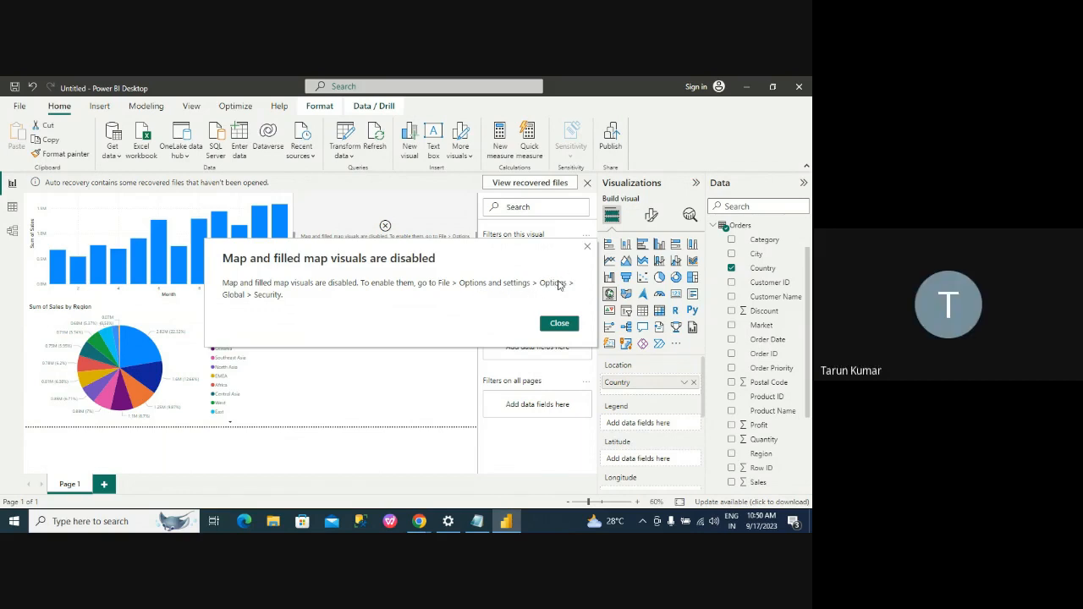
click(560, 323)
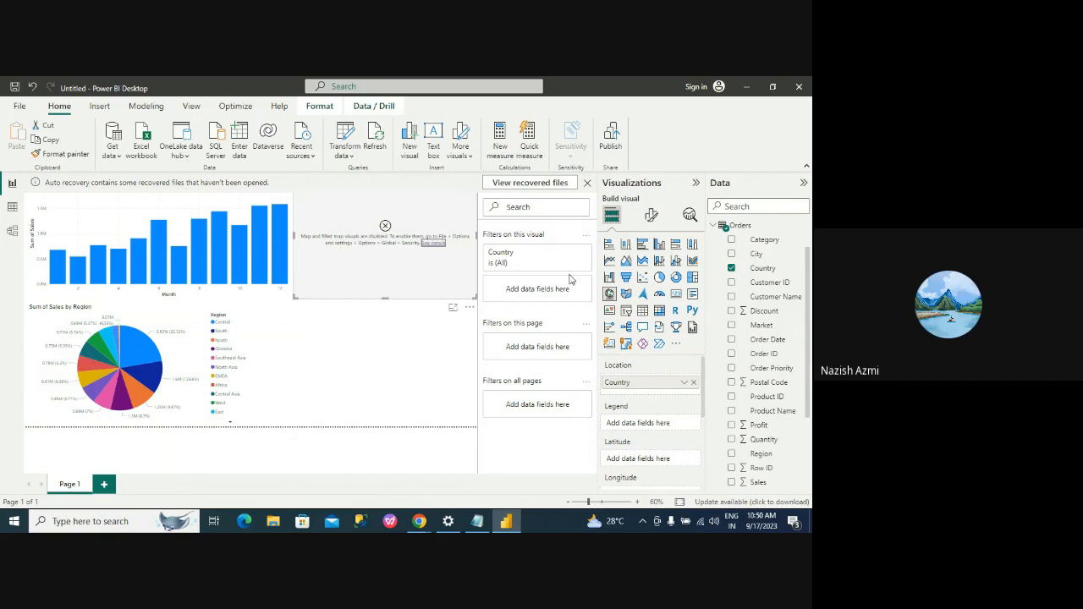
Step: Enable Use Map and Filled Map visuals in the global Security options
click(18, 107)
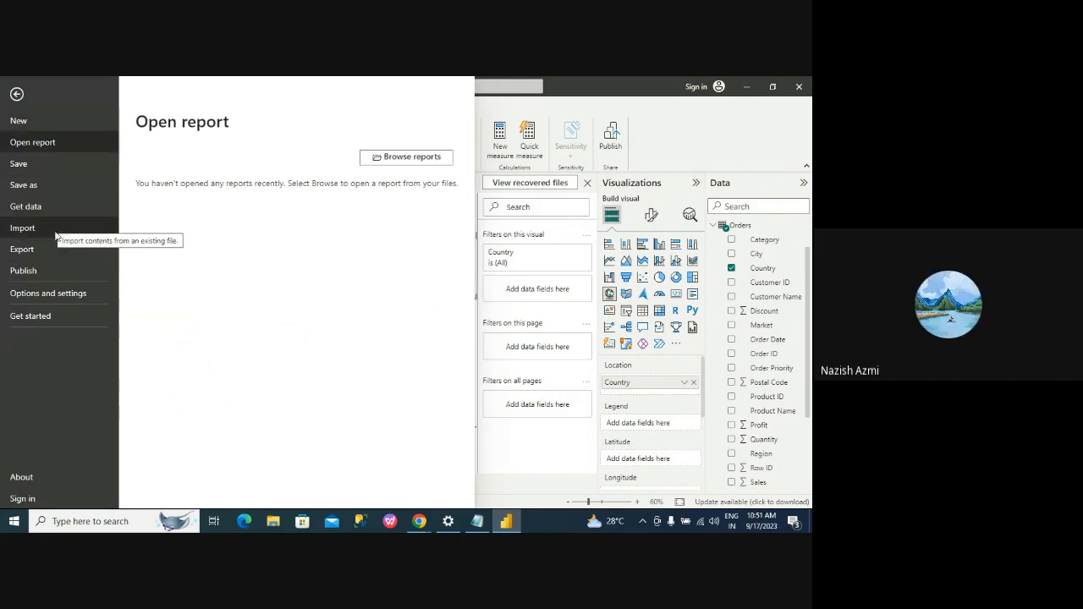
click(71, 296)
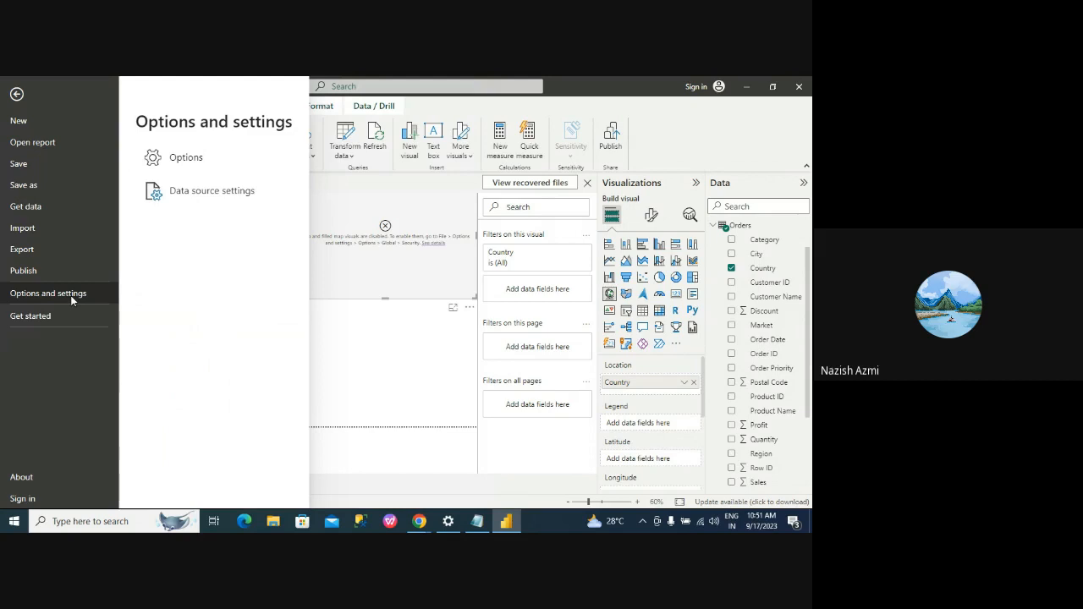
click(210, 167)
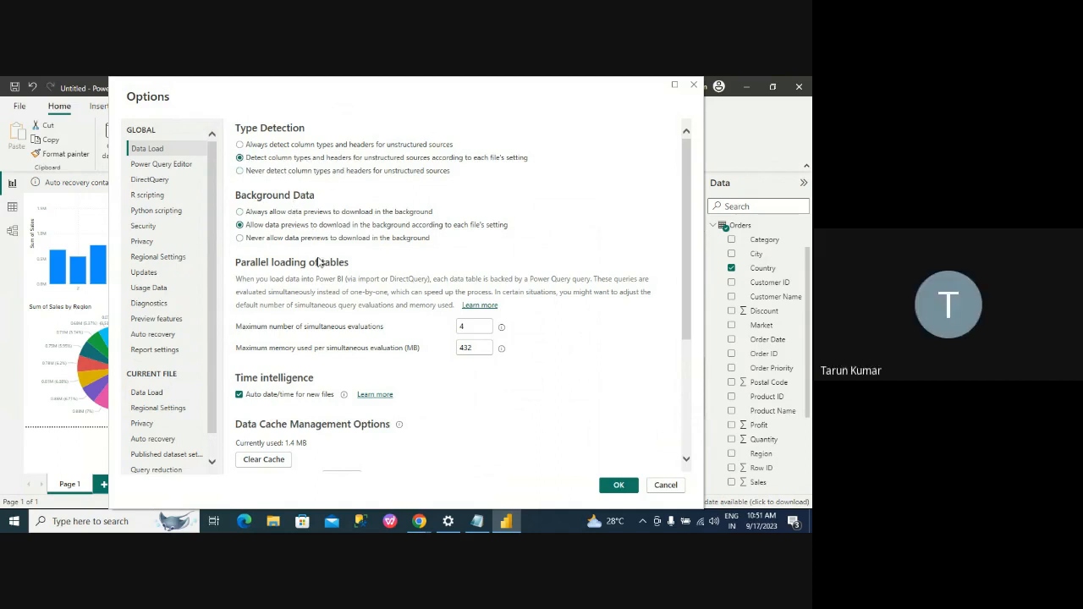
click(152, 229)
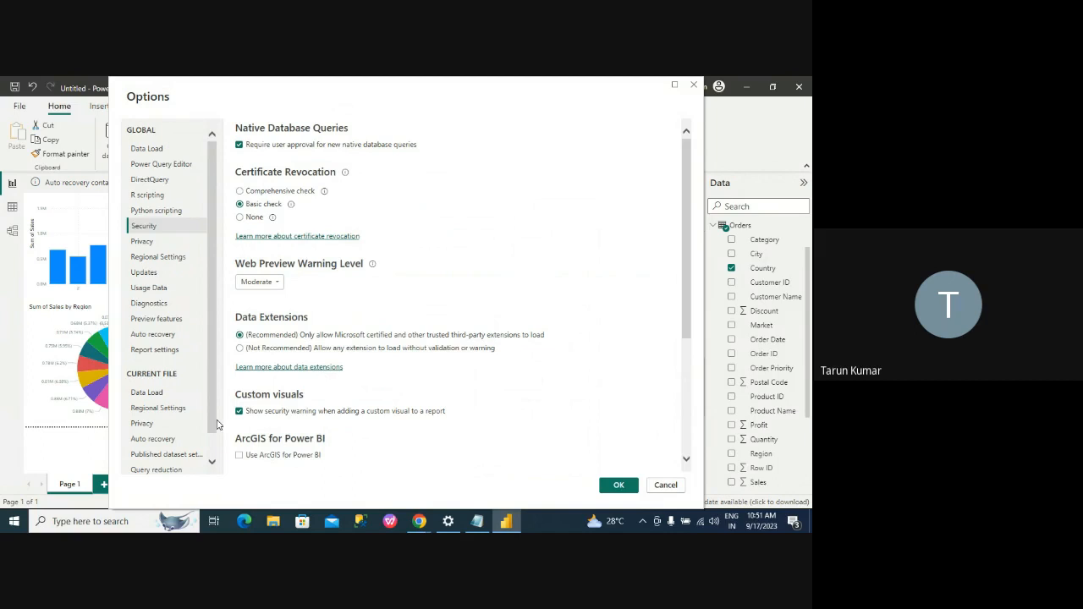
scroll(215, 443, down, 1)
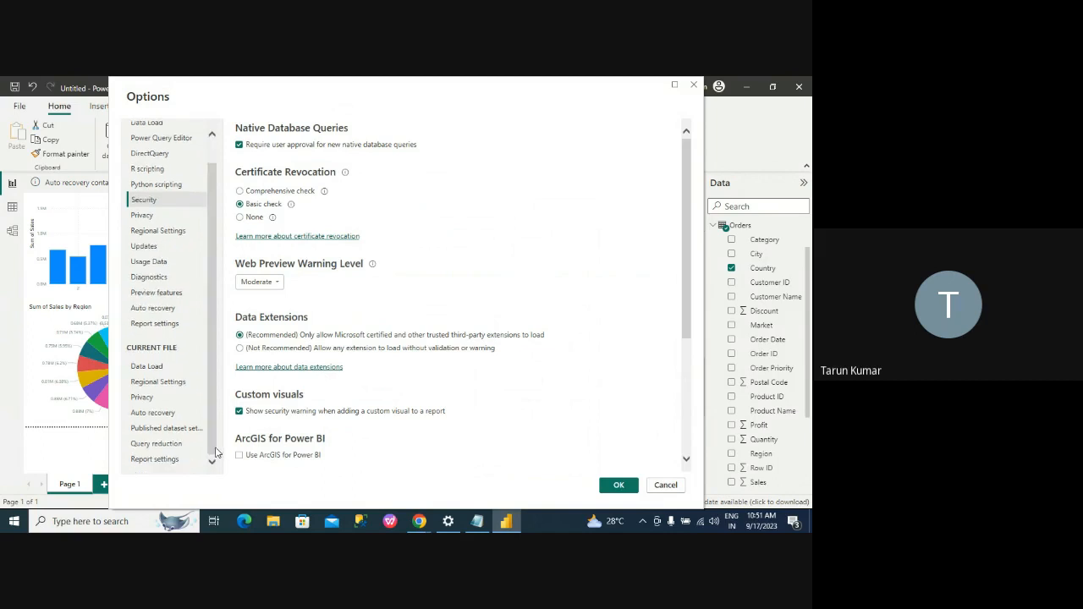
drag(689, 328, 694, 390)
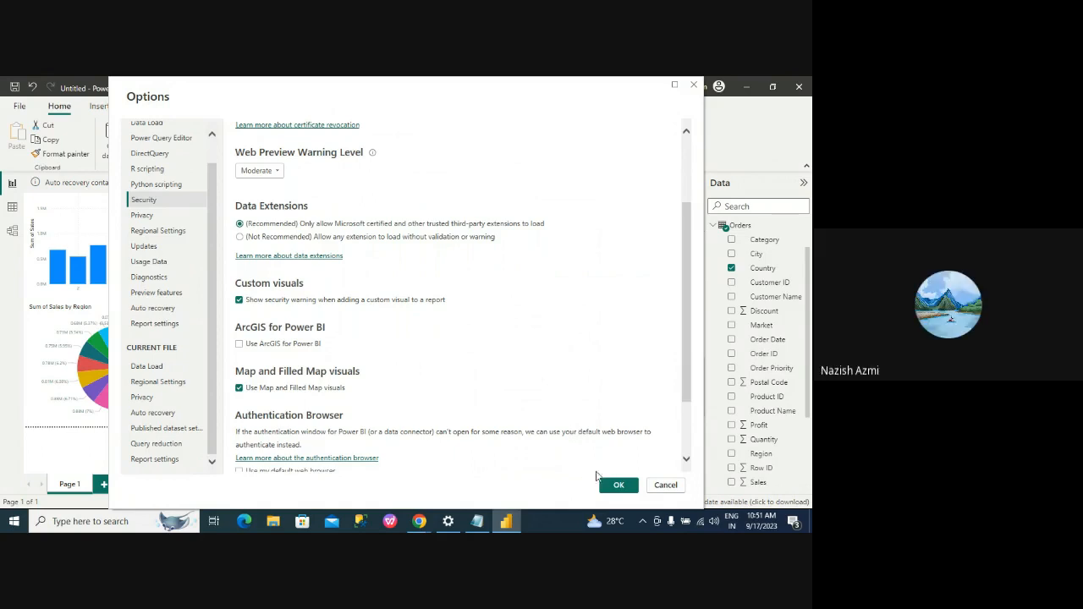
click(618, 486)
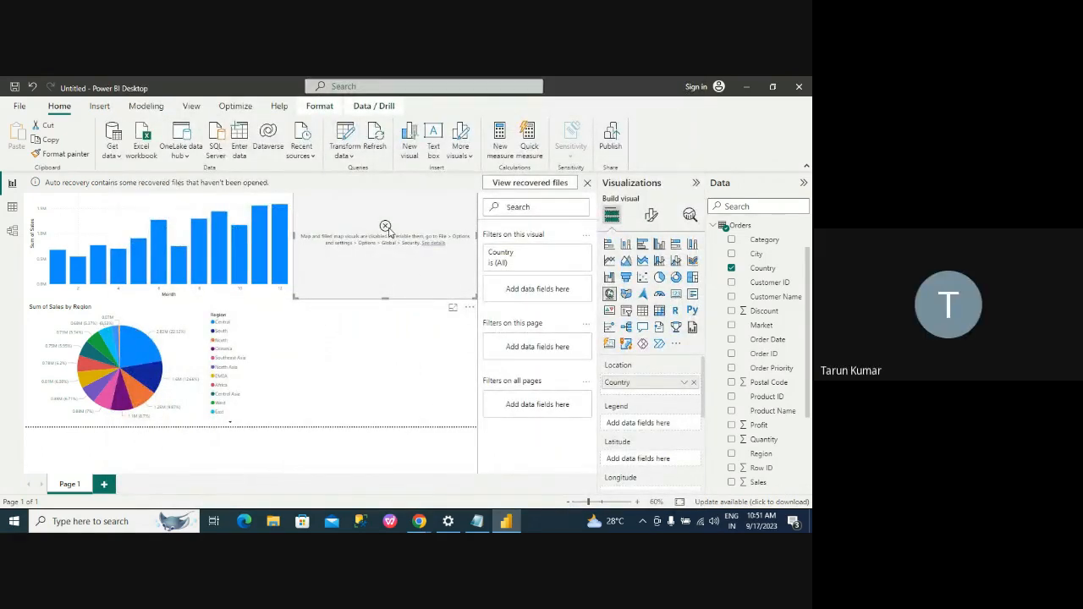
Step: Try the country visual as a filled map with Sales as its legend, and change it back to the Map type
click(627, 294)
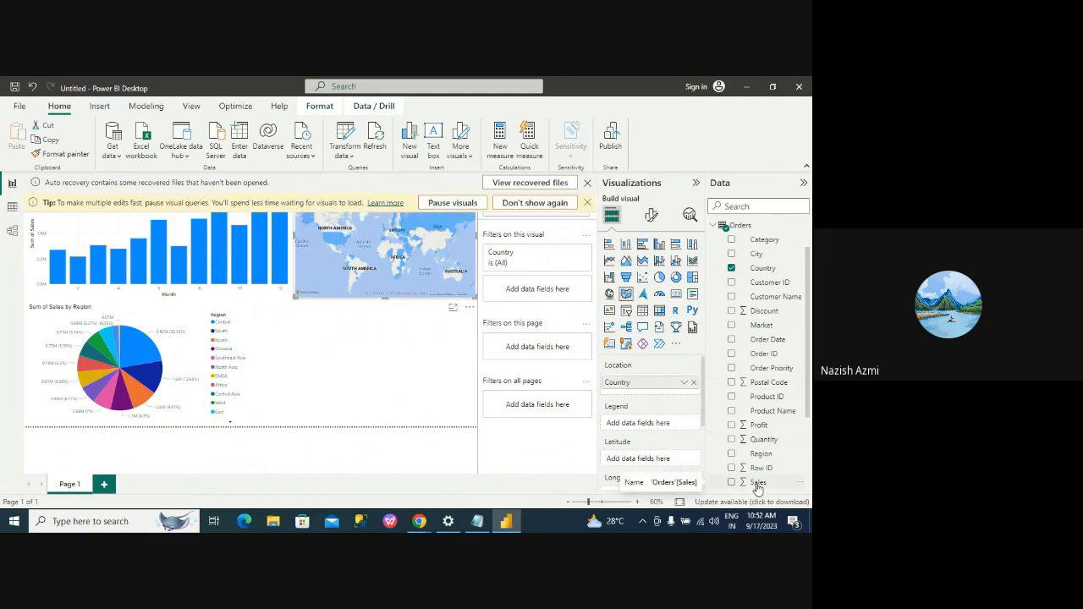
drag(758, 485, 650, 429)
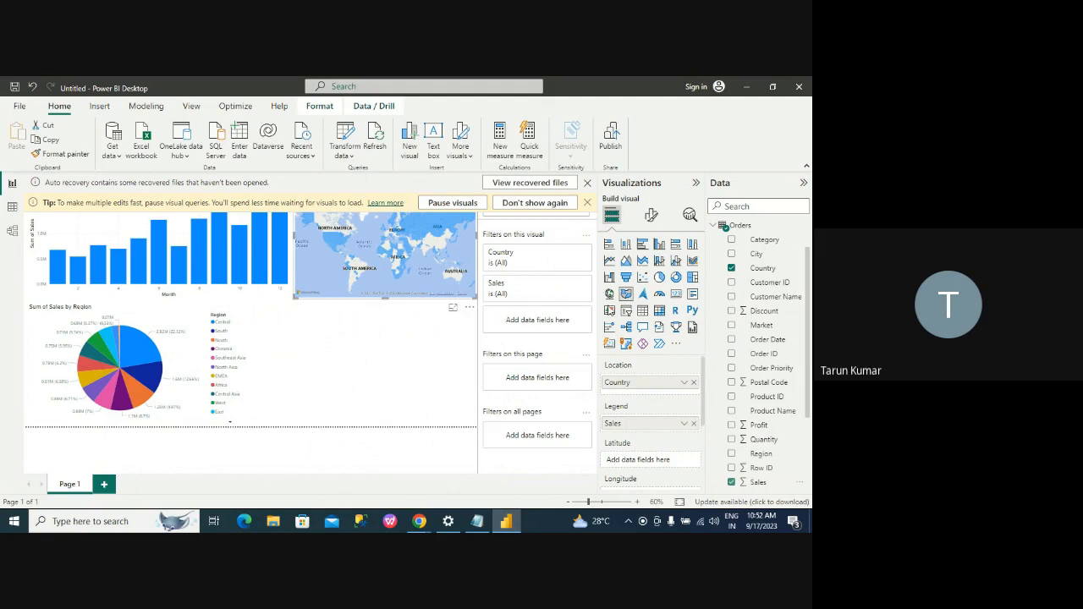
click(609, 295)
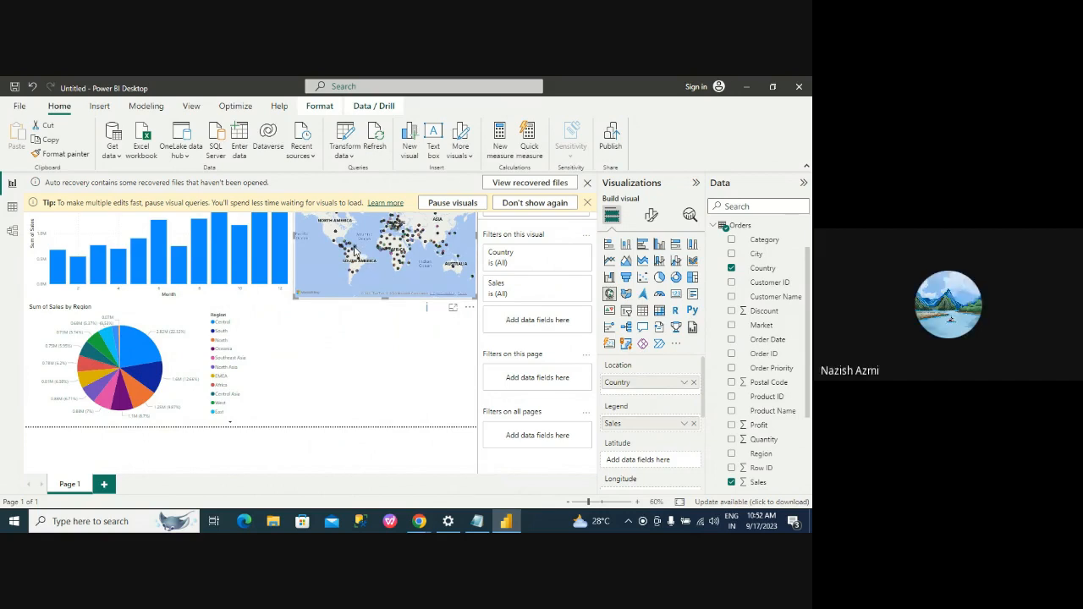
mouse_move(355, 252)
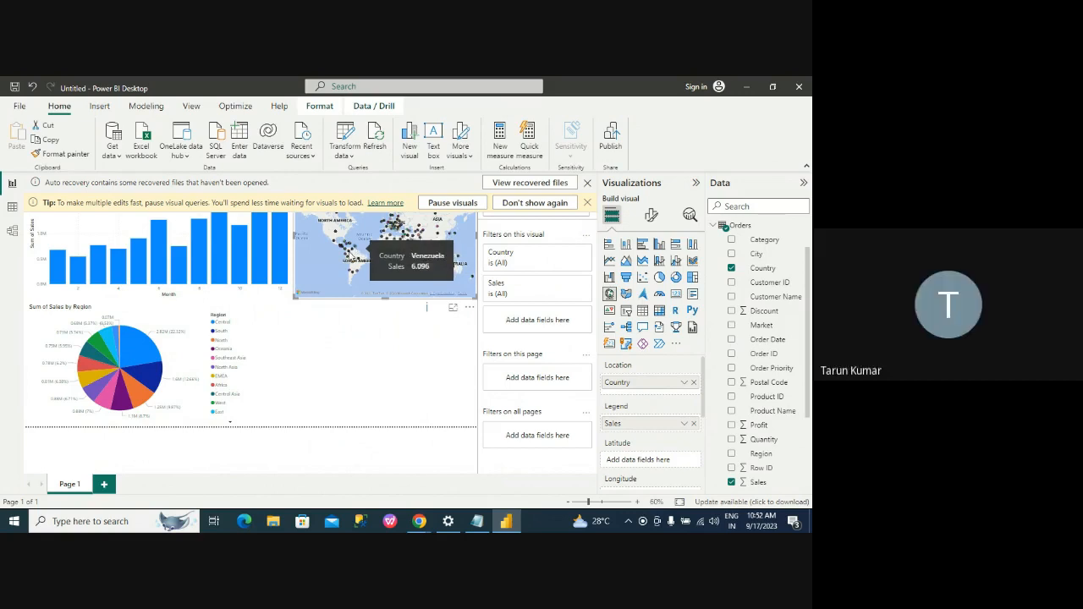
Step: Replace the map's Sales legend with the sum of Sales as bubble size, and make the map taller
click(693, 425)
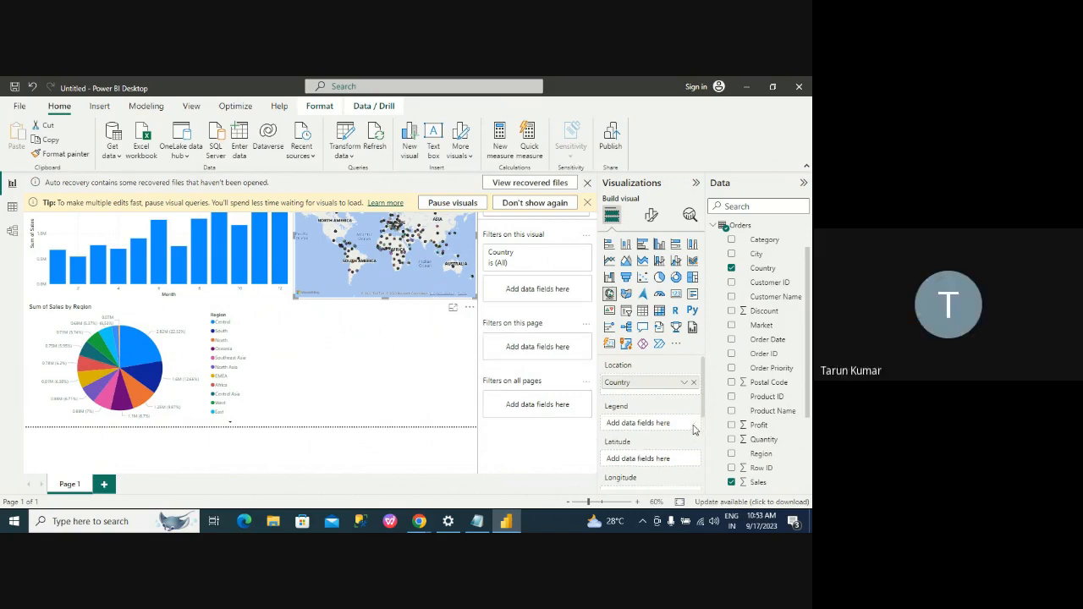
drag(701, 414, 704, 455)
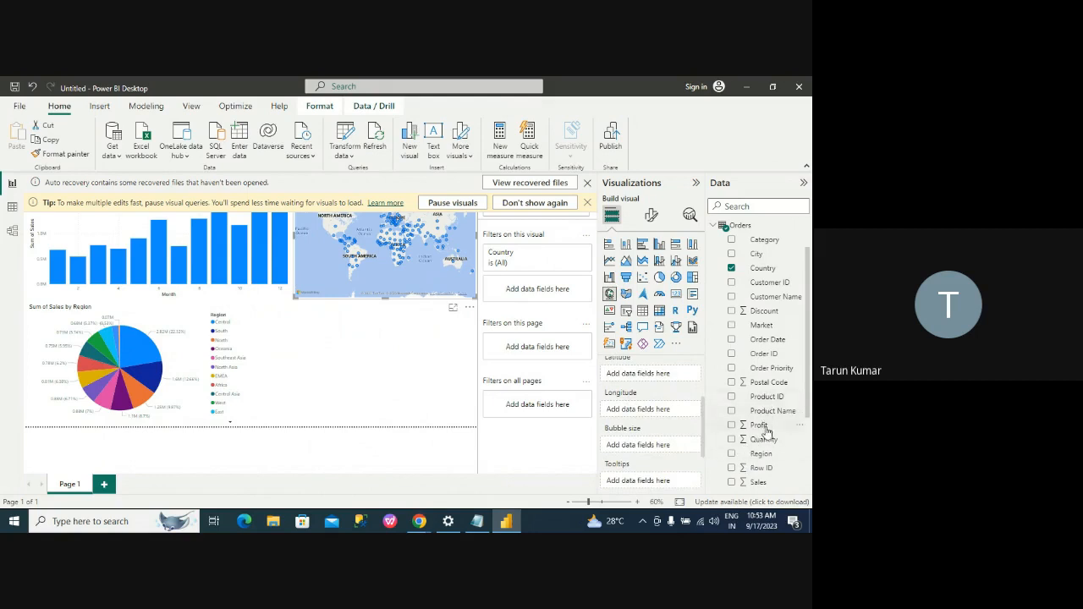
drag(765, 483, 660, 444)
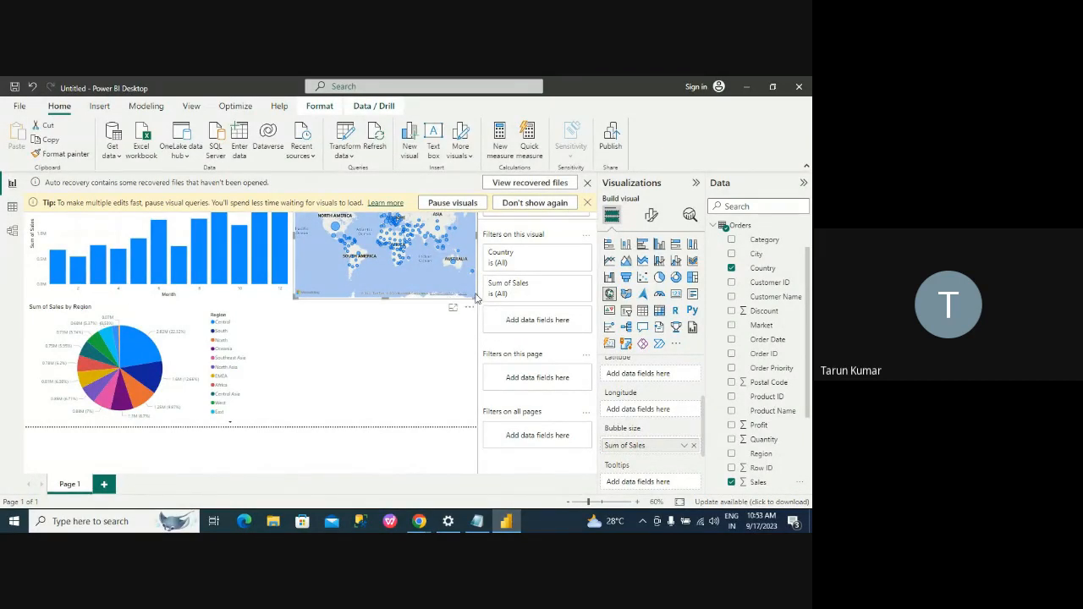
drag(471, 296, 471, 353)
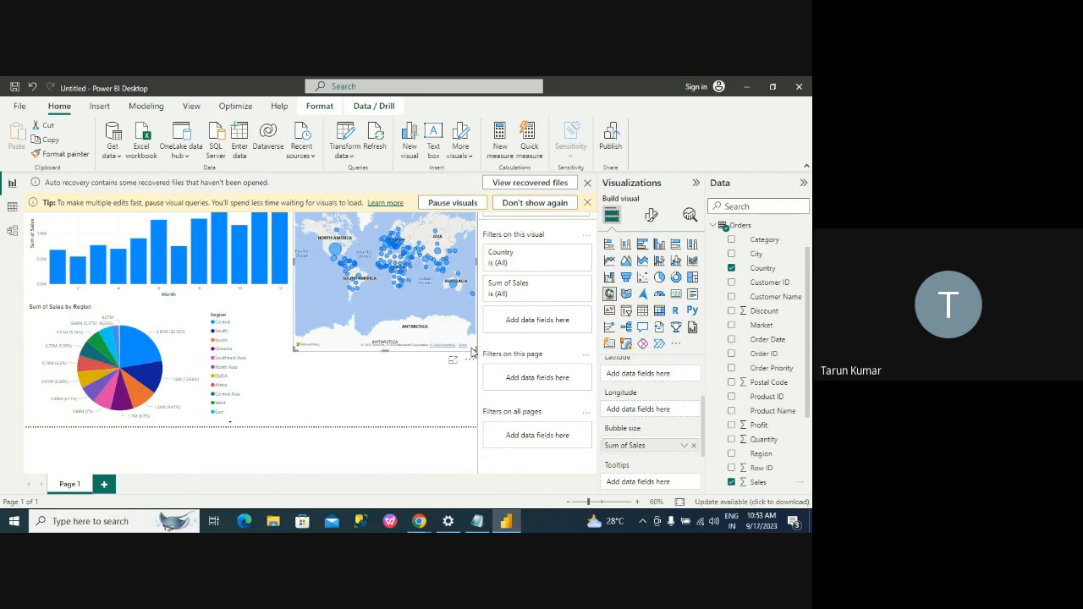
click(587, 206)
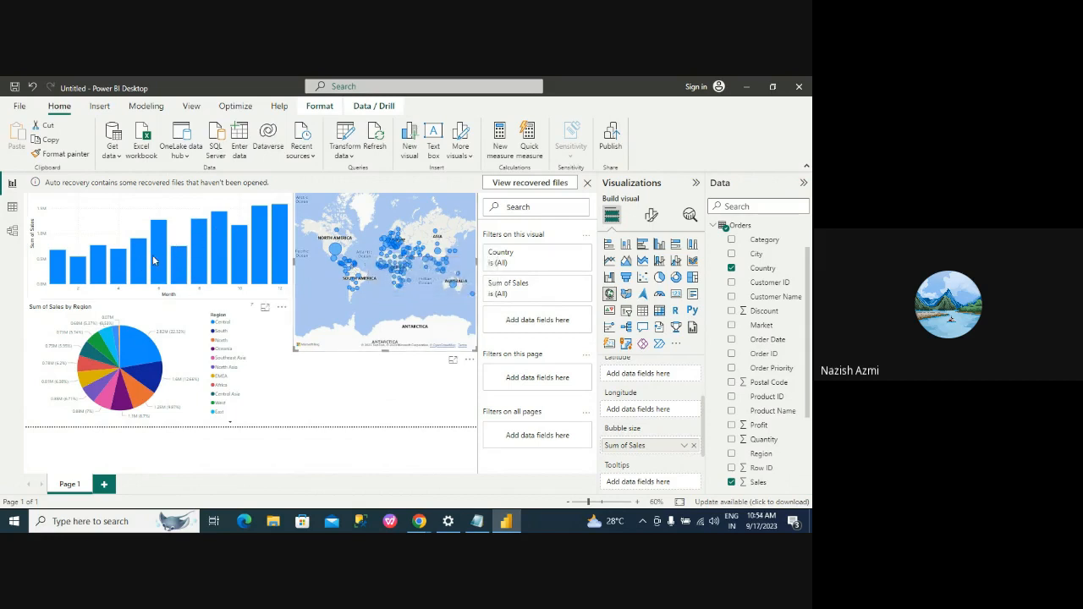
Step: View the order records behind the month 9 column of the monthly sales chart, and return to the report
mouse_move(153, 255)
click(104, 484)
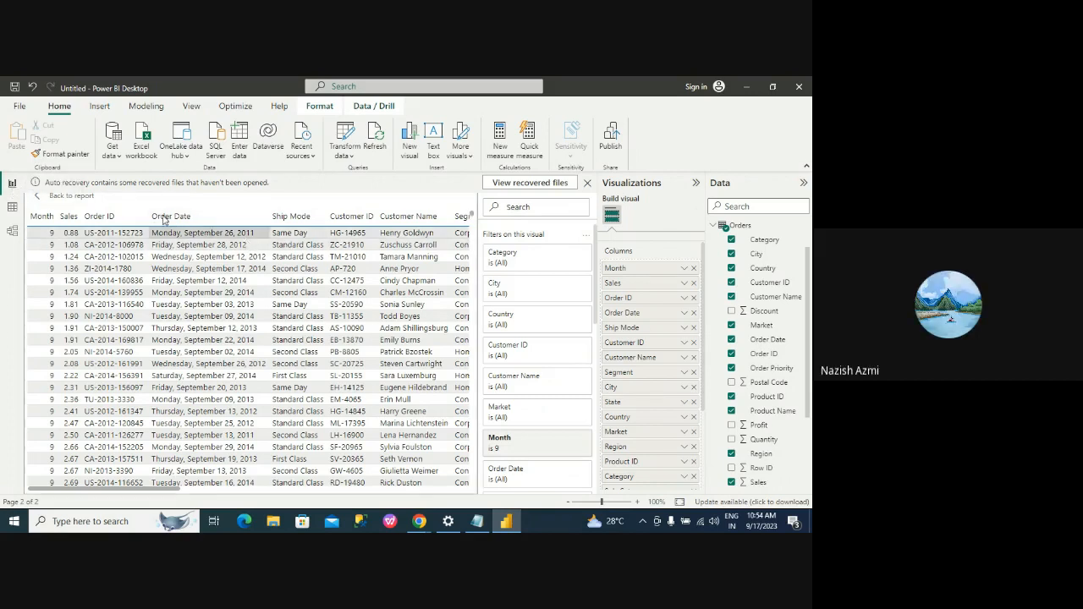
click(71, 198)
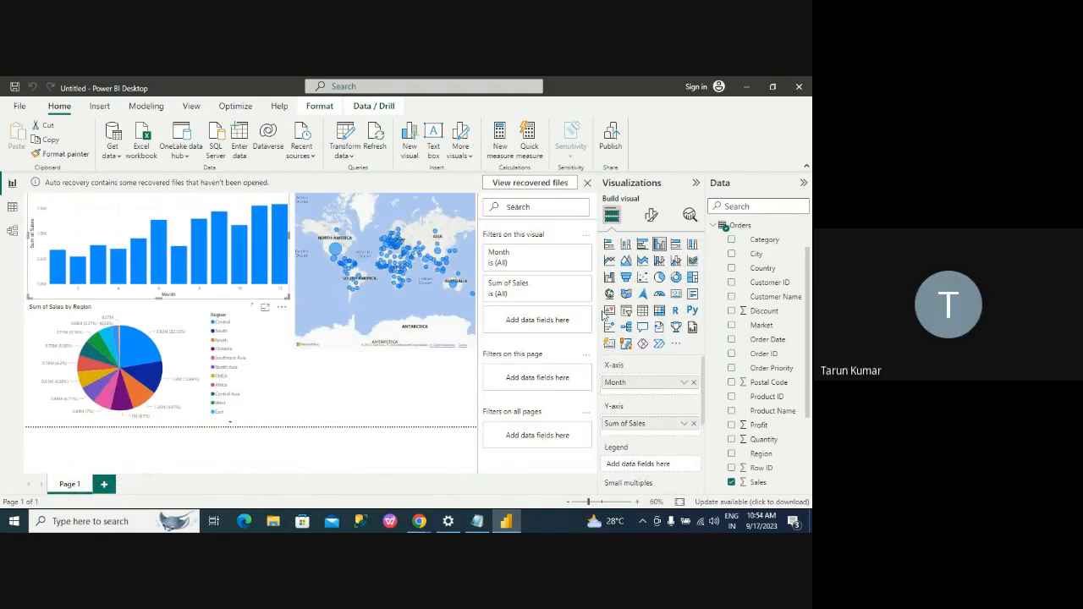
Step: Turn on data labels for the monthly sales column chart
click(651, 218)
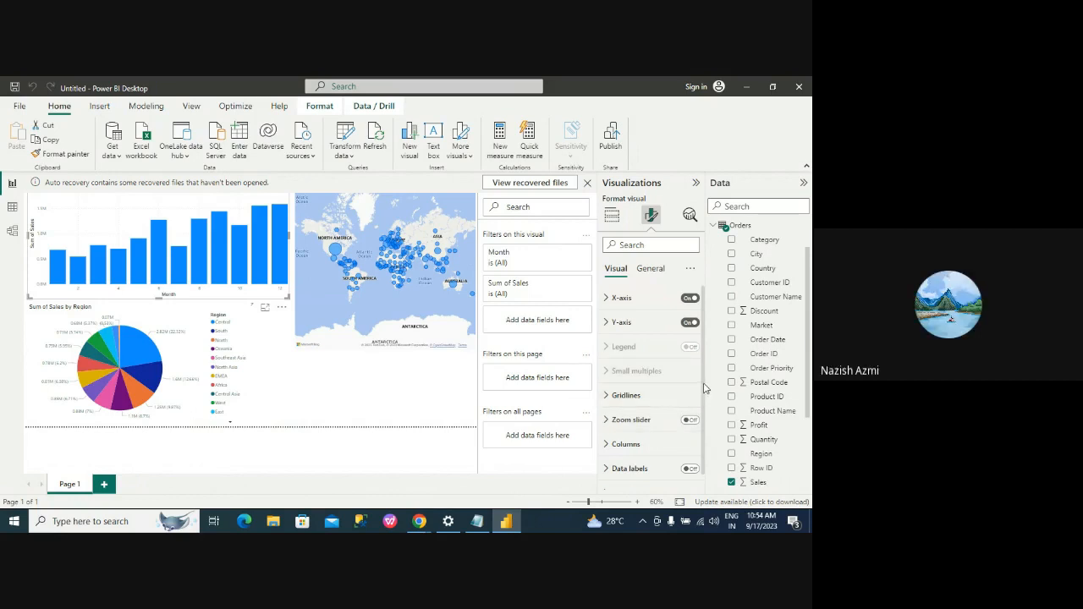
scroll(704, 382, down, 1)
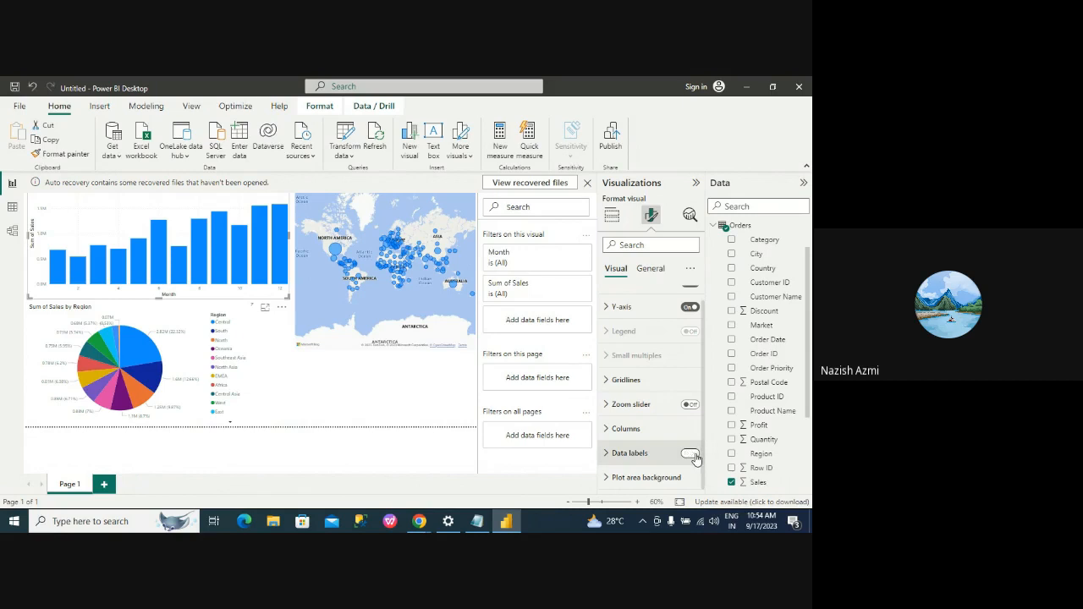
click(692, 455)
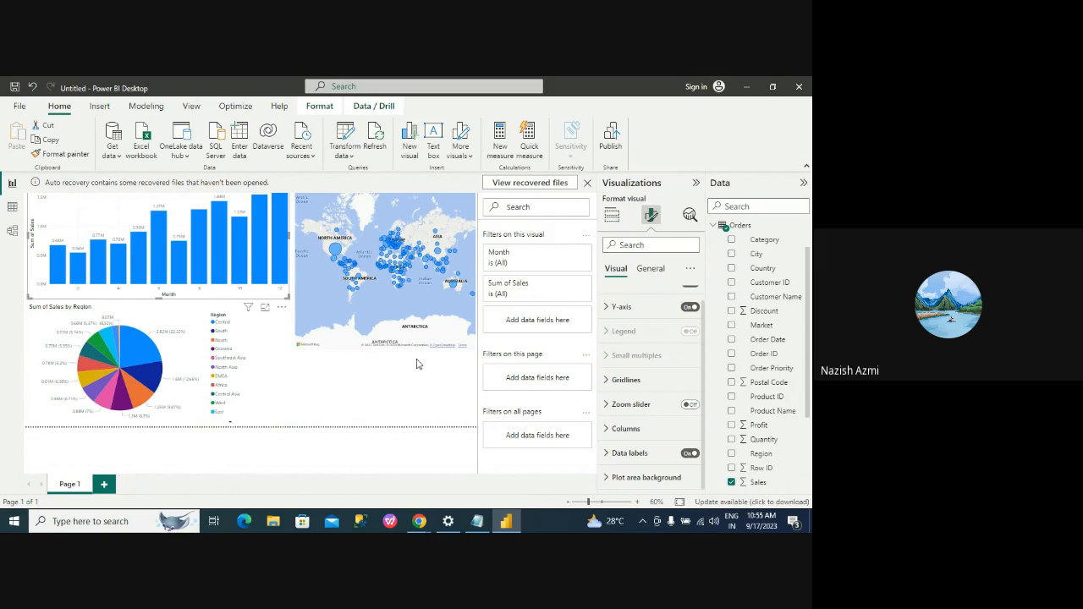
click(626, 430)
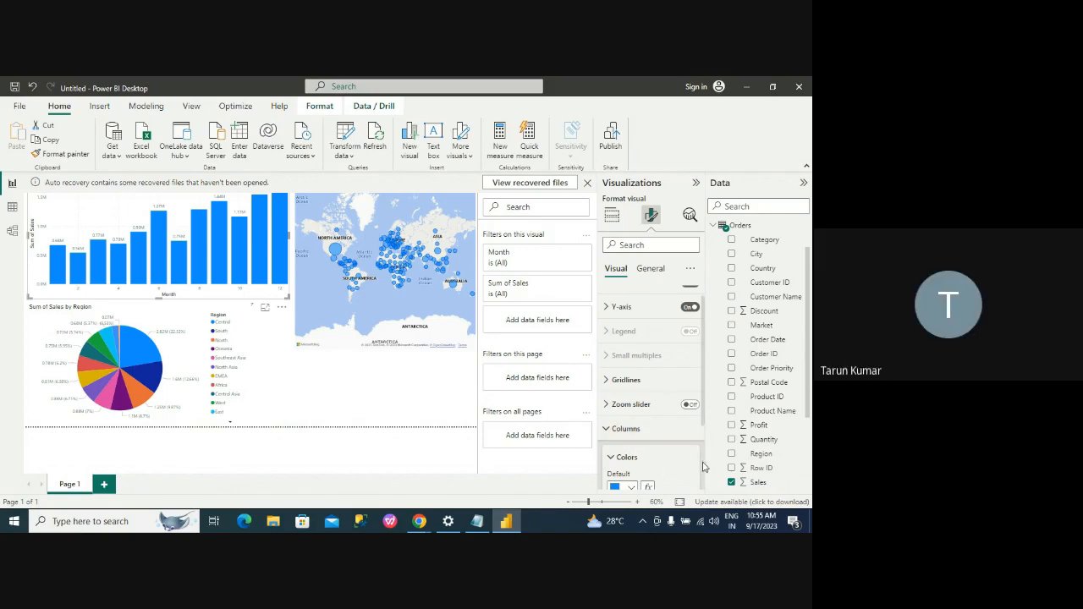
drag(704, 425, 706, 461)
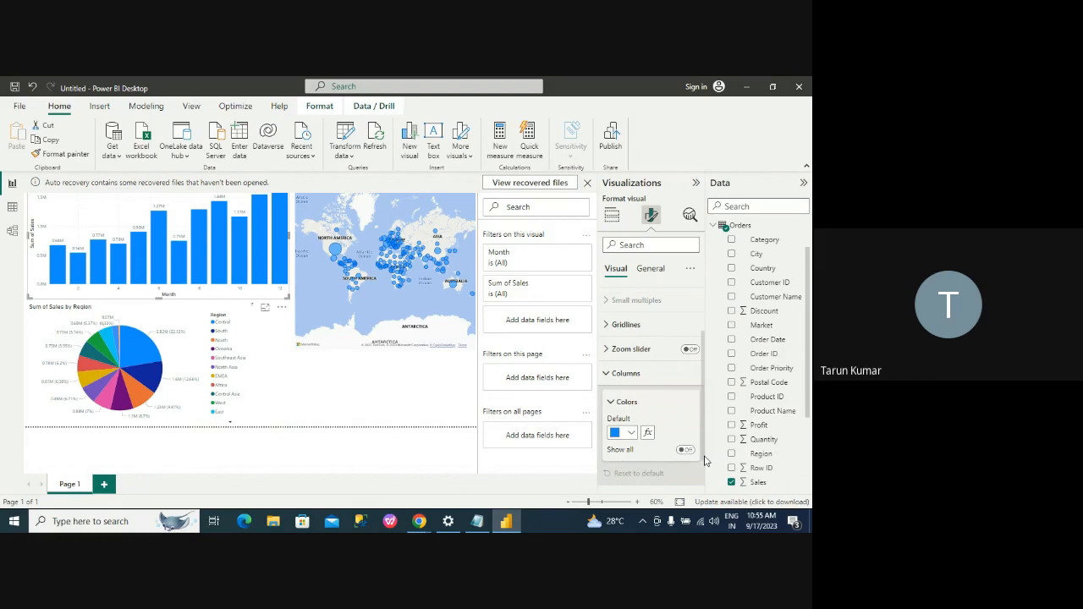
click(648, 434)
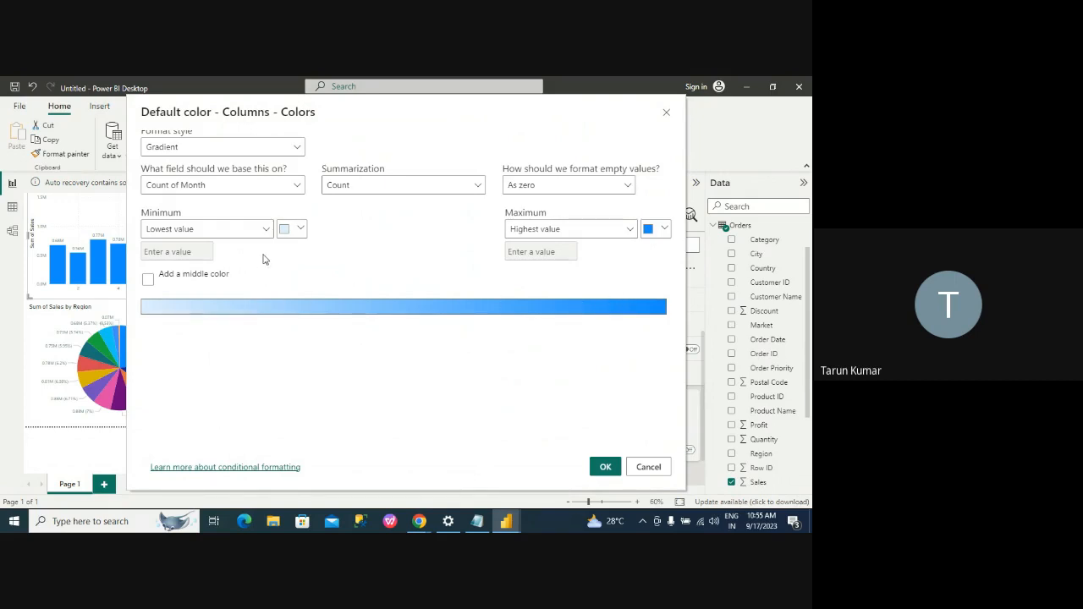
click(666, 112)
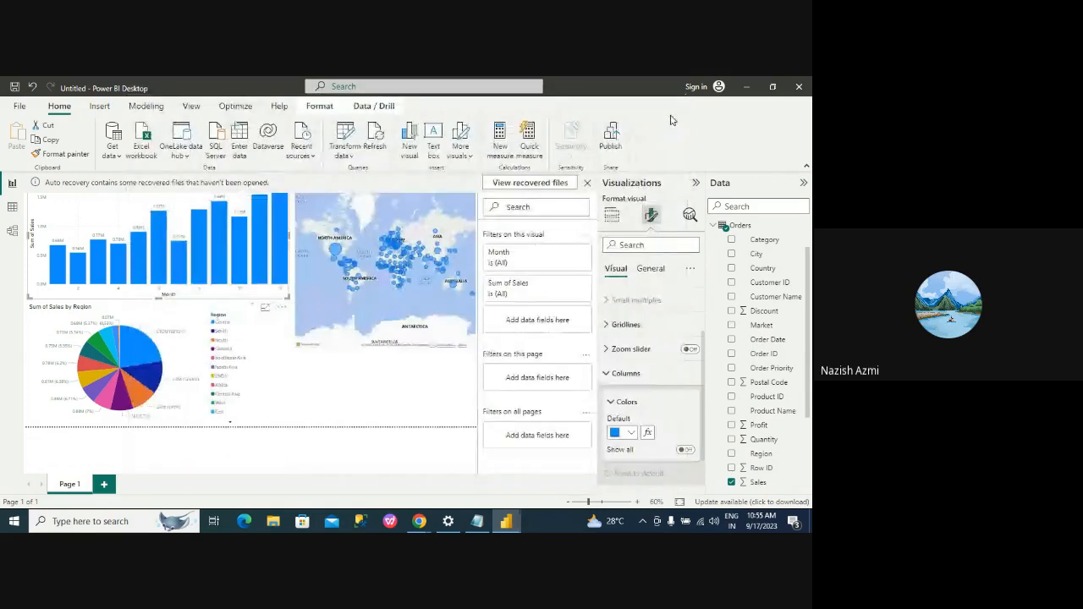
click(627, 375)
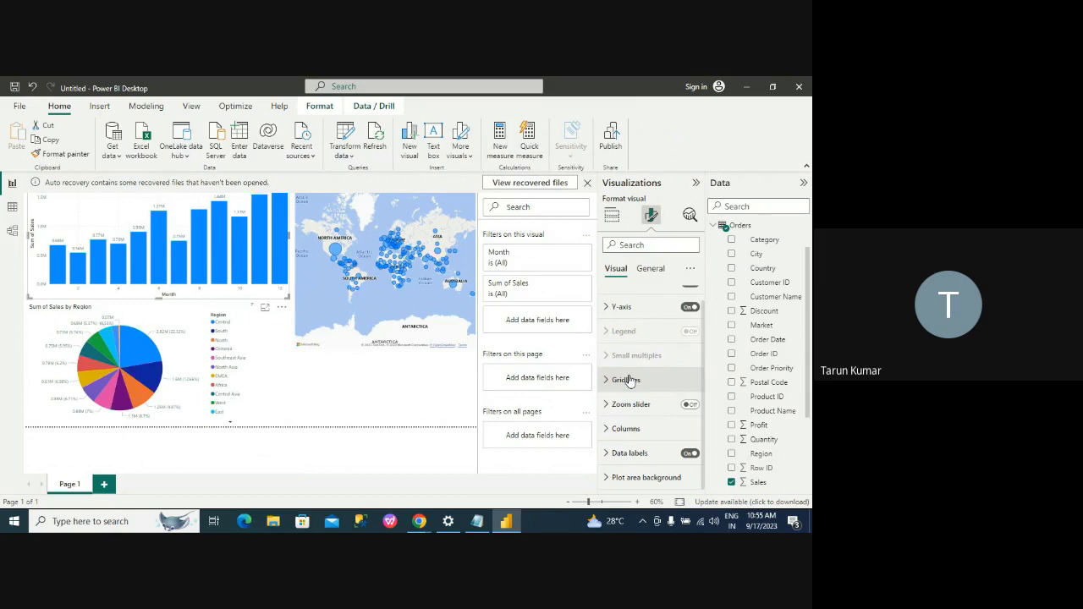
Step: Set the default column color of the monthly sales chart to the dark purple theme shade
click(622, 430)
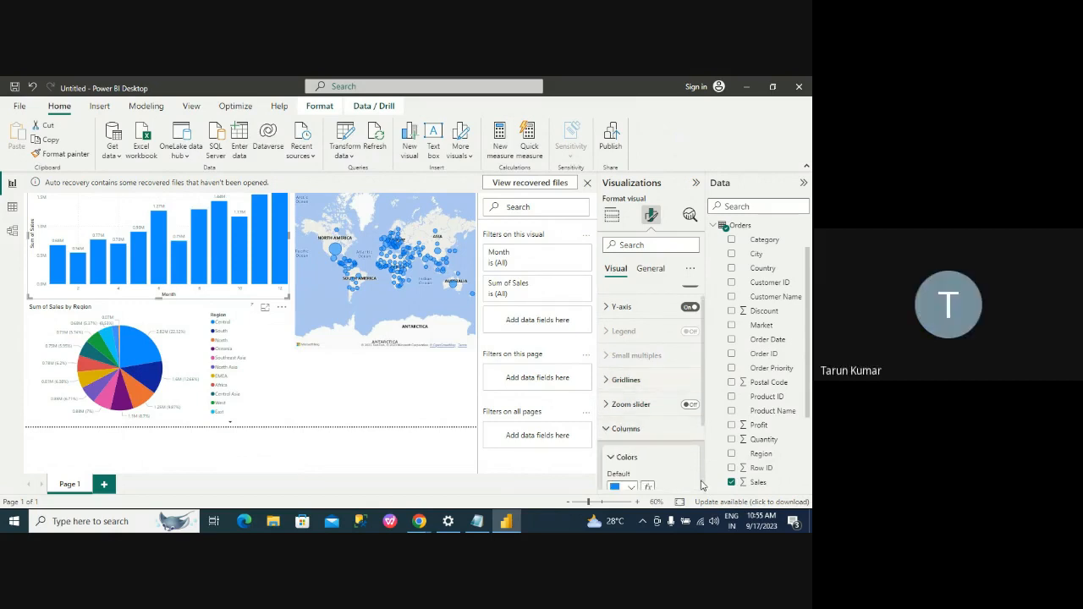
click(626, 459)
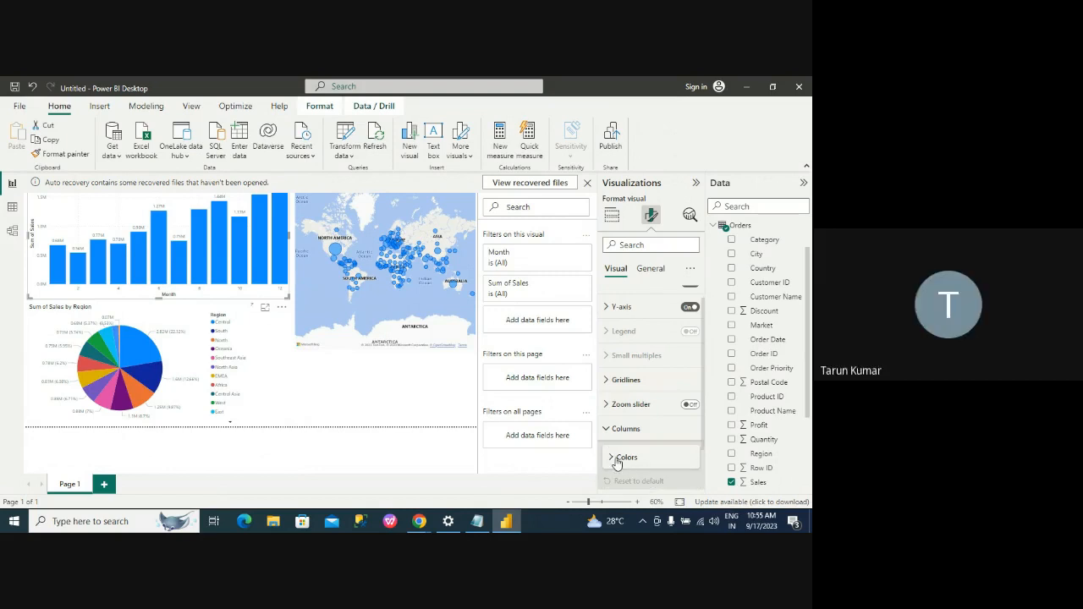
click(627, 461)
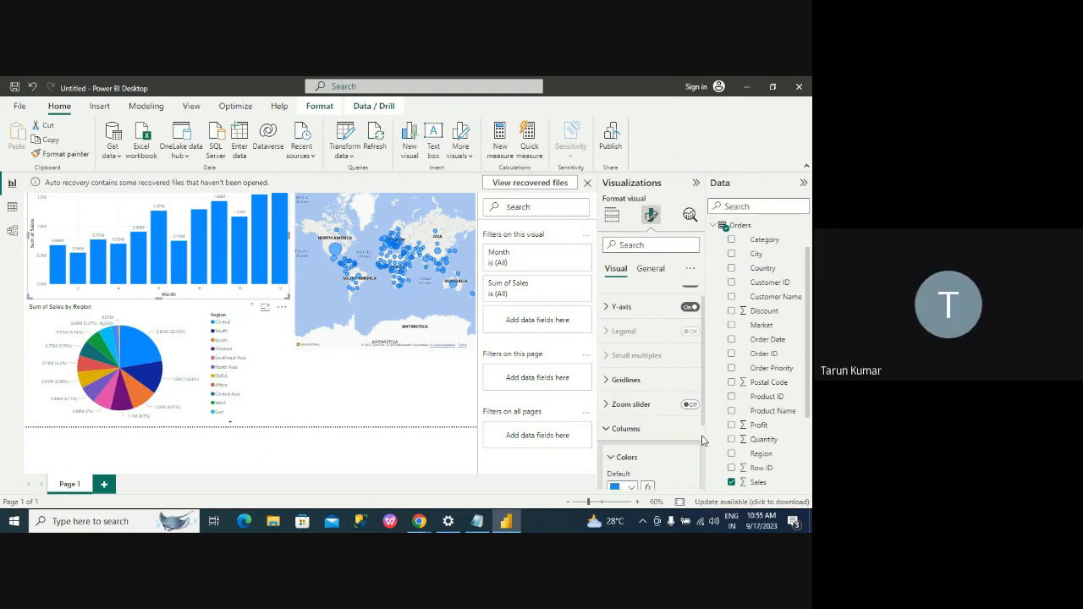
drag(704, 425, 705, 481)
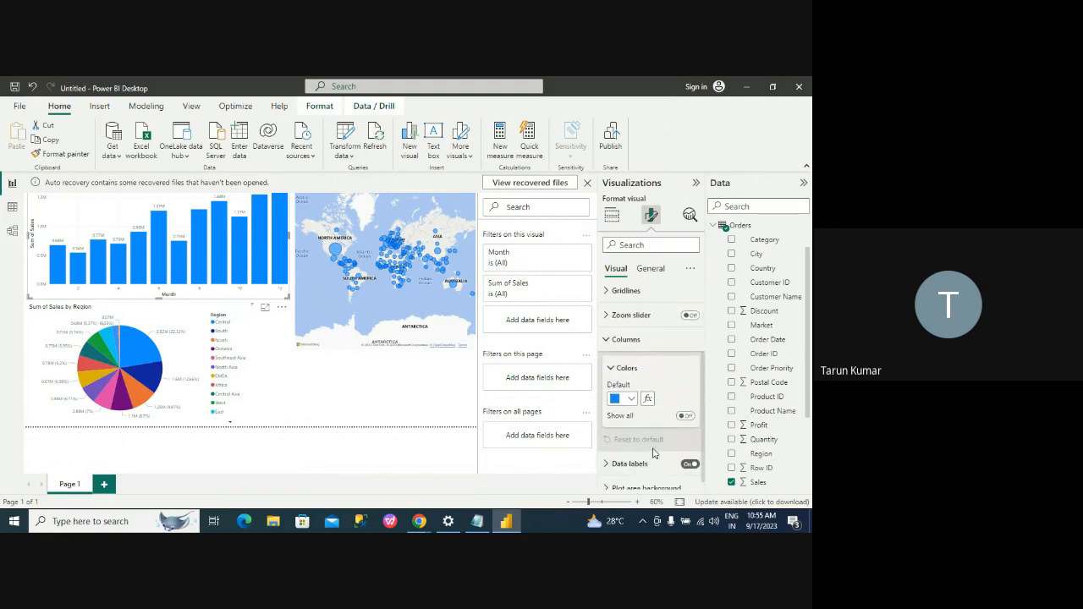
click(616, 399)
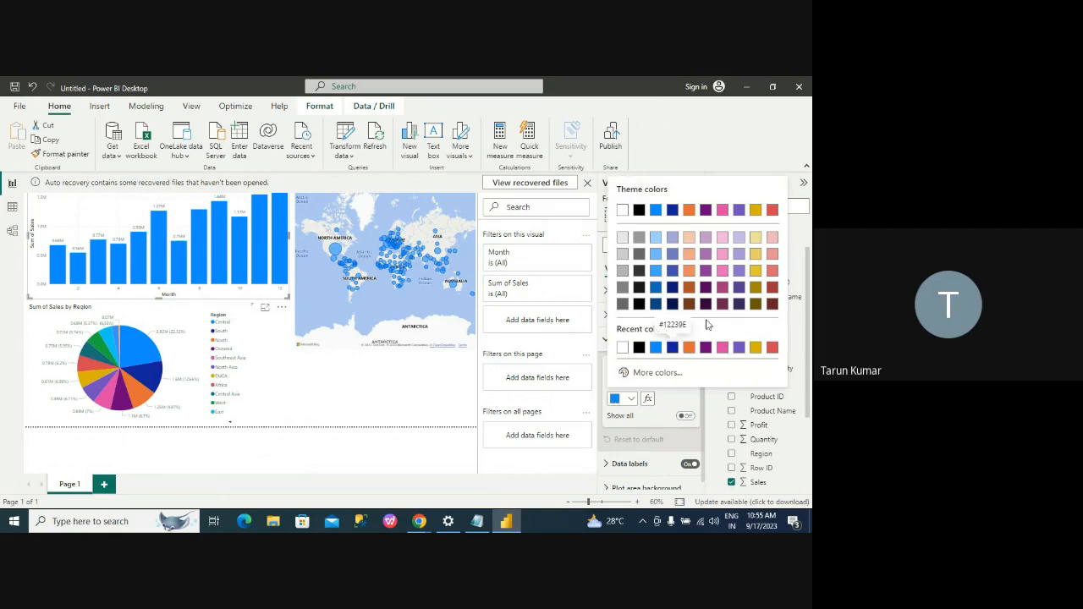
click(740, 288)
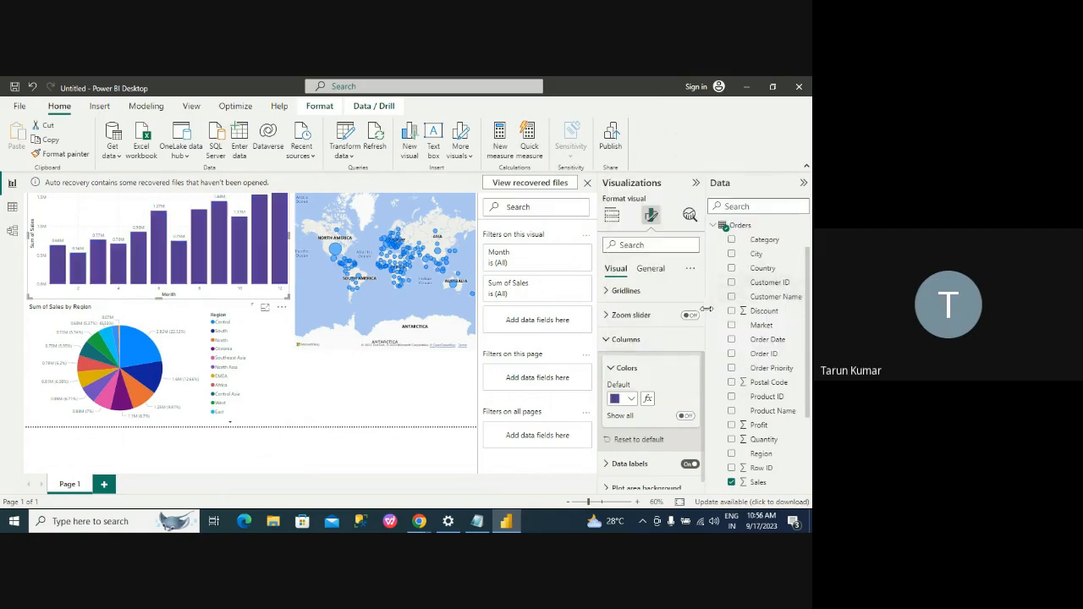
Step: Apply gradient conditional formatting to the monthly sales columns, based on Count of Month, with the darkest purple as the highest-value color
click(647, 398)
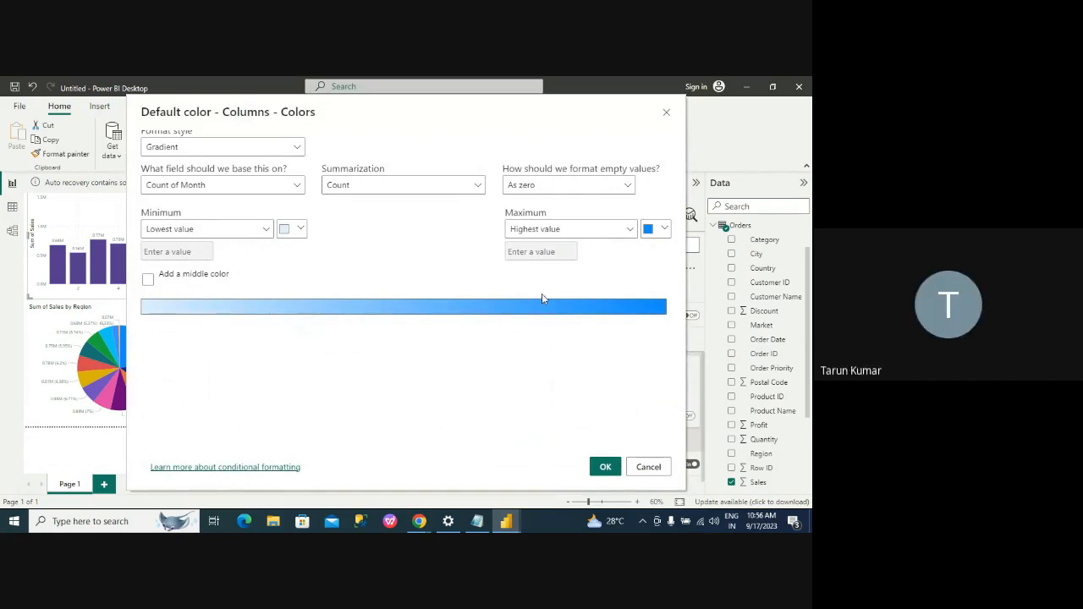
click(267, 231)
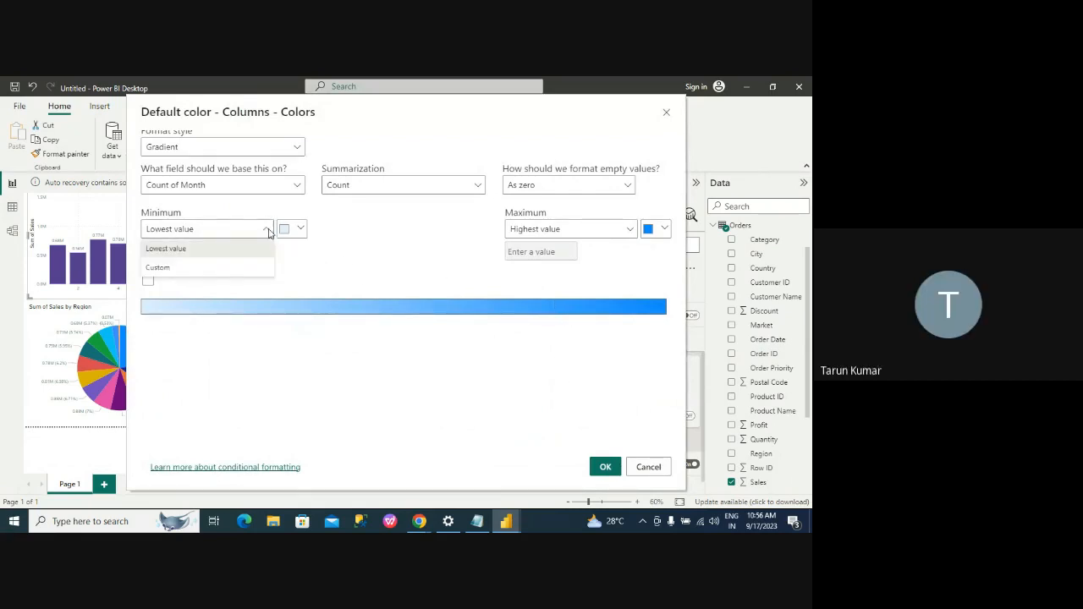
click(259, 256)
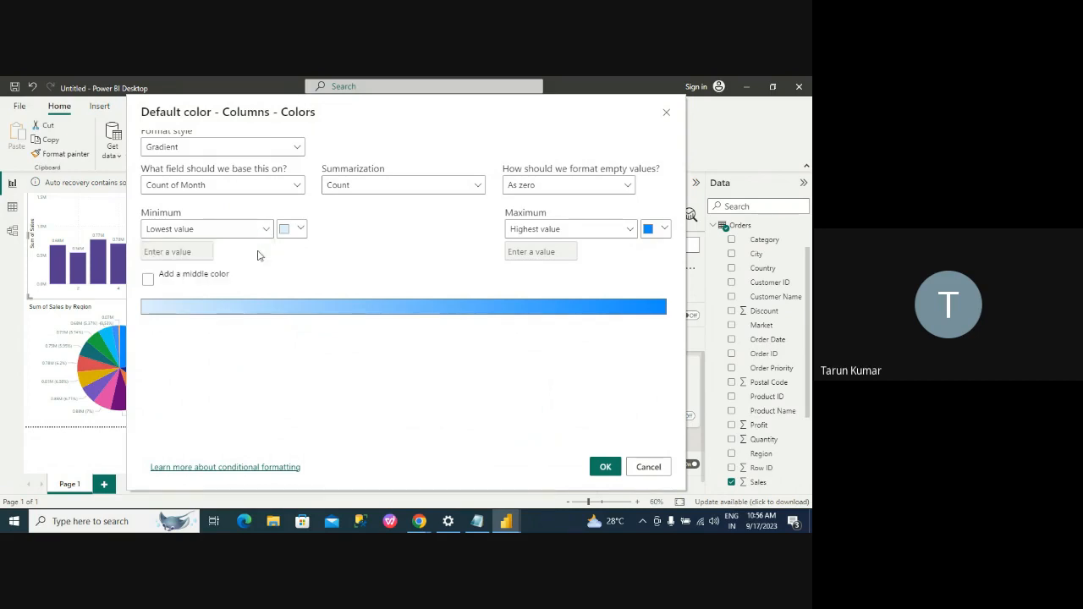
click(665, 230)
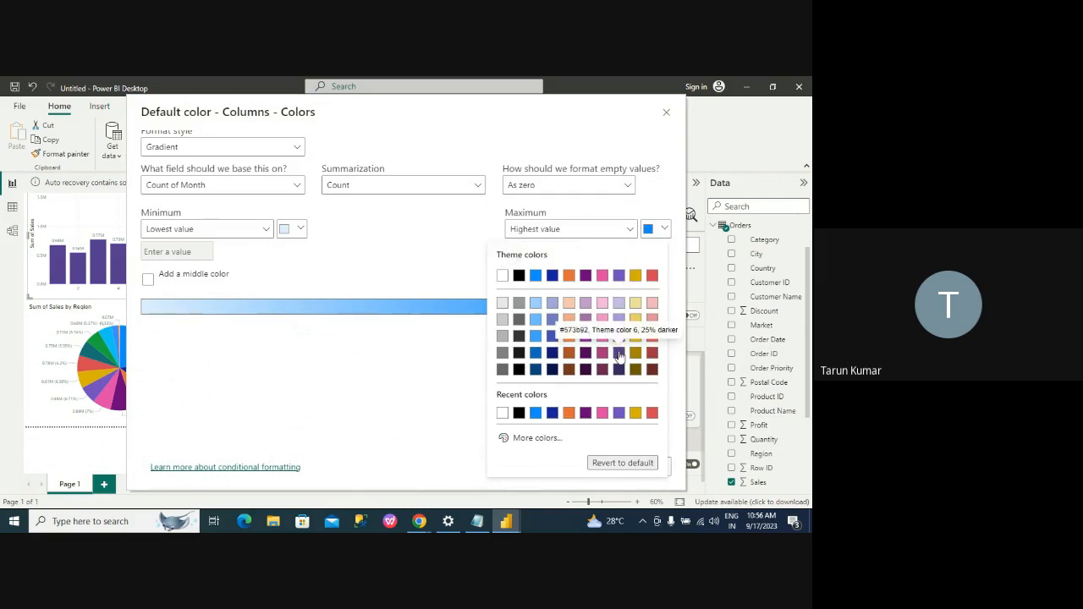
click(619, 369)
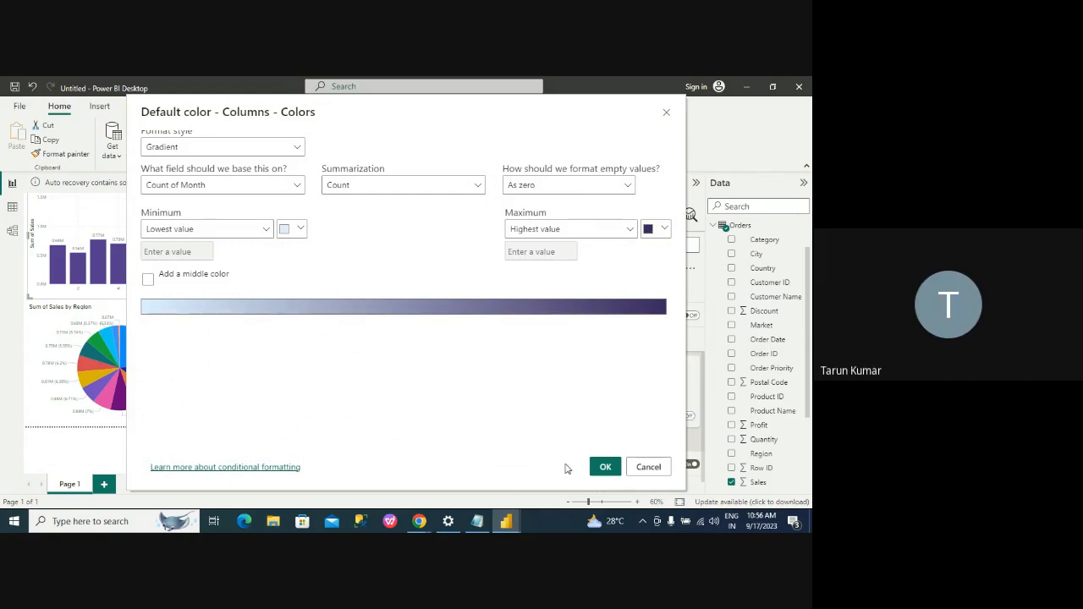
click(603, 467)
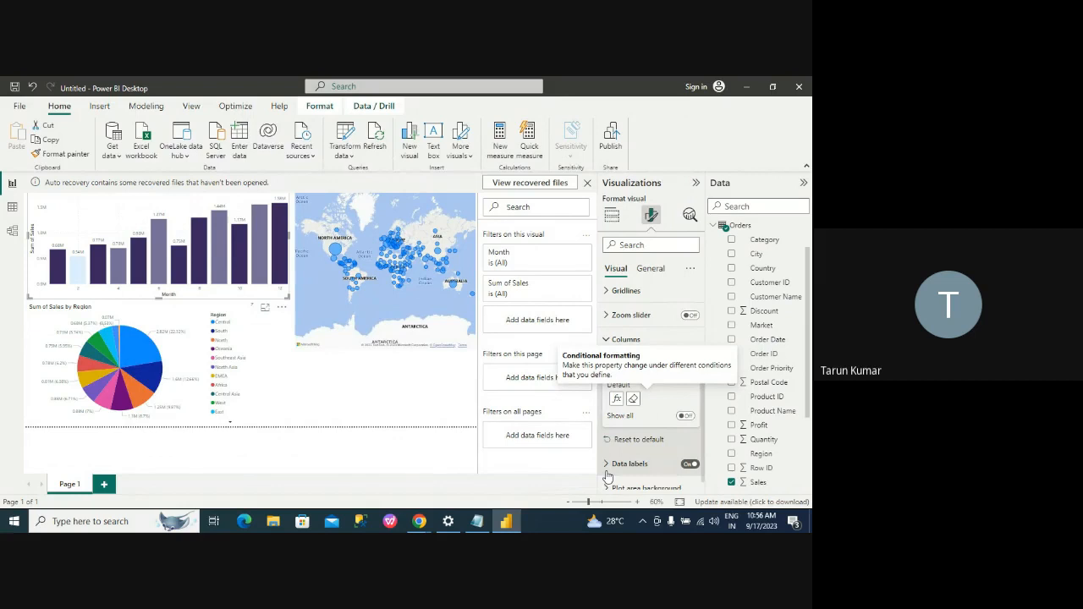
click(716, 330)
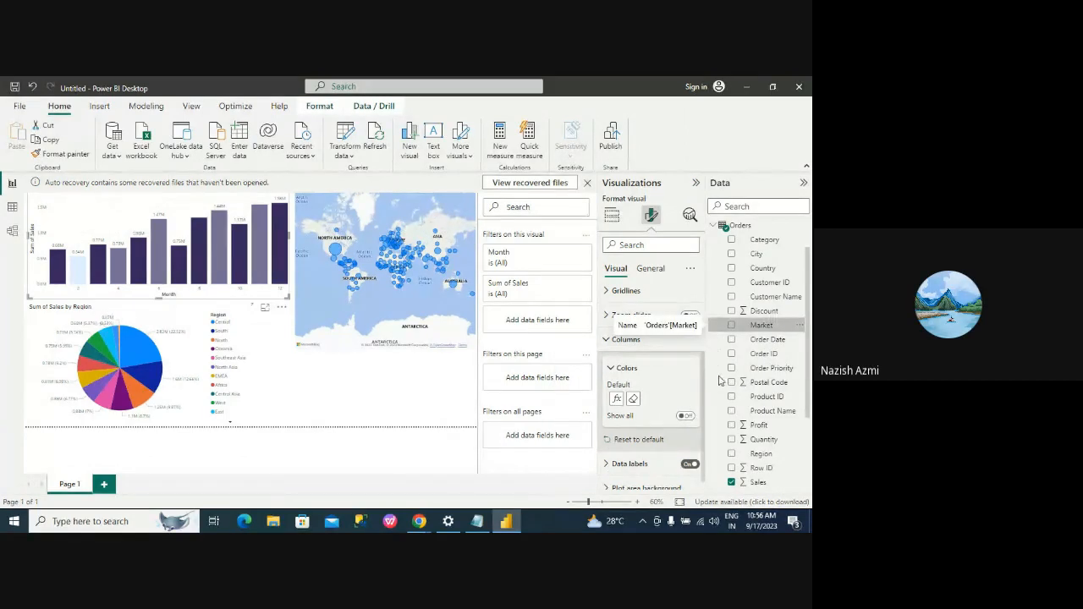
click(717, 383)
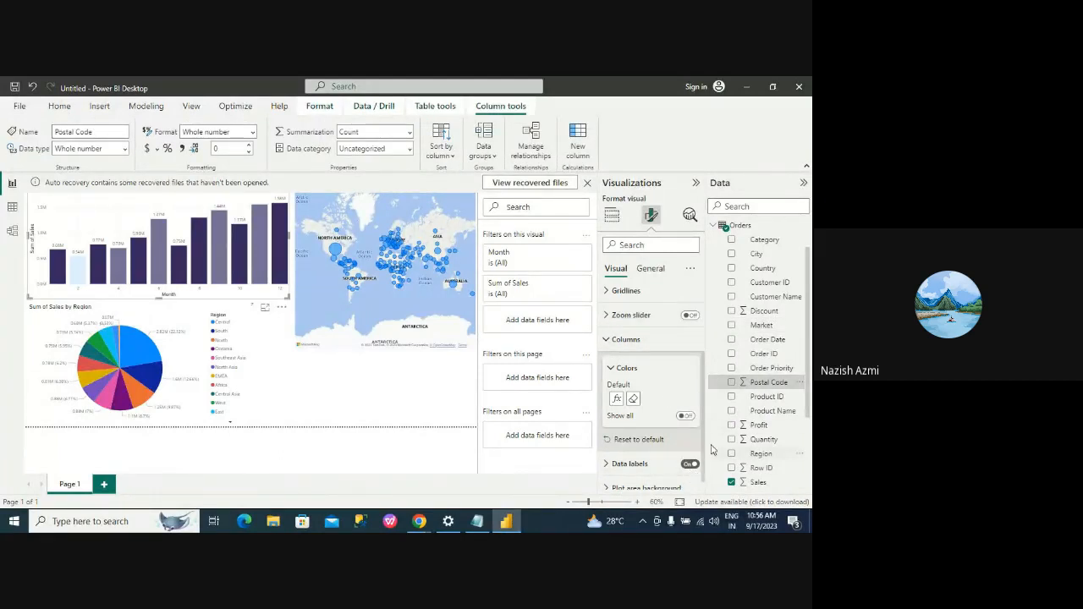
Step: Set the data label values of the monthly sales chart to font size 11 and make them bold
scroll(704, 440, down, 1)
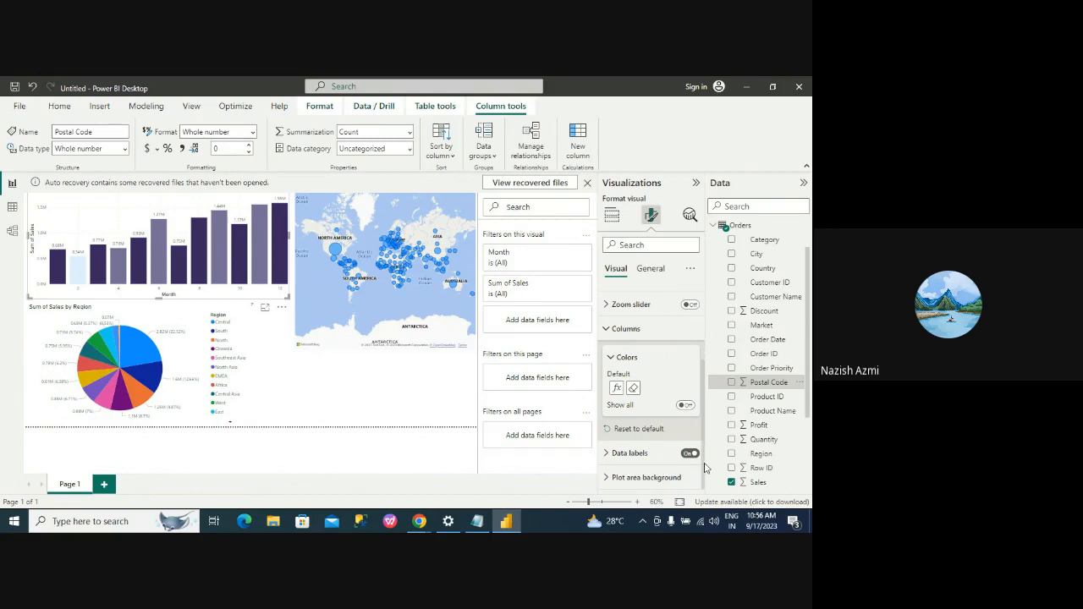
click(621, 458)
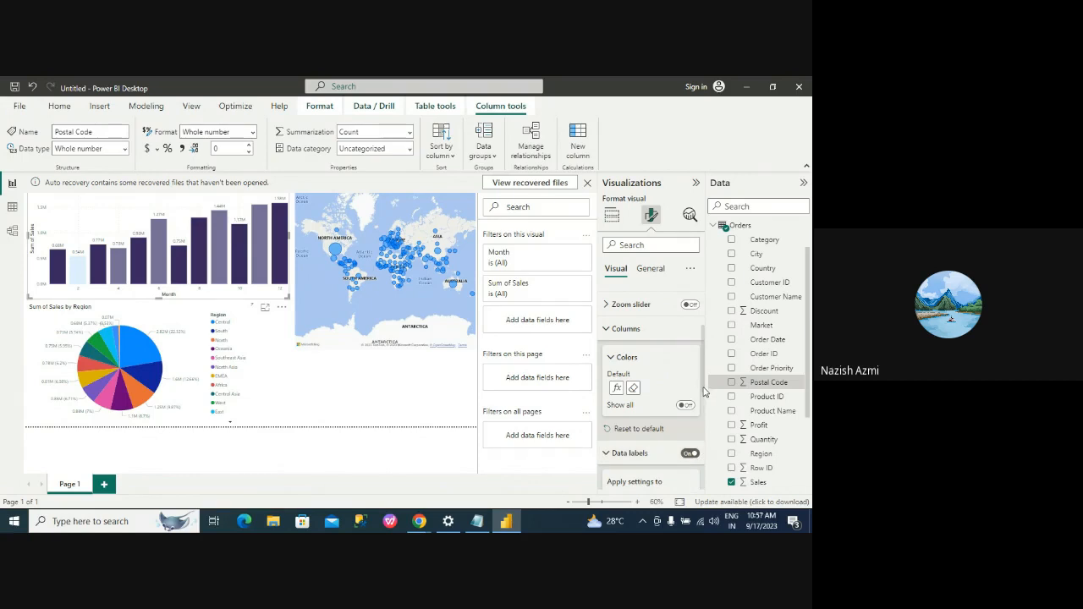
drag(704, 389, 706, 433)
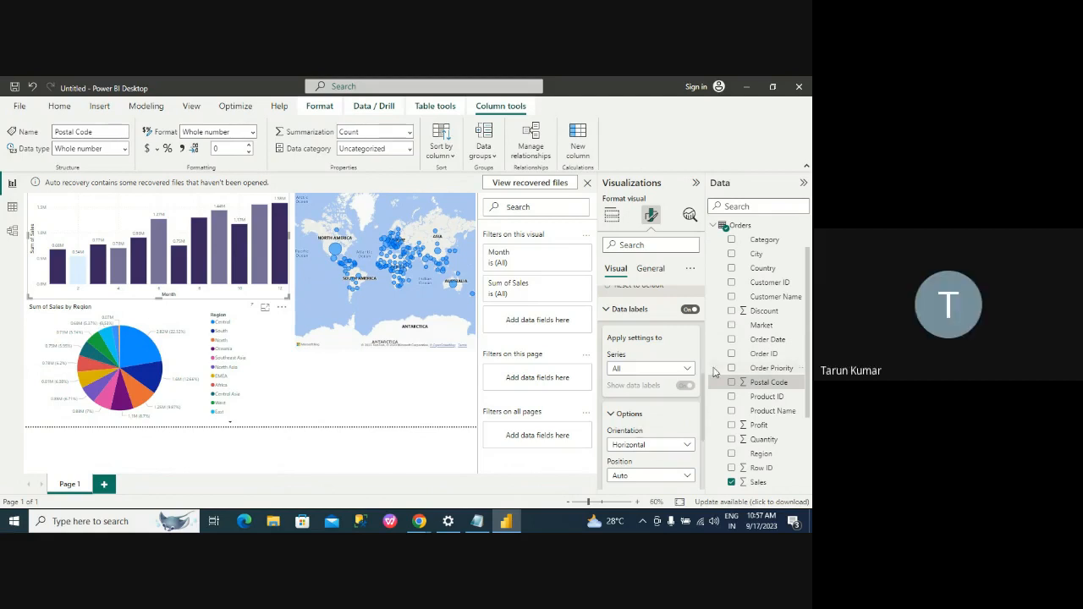
drag(702, 407, 705, 441)
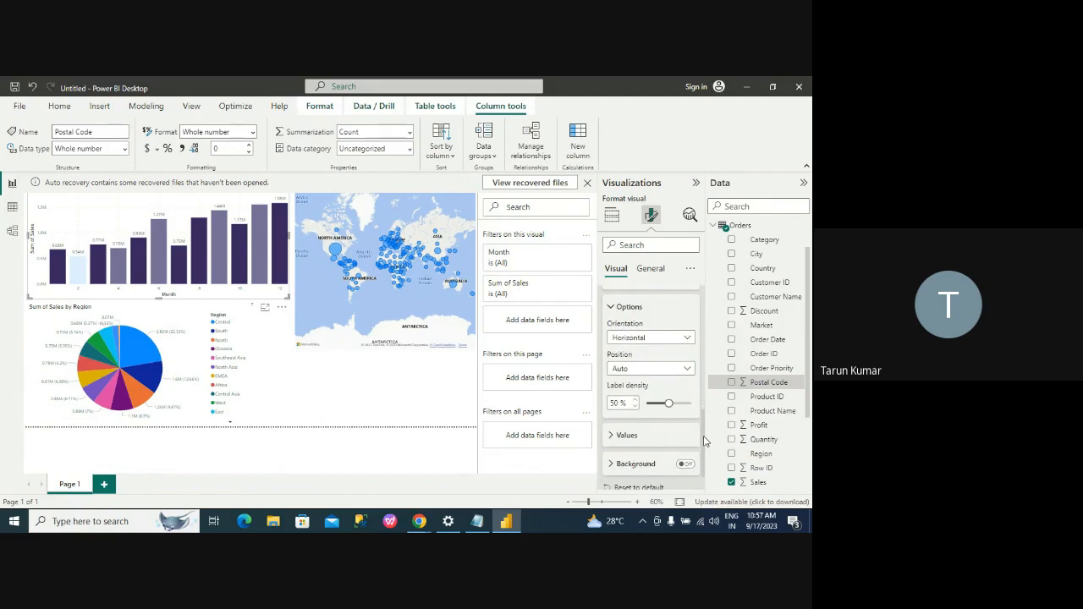
click(627, 437)
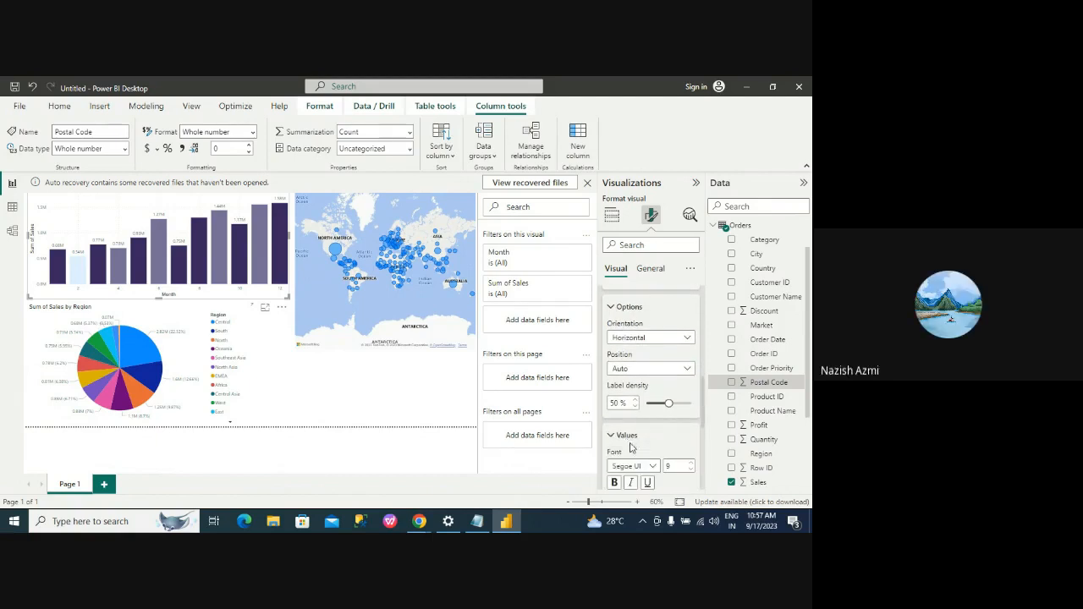
click(691, 472)
click(692, 462)
click(691, 463)
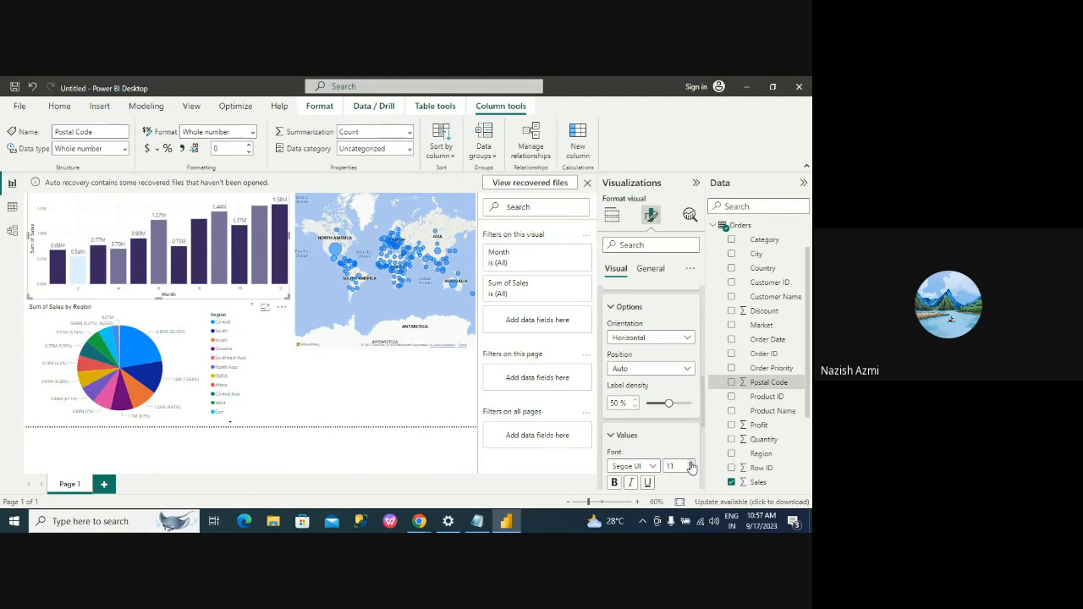
click(615, 484)
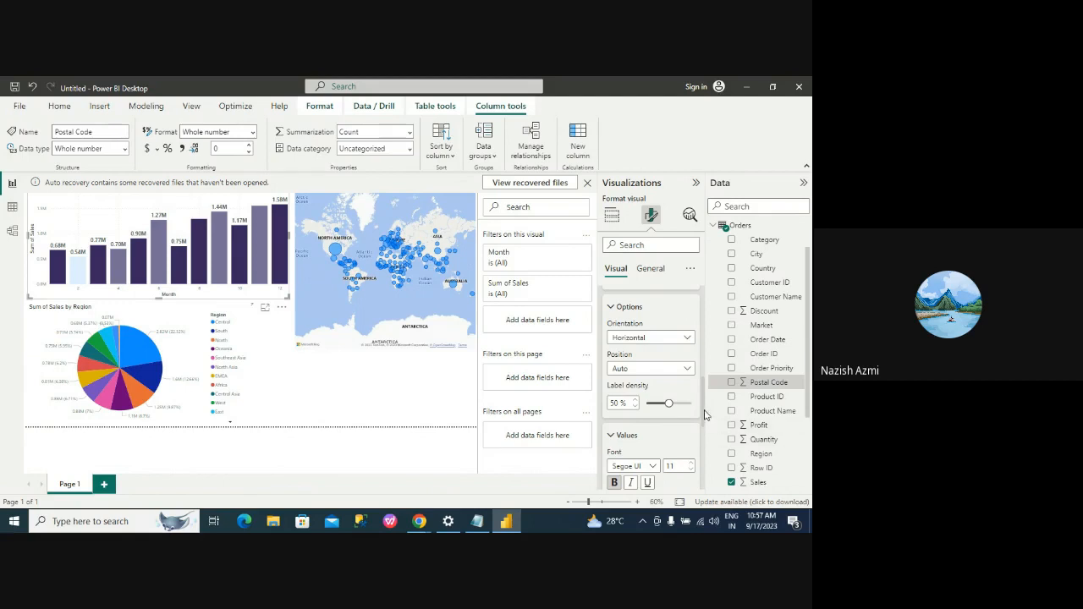
drag(703, 412, 710, 352)
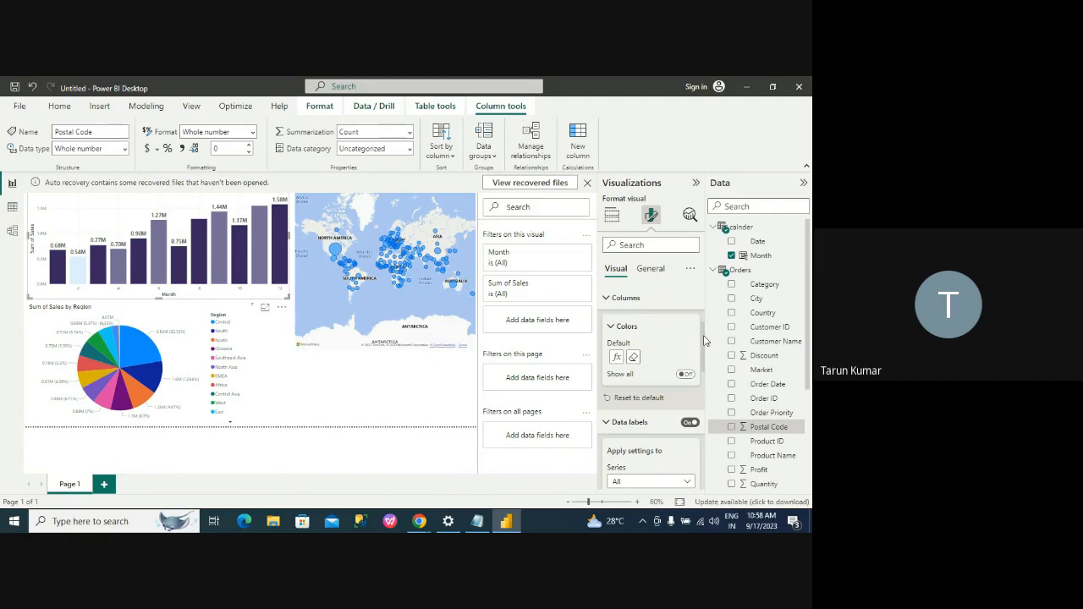
scroll(704, 339, up, 3)
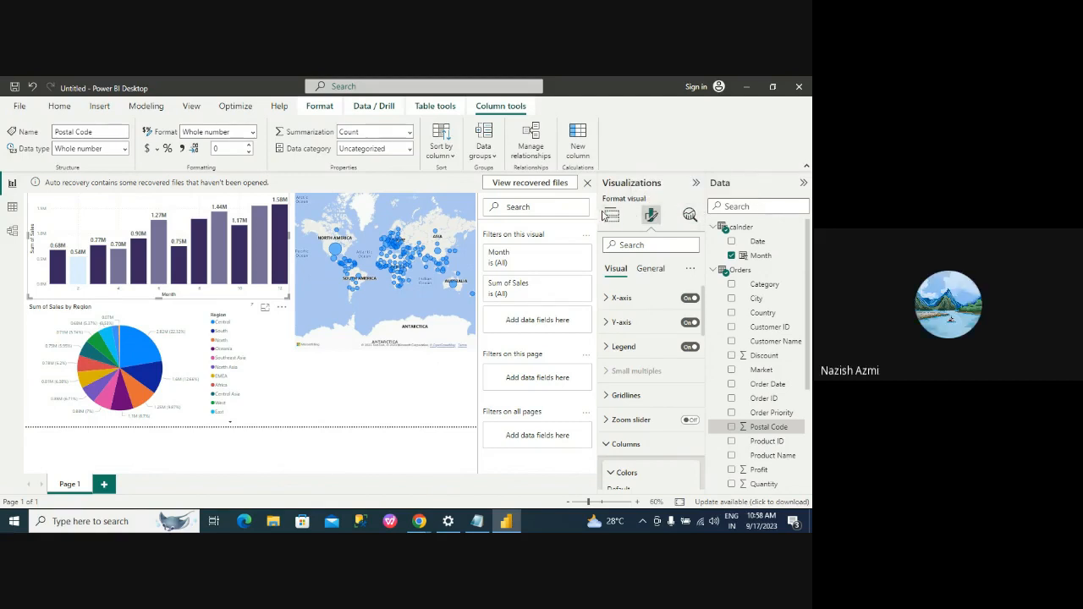
click(611, 217)
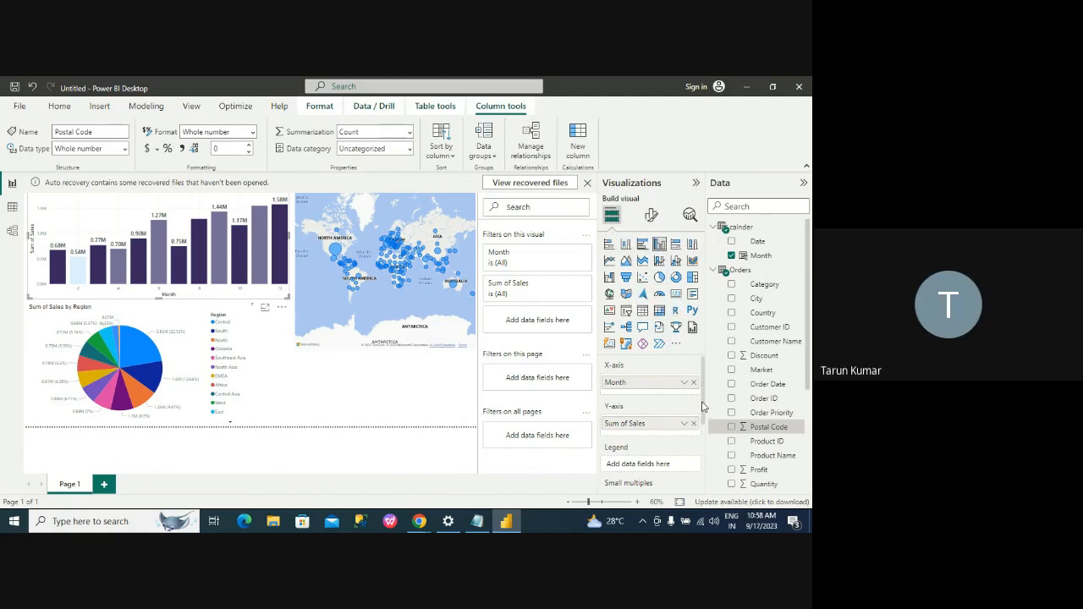
scroll(705, 419, down, 1)
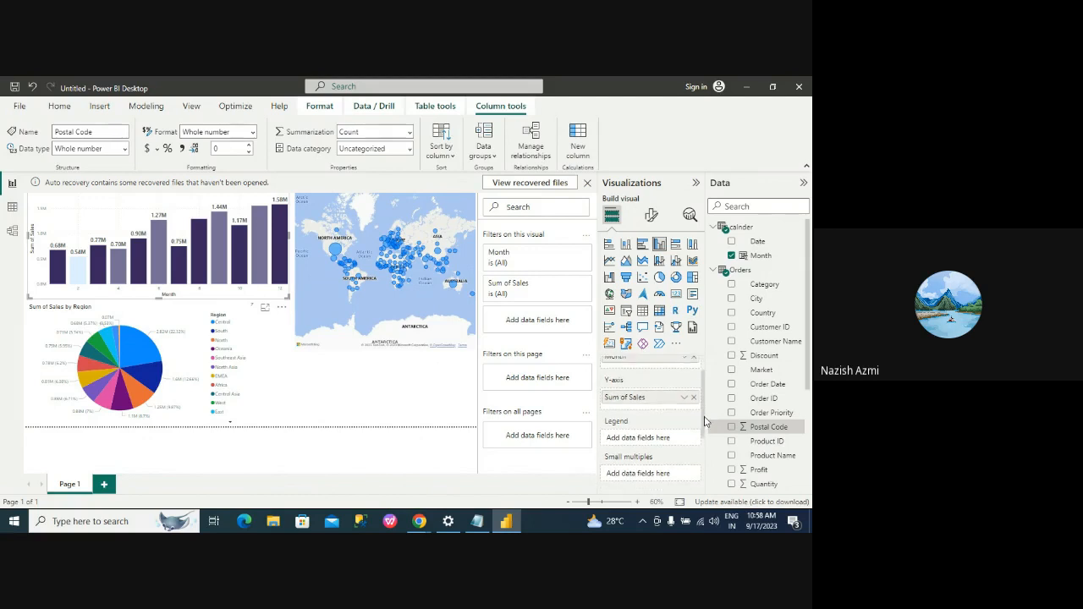
double_click(634, 394)
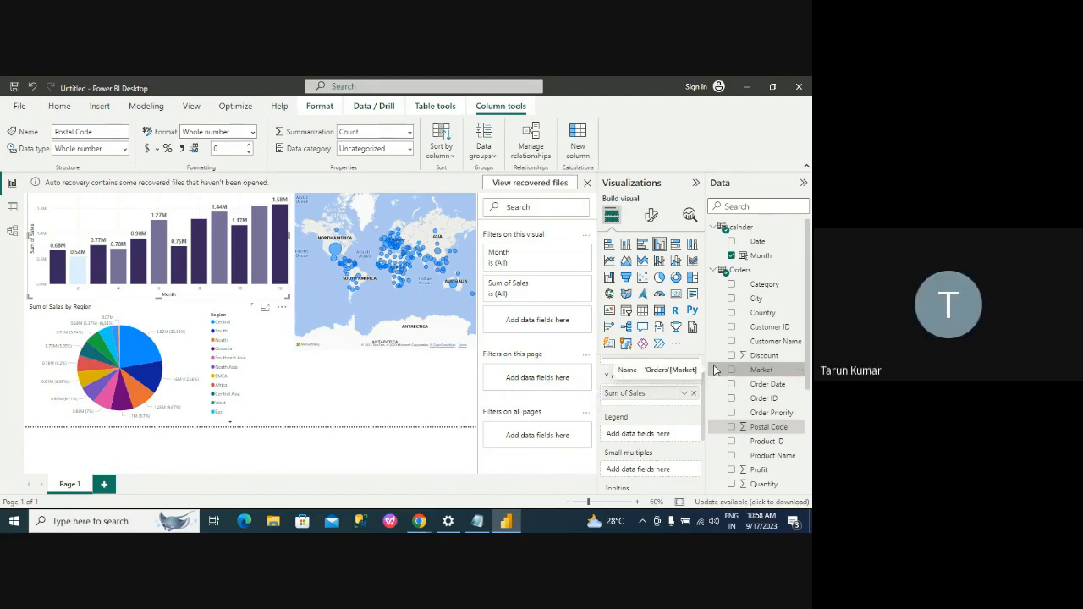
click(761, 370)
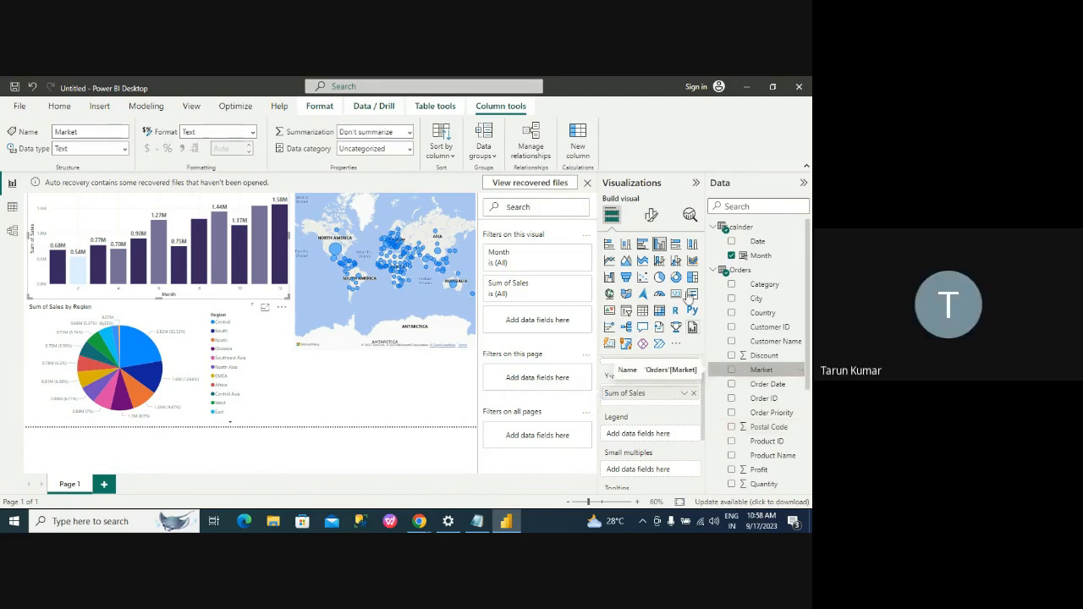
Step: Examine the X-axis and general formatting options of the monthly sales column chart
click(652, 219)
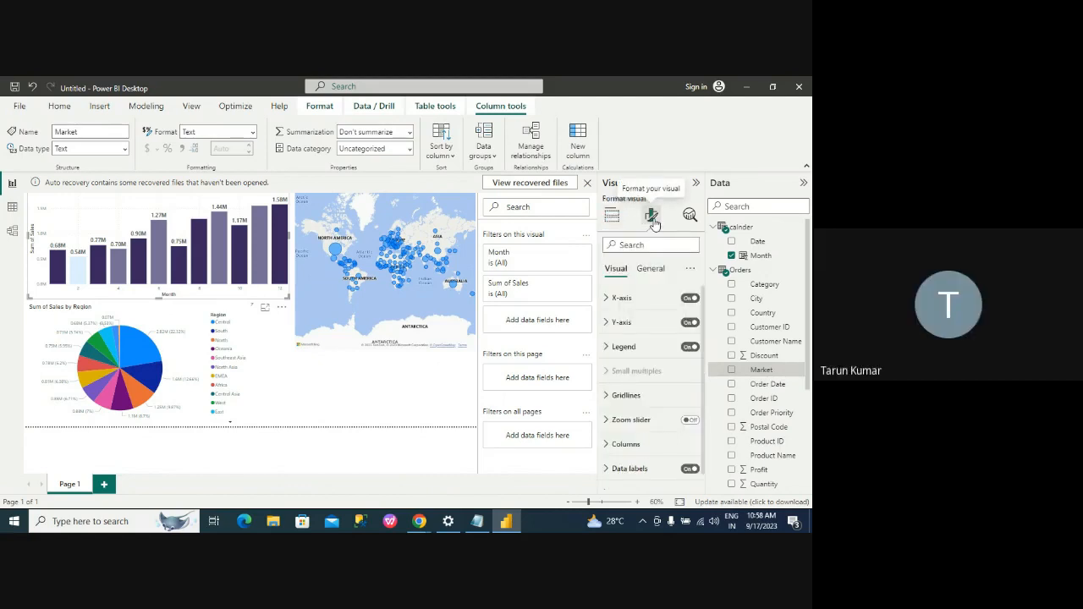
click(614, 299)
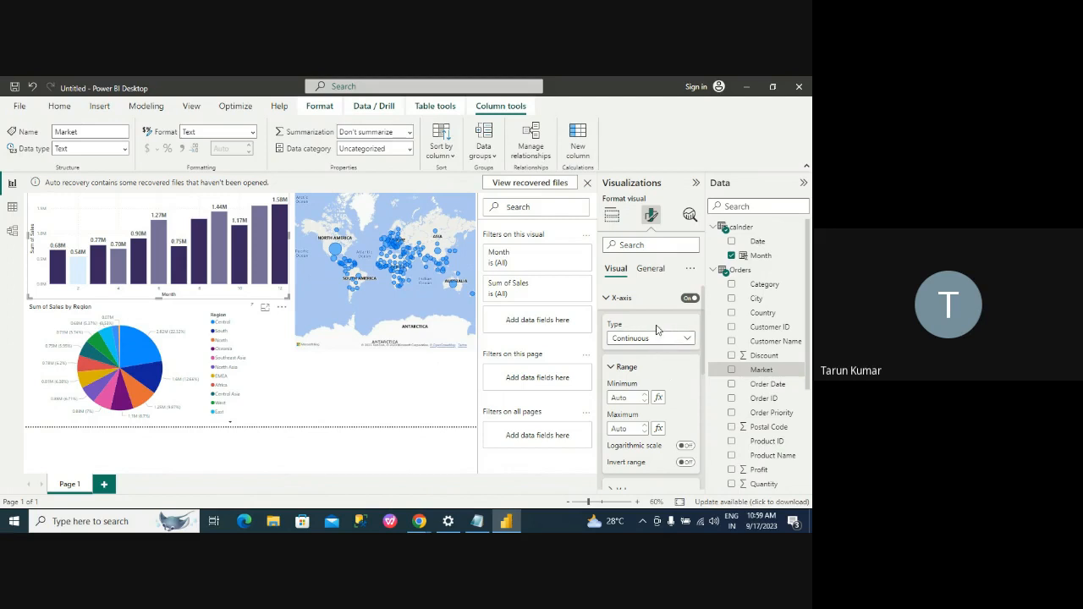
click(652, 272)
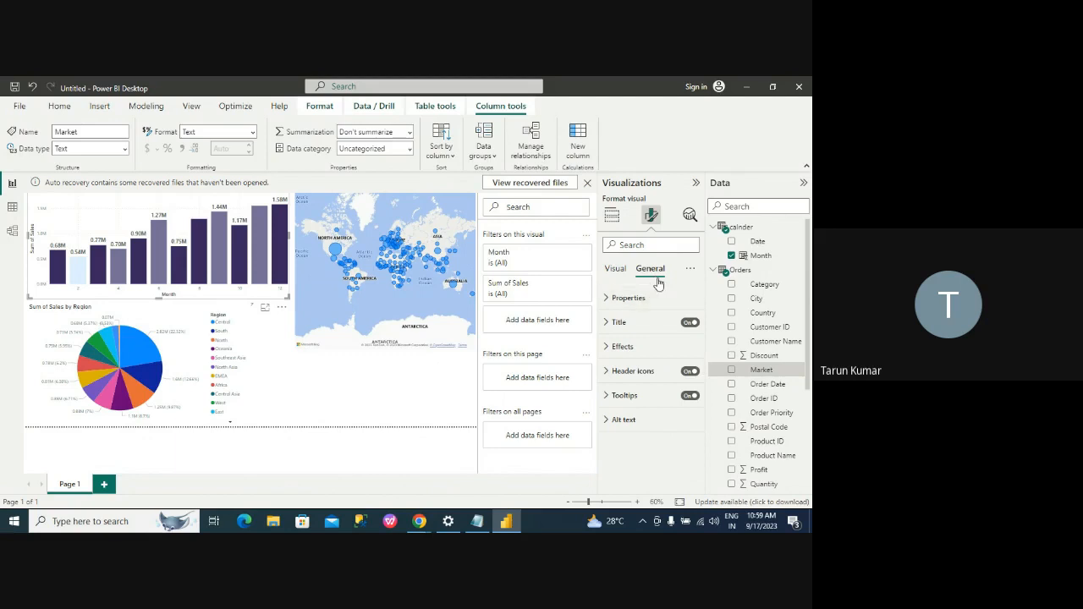
click(616, 269)
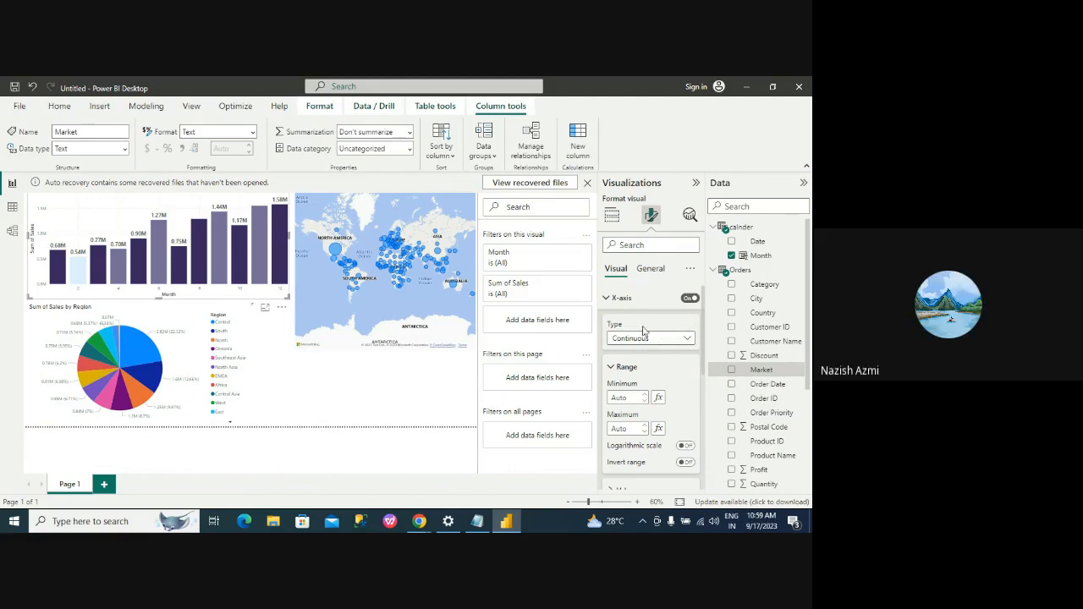
click(611, 302)
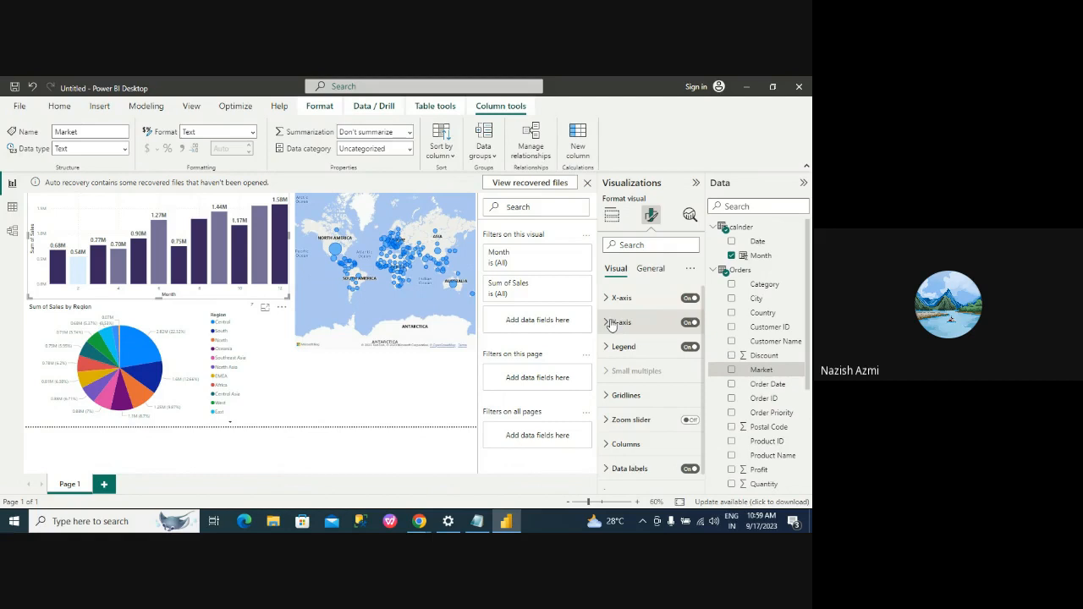
Step: Set the Y-axis values of the monthly sales column chart to font size 14
click(611, 323)
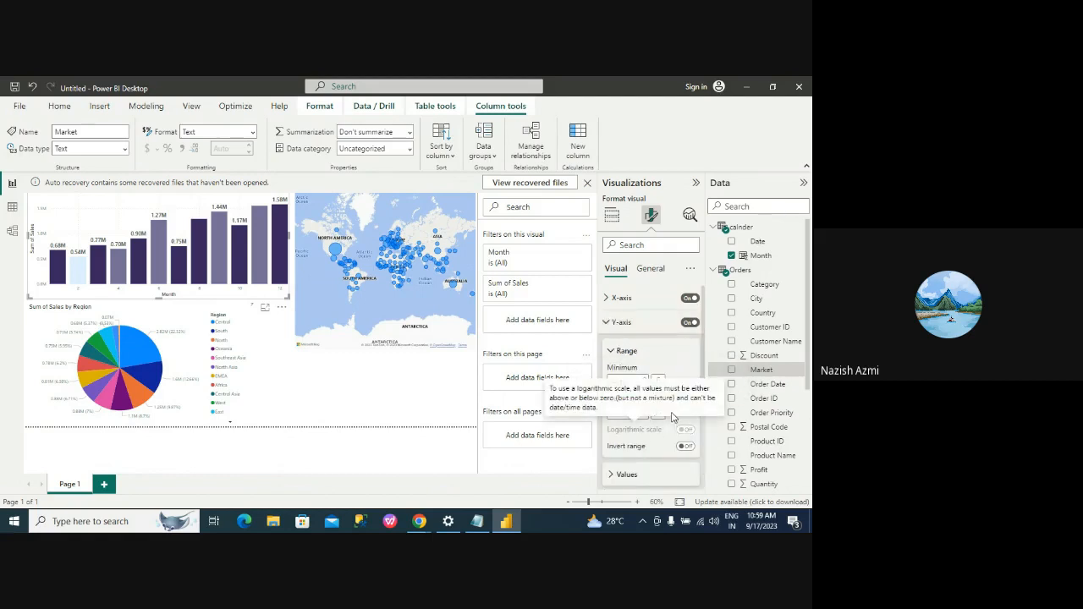
scroll(705, 378, down, 1)
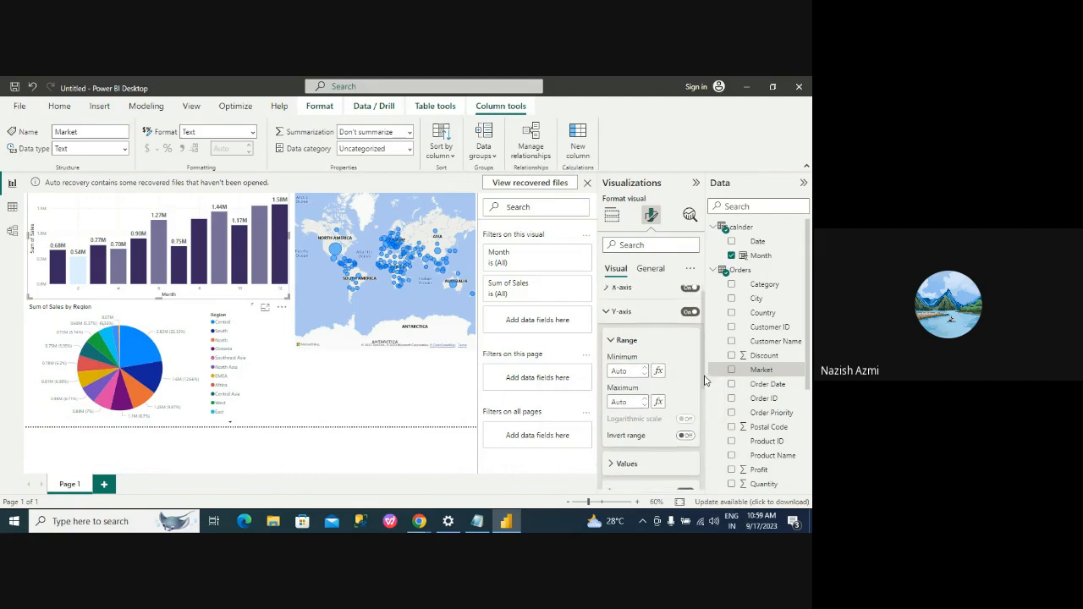
scroll(705, 378, down, 3)
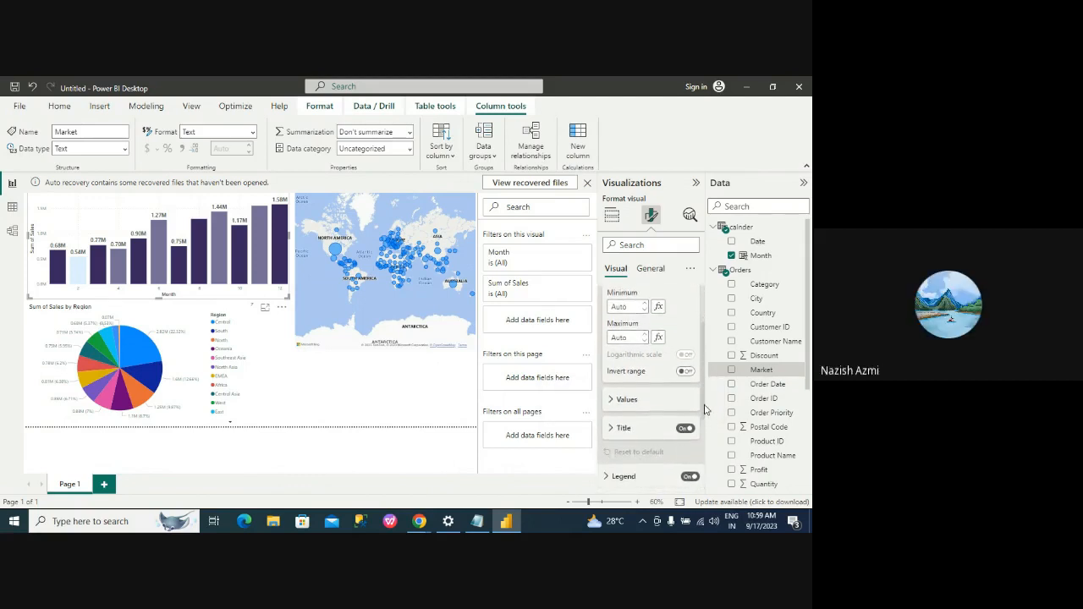
scroll(705, 409, down, 1)
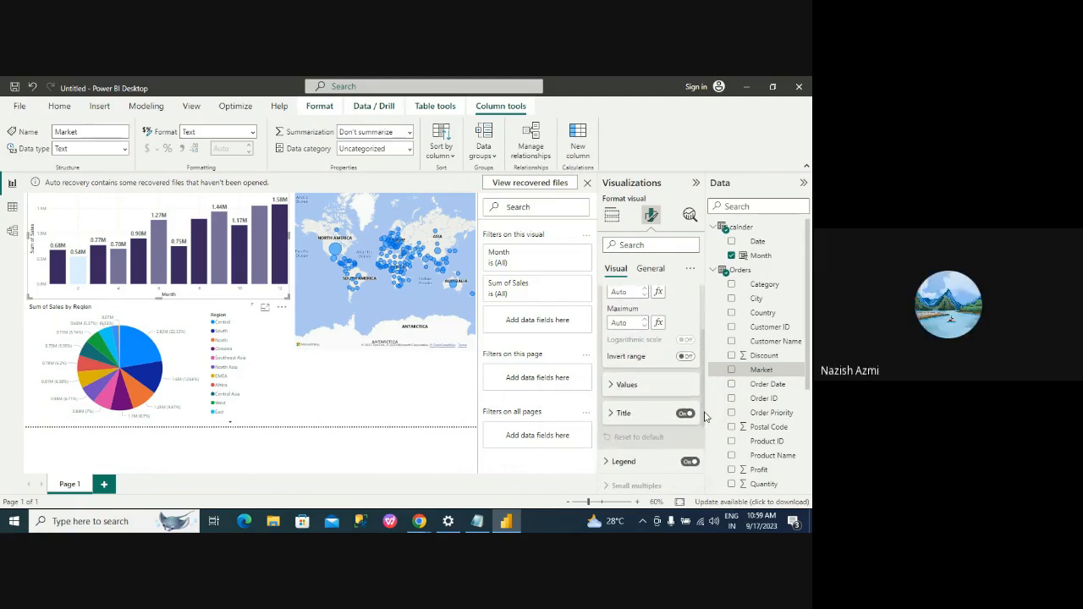
click(626, 385)
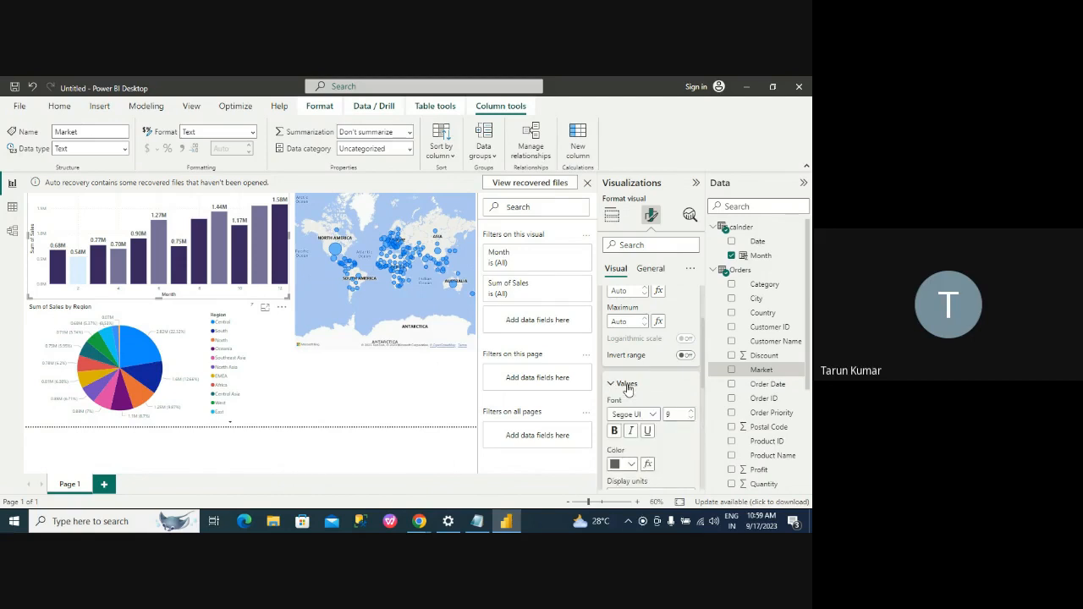
click(692, 414)
click(693, 415)
click(693, 414)
click(692, 414)
click(693, 414)
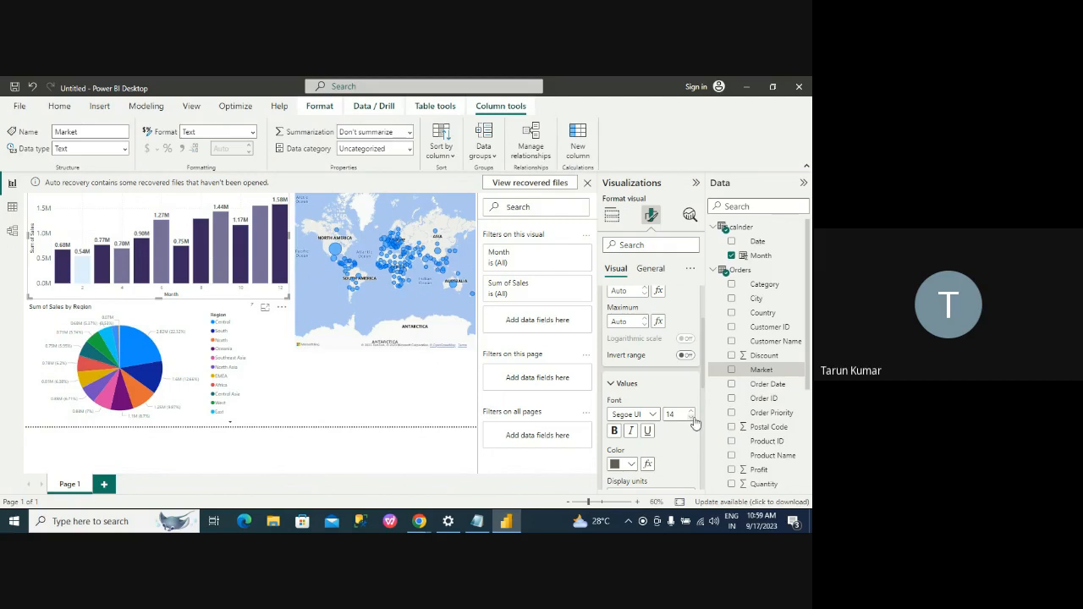
Step: Reduce the Y-axis values of the monthly sales column chart to font size 9
click(693, 418)
click(692, 418)
click(693, 418)
click(692, 418)
click(692, 418)
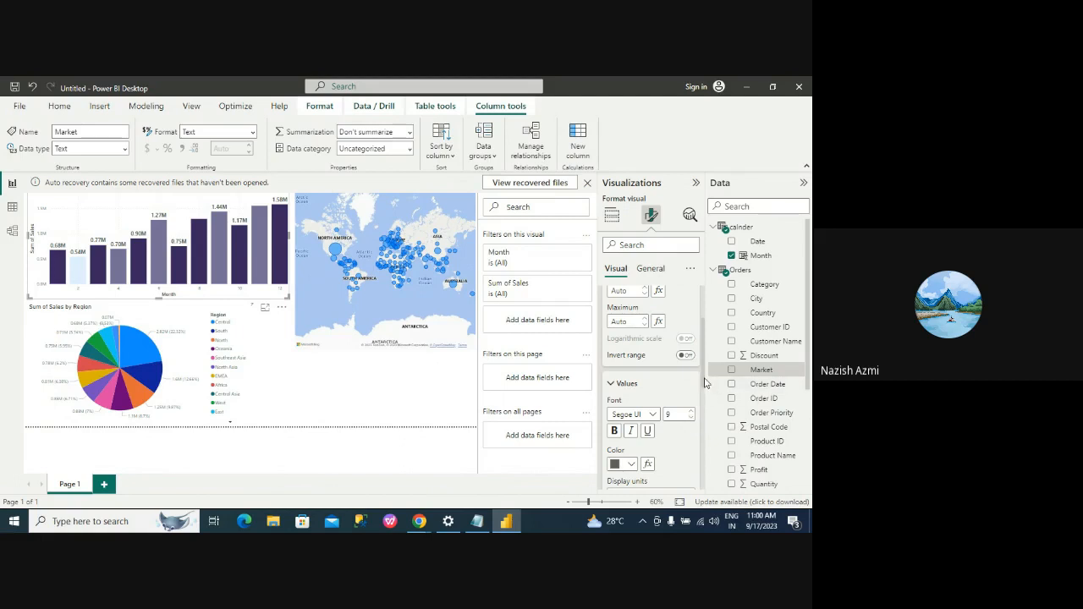
drag(703, 378, 703, 352)
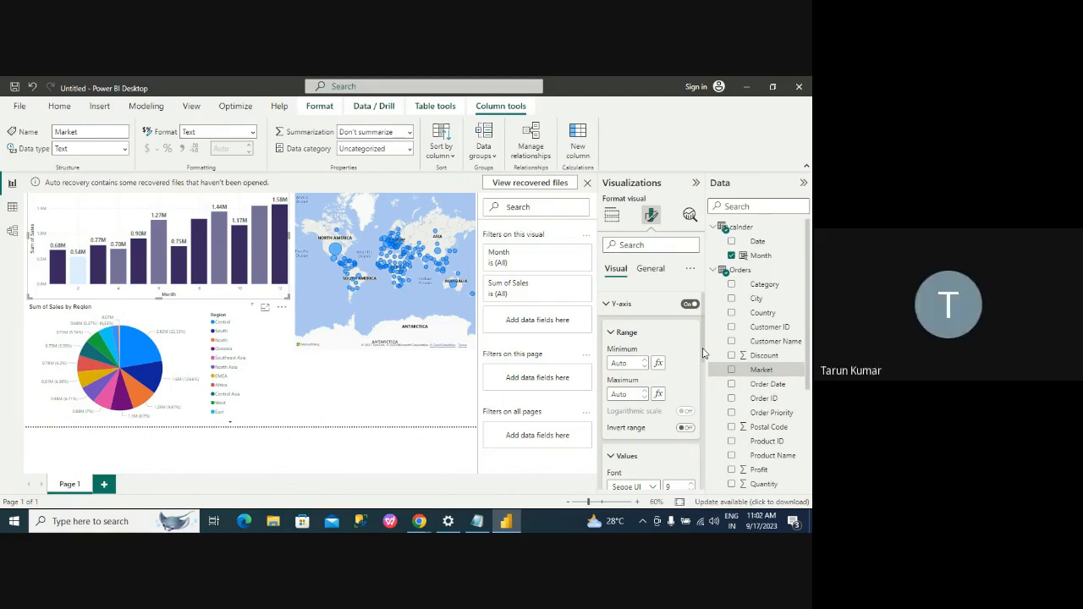
scroll(705, 338, up, 2)
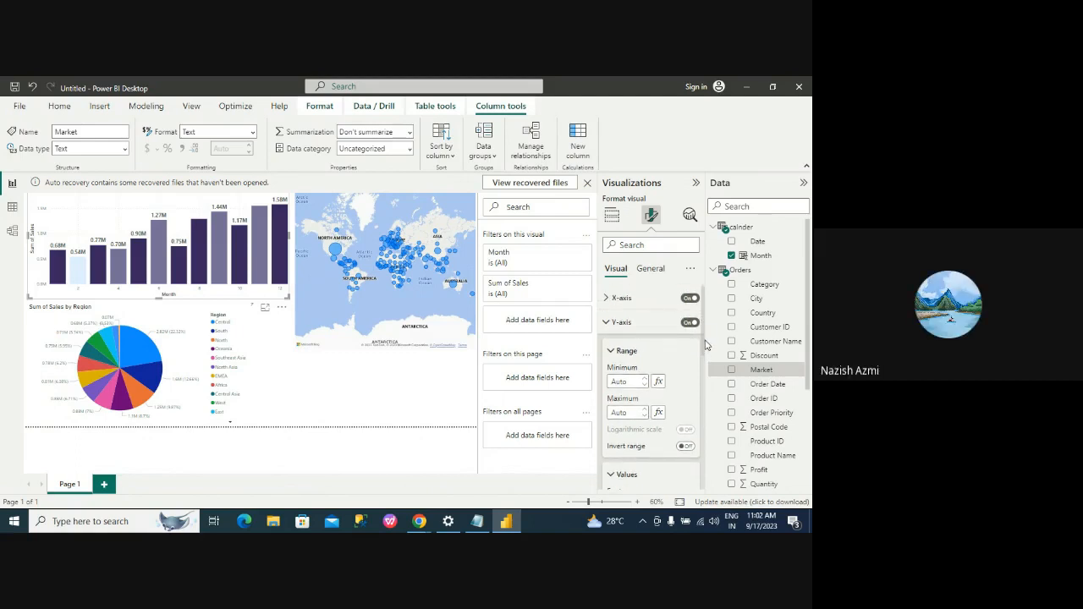
scroll(704, 347, down, 1)
scroll(704, 351, down, 3)
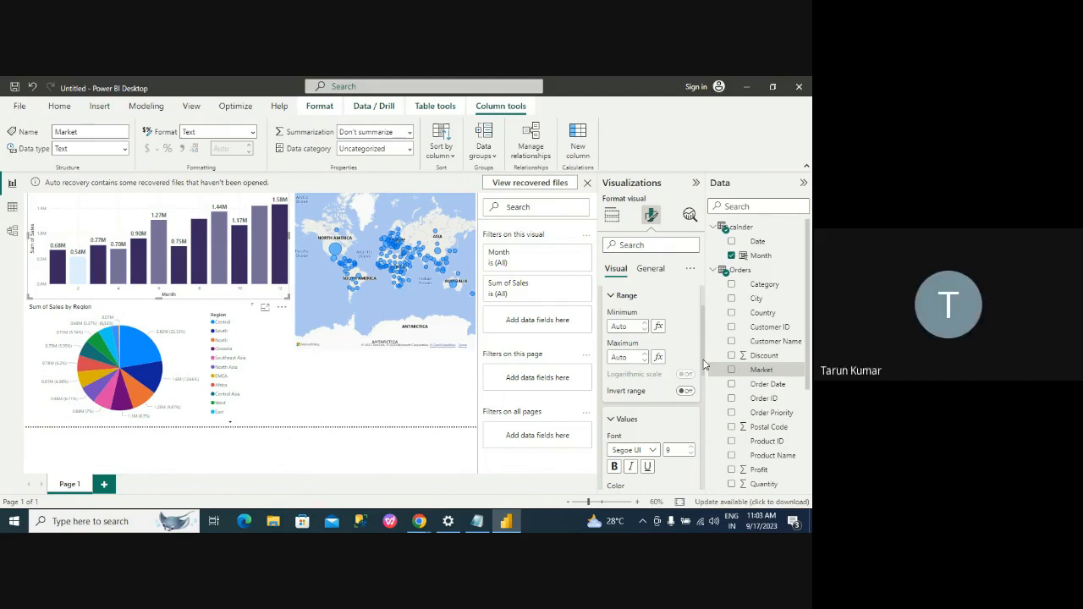
drag(704, 363, 702, 343)
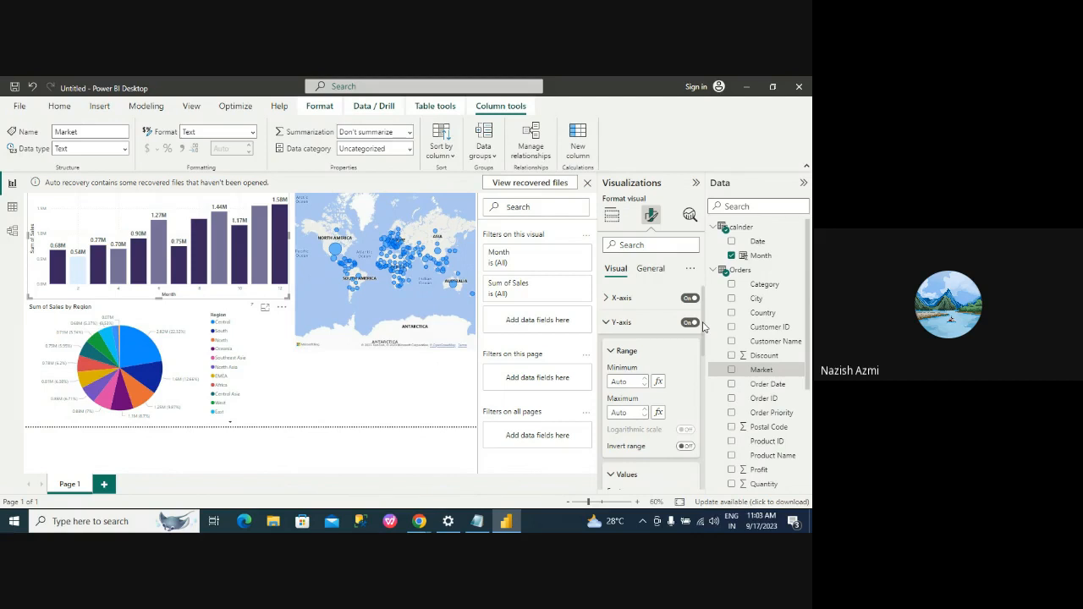
drag(702, 328, 707, 294)
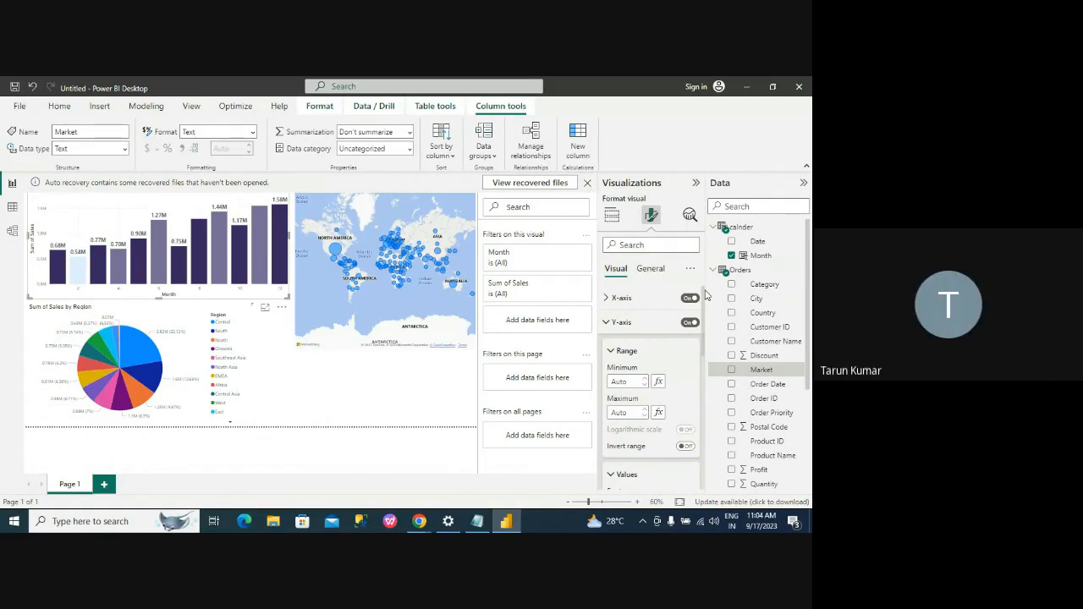
drag(703, 300, 702, 287)
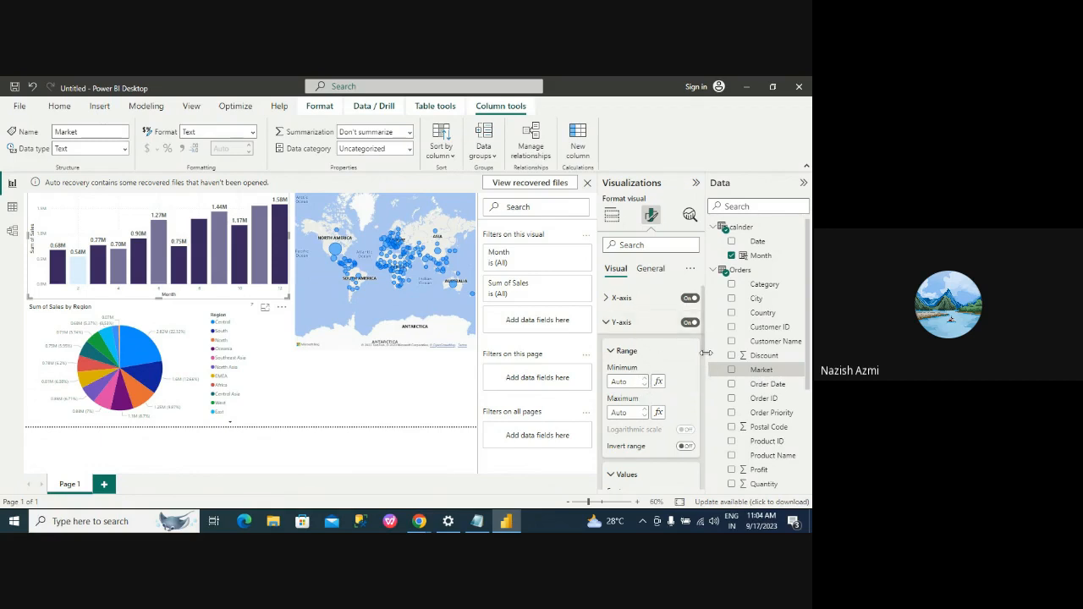
drag(703, 354, 704, 366)
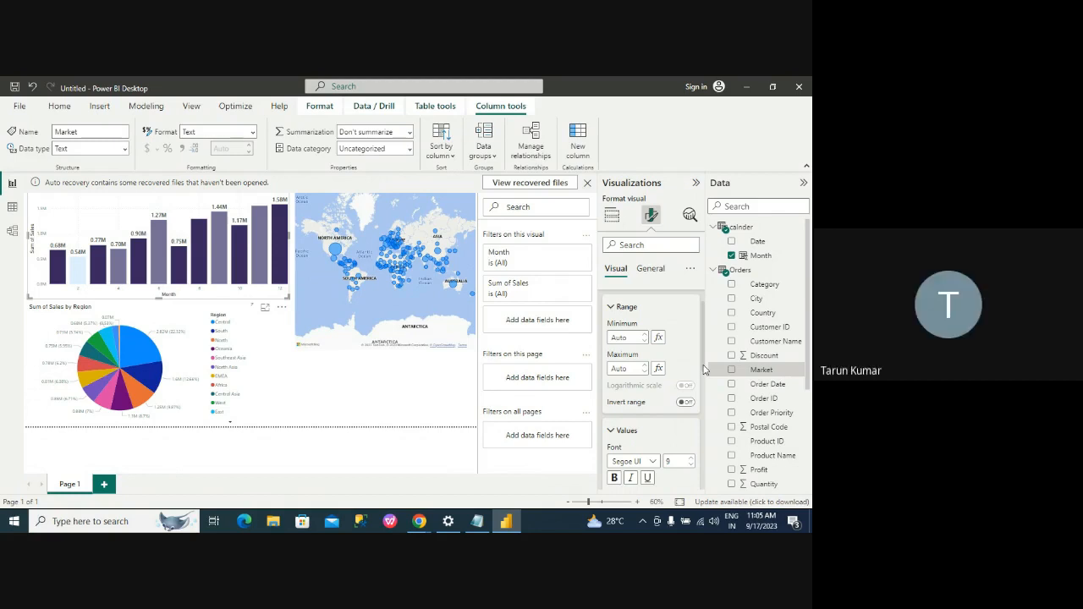
scroll(704, 365, down, 1)
scroll(705, 370, up, 1)
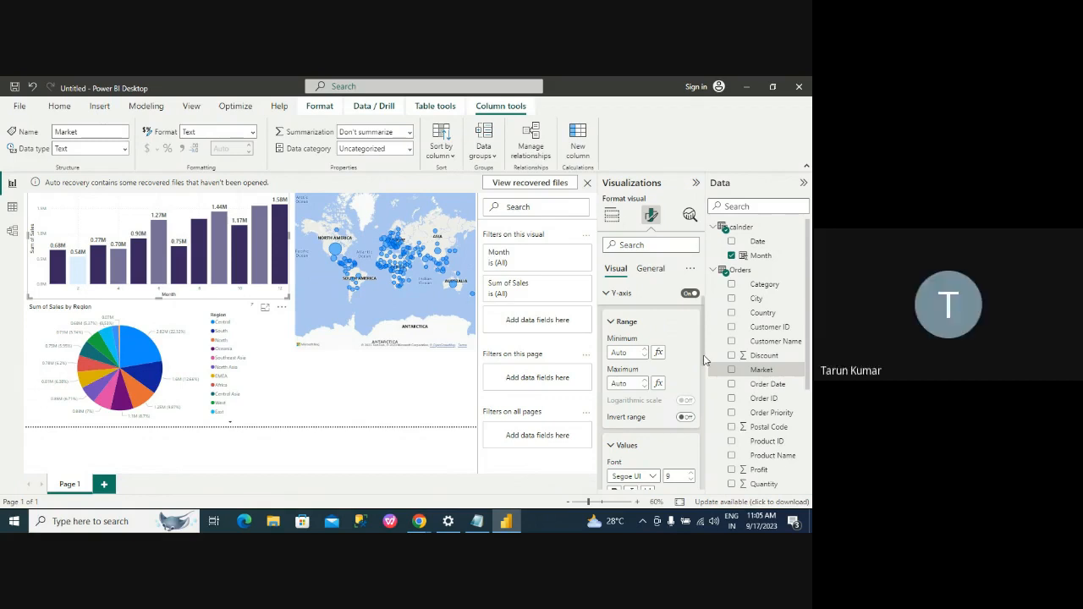
scroll(702, 349, up, 2)
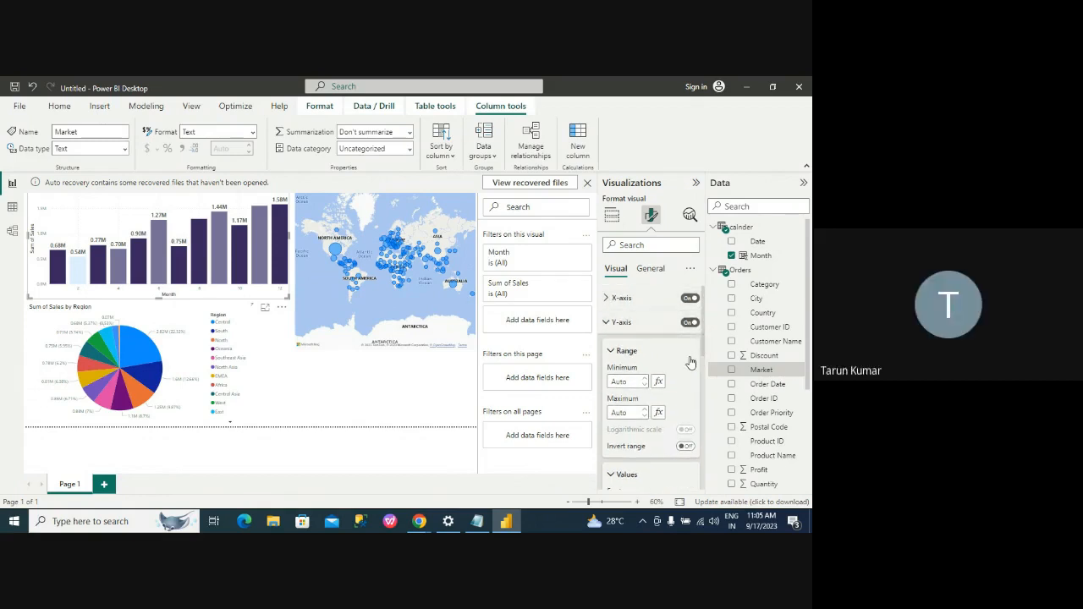
scroll(702, 349, down, 3)
scroll(711, 393, down, 2)
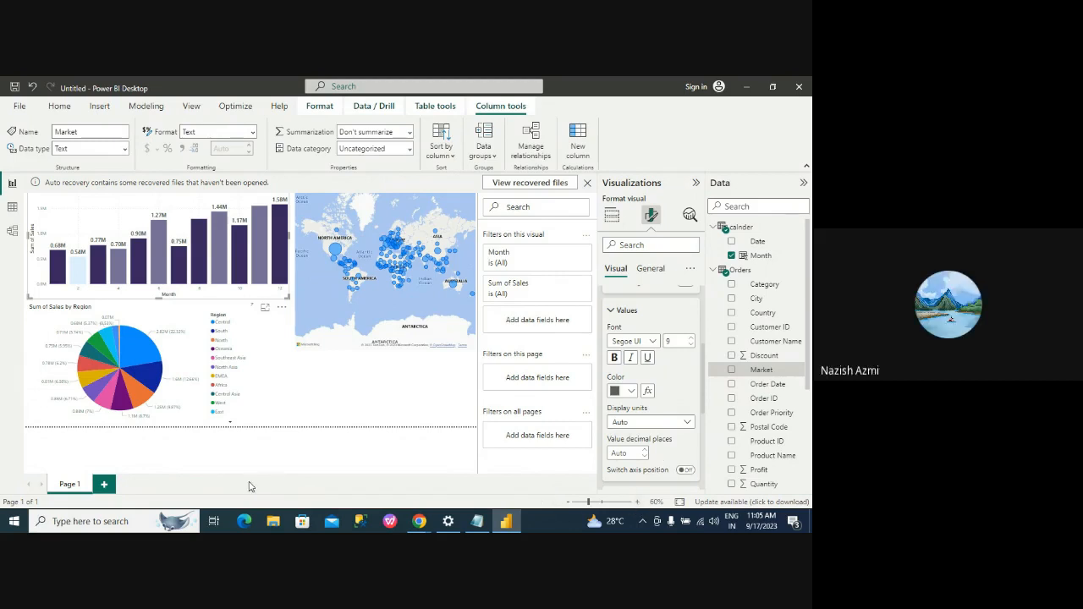
Step: Move the country sales map from Page 1 to a new Page 2 and enlarge it to fill the page
click(104, 485)
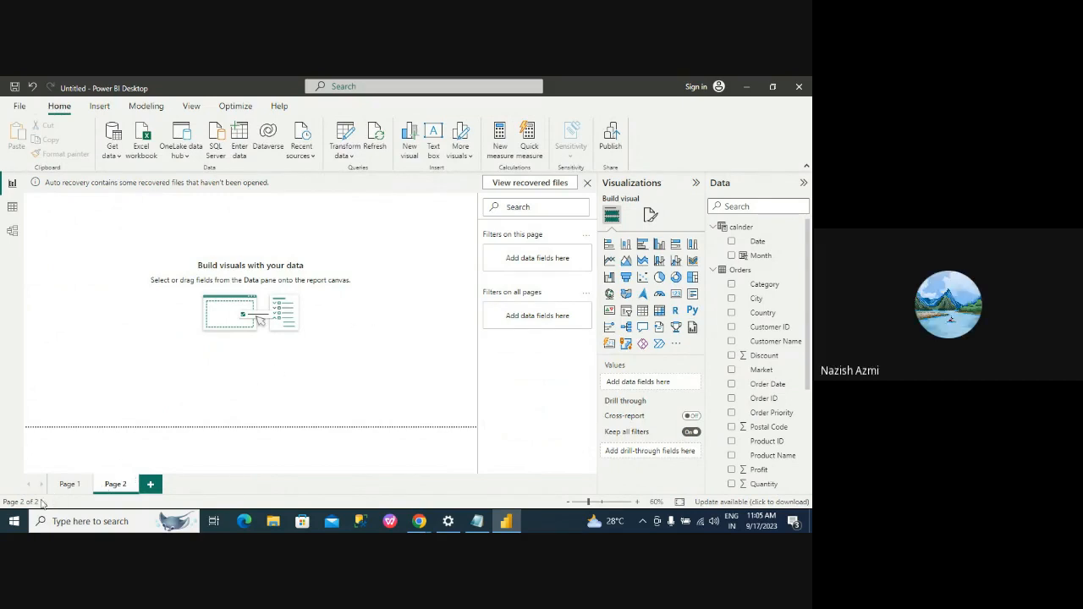
click(69, 484)
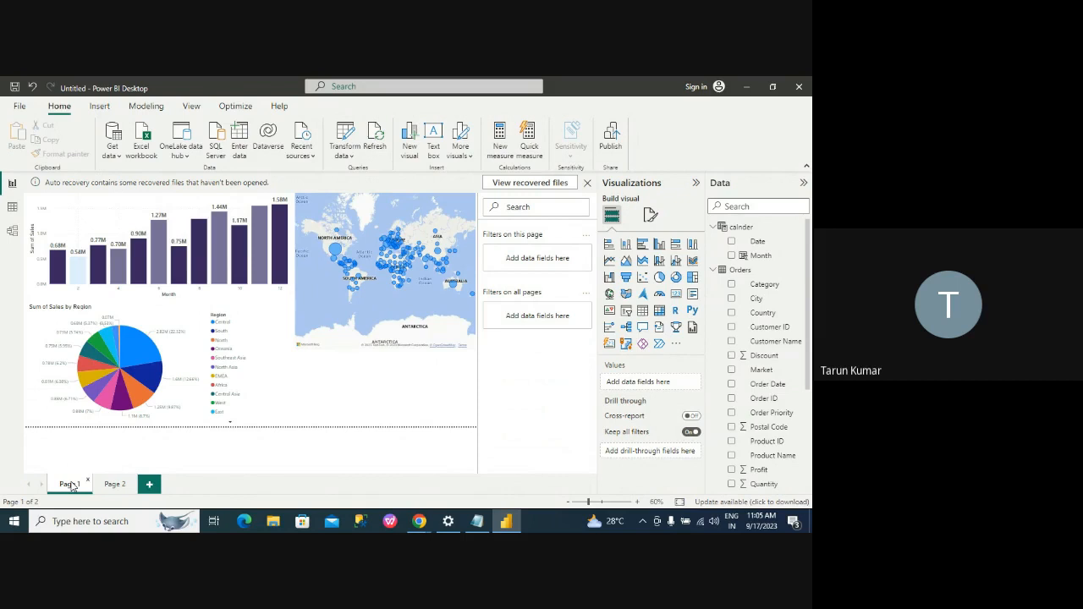
click(382, 300)
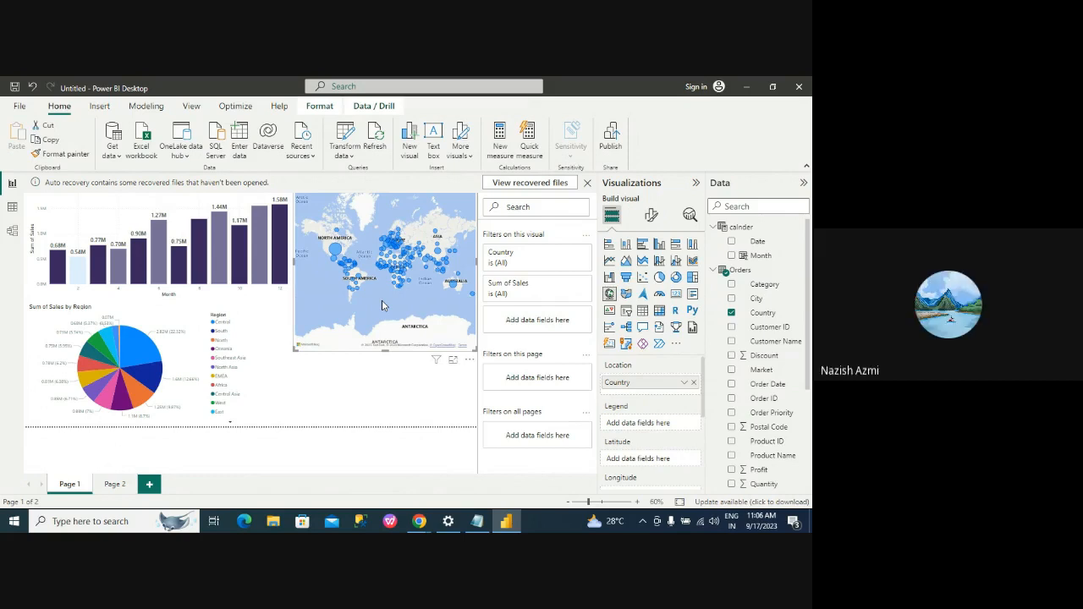
key(Delete)
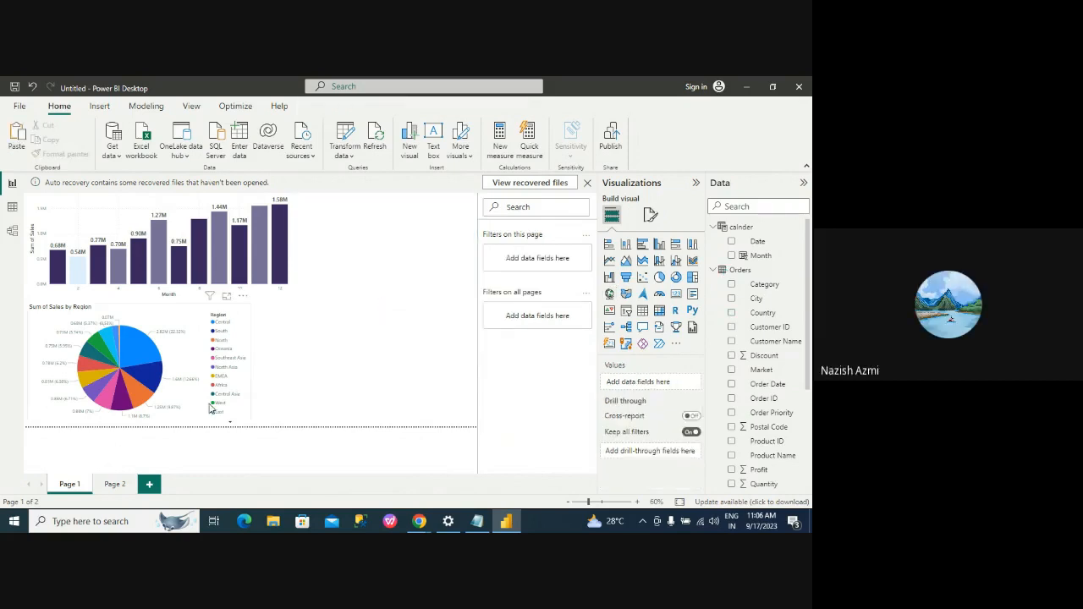
click(115, 484)
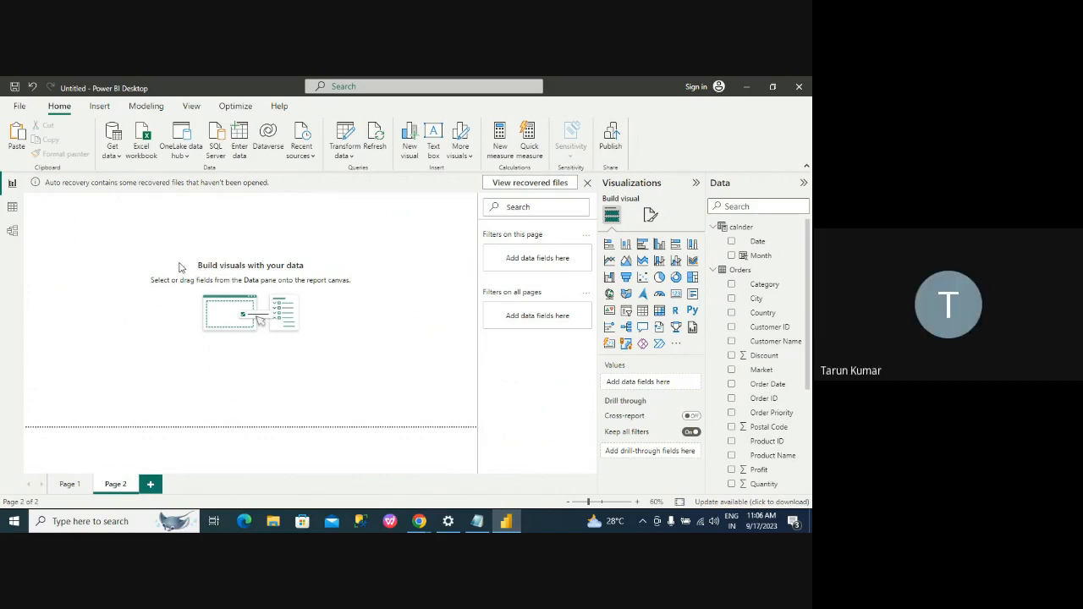
key(ctrl+v)
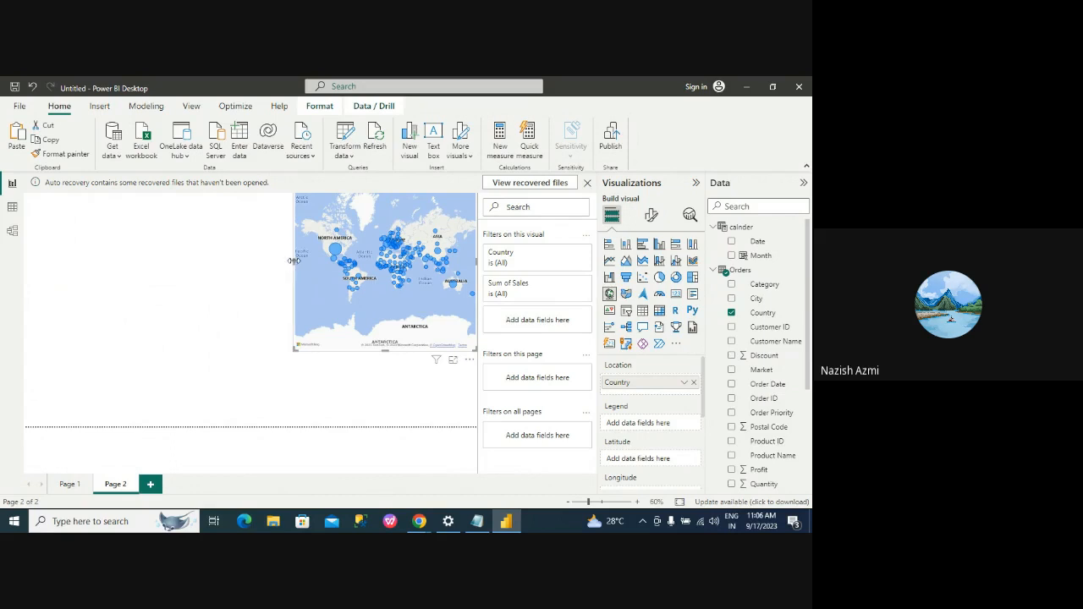
drag(293, 261, 28, 265)
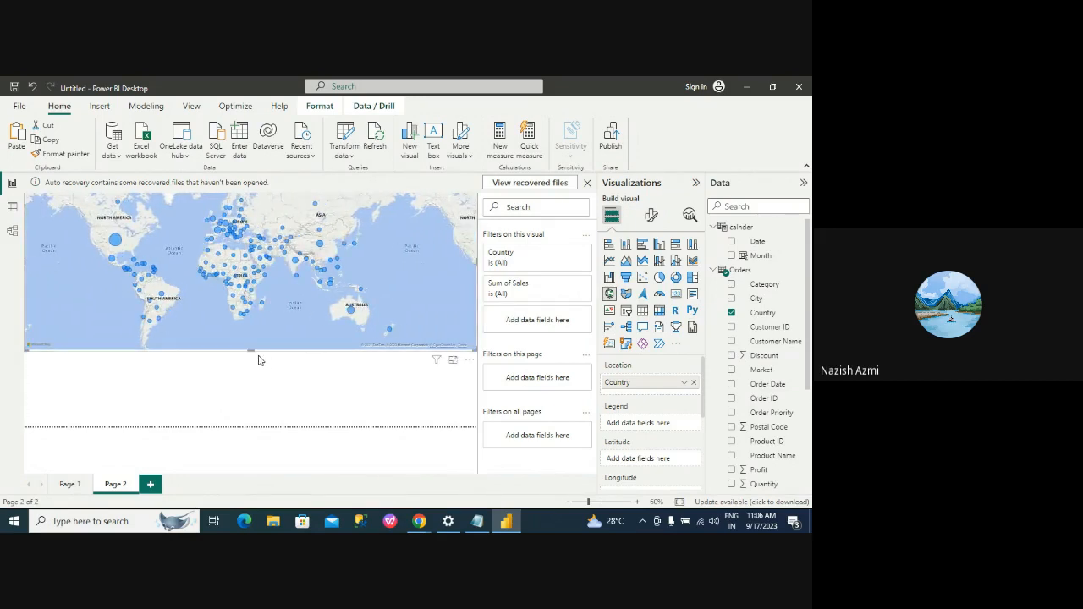
drag(251, 351, 256, 435)
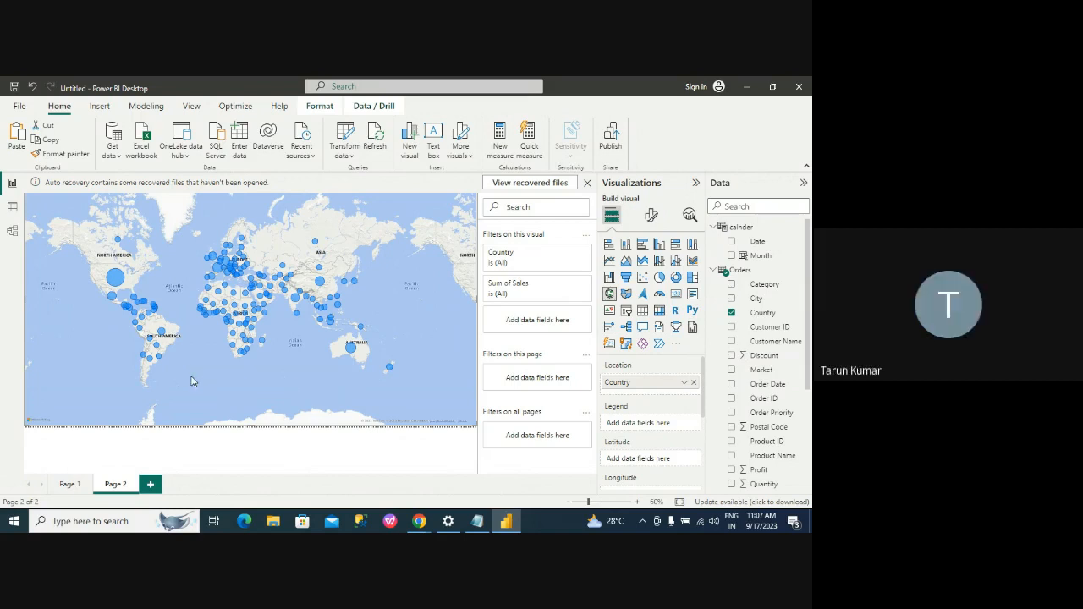
Step: Enlarge the monthly sales column chart on Page 1 in width and height, and open its formatting options
click(69, 484)
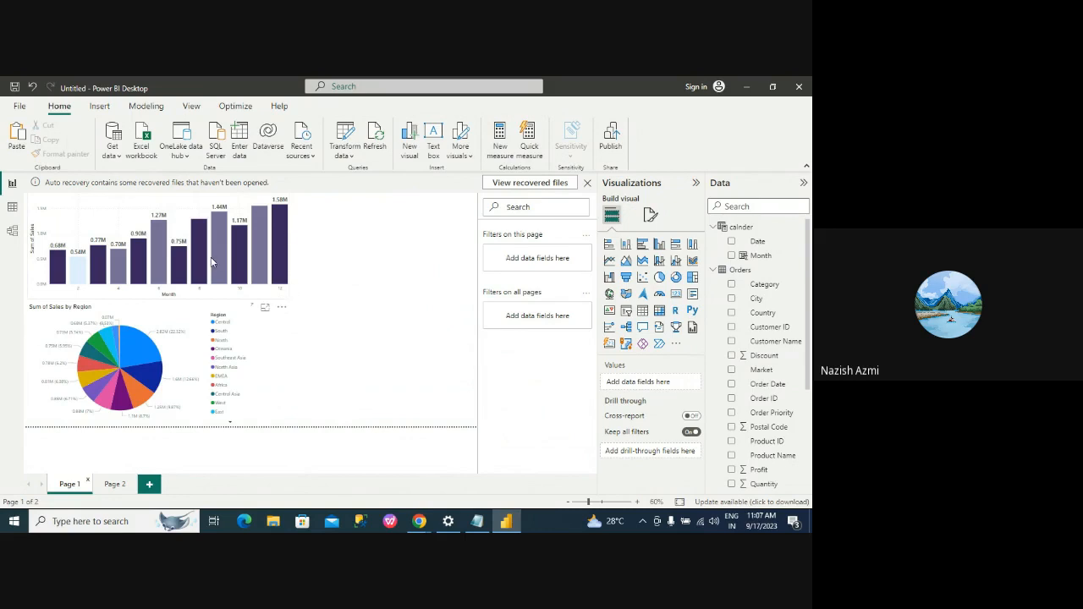
click(216, 292)
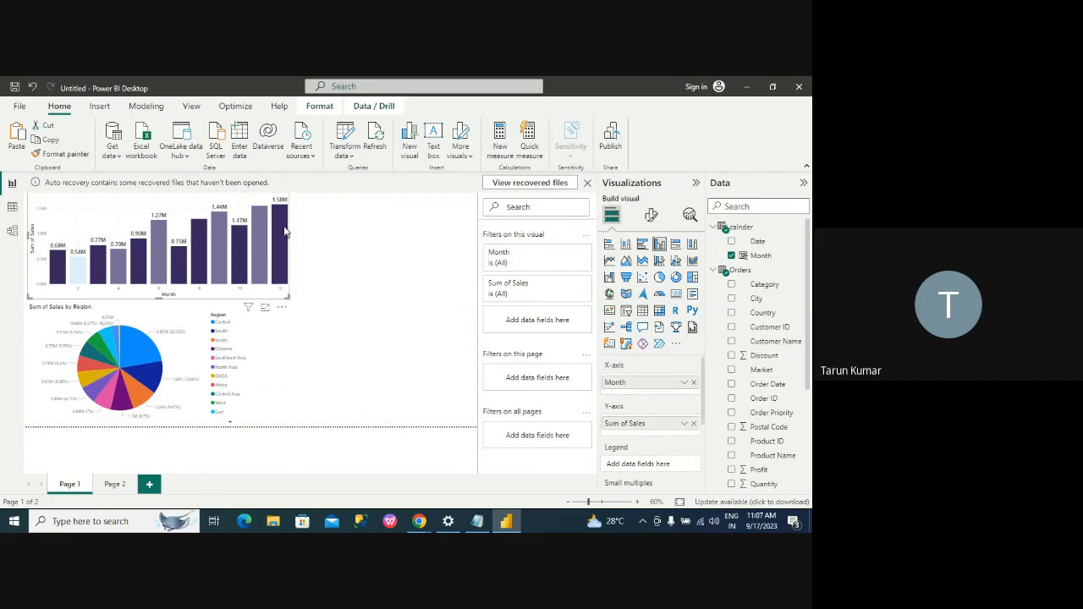
drag(289, 232, 369, 241)
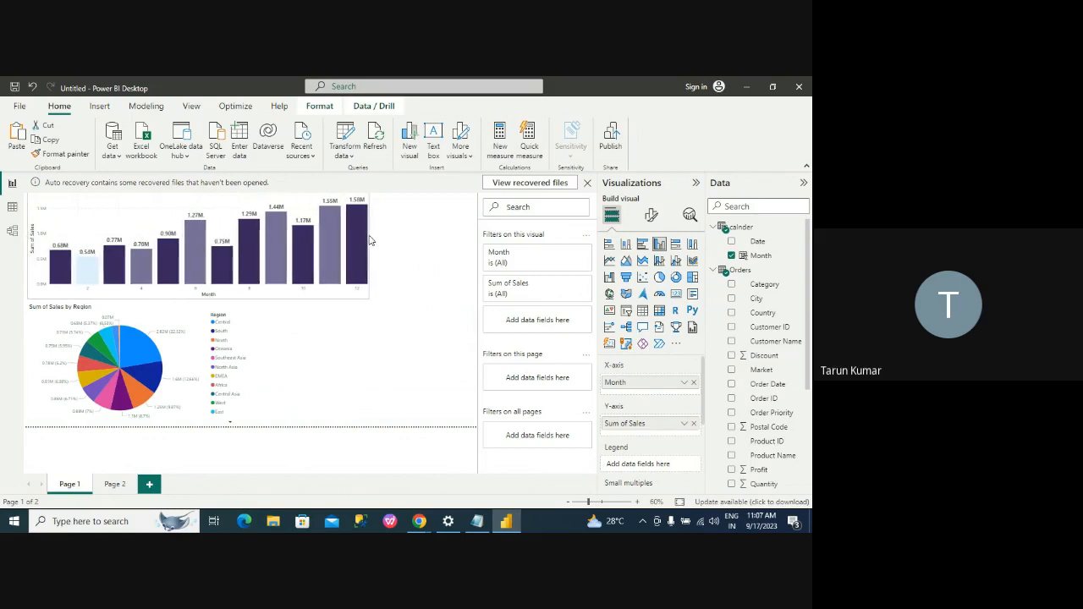
drag(201, 298, 206, 328)
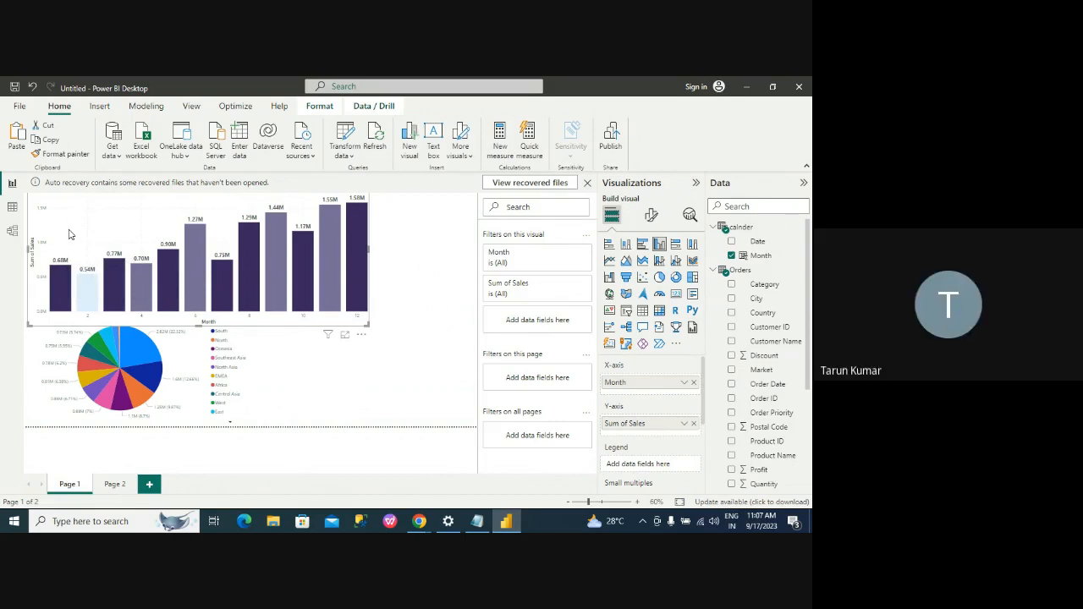
click(651, 216)
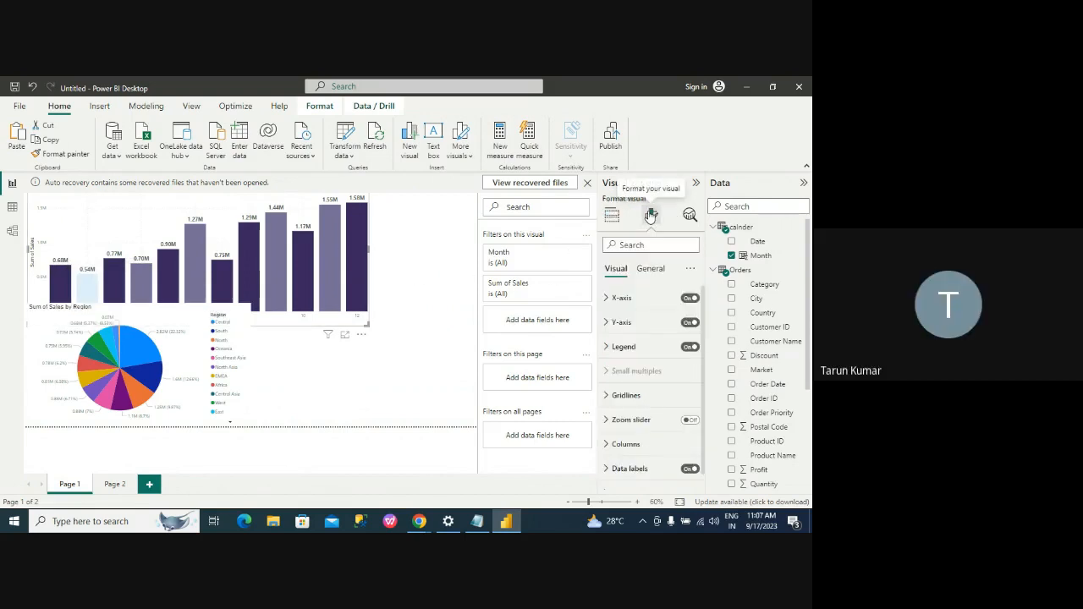
Step: Set the Y-axis title of the monthly sales column chart to font size 31
click(609, 325)
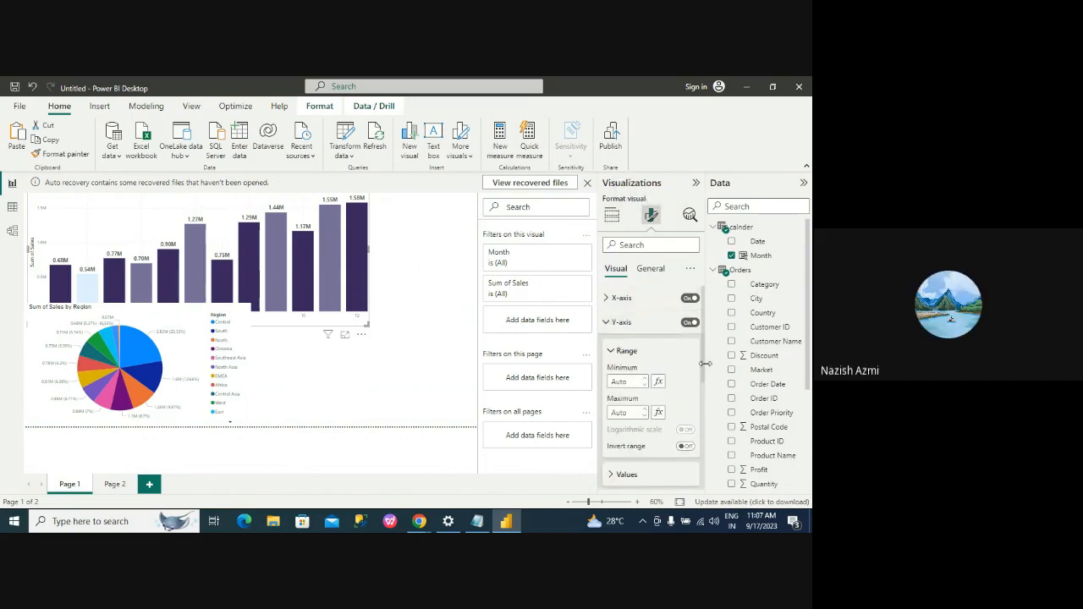
drag(702, 369, 703, 430)
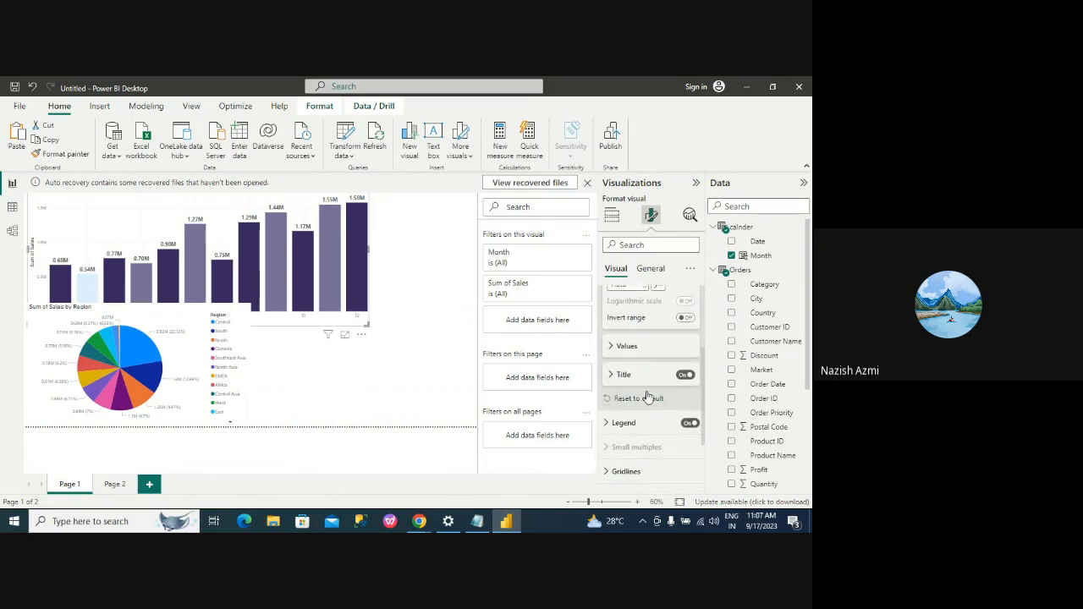
click(613, 380)
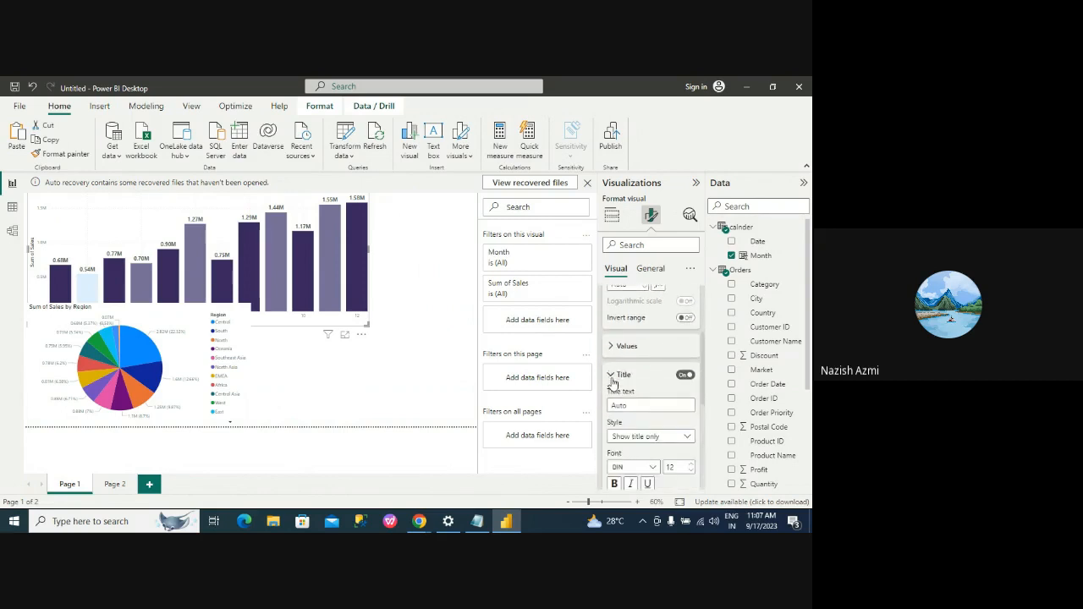
click(691, 466)
click(692, 467)
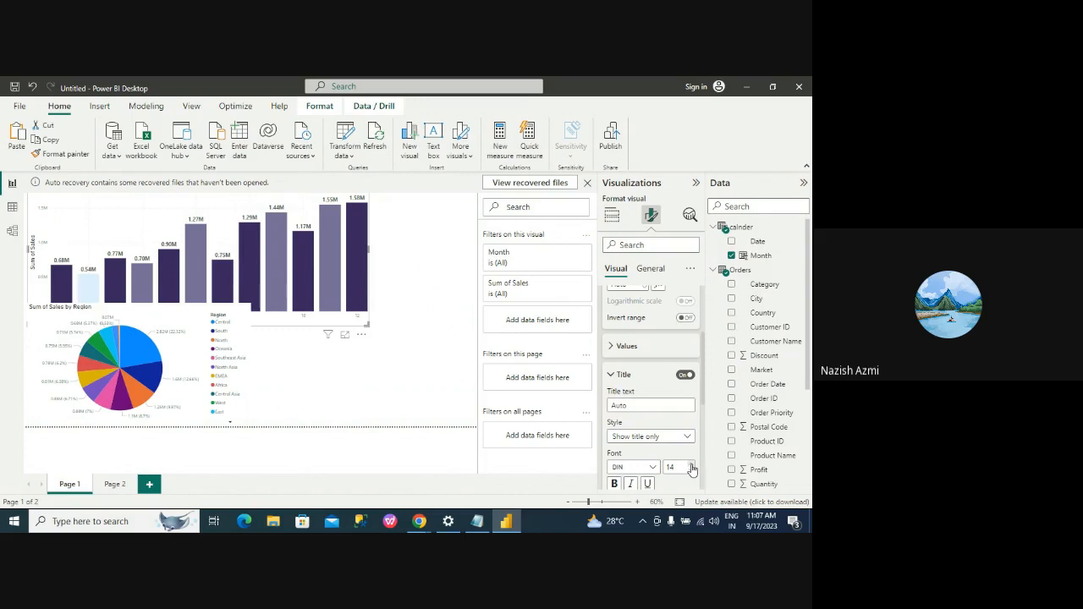
click(691, 467)
click(691, 467)
click(691, 466)
click(691, 466)
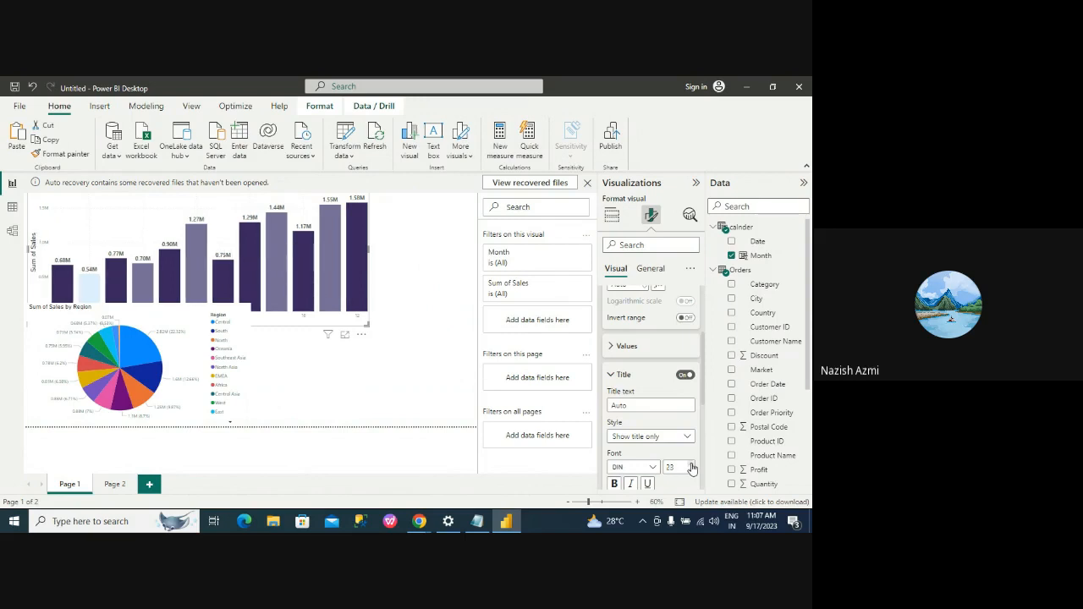
click(692, 466)
click(691, 465)
click(691, 465)
click(691, 466)
click(691, 465)
click(692, 465)
click(691, 466)
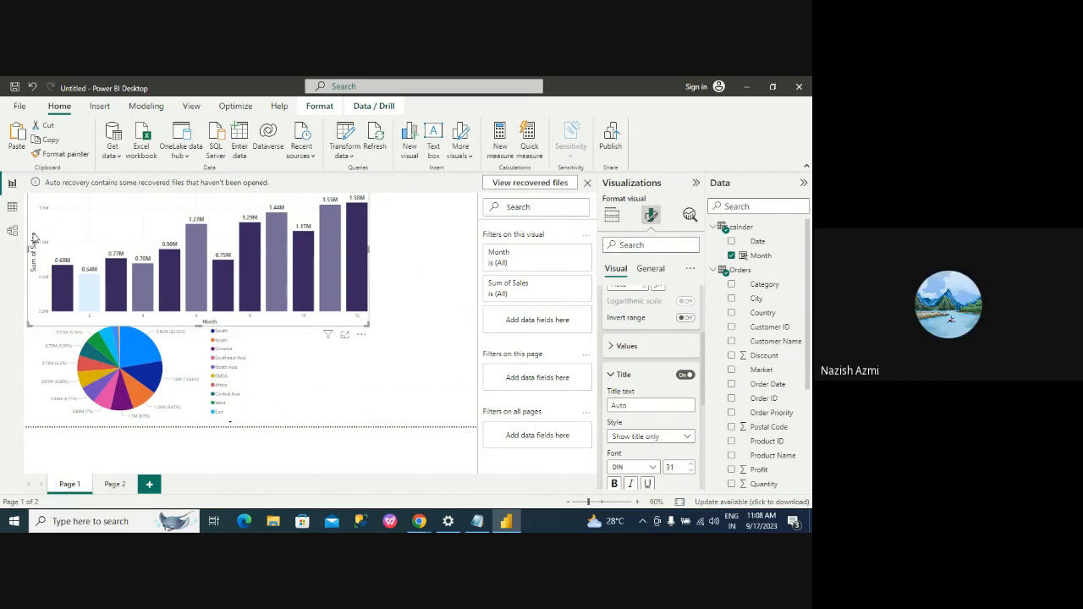
Step: Resize the monthly sales column chart wider and shorter so that it fits above the region pie chart without covering it
mouse_move(55, 282)
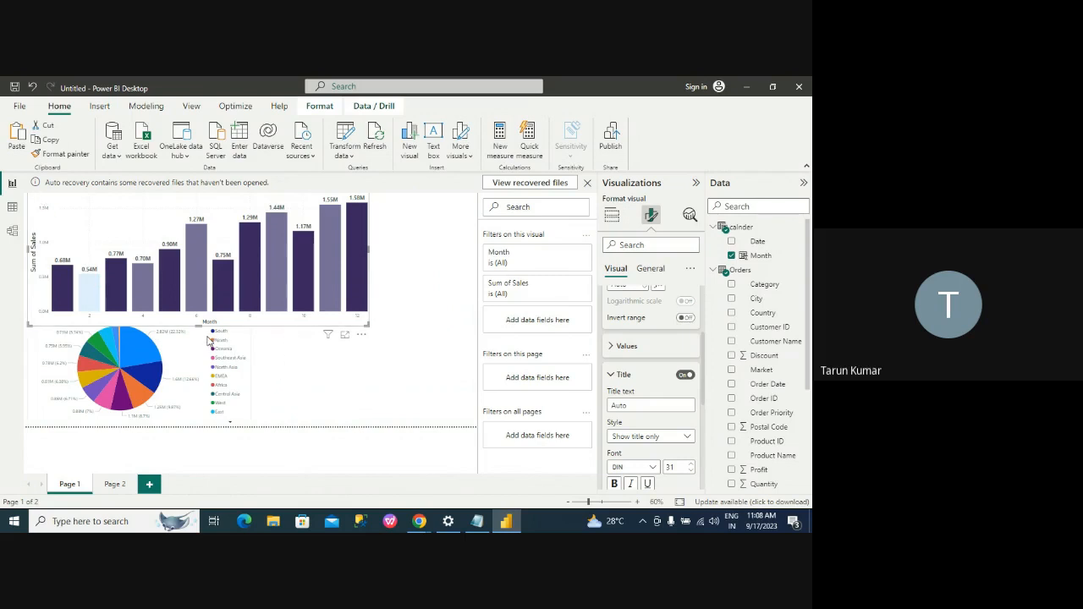
drag(368, 324, 478, 336)
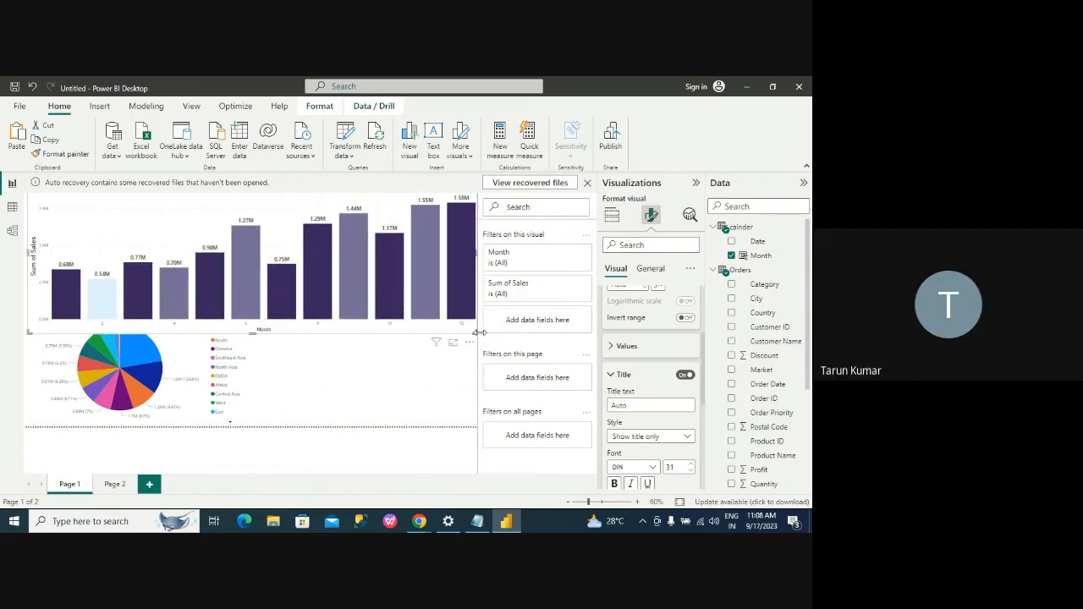
mouse_move(314, 279)
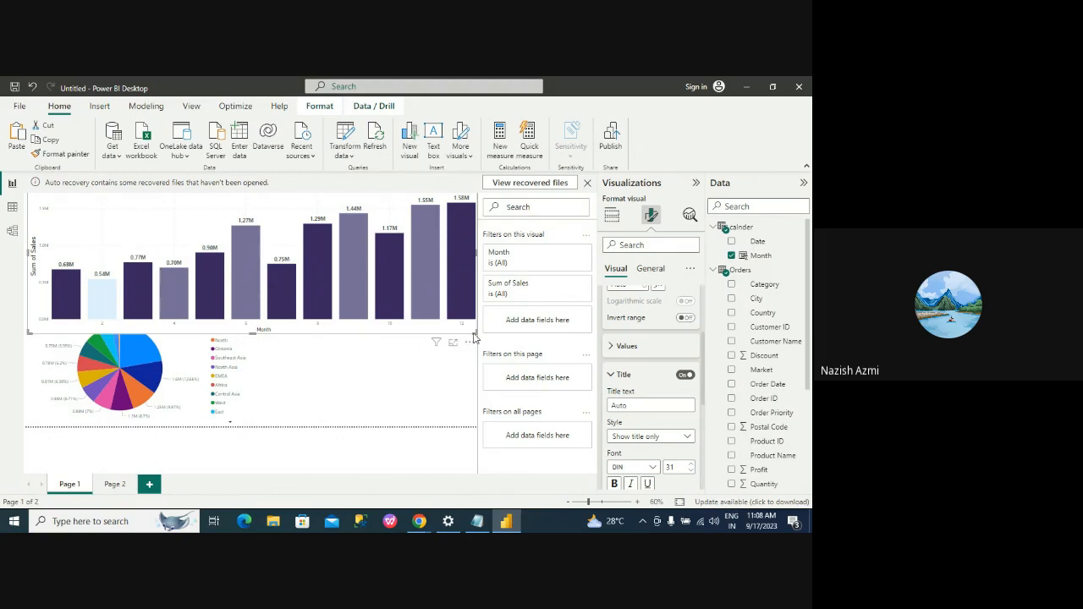
drag(474, 337, 412, 303)
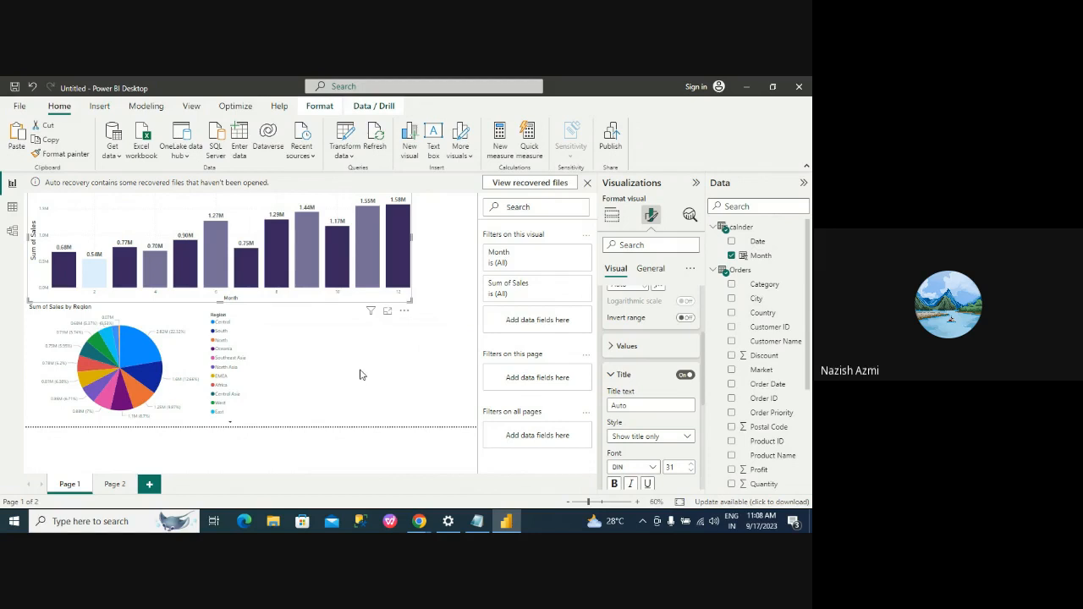
key(Escape)
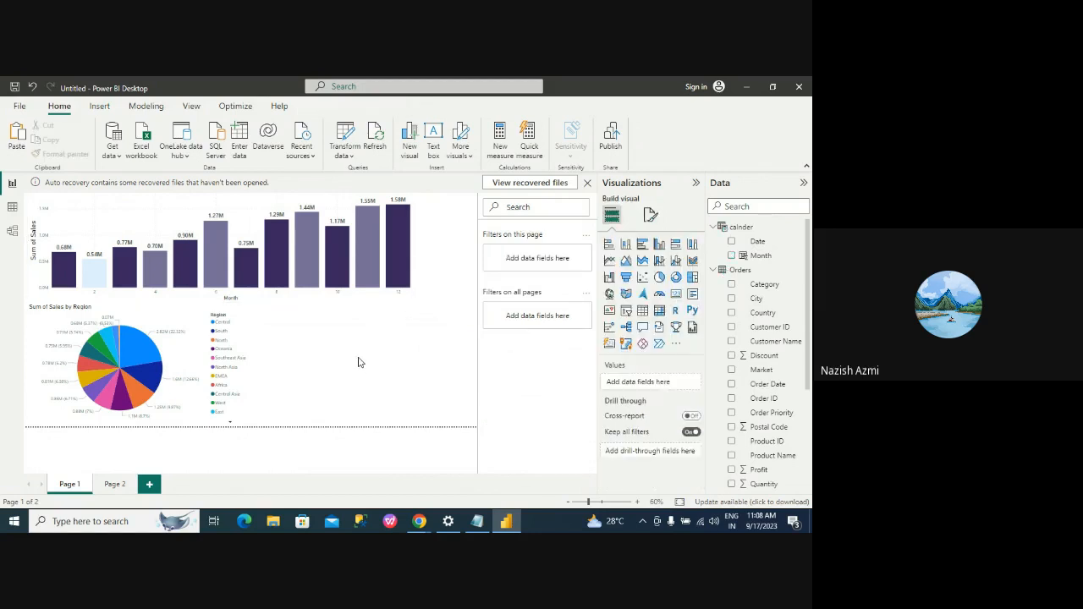
Step: Insert an area chart beside the region pie chart, with Month on the X-axis and the sum of Profit on the Y-axis
double_click(358, 363)
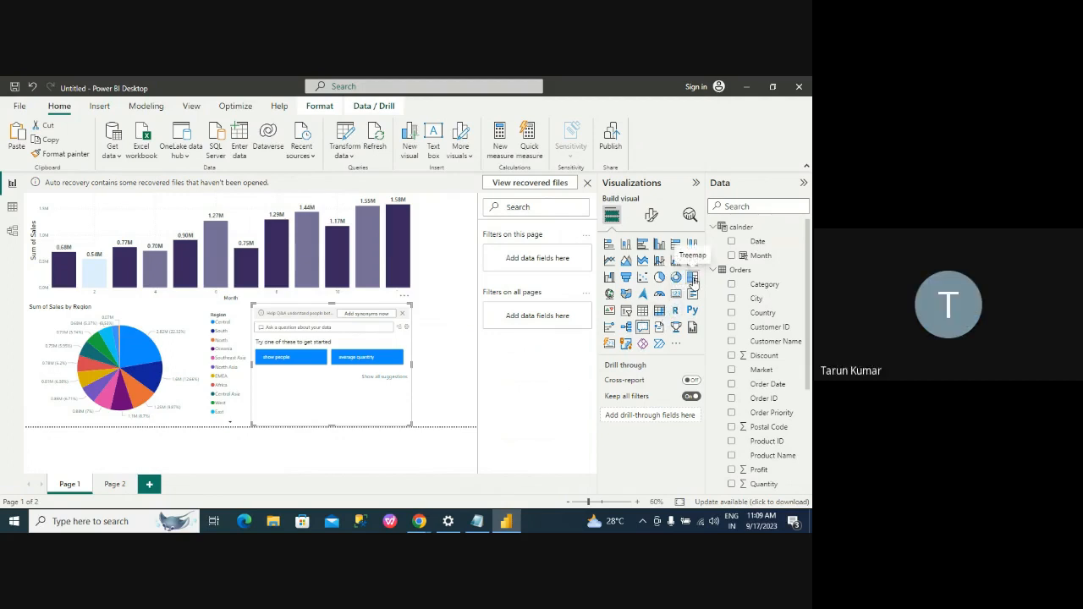
click(626, 262)
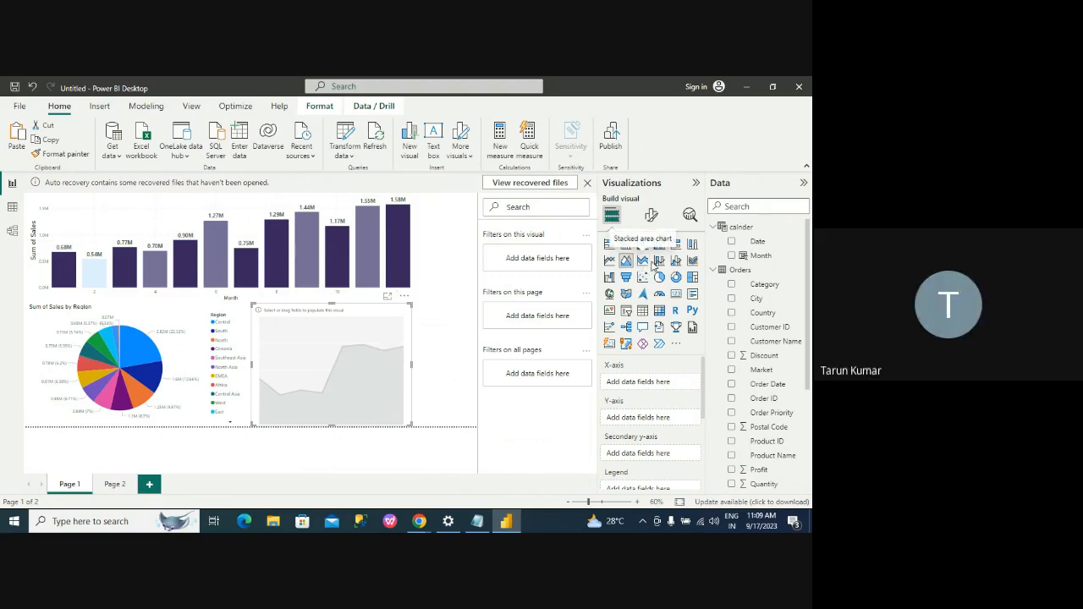
click(752, 255)
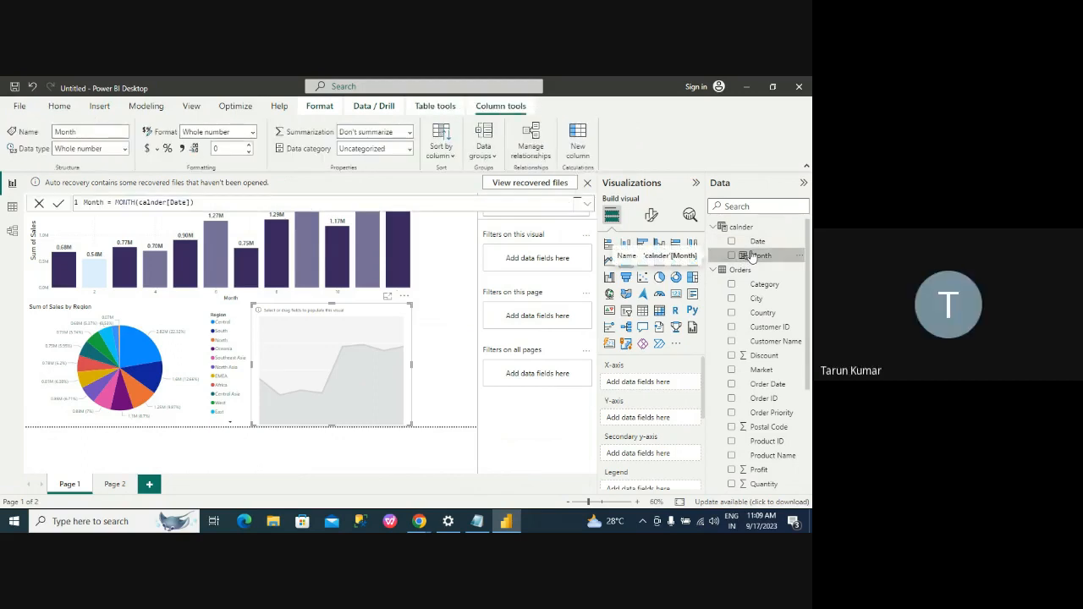
double_click(753, 256)
click(732, 255)
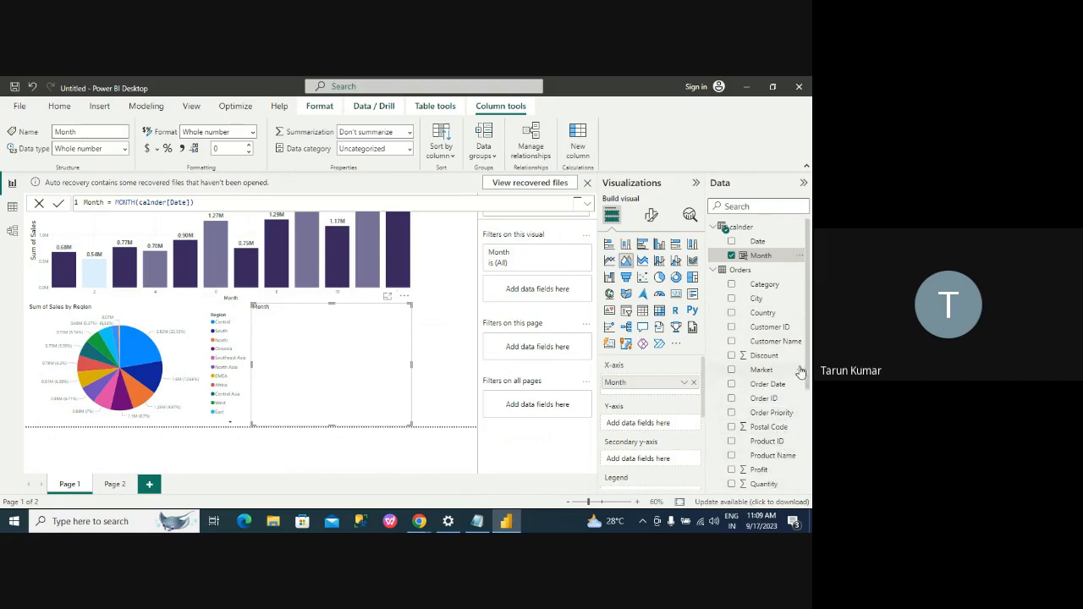
drag(807, 367, 808, 388)
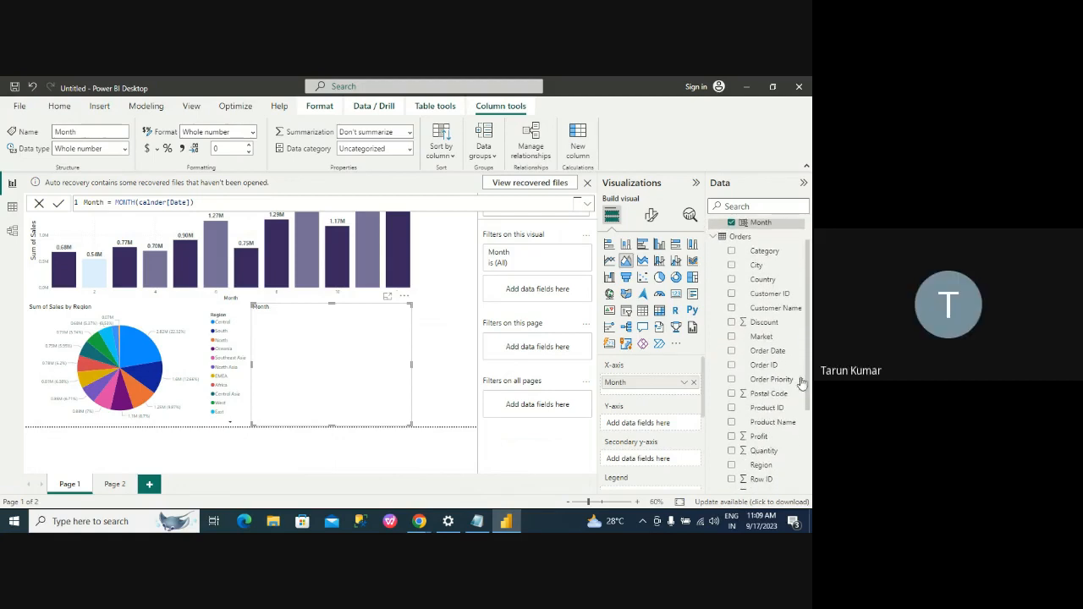
click(749, 437)
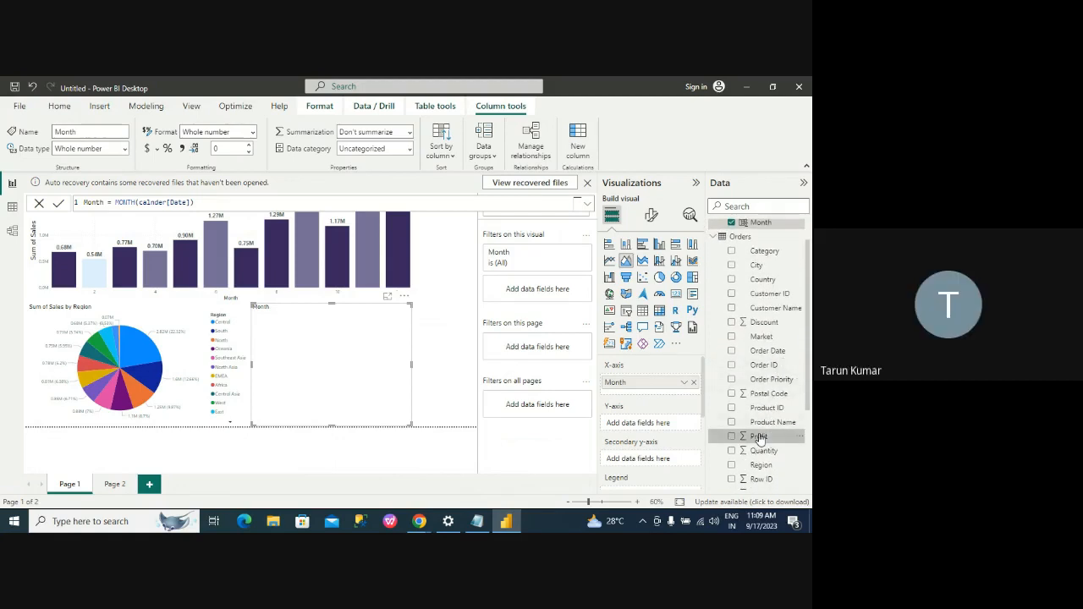
click(733, 437)
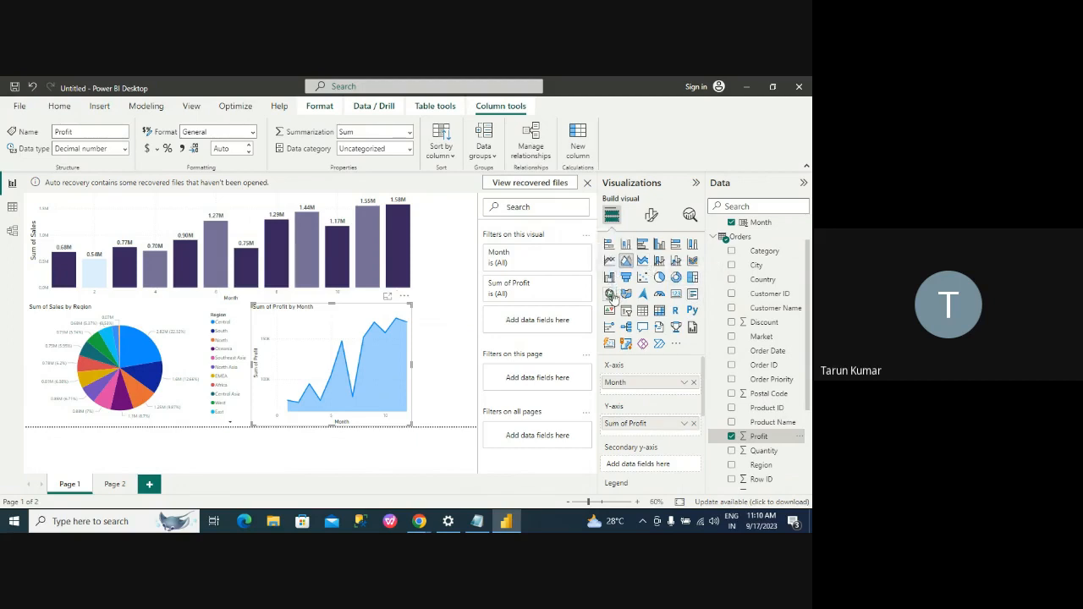
Step: Convert the monthly profit area chart to a card showing the sum of Profit and reduce the card's height
click(677, 293)
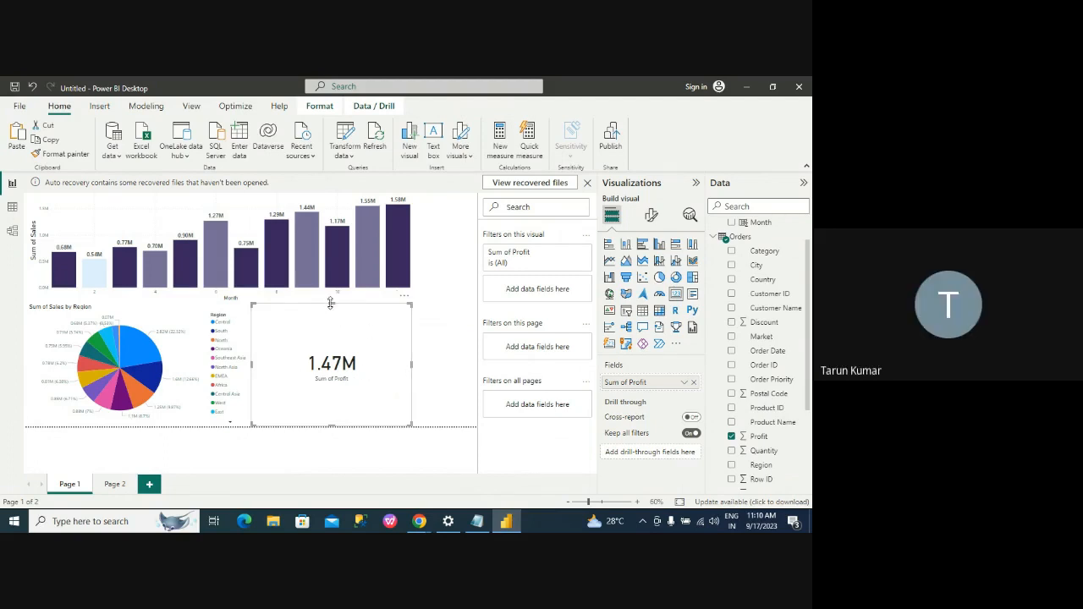
drag(330, 303, 345, 359)
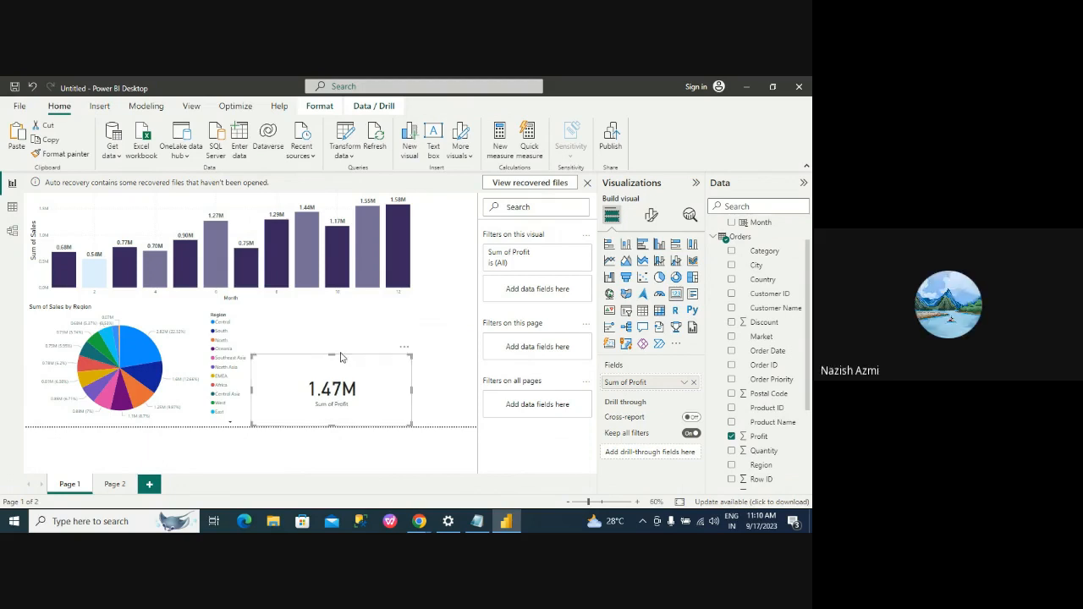
click(332, 353)
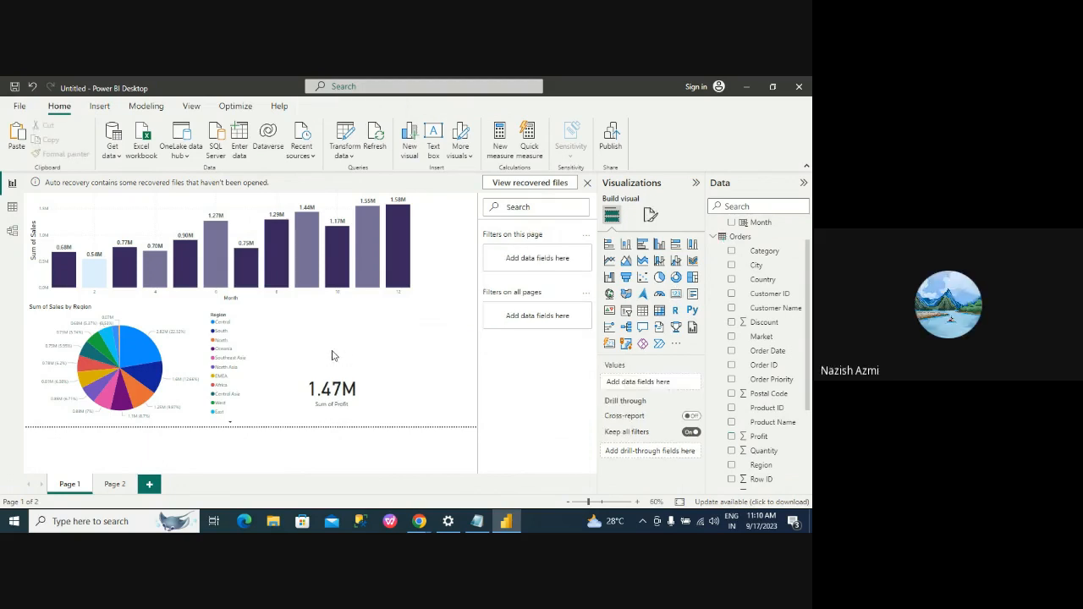
click(334, 381)
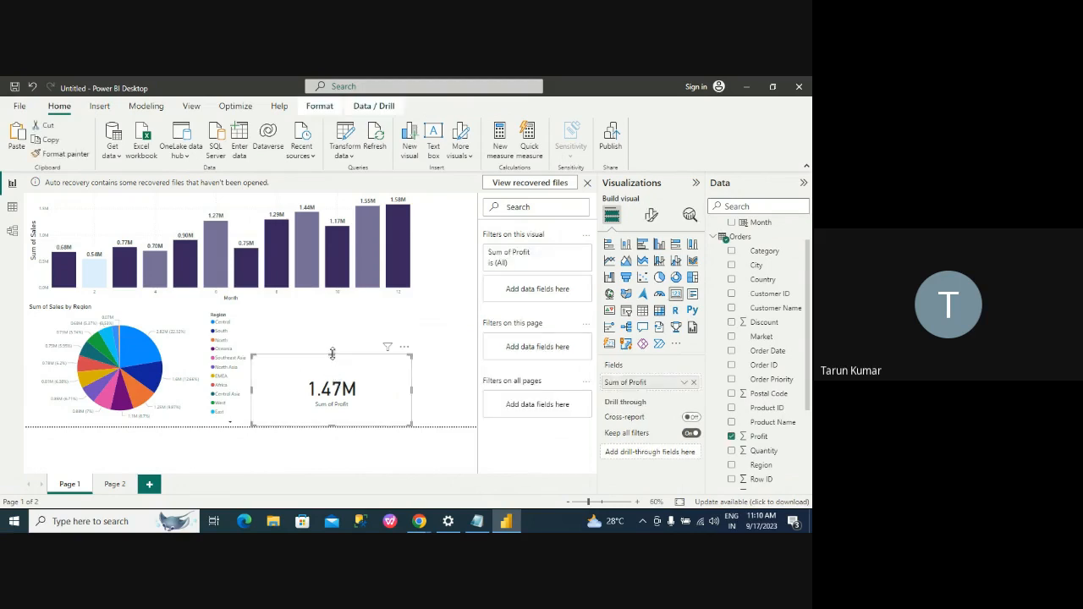
click(333, 345)
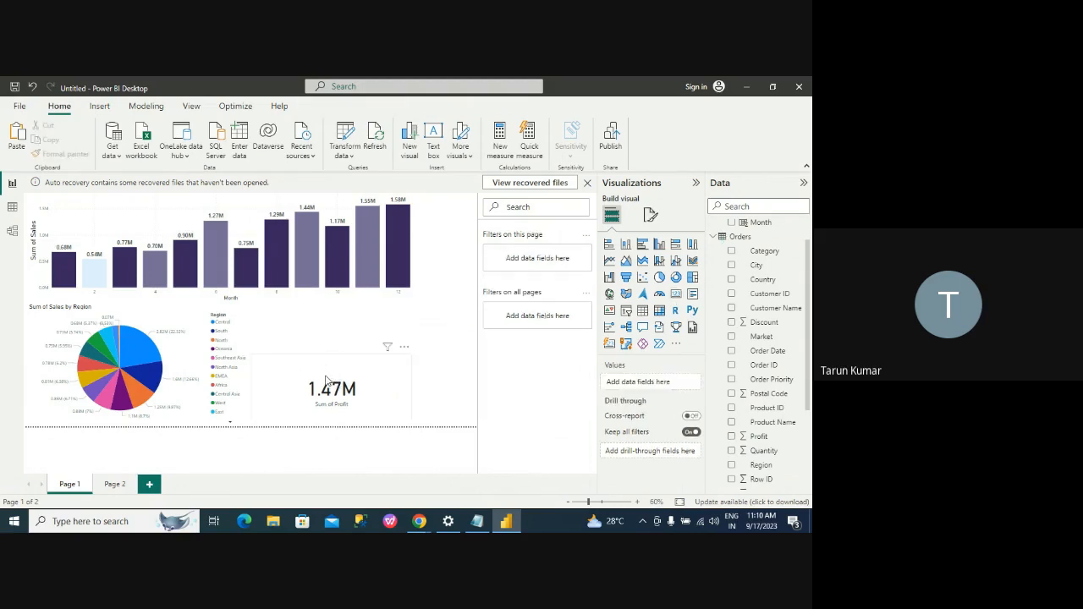
click(326, 382)
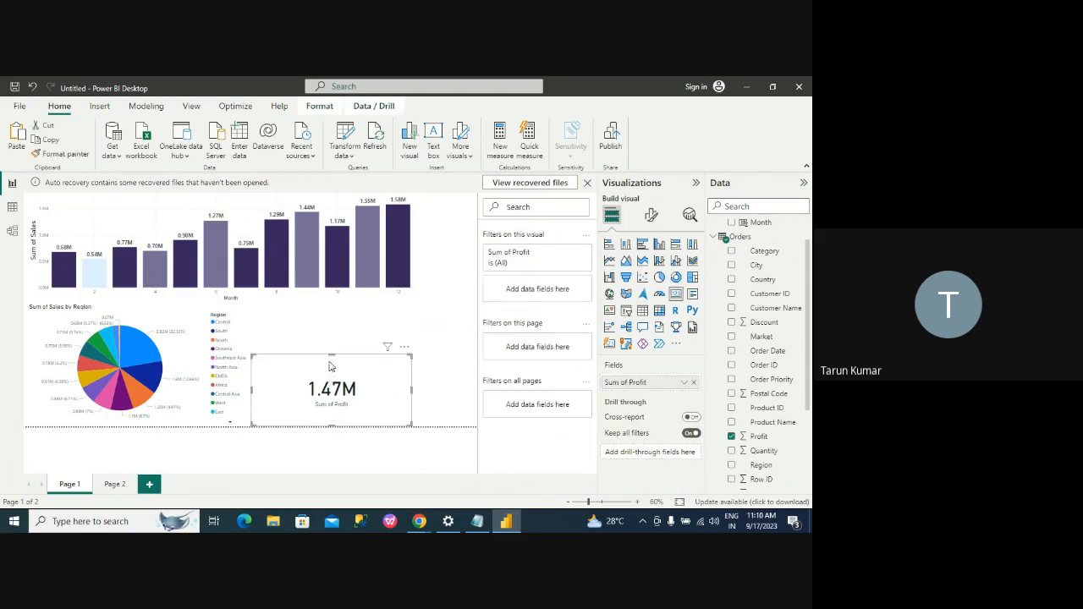
drag(332, 356, 342, 310)
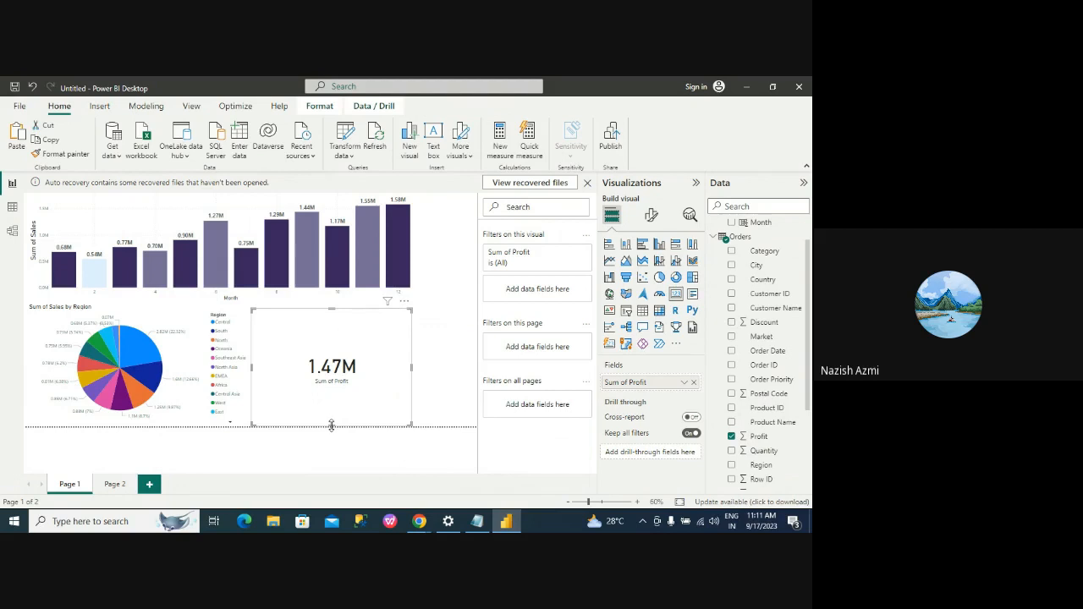
drag(330, 421, 332, 392)
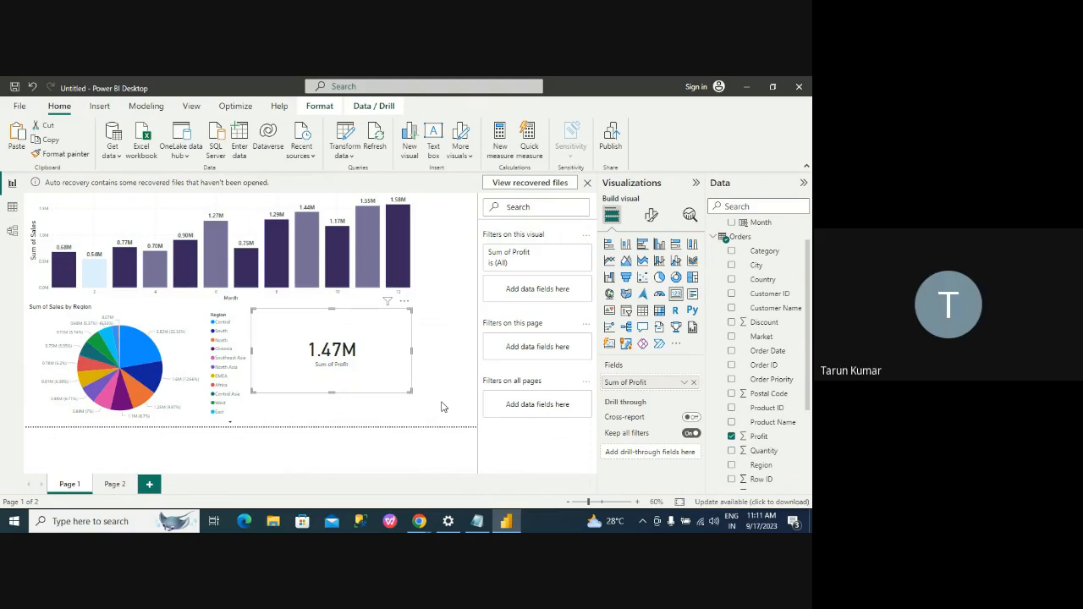
Step: Save the report to the Desktop as a Power BI file named "power BI Practice"
click(18, 107)
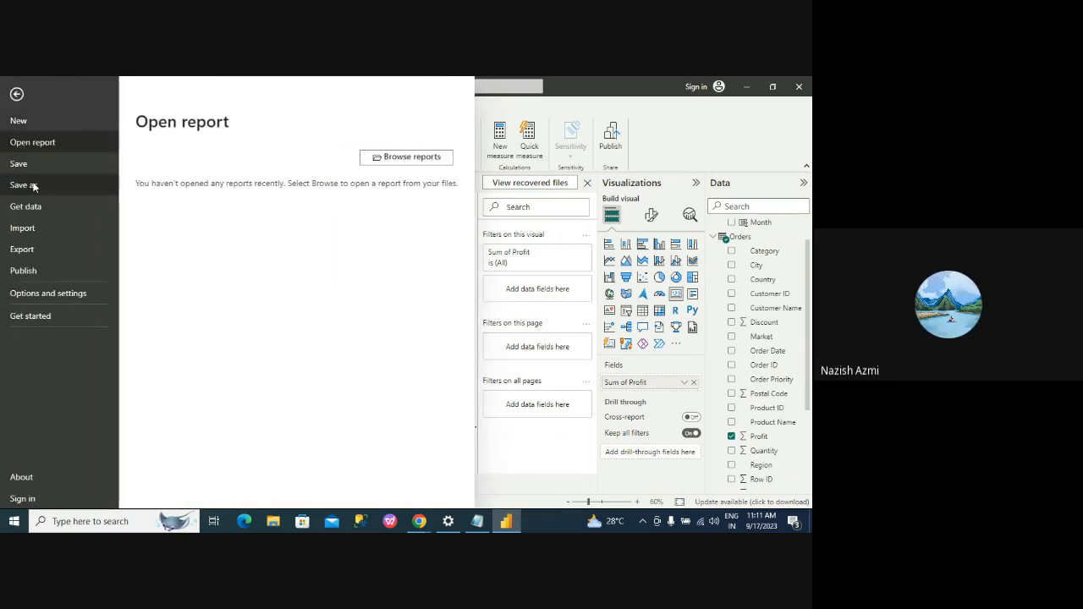
click(34, 186)
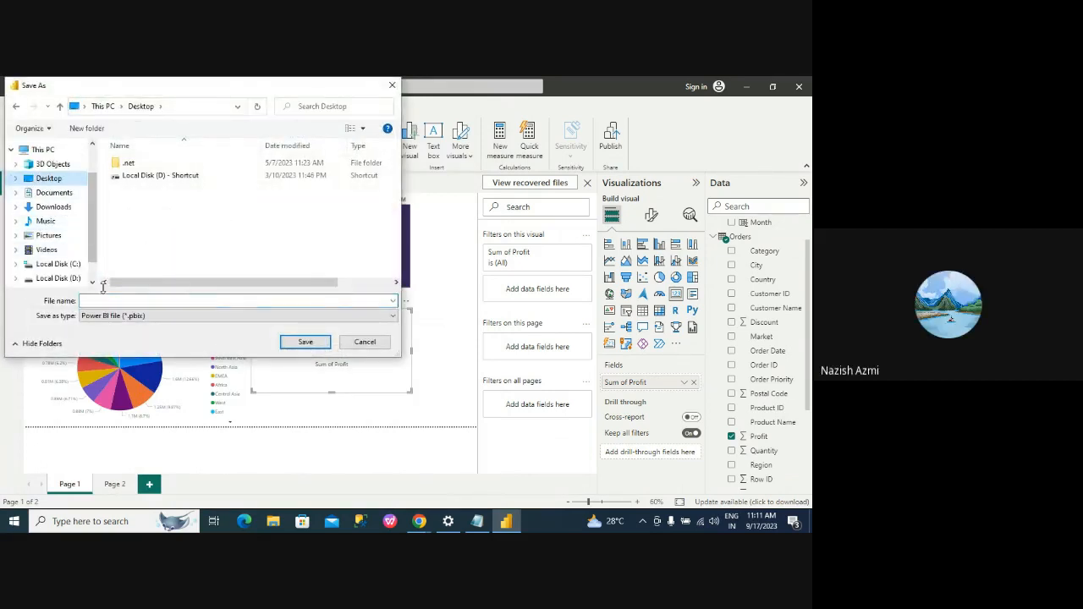
text(power BI Practice)
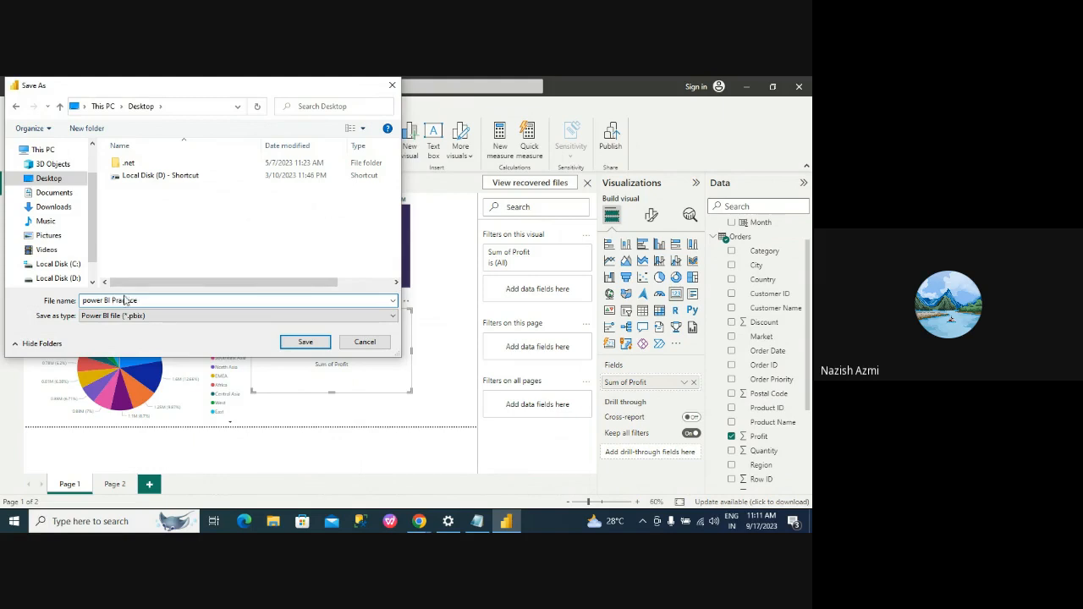
click(288, 348)
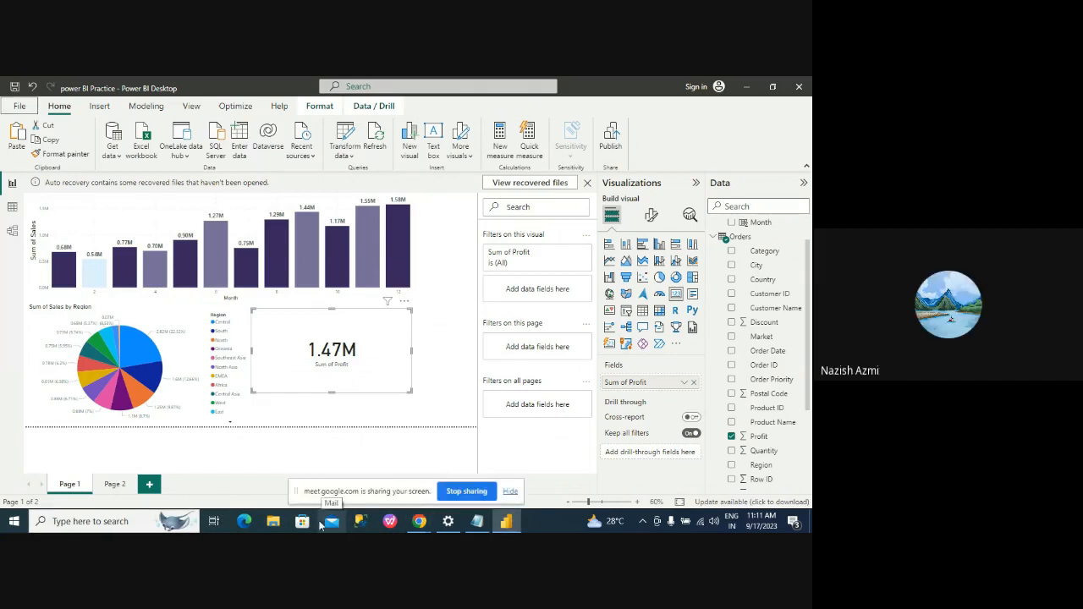
Step: Switch to the Google Meet page in Chrome and stop sharing the screen
key(alt+Tab)
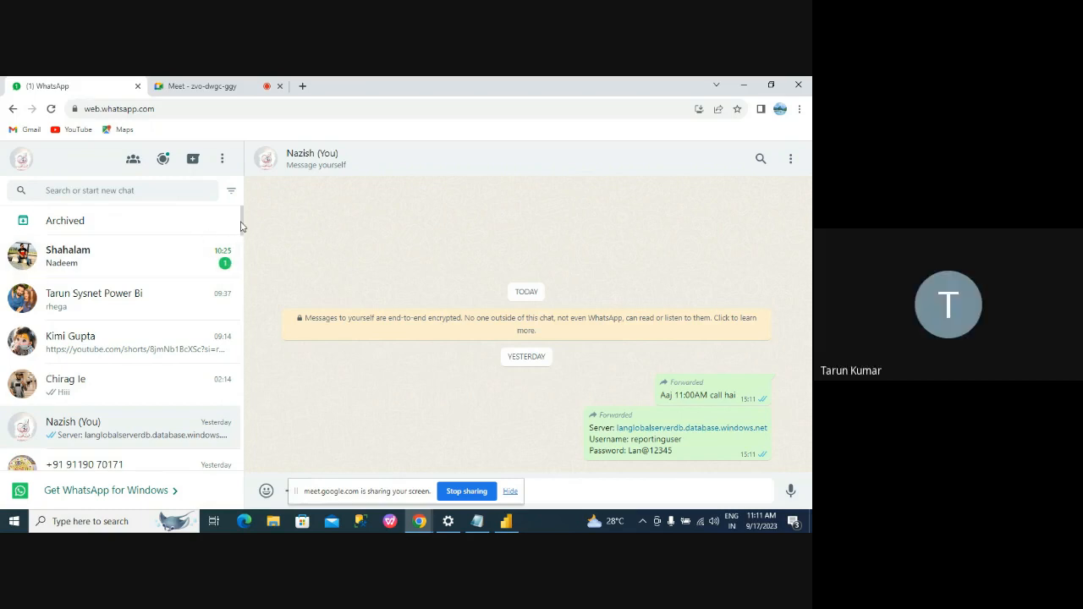
drag(240, 226, 242, 268)
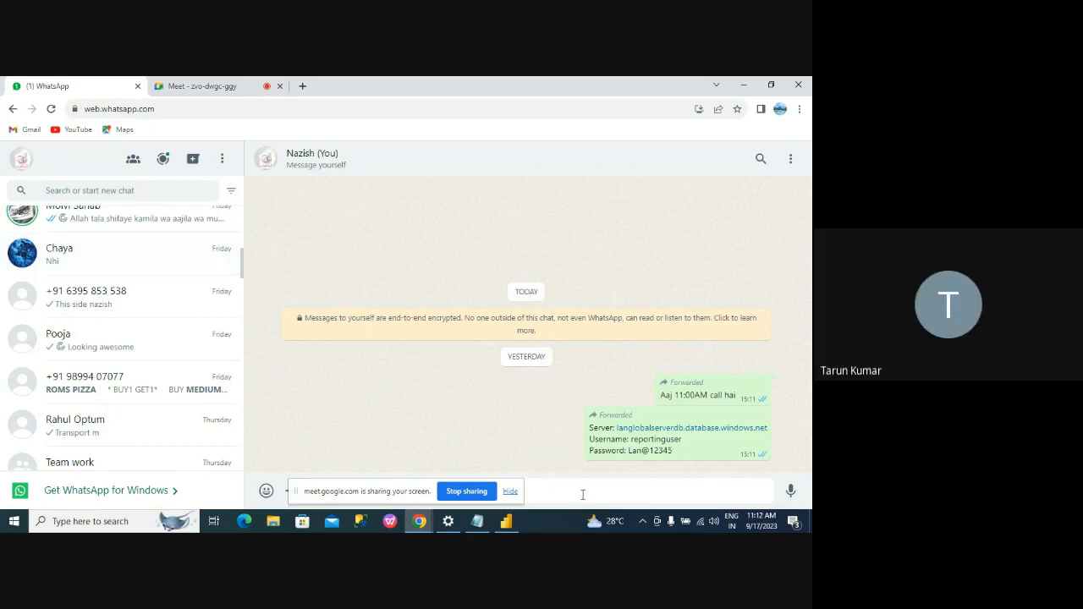
key(alt+Tab)
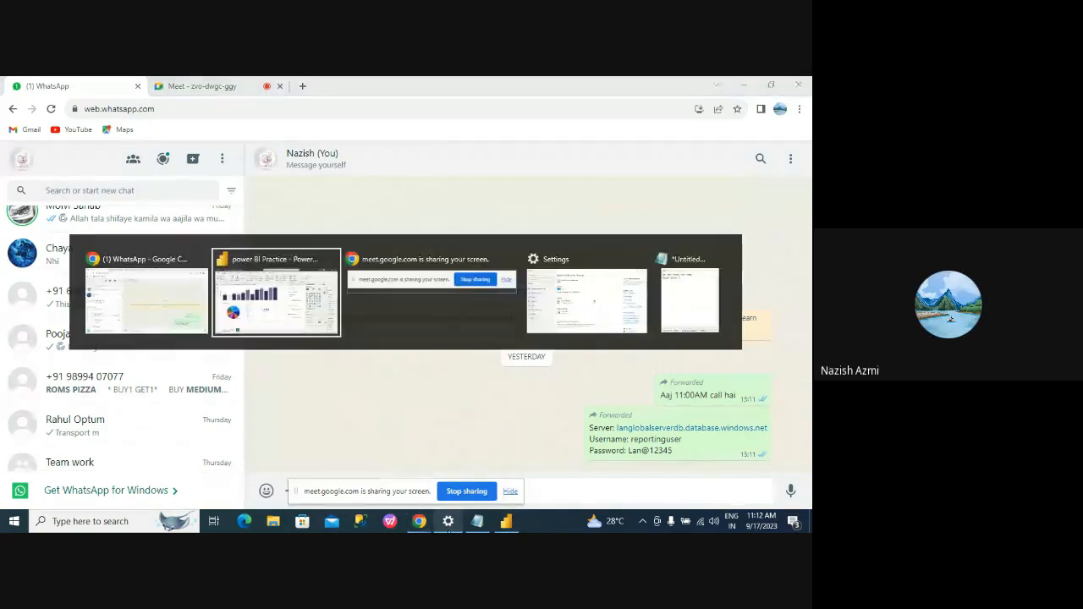
key(alt+Tab)
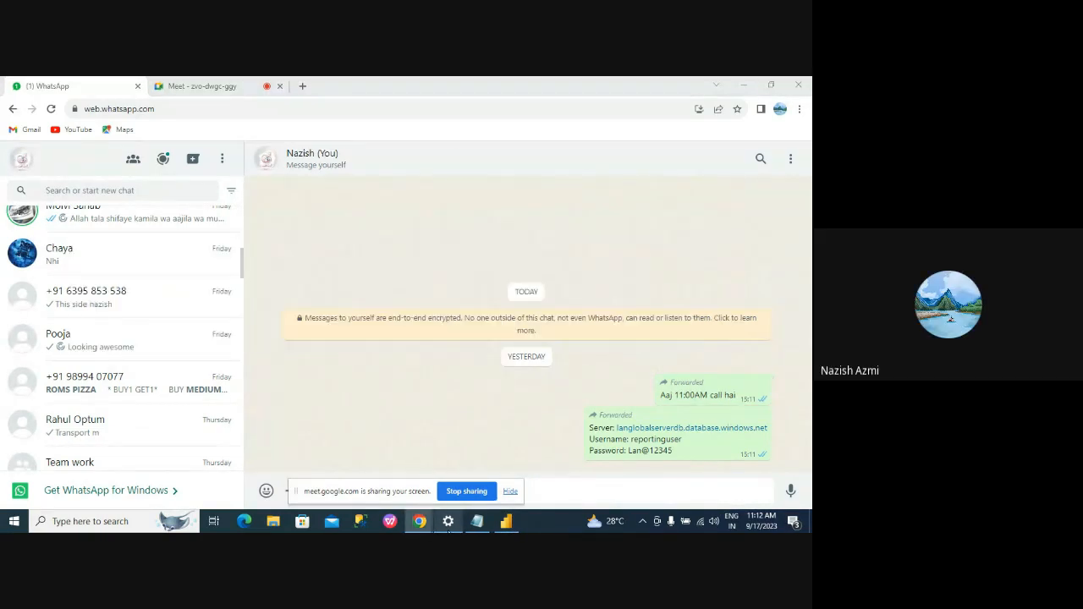
click(218, 86)
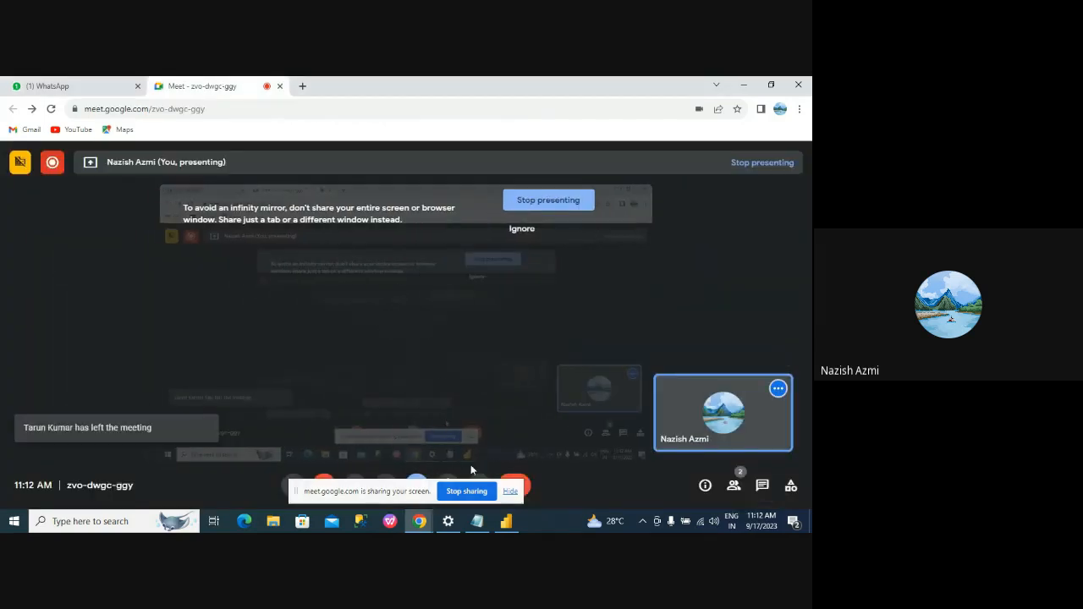
click(474, 500)
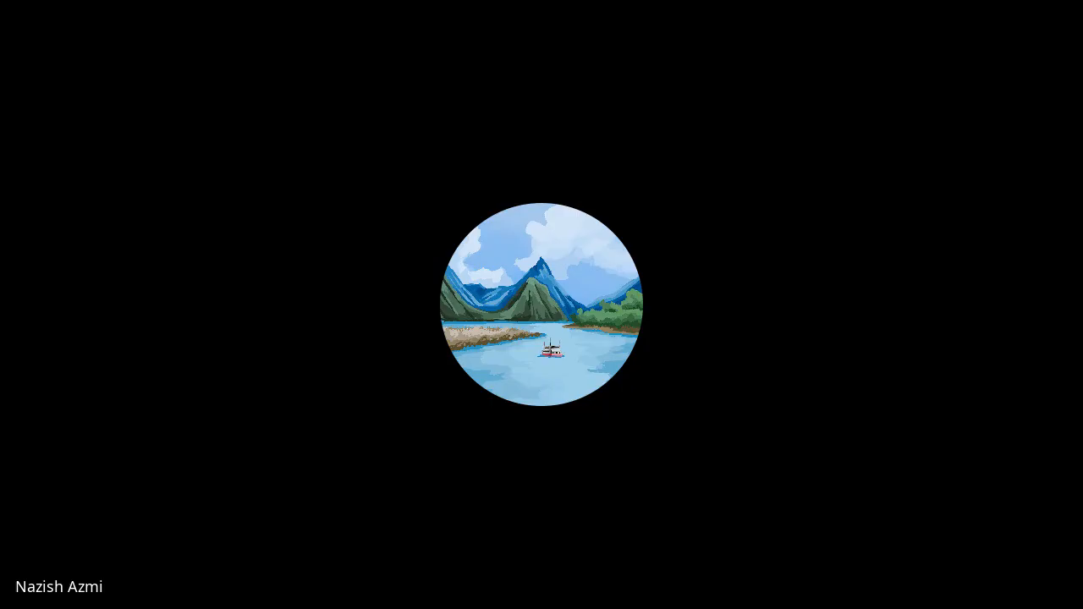